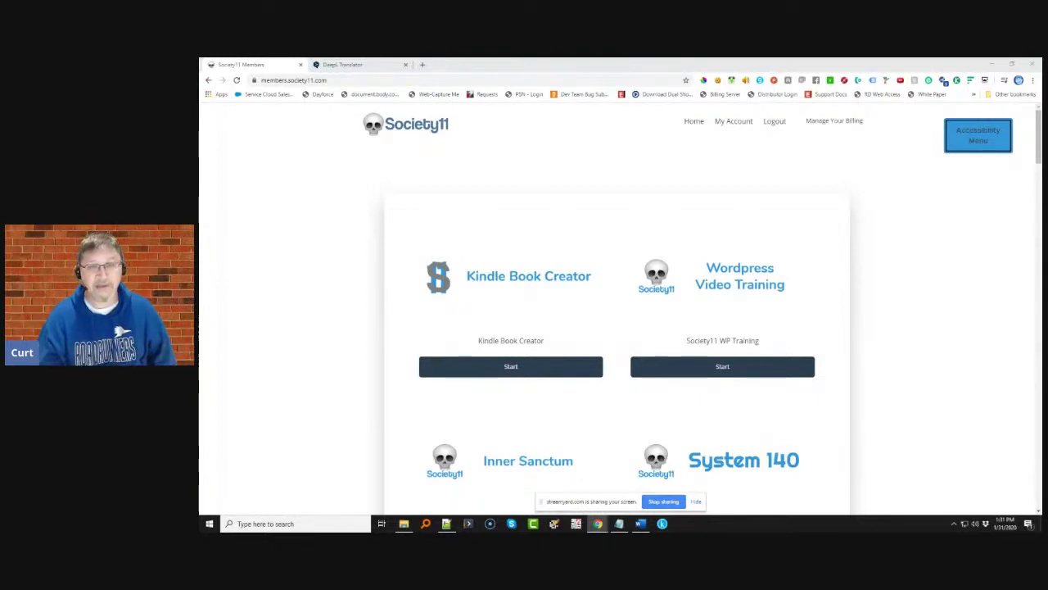
- Start a new Kindle book and pick 'dog training' from the category list
click(492, 288)
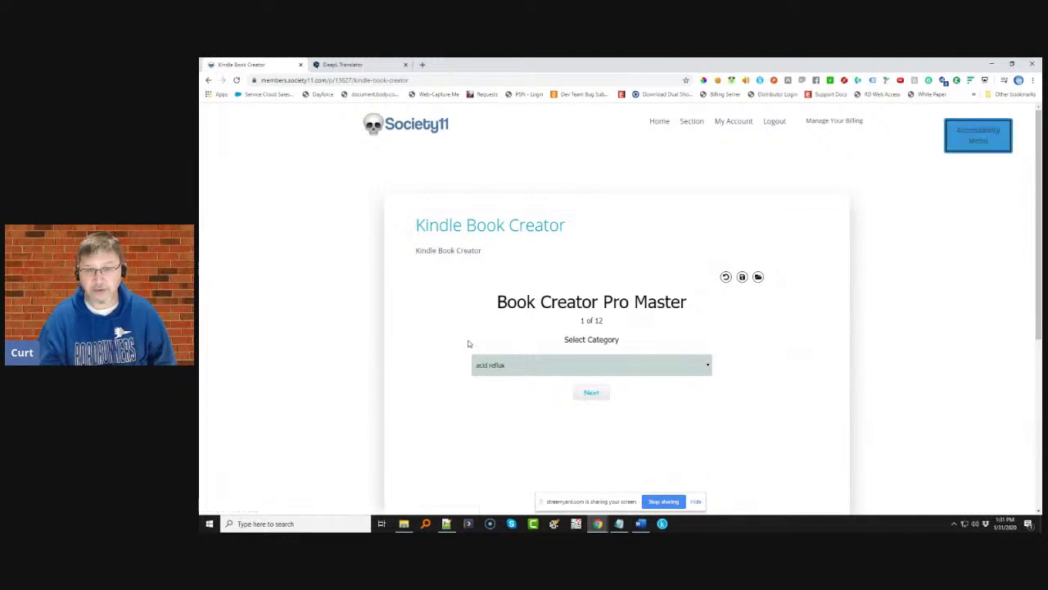
click(643, 366)
scroll(639, 344, down, 1)
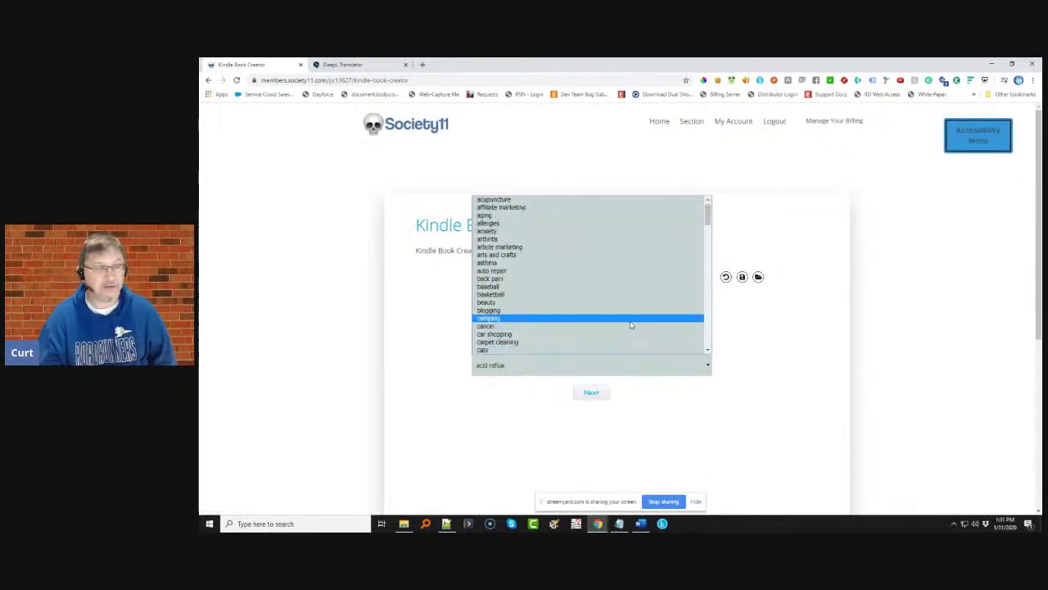
scroll(611, 308, down, 4)
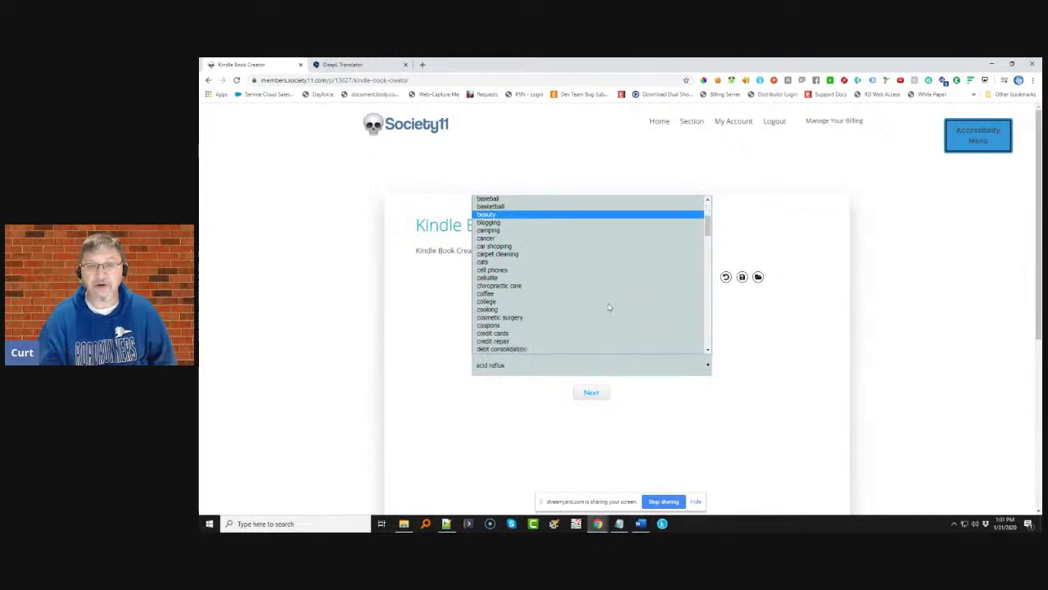
scroll(608, 308, up, 5)
scroll(609, 308, down, 15)
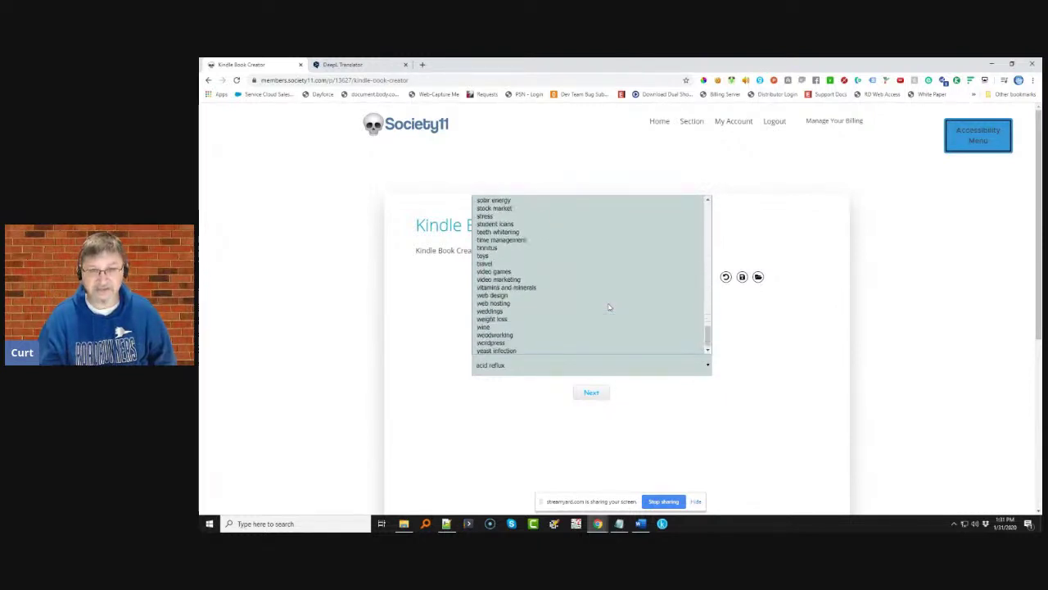
scroll(585, 320, up, 12)
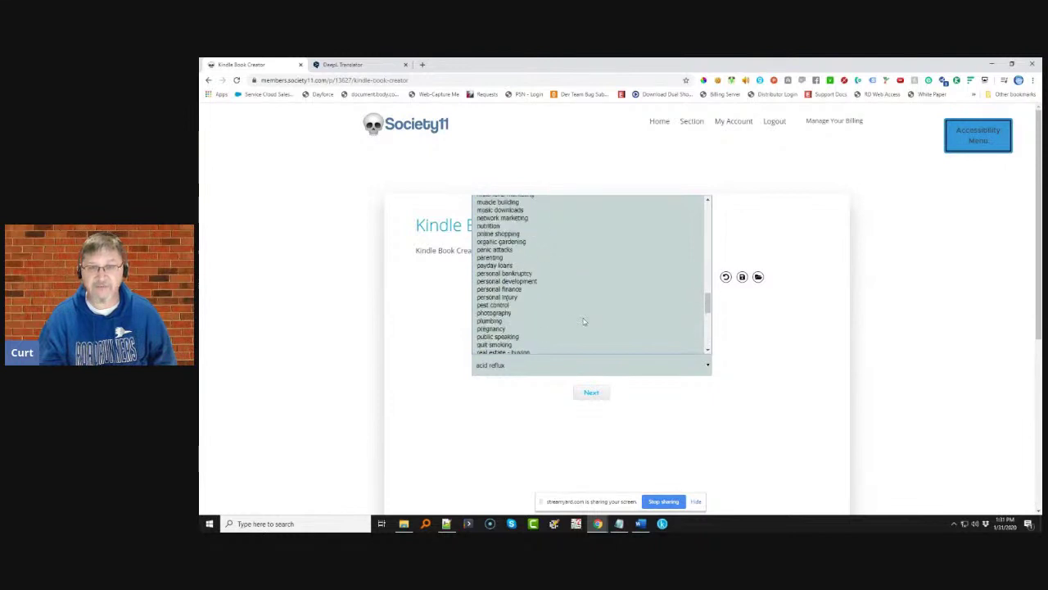
scroll(584, 321, up, 8)
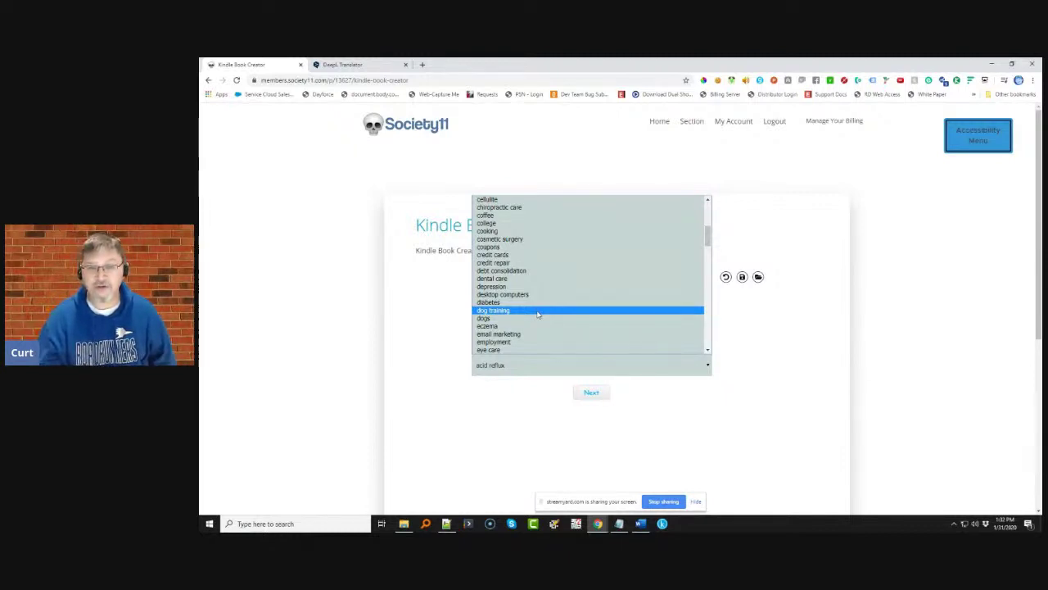
click(538, 312)
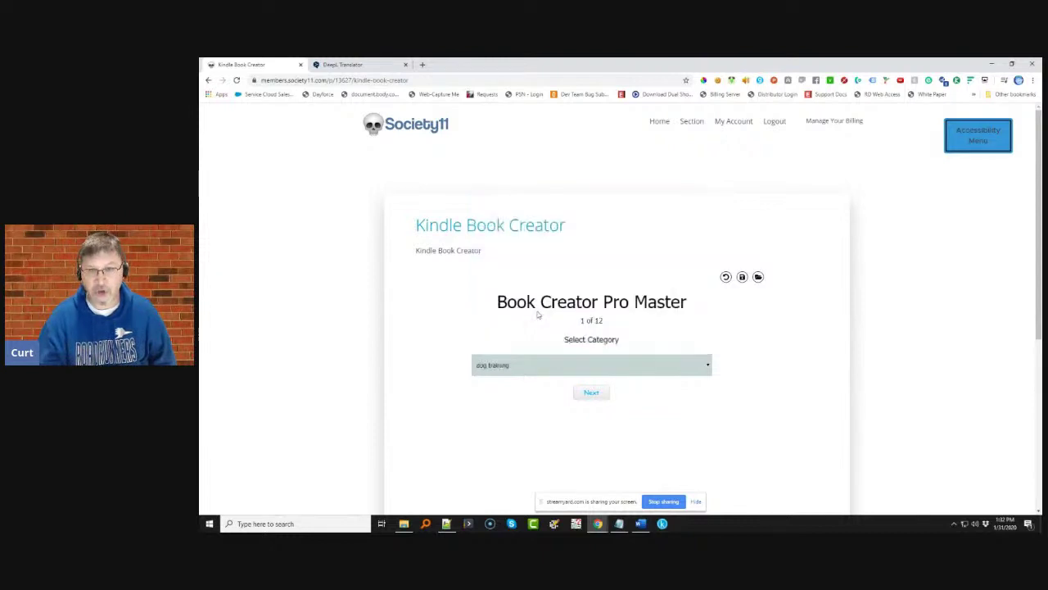
- Title the book 'Dog Training'
click(591, 394)
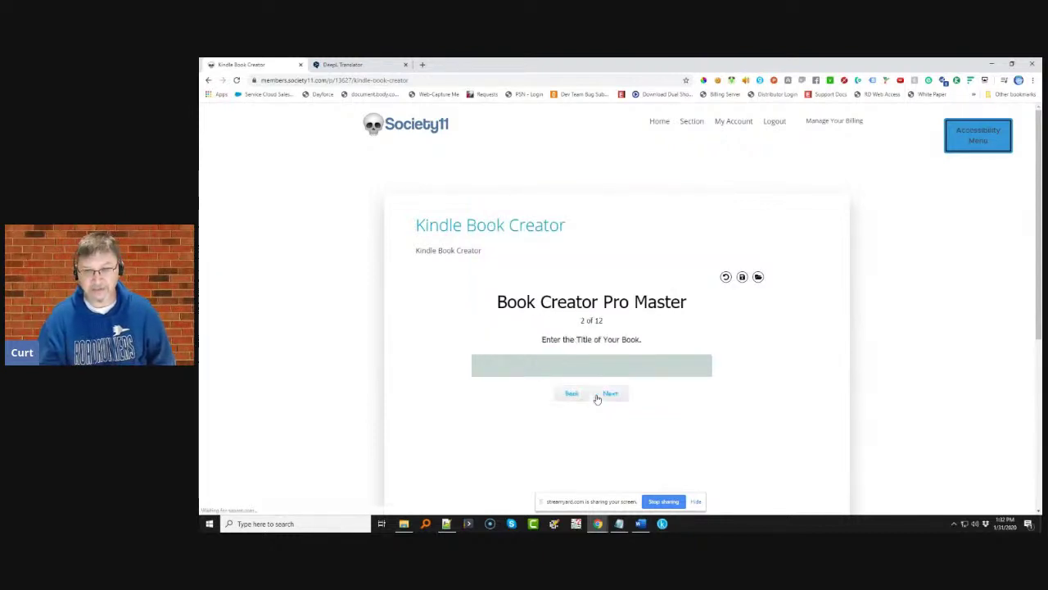
click(593, 369)
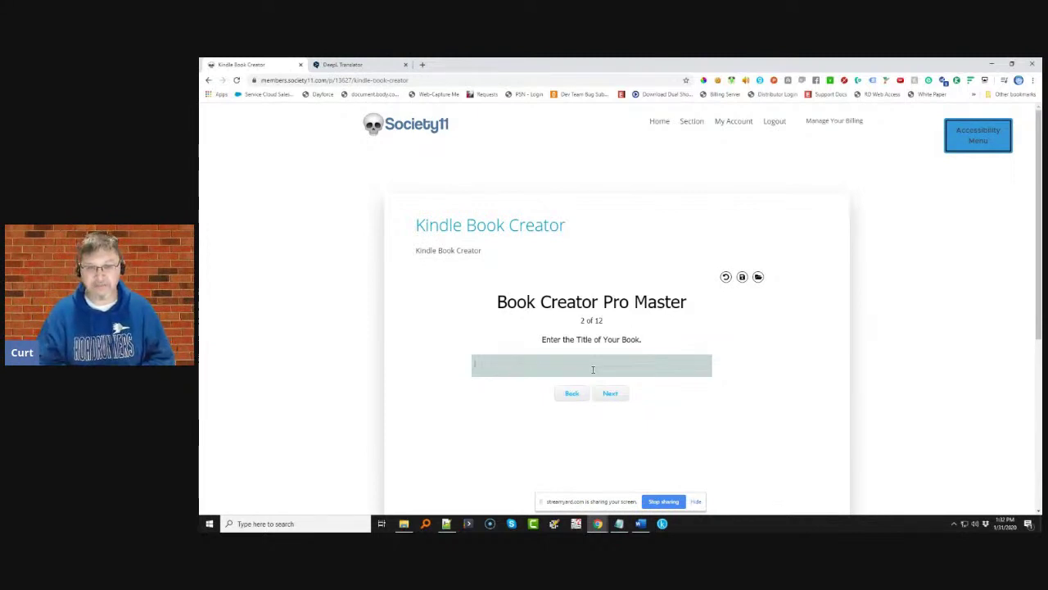
text(Dog)
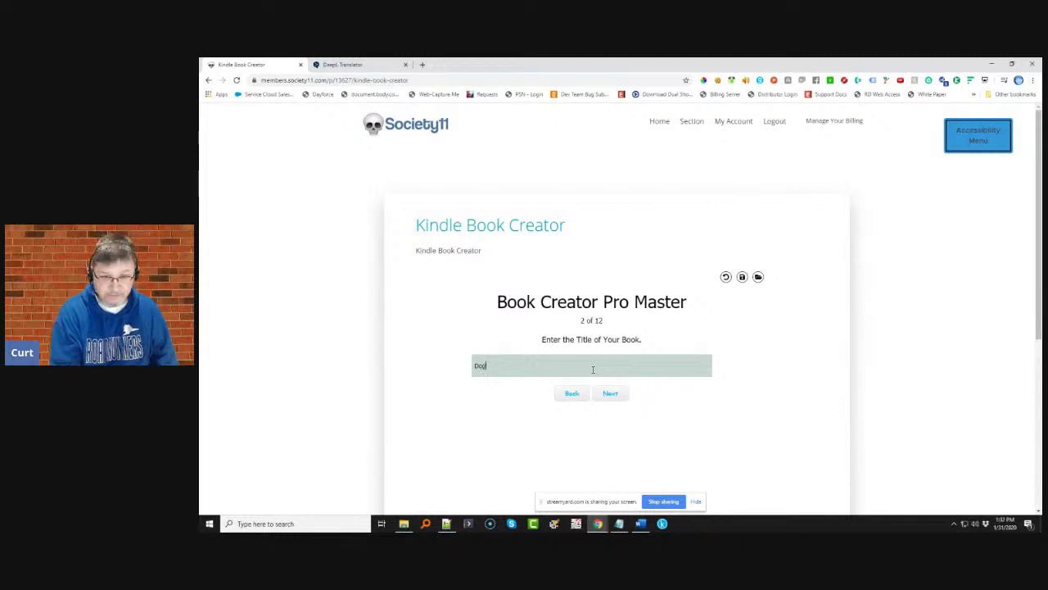
text( Training)
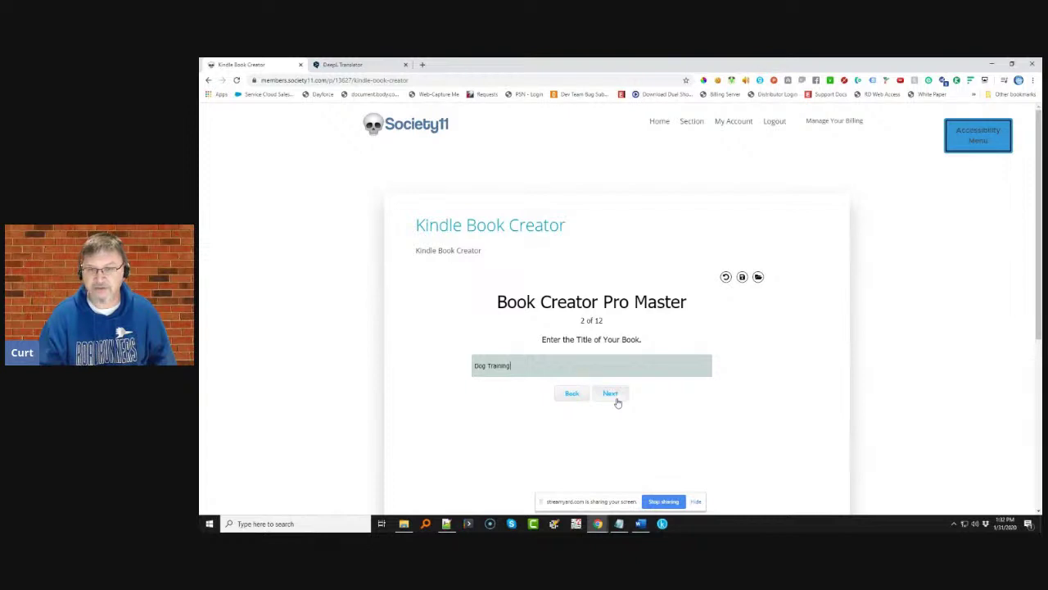
- Enter the subtitle 'It's All About Dog Training' and move on to the gender question
click(617, 400)
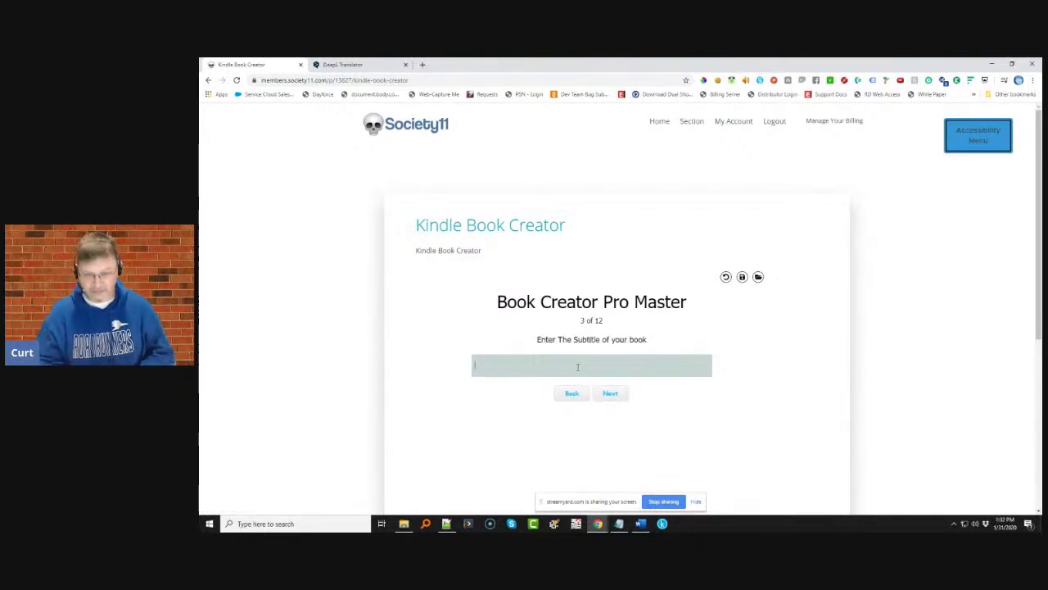
text(Th)
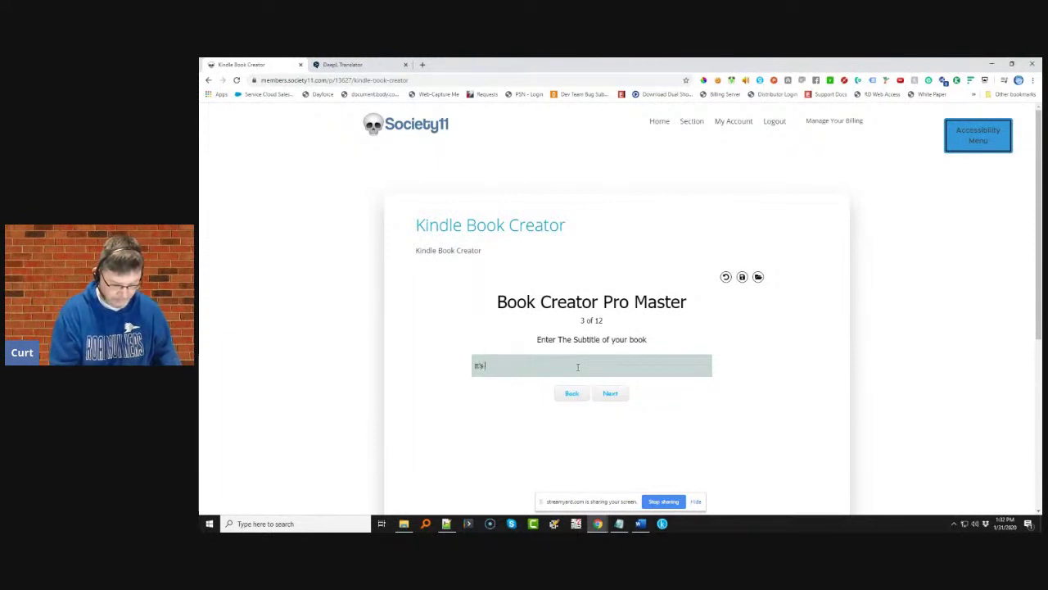
text('s All About )
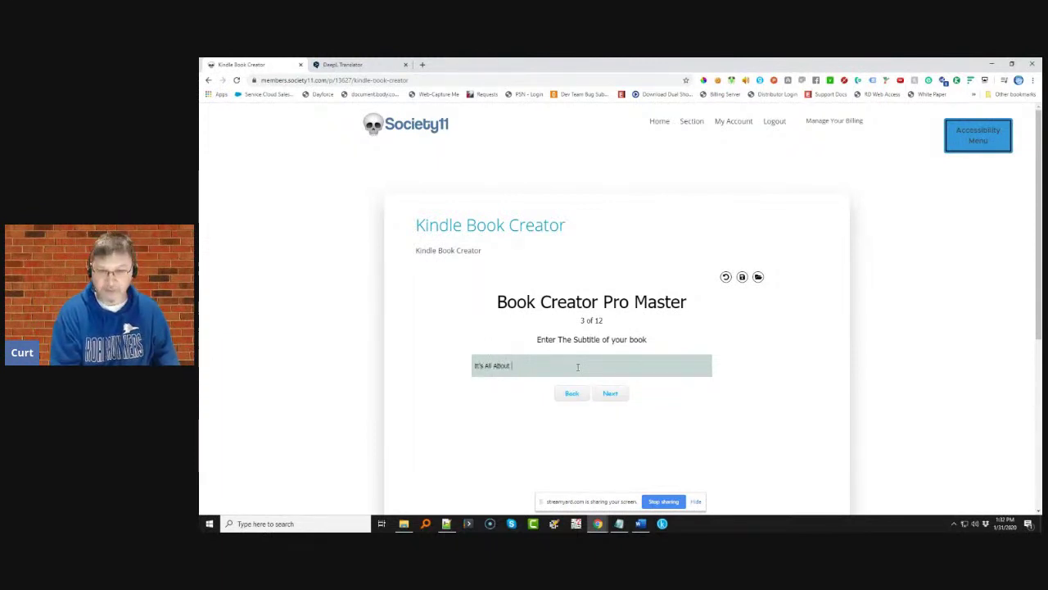
text(Dogs)
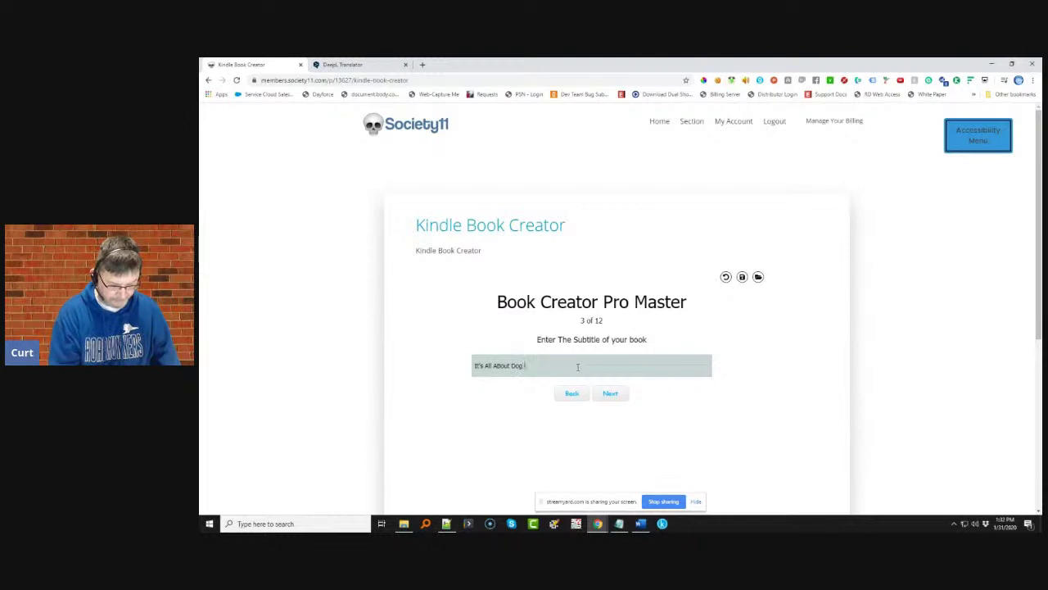
text(Training)
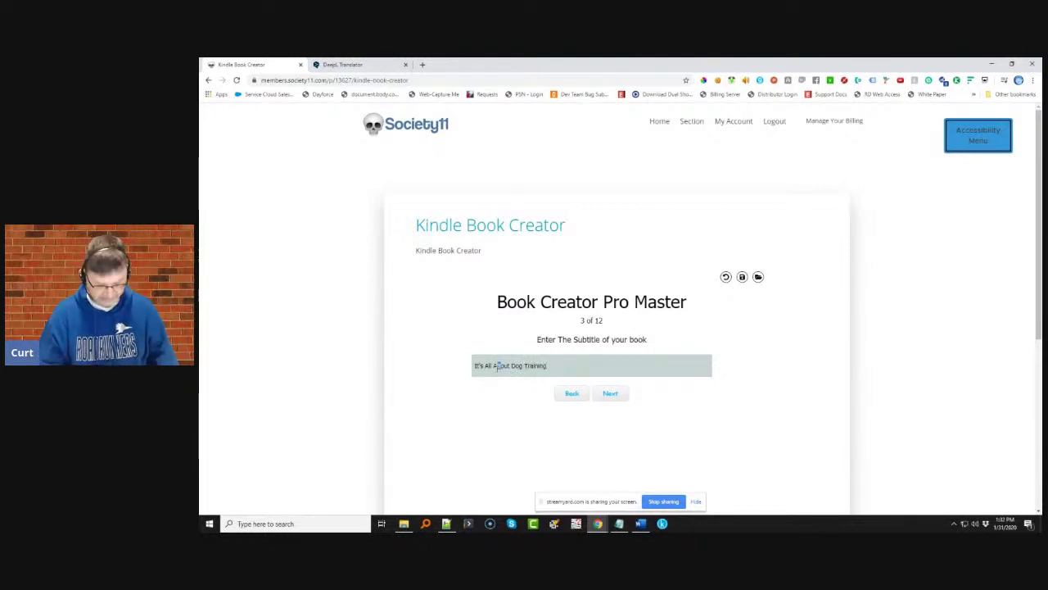
click(613, 394)
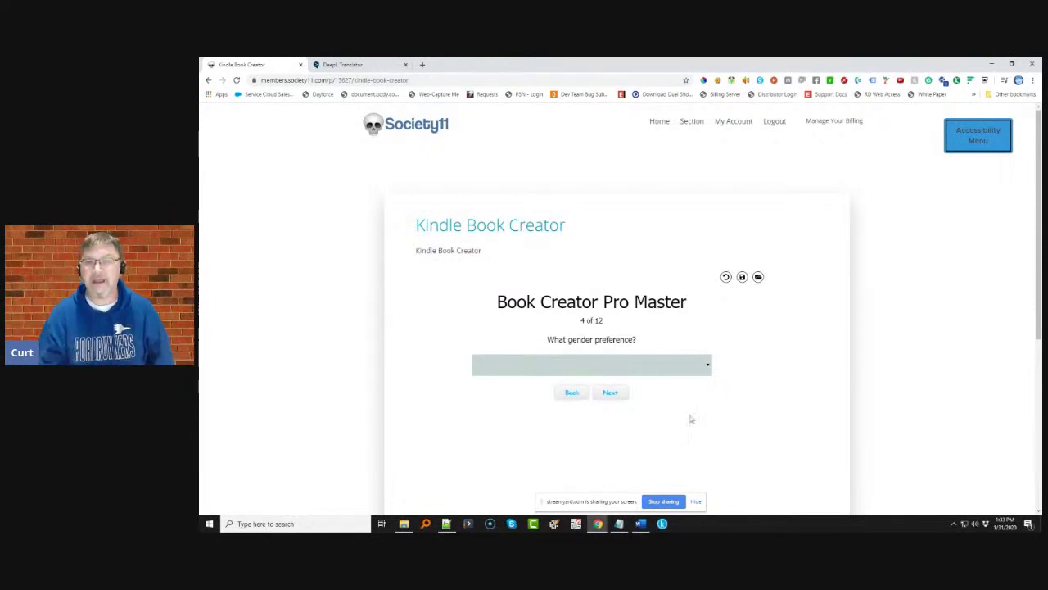
- Choose the blank gender preference and continue to step 12 of 12
click(658, 363)
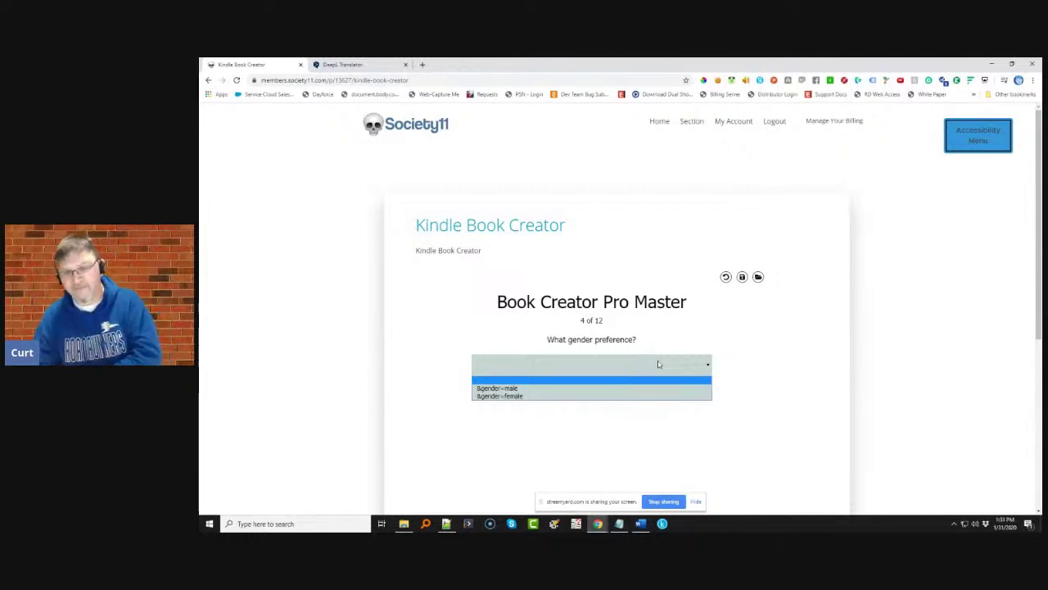
click(600, 381)
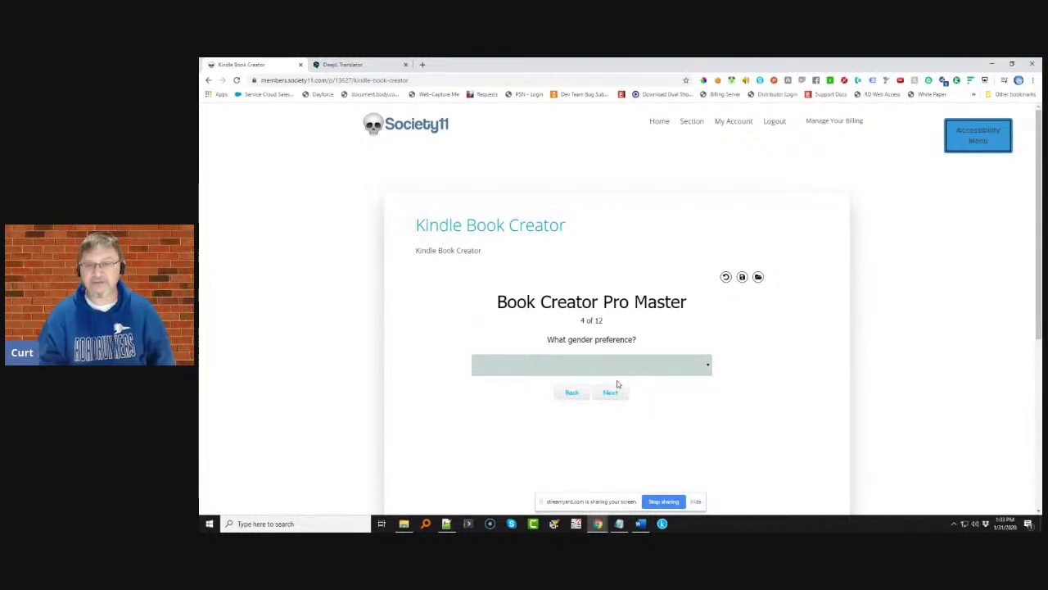
click(611, 394)
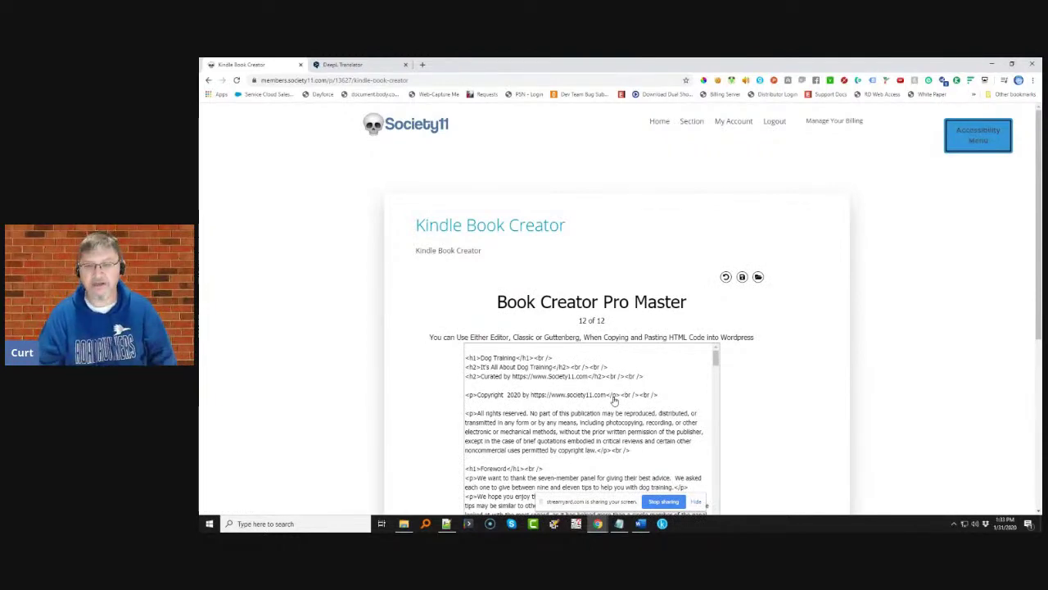
- Generate the Dog Training book preview from the entered details
scroll(757, 363, down, 2)
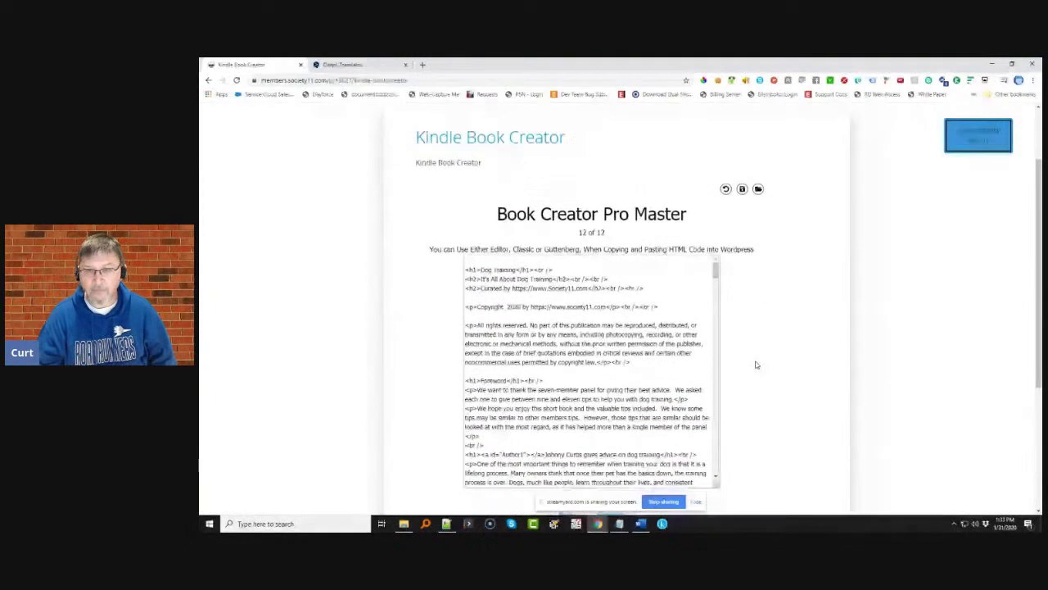
click(611, 428)
scroll(529, 335, up, 3)
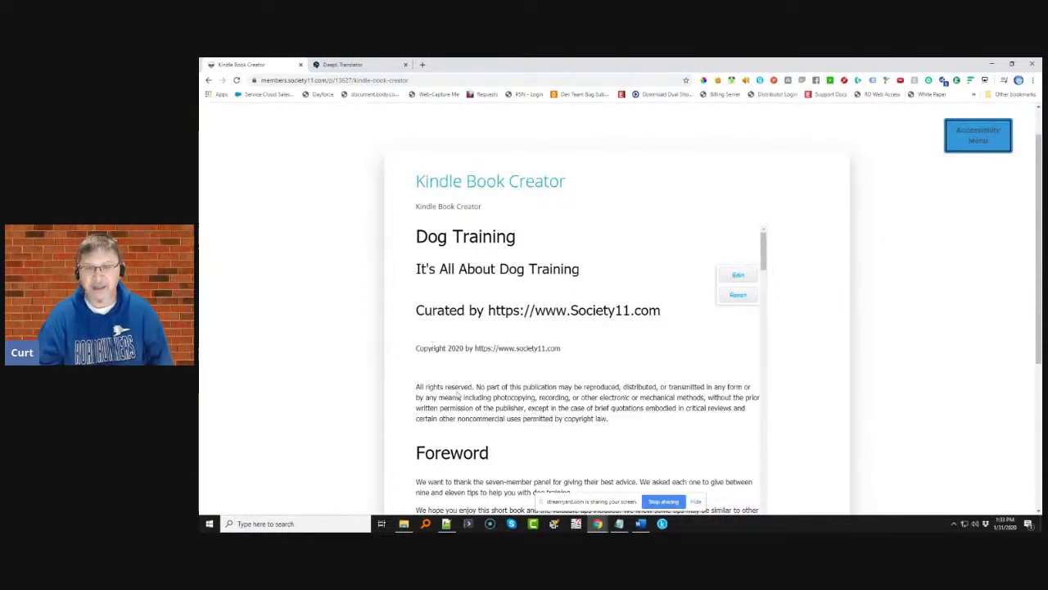
drag(418, 388, 383, 391)
click(609, 422)
- Copy the entire book preview text with Ctrl+A and Ctrl+C
scroll(492, 344, down, 1)
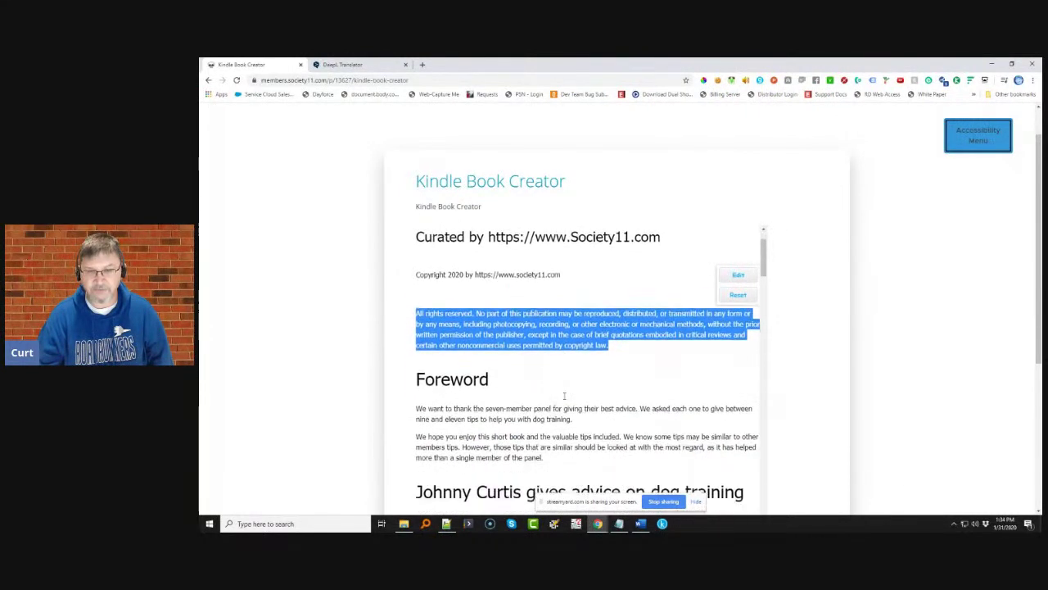
scroll(487, 354, down, 3)
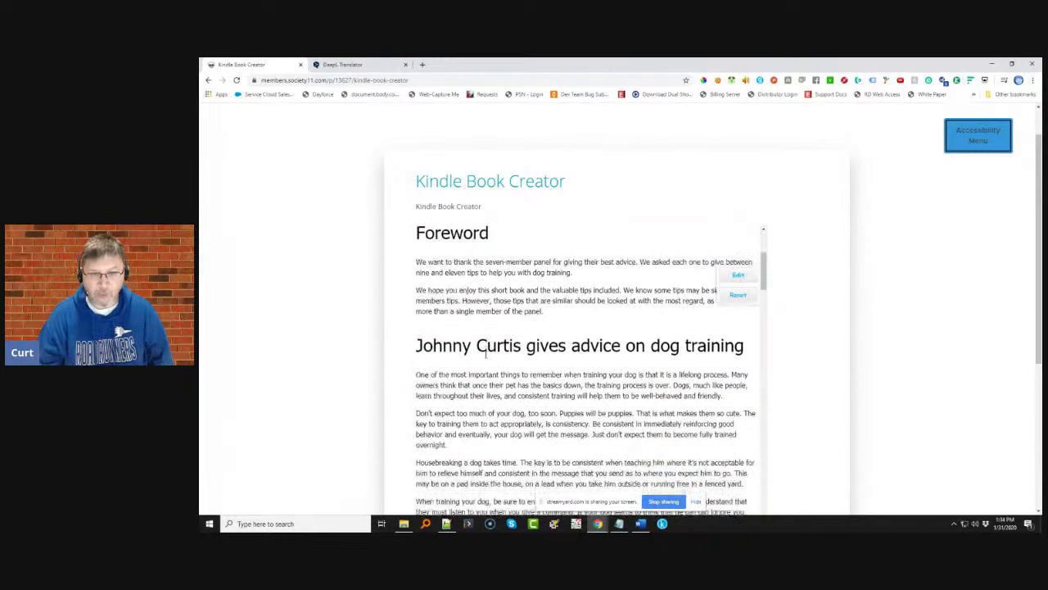
scroll(488, 353, down, 10)
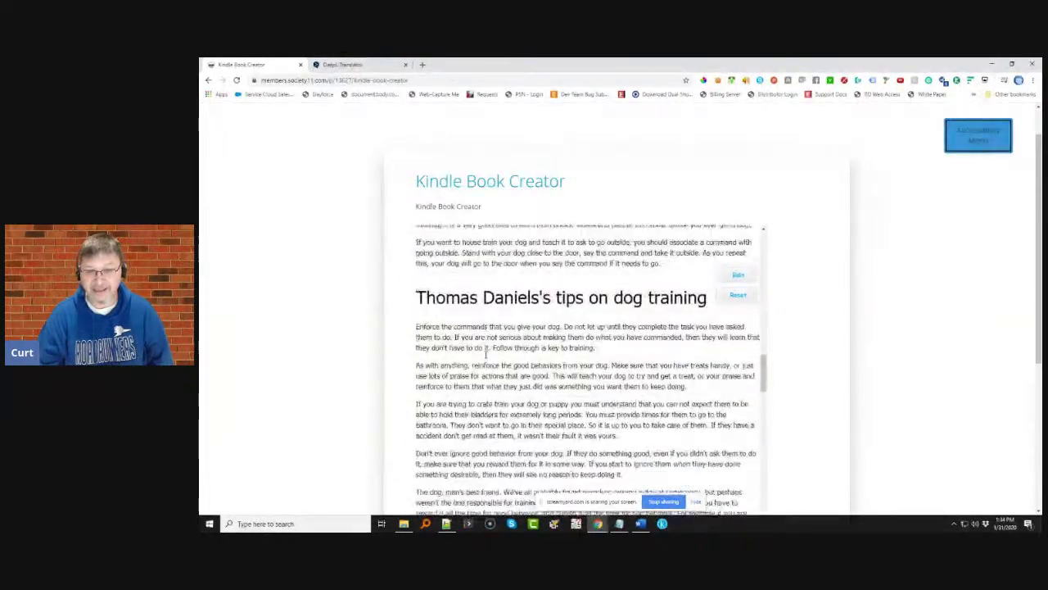
scroll(483, 355, down, 5)
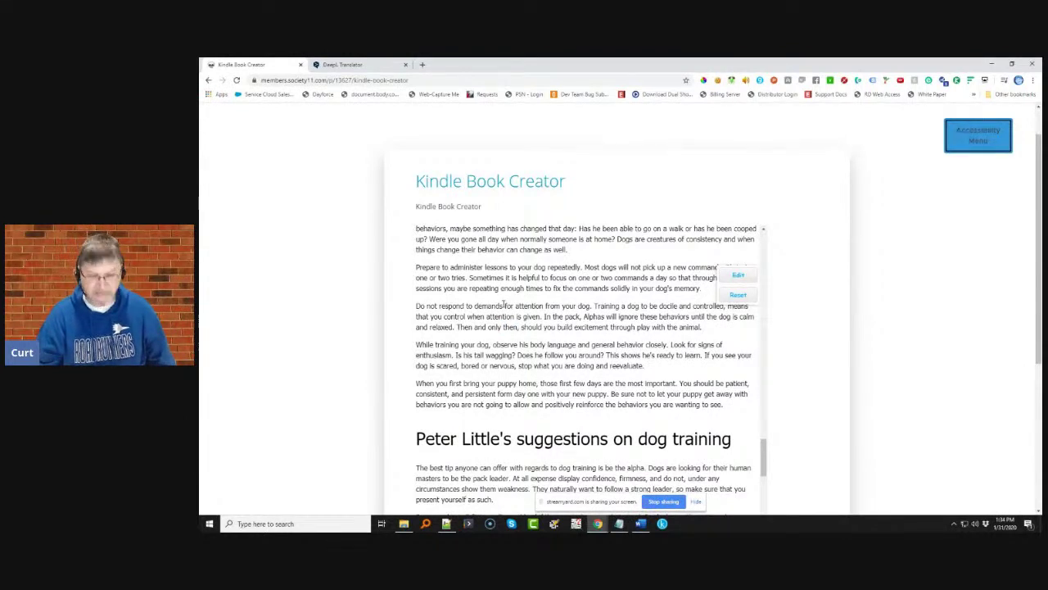
key(ctrl+a)
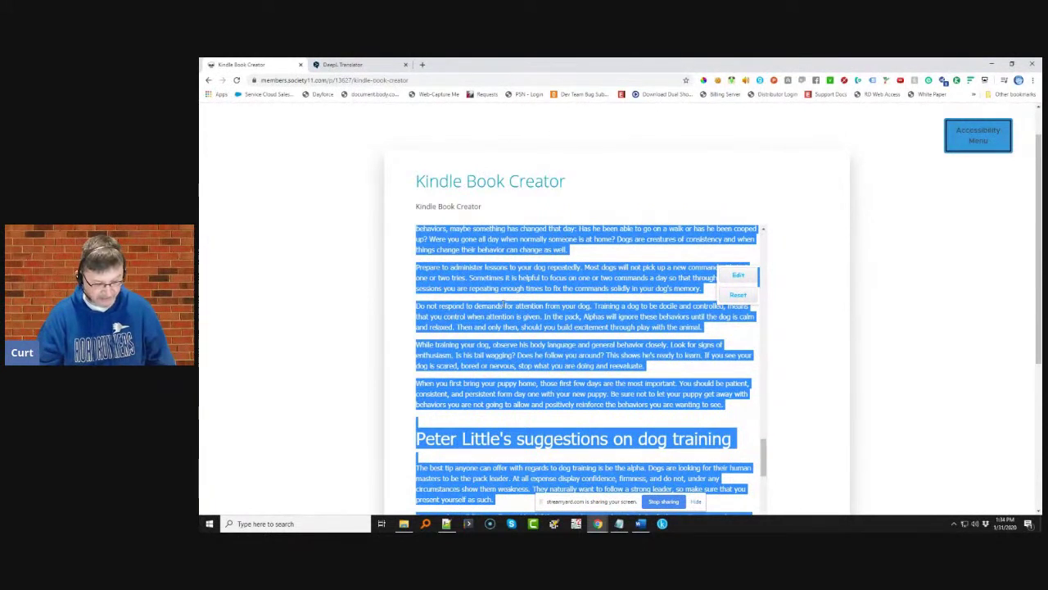
key(ctrl+c)
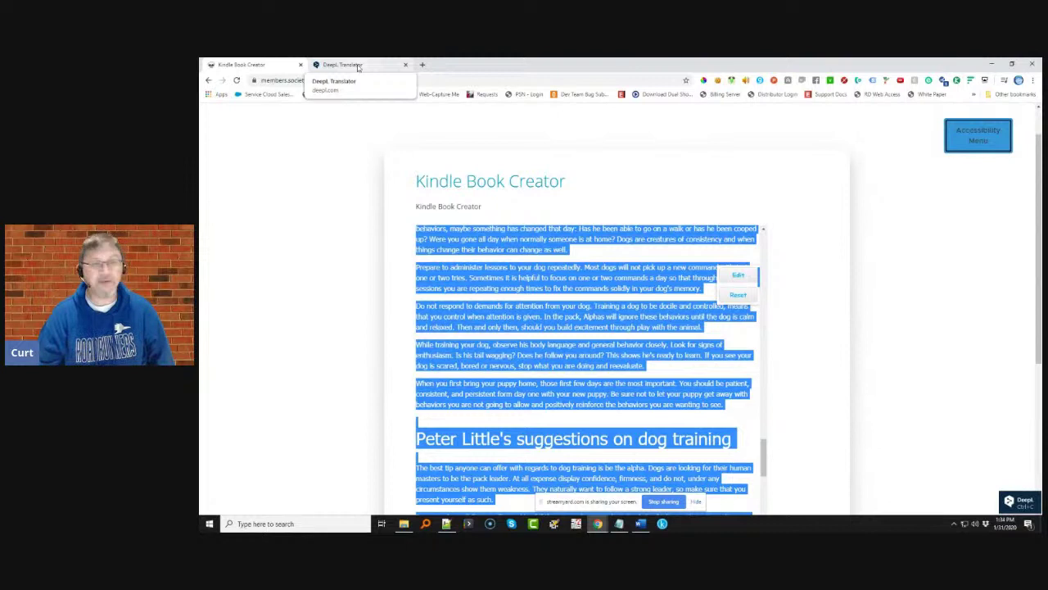
- Paste the book text into DeepL and select the resulting German translation
click(358, 65)
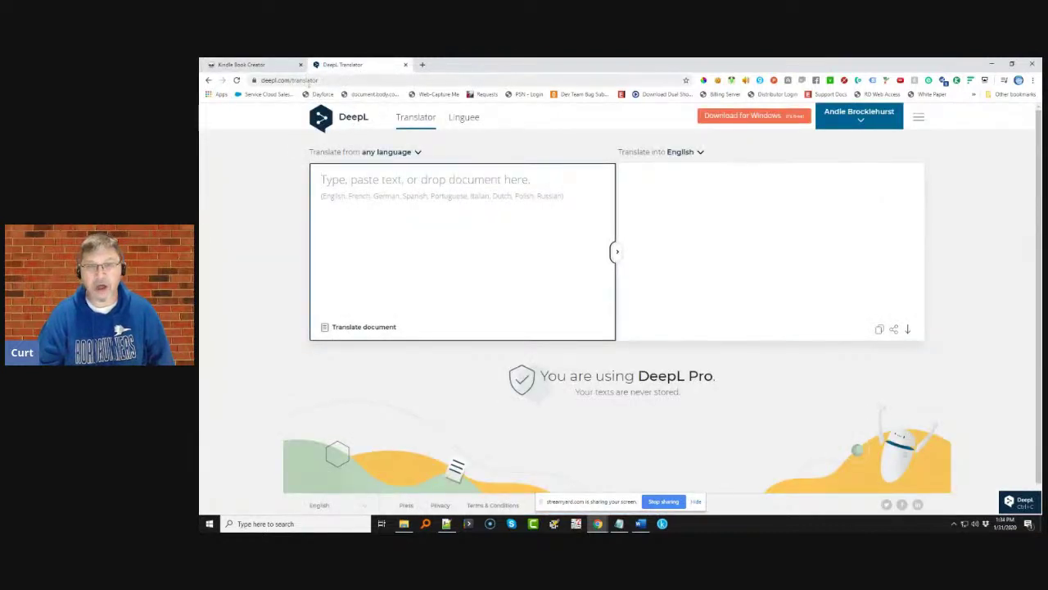
click(383, 206)
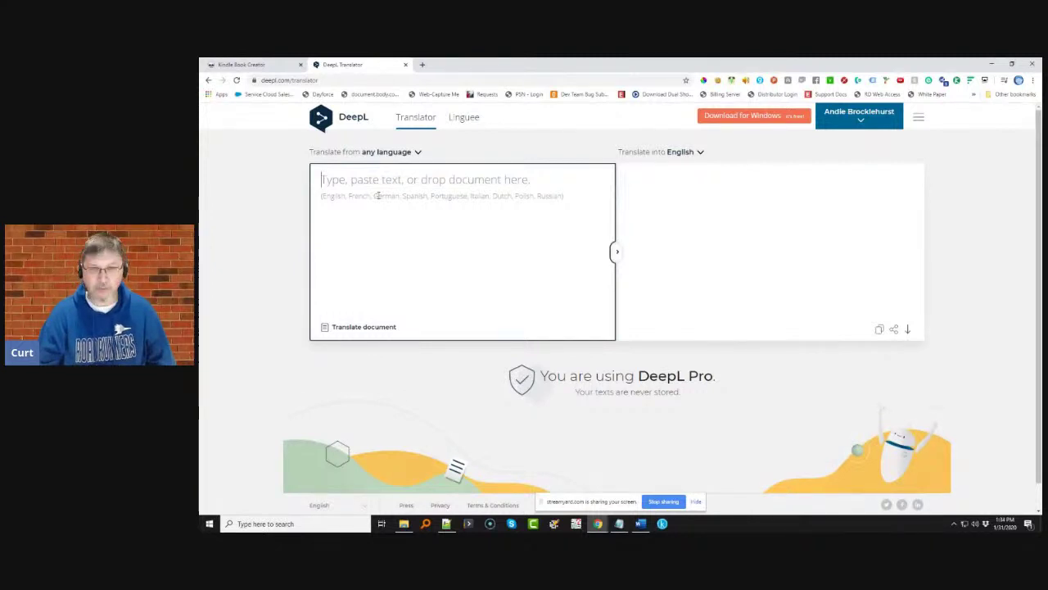
key(ctrl+v)
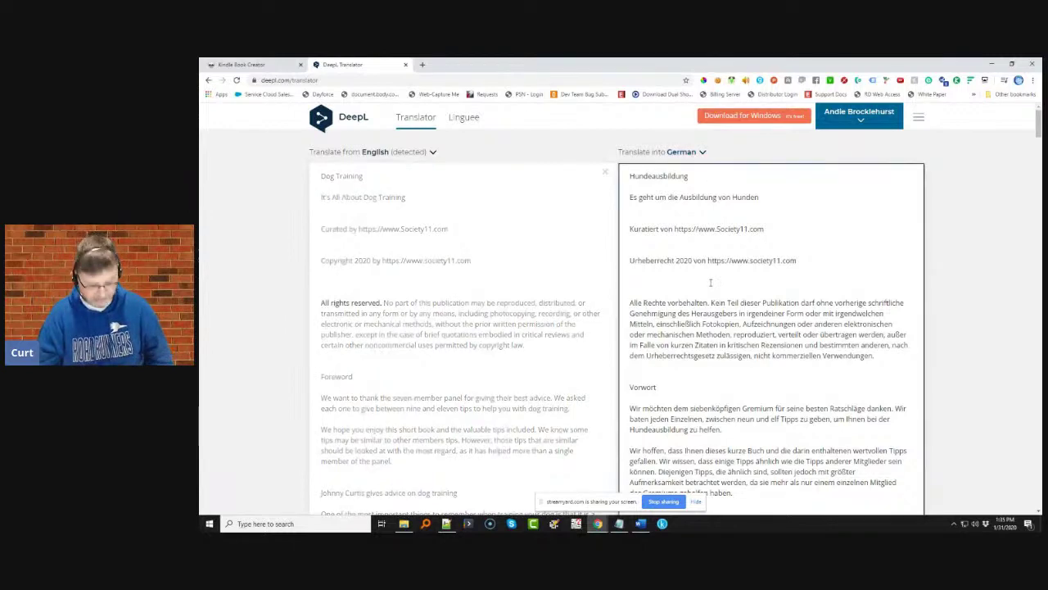
key(ctrl+a)
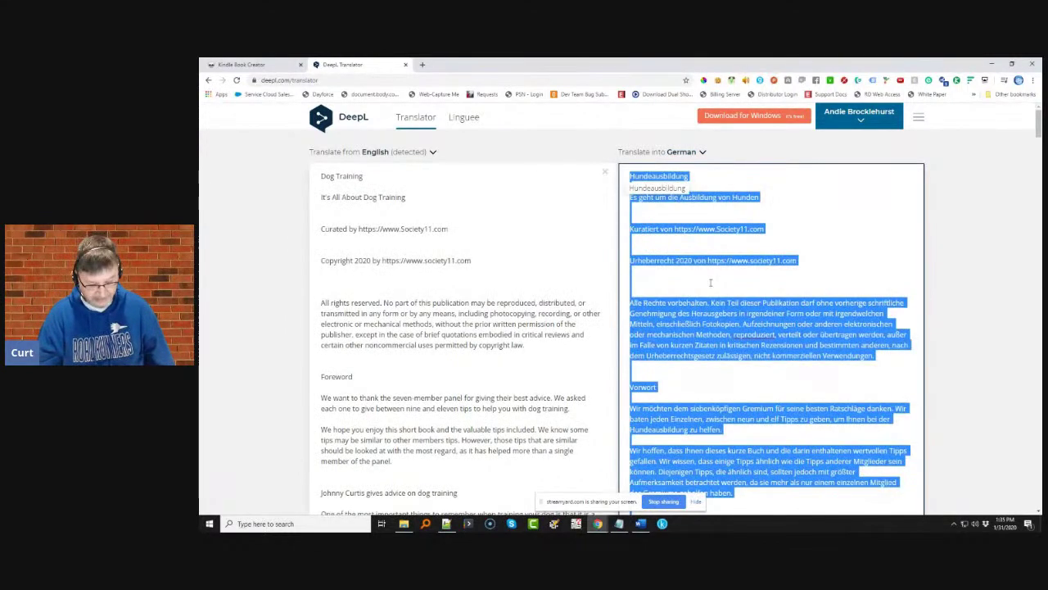
- Replace DeepL's English source with the German translation to get an English back-translation
click(422, 277)
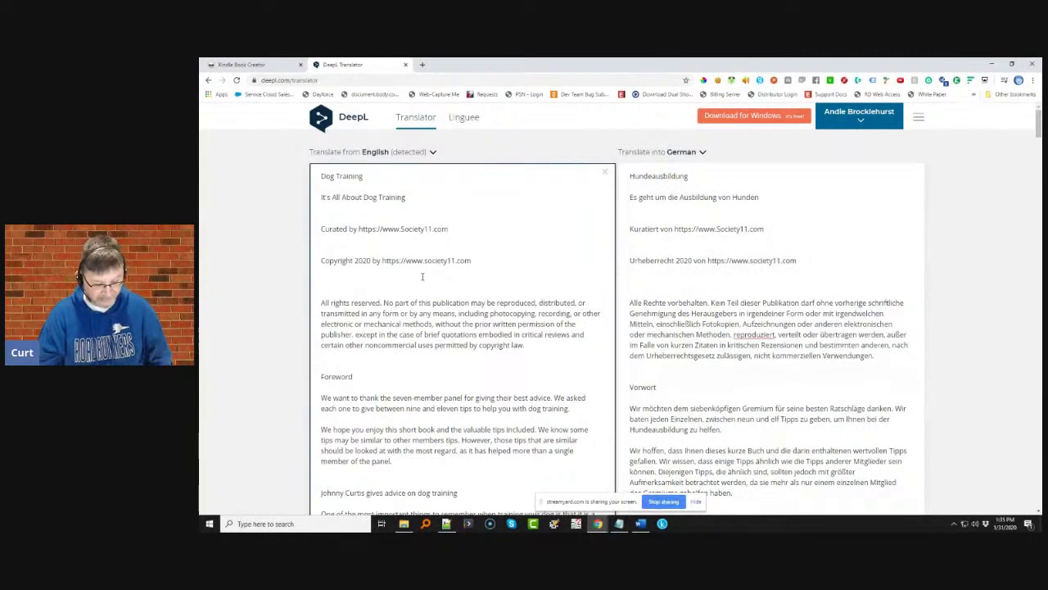
key(ctrl+a)
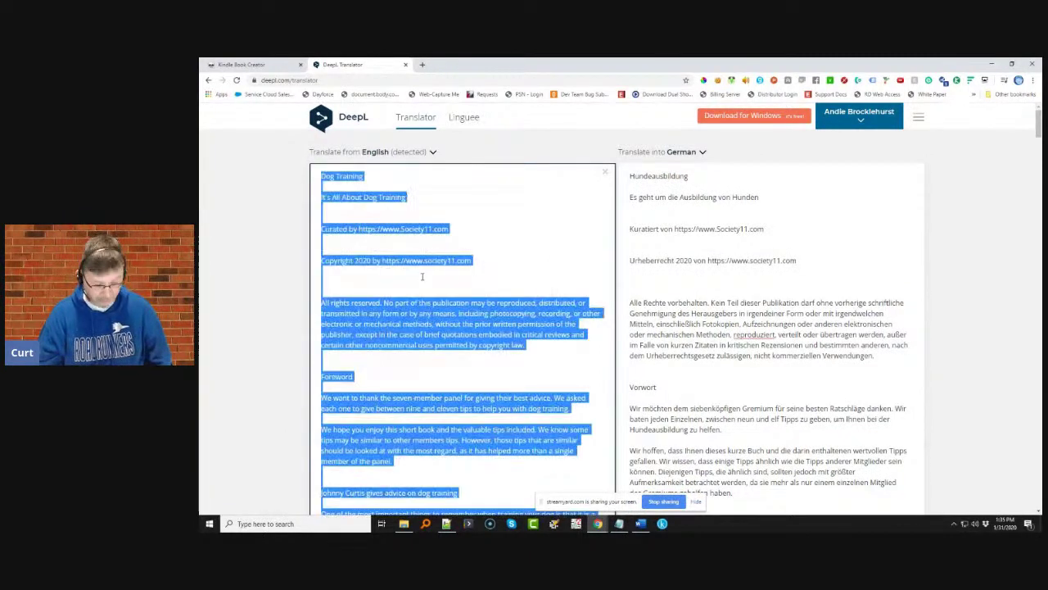
key(ctrl+v)
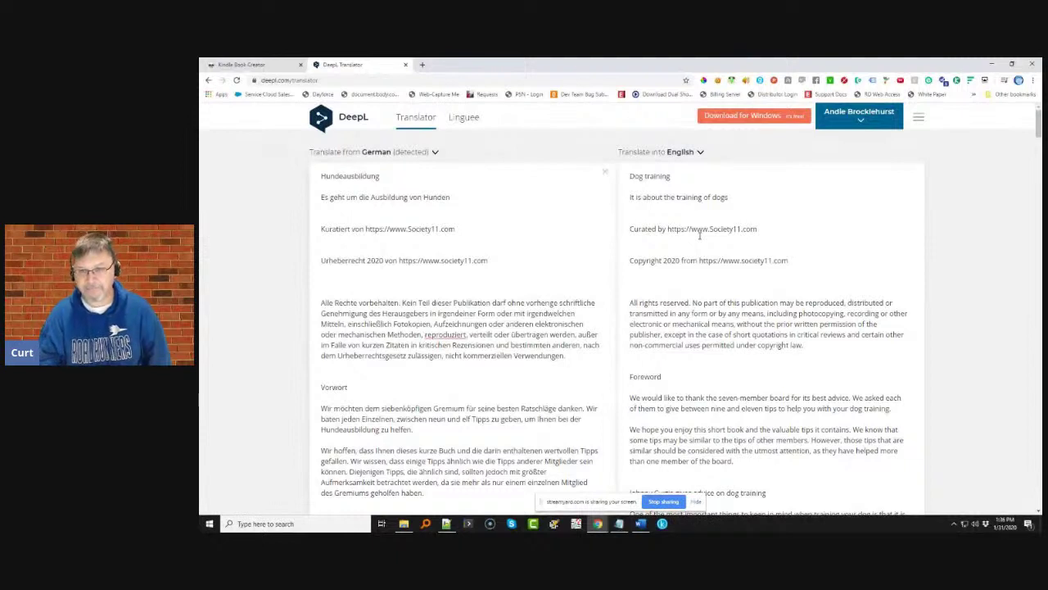
- Copy the English back-translation and switch to the blank Word document
click(687, 285)
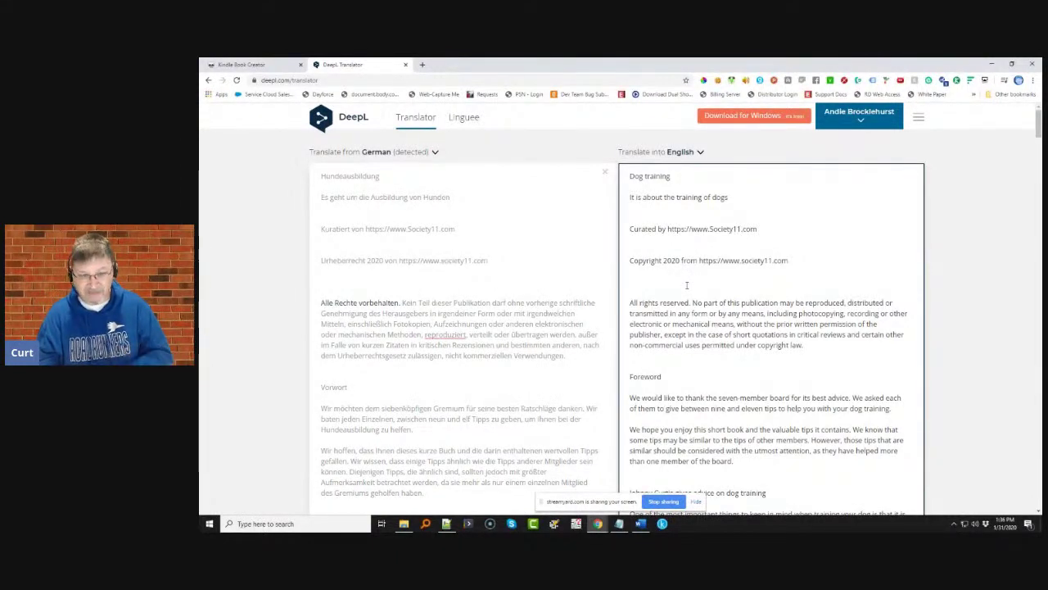
key(ctrl+a)
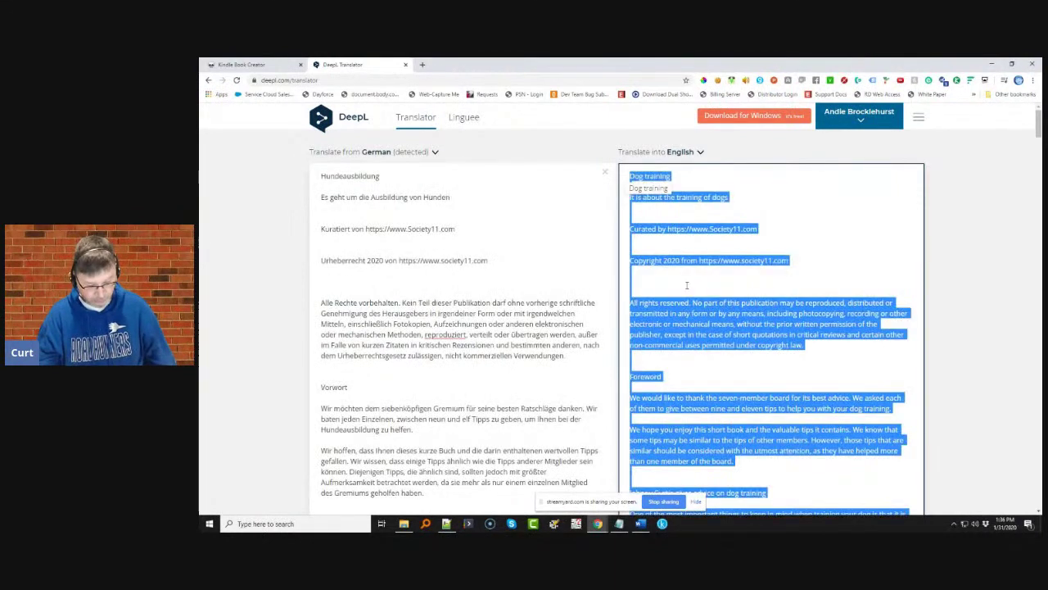
key(ctrl+c)
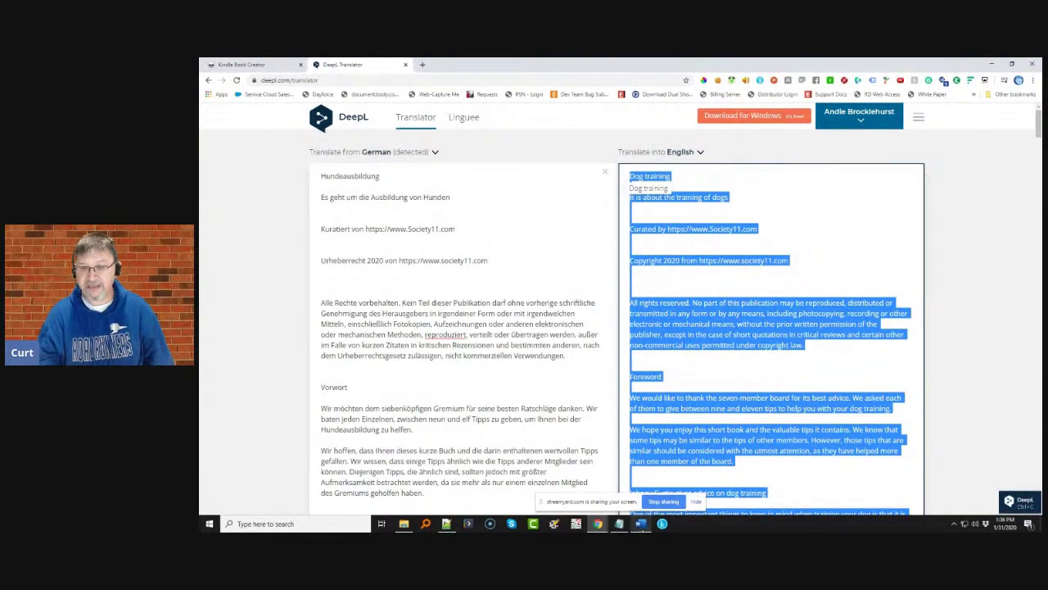
key(alt+Tab)
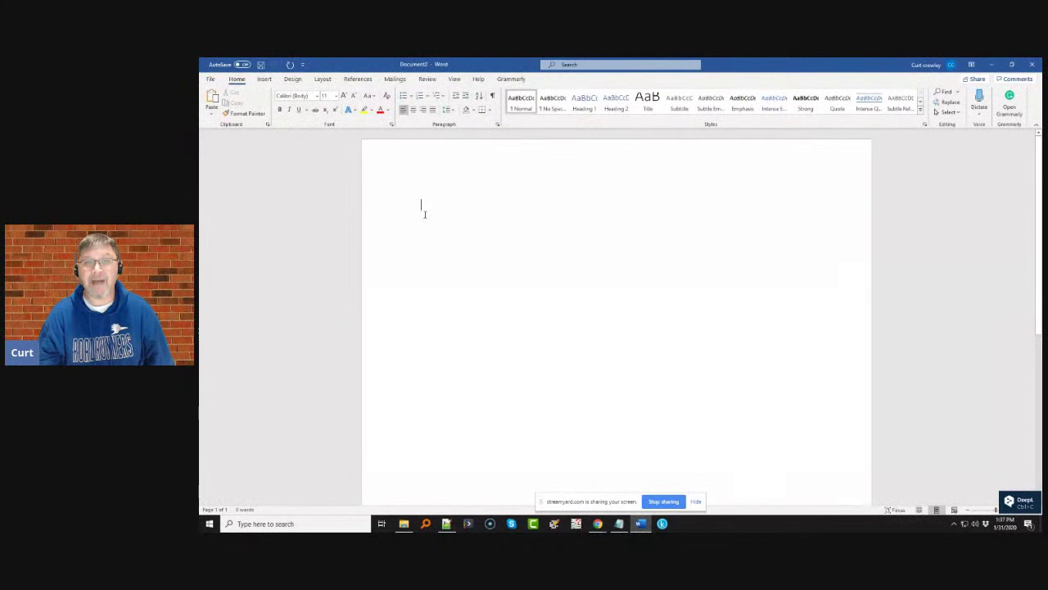
- Paste the back-translated English text onto the blank Word page and return to the top
click(423, 174)
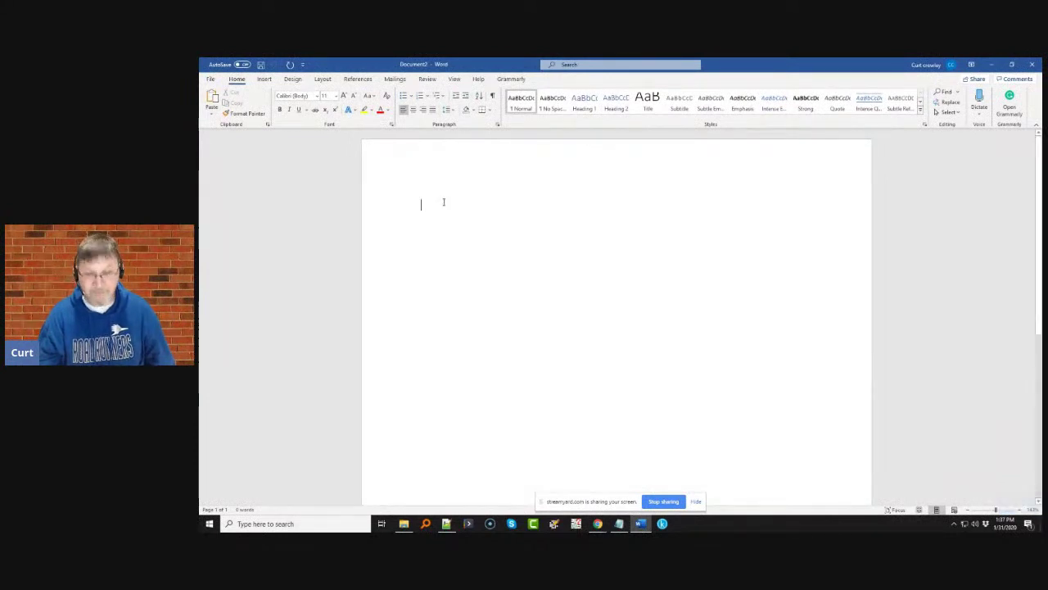
key(ctrl+v)
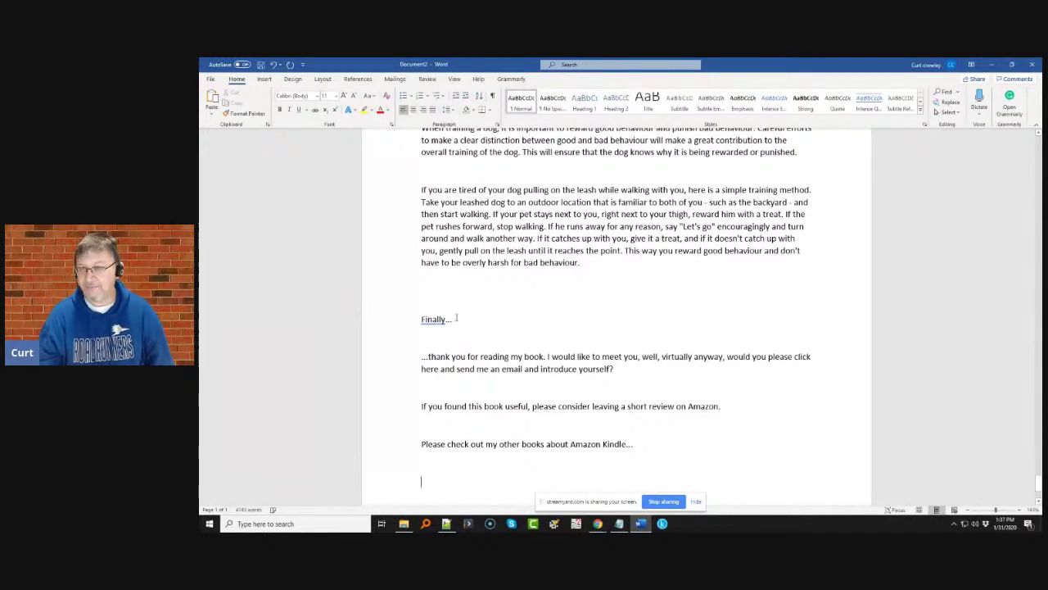
scroll(456, 318, up, 20)
scroll(456, 318, up, 20)
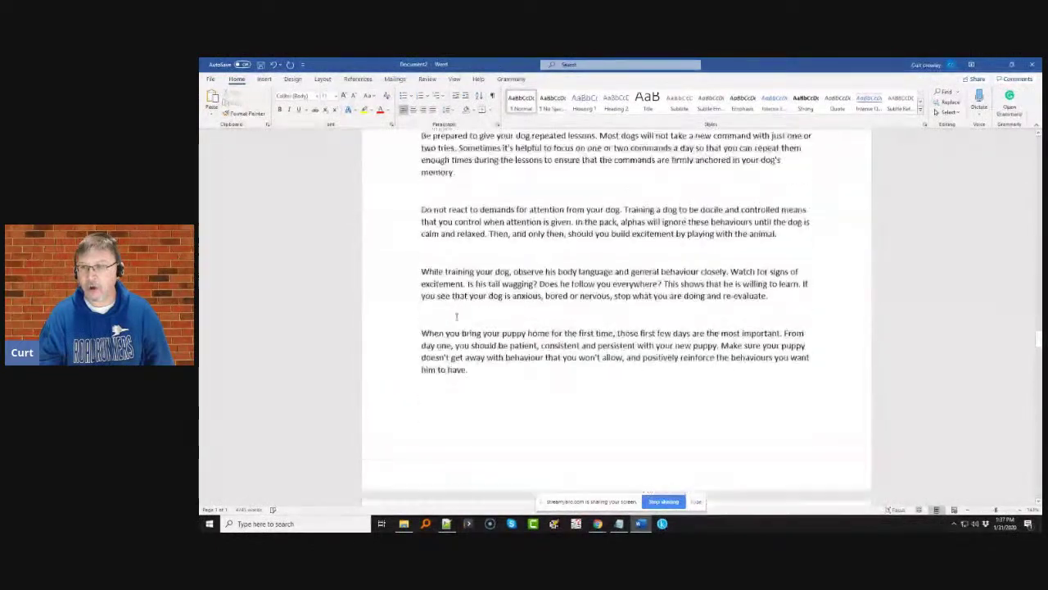
scroll(456, 318, up, 20)
scroll(456, 317, up, 20)
scroll(456, 317, up, 20)
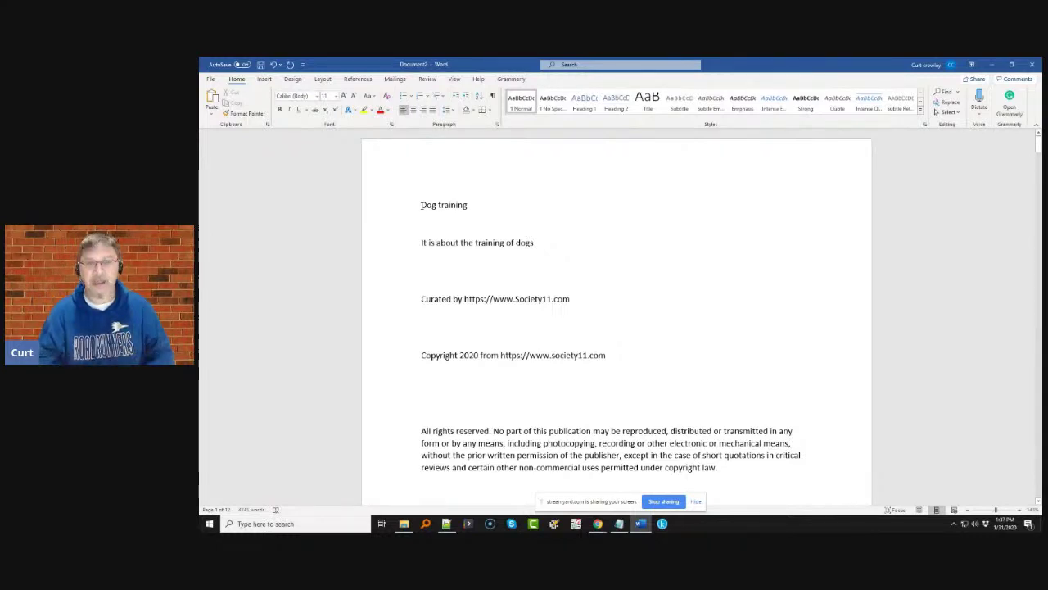
- Style 'Dog training' and 'It is about the training of dogs' Heading 1, and the Curated by line Heading 2
drag(421, 205, 467, 205)
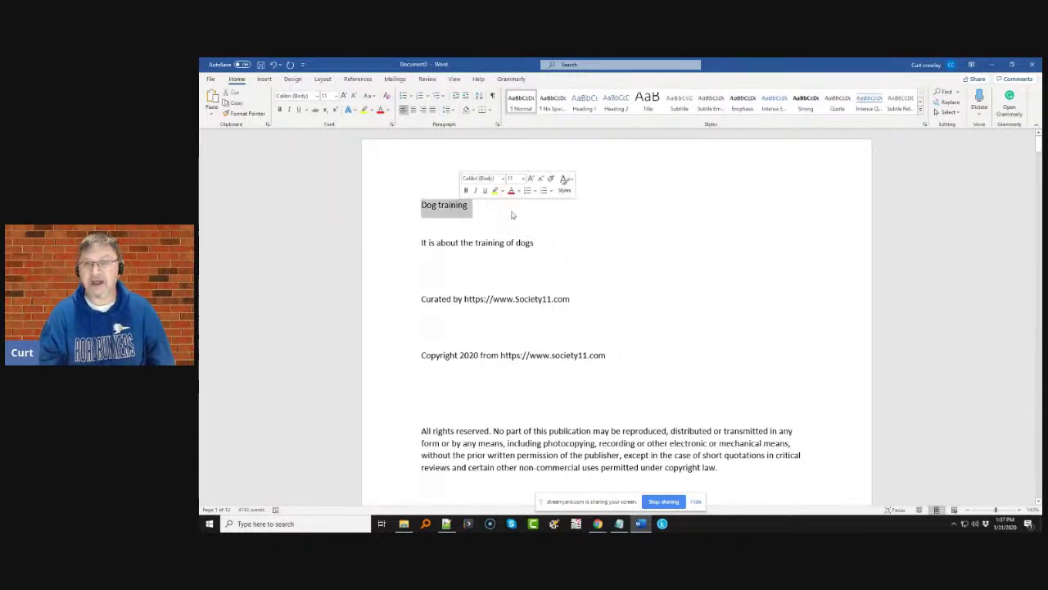
click(585, 102)
click(585, 105)
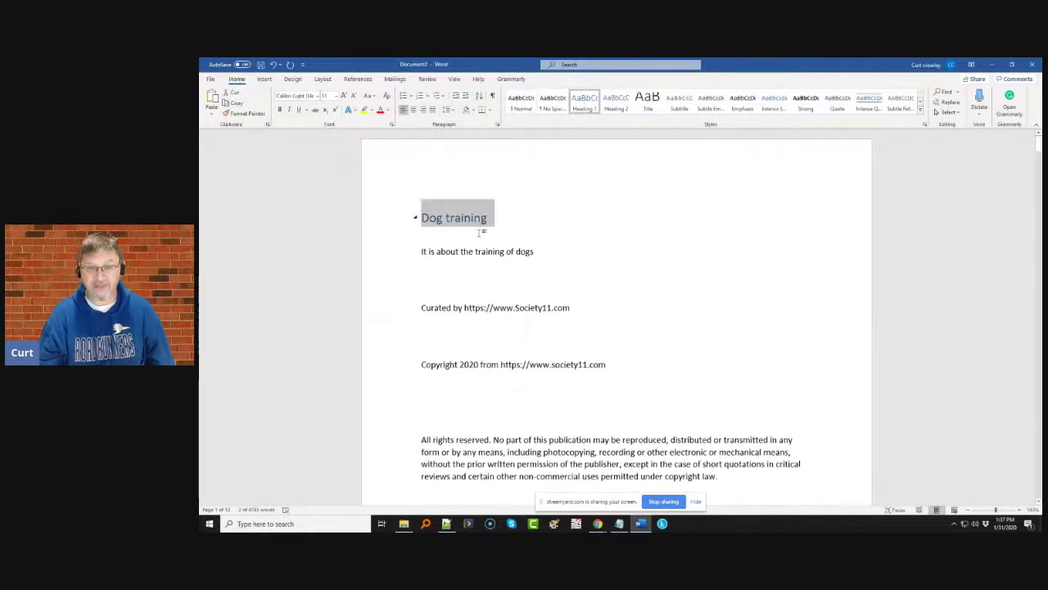
drag(422, 252, 546, 253)
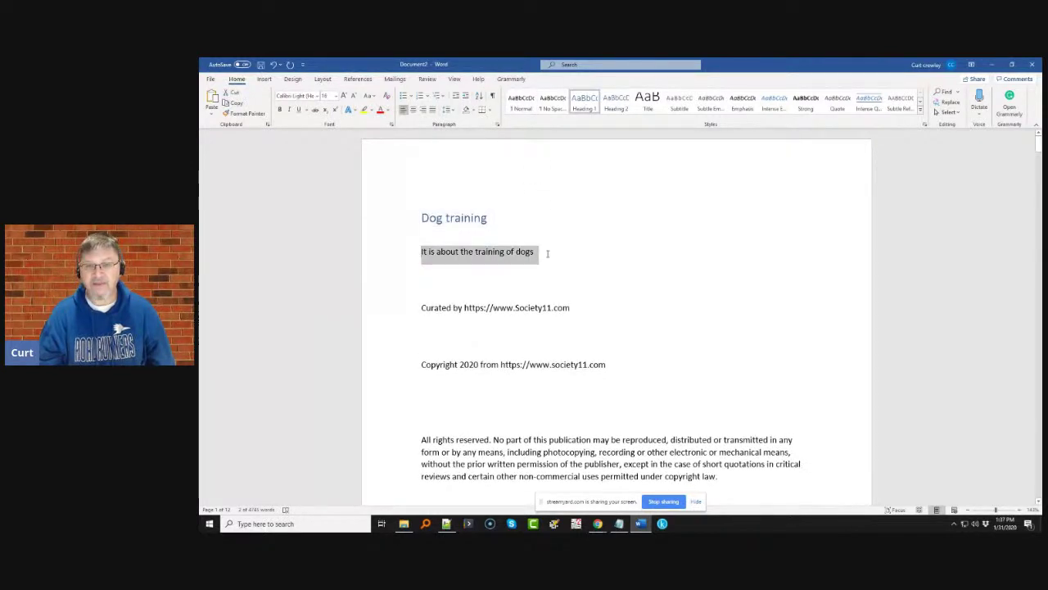
click(595, 109)
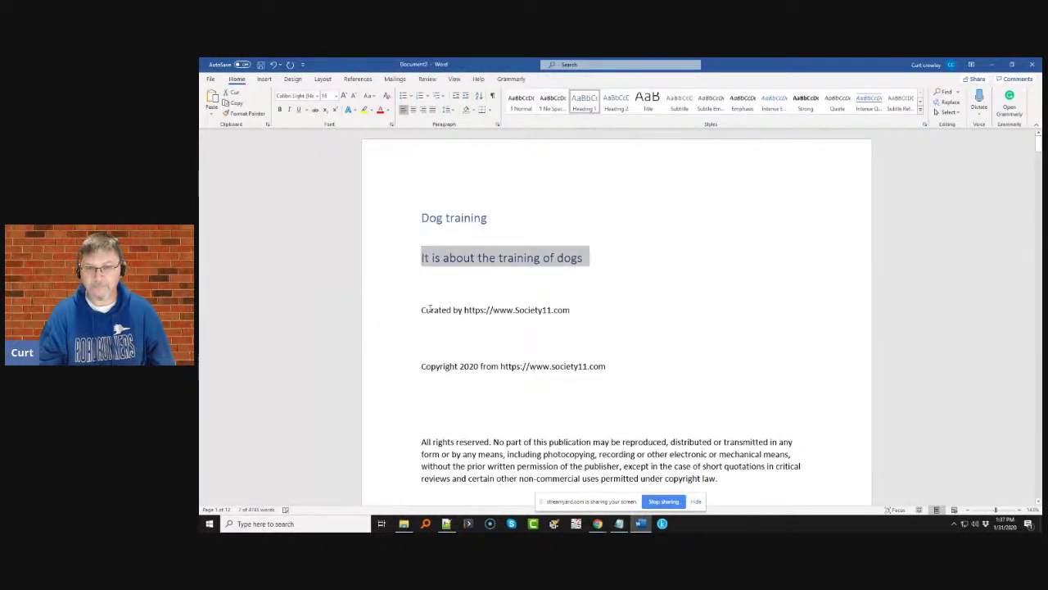
drag(422, 310, 569, 309)
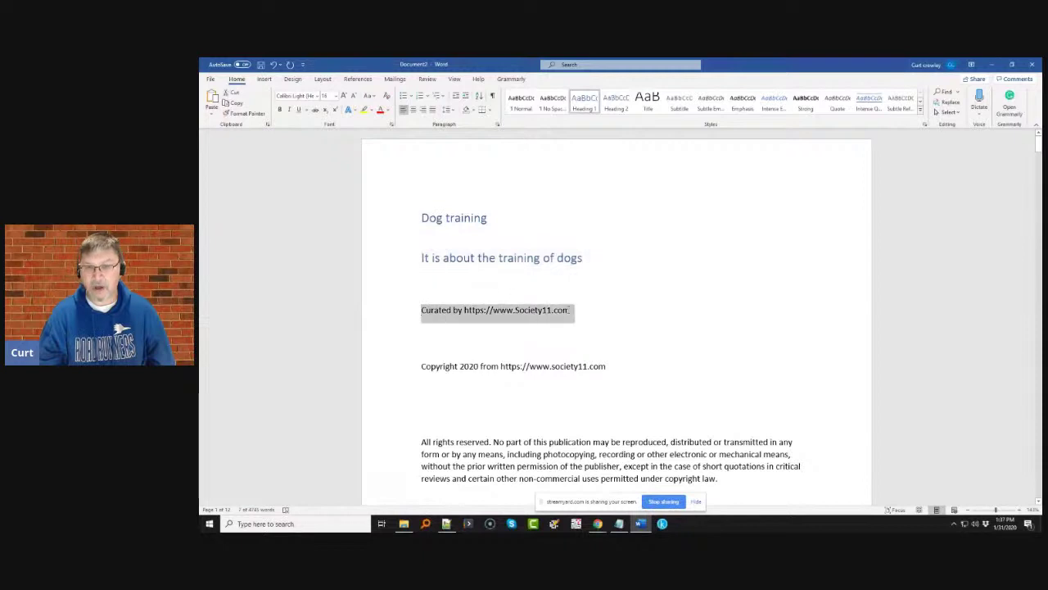
click(616, 103)
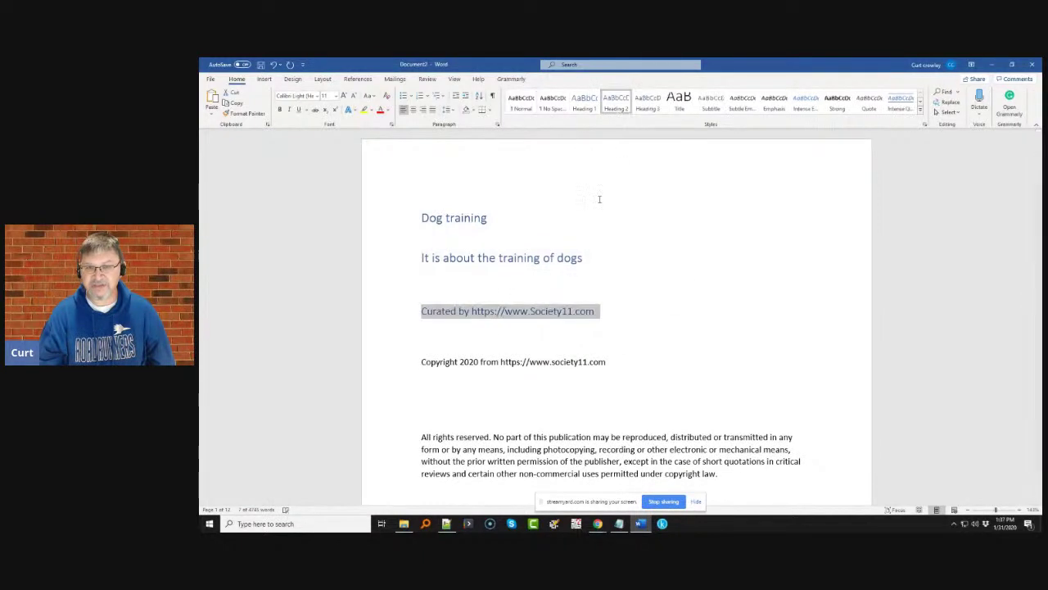
click(423, 341)
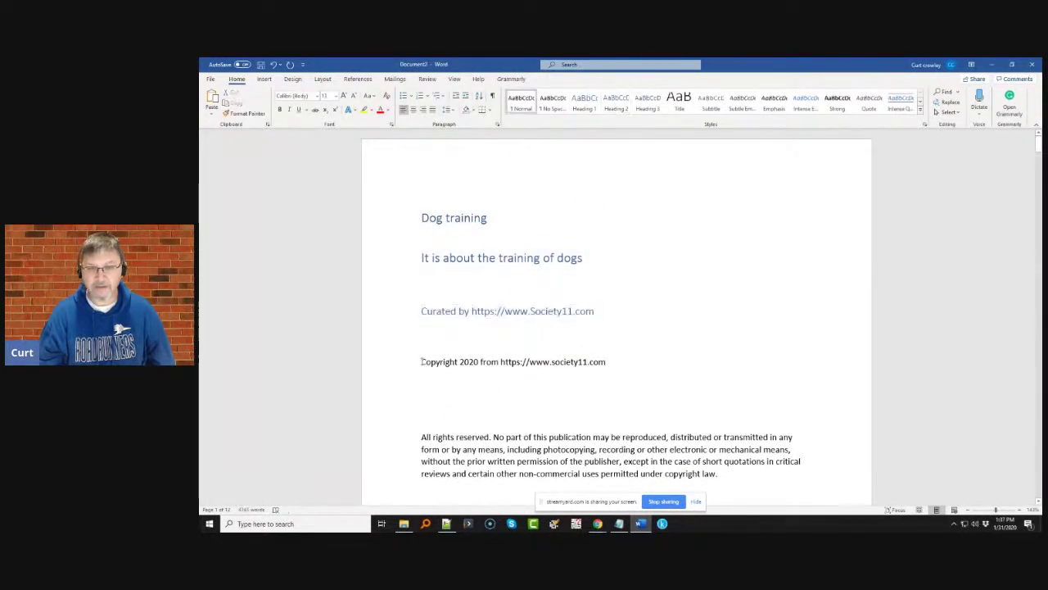
- Insert page breaks before the Copyright line, the Foreword and the first contributor's section
key(ctrl+Return)
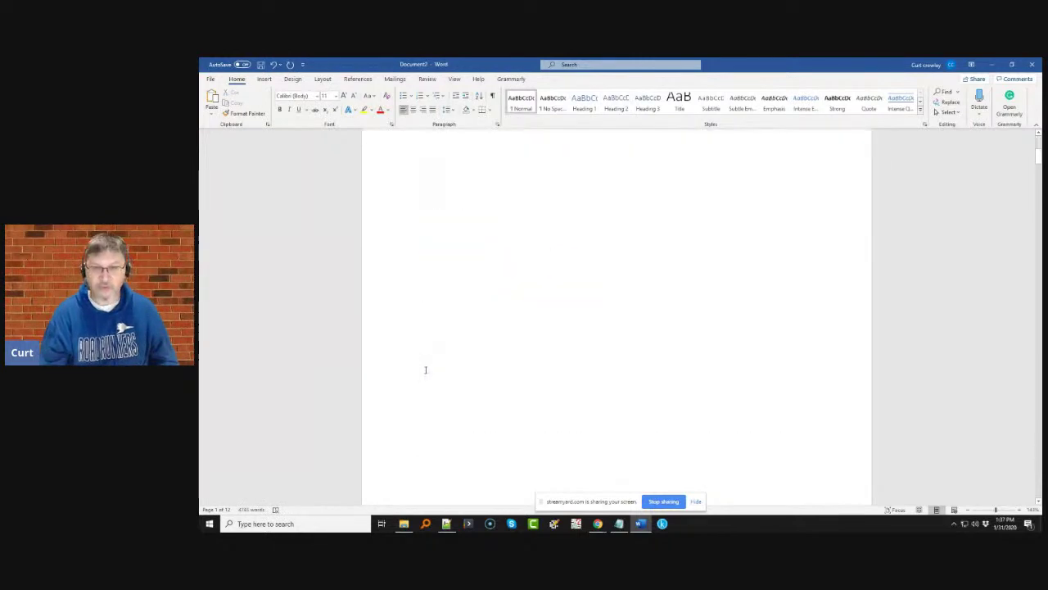
scroll(425, 370, down, 5)
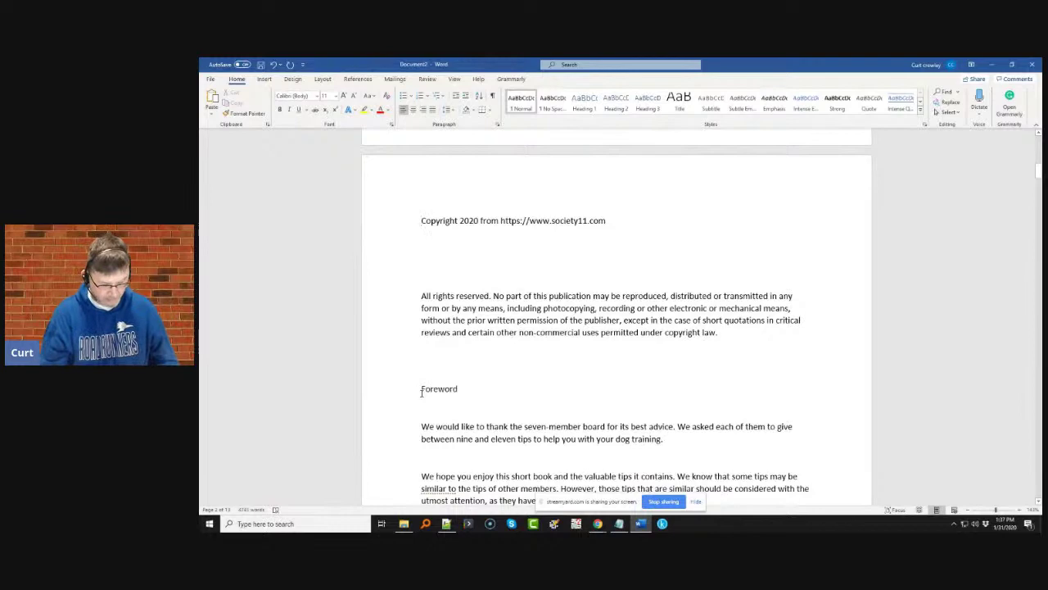
key(ctrl+Return)
scroll(422, 392, down, 5)
click(421, 360)
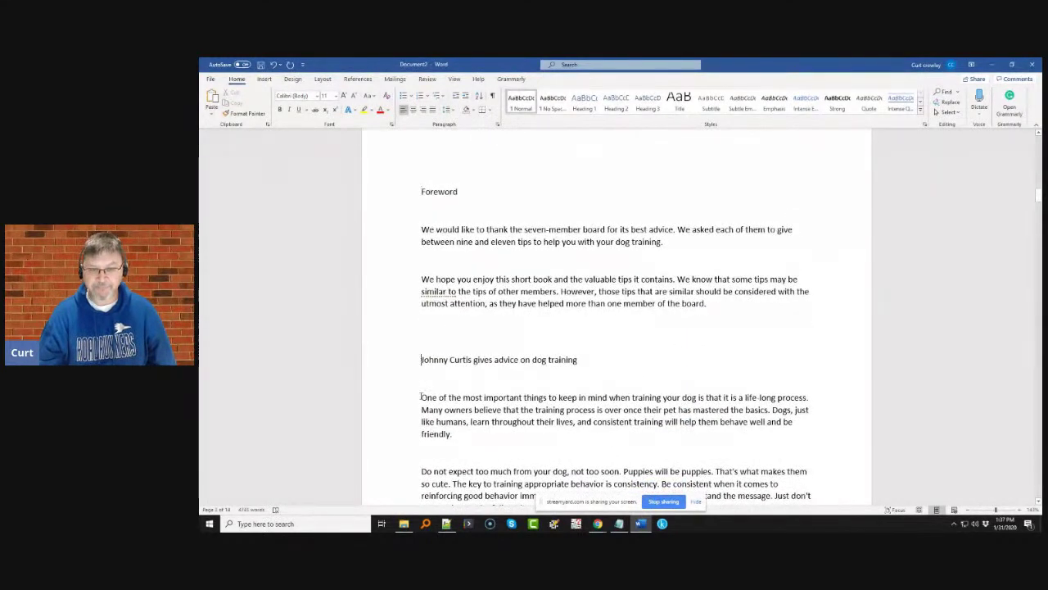
key(ctrl+Return)
scroll(426, 393, down, 3)
drag(418, 336, 582, 337)
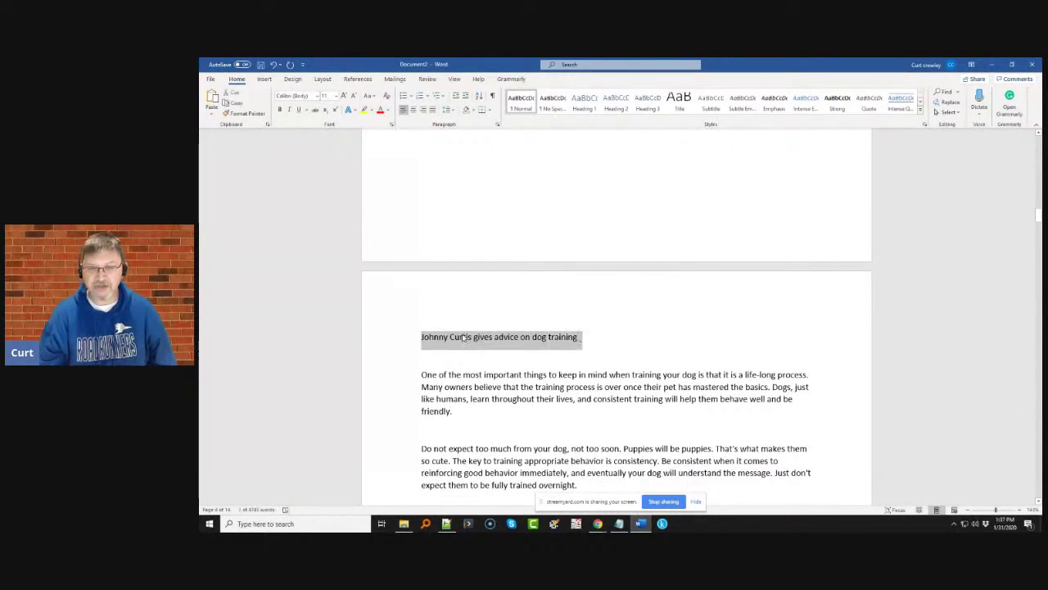
- Start the next three experts' tips sections on new pages with page breaks
scroll(467, 339, down, 15)
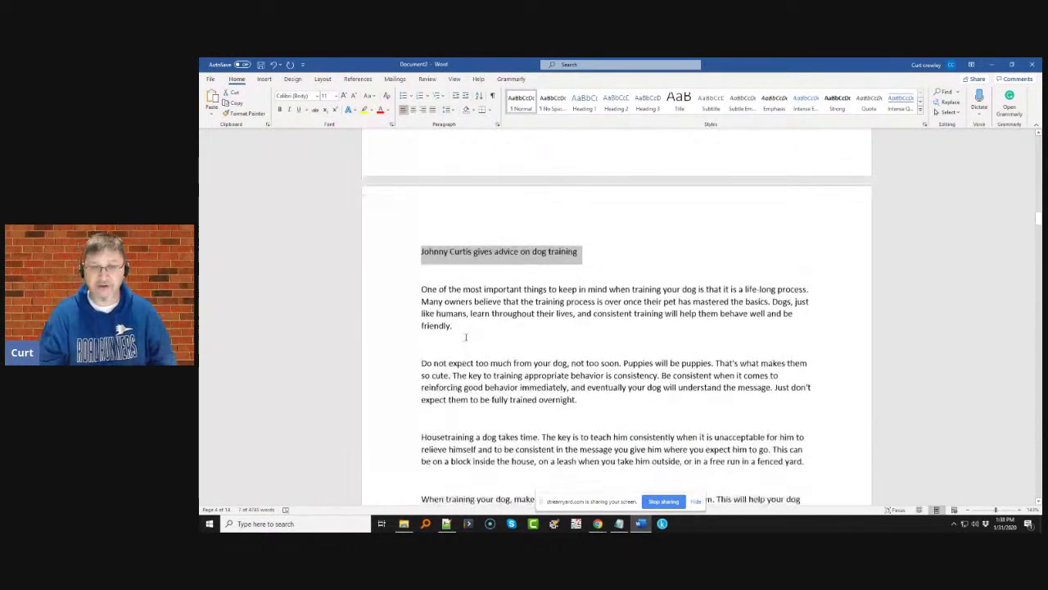
scroll(466, 337, down, 7)
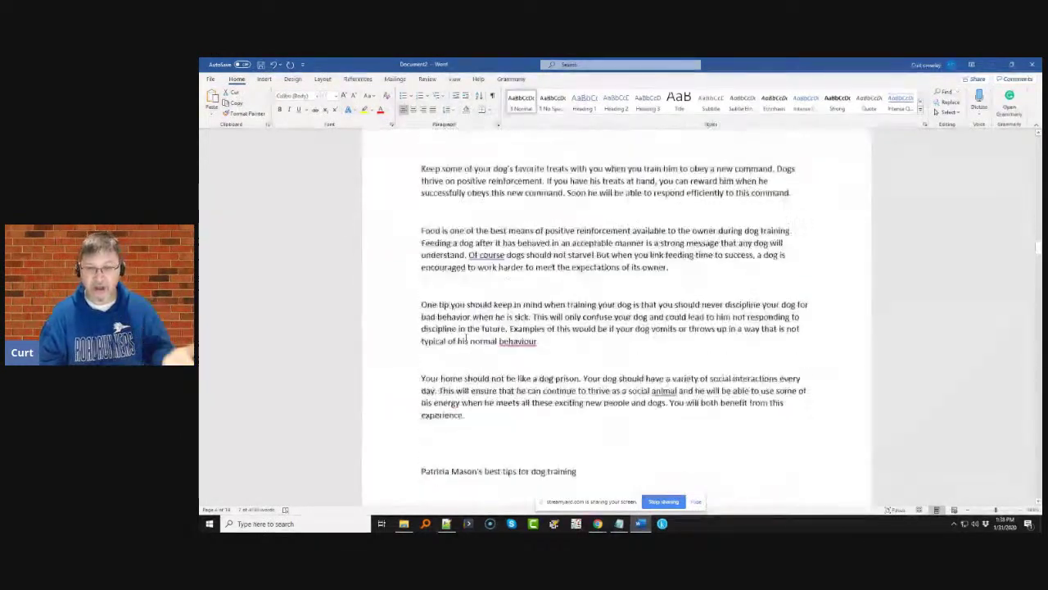
click(422, 353)
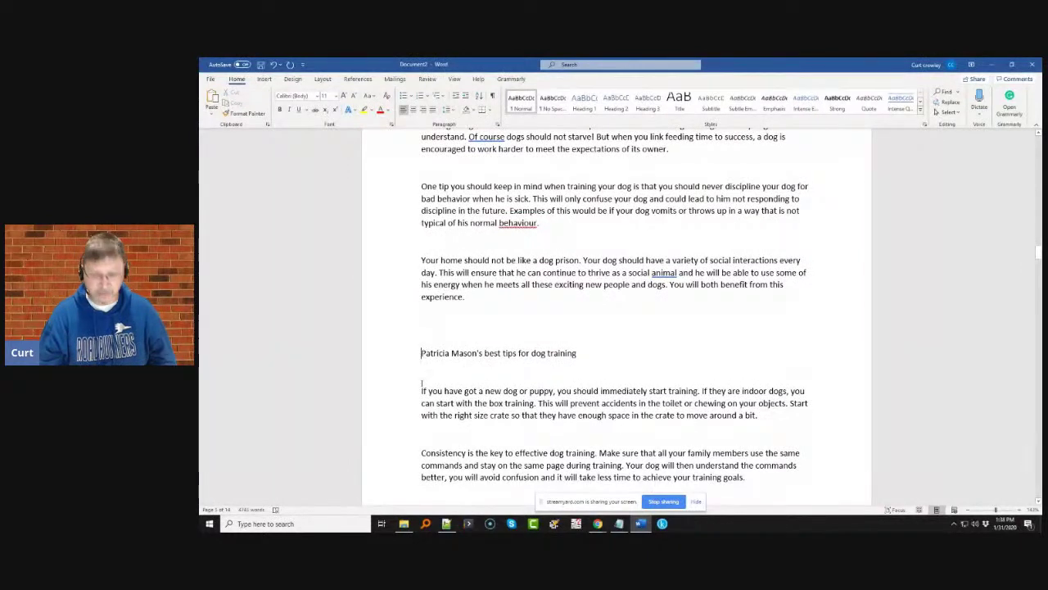
key(ctrl+Return)
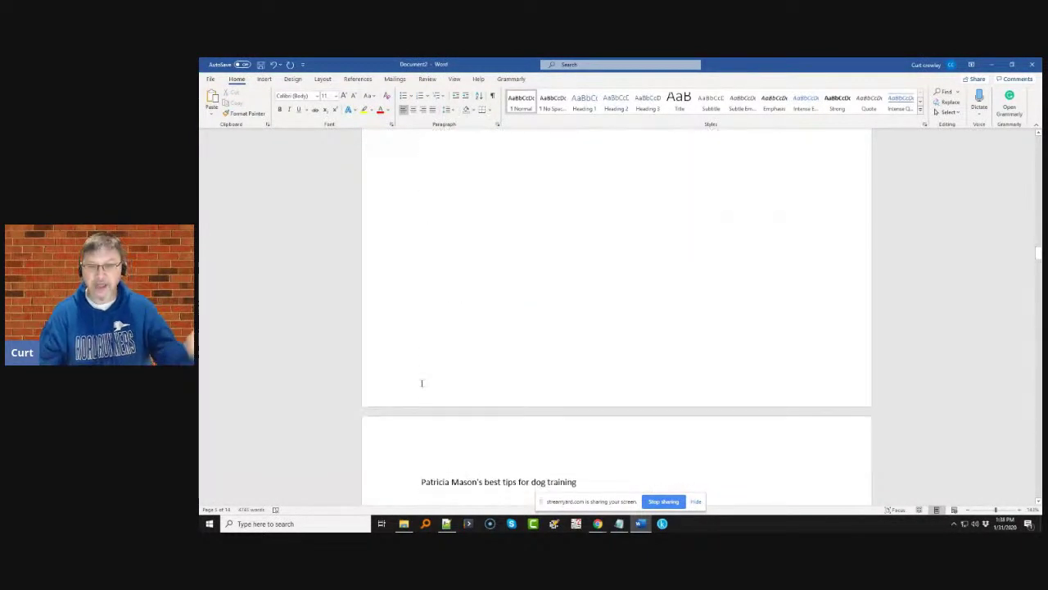
scroll(427, 398, down, 15)
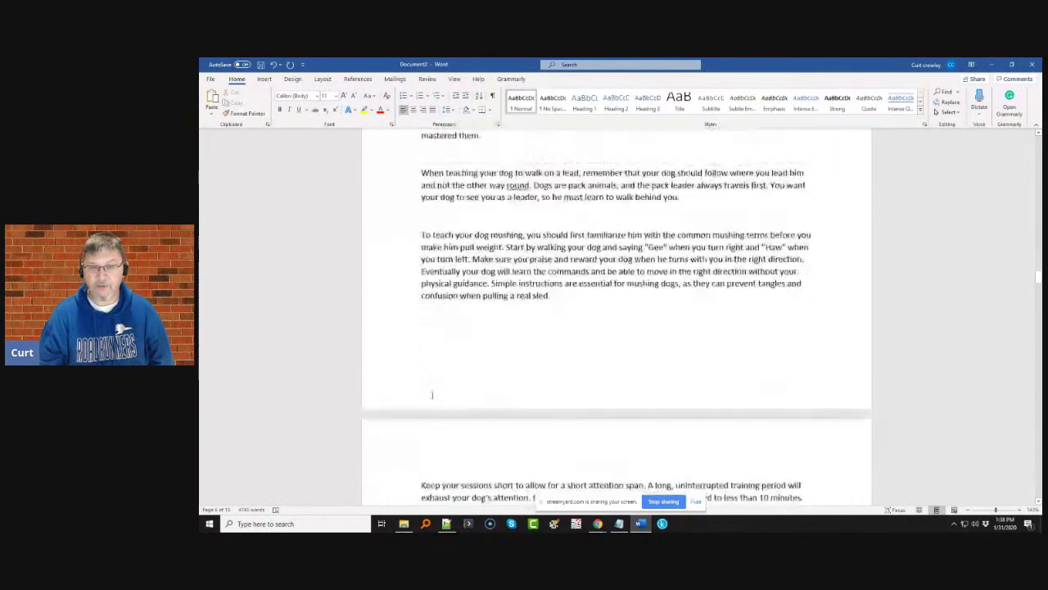
scroll(427, 398, down, 10)
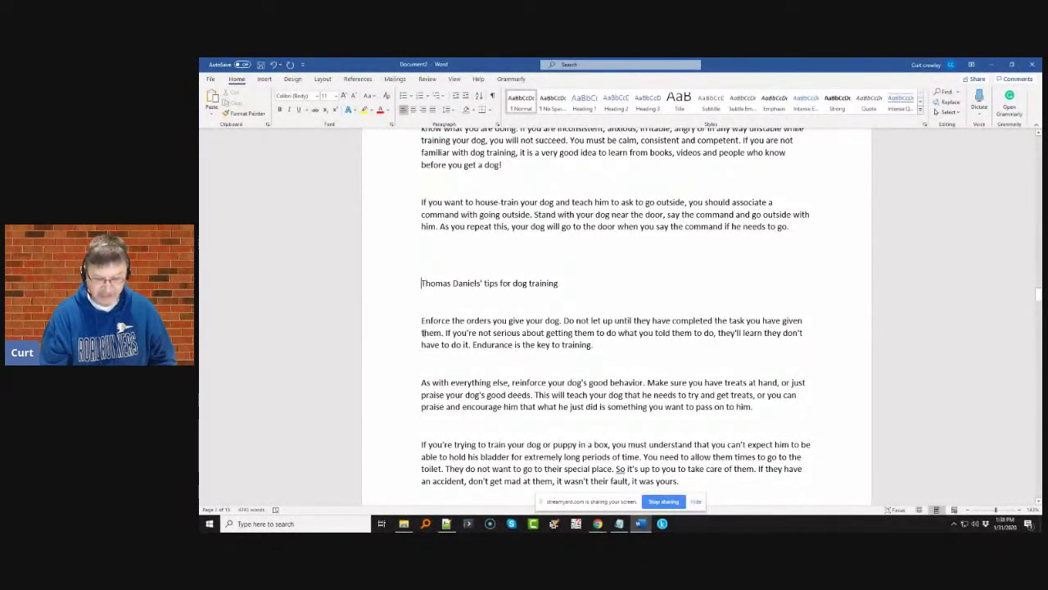
key(ctrl+Return)
scroll(431, 344, down, 10)
scroll(433, 344, down, 10)
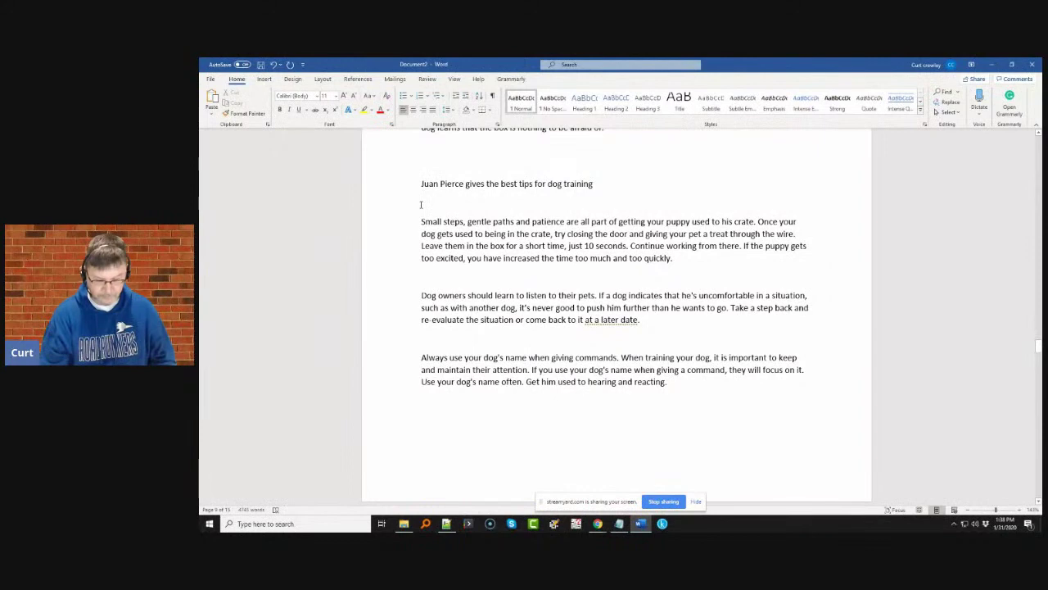
key(ctrl+Return)
- Insert page breaks before the final two tips sections, through to the closing section
scroll(509, 313, down, 20)
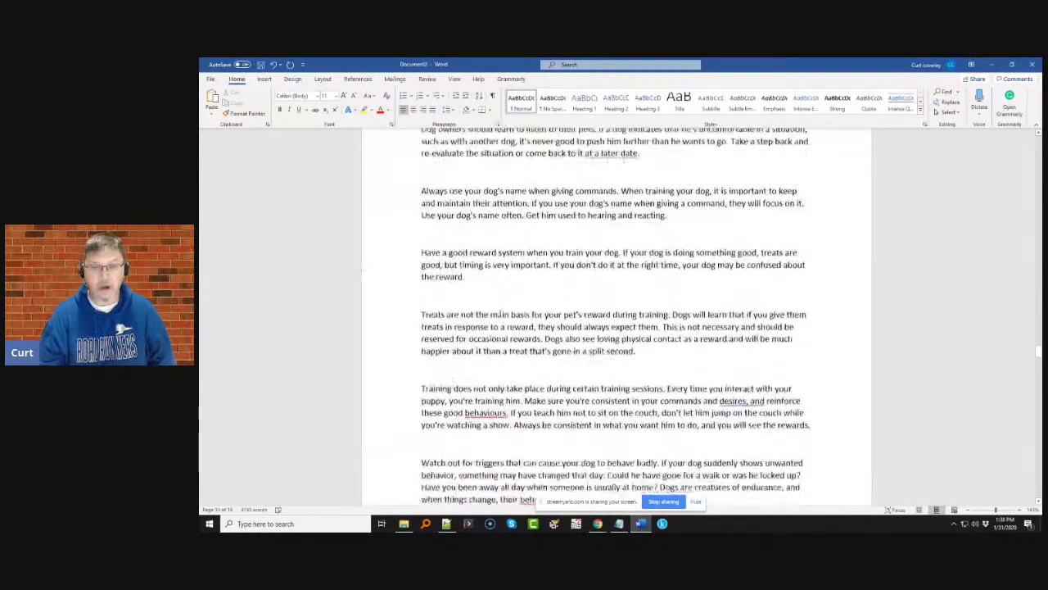
scroll(469, 329, down, 4)
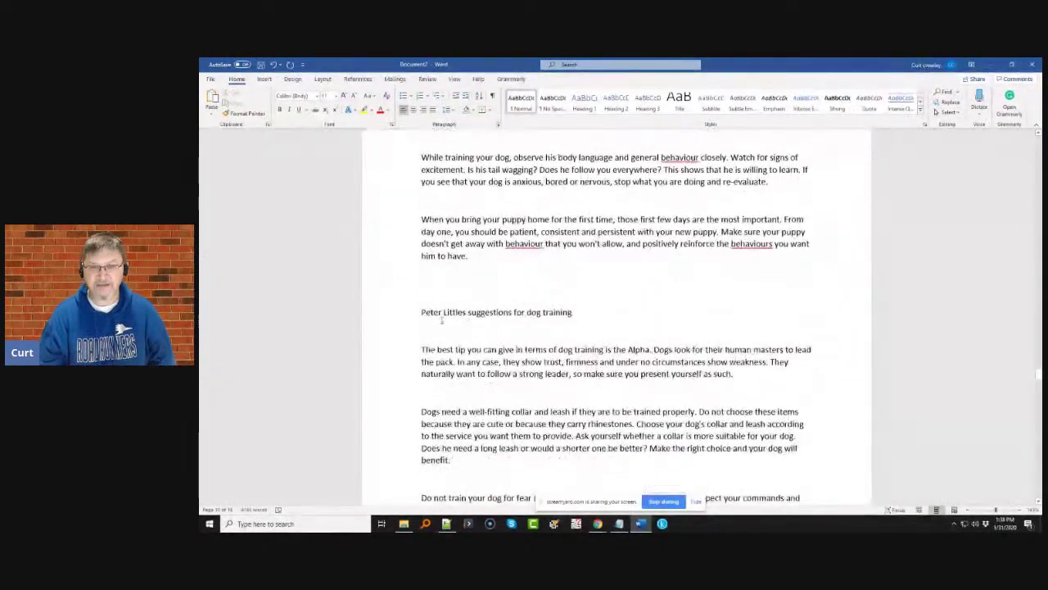
click(422, 311)
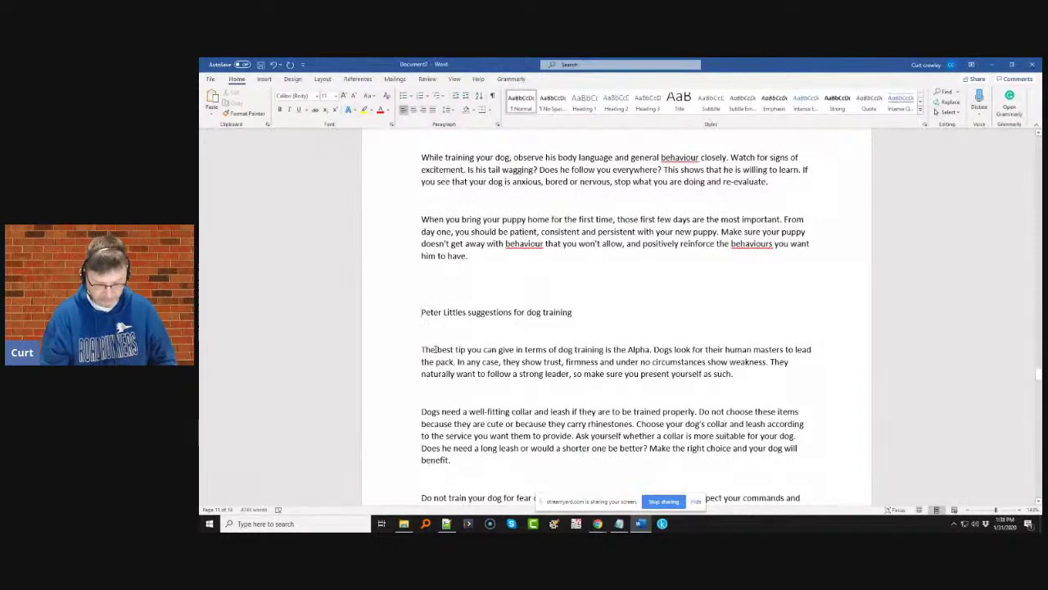
key(ctrl+Return)
scroll(438, 352, down, 10)
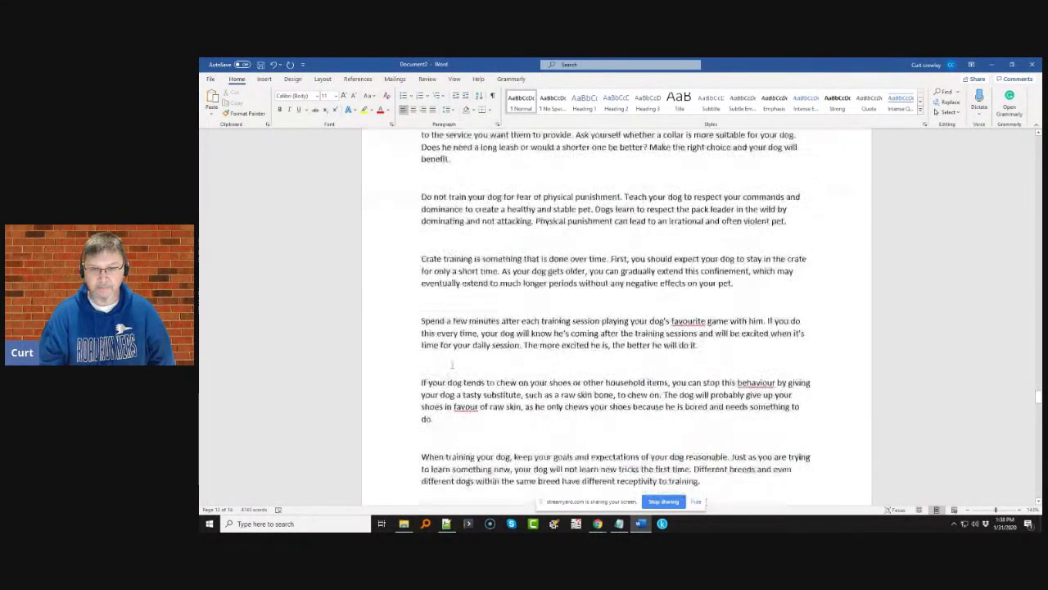
scroll(451, 364, down, 10)
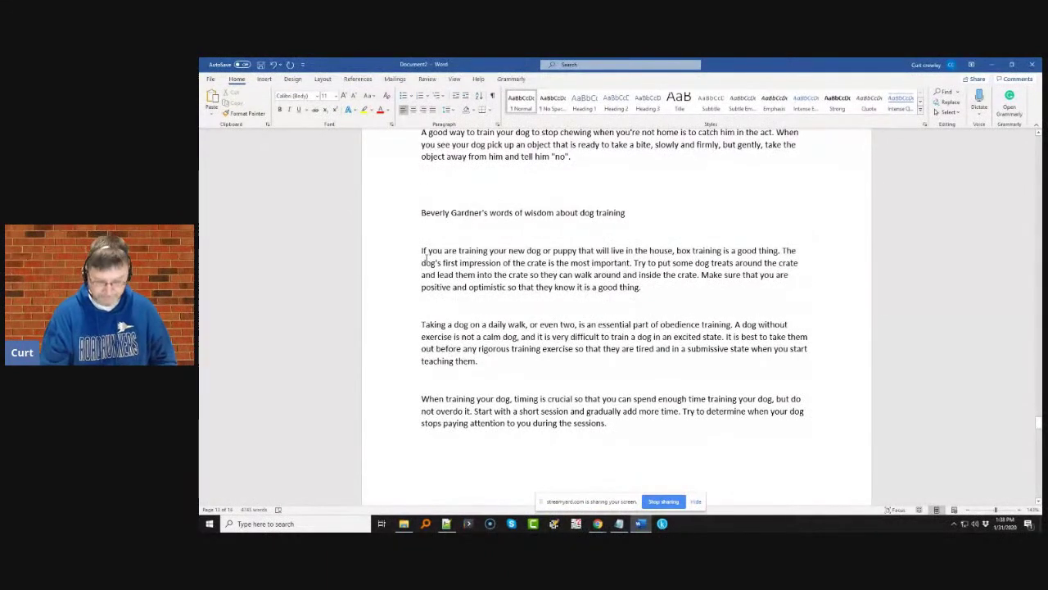
key(ctrl+Return)
scroll(451, 285, down, 10)
scroll(505, 361, down, 10)
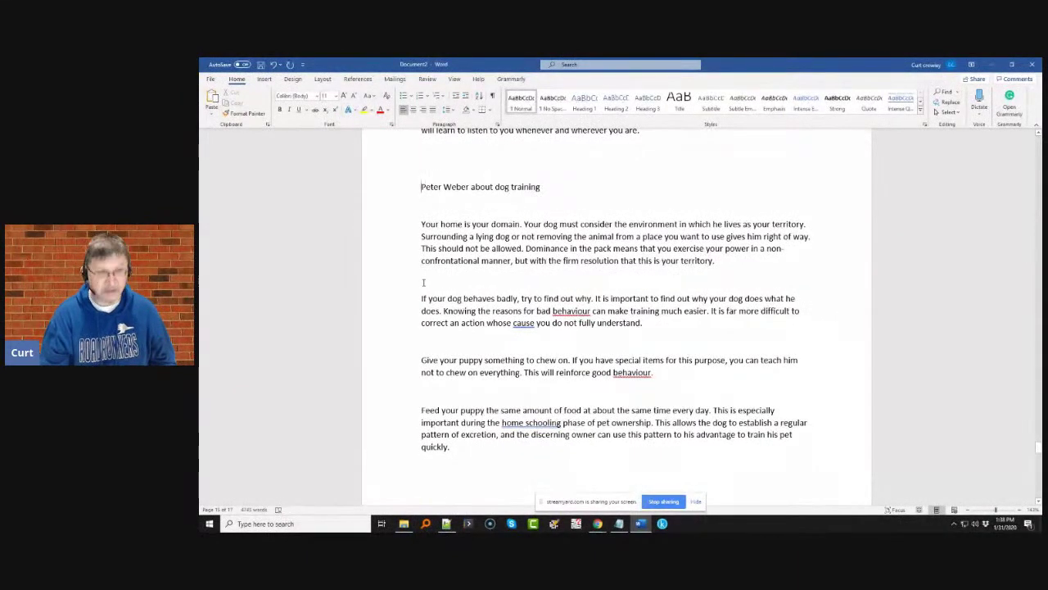
scroll(424, 282, up, 5)
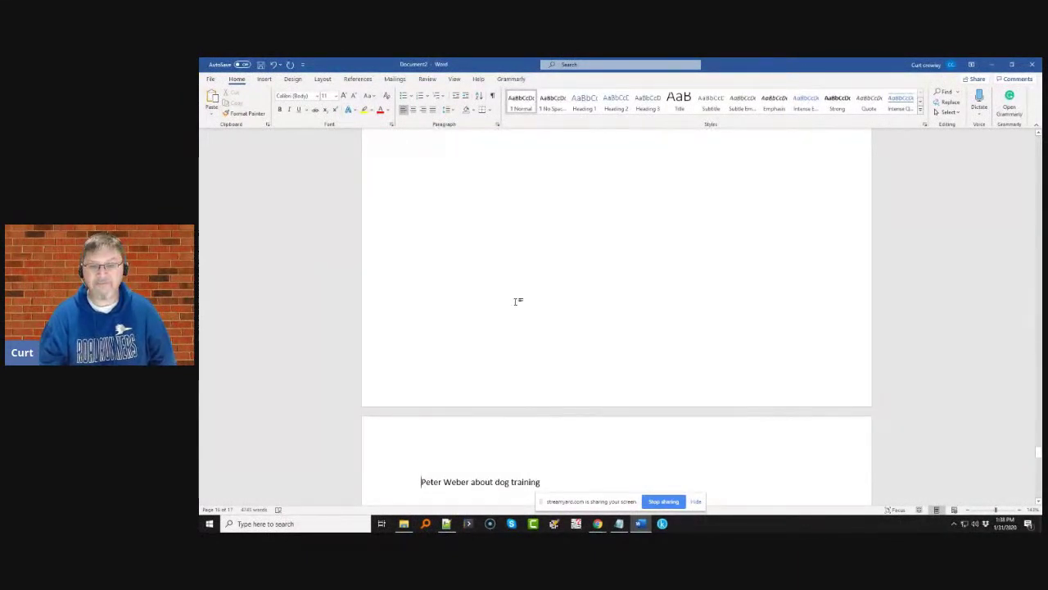
scroll(518, 302, down, 20)
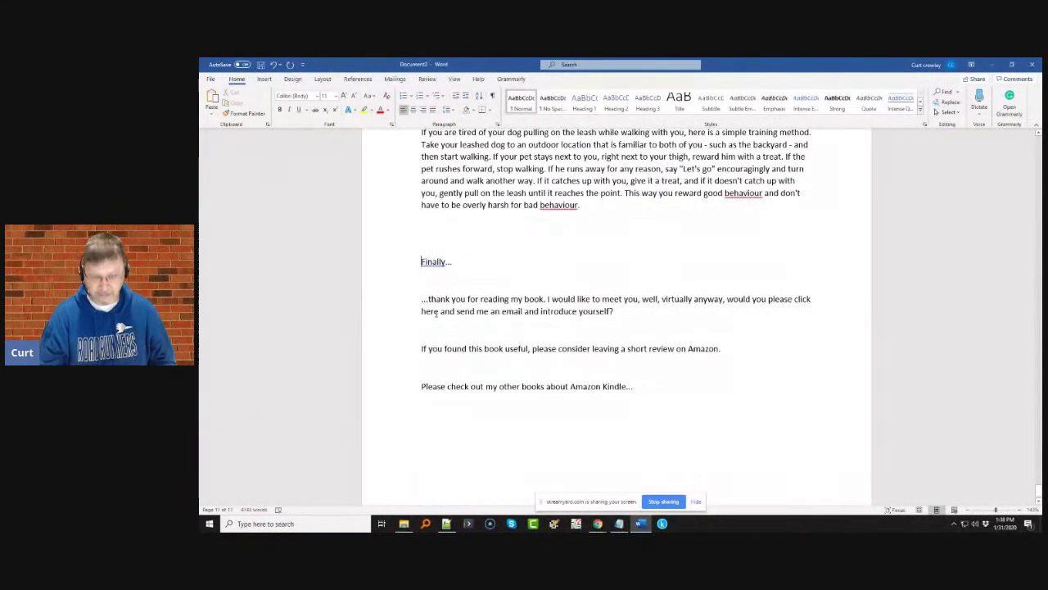
scroll(436, 313, up, 5)
- Replace the 'Finally...' heading with 'In Closing...'
text(In Closing)
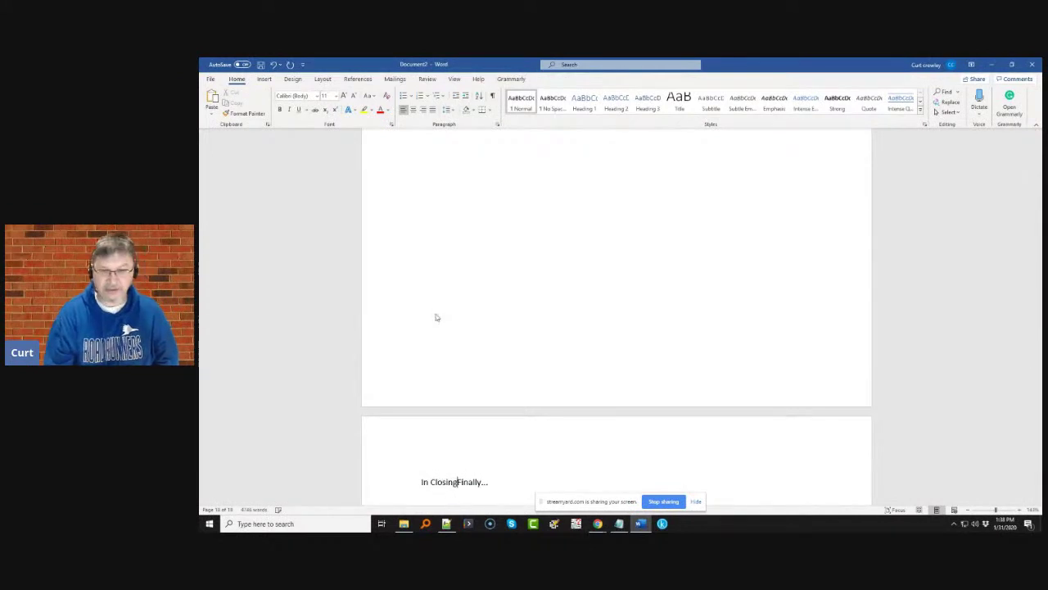
key(Delete)
key(Delete)
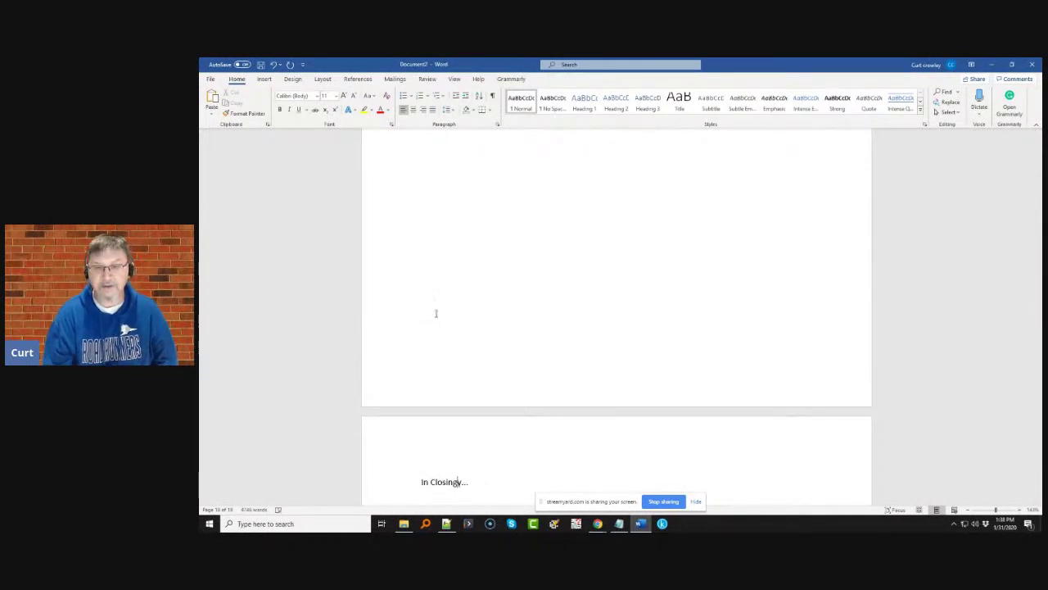
scroll(436, 313, down, 3)
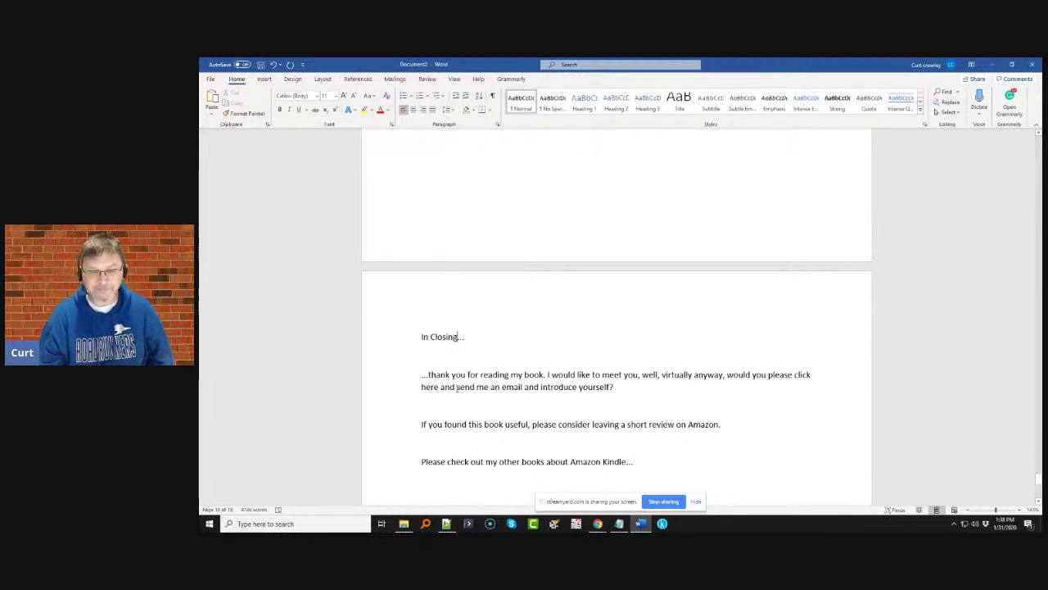
drag(456, 387, 515, 388)
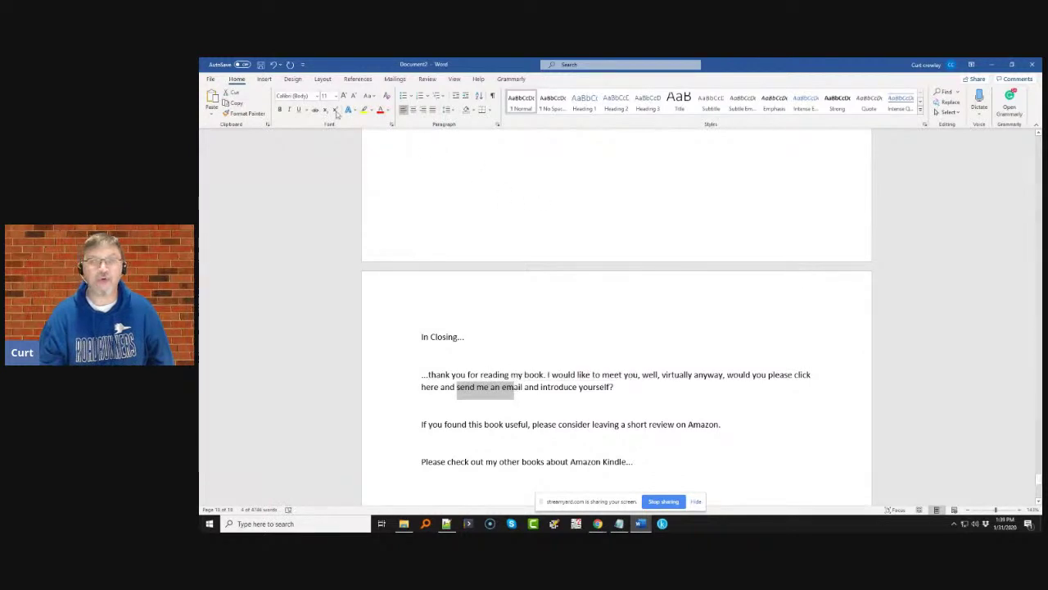
- Link 'send me an email' to the author's e-mail address with subject 'Dog Training Book on Kindle'
click(263, 78)
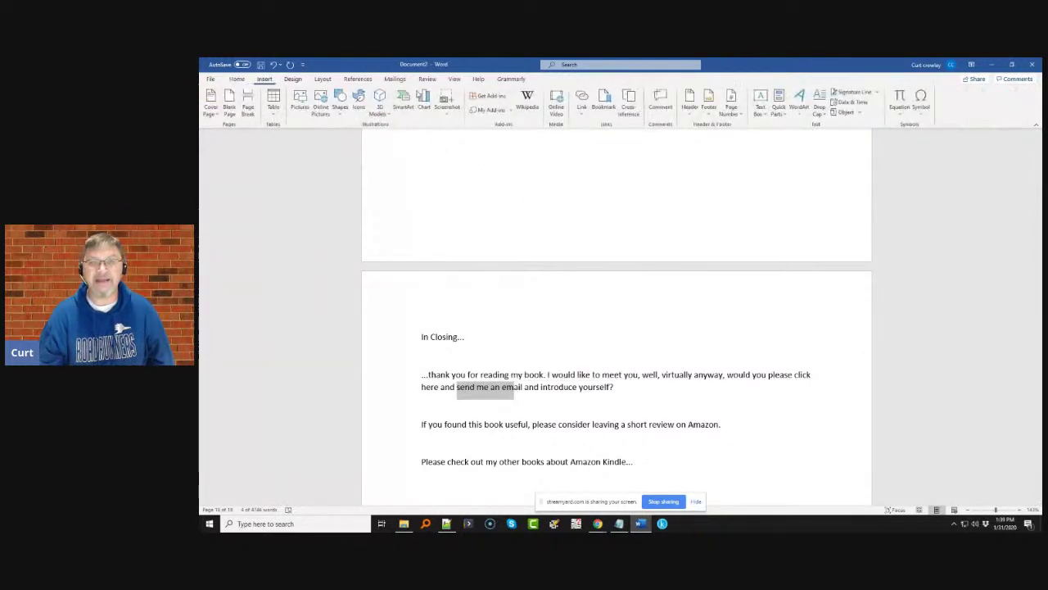
click(241, 80)
click(264, 79)
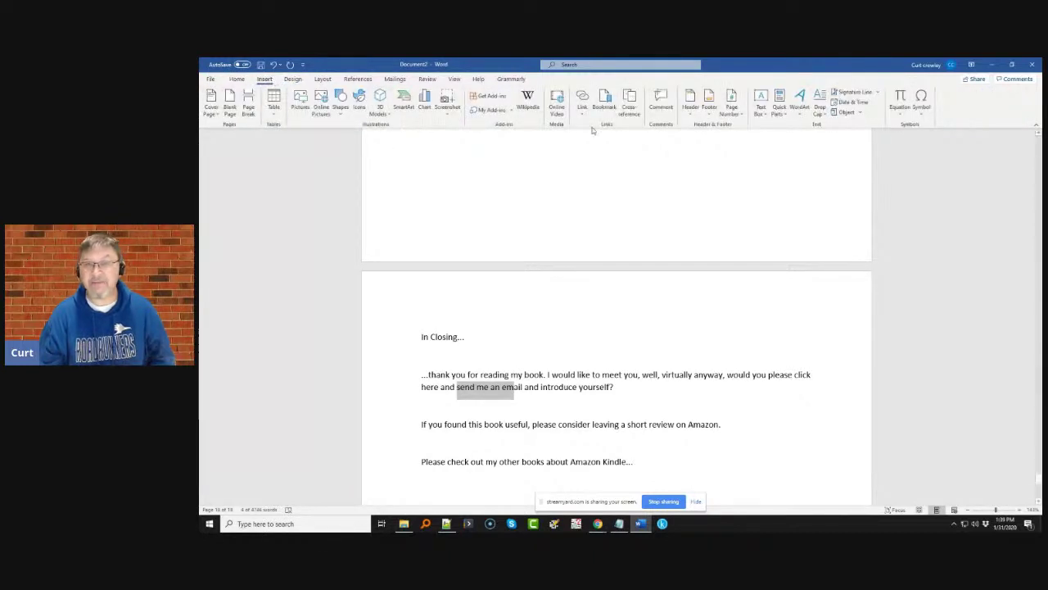
click(581, 100)
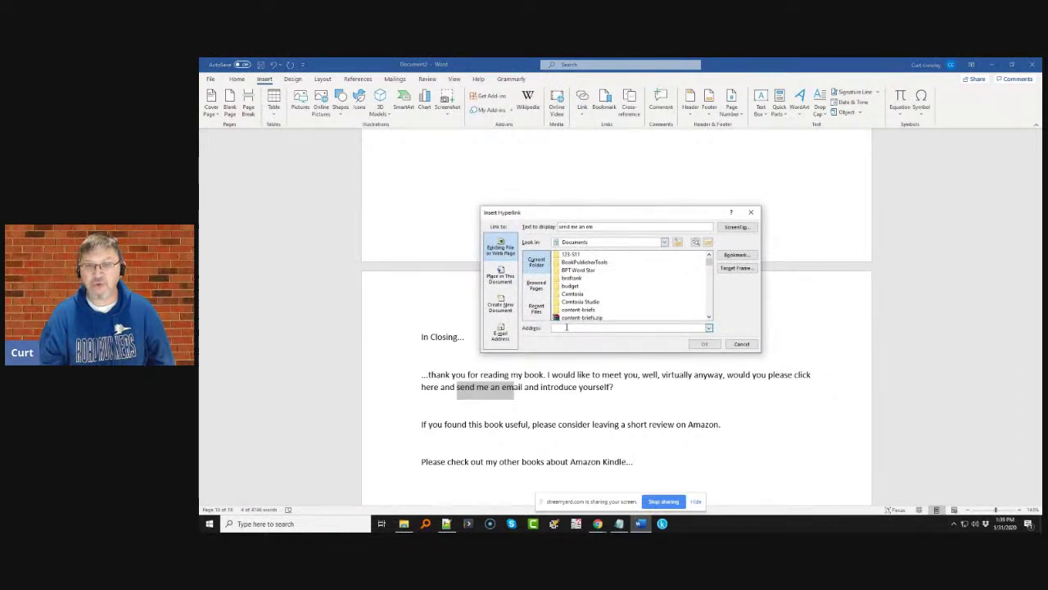
click(500, 333)
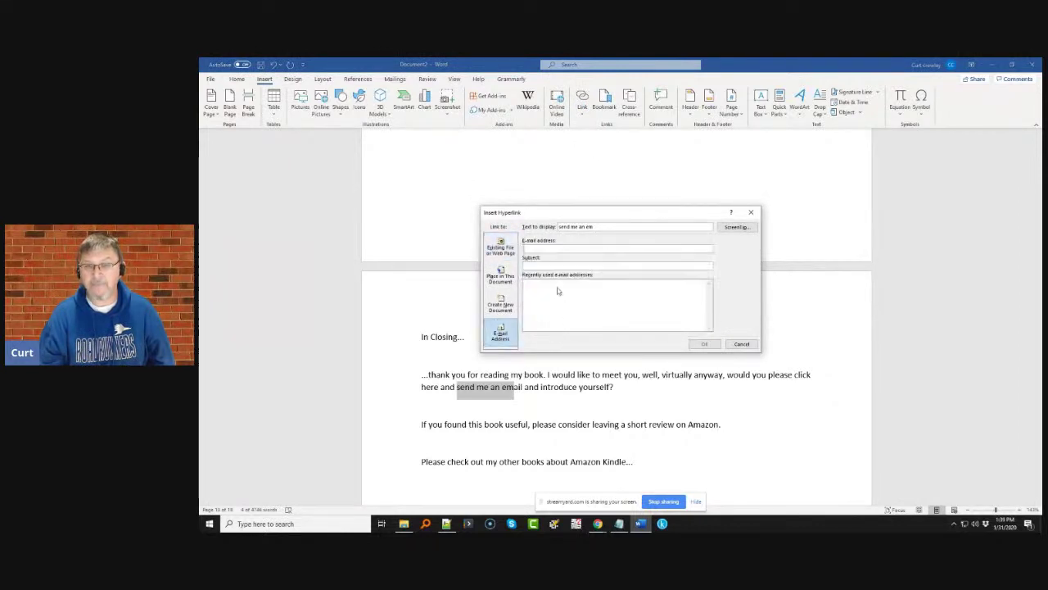
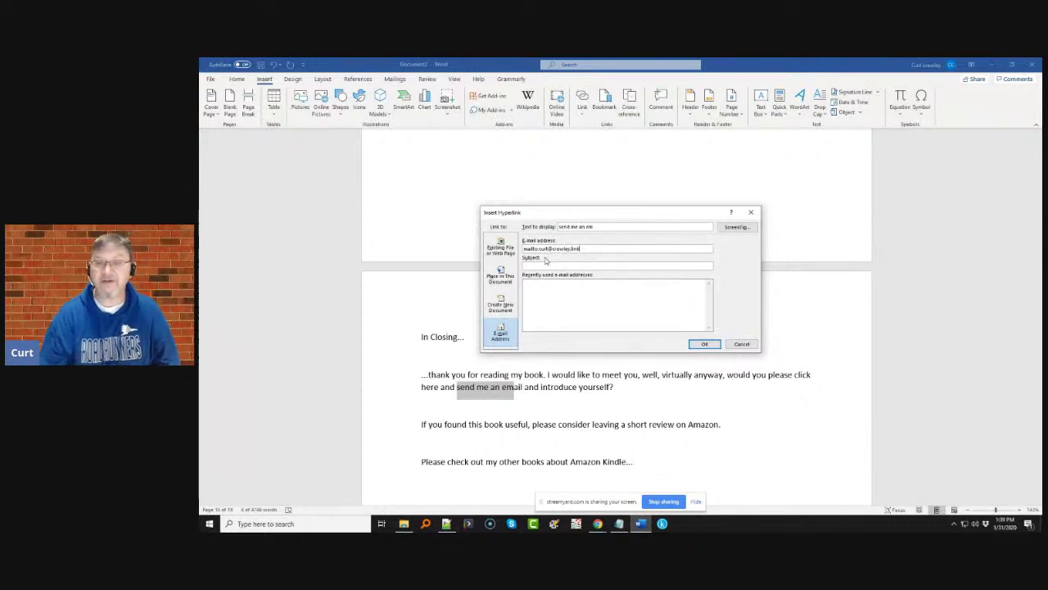
click(585, 268)
text(Day Ti)
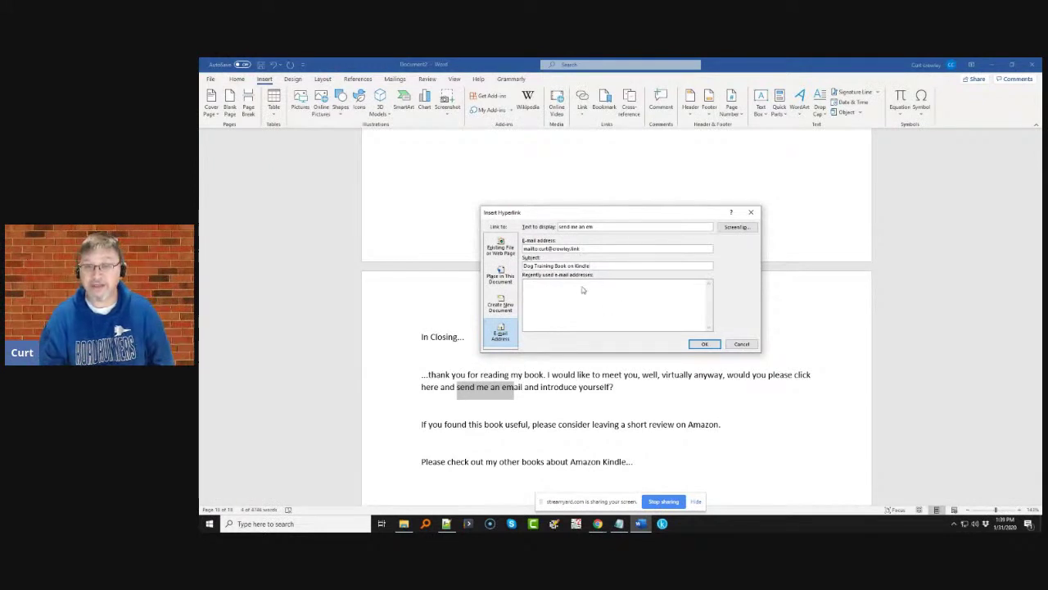
click(703, 344)
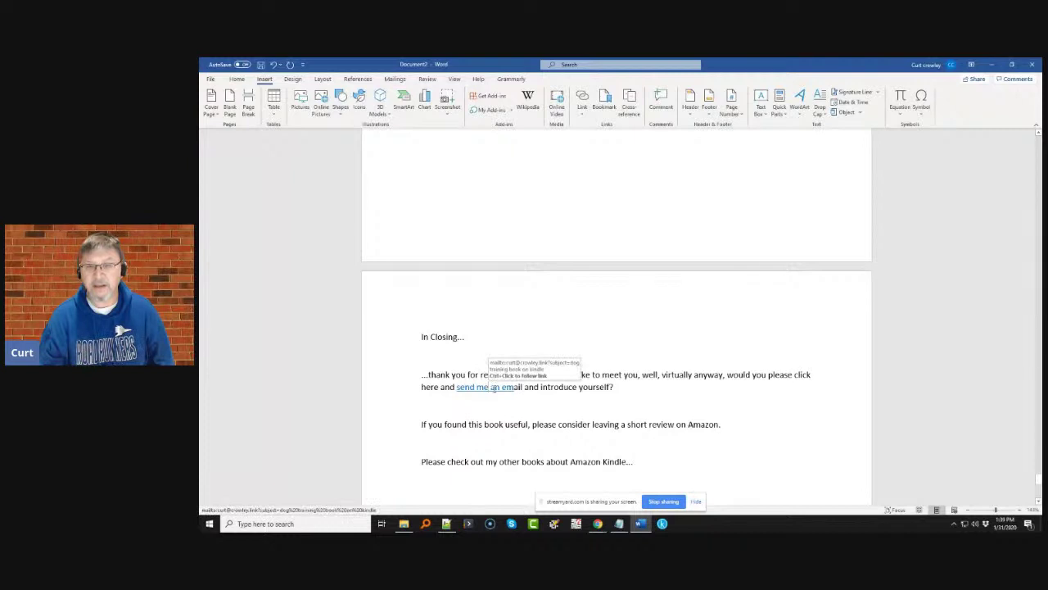
- Reselect the linked phrase and reopen its link settings to verify them
drag(522, 387, 456, 386)
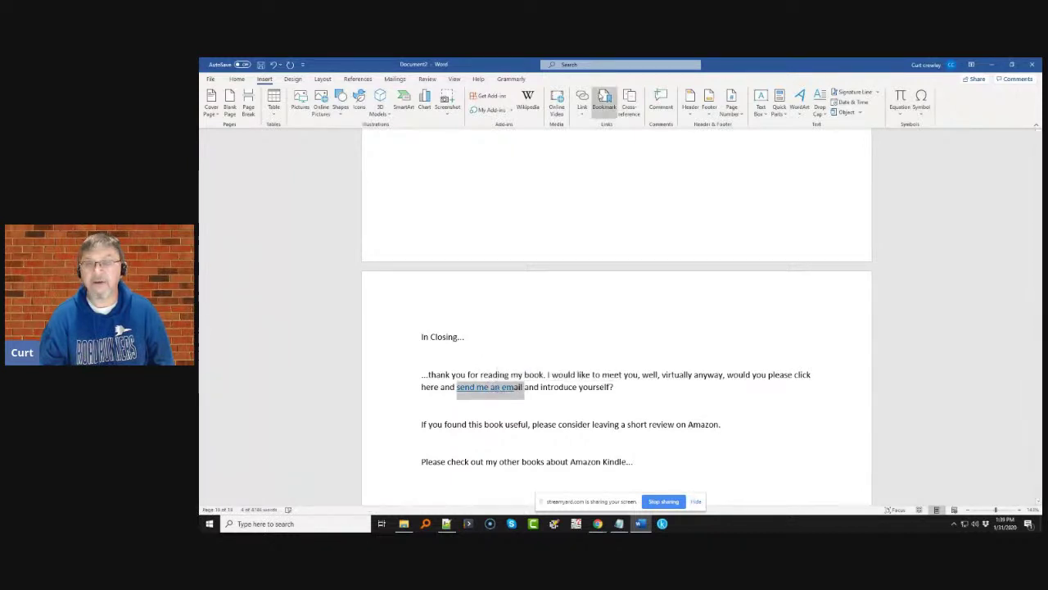
click(581, 95)
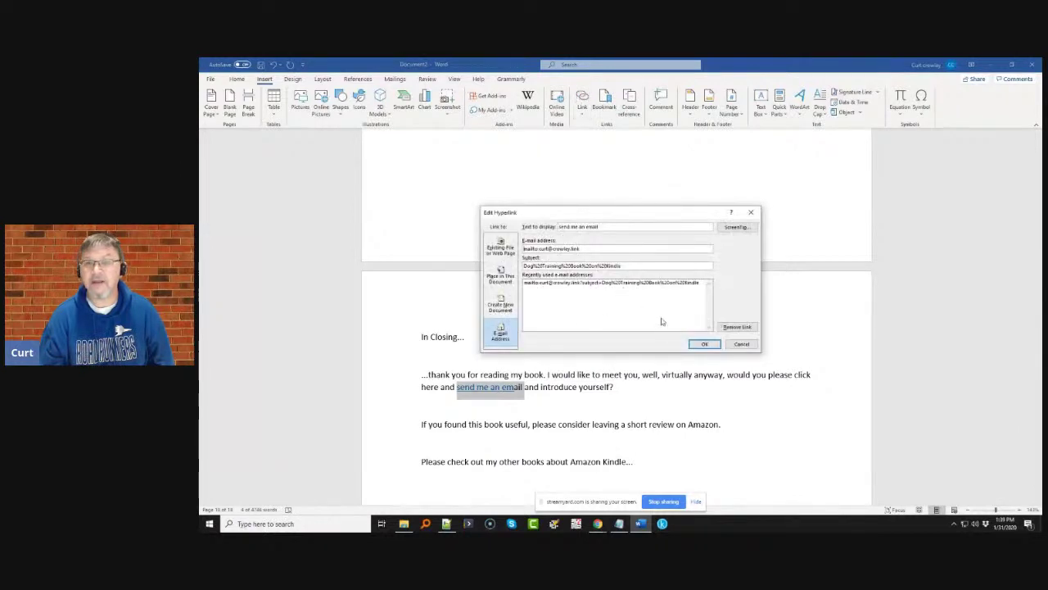
click(704, 344)
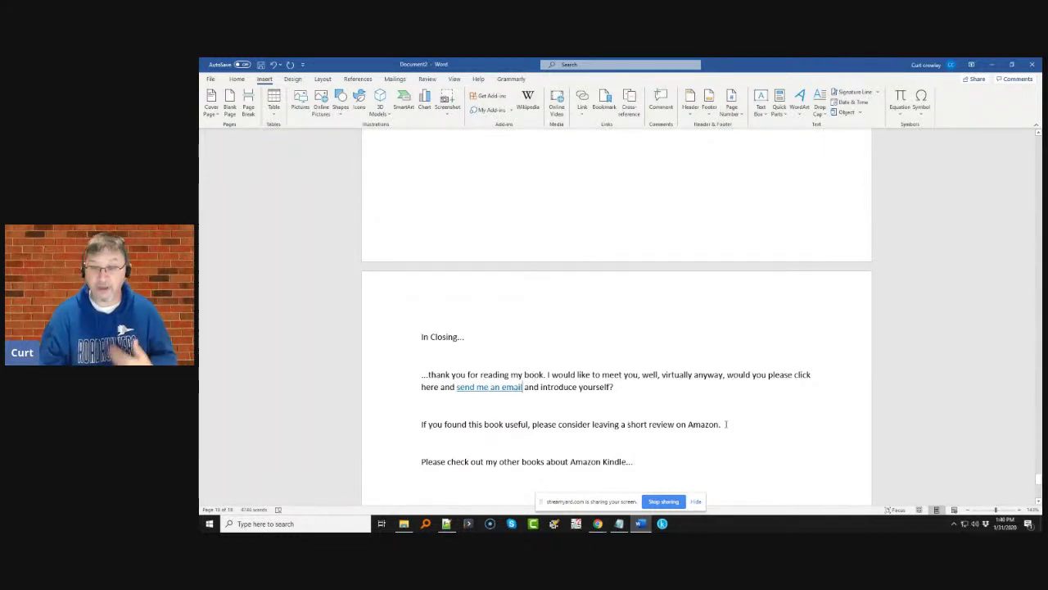
- Edit the Amazon review sentence, replacing the selected word with 'on'
drag(729, 425, 394, 424)
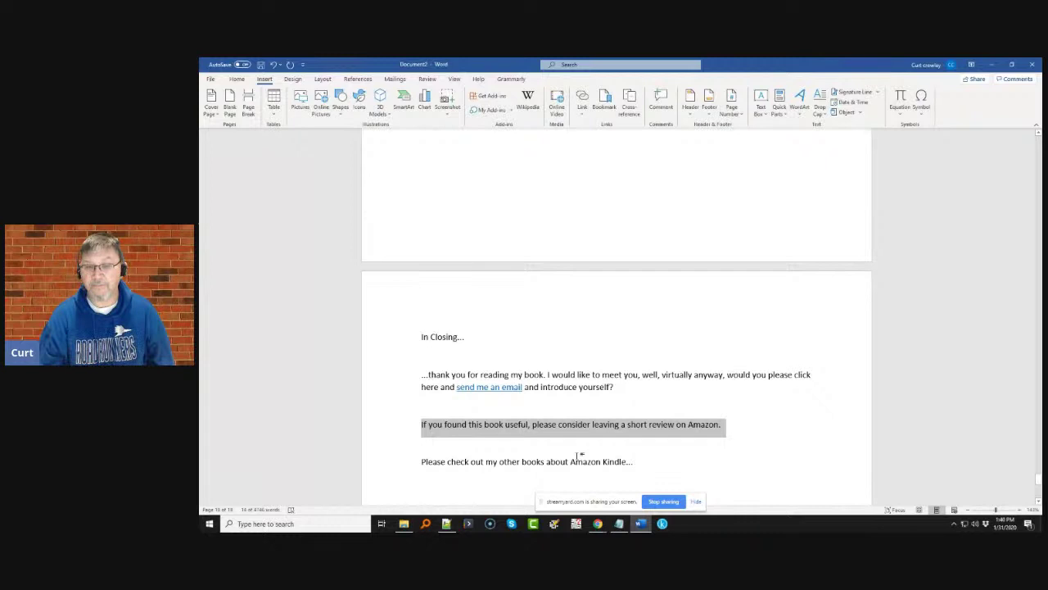
drag(548, 461, 568, 463)
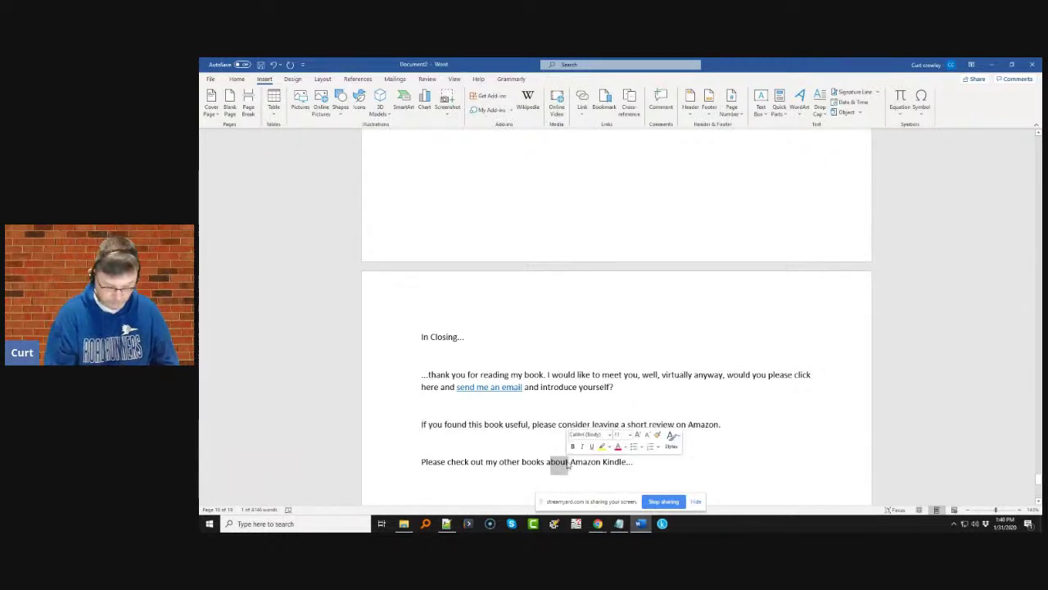
text(on)
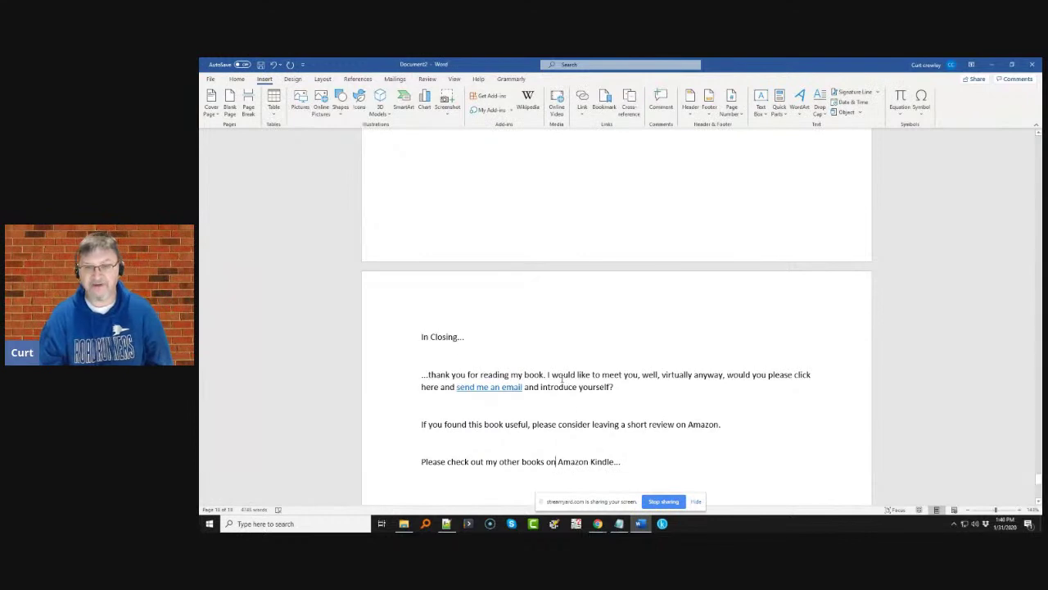
scroll(562, 378, up, 1)
scroll(562, 378, down, 3)
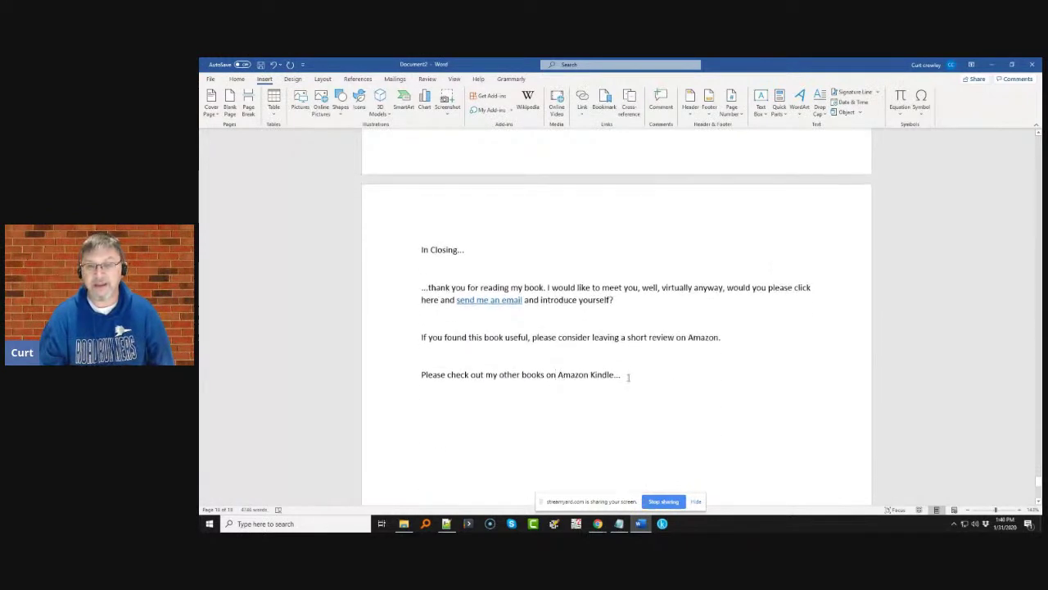
- Add the author's pen name on a new line below 'Thank you,'
key(Return)
key(Return)
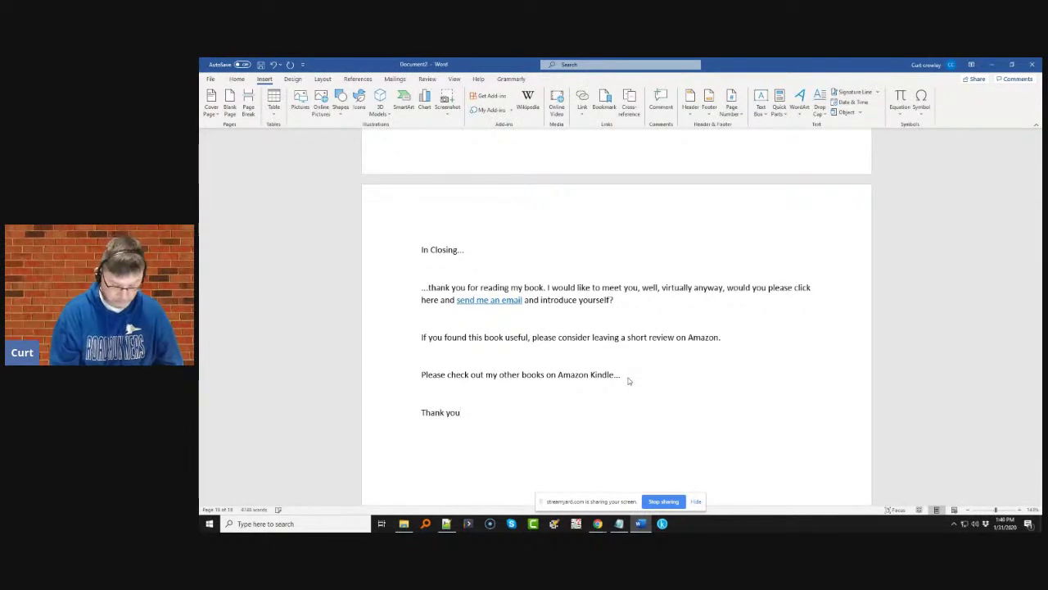
key(Return)
text(A)
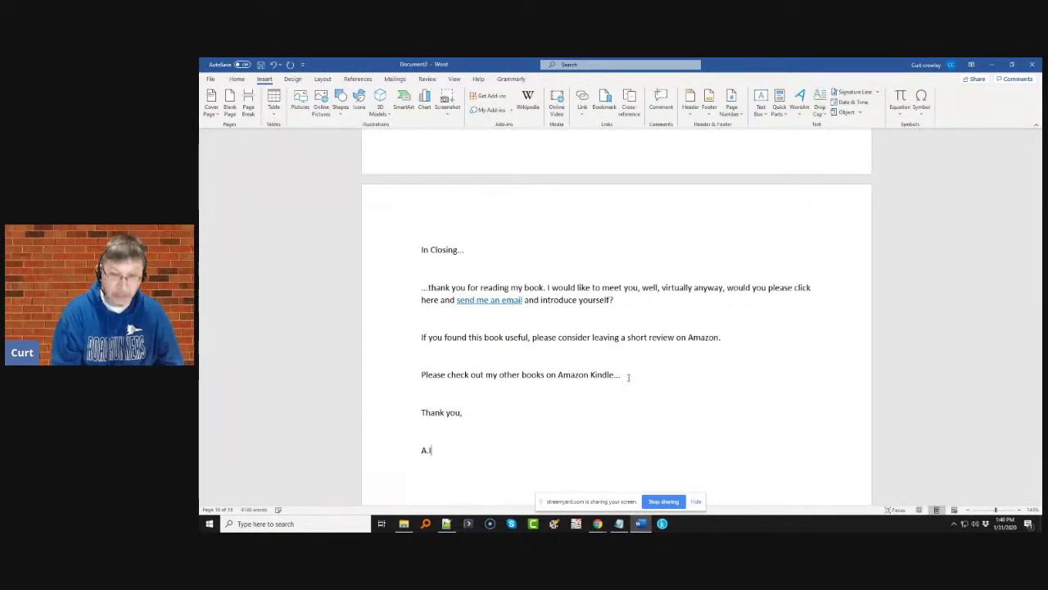
text(.I. WordSmyth)
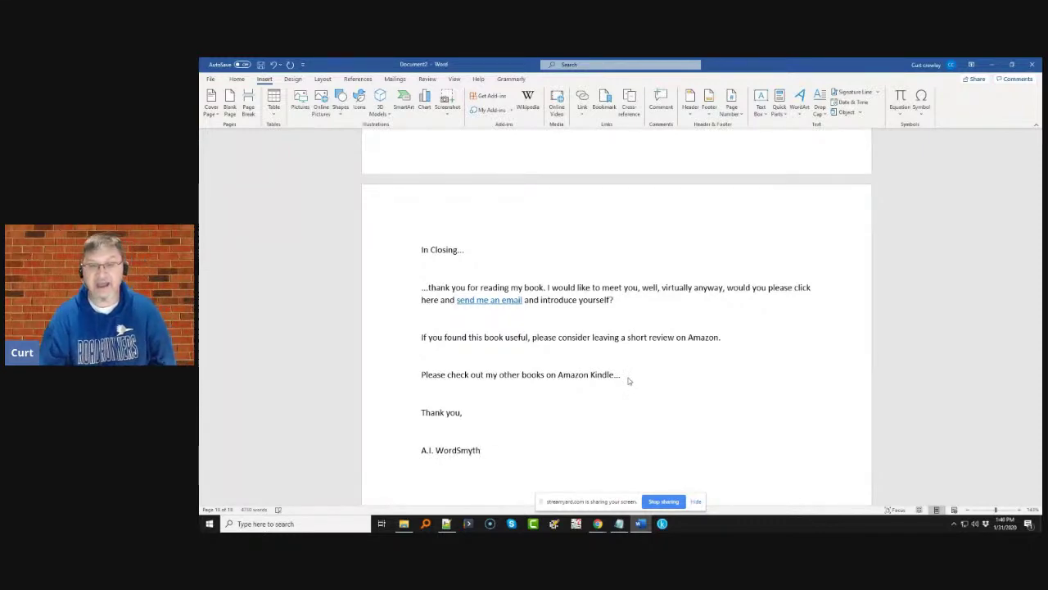
scroll(515, 390, up, 10)
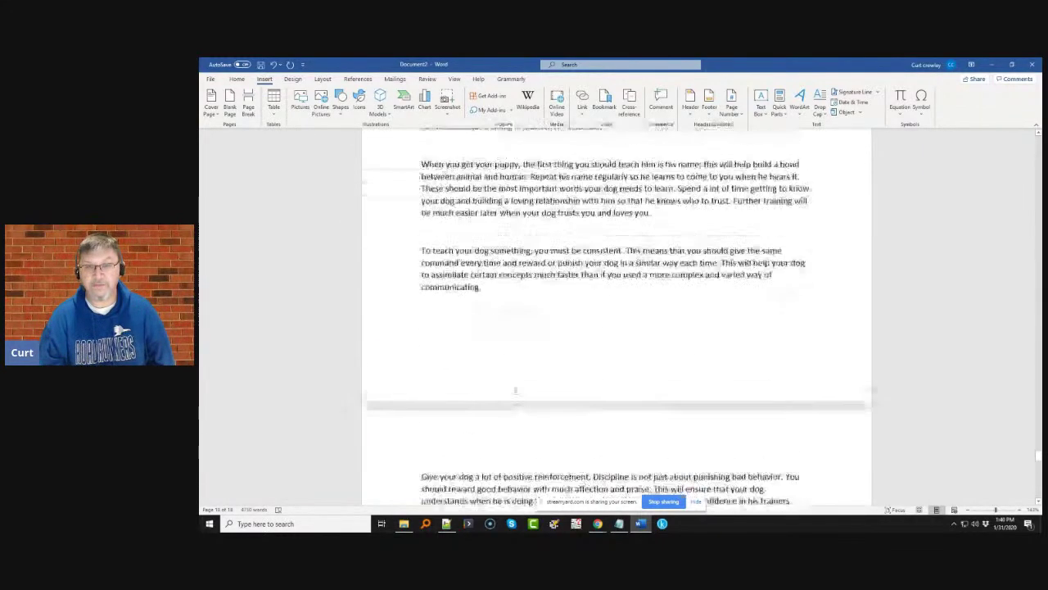
- Apply the Heading 2 style to the In Closing heading
scroll(515, 391, down, 10)
scroll(484, 338, down, 5)
scroll(483, 336, up, 9)
scroll(483, 334, down, 5)
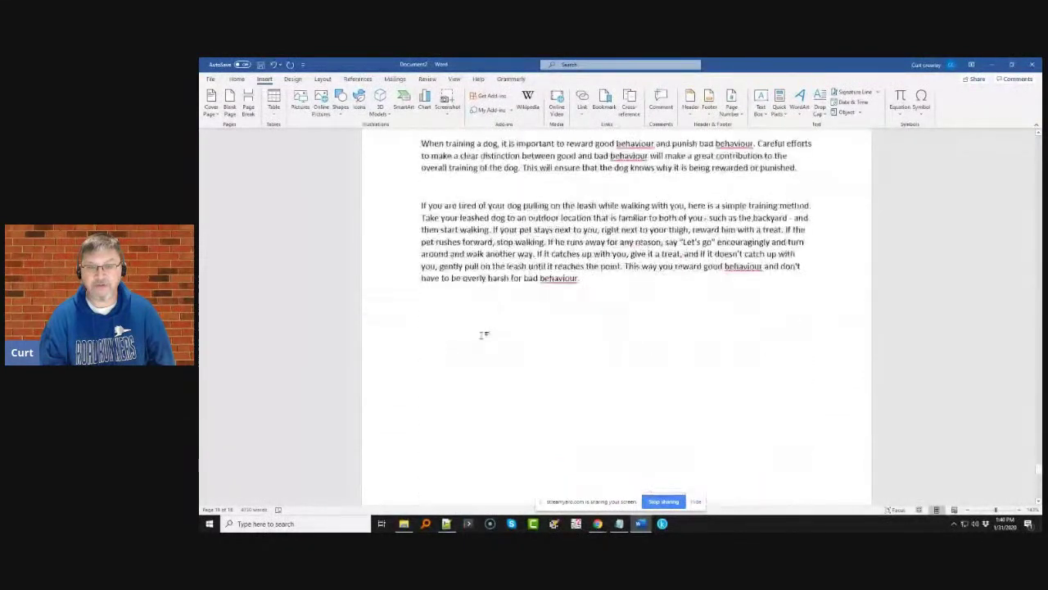
scroll(483, 334, down, 5)
drag(464, 424, 400, 413)
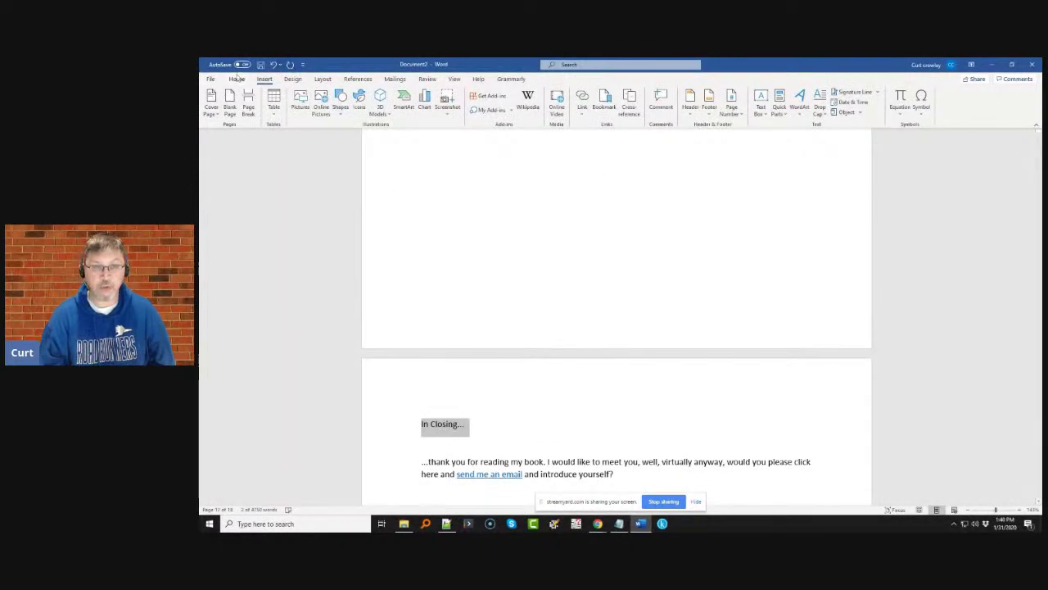
click(237, 78)
click(616, 103)
- Make the next two chapter titles above In Closing Heading 2
scroll(574, 237, up, 15)
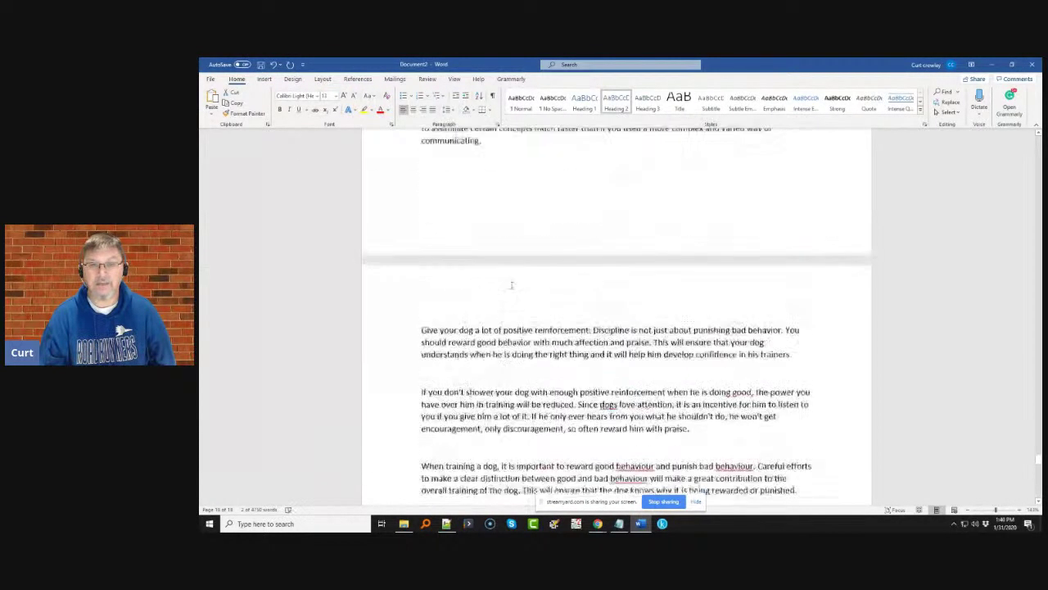
scroll(512, 284, up, 10)
drag(541, 299, 417, 298)
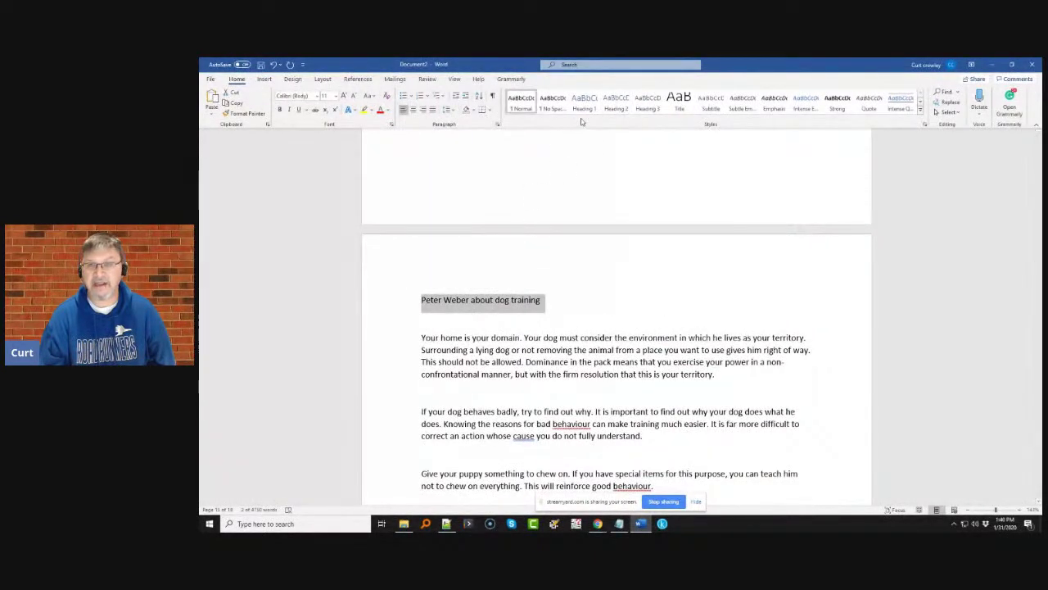
click(614, 100)
scroll(505, 278, up, 8)
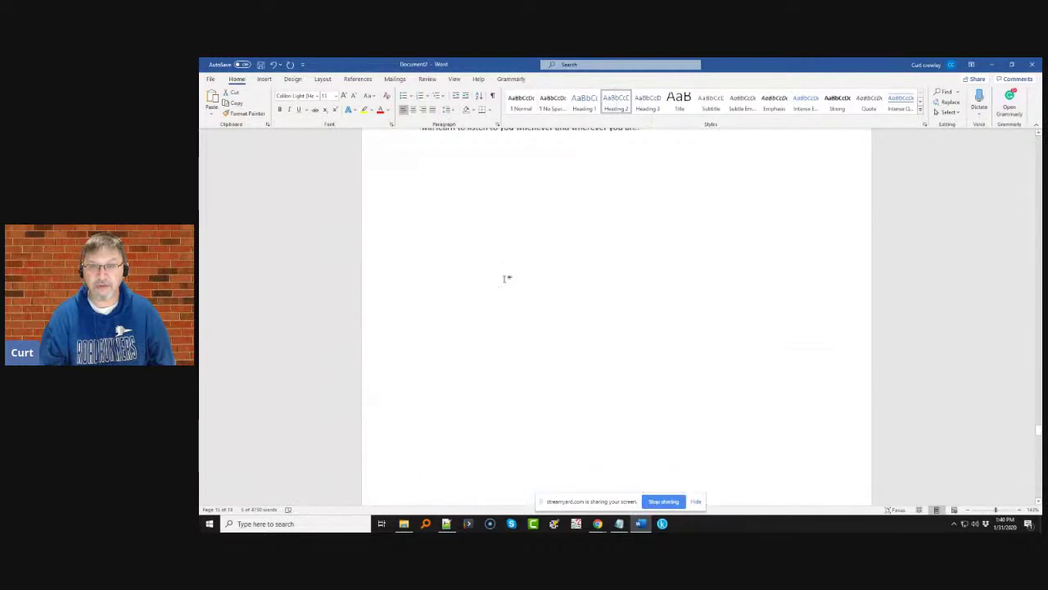
scroll(504, 278, up, 15)
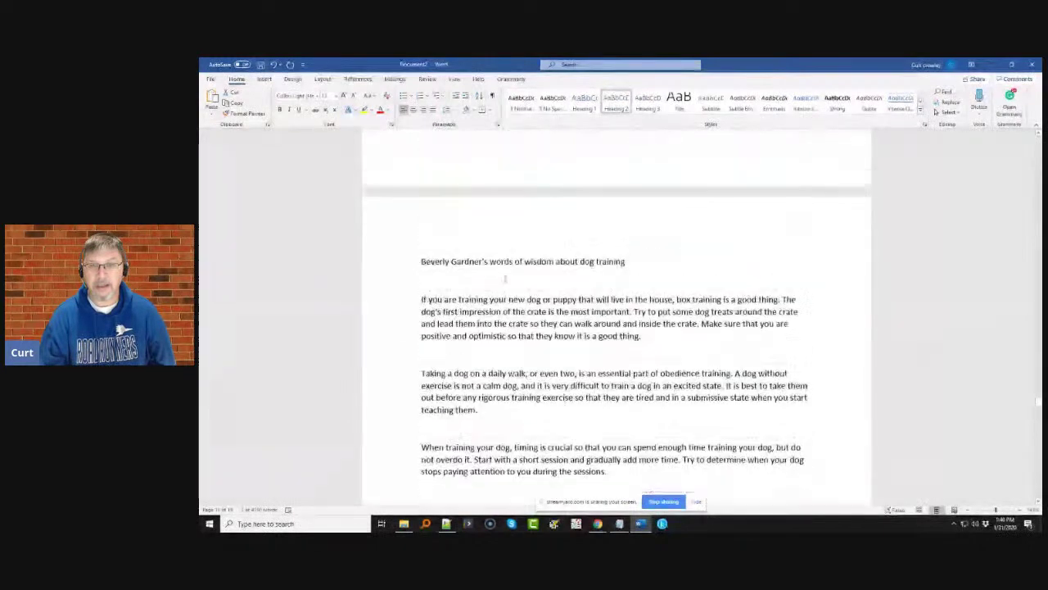
drag(626, 379, 421, 380)
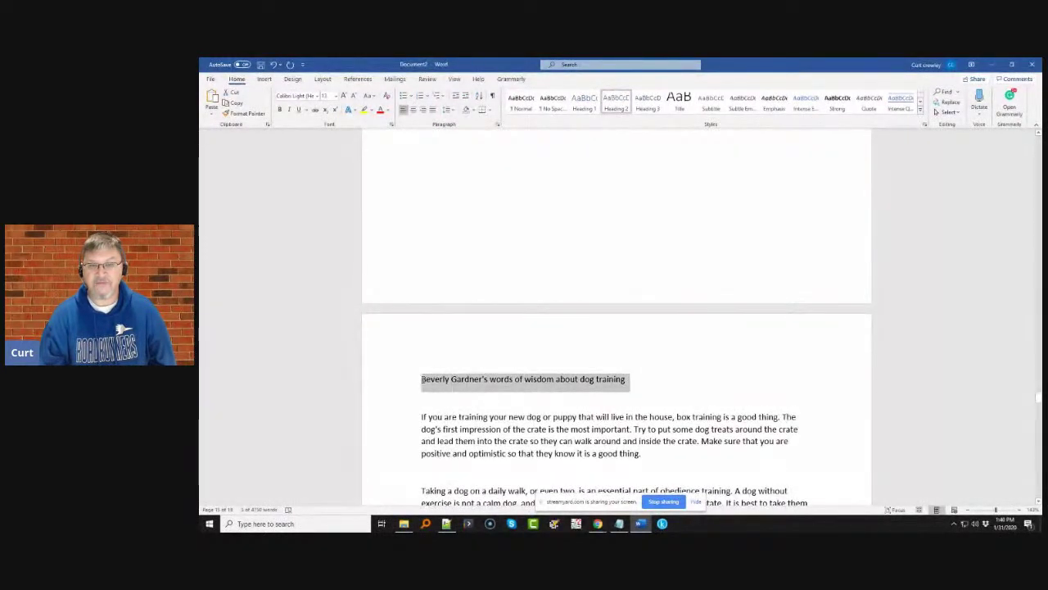
click(616, 102)
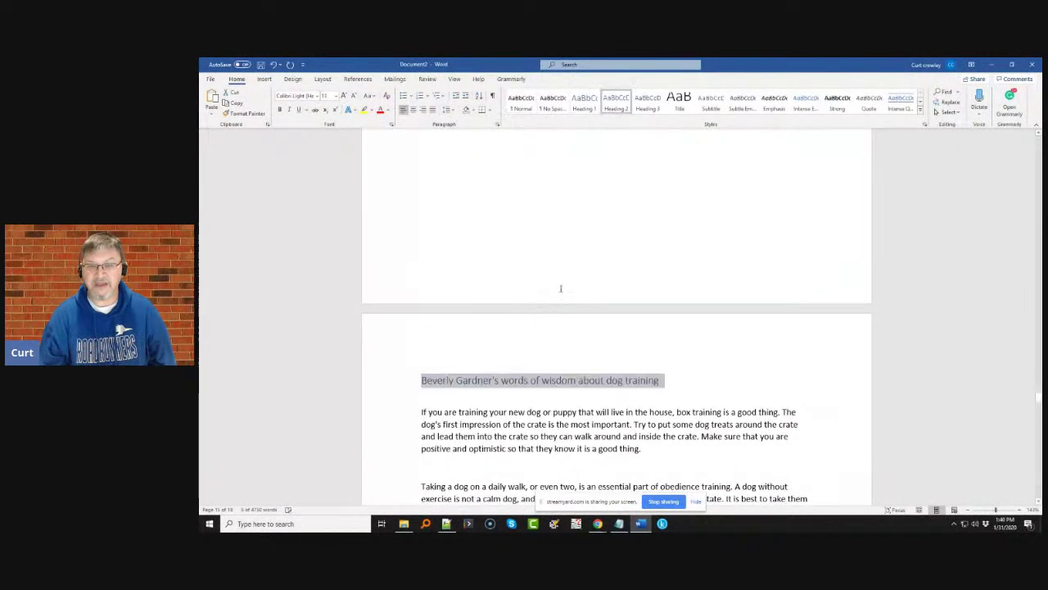
scroll(559, 288, down, 10)
scroll(562, 294, up, 15)
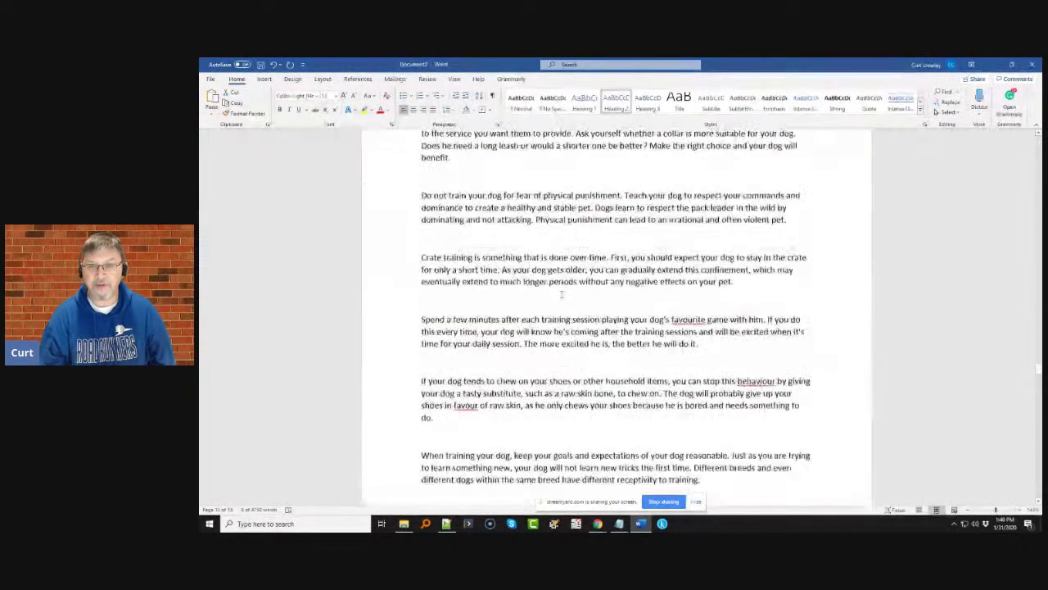
drag(429, 197, 421, 198)
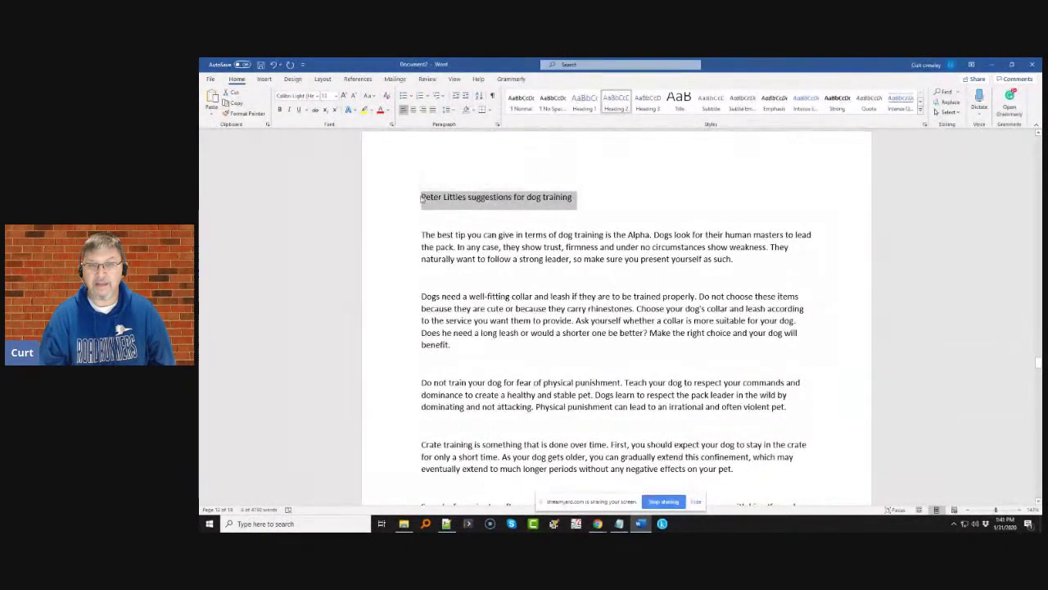
click(616, 102)
- Apply Heading 2 to two more earlier chapter titles
scroll(581, 292, up, 3)
scroll(582, 295, down, 15)
scroll(581, 294, up, 3)
scroll(582, 296, up, 5)
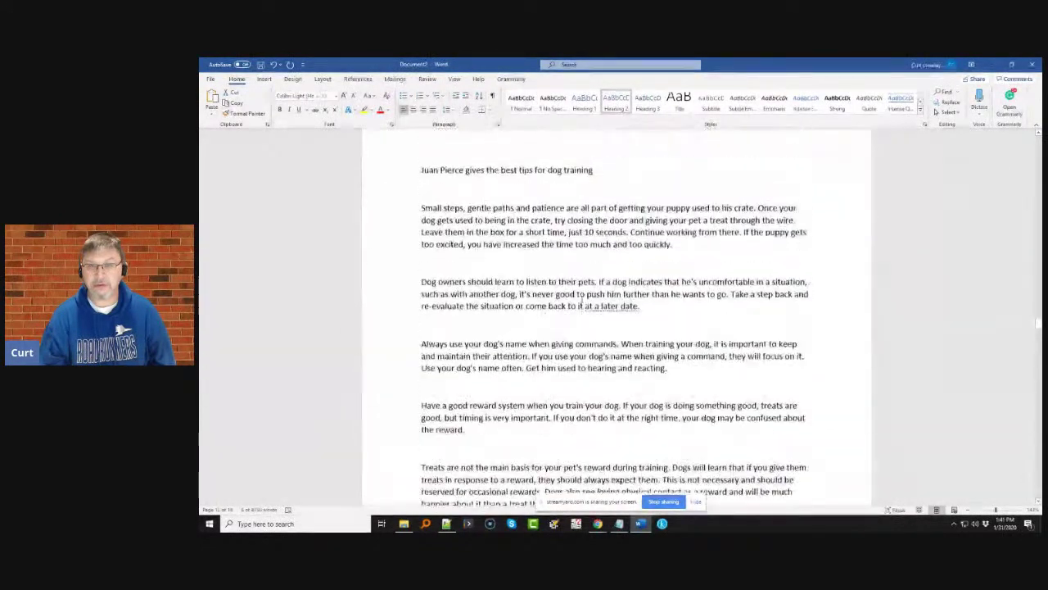
drag(594, 305, 400, 303)
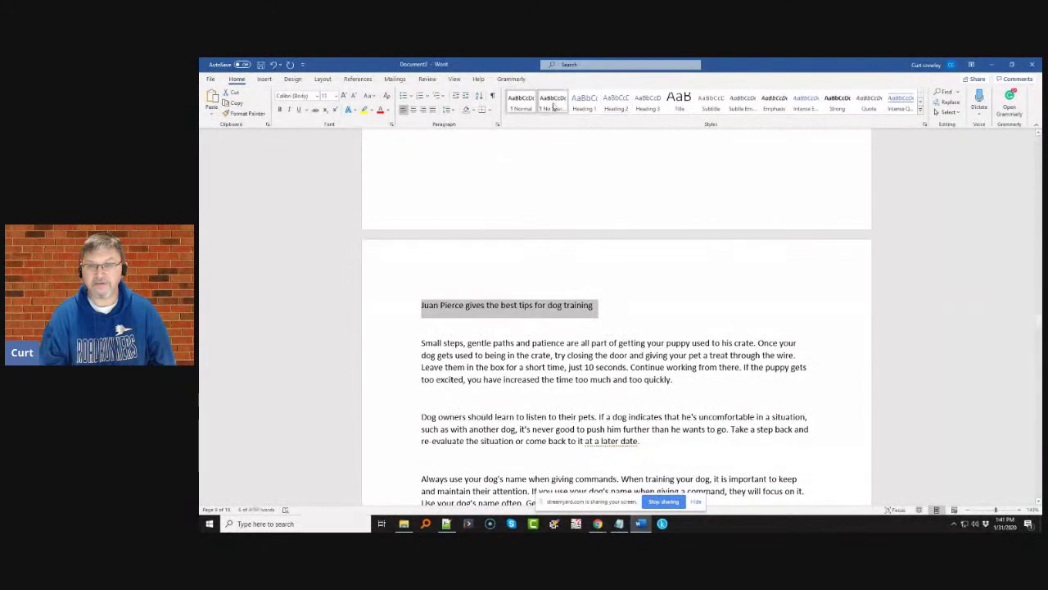
click(616, 102)
scroll(542, 302, down, 5)
scroll(542, 303, up, 10)
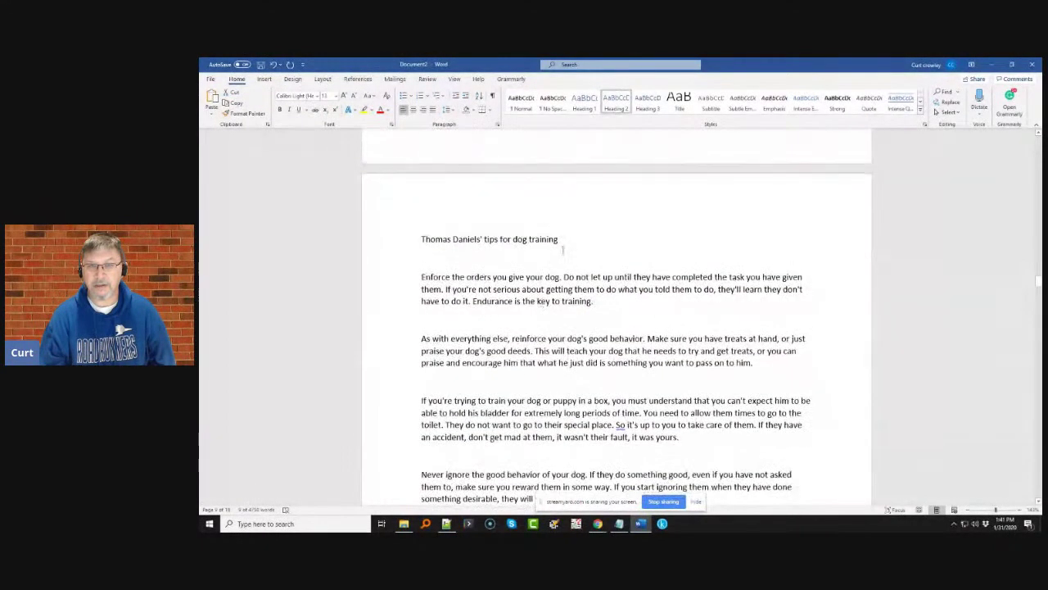
drag(559, 238, 422, 239)
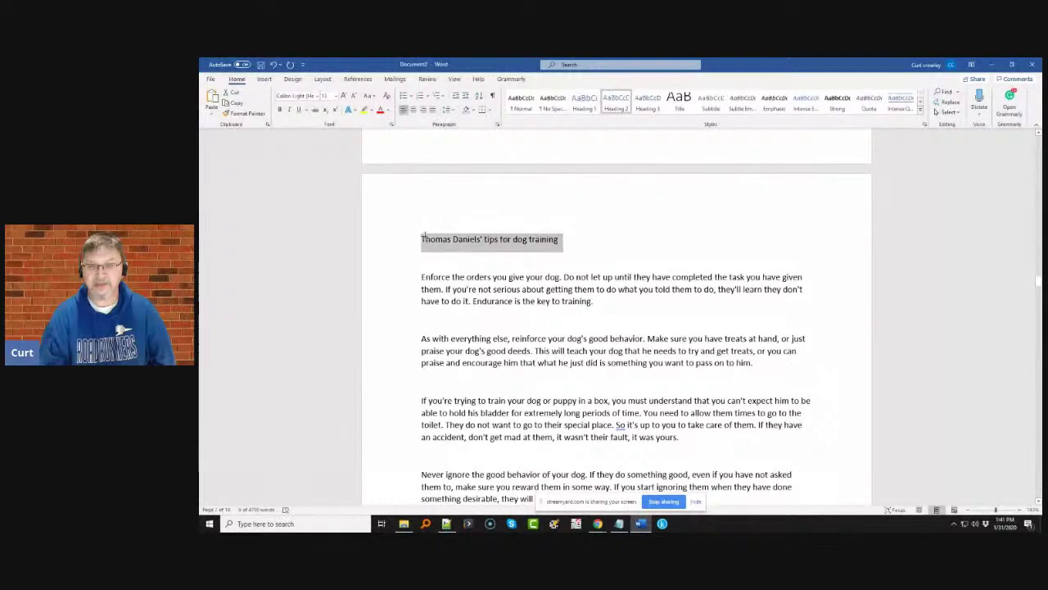
click(616, 102)
- Insert a page break before a chapter title and make that title Heading 2
scroll(562, 284, down, 6)
scroll(563, 286, up, 10)
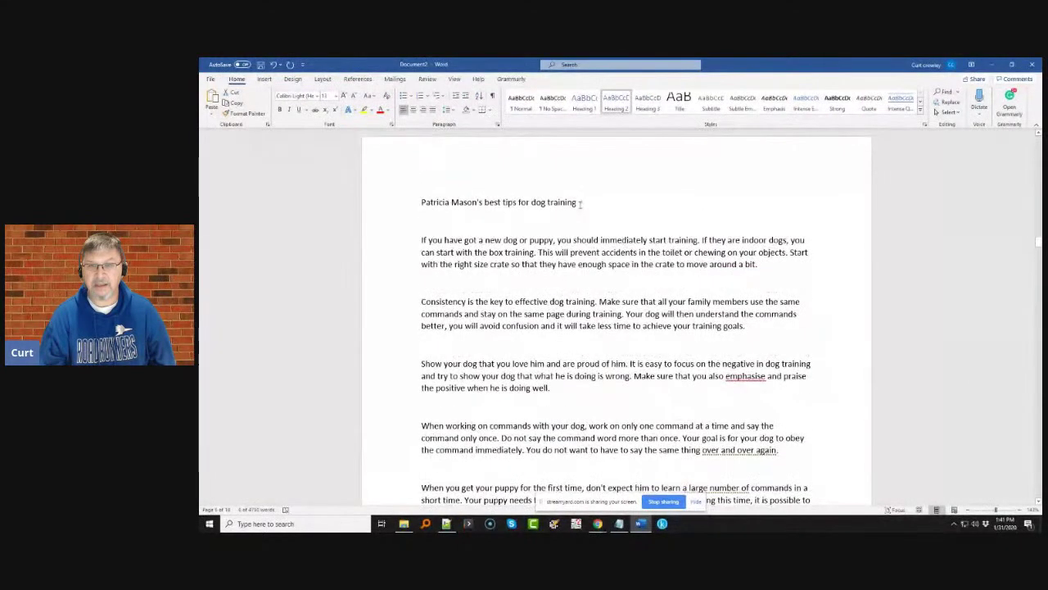
drag(580, 205, 422, 205)
click(611, 161)
key(ctrl+Return)
scroll(590, 344, down, 15)
scroll(590, 340, up, 6)
drag(592, 281, 421, 281)
click(616, 102)
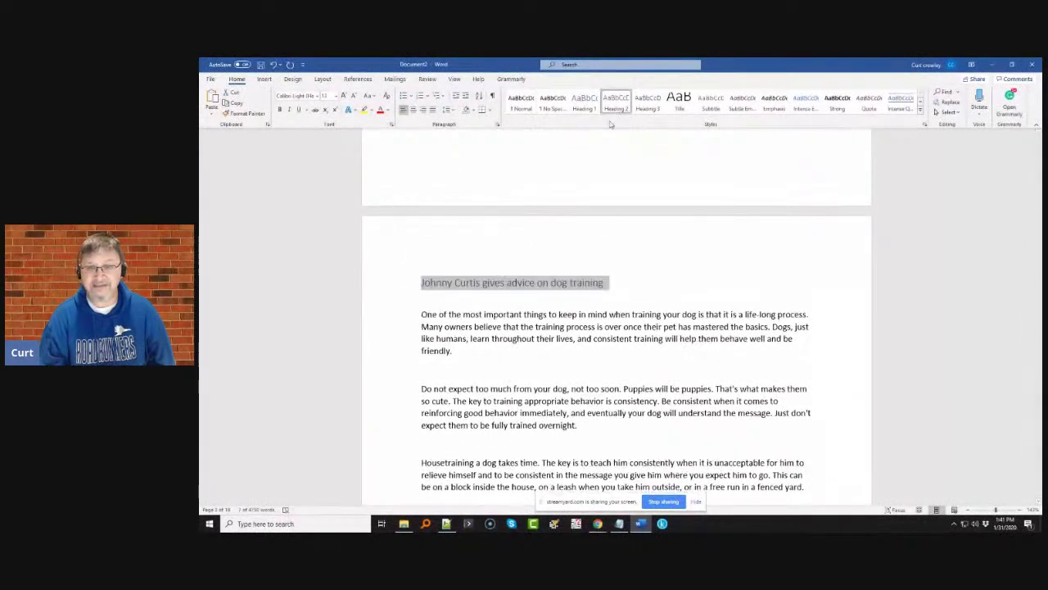
- Apply Heading 2 to the Foreword heading
scroll(608, 262, up, 6)
scroll(548, 332, up, 8)
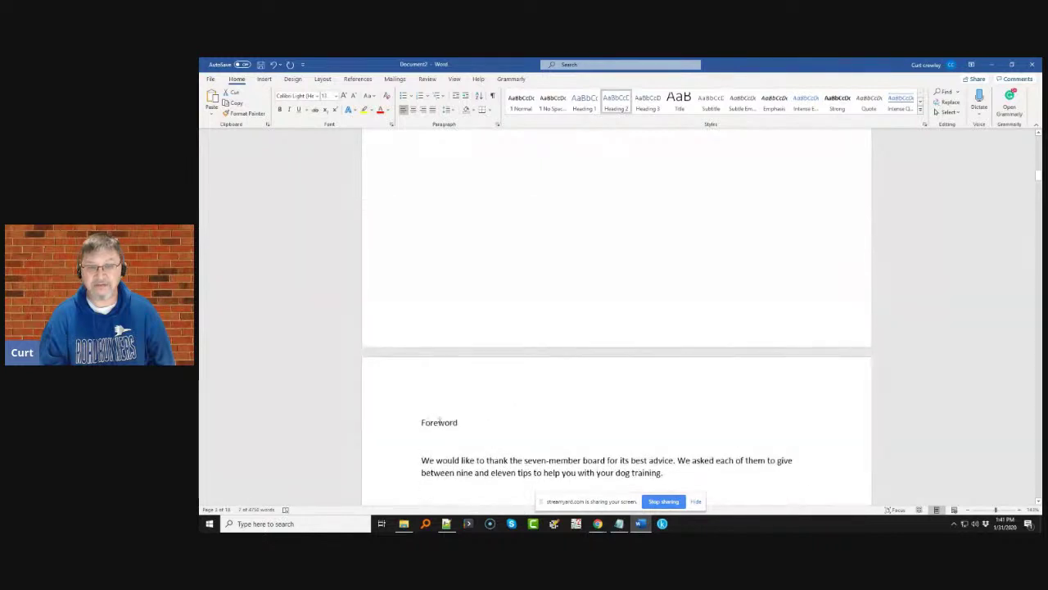
drag(440, 419, 416, 408)
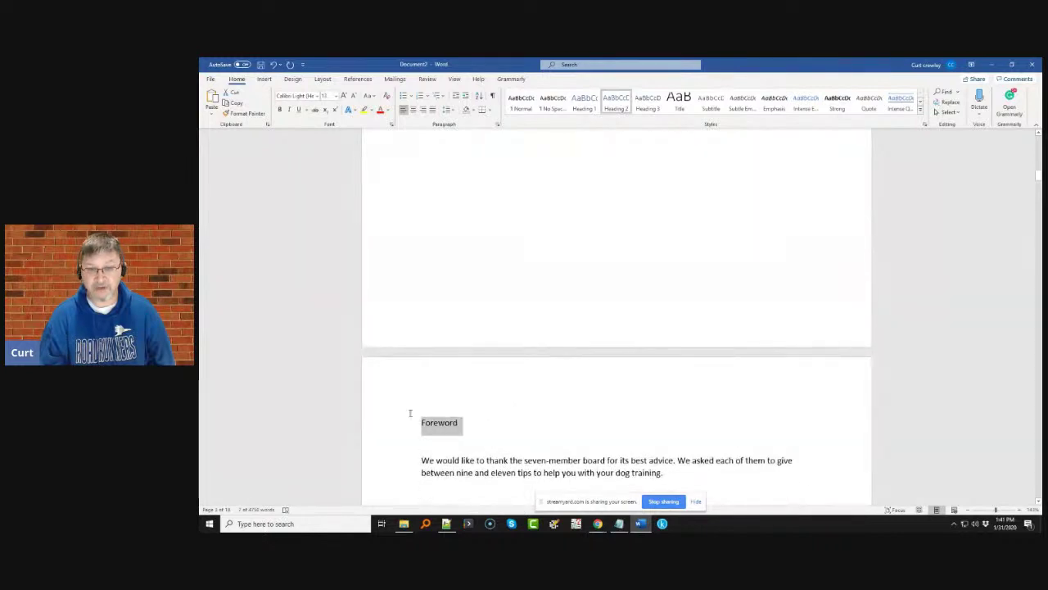
click(616, 102)
scroll(545, 305, up, 10)
scroll(544, 307, up, 10)
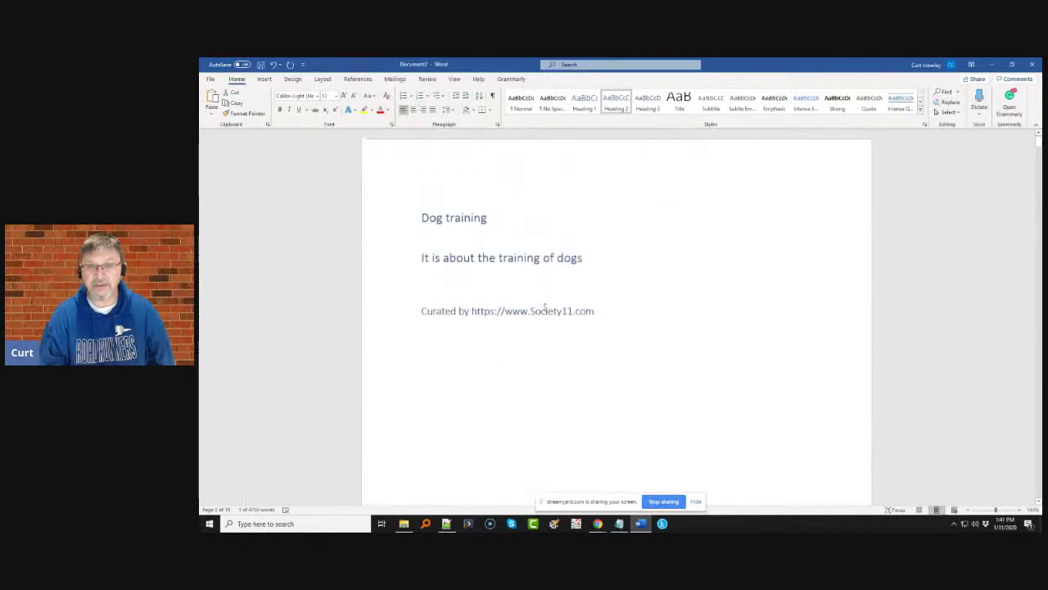
- Adjust the blank lines above the Curated by credit so it stays on page one
scroll(533, 225, down, 1)
click(428, 267)
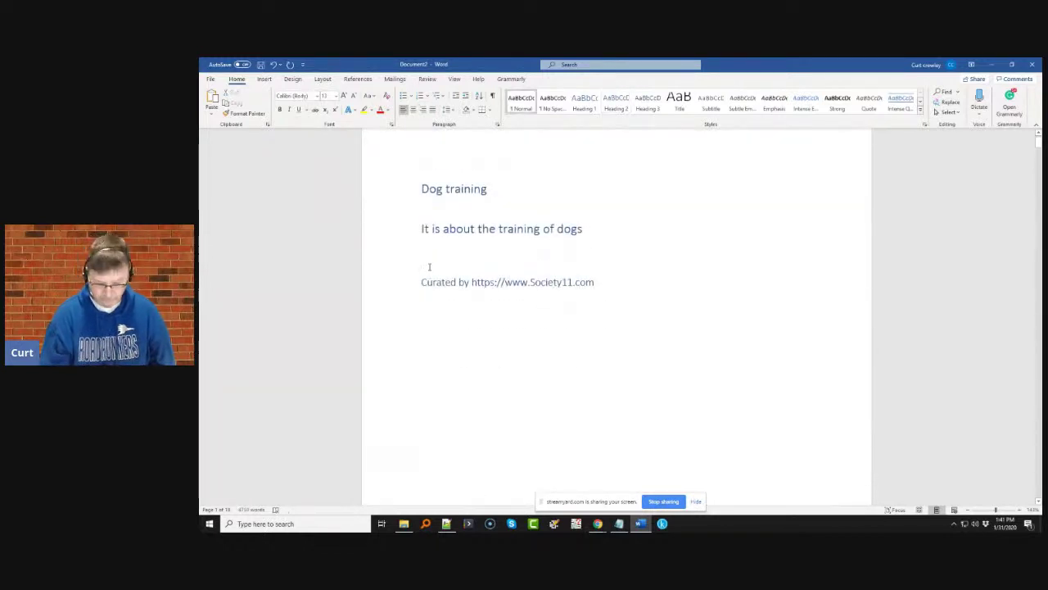
key(Return)
key(Return)
key(Return)
key(Return)
key(Return)
key(Return)
key(Return)
key(Return)
key(Return)
key(Return)
key(Return)
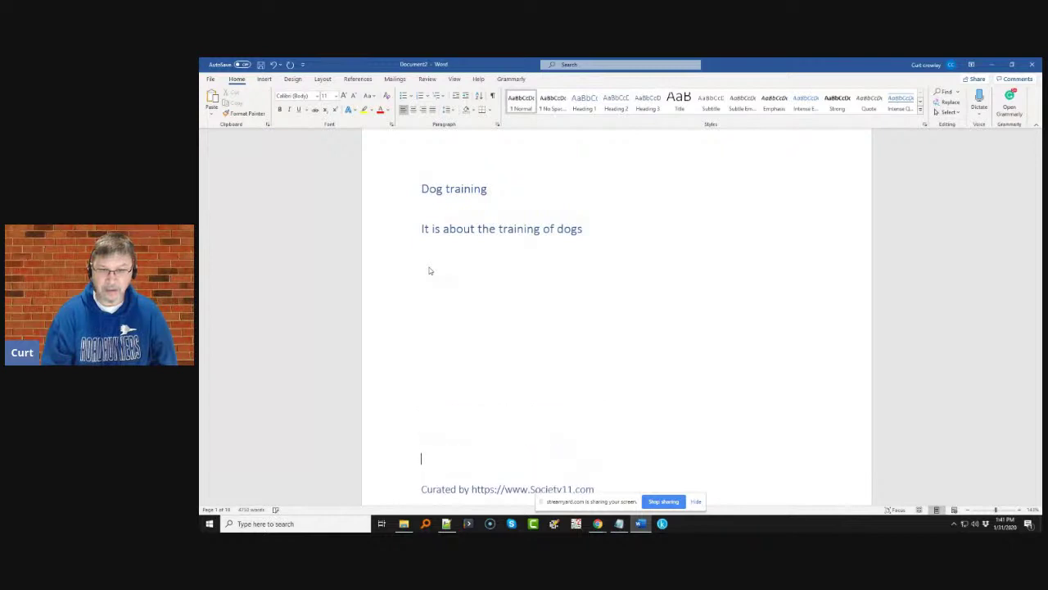
scroll(428, 270, down, 4)
key(Return)
key(Return)
key(Return)
key(Return)
key(Return)
key(Return)
key(Return)
key(Return)
key(Return)
key(Return)
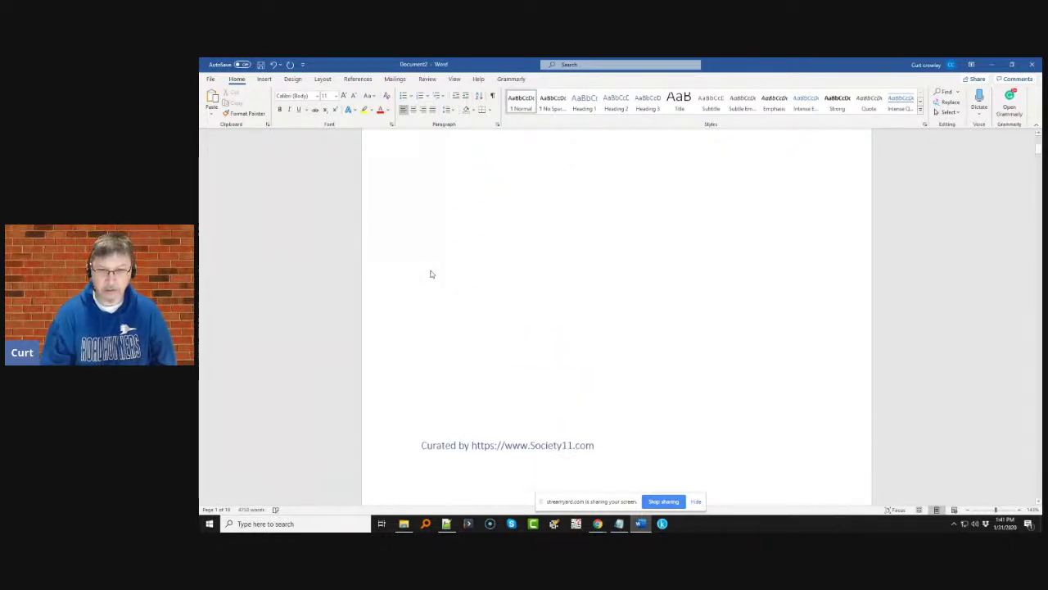
scroll(431, 273, down, 2)
key(Return)
key(Return)
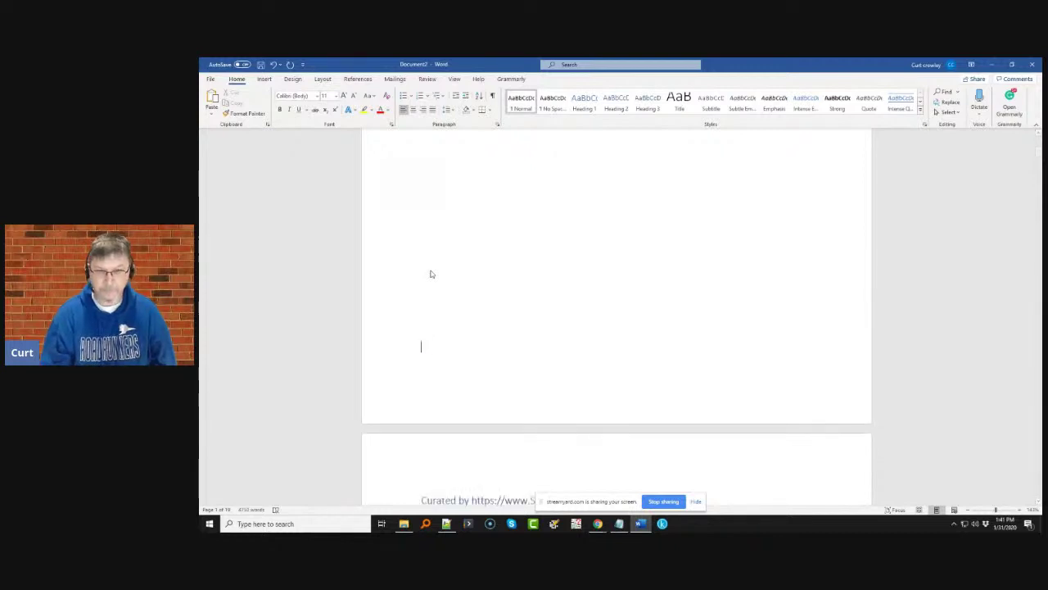
key(Down)
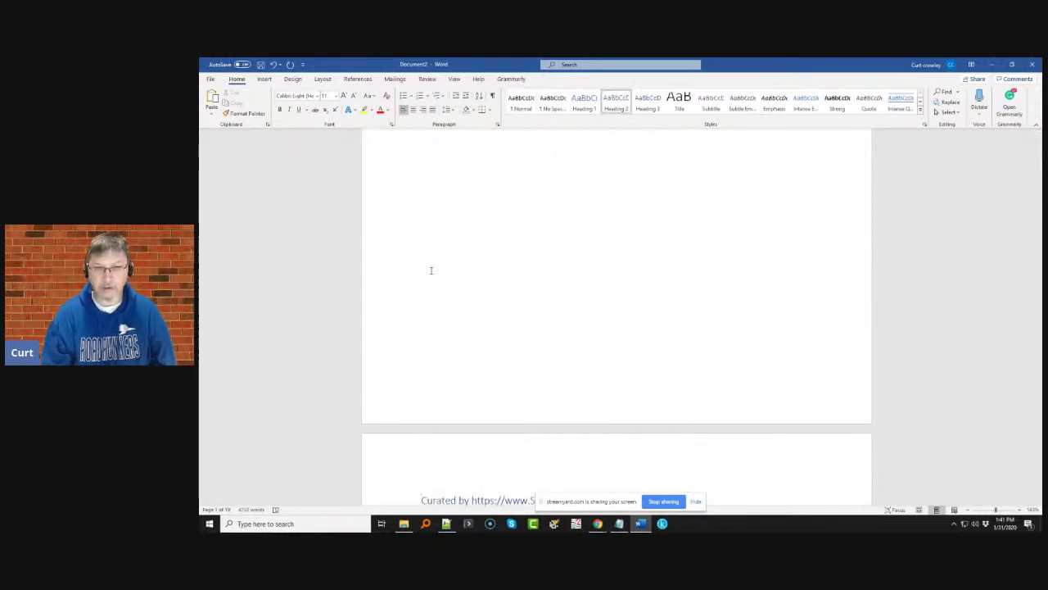
key(BackSpace)
key(BackSpace)
scroll(432, 270, up, 8)
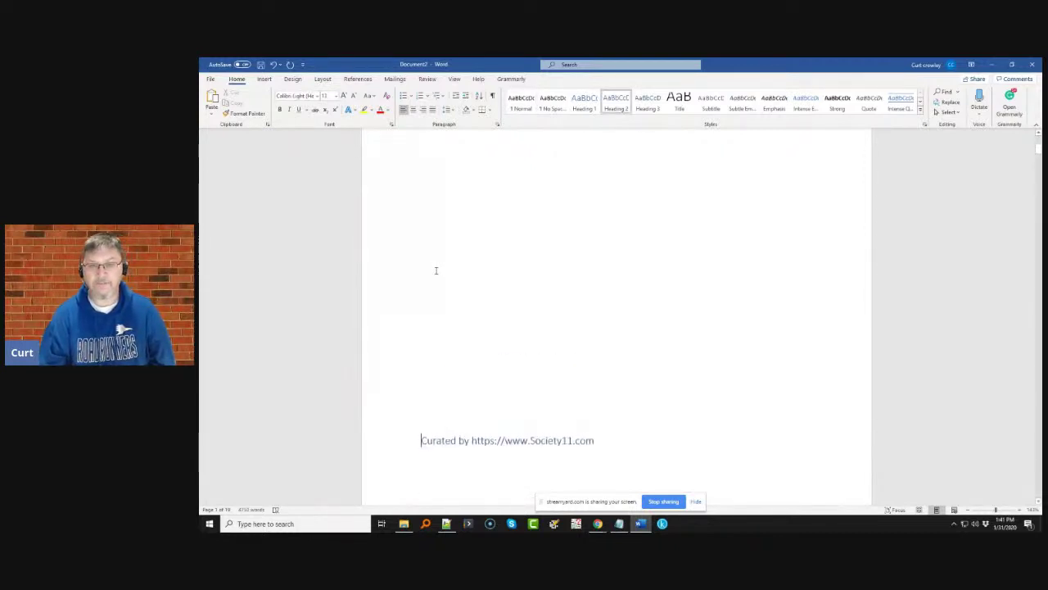
scroll(434, 271, down, 5)
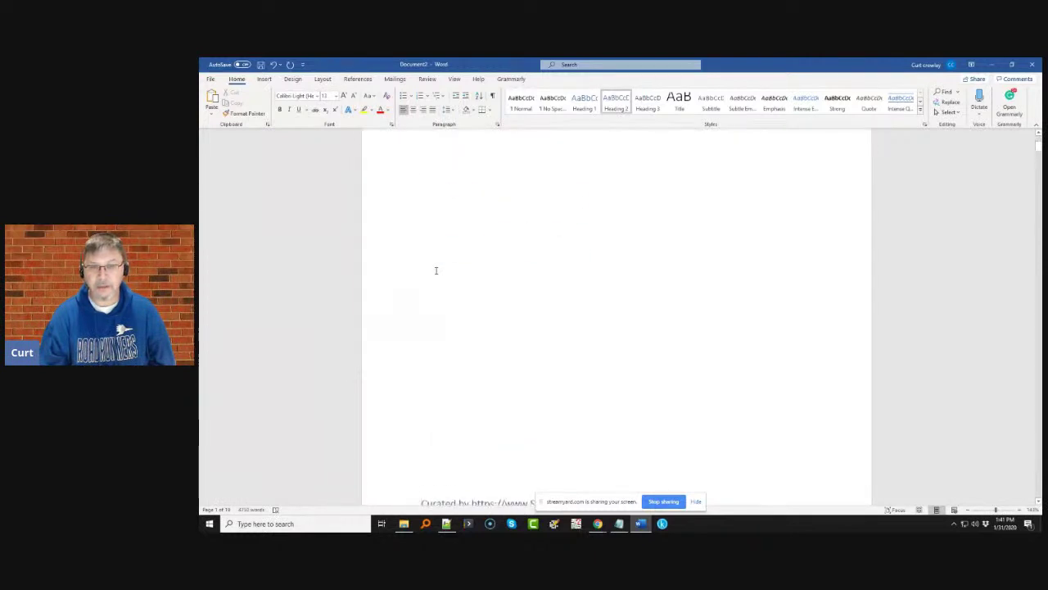
scroll(435, 272, up, 5)
- Apply Heading 2 to the 'It is about the training of dogs' line under the title
click(455, 215)
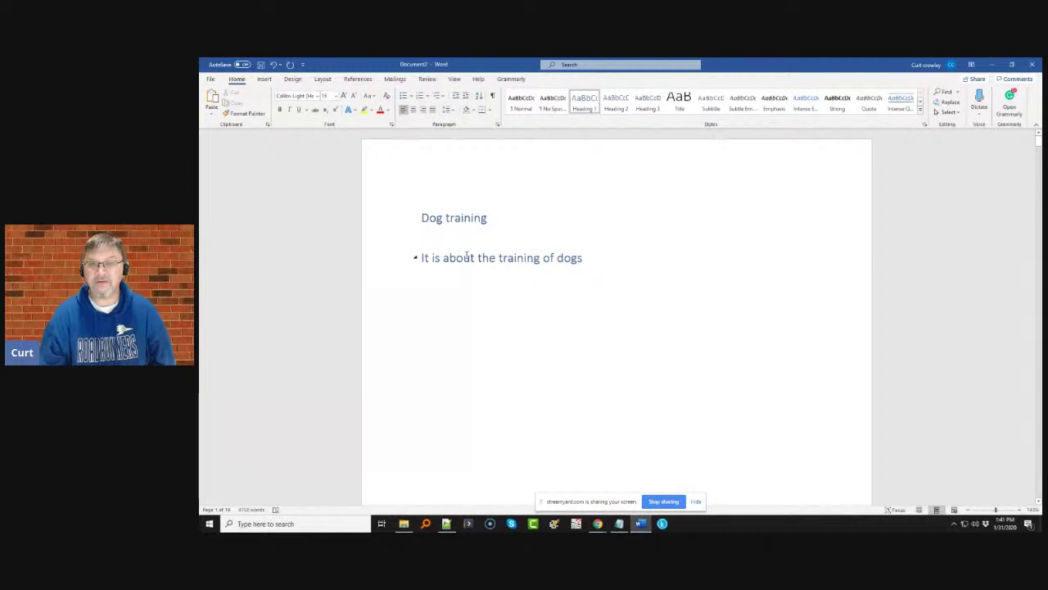
click(412, 245)
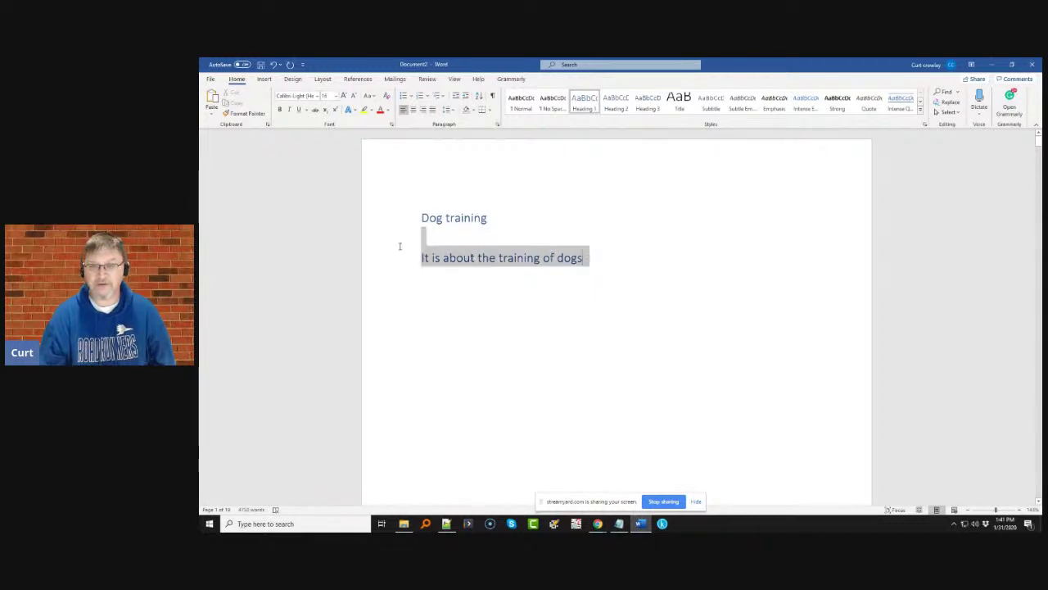
click(616, 102)
click(615, 236)
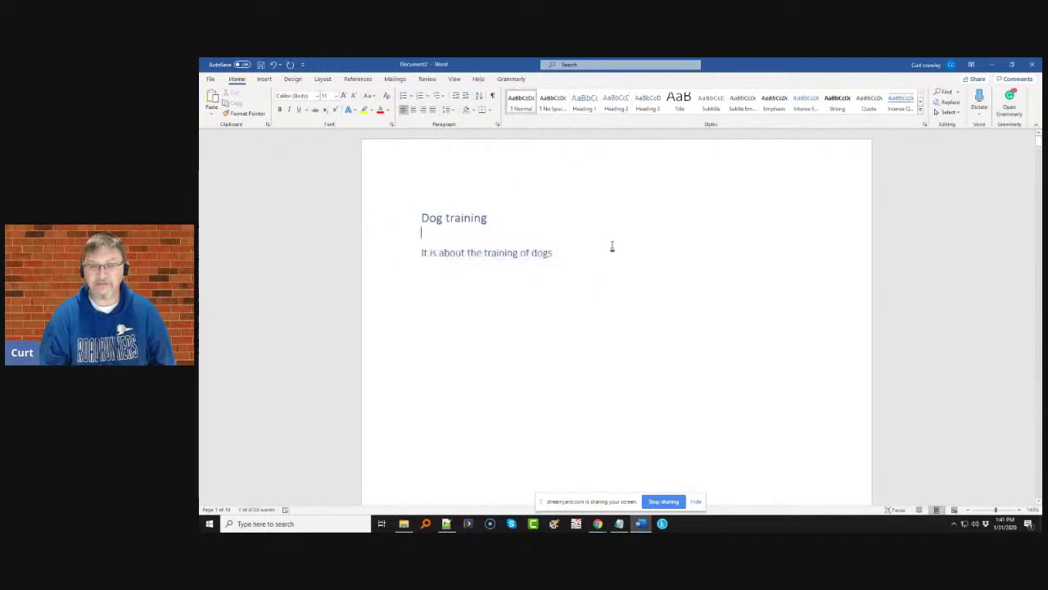
- Turn the copyright and Curated by web addresses into hyperlinks
scroll(612, 246, down, 15)
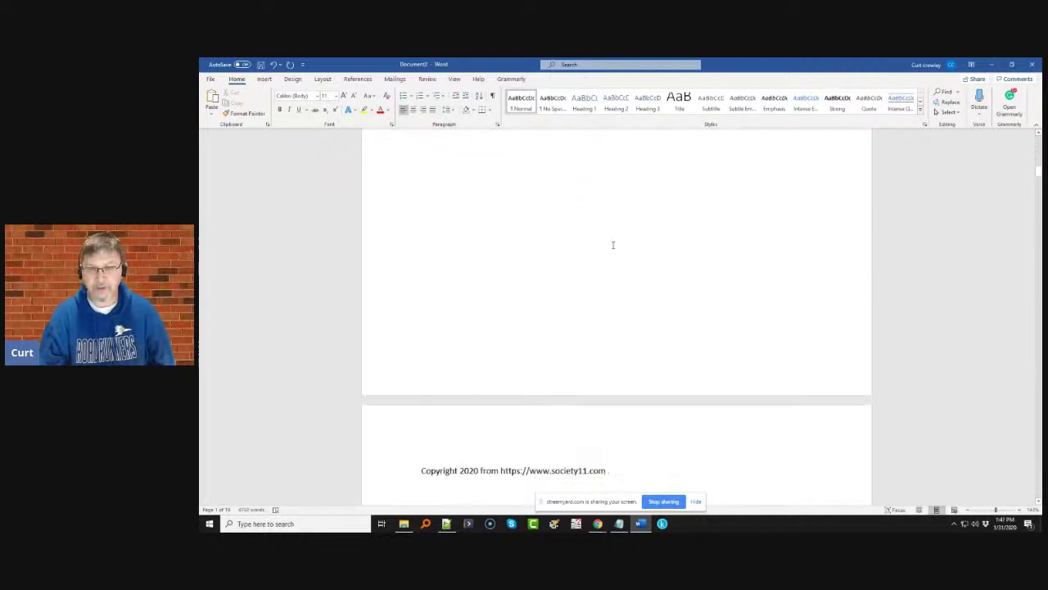
scroll(612, 245, down, 5)
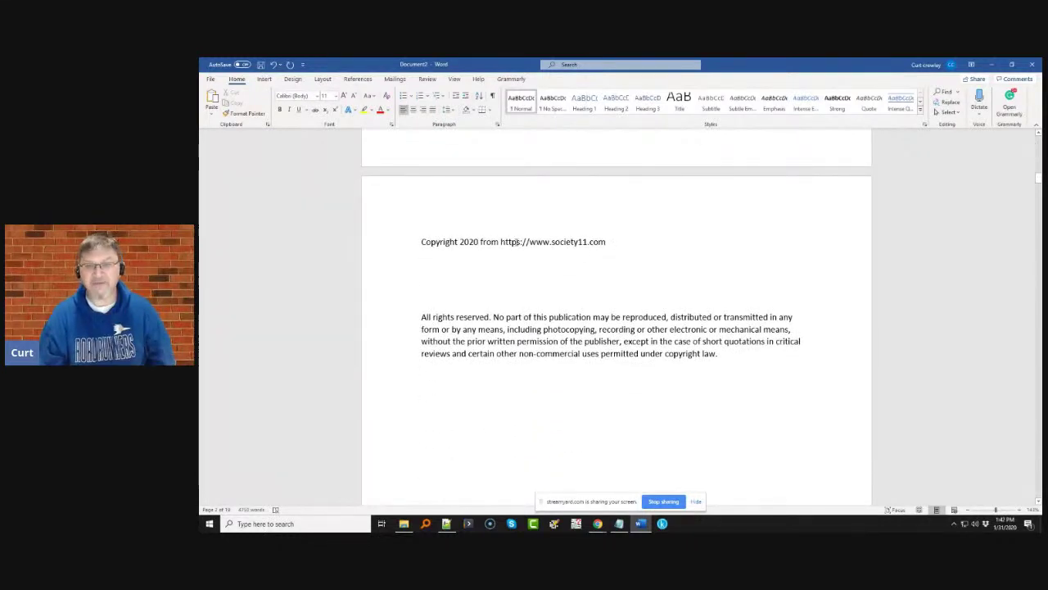
drag(501, 241, 606, 242)
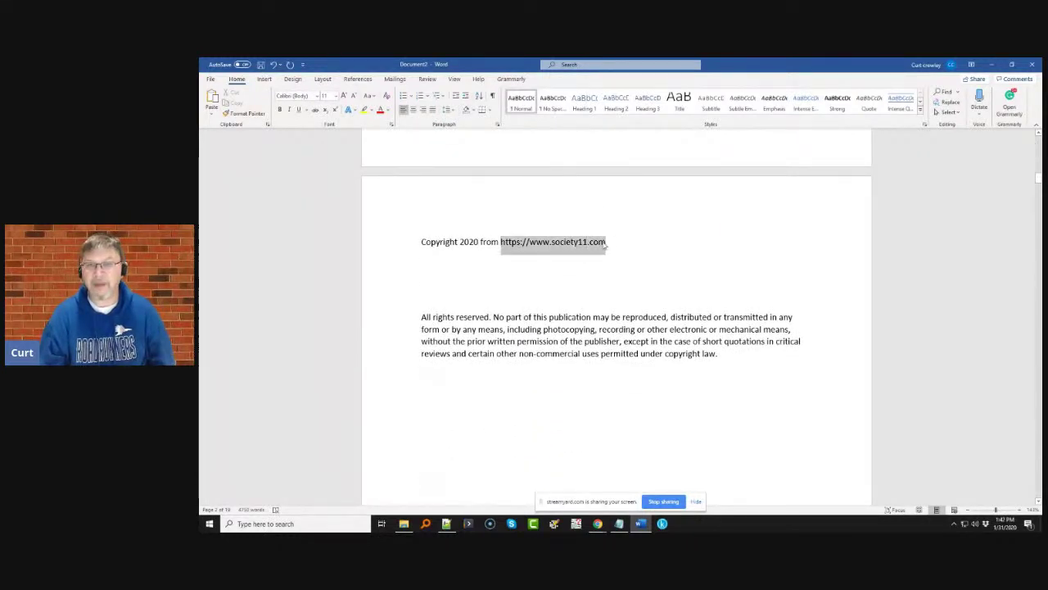
right_click(584, 248)
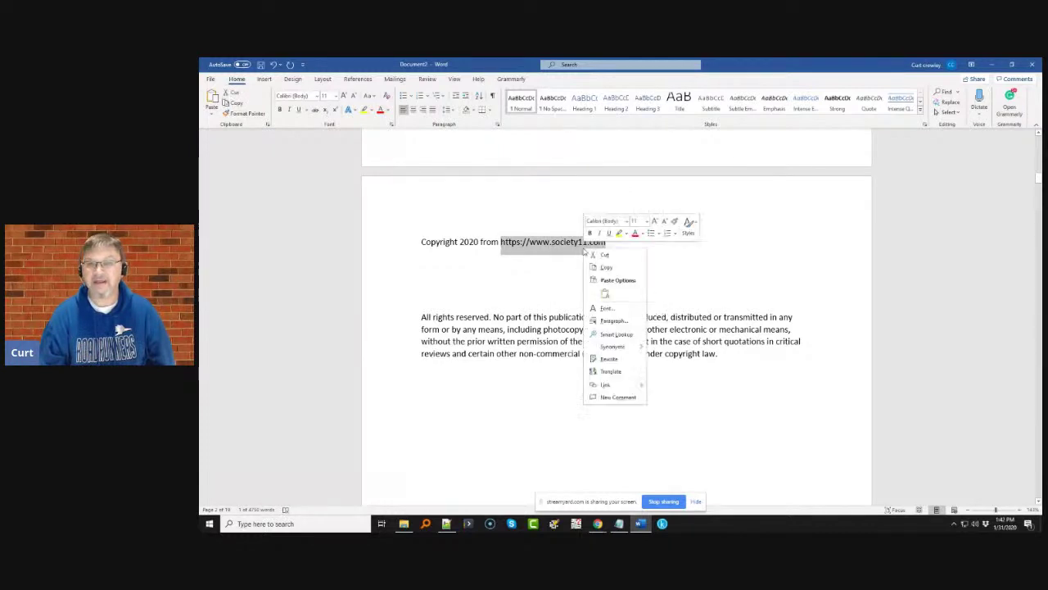
click(616, 387)
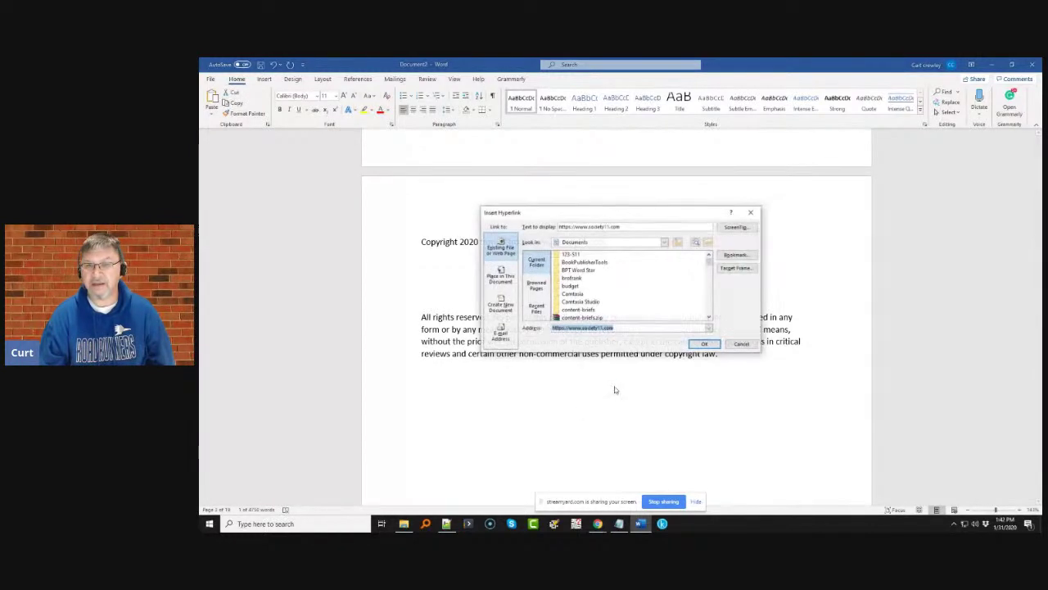
click(704, 345)
scroll(564, 308, up, 10)
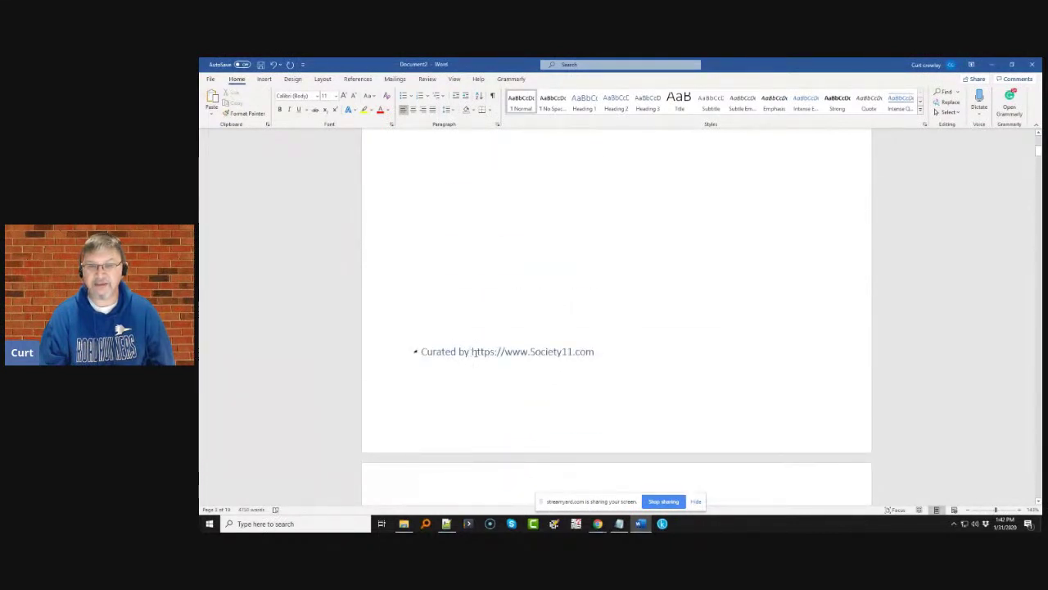
drag(473, 352, 588, 350)
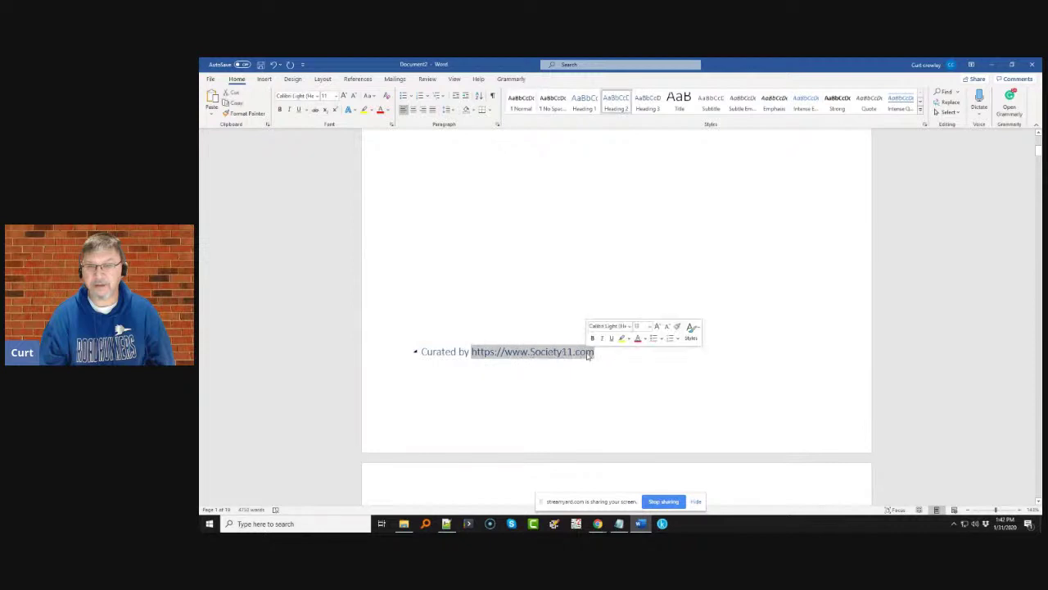
right_click(588, 350)
click(620, 329)
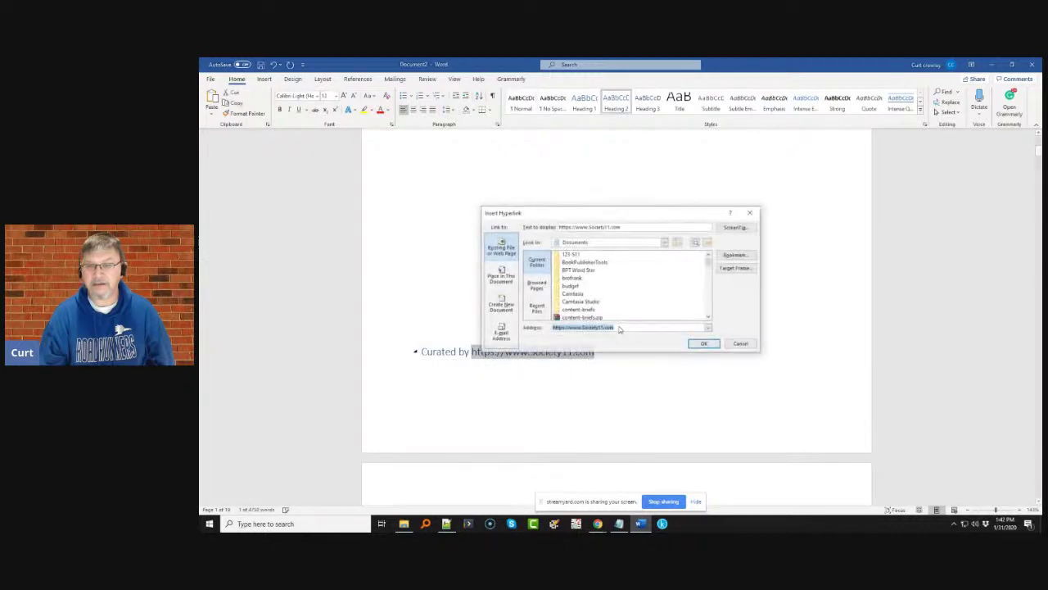
click(704, 344)
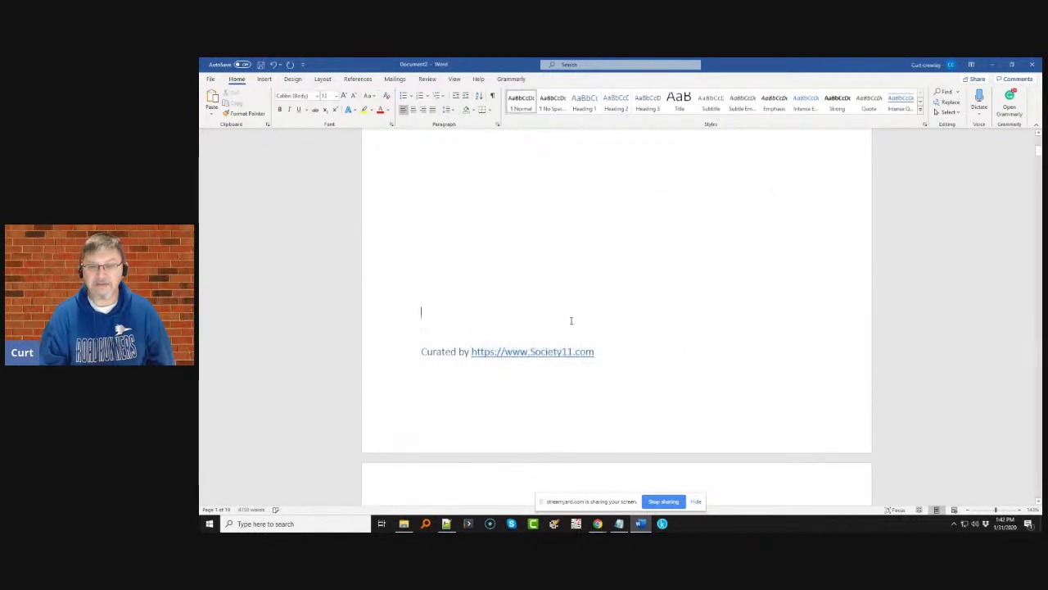
- Open the Grammarly checking panel from the Home ribbon
scroll(570, 320, up, 5)
scroll(571, 320, up, 2)
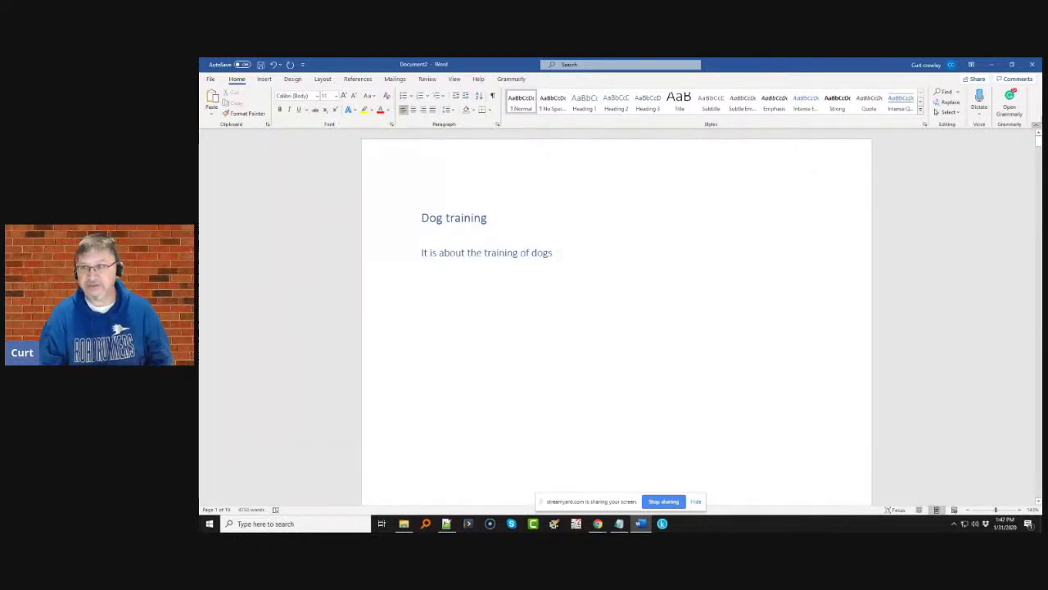
click(1008, 102)
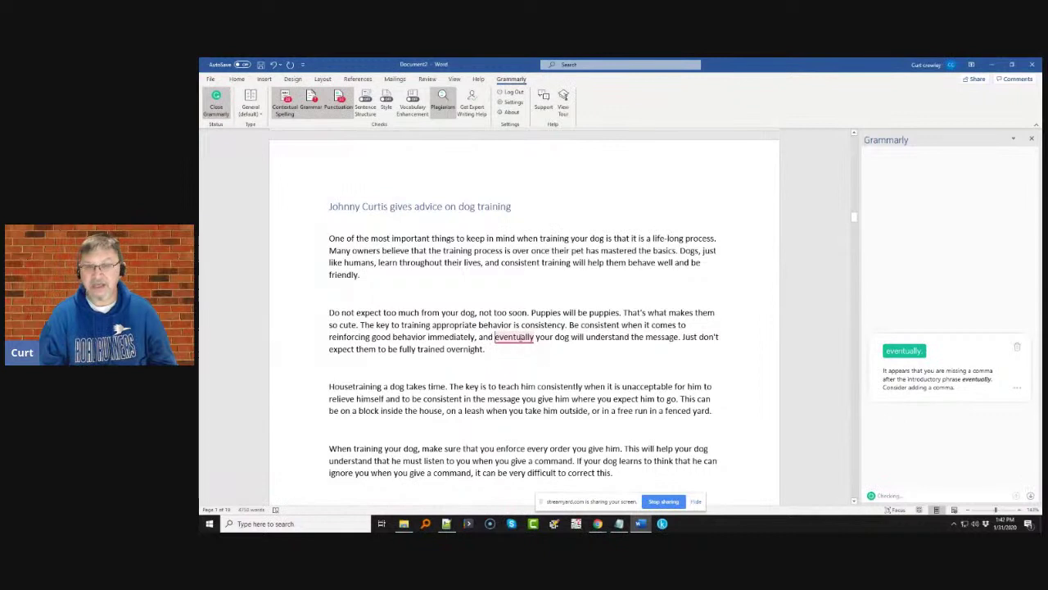
- Add the comma after 'eventually' and dismiss the potty-training, dog-photos and training-tips plagiarism matches
click(896, 352)
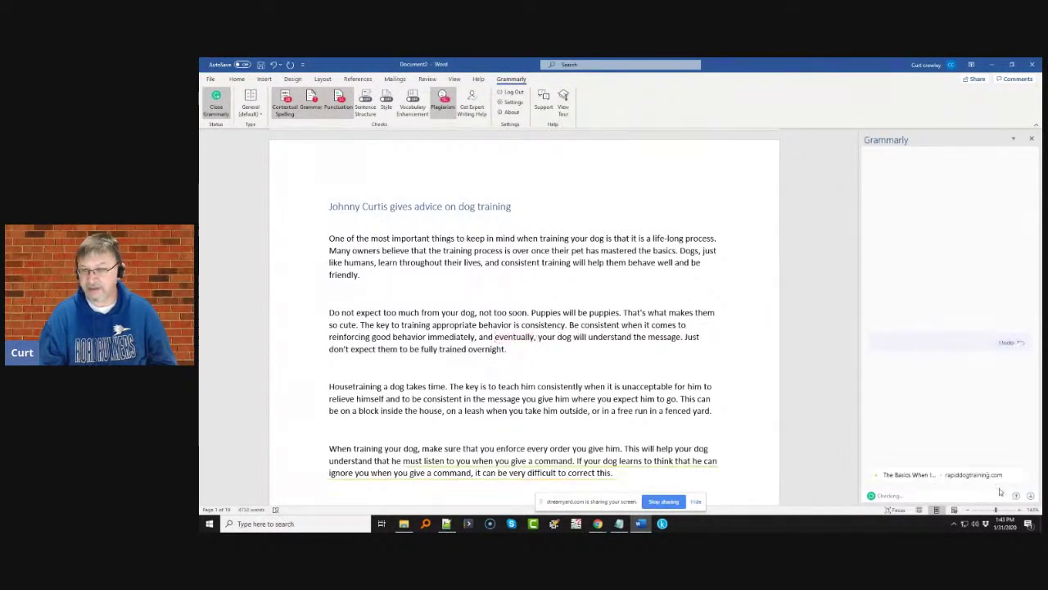
click(983, 465)
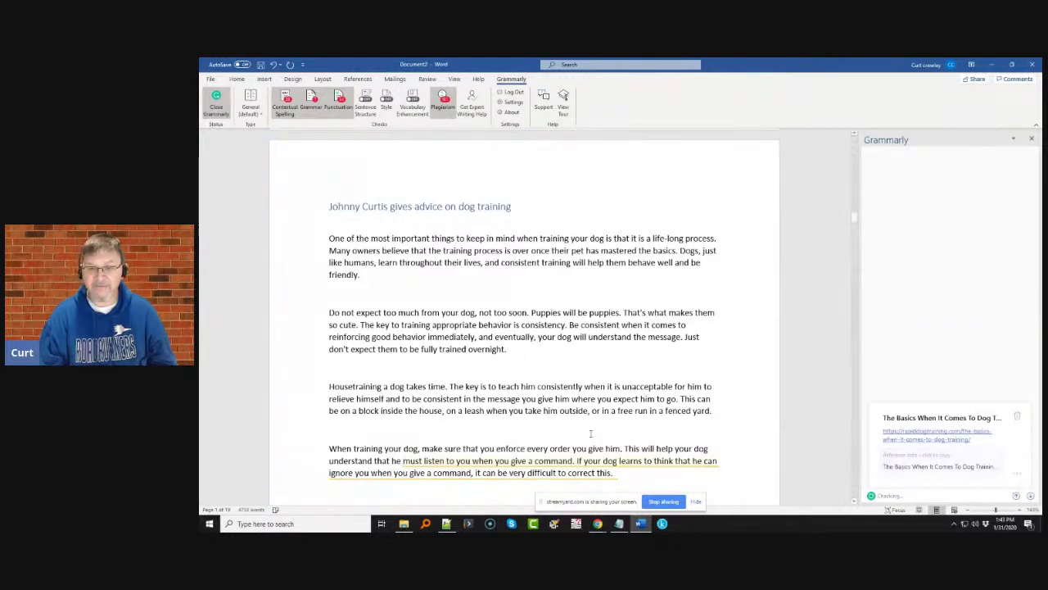
scroll(590, 434, down, 1)
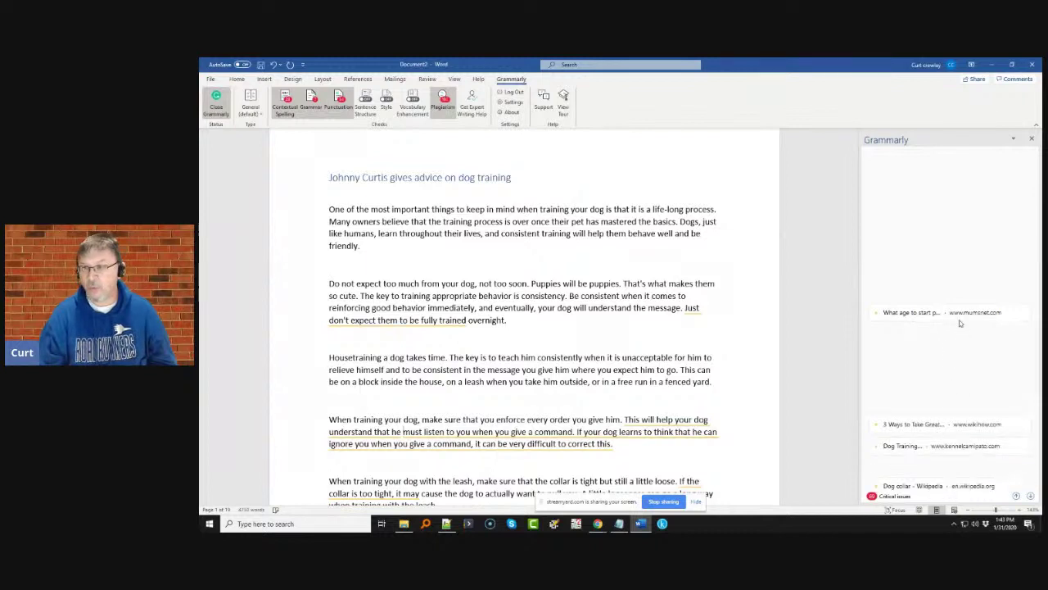
click(955, 318)
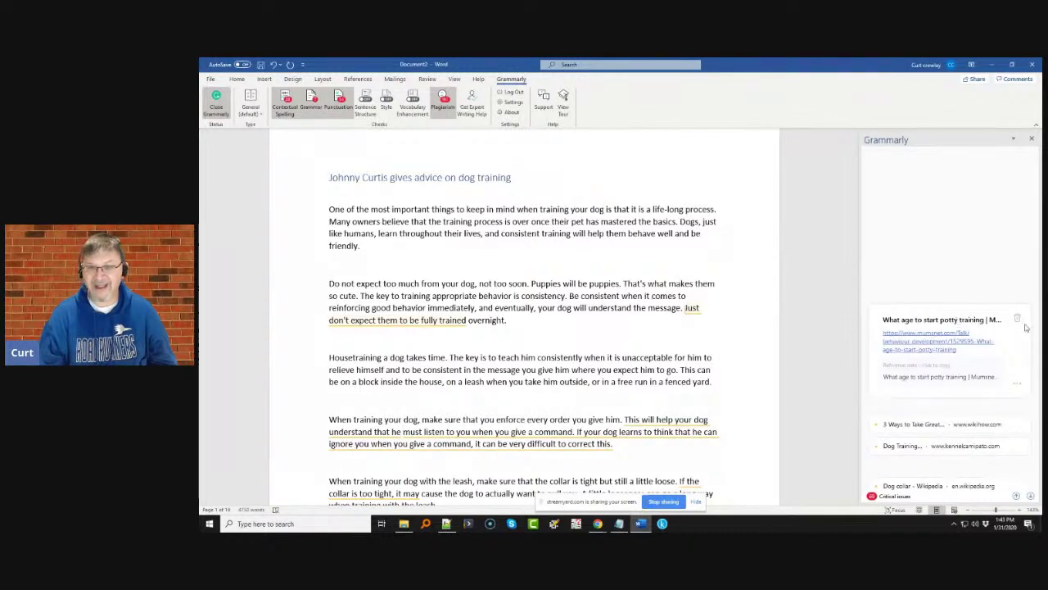
click(1019, 317)
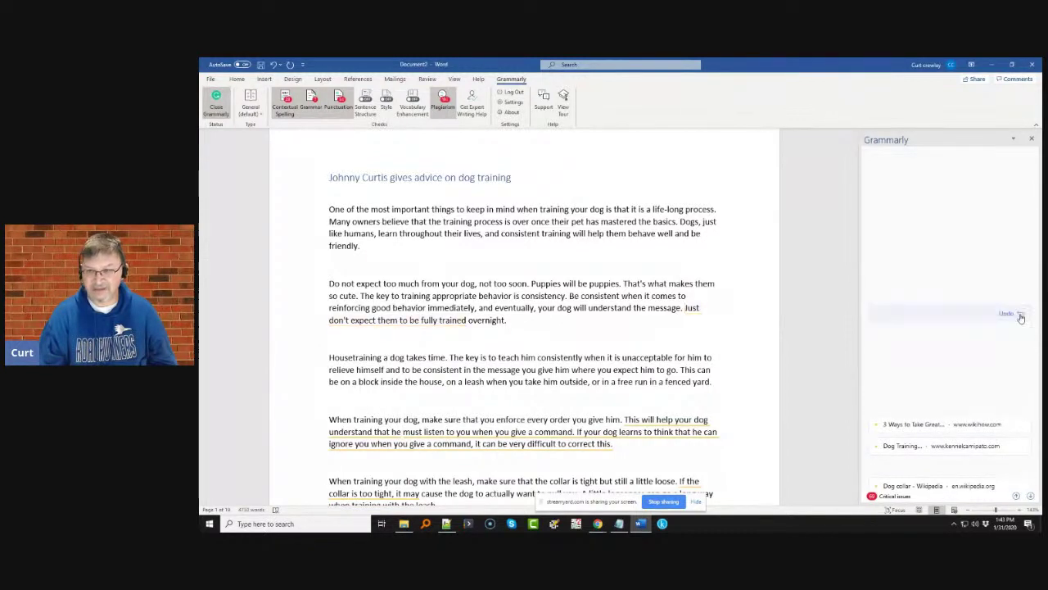
click(983, 425)
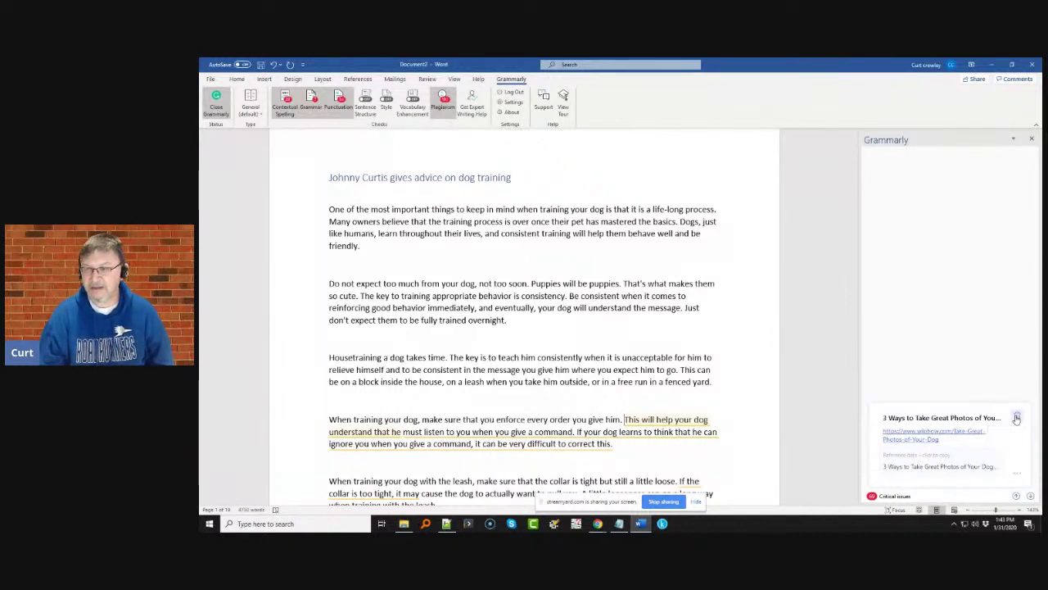
click(1017, 418)
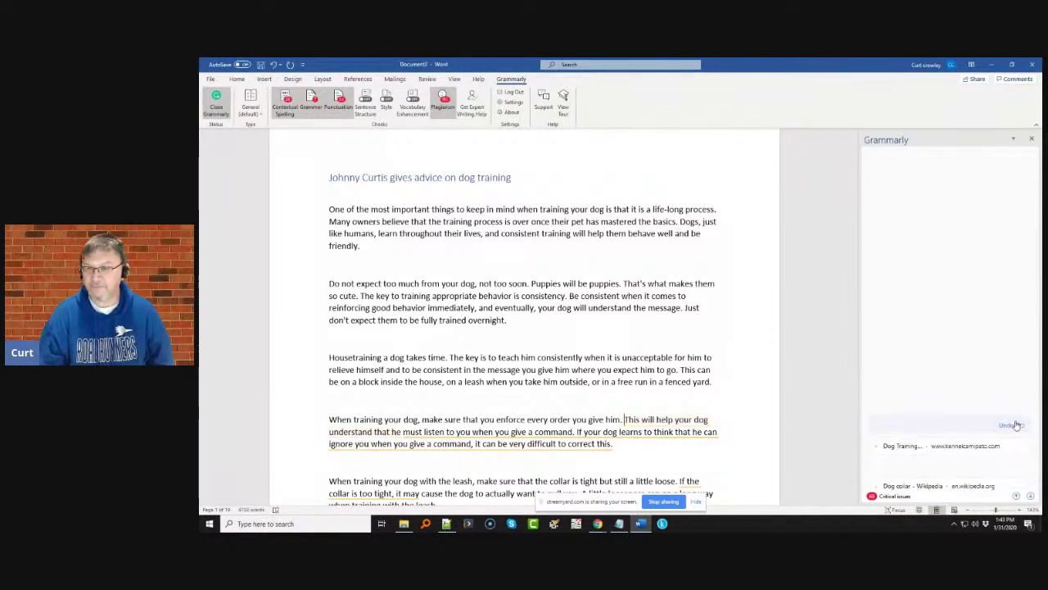
click(1005, 446)
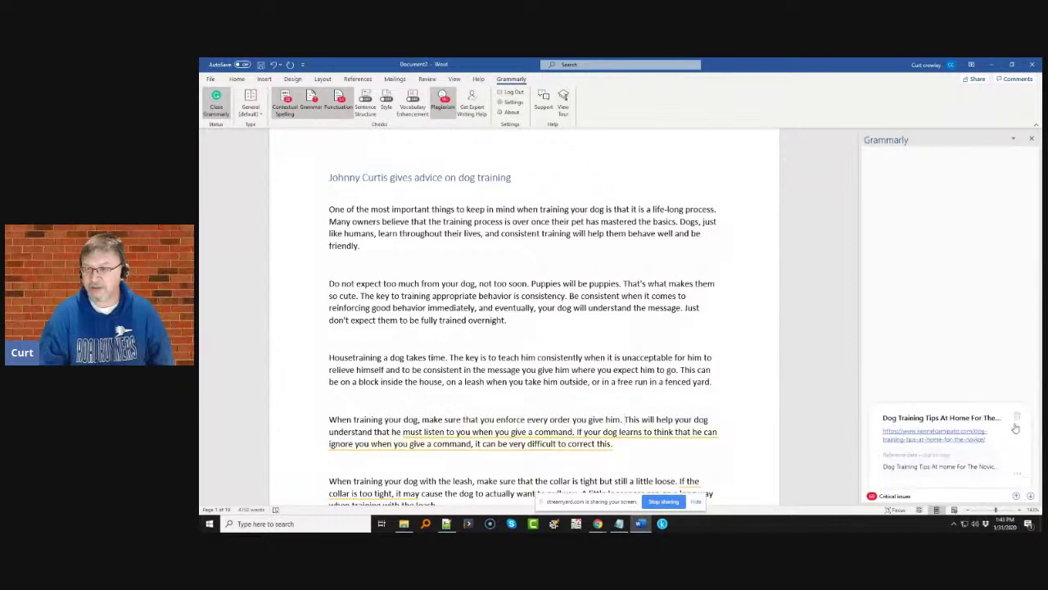
click(1016, 418)
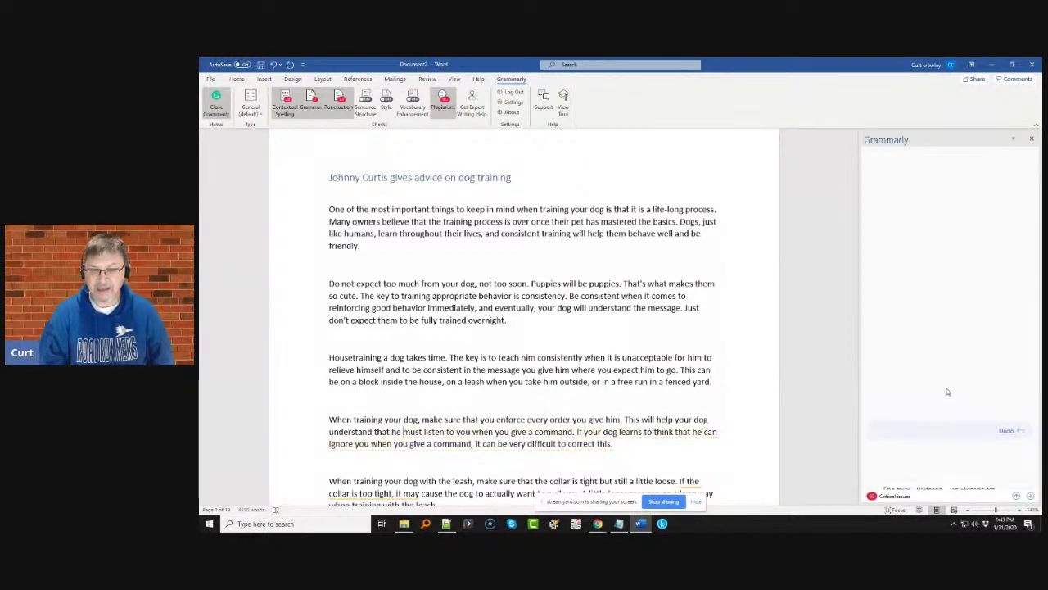
scroll(917, 386, down, 5)
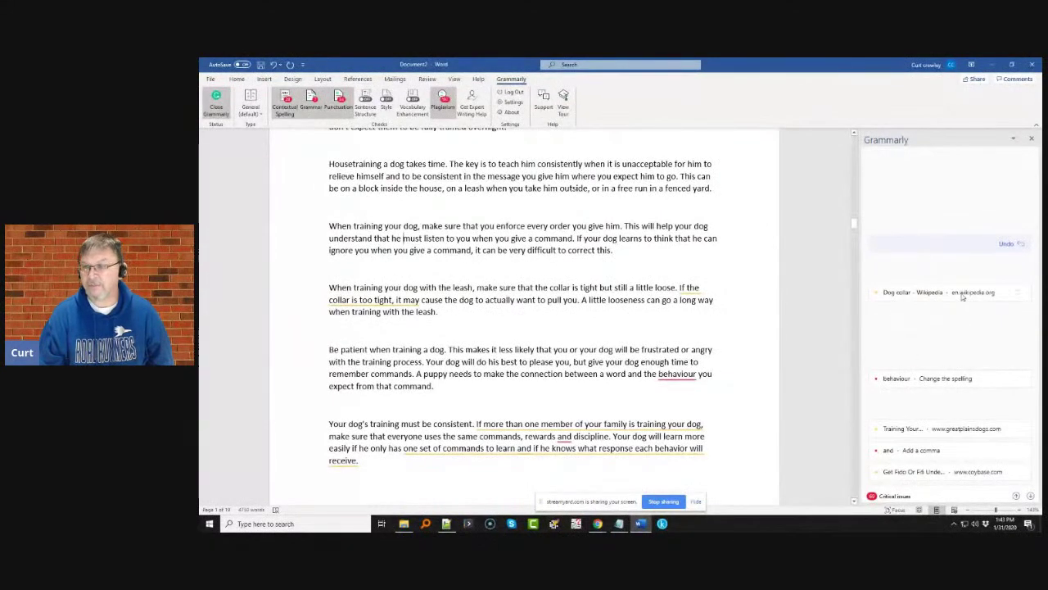
- Dismiss the Dog collar – Wikipedia match, change 'behaviour' to 'behavior', and dismiss the next match
click(964, 295)
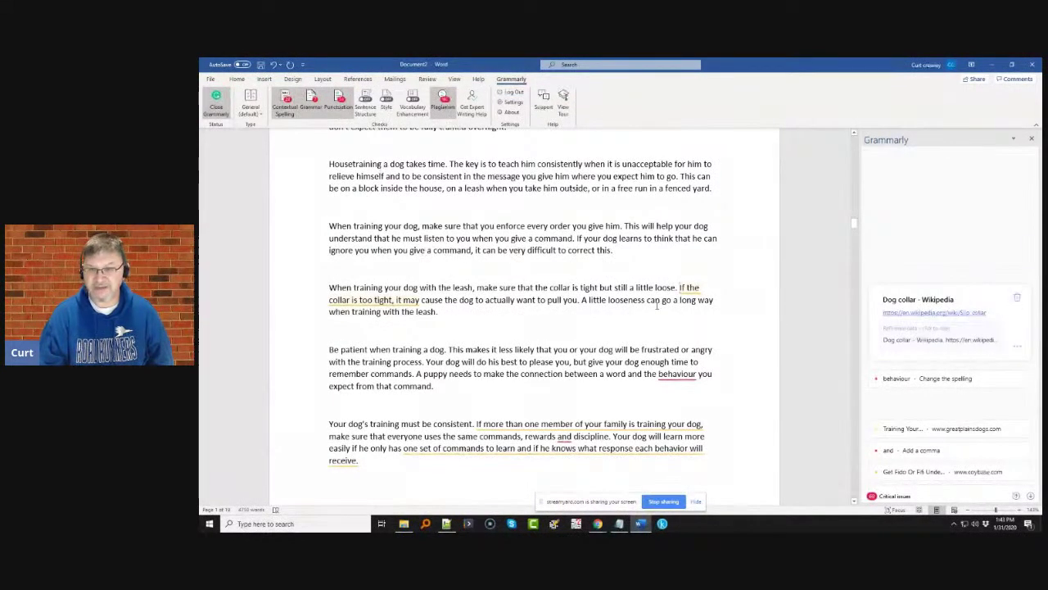
click(1018, 297)
click(917, 378)
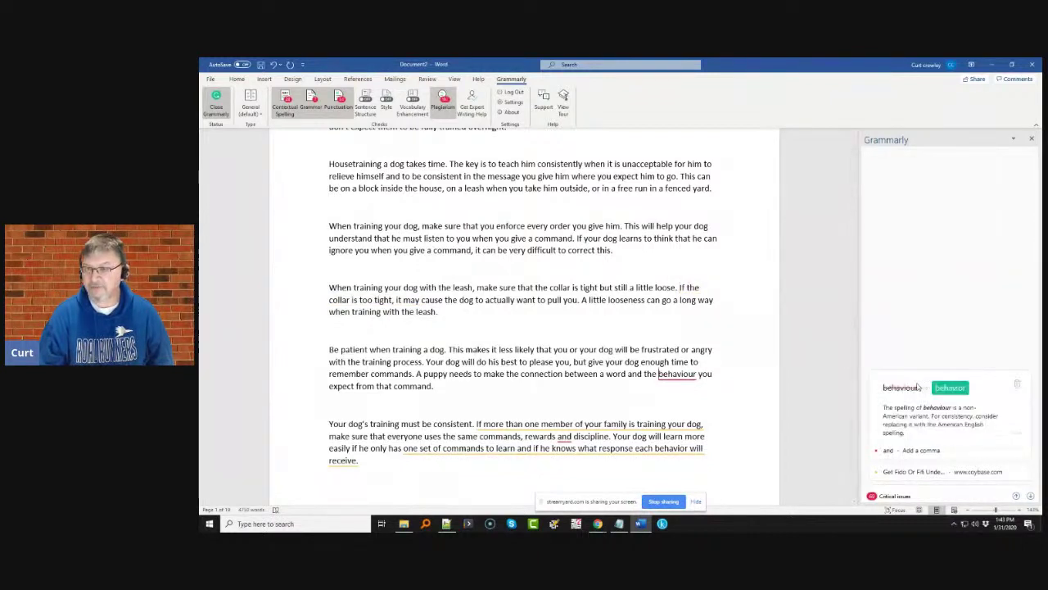
click(963, 391)
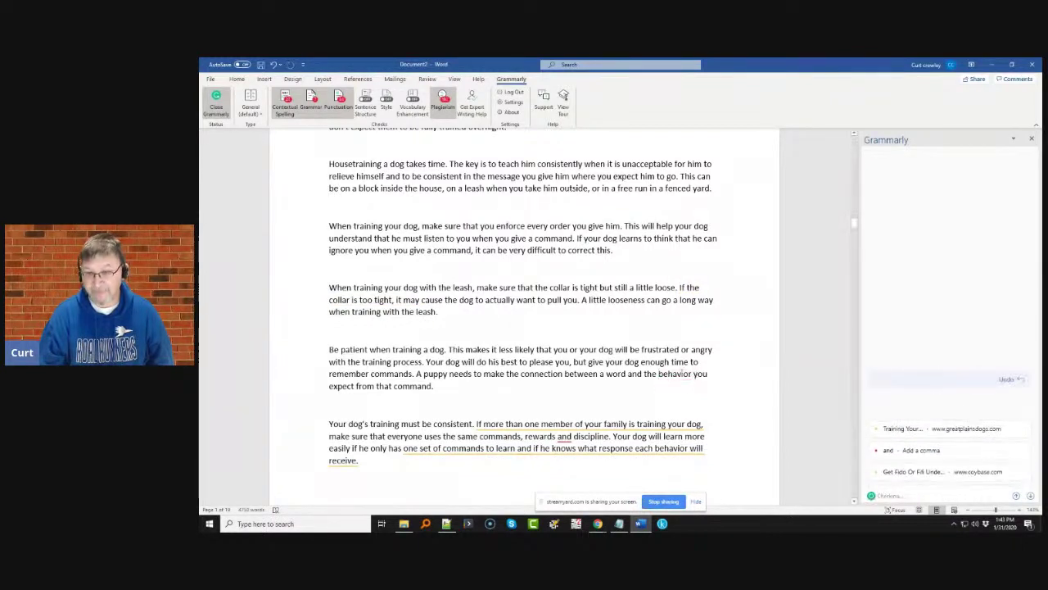
click(963, 429)
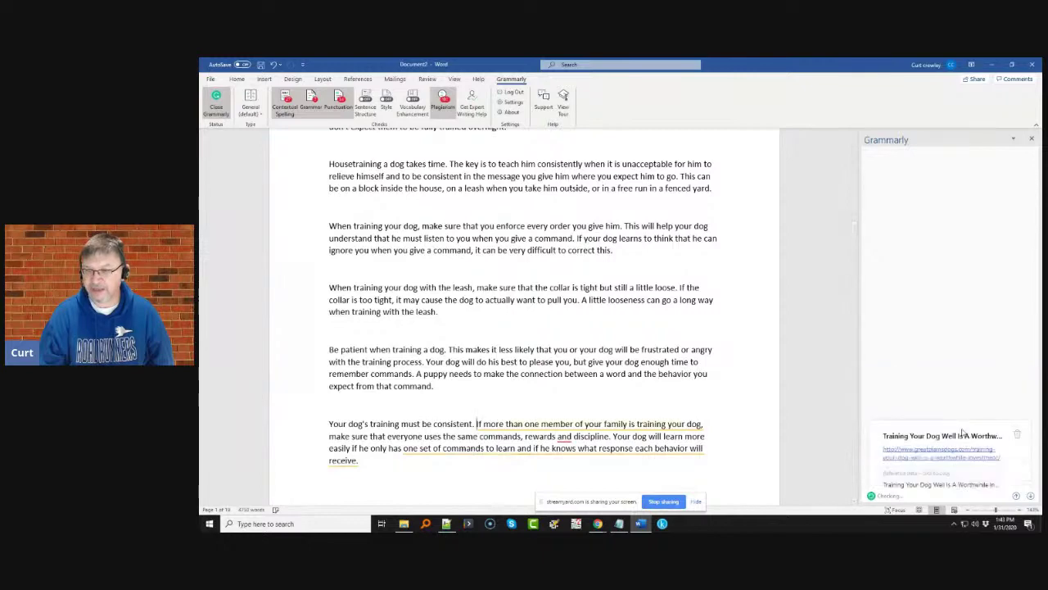
click(1020, 422)
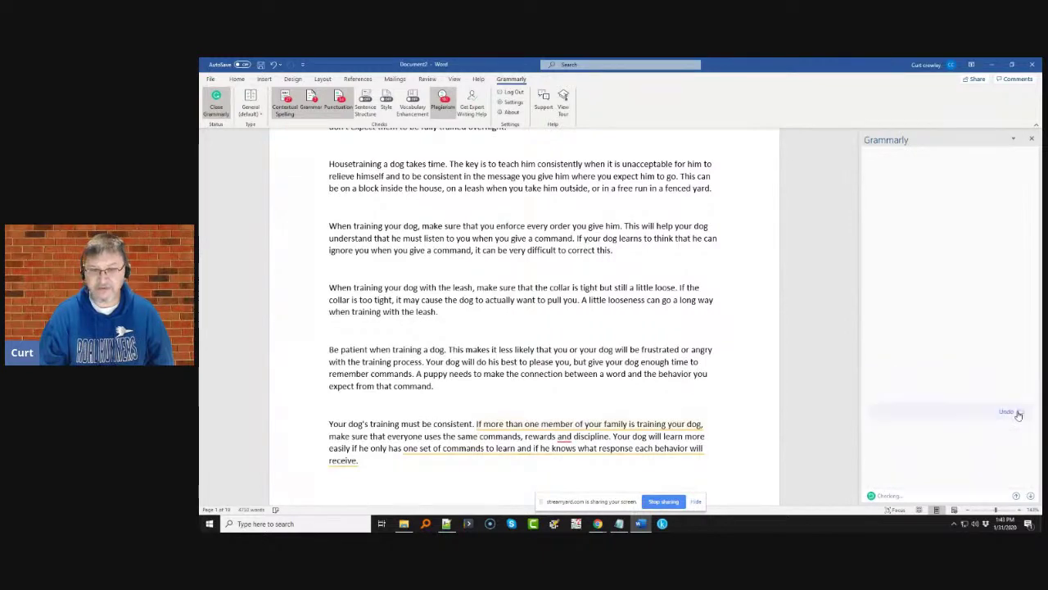
- Add commas after 'rewards' and 'learn' and dismiss the Get Fido plagiarism flag
scroll(718, 361, down, 5)
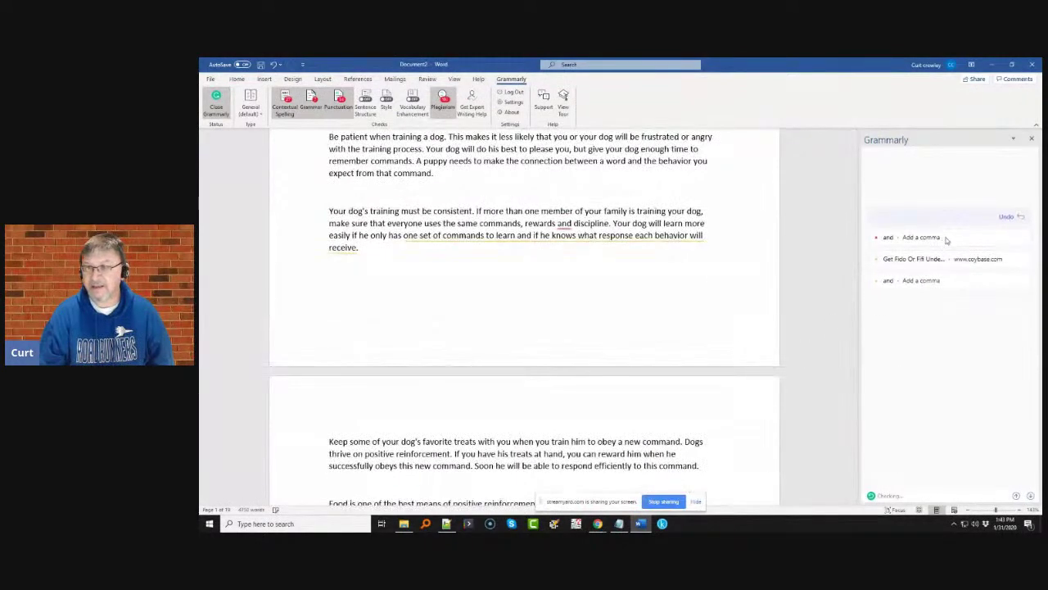
click(934, 237)
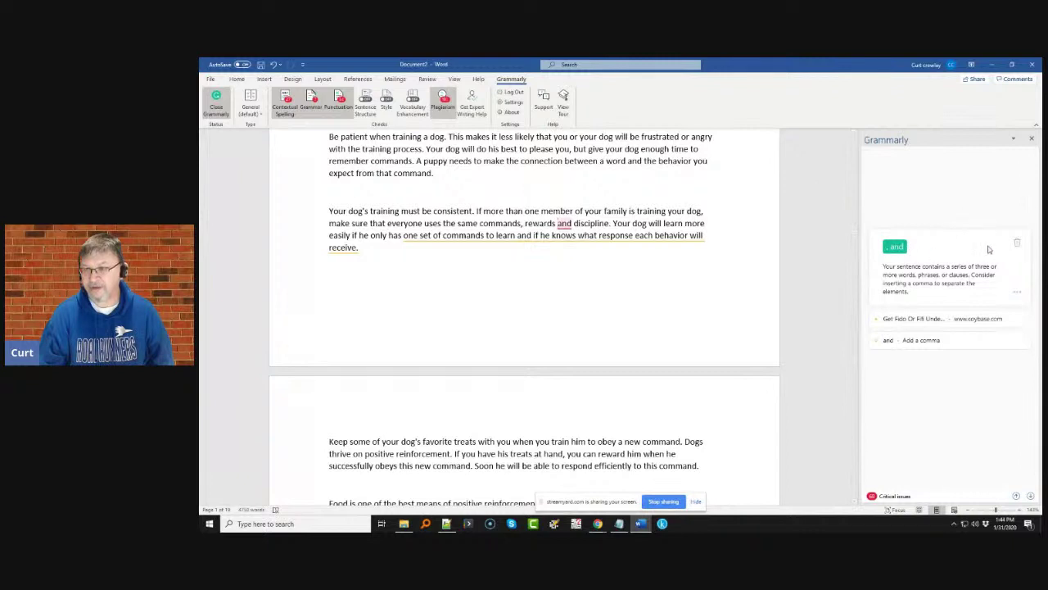
click(1017, 243)
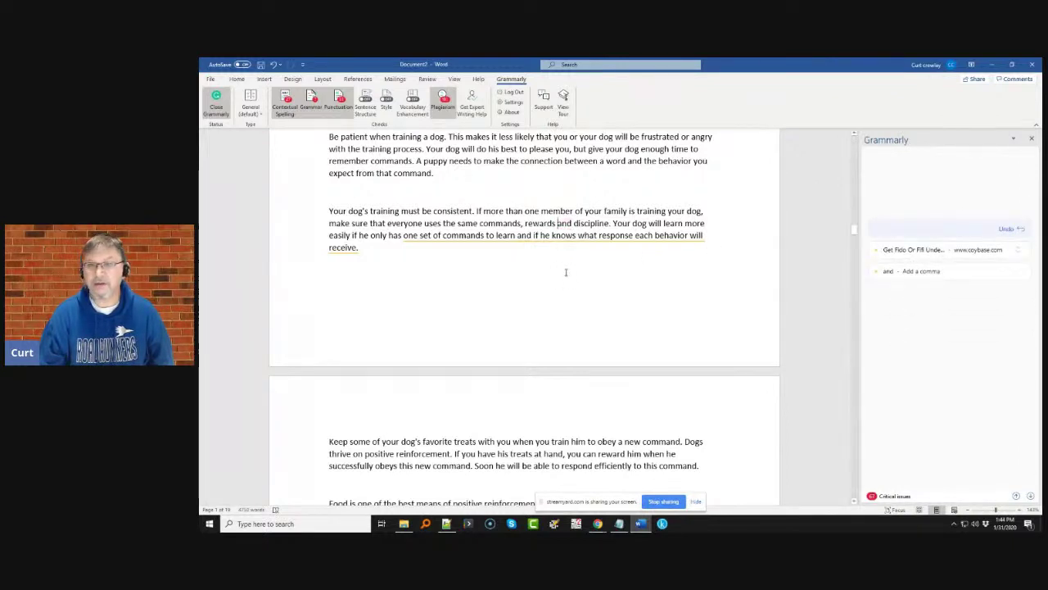
click(1010, 228)
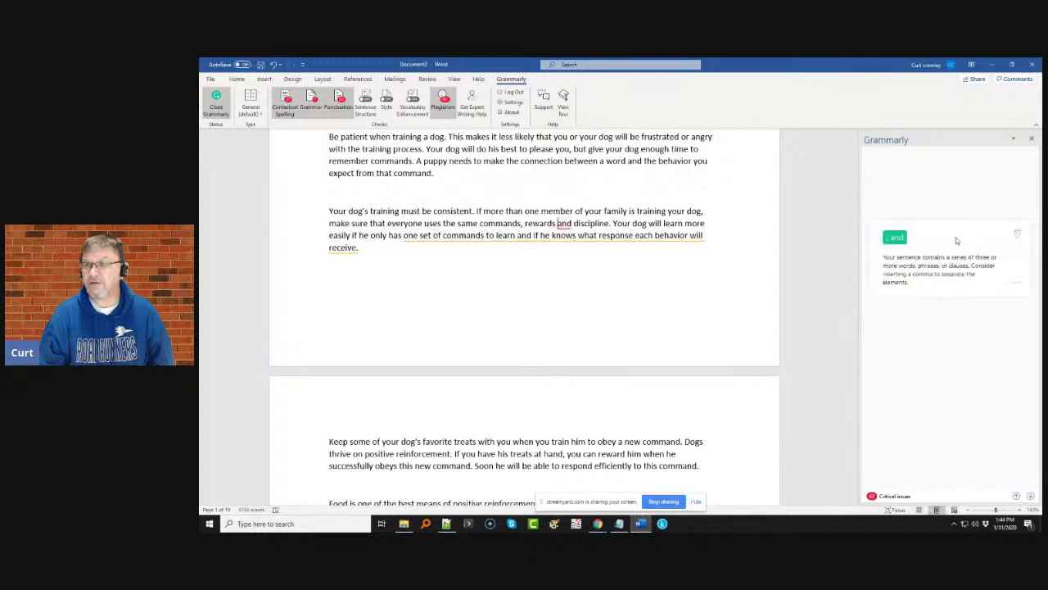
click(891, 237)
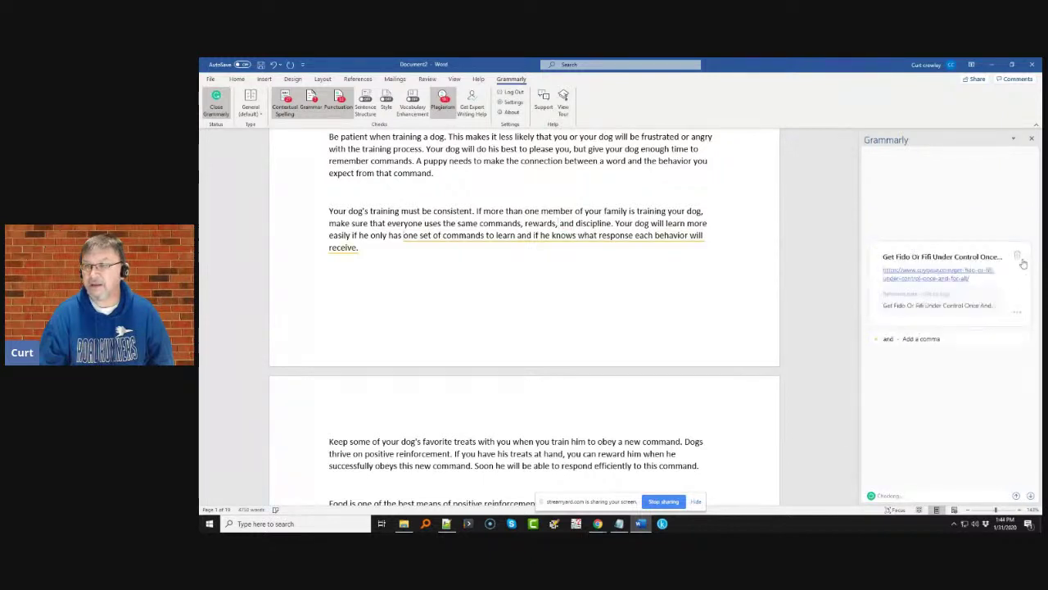
click(1021, 256)
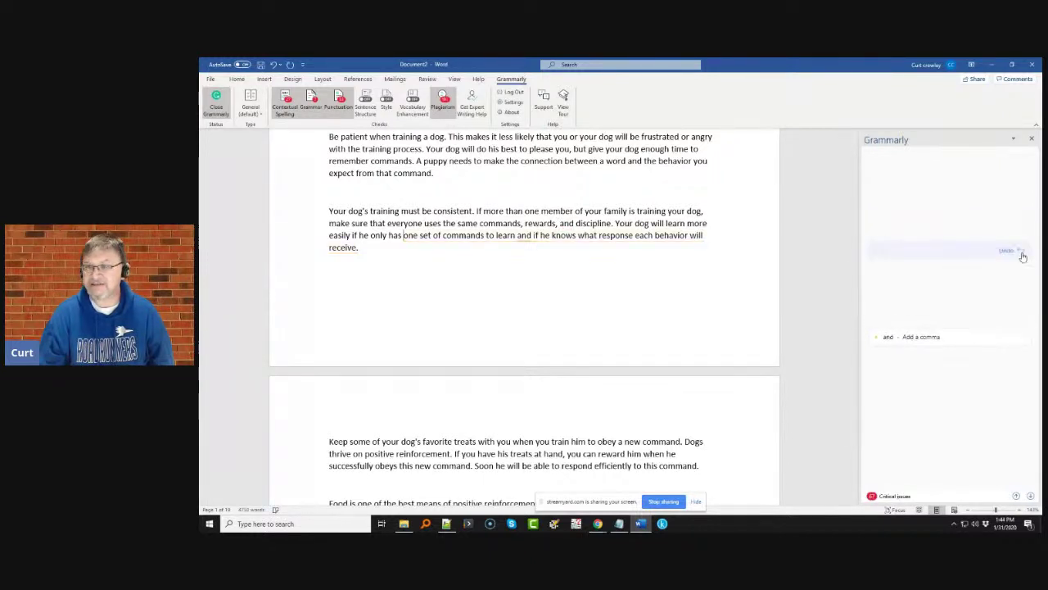
click(901, 268)
click(896, 275)
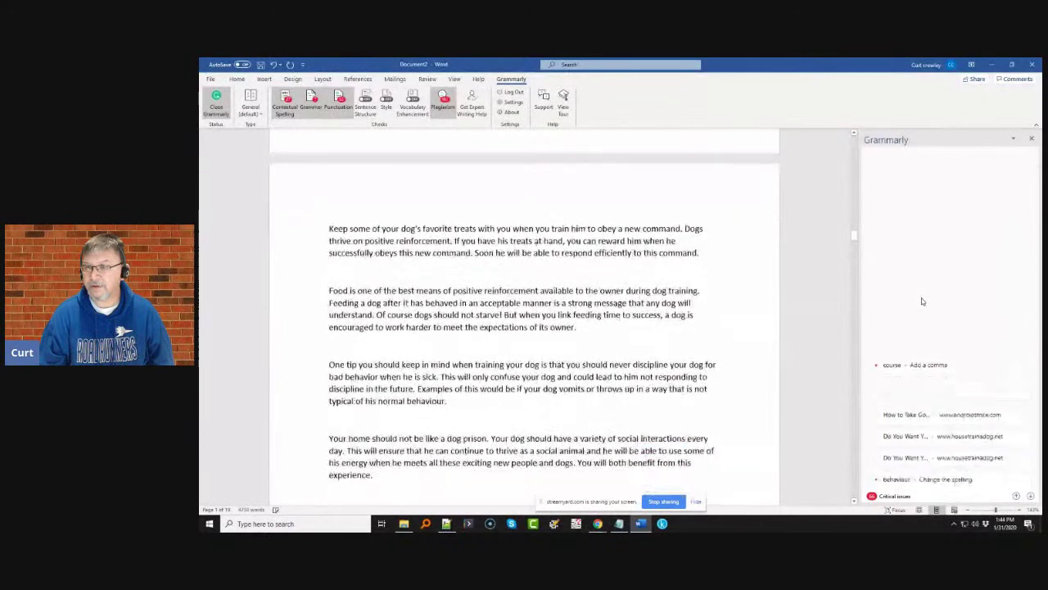
- Add a comma after 'Of course' and dismiss the selfies and two housetrainadog plagiarism flags
click(960, 244)
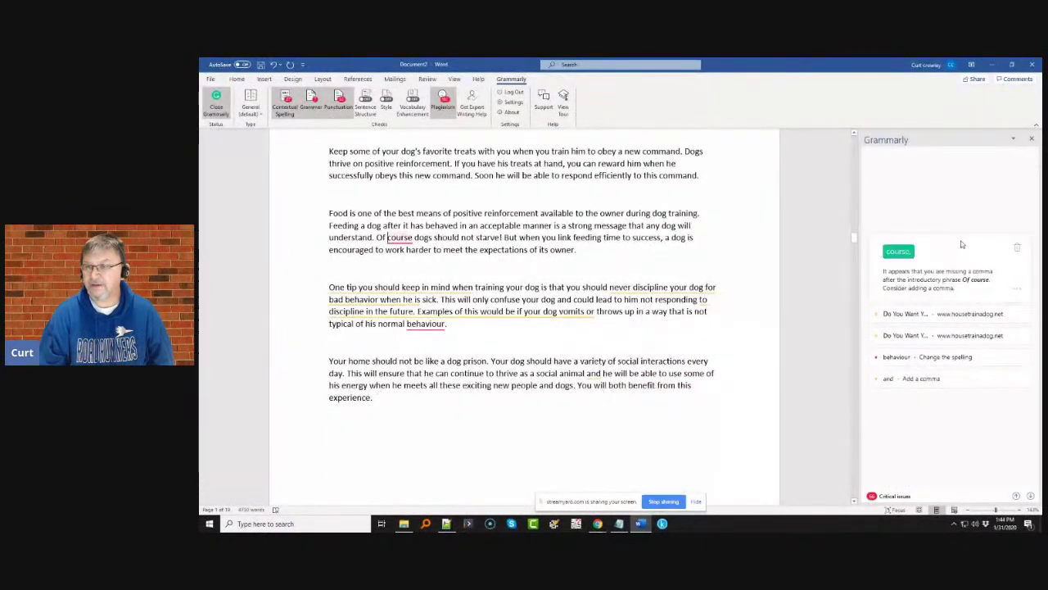
click(896, 251)
click(977, 295)
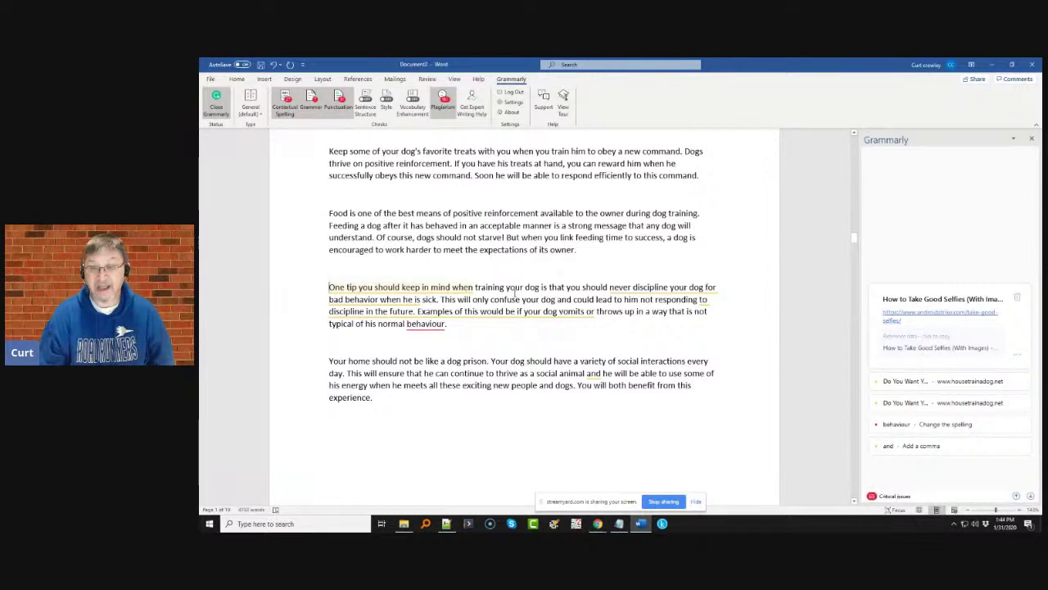
click(1017, 300)
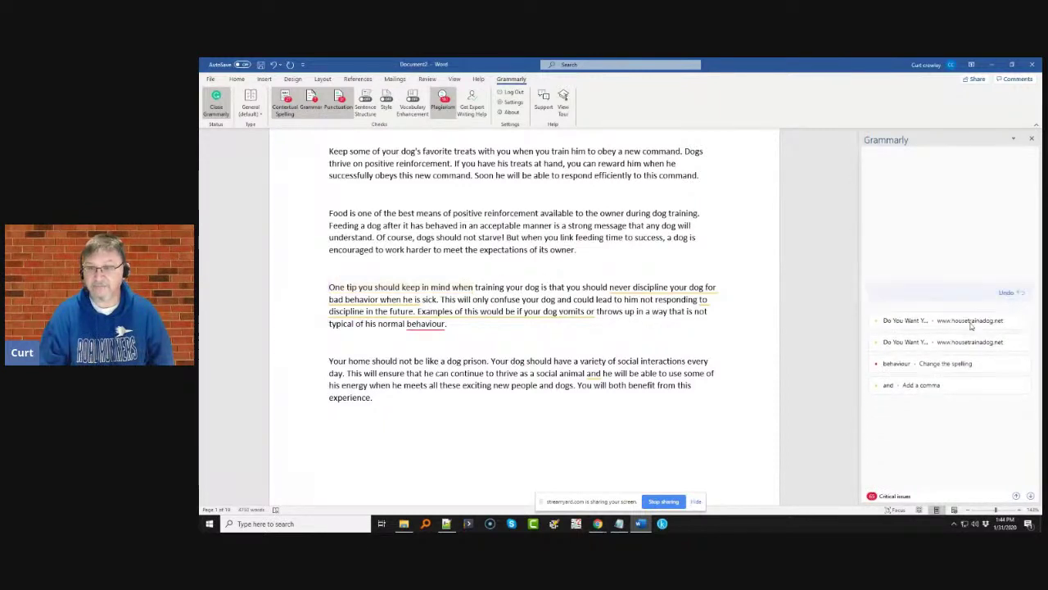
click(946, 315)
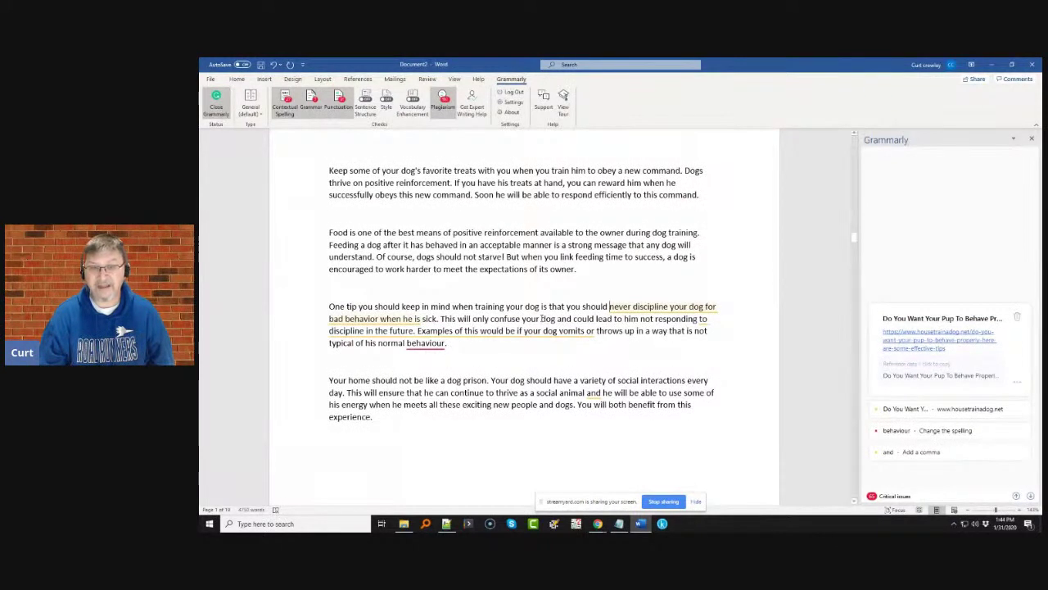
click(1017, 316)
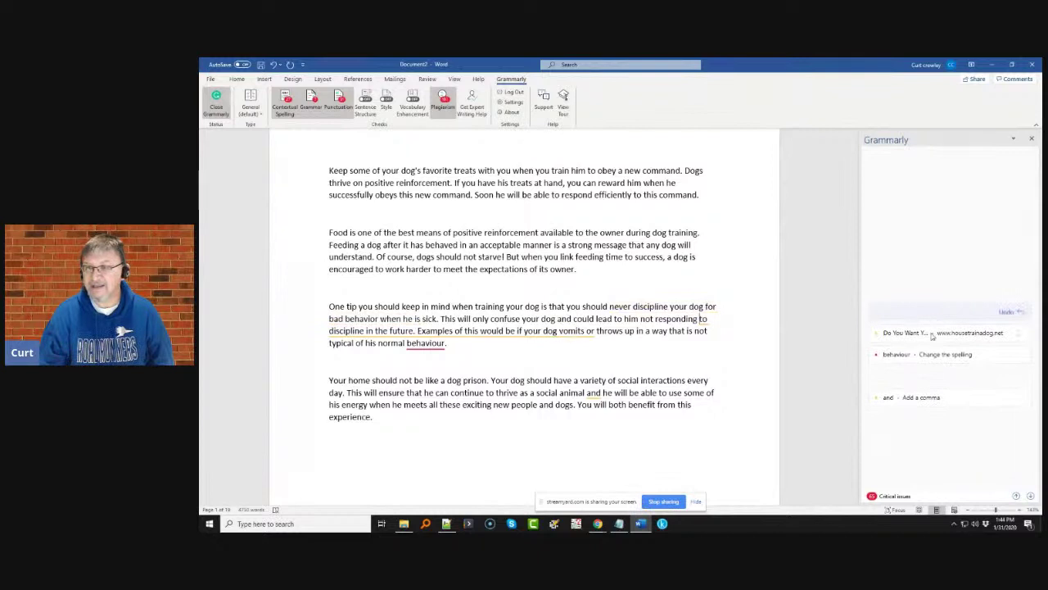
click(932, 334)
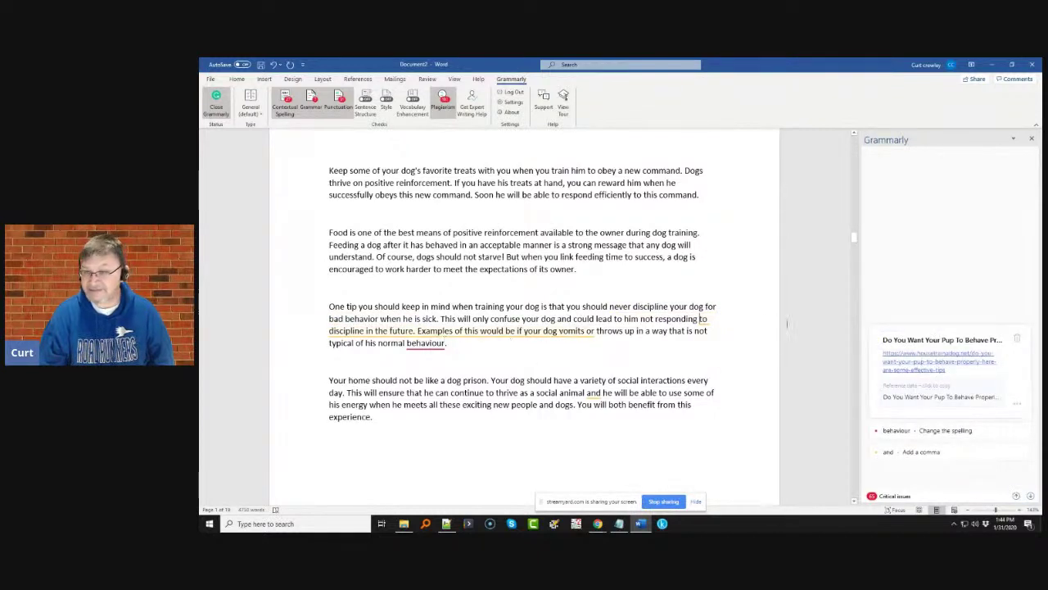
click(1016, 339)
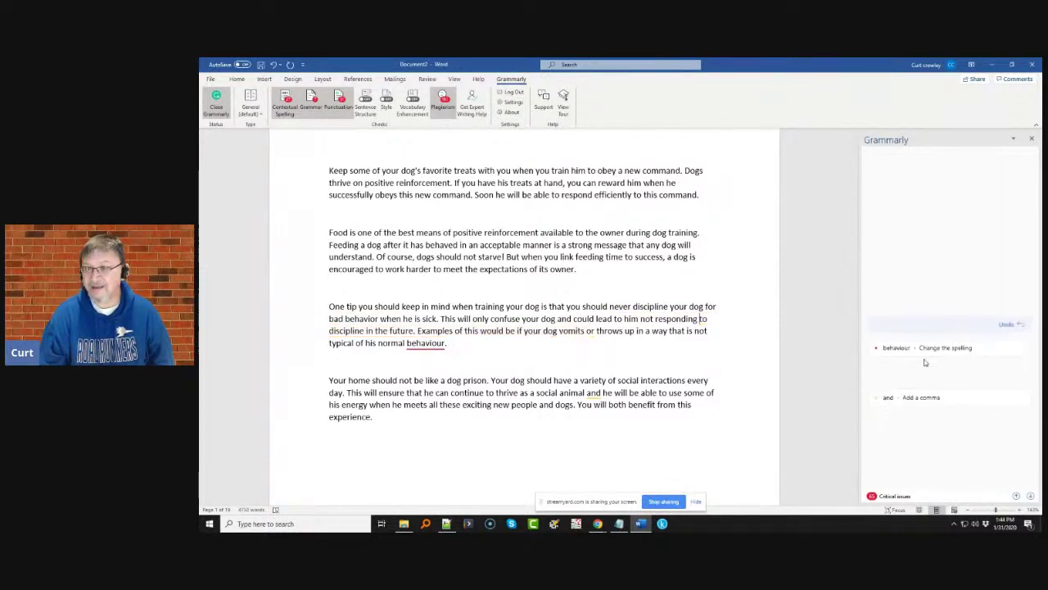
- Change 'behaviour' to 'behavior' and add a comma after 'social animal'
click(923, 352)
click(949, 357)
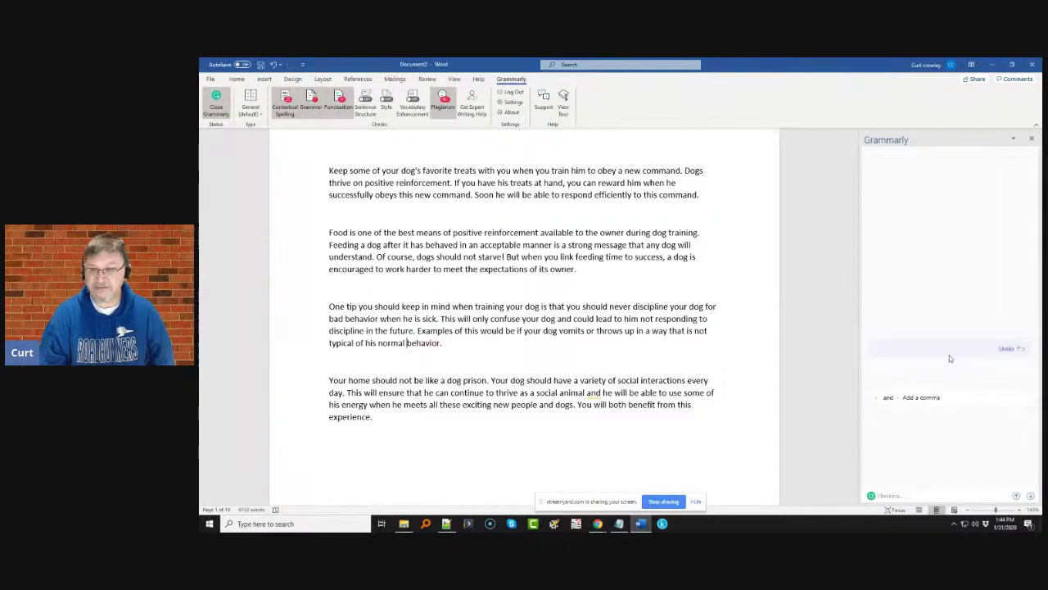
click(948, 398)
click(890, 410)
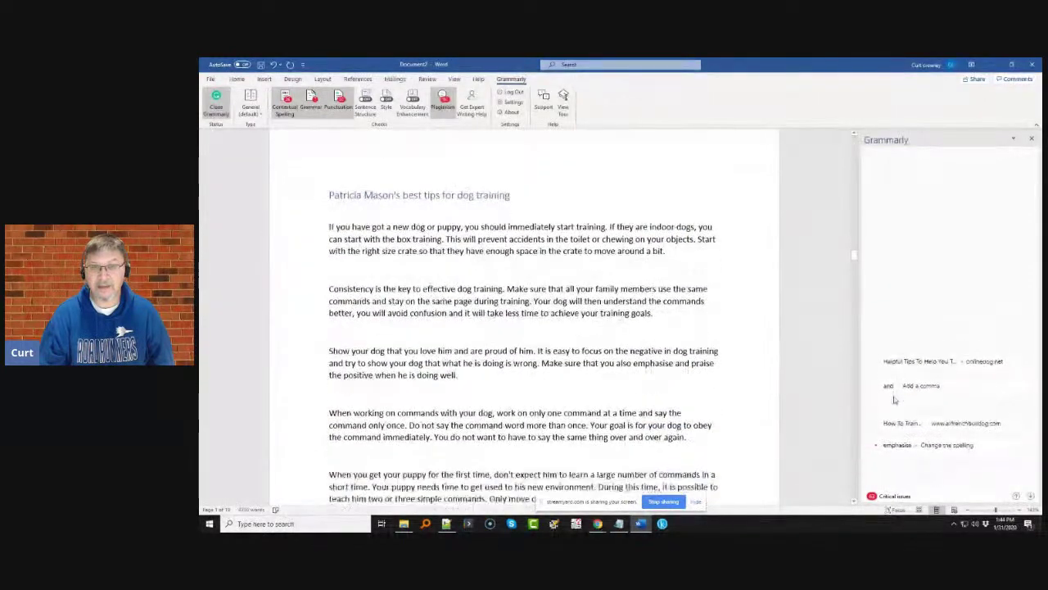
- Dismiss the Helpful Tips and French Bulldog flags, add a comma after 'confusion', and change emphasise to emphasize
click(970, 271)
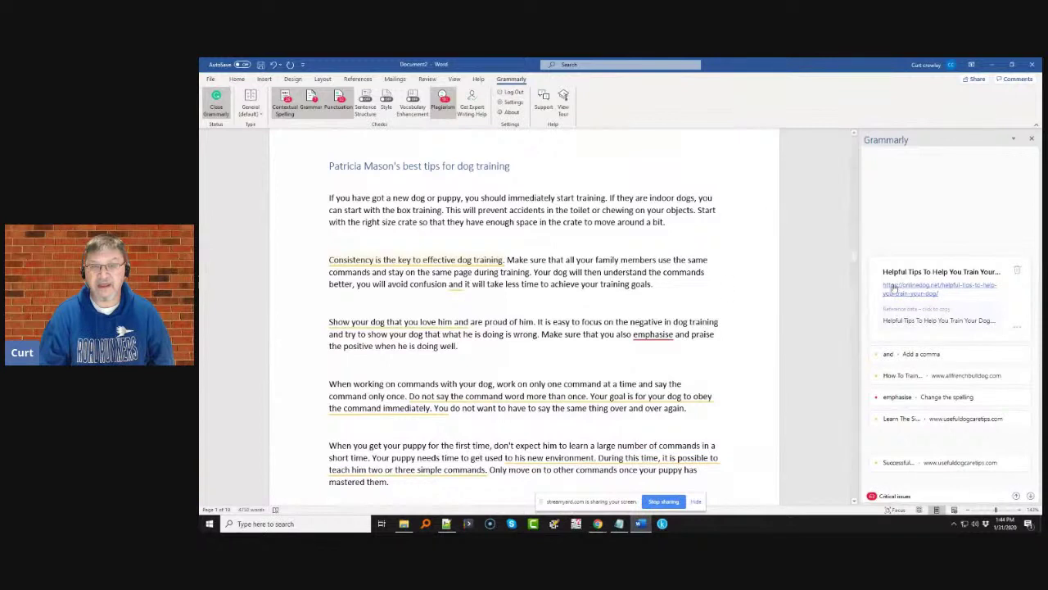
click(1017, 272)
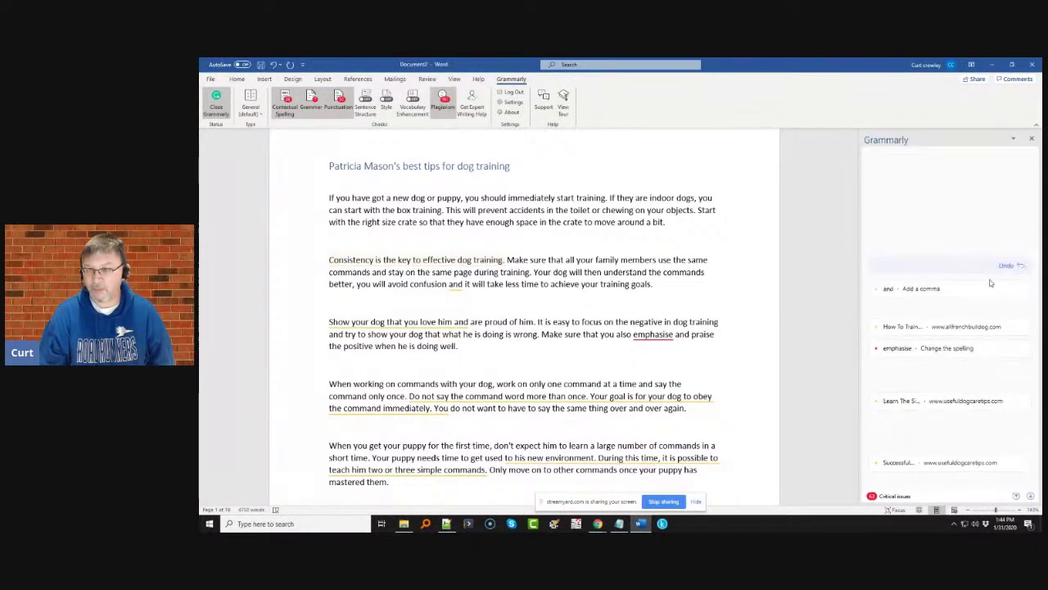
click(958, 285)
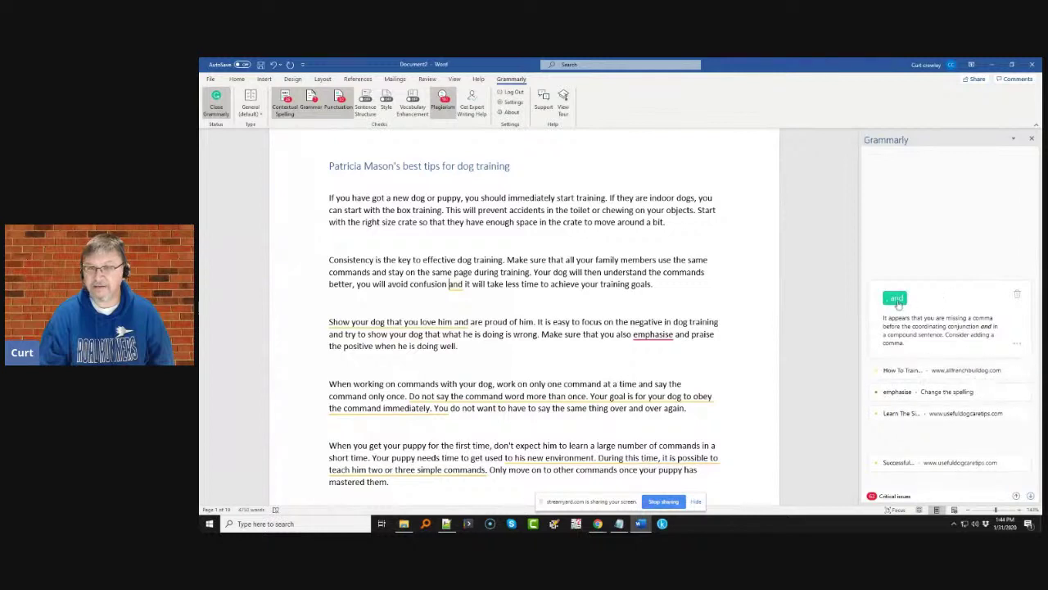
click(897, 301)
click(927, 332)
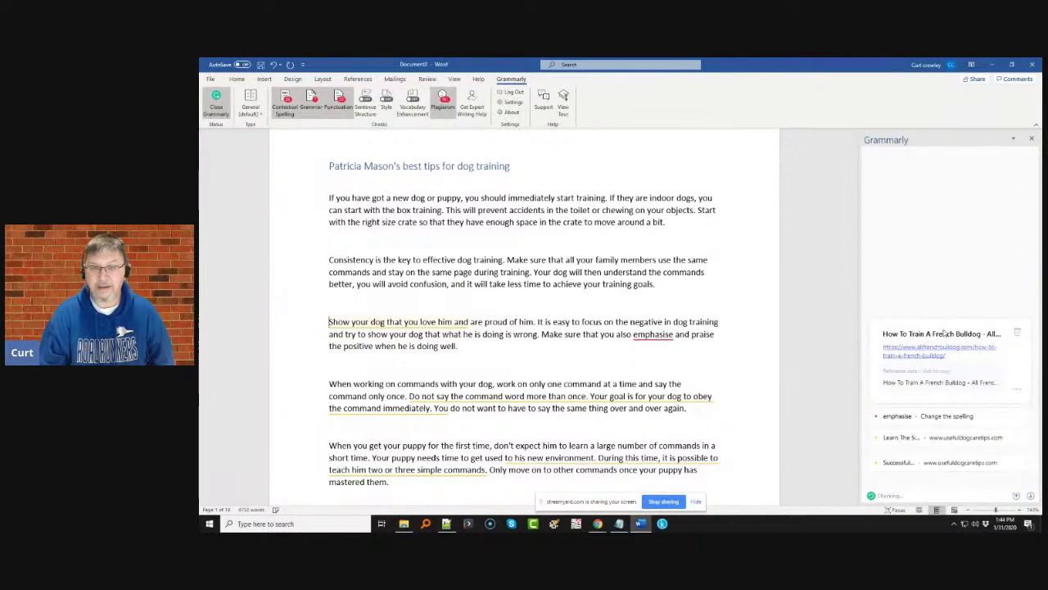
click(1016, 334)
click(931, 353)
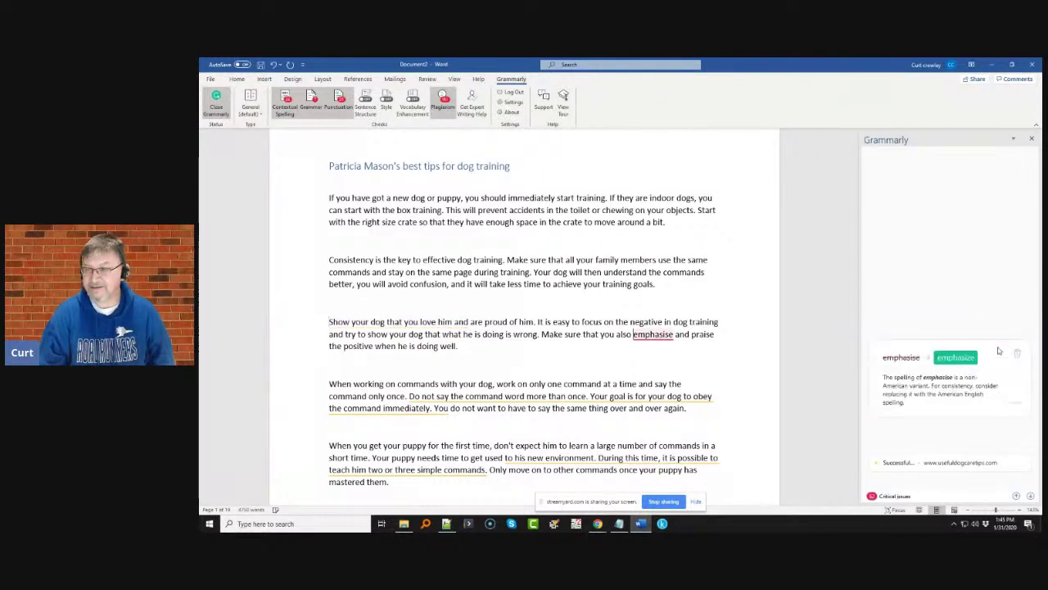
click(957, 358)
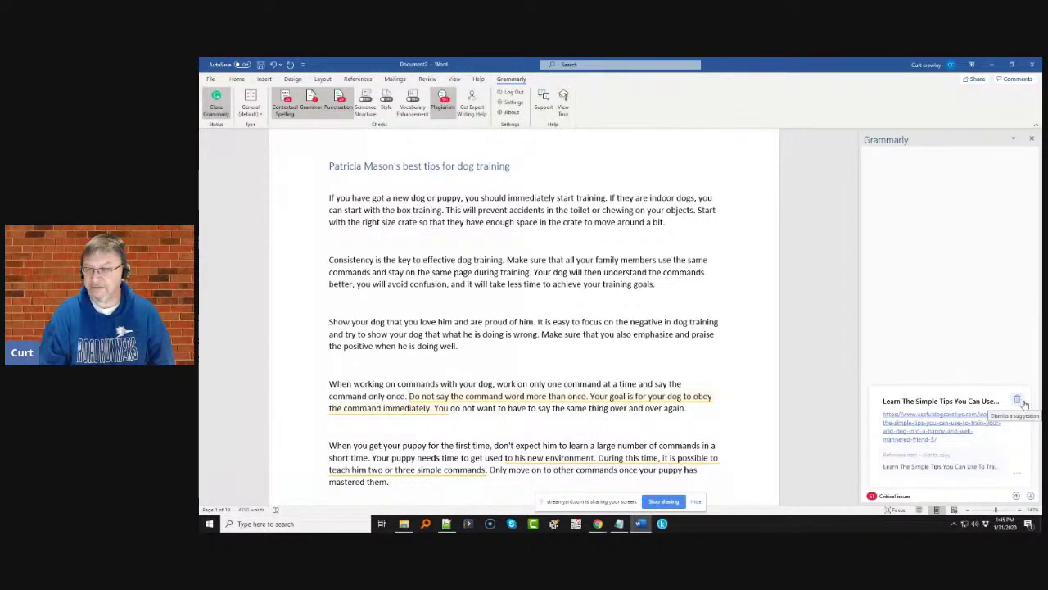
- Dismiss the Learn The Simple Tips, Successful Ways, Barking ASPCA and The Proper Age plagiarism flags
click(1020, 401)
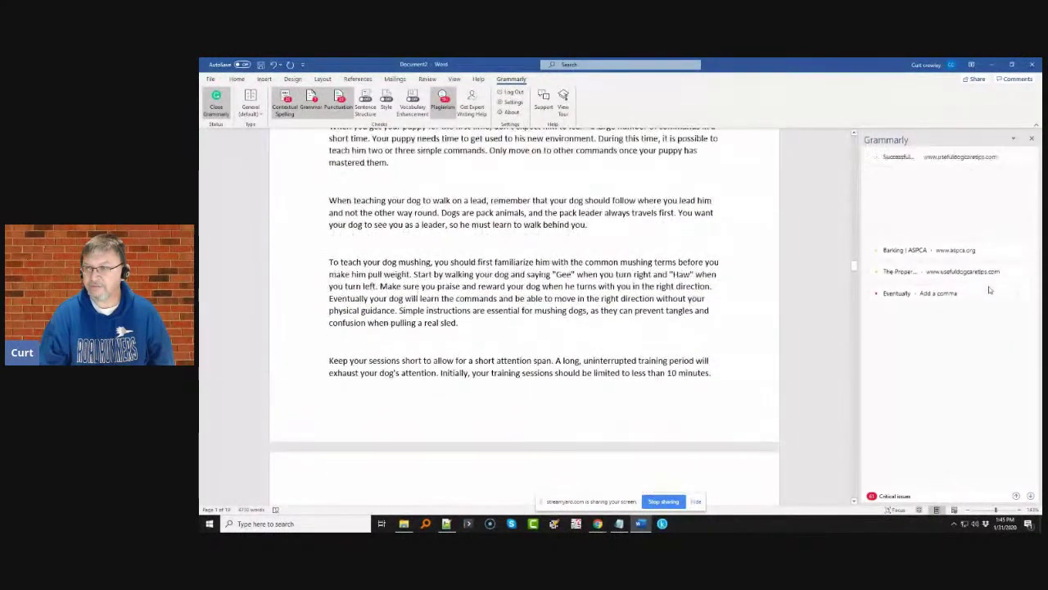
click(995, 161)
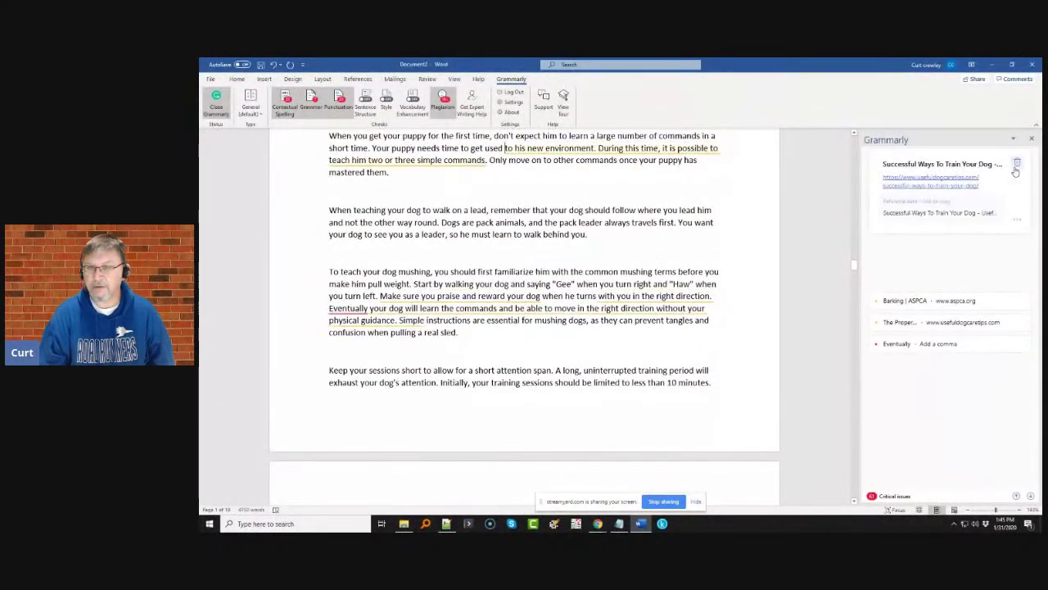
click(1016, 164)
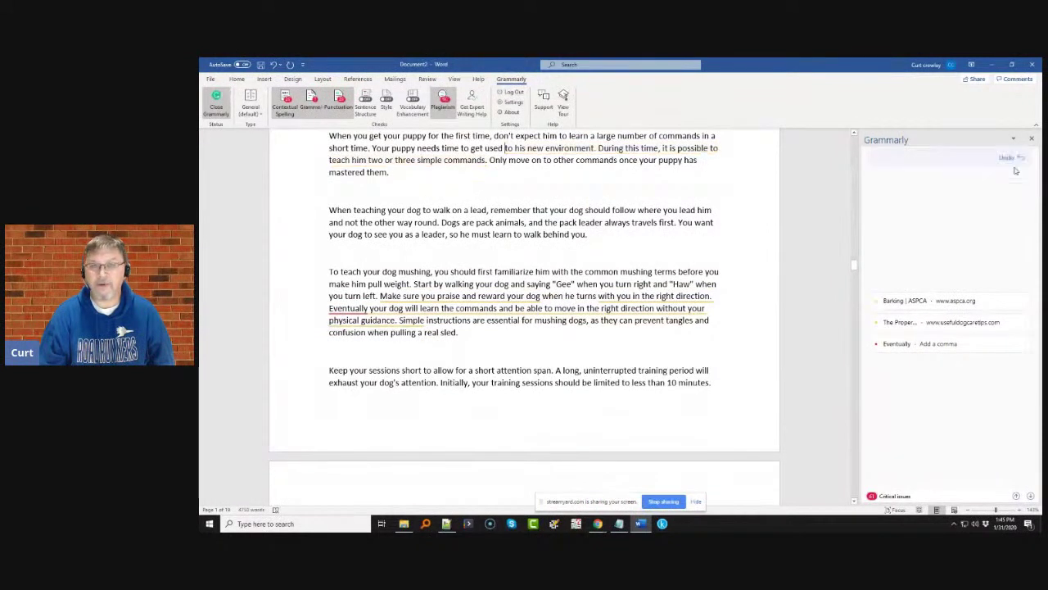
click(987, 300)
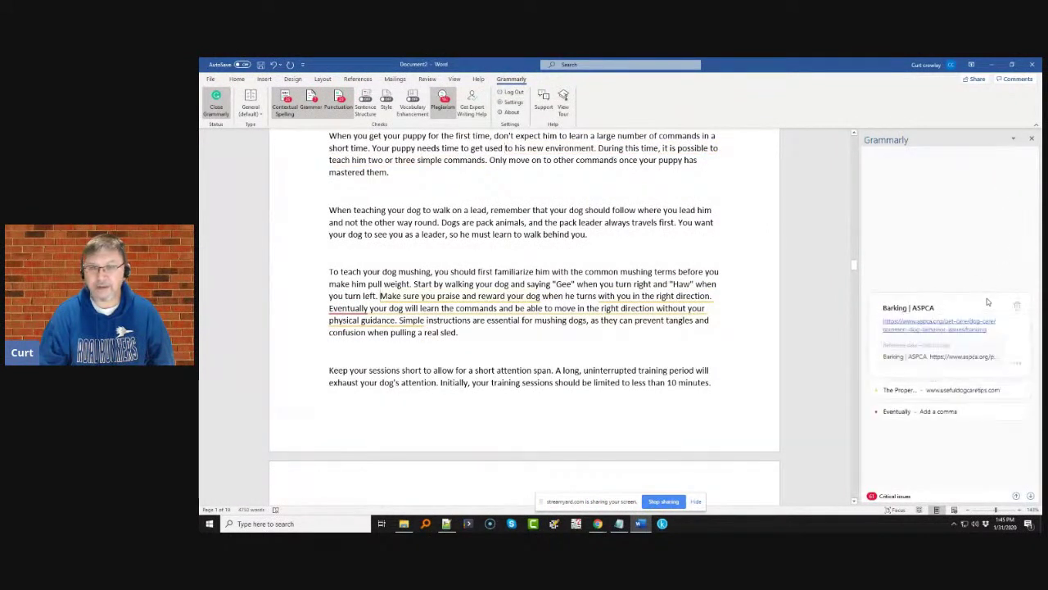
click(1018, 306)
click(1004, 323)
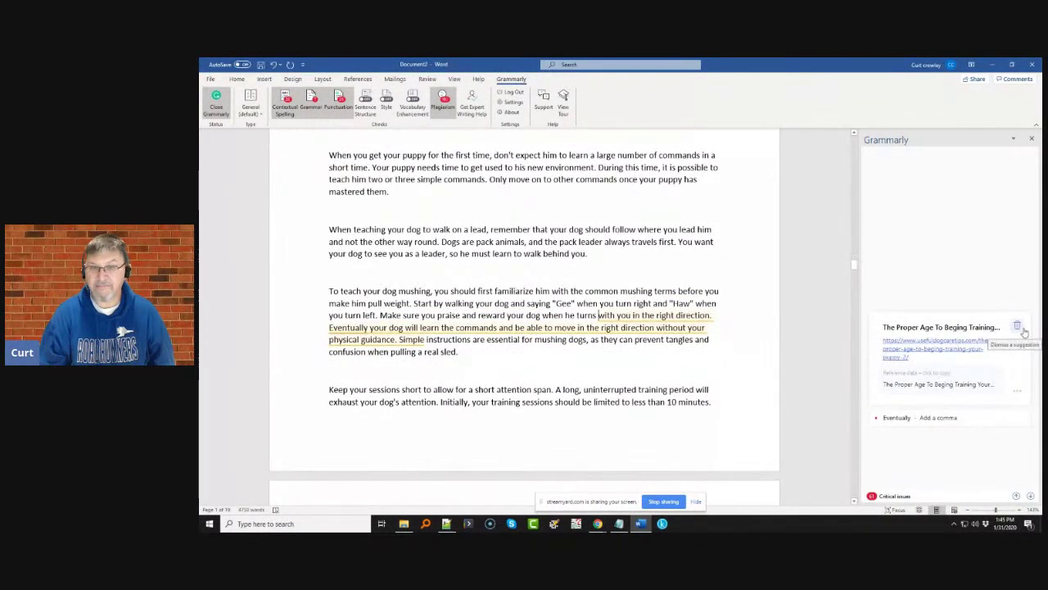
click(1023, 331)
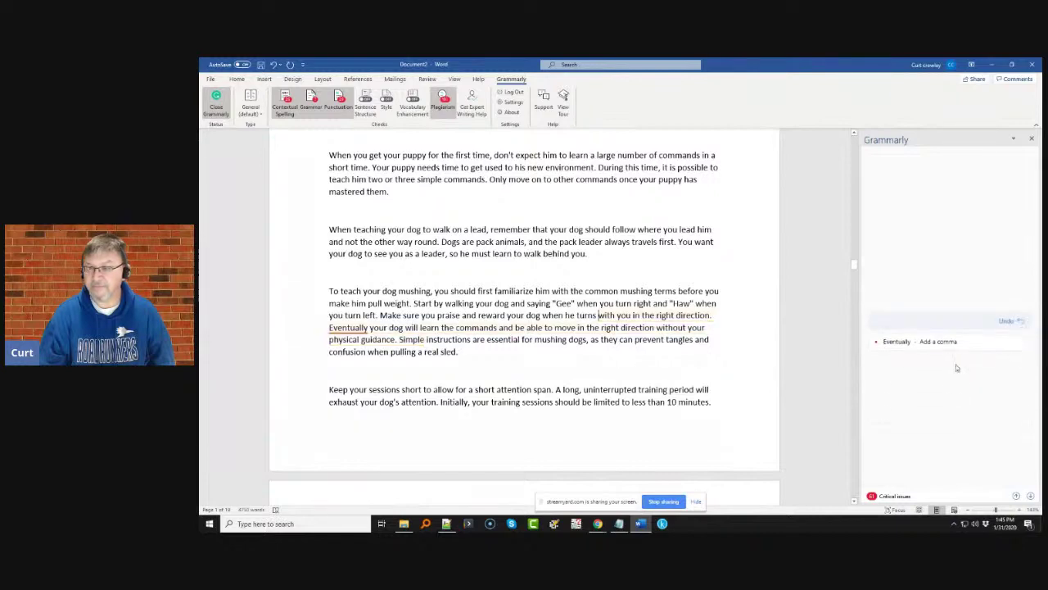
- Add a comma after 'Eventually' and change behaviour to behavior
click(962, 349)
click(901, 352)
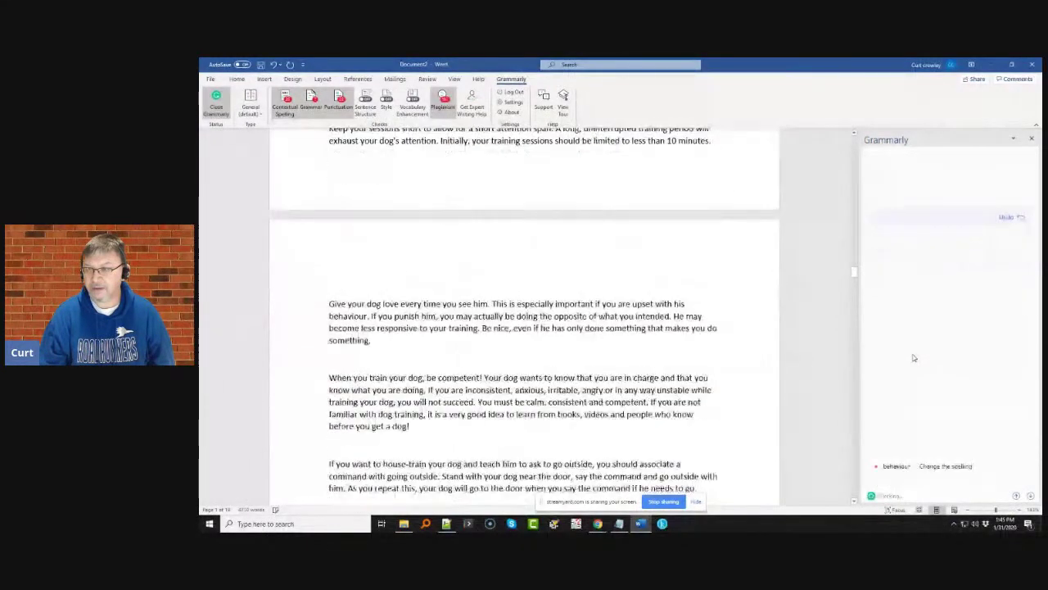
click(936, 235)
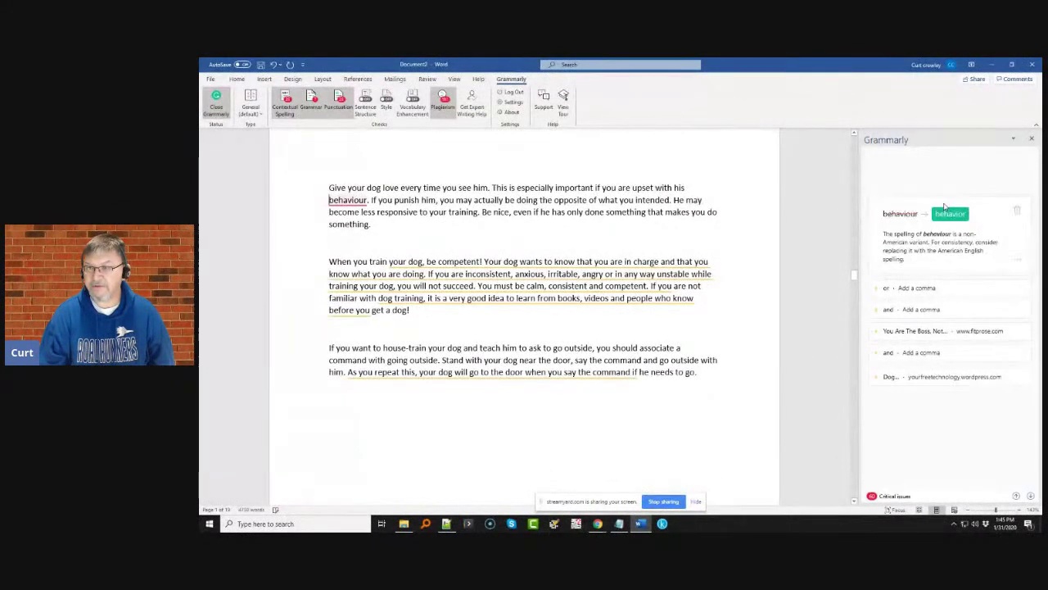
click(953, 214)
click(956, 265)
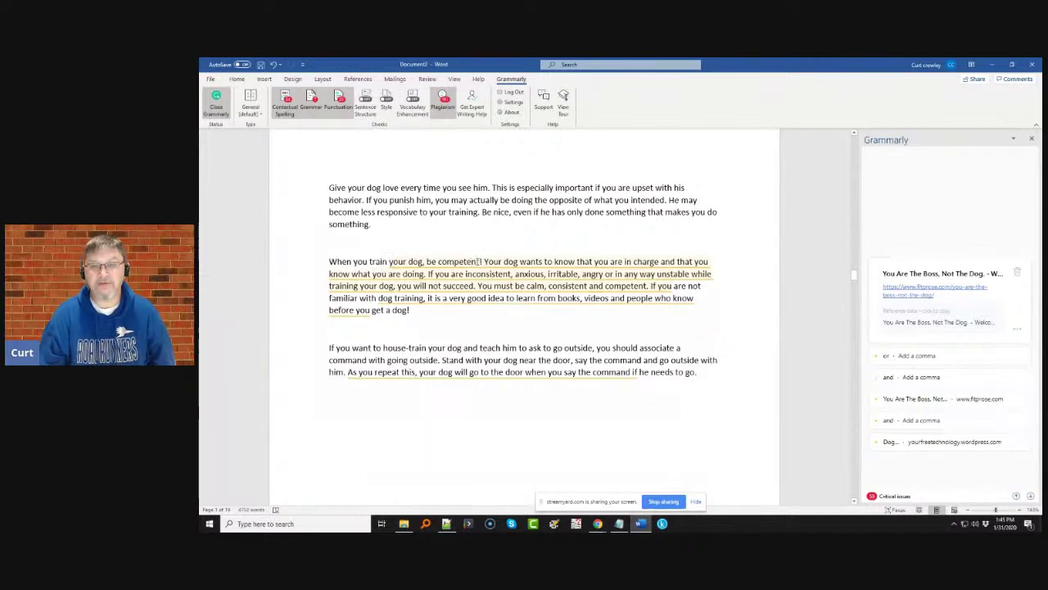
- Replace 'competent' with 'patient and confident!'
drag(480, 262, 439, 262)
text(patient)
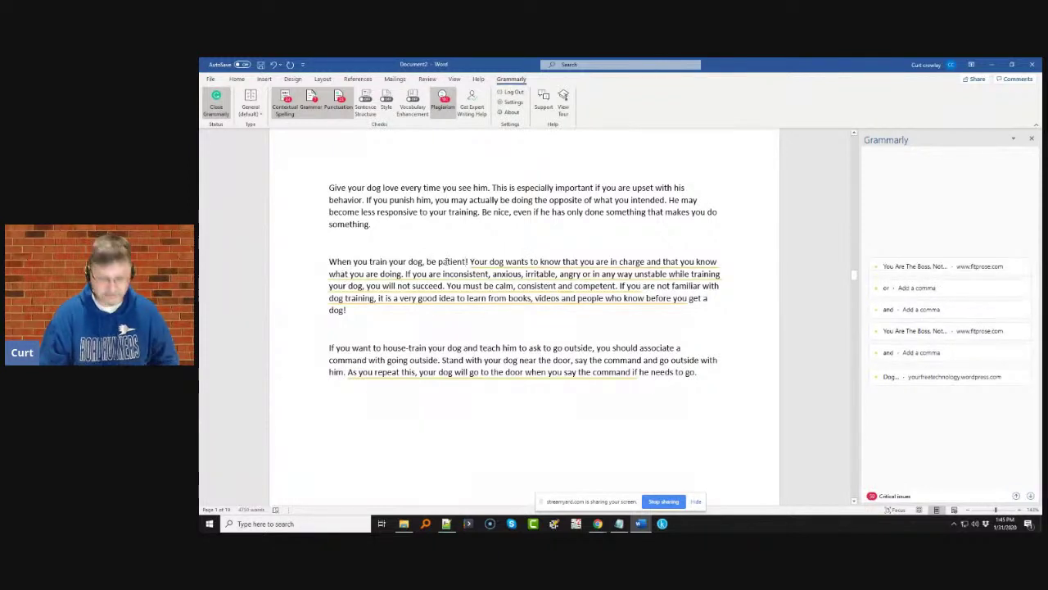
text(and confid)
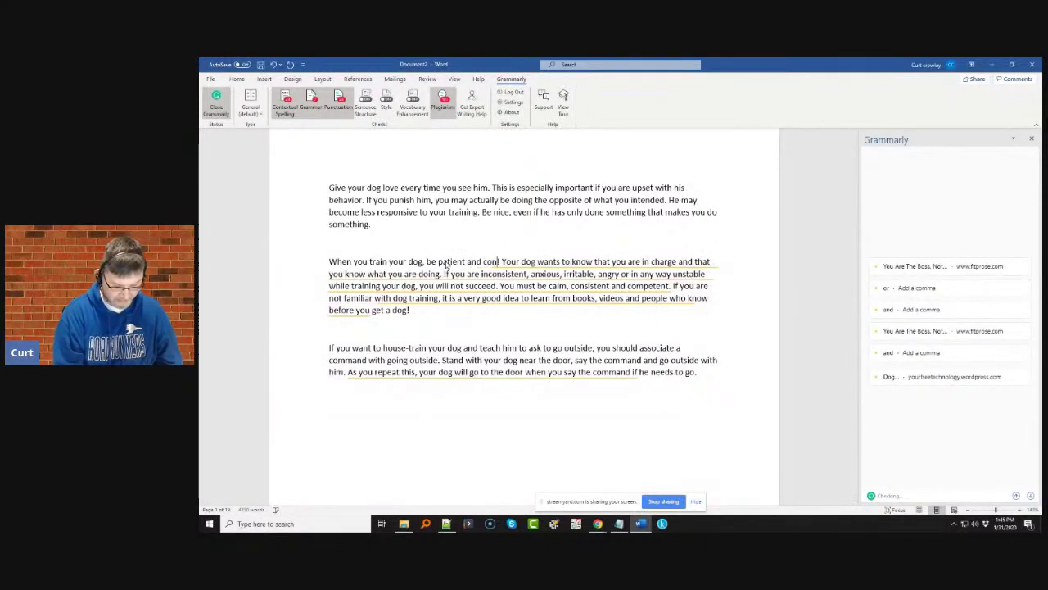
text(ent)
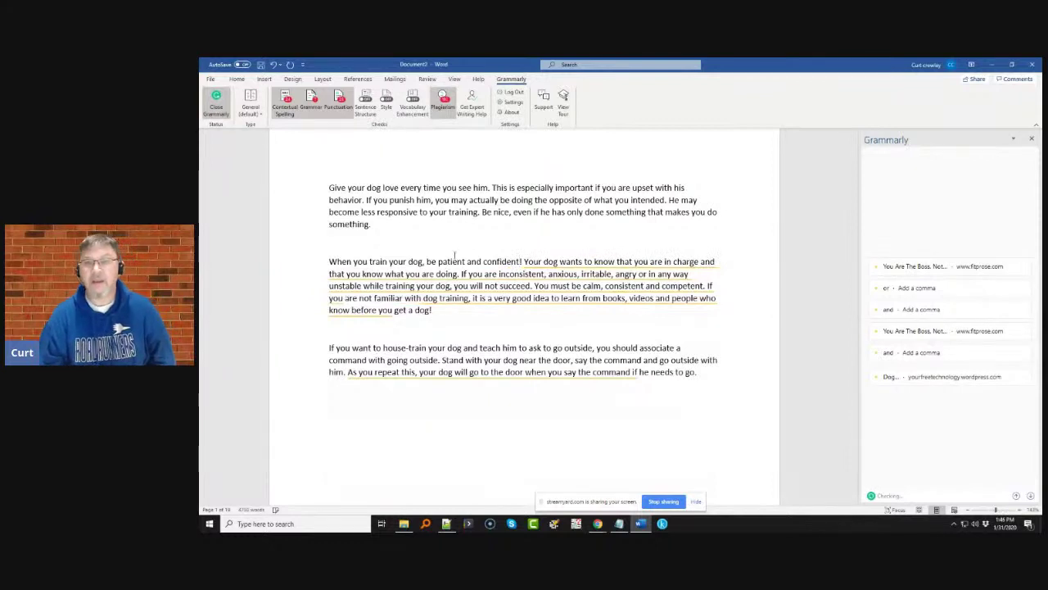
text(!)
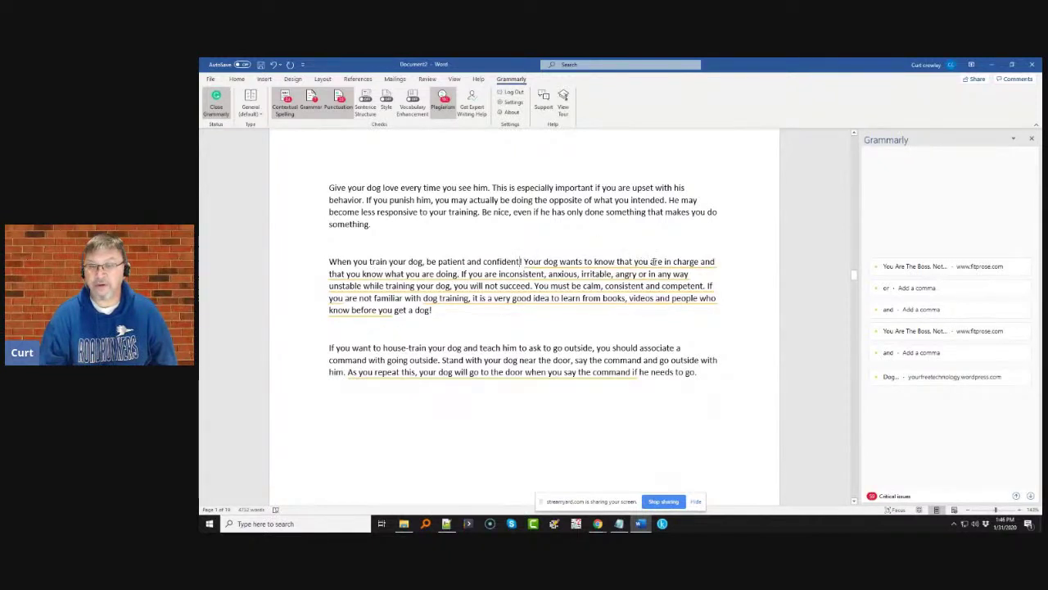
- Change 'charge' to 'control' and 'doing' to 'capable of training'
click(674, 262)
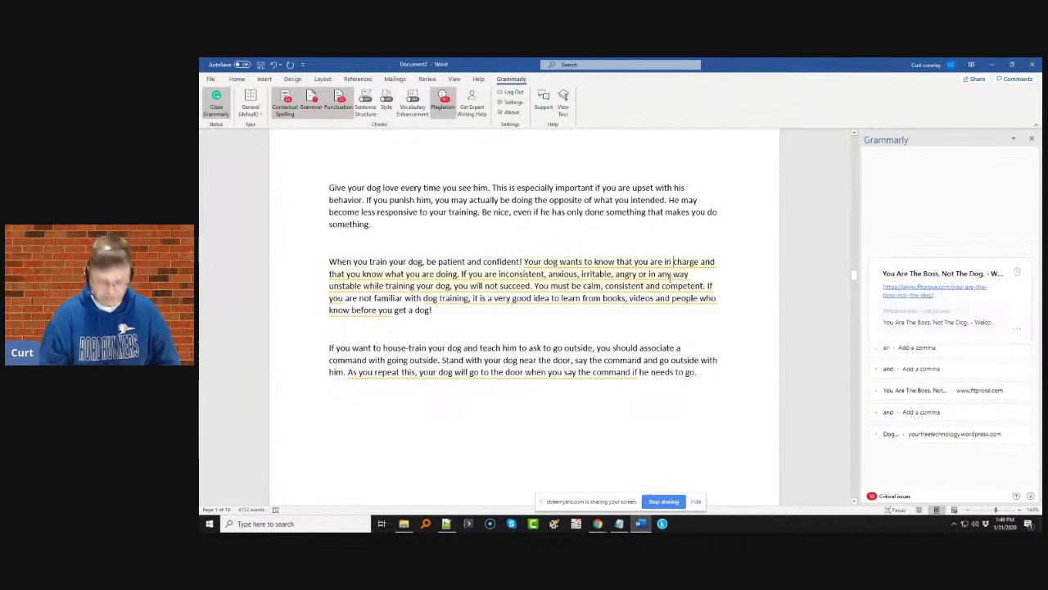
text(control)
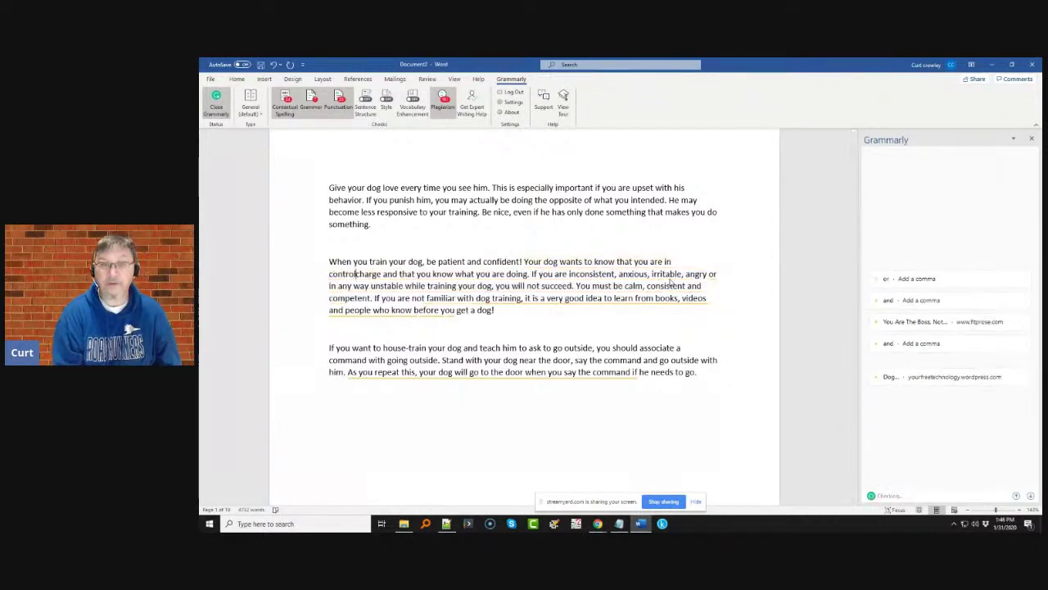
key(Delete)
key(Delete)
key(Delete)
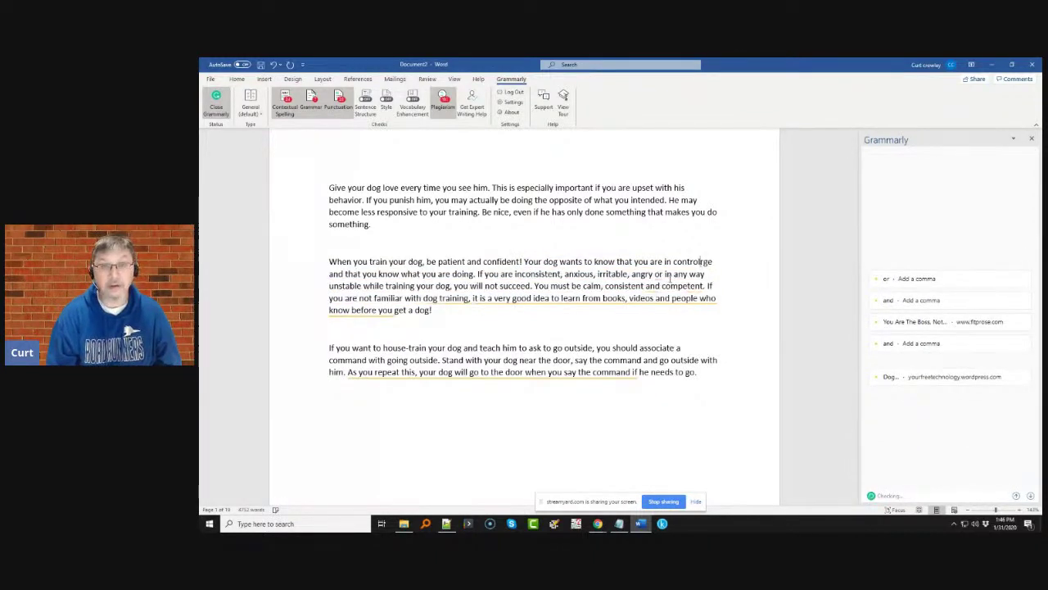
key(Delete)
key(Delete)
key(Delete)
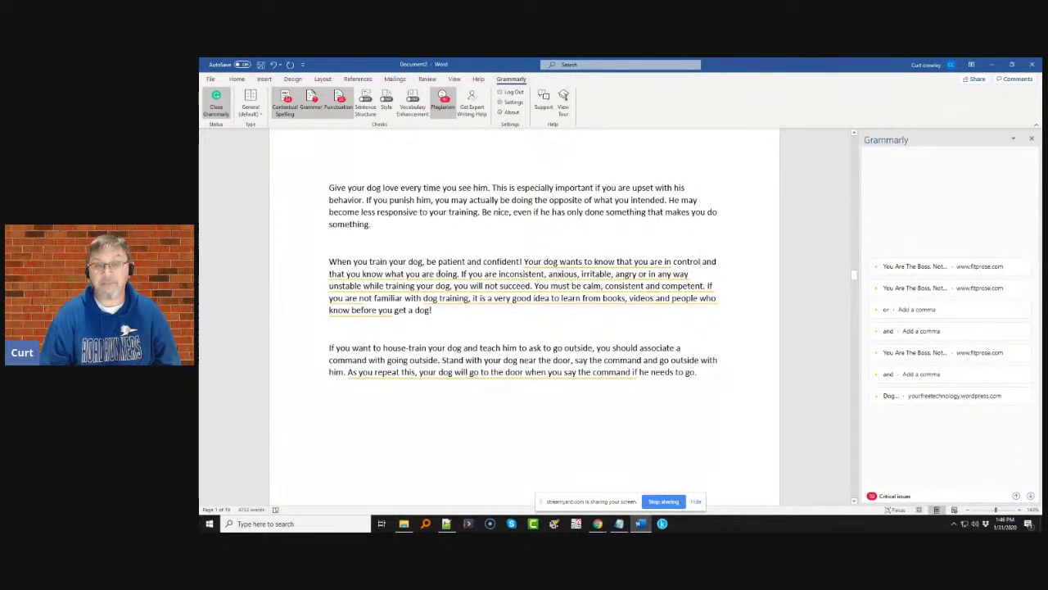
double_click(447, 273)
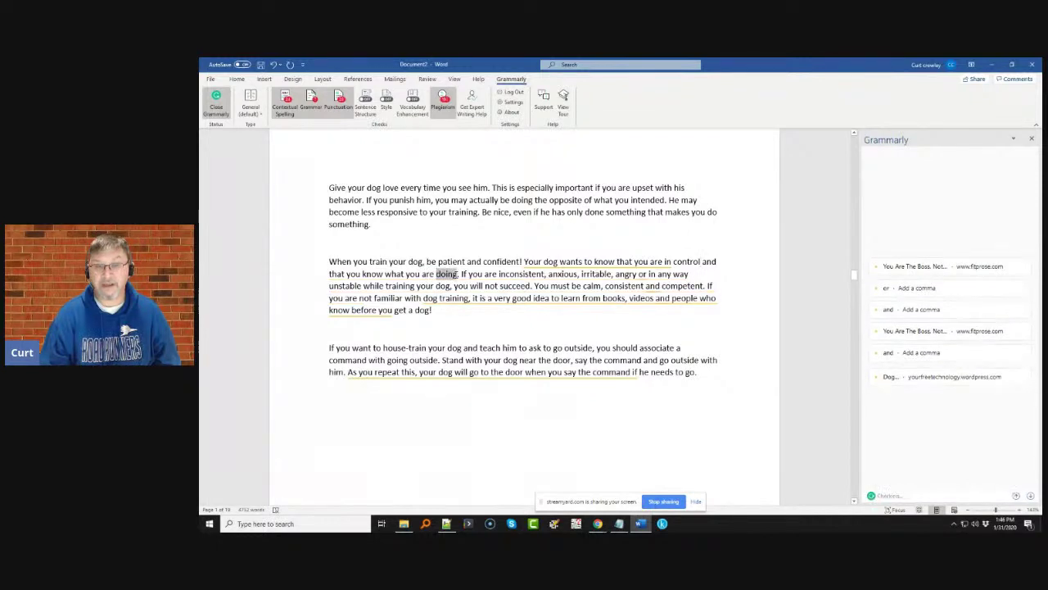
text(capable of training)
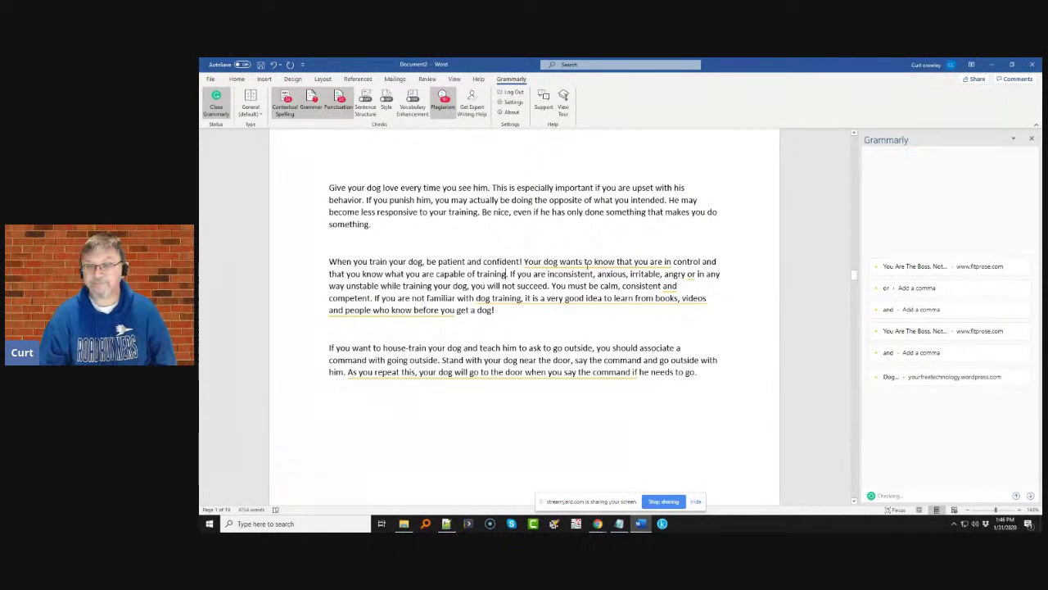
- Dismiss the You Are The Boss, Not The Dog flag and change 'angry' to 'upset'
click(586, 262)
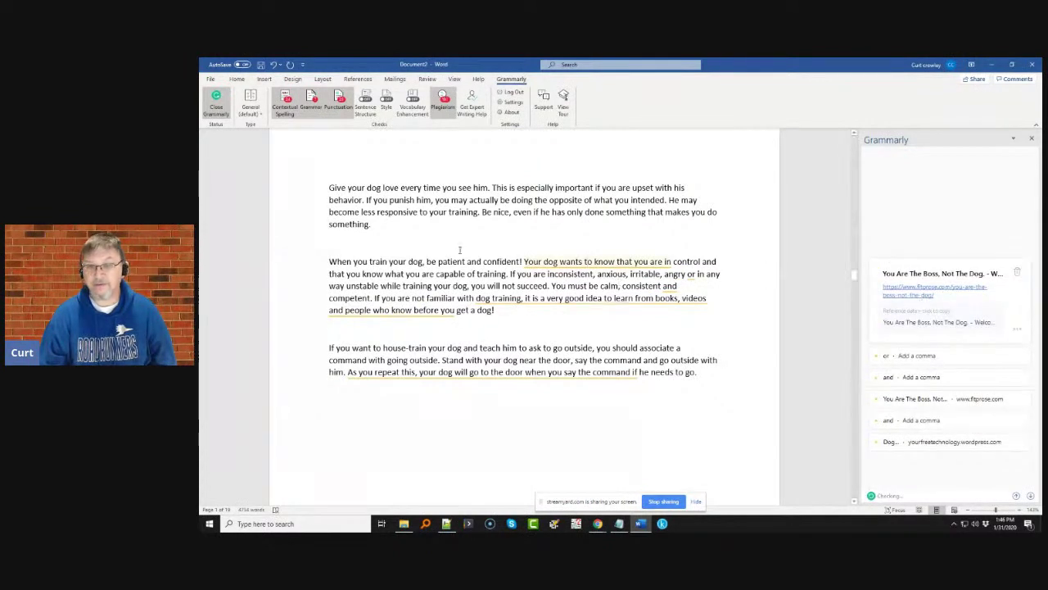
click(1019, 272)
click(631, 273)
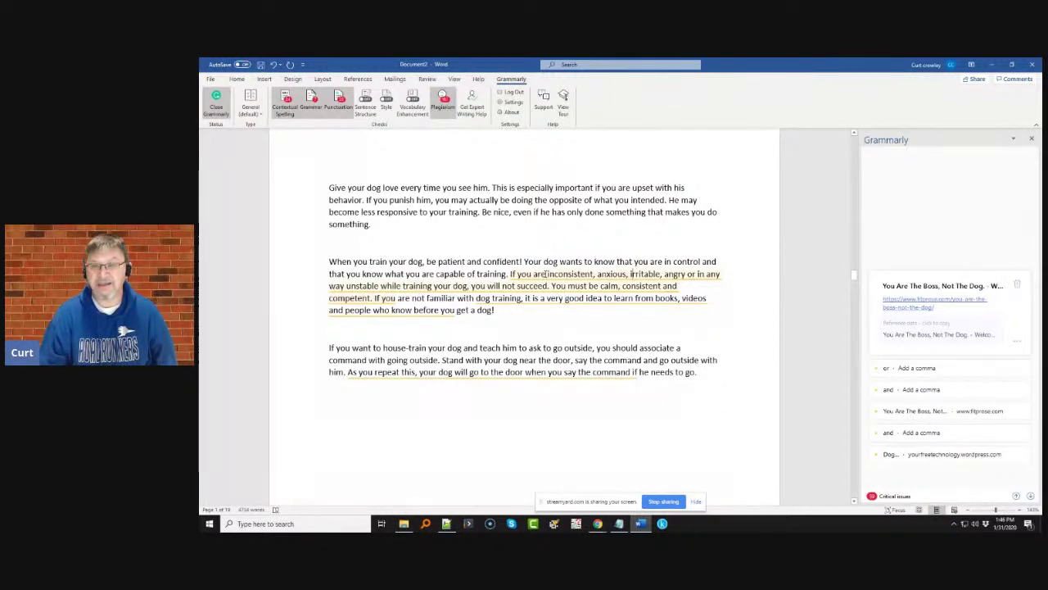
drag(546, 274, 614, 275)
click(611, 274)
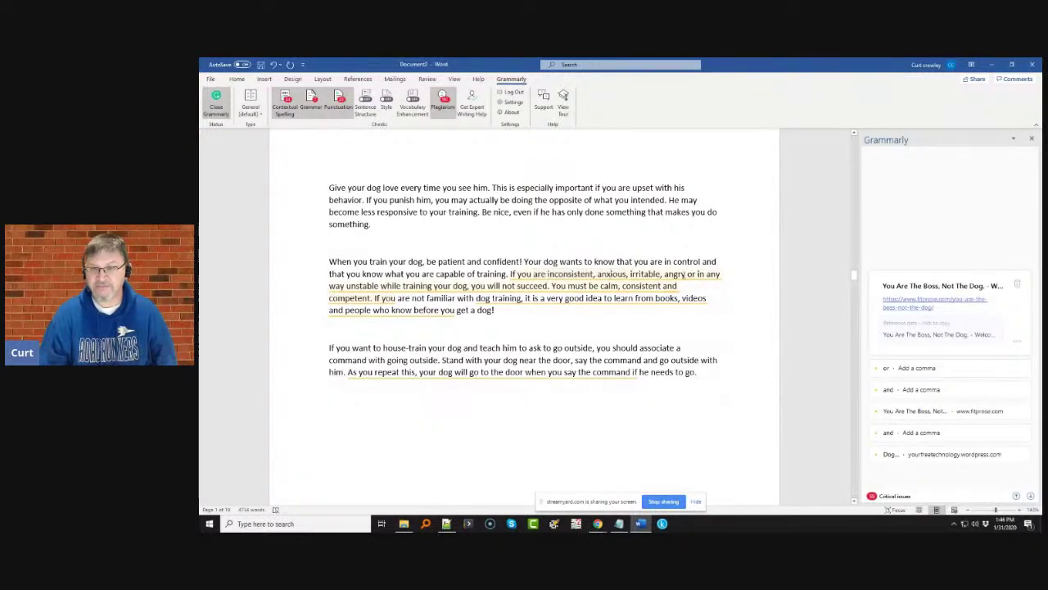
click(687, 275)
key(BackSpace)
key(BackSpace)
key(BackSpace)
key(BackSpace)
key(BackSpace)
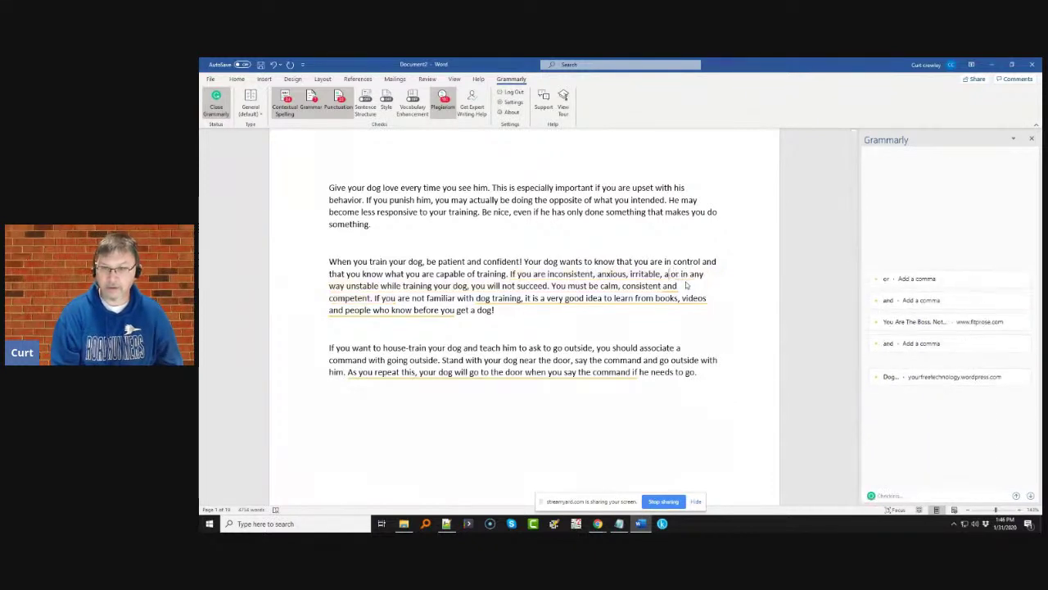
text(upset)
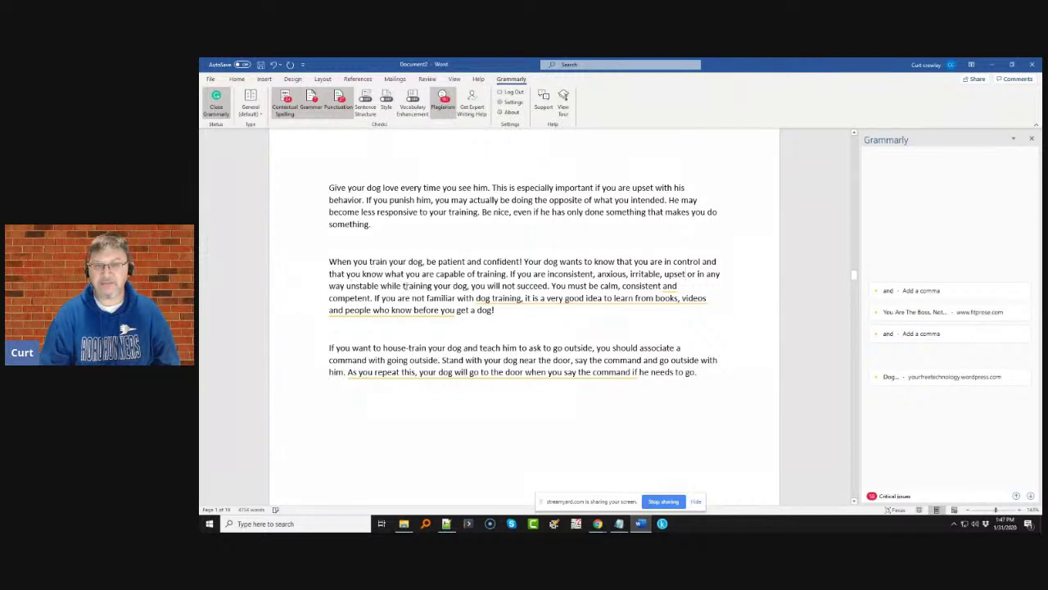
- Add commas after 'consistent' and 'videos' and dismiss the paragraph's remaining plagiarism flags
click(509, 303)
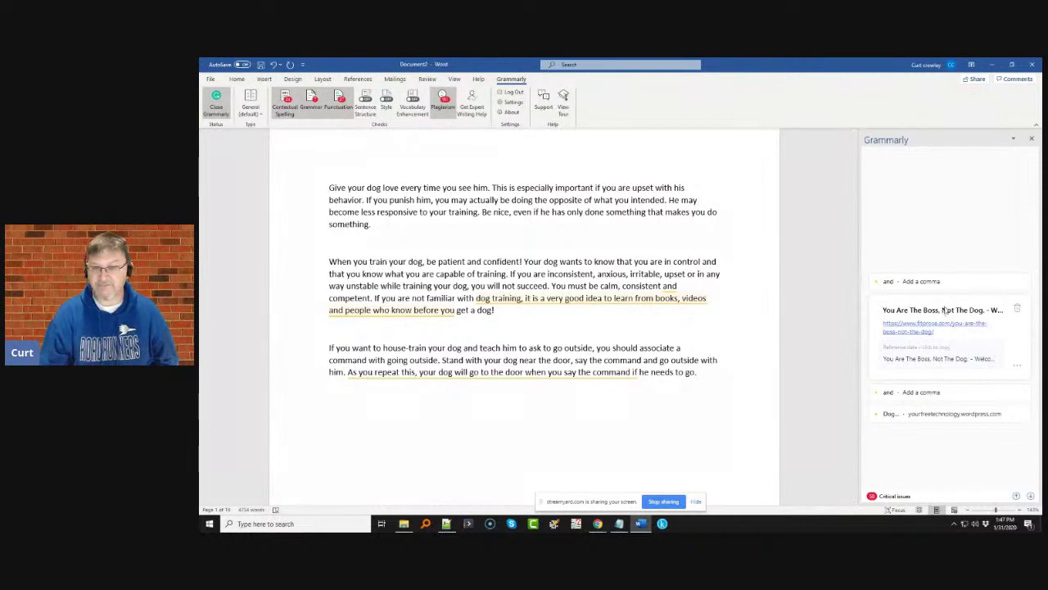
click(1017, 309)
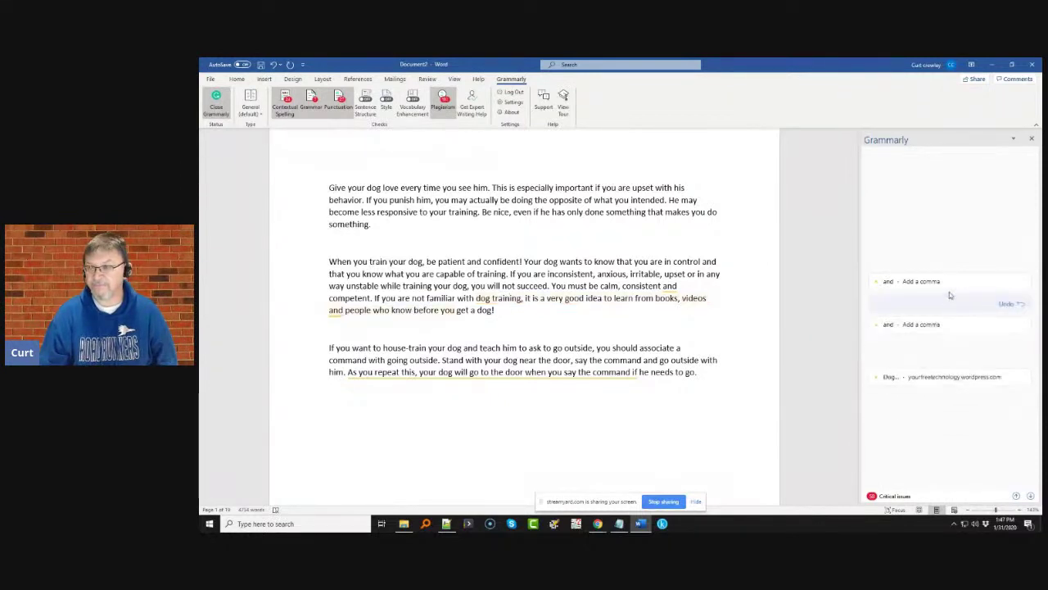
click(934, 293)
click(895, 291)
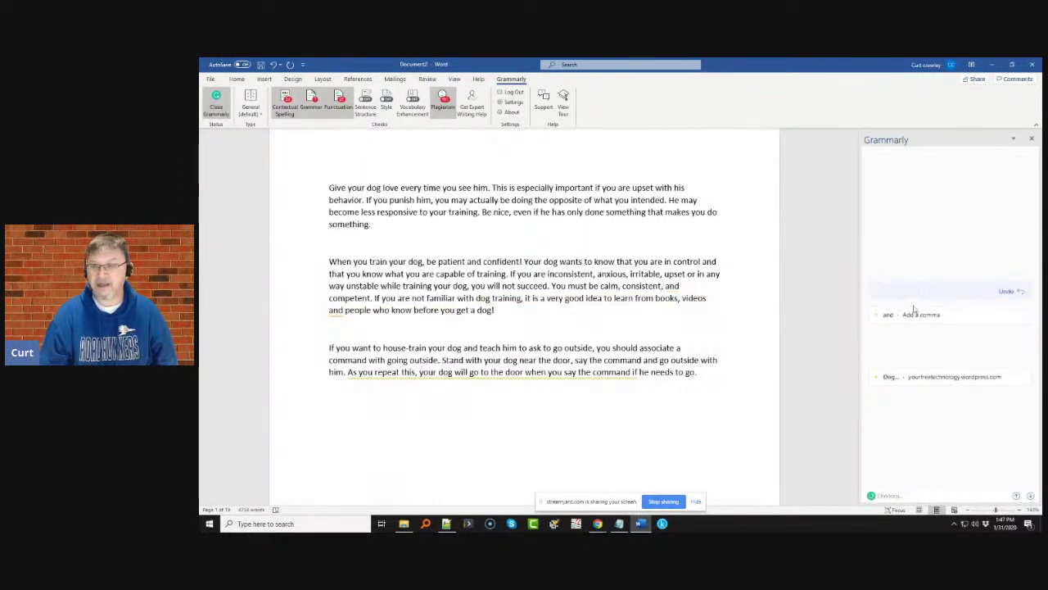
click(913, 314)
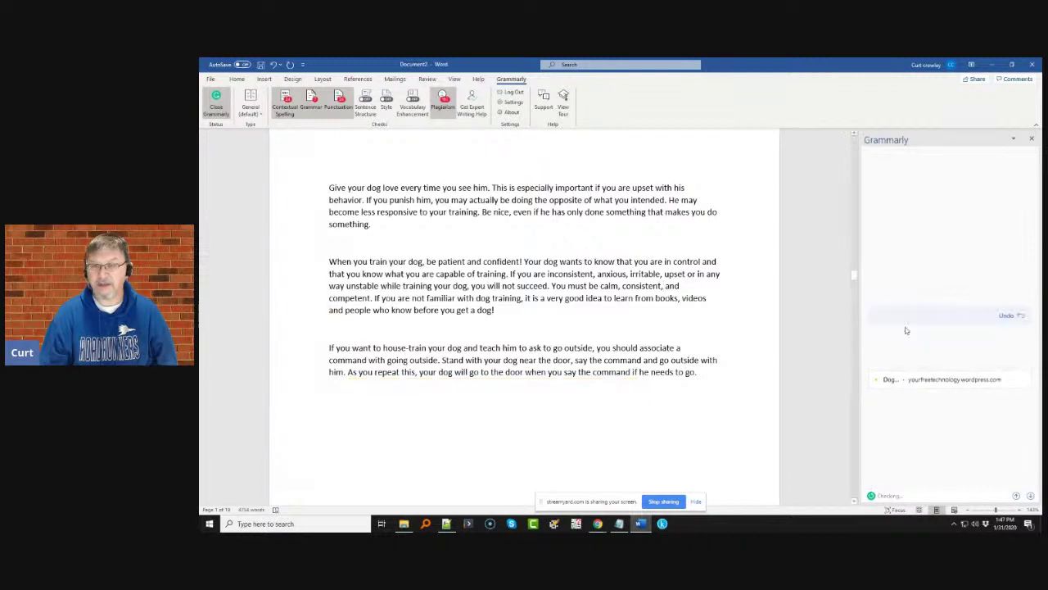
click(896, 328)
click(923, 387)
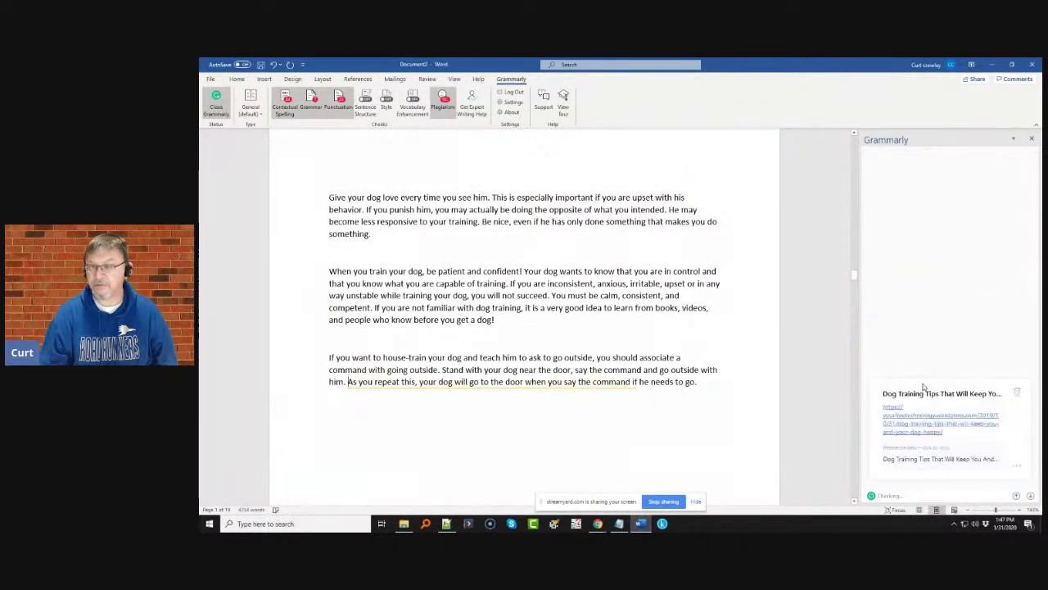
click(1017, 394)
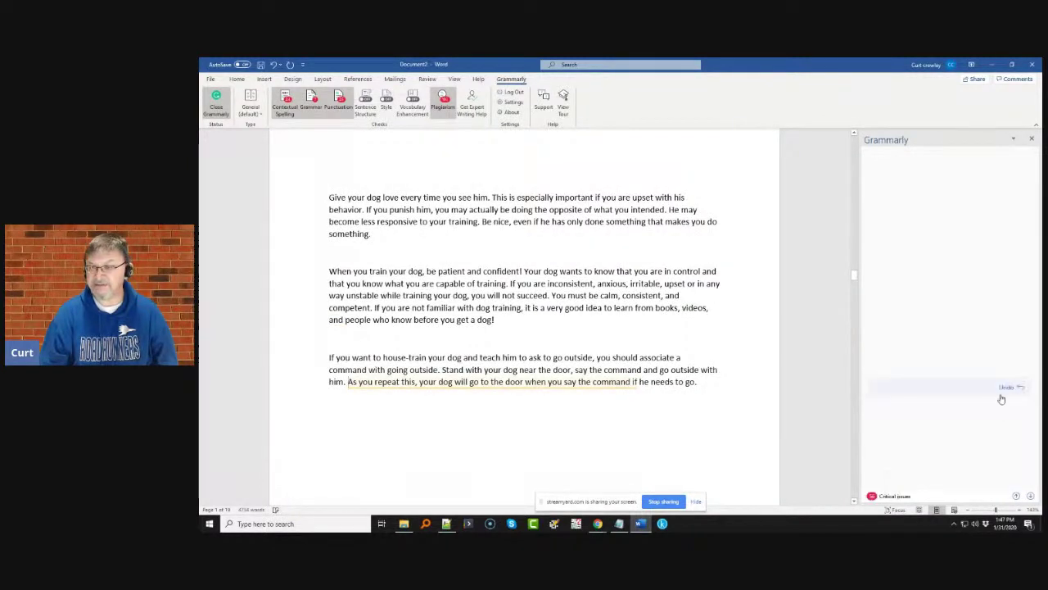
- On the next page, change 'times' to 'time' and 'one' to 'ones', dismissing the ACD Training and Pets Dogs Tips flags
scroll(784, 349, down, 2)
scroll(784, 349, down, 6)
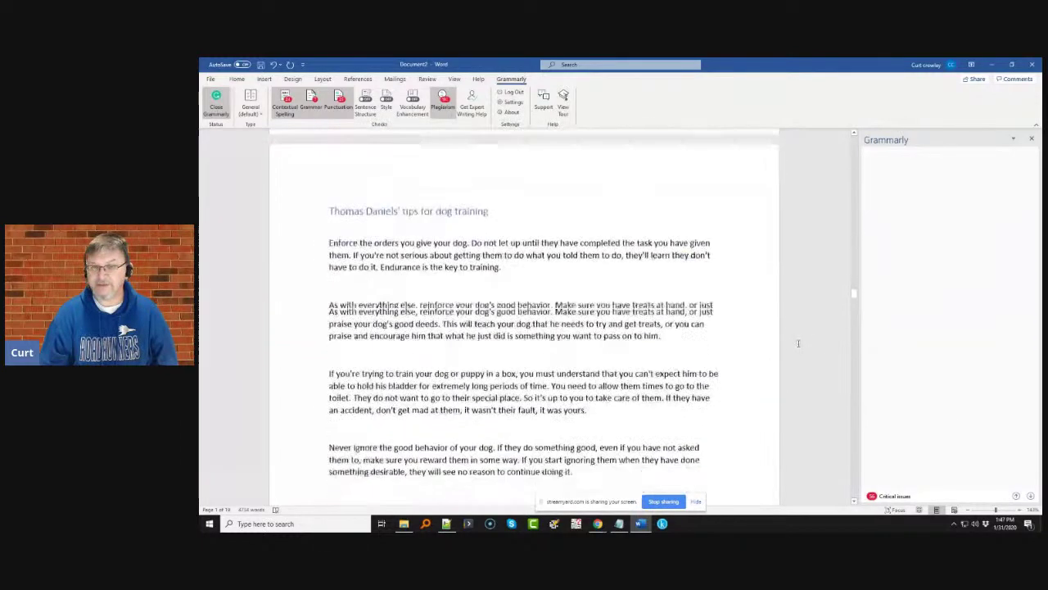
scroll(798, 343, down, 3)
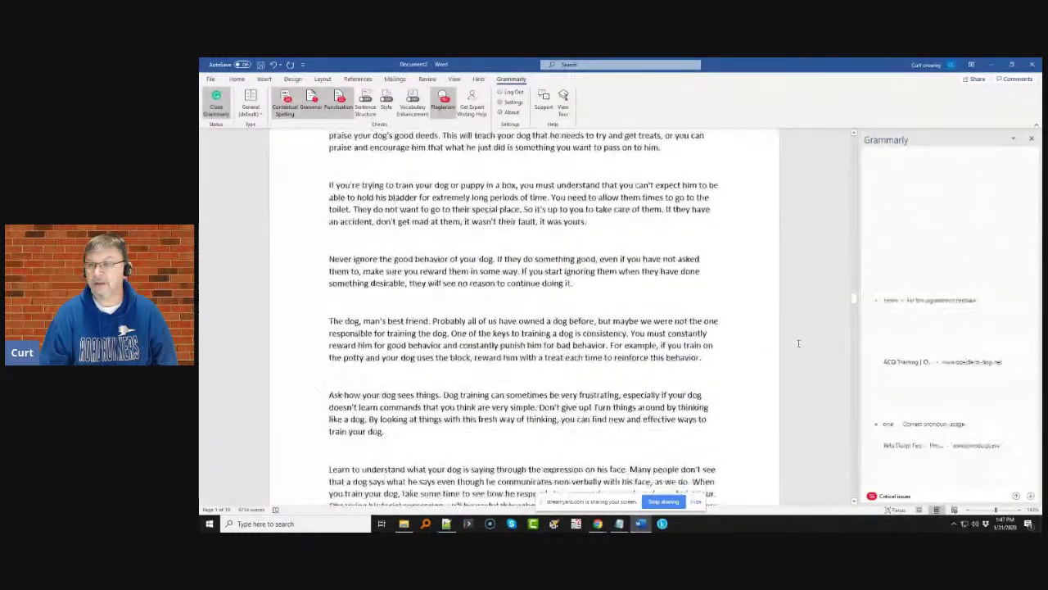
click(963, 206)
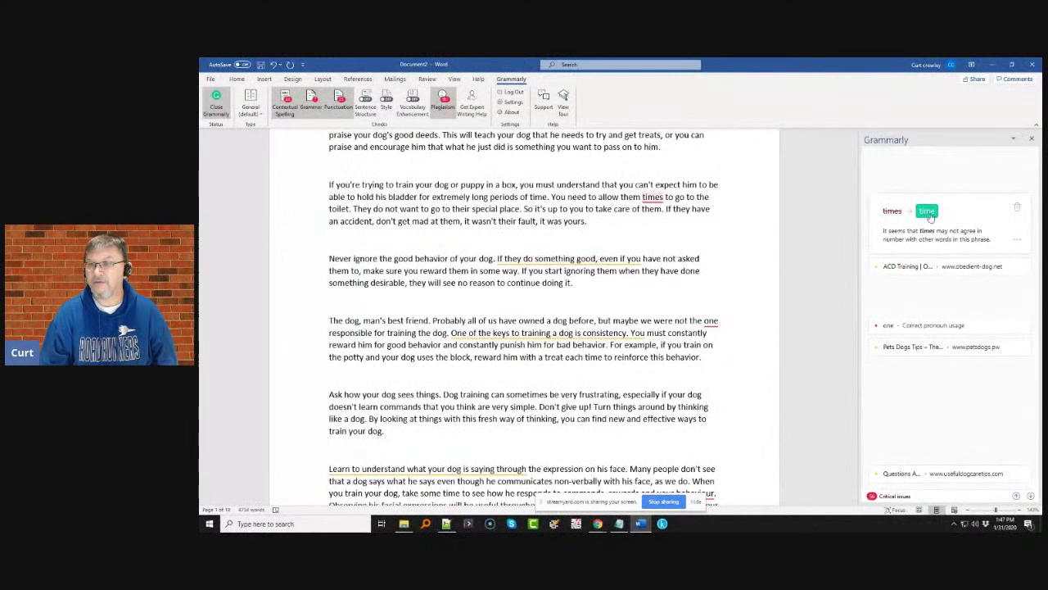
click(925, 214)
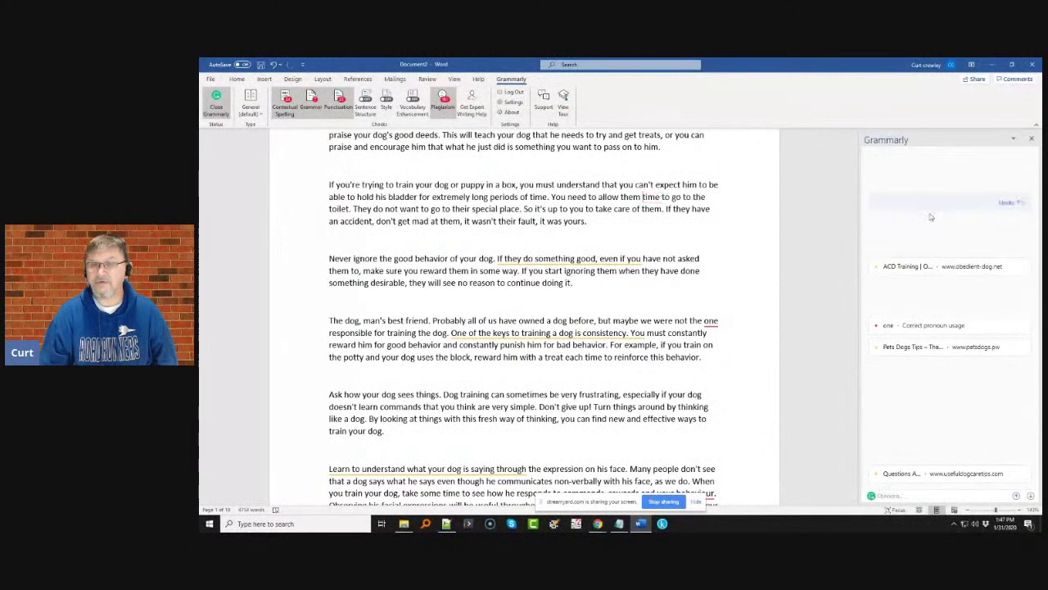
click(953, 270)
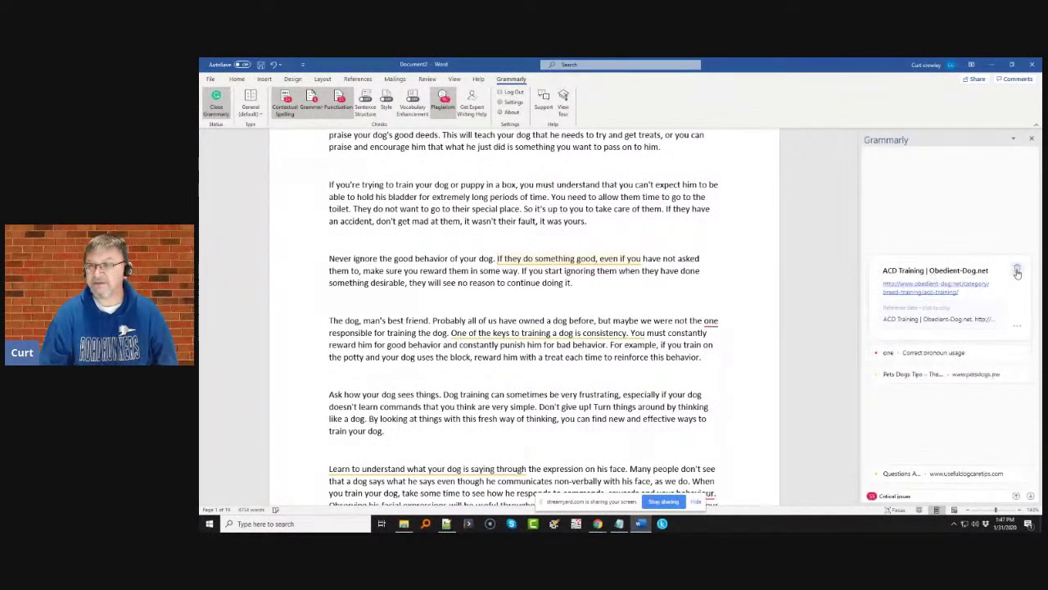
click(931, 329)
click(929, 336)
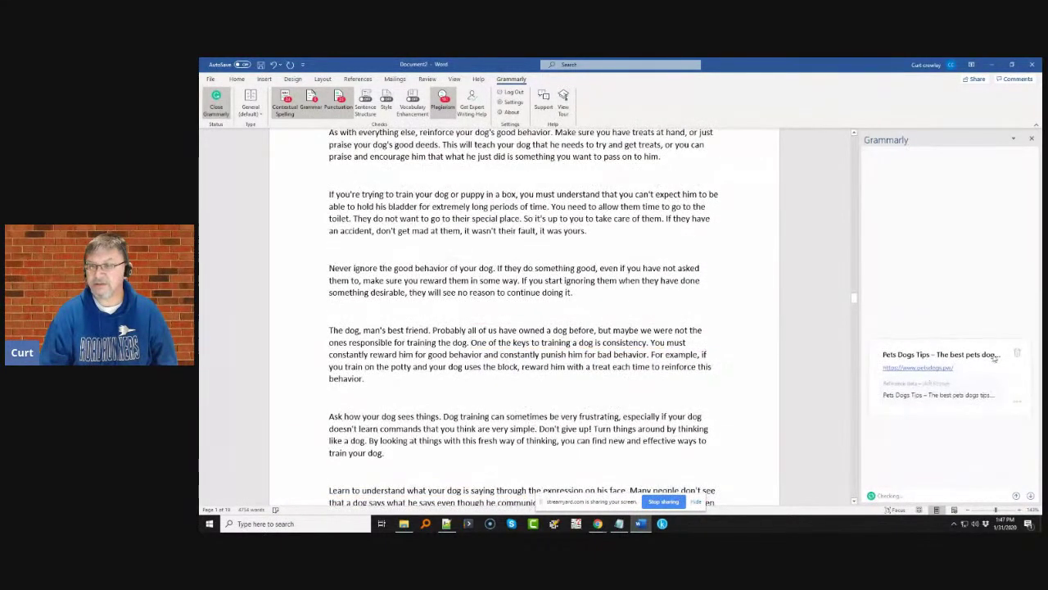
click(1014, 355)
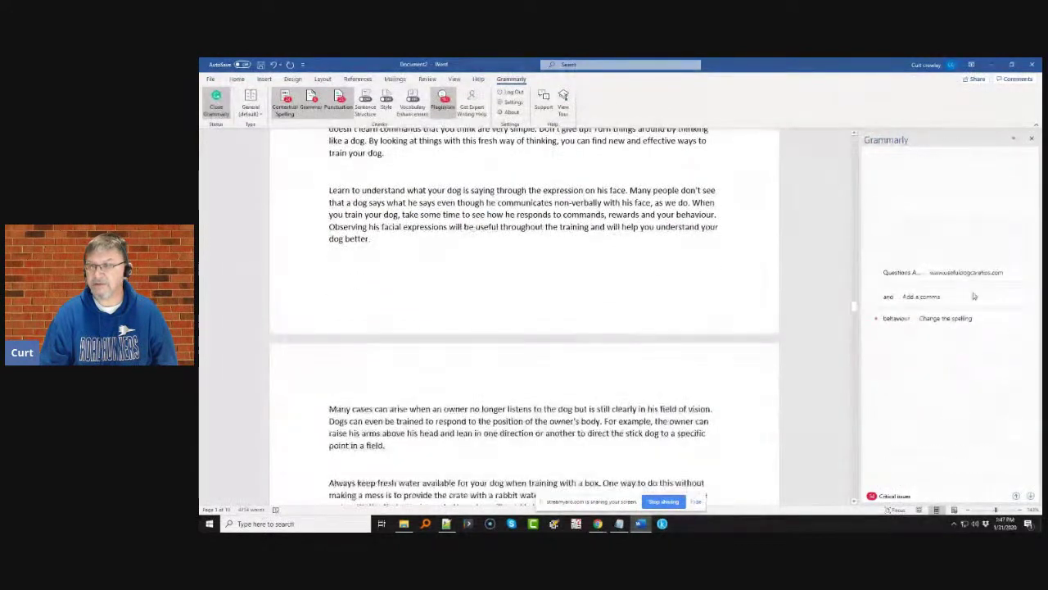
- Dismiss the Questions About Dog Training flag, add a comma after 'rewards', and change behaviour to behavior
click(976, 202)
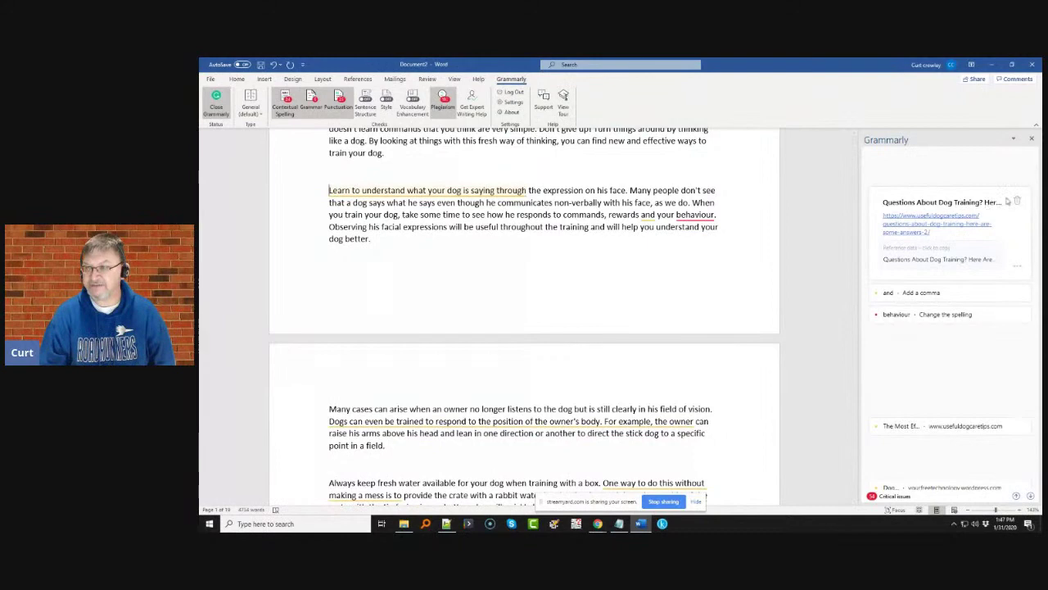
click(1017, 200)
click(942, 221)
click(897, 227)
click(967, 246)
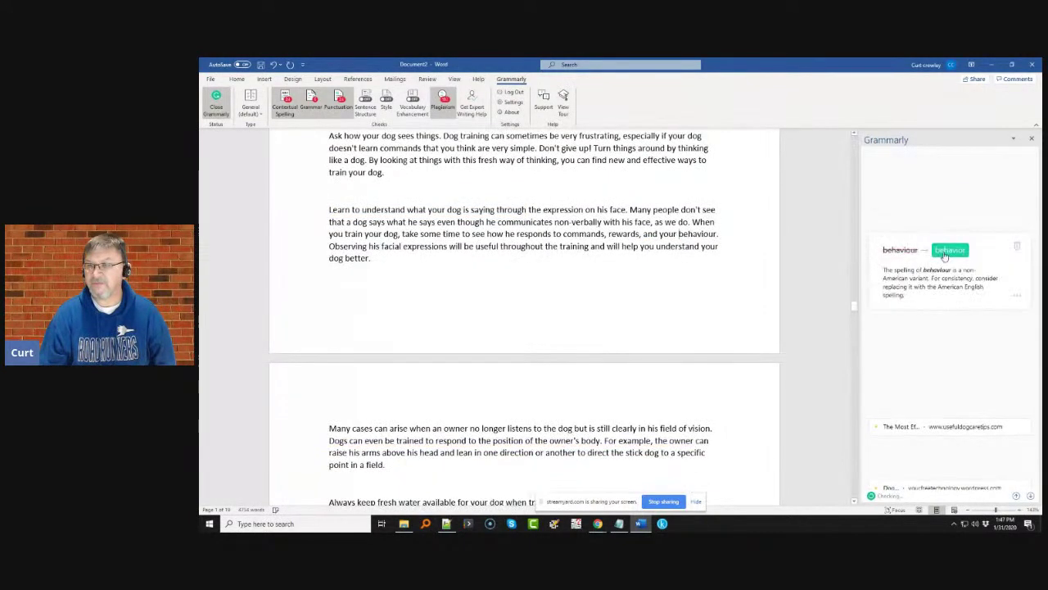
click(950, 250)
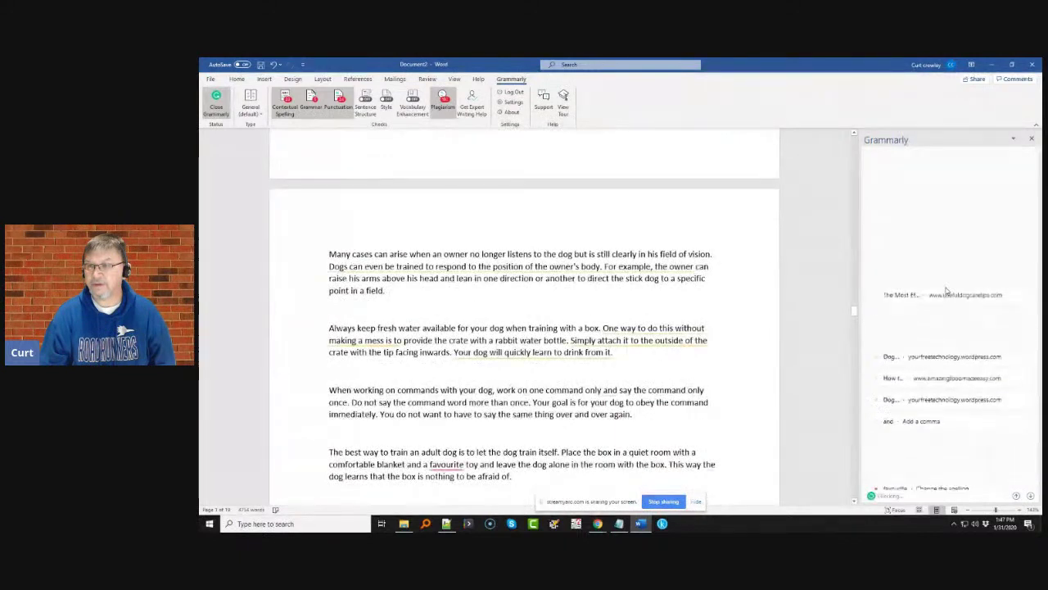
- Dismiss the plagiarism flags on the water-bottle, Dog Training Tips and sous vide bags passages
click(939, 277)
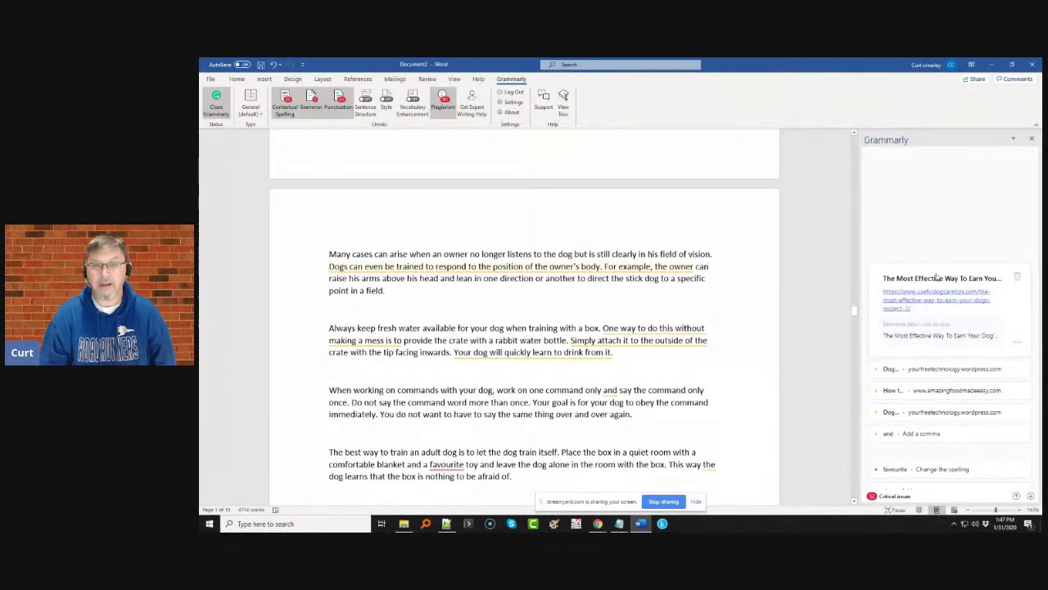
click(1017, 276)
click(960, 334)
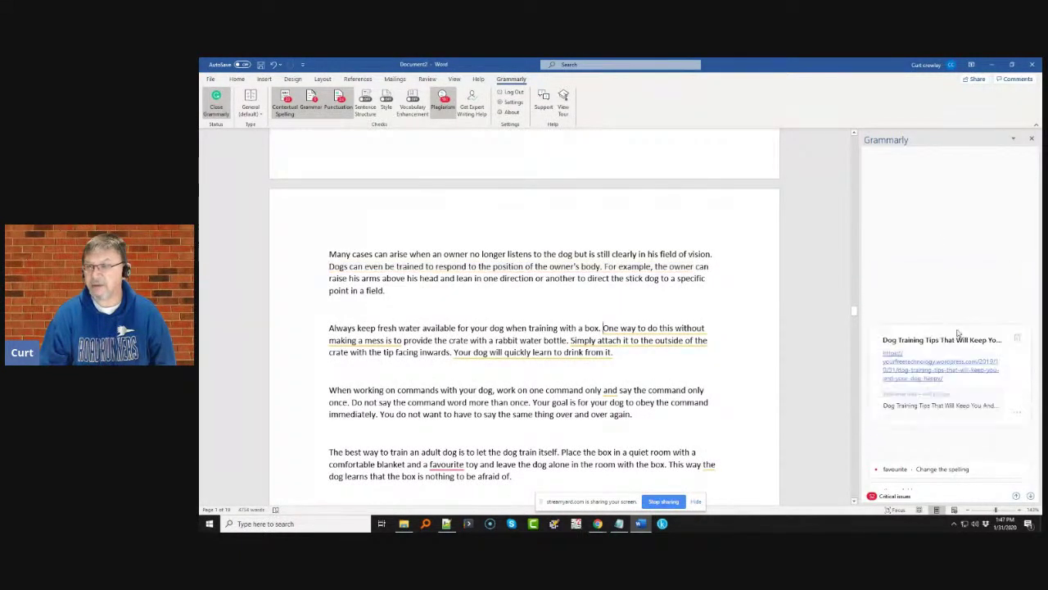
click(1017, 339)
click(1002, 365)
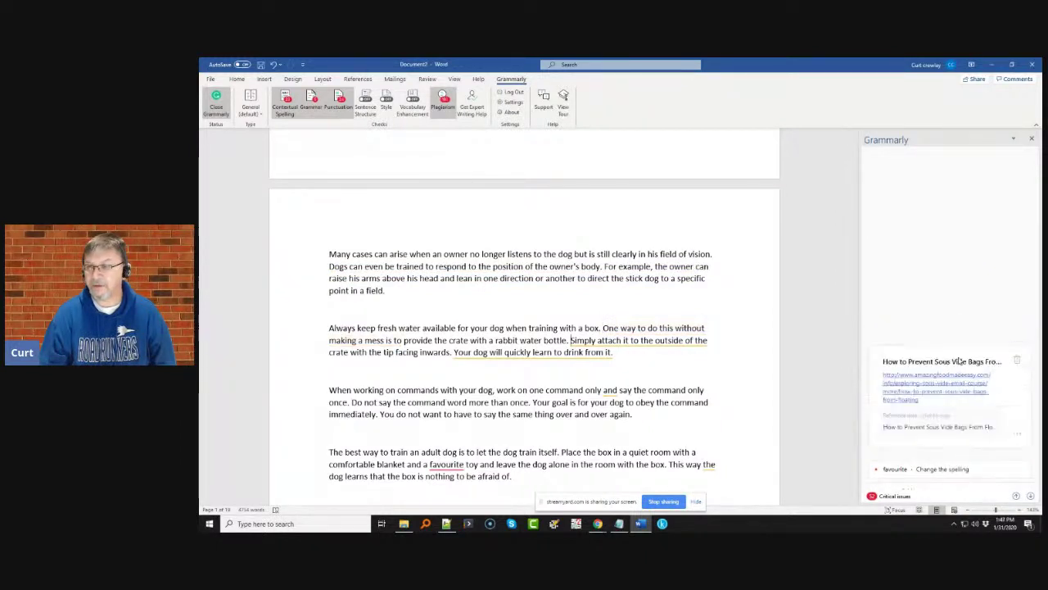
click(1017, 361)
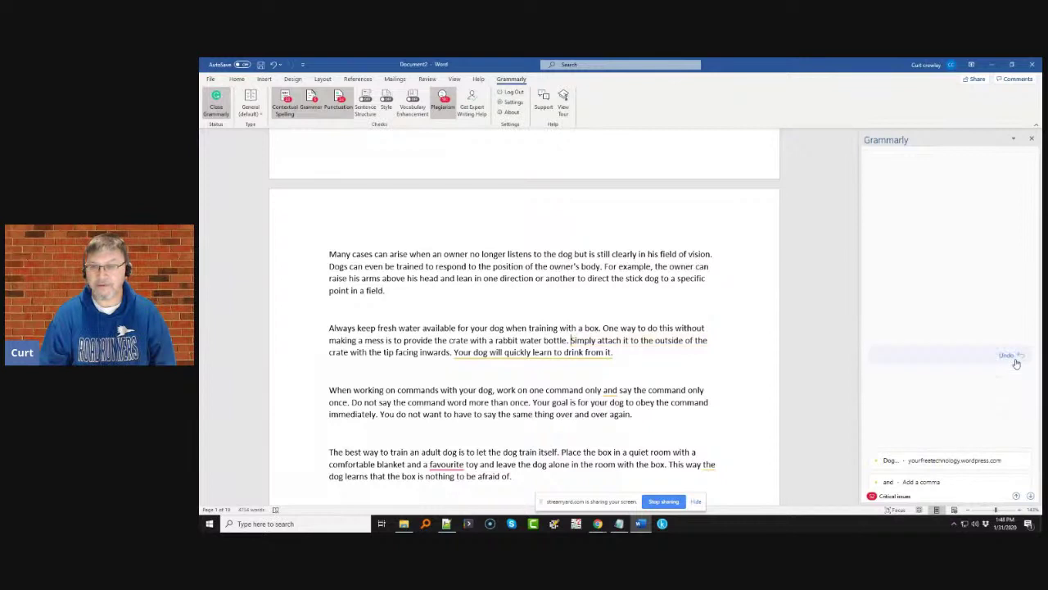
click(962, 366)
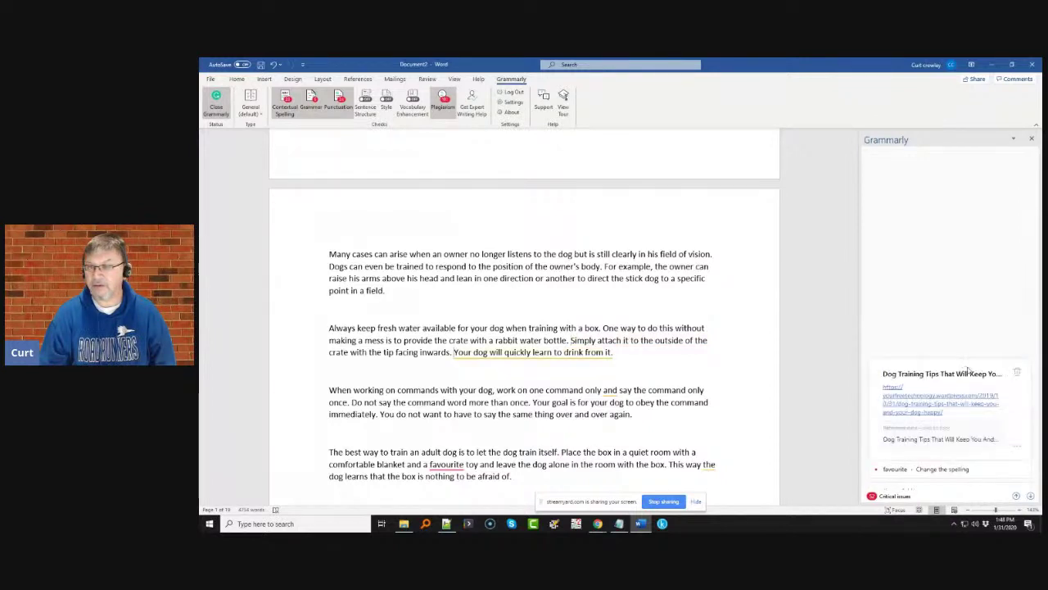
click(1017, 372)
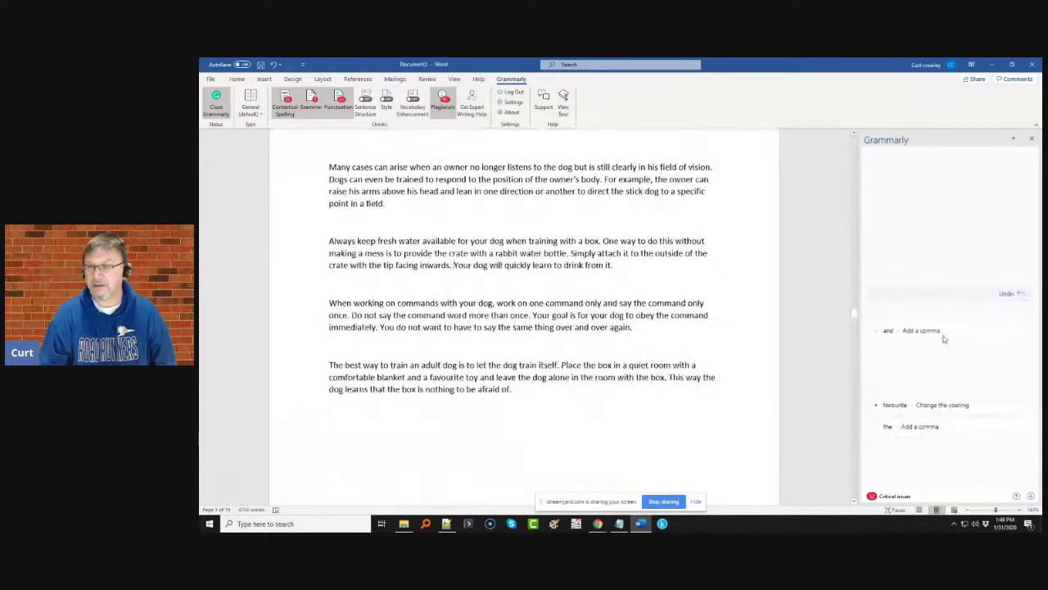
- Add commas after 'only', 'This way' and 'paths', and change favourite to favorite
click(940, 319)
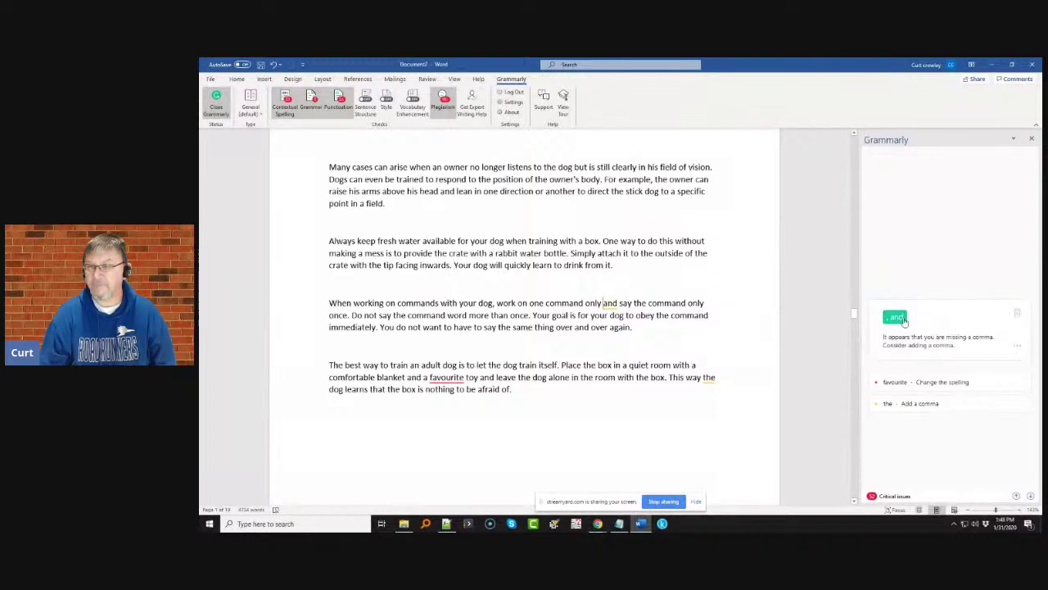
click(895, 317)
click(948, 382)
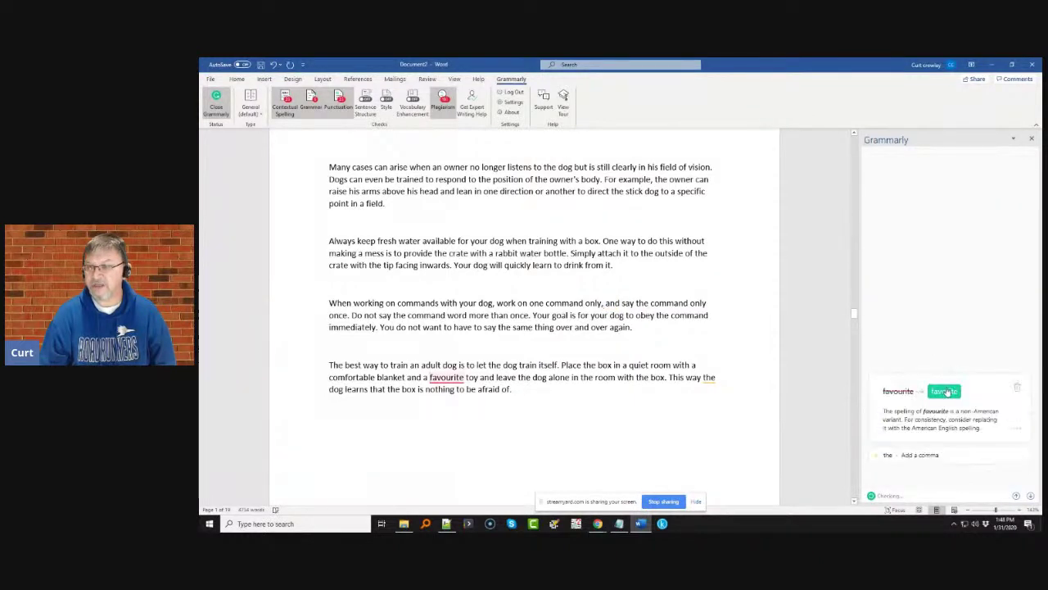
click(937, 390)
click(942, 405)
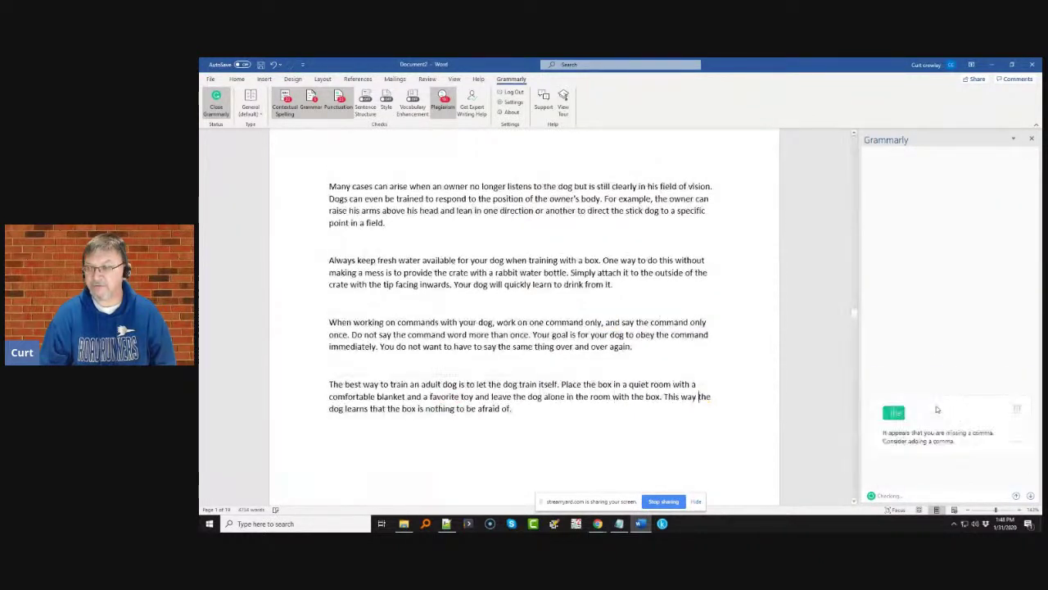
click(889, 410)
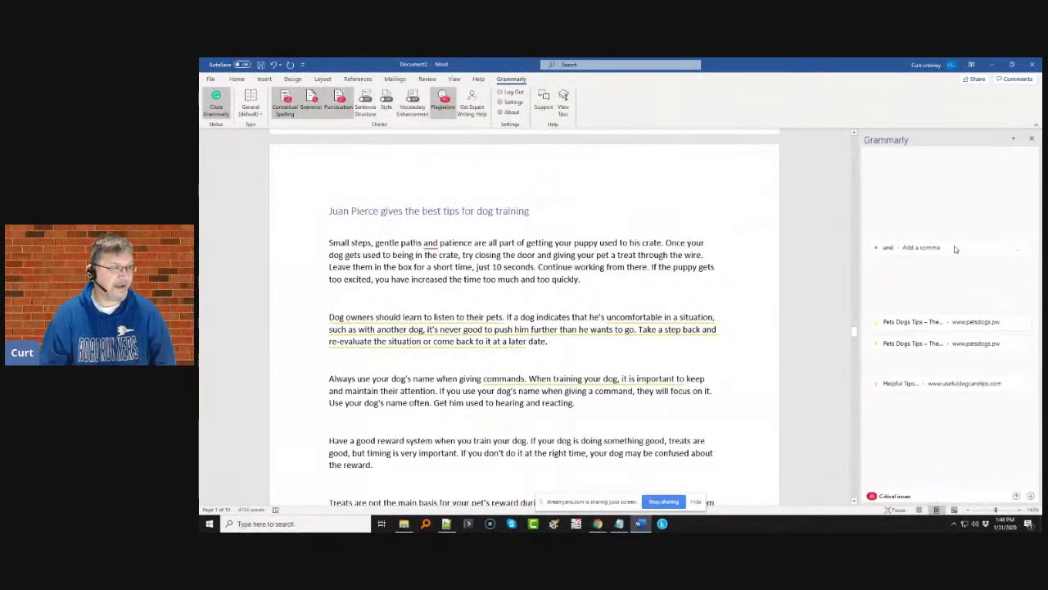
click(955, 249)
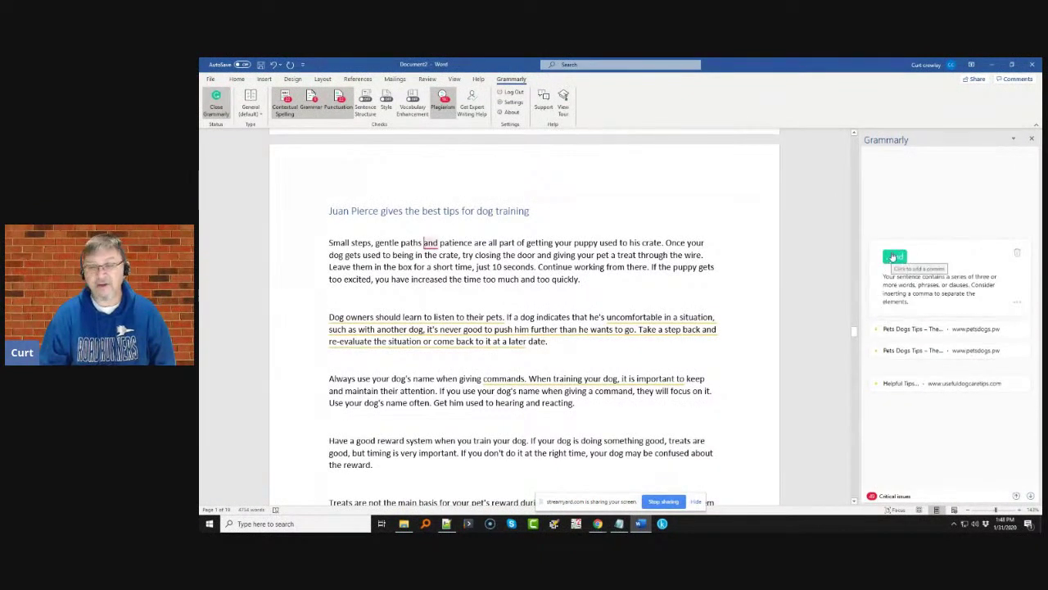
click(894, 257)
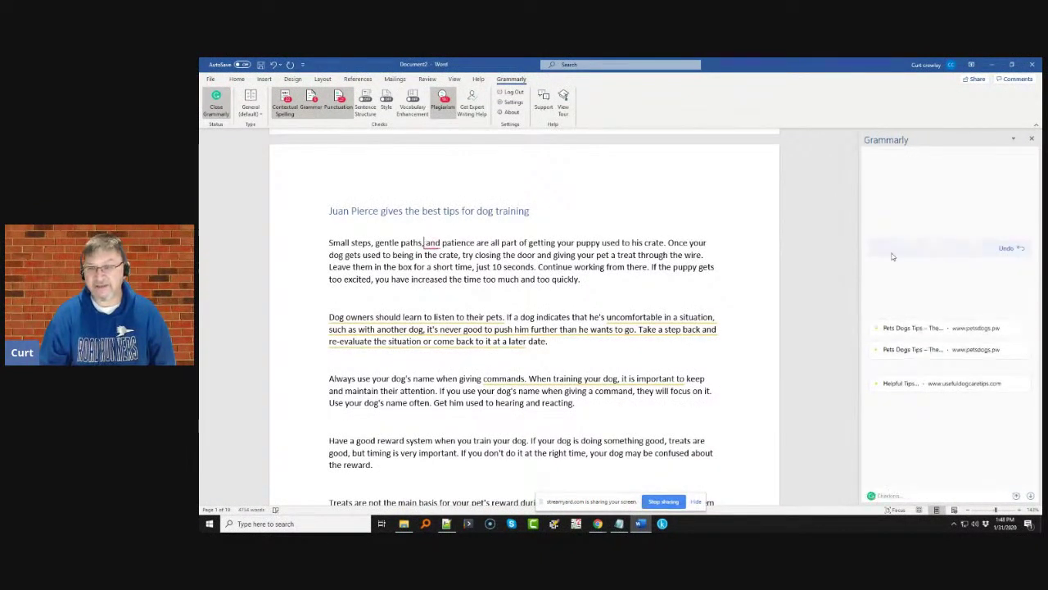
- Dismiss the first Pets Dogs Tips plagiarism flag
click(940, 324)
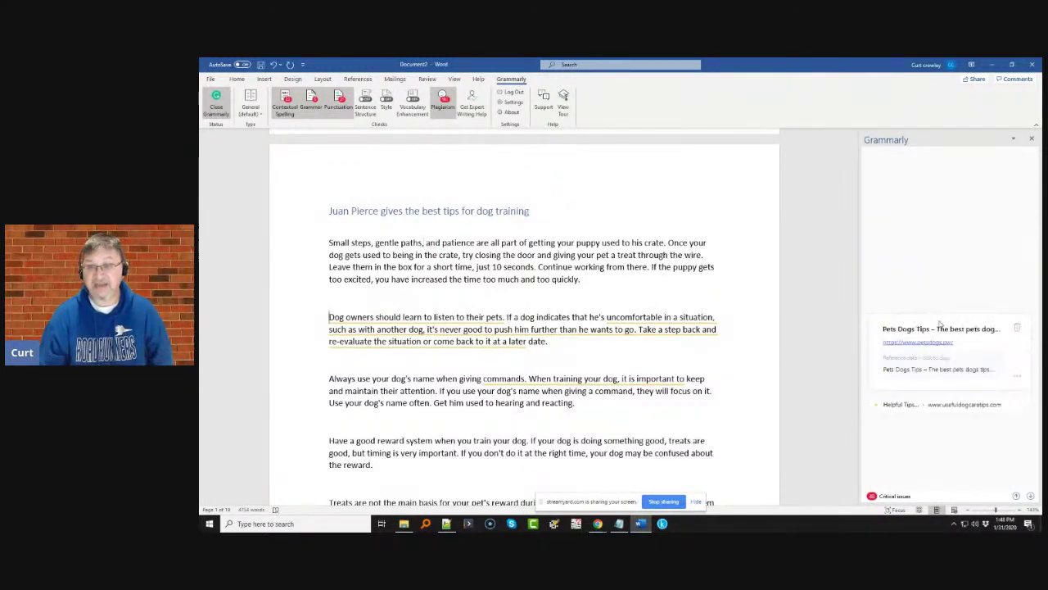
click(1017, 328)
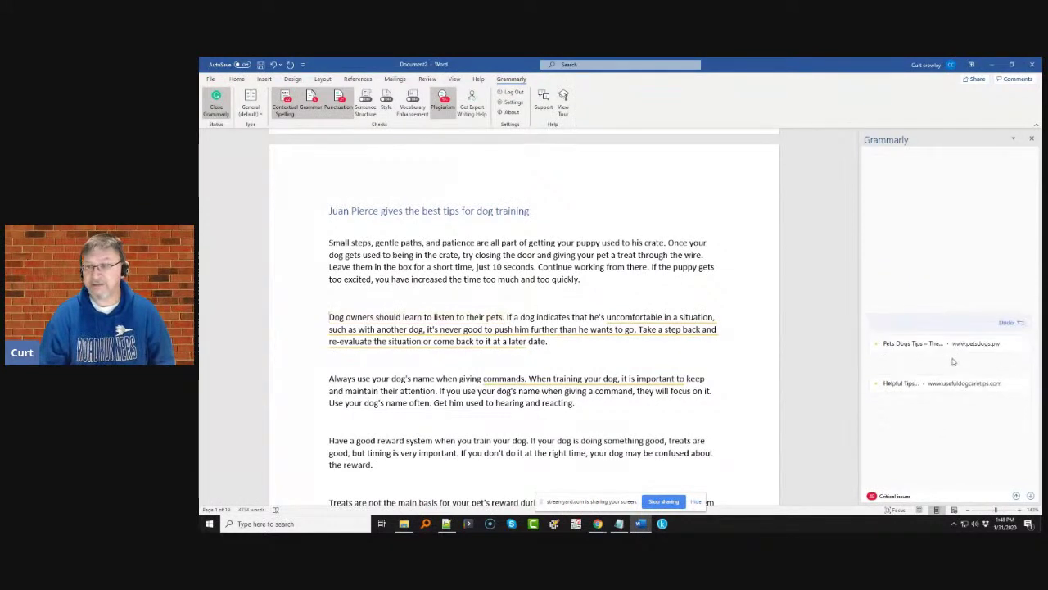
click(951, 348)
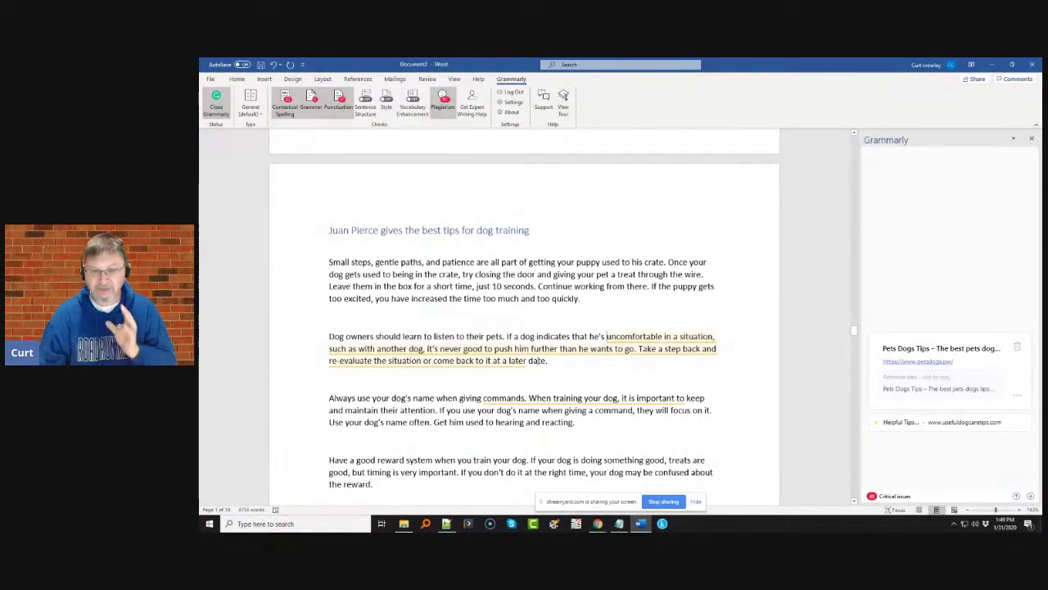
- Dismiss the Pets Dogs Tips, Helpful Tips and both Important Steps plagiarism flags
click(1017, 350)
click(971, 410)
click(1017, 409)
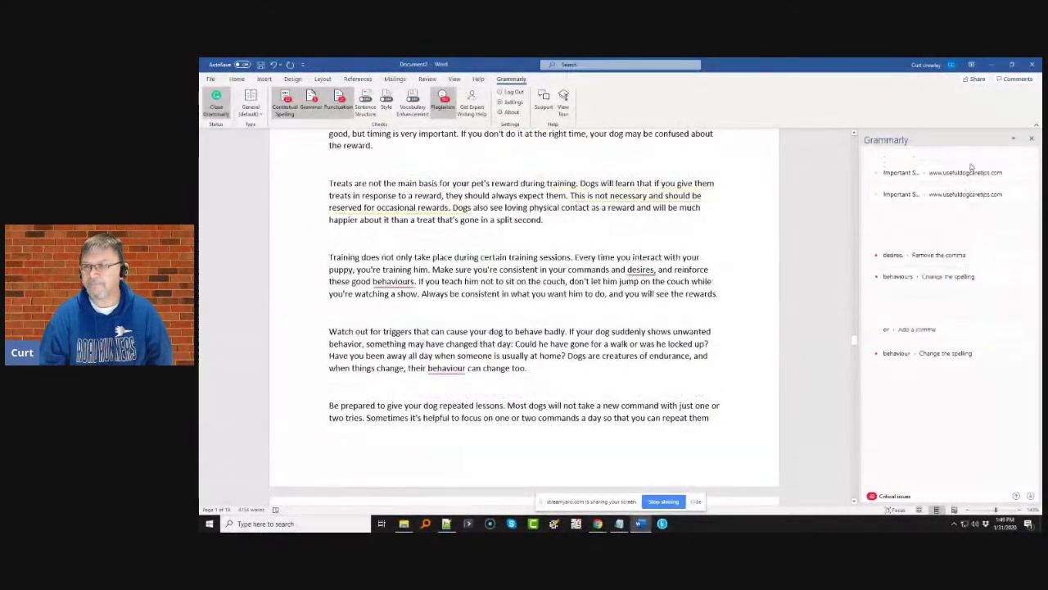
click(983, 195)
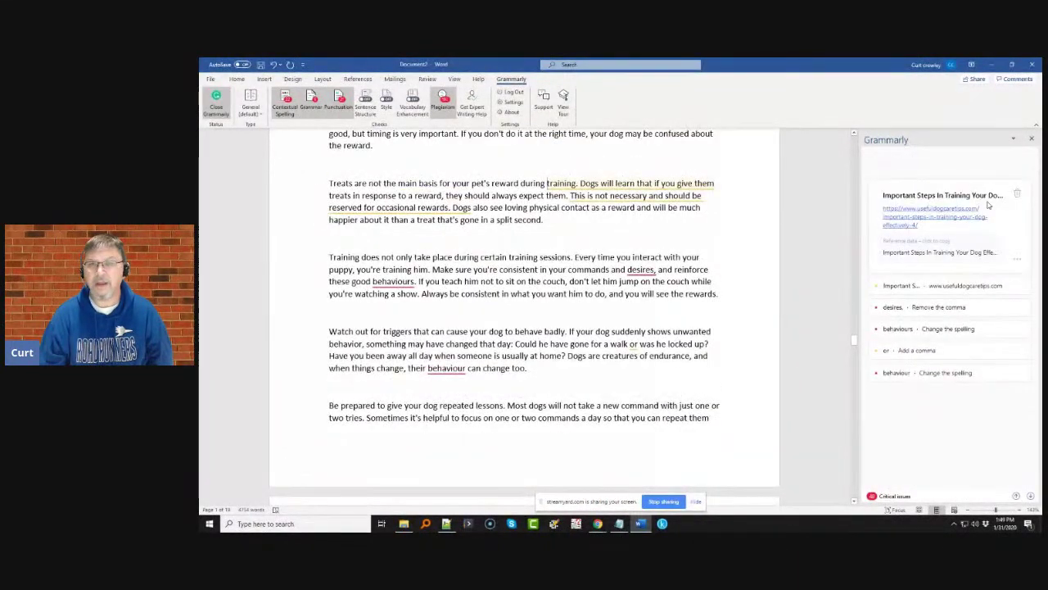
click(1017, 195)
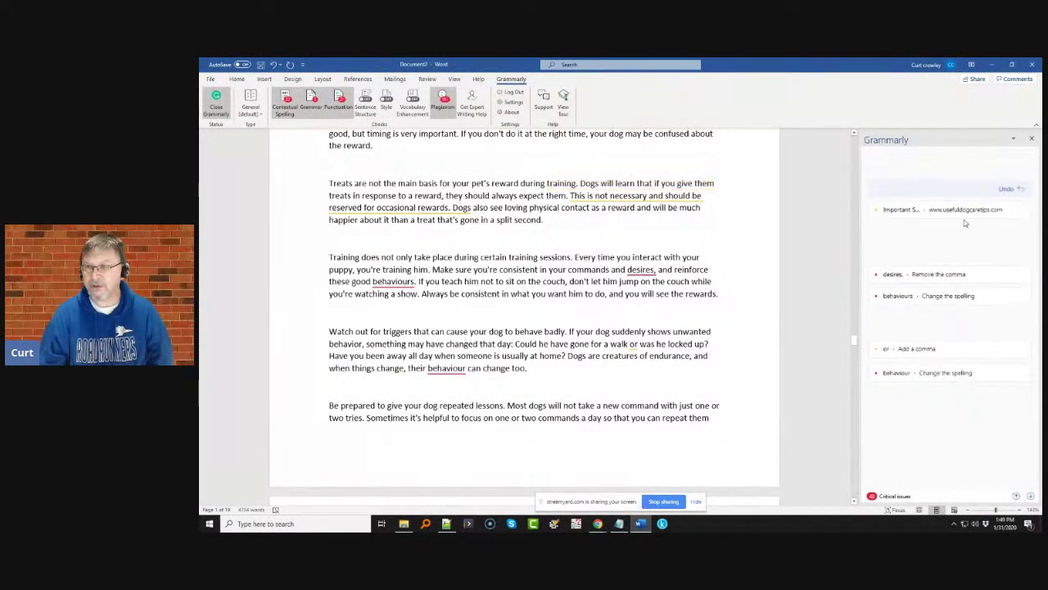
click(965, 214)
click(1015, 228)
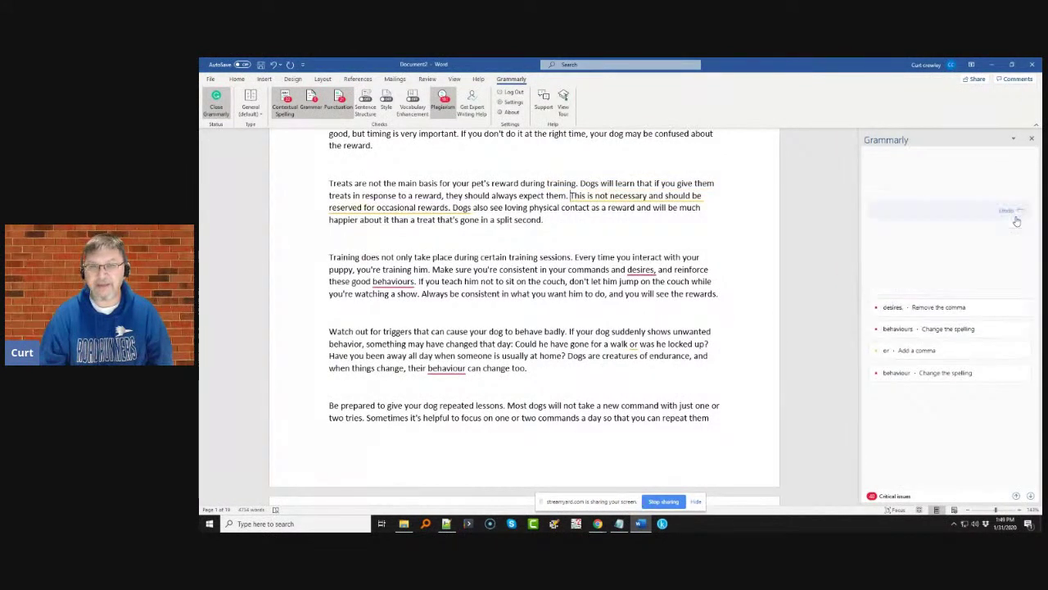
- Remove the comma after 'desires', add one after 'walk', and use behaviors and behavior spellings
click(936, 279)
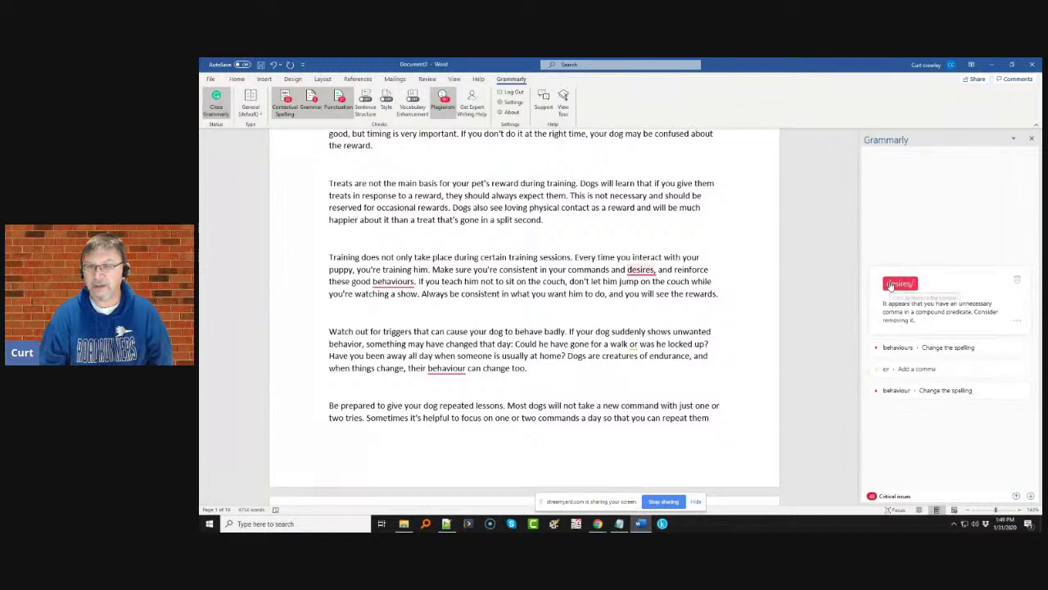
click(896, 284)
click(917, 295)
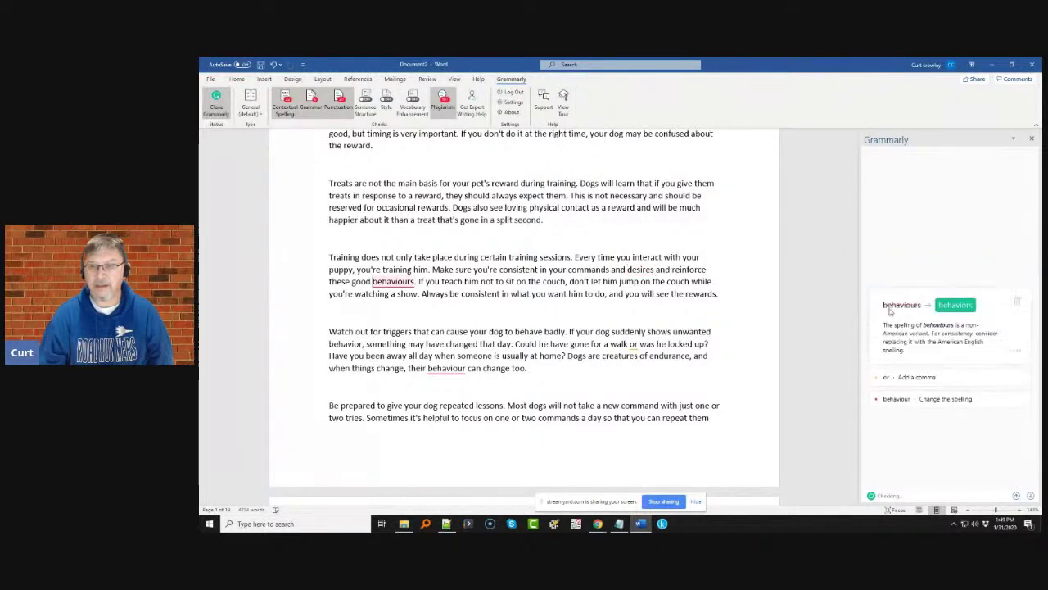
click(948, 305)
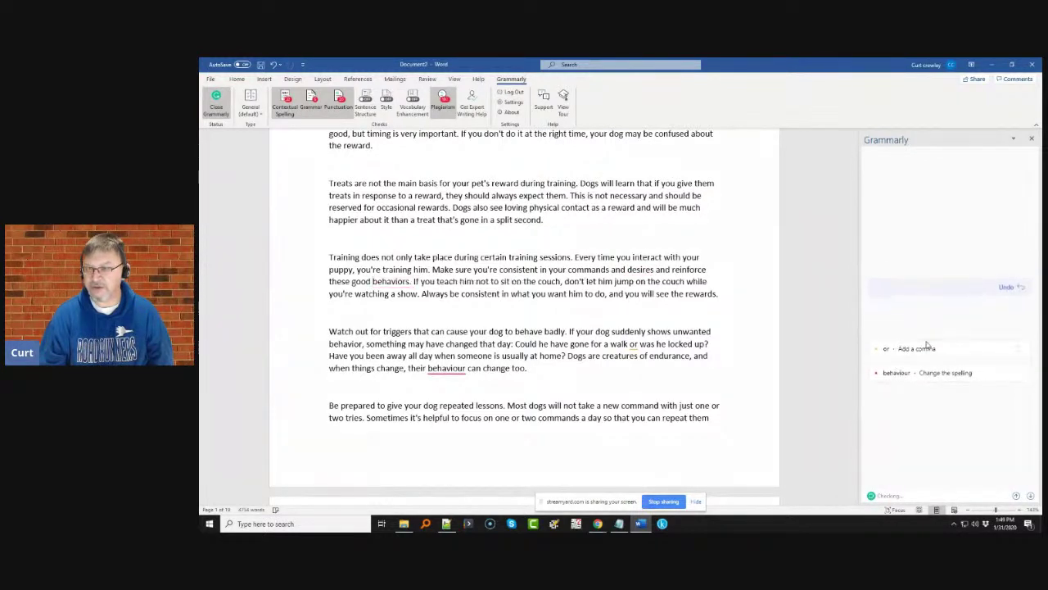
click(927, 346)
click(915, 360)
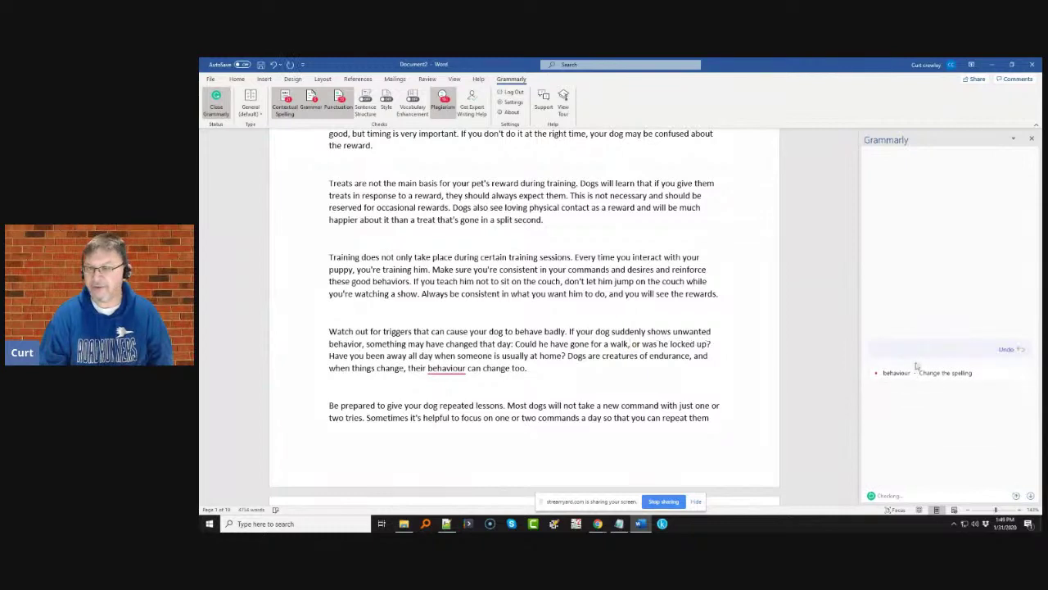
click(916, 370)
click(946, 379)
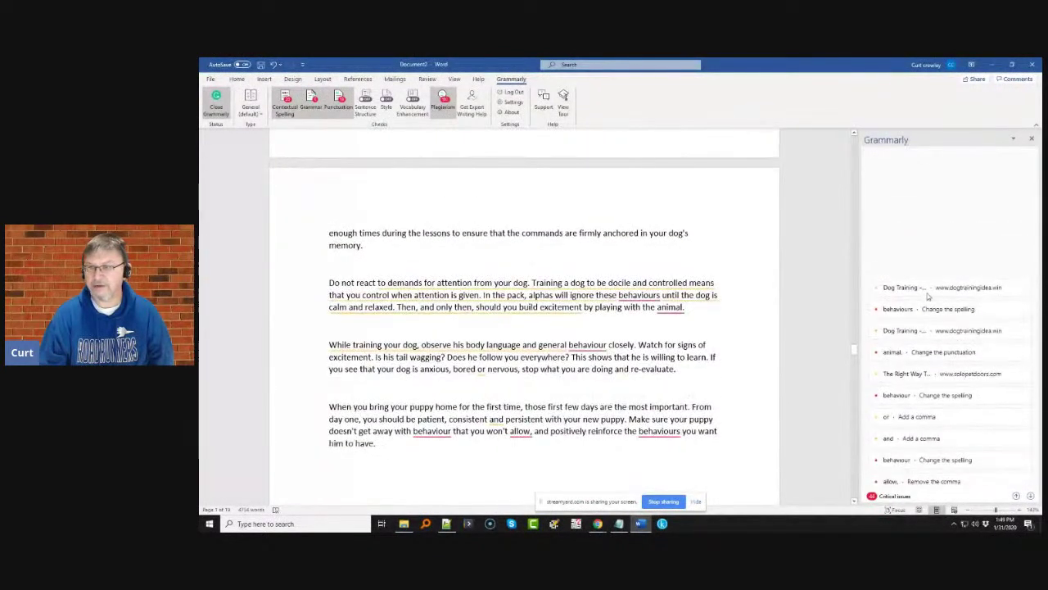
- Dismiss the Dog Training and Right Way flags, change behaviours to behaviors, and ignore the 'animal' suggestion
click(927, 296)
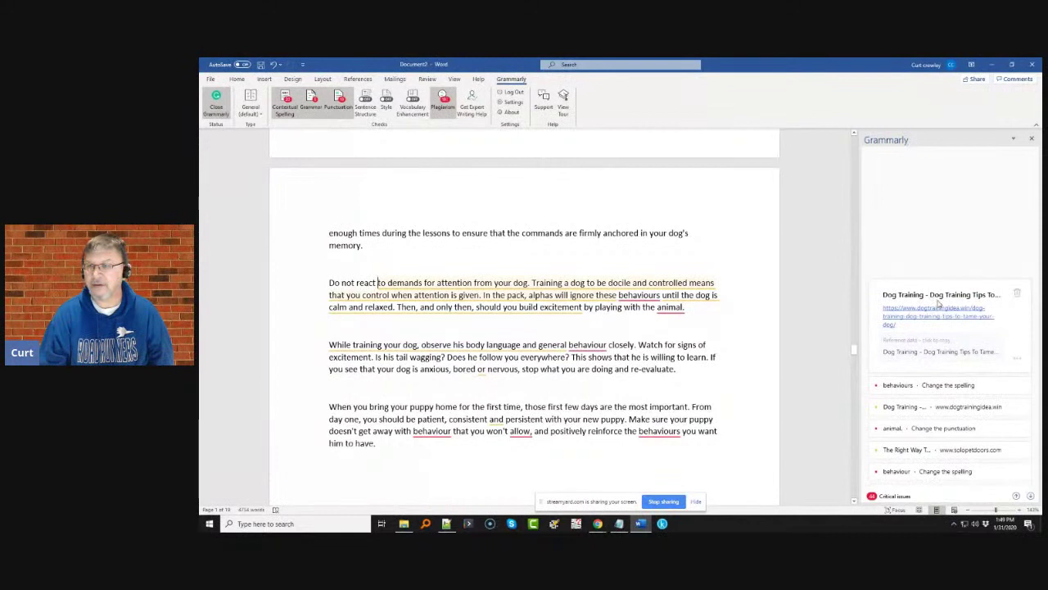
click(1018, 296)
click(942, 306)
click(951, 323)
click(942, 322)
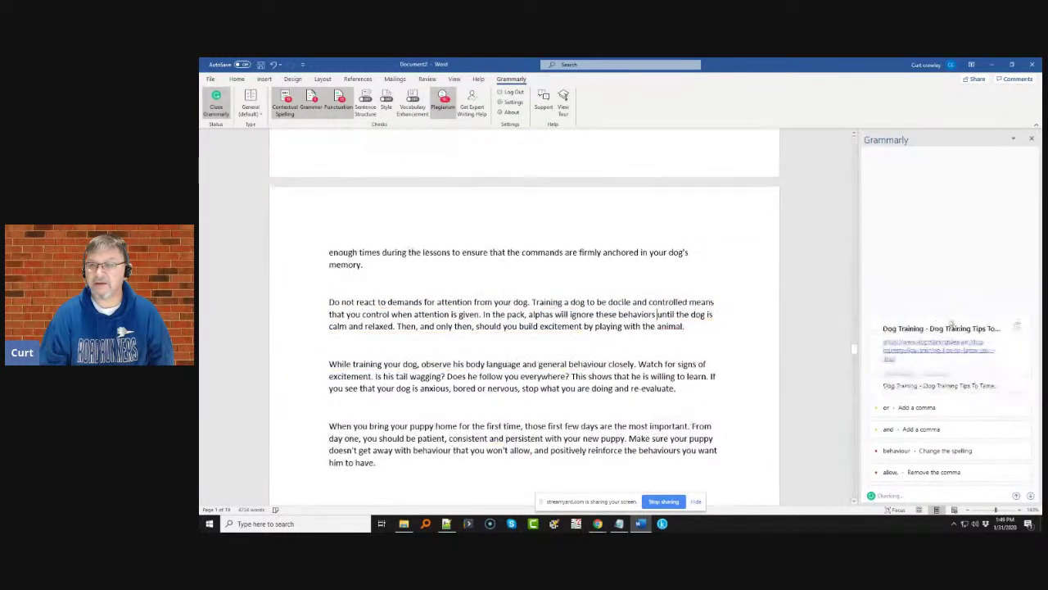
click(1018, 328)
click(943, 349)
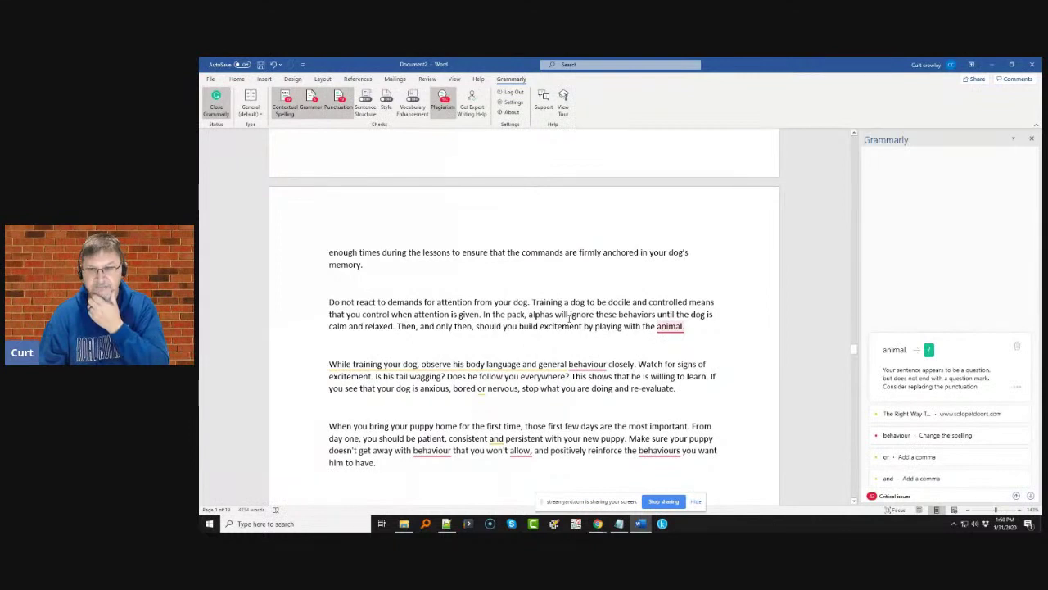
click(1017, 346)
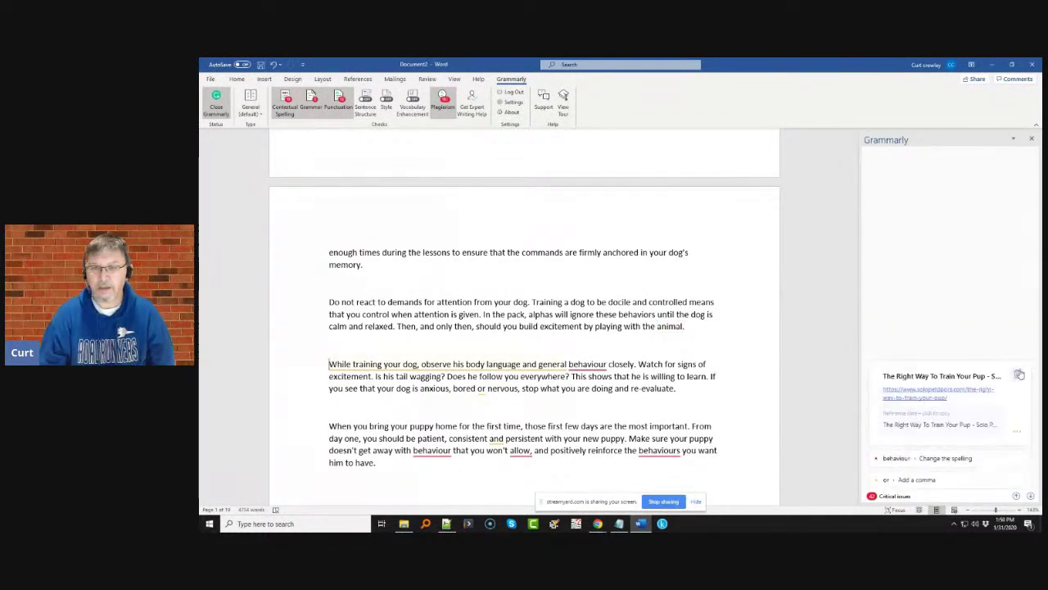
click(1020, 371)
- Add commas after 'bored' and 'consistent' and change behaviour to behavior in two paragraphs
click(925, 391)
click(955, 398)
click(909, 335)
click(893, 345)
click(911, 387)
click(895, 394)
click(979, 403)
click(950, 416)
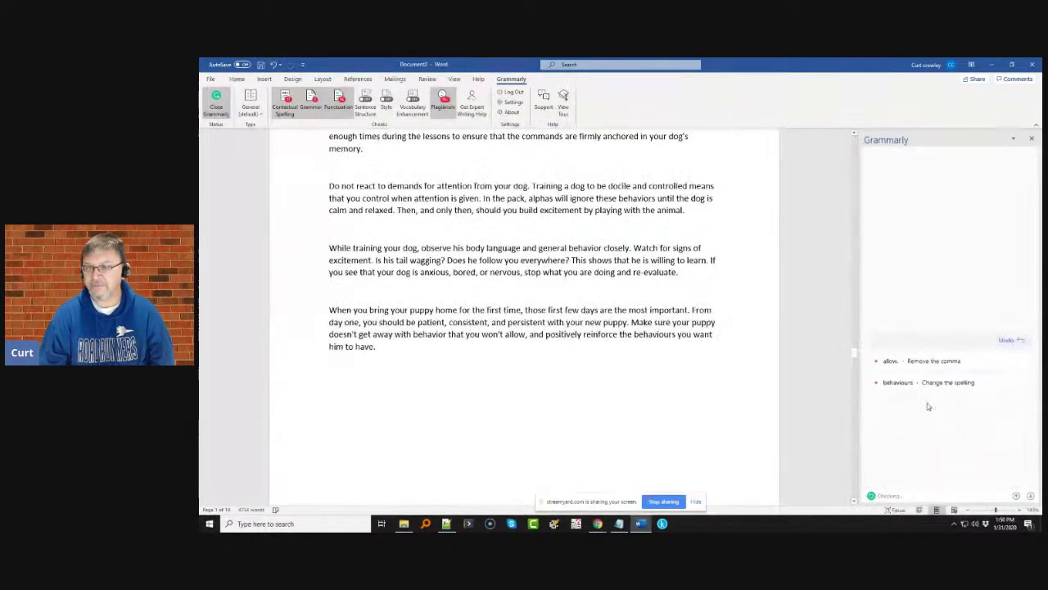
- Remove the comma after 'allow' and change behaviours to behaviors in the puppy paragraph
click(922, 366)
click(896, 369)
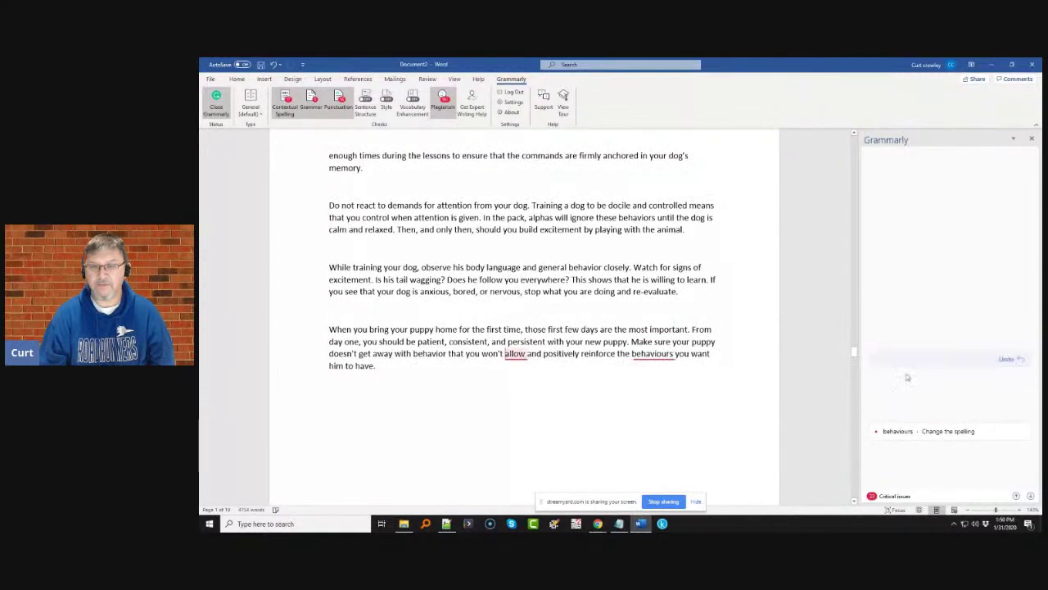
click(939, 382)
click(946, 390)
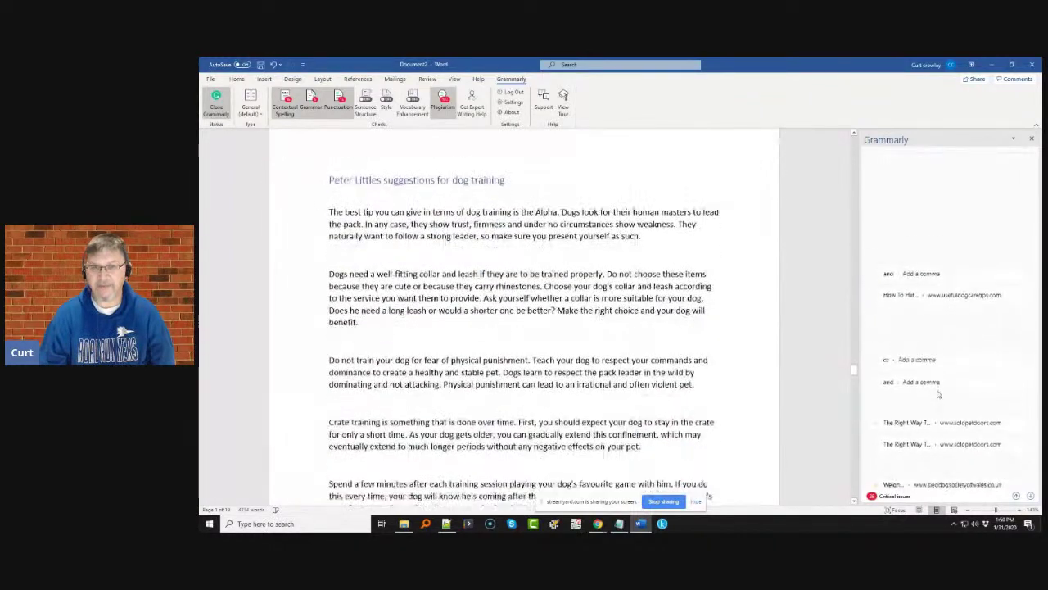
- Add commas after 'firmness', 'leash' and 'choice', and dismiss the opening paragraph's plagiarism flag
click(940, 233)
click(895, 237)
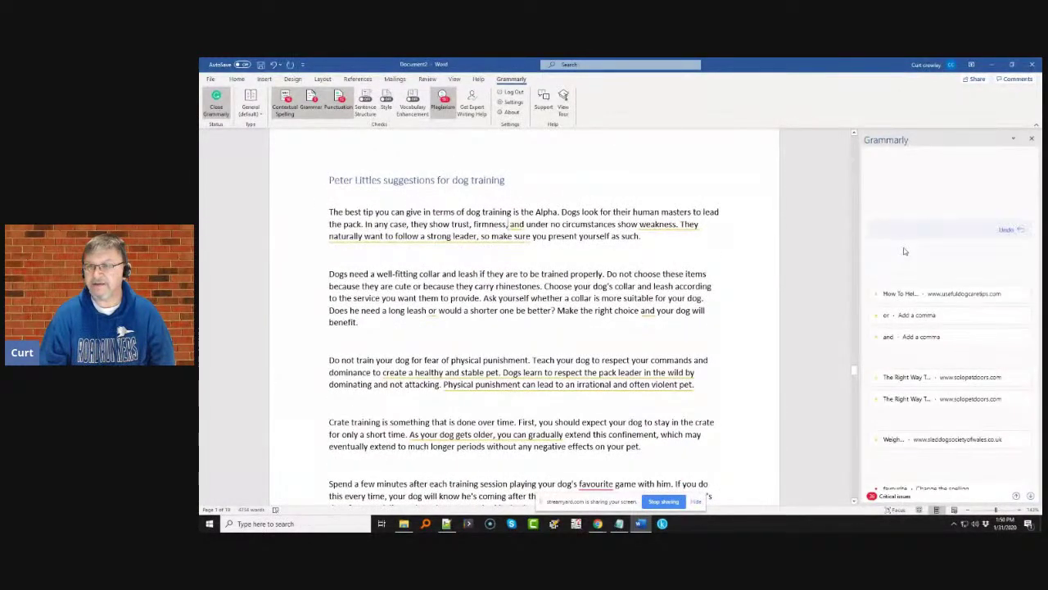
click(908, 256)
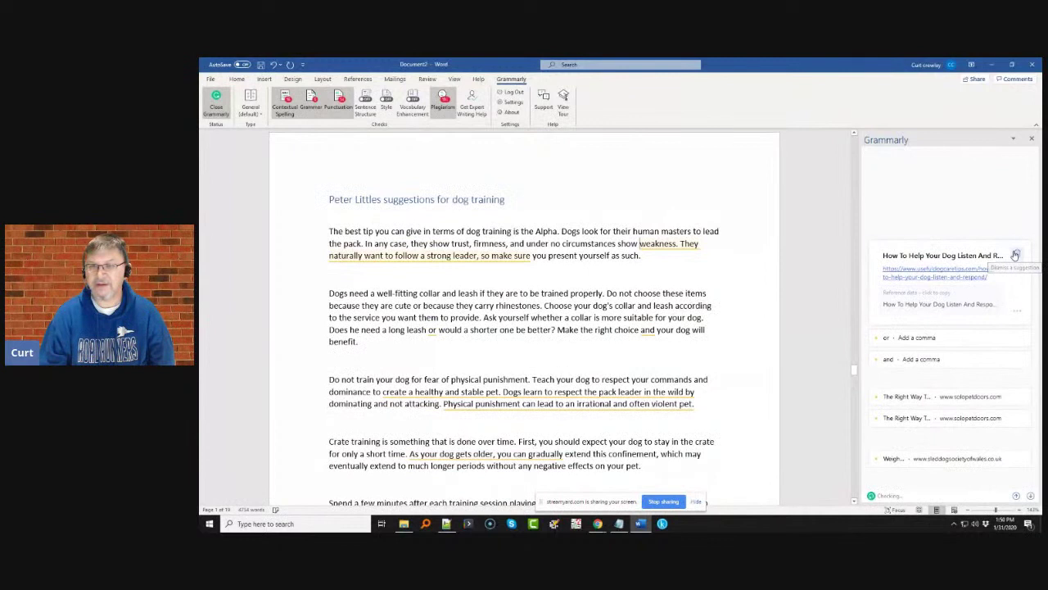
click(909, 280)
click(917, 332)
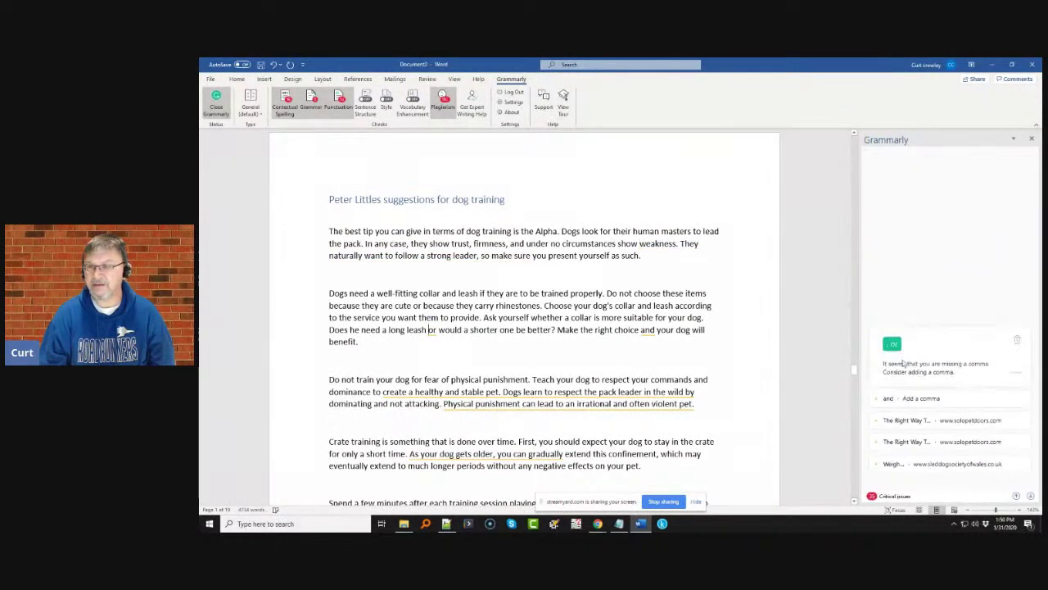
click(895, 350)
click(911, 358)
click(892, 358)
- Dismiss both Right Way To Train Your Pup flags and the Weight Pull Training flag, and change favourite to favorite
click(928, 417)
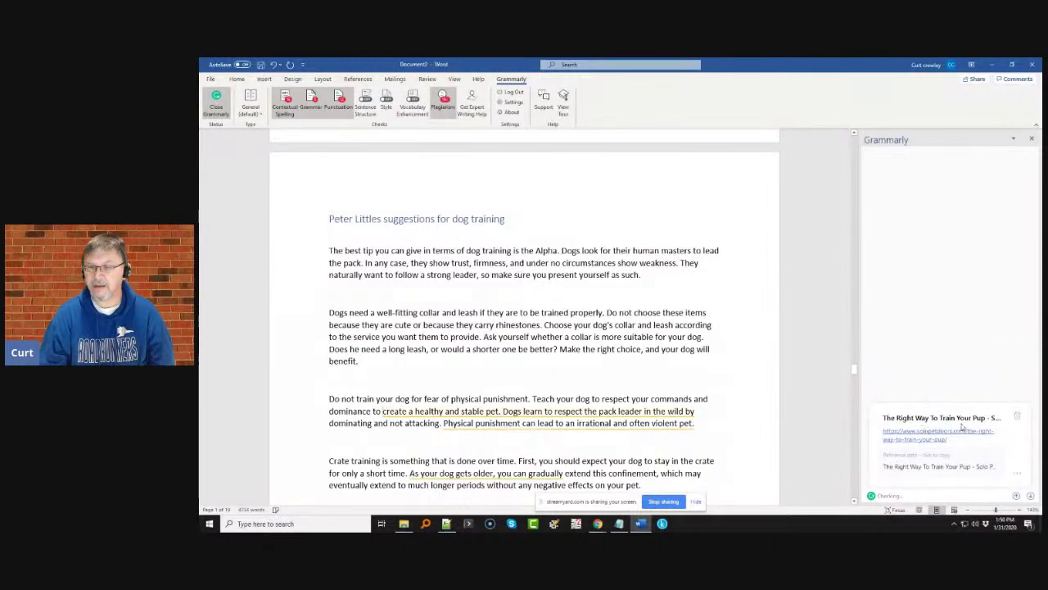
click(1018, 416)
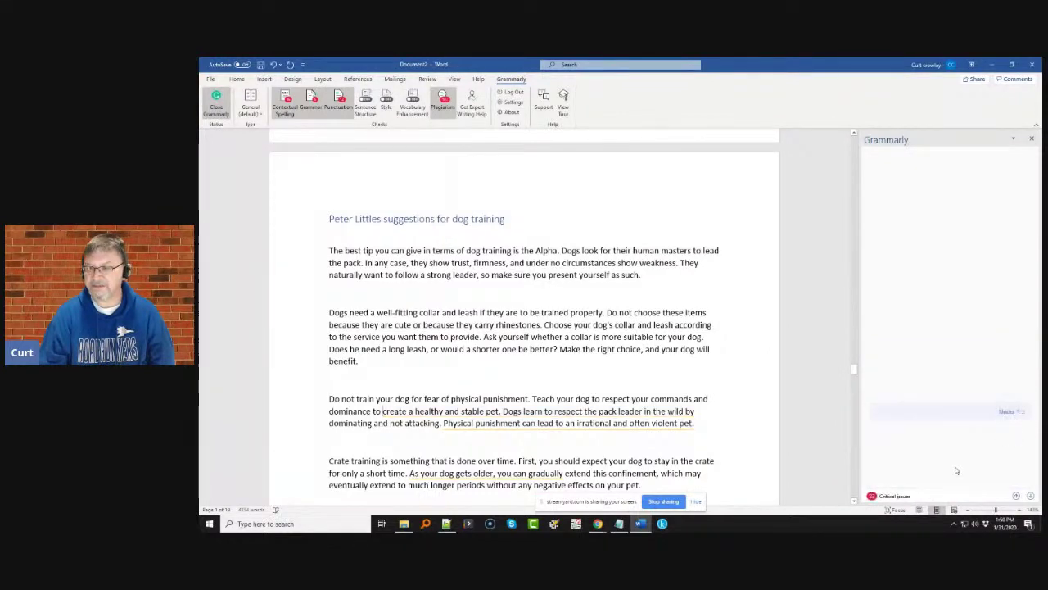
scroll(946, 421, down, 2)
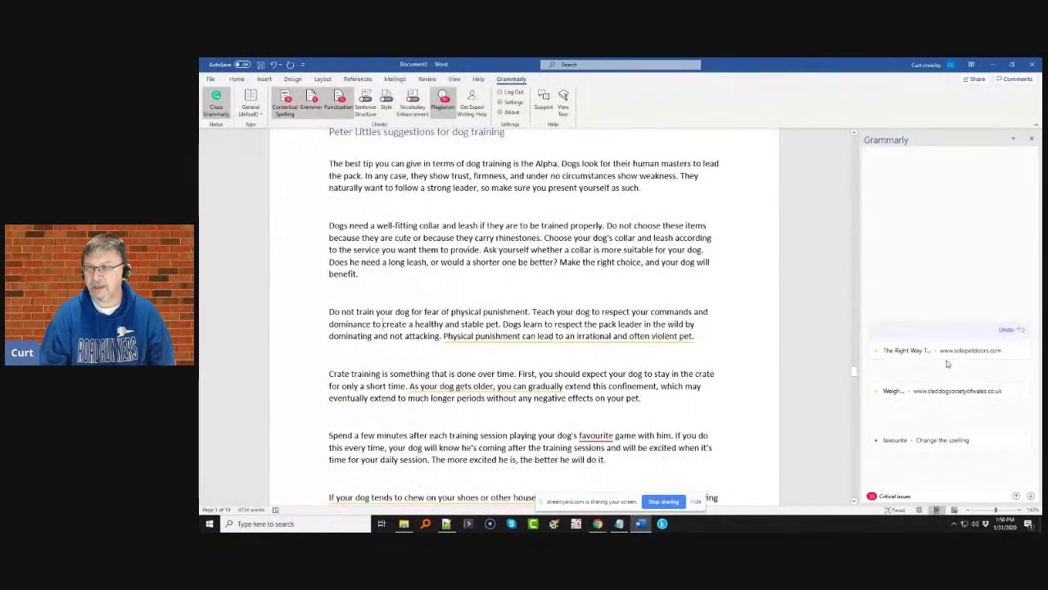
click(947, 356)
click(1018, 360)
click(955, 357)
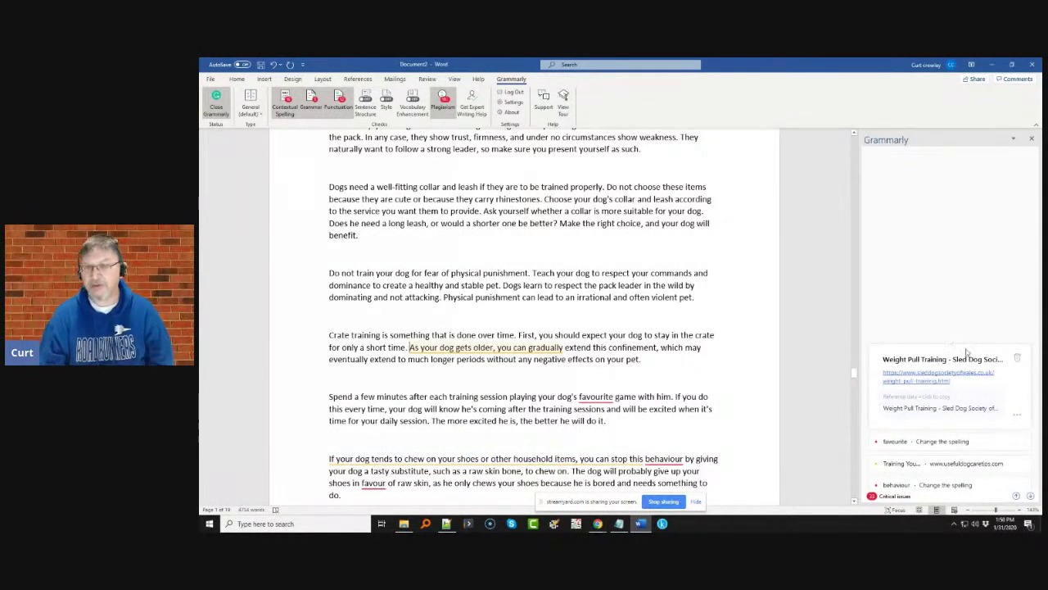
click(1017, 359)
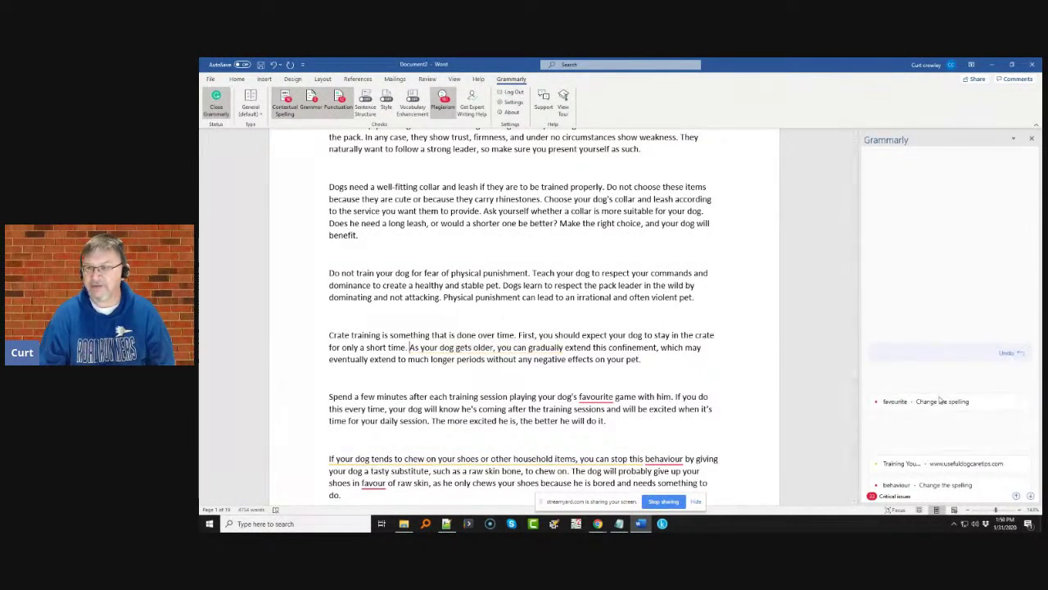
click(940, 410)
click(934, 413)
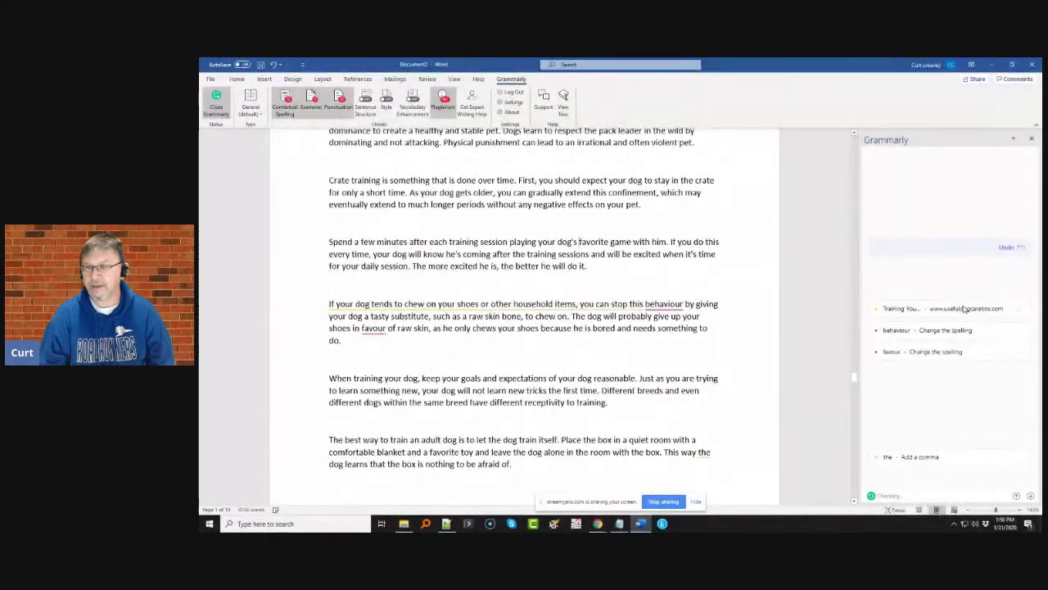
- Dismiss the Few Easy Steps flag and change behaviour to behavior and favour to favor
click(964, 310)
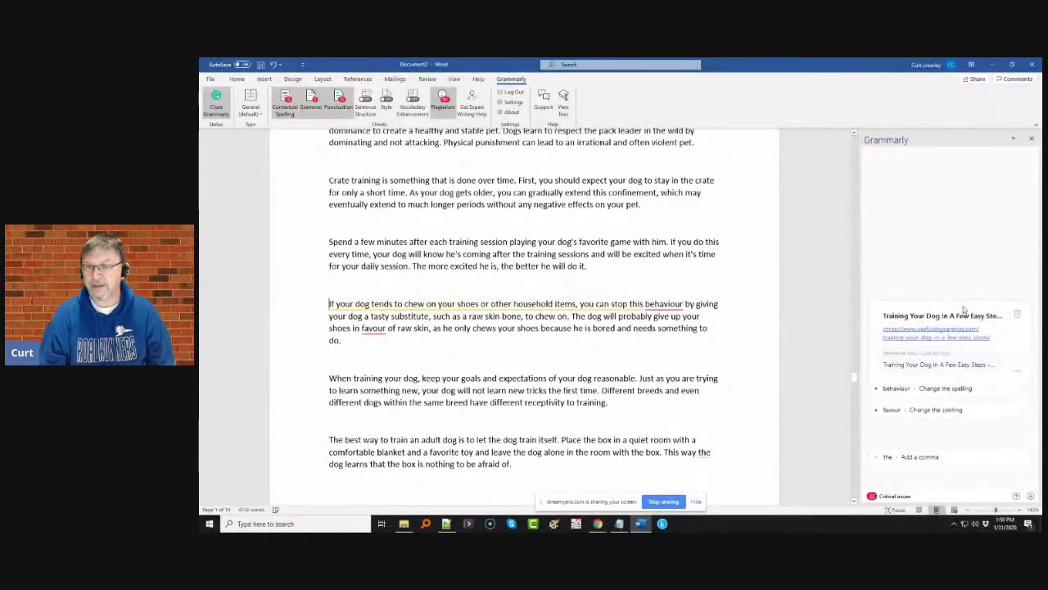
click(1019, 314)
click(965, 344)
click(950, 356)
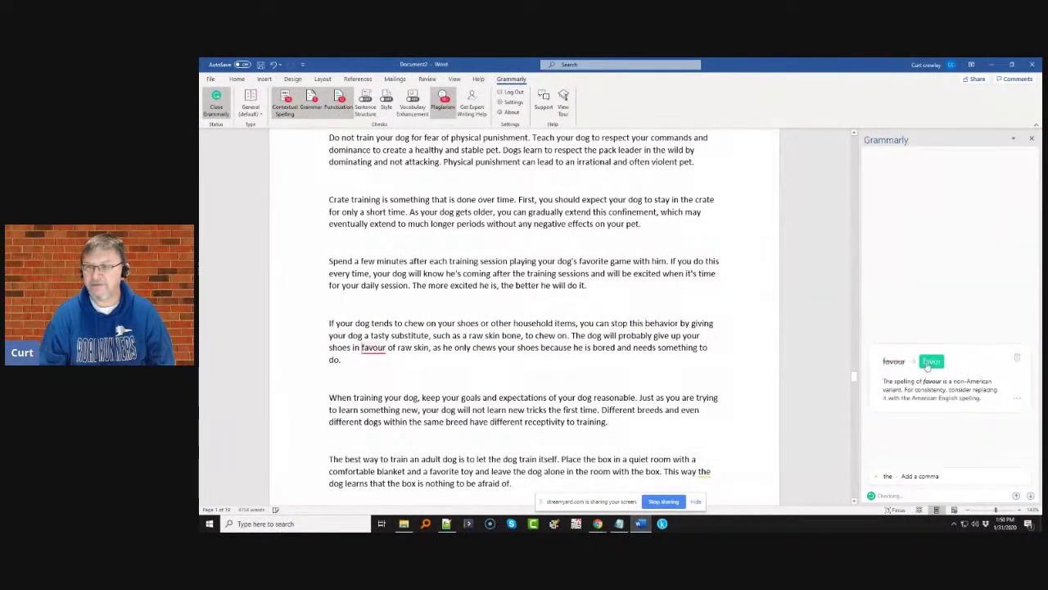
click(930, 362)
scroll(937, 353, down, 6)
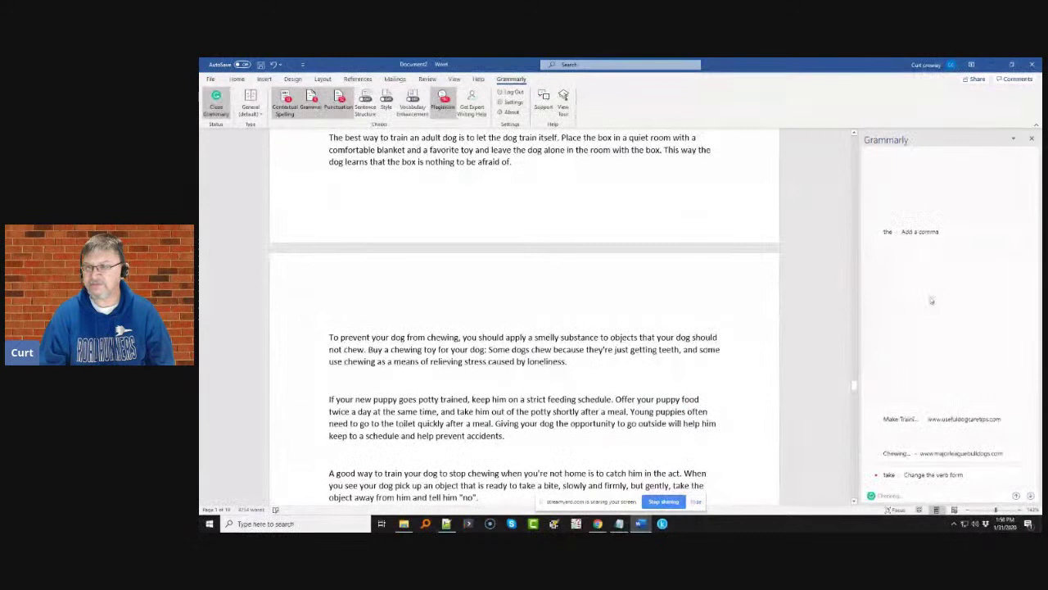
- Add the comma after 'This way' and dismiss the 'Make Training Sessions Fun' and 'Chewing - Major League Bulldogs' plagiarism flags
click(932, 161)
click(928, 197)
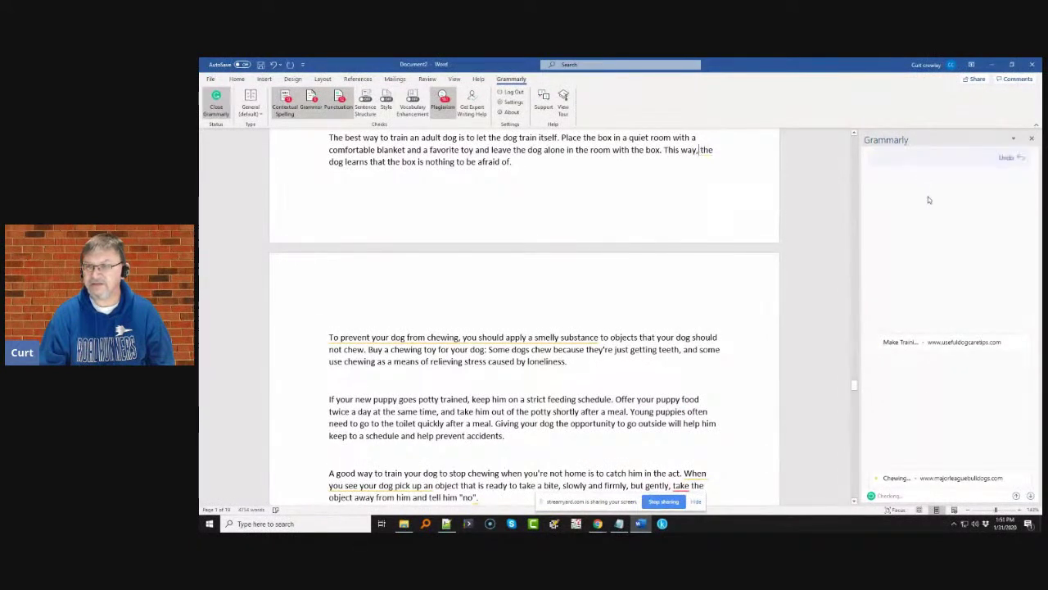
click(932, 351)
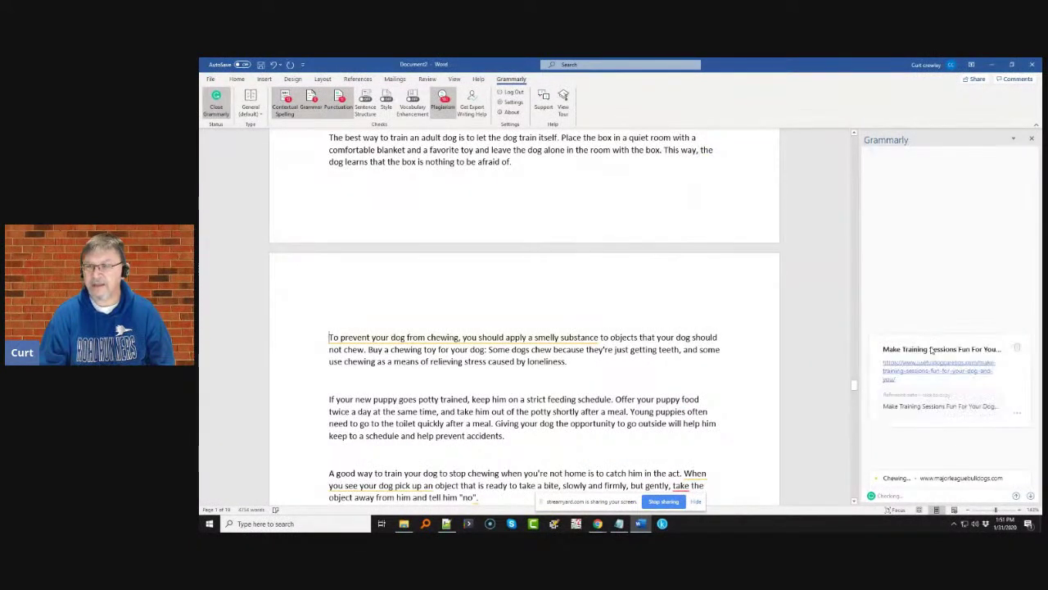
click(1020, 348)
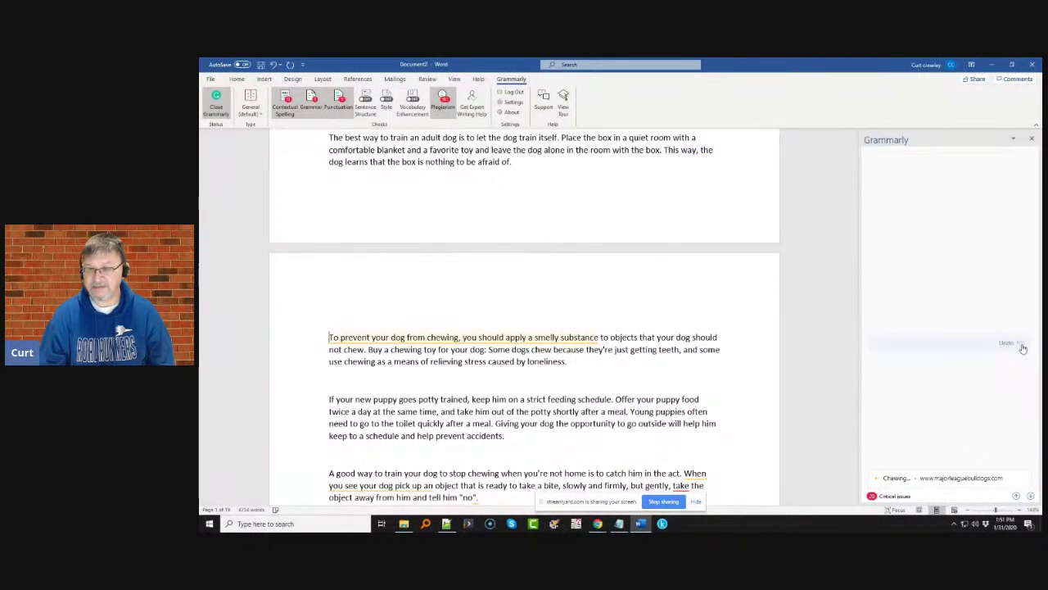
click(916, 328)
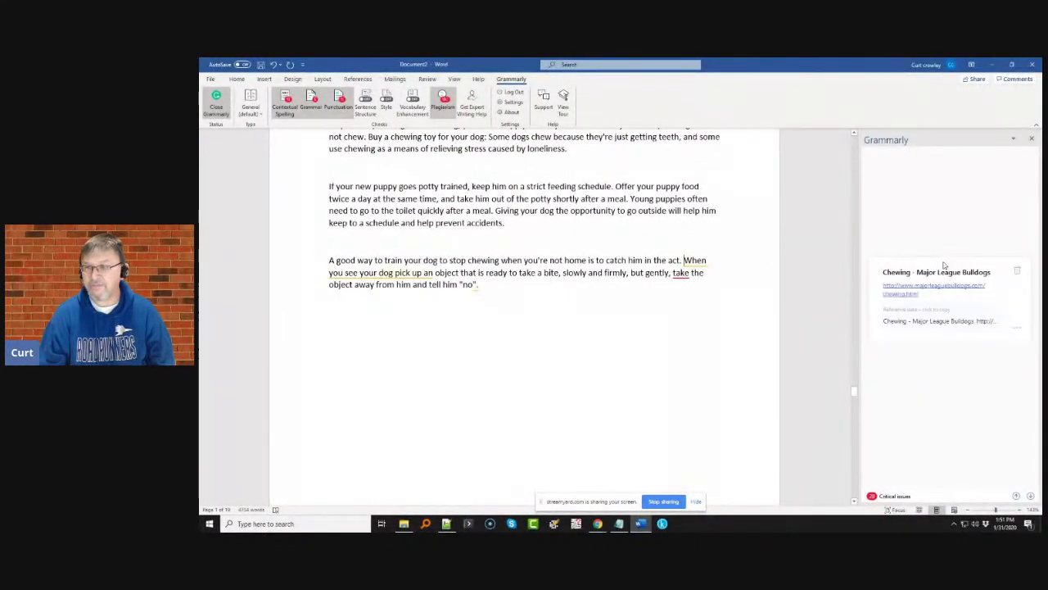
click(1019, 272)
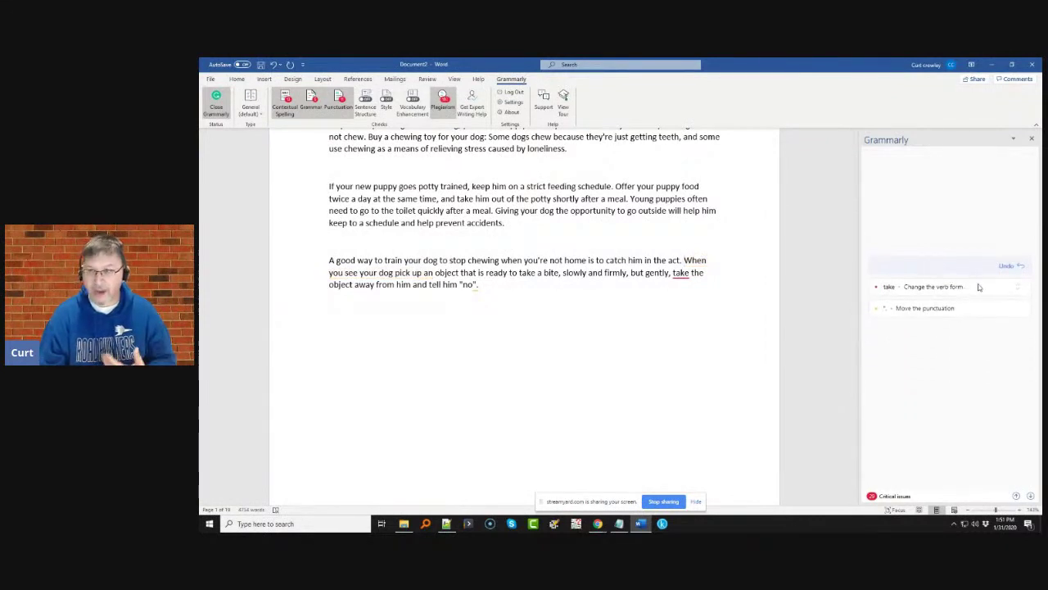
- Change 'take' to 'takes' and 'tell' to 'tells', dismissing the quotation-mark placement suggestion
click(983, 286)
click(925, 293)
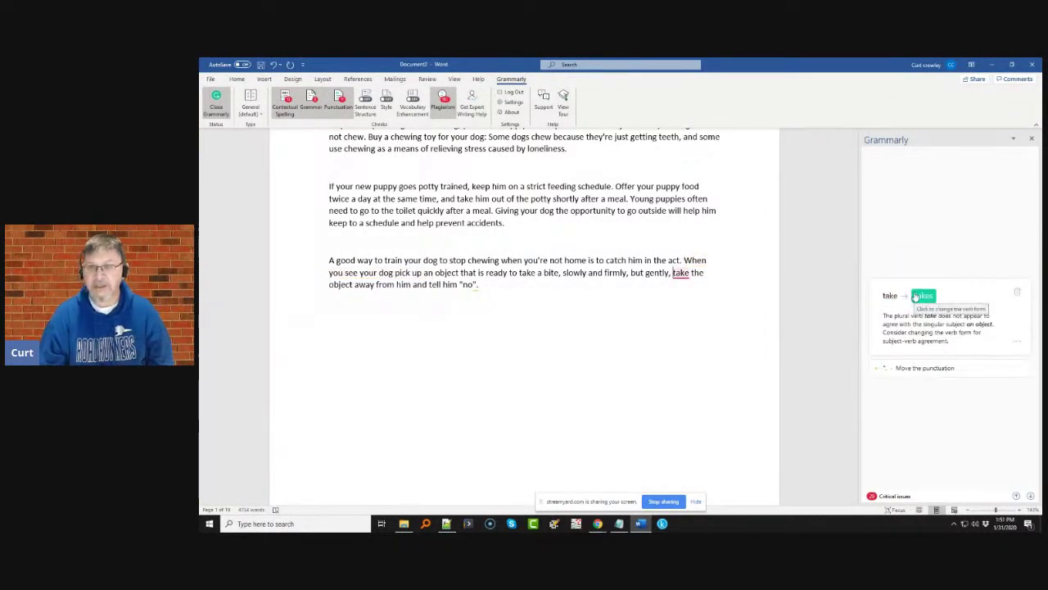
click(970, 301)
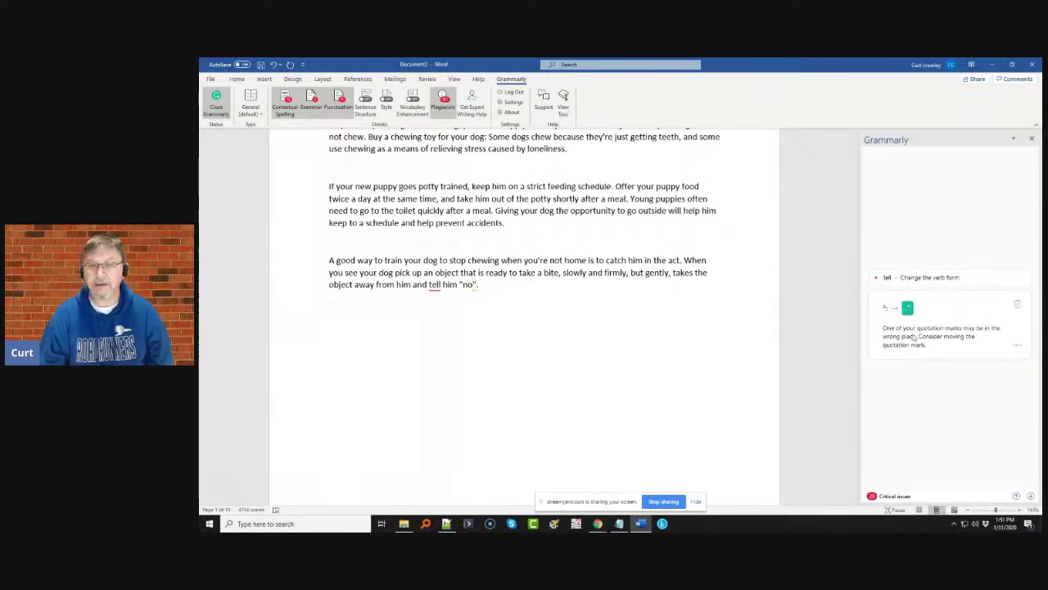
click(1018, 304)
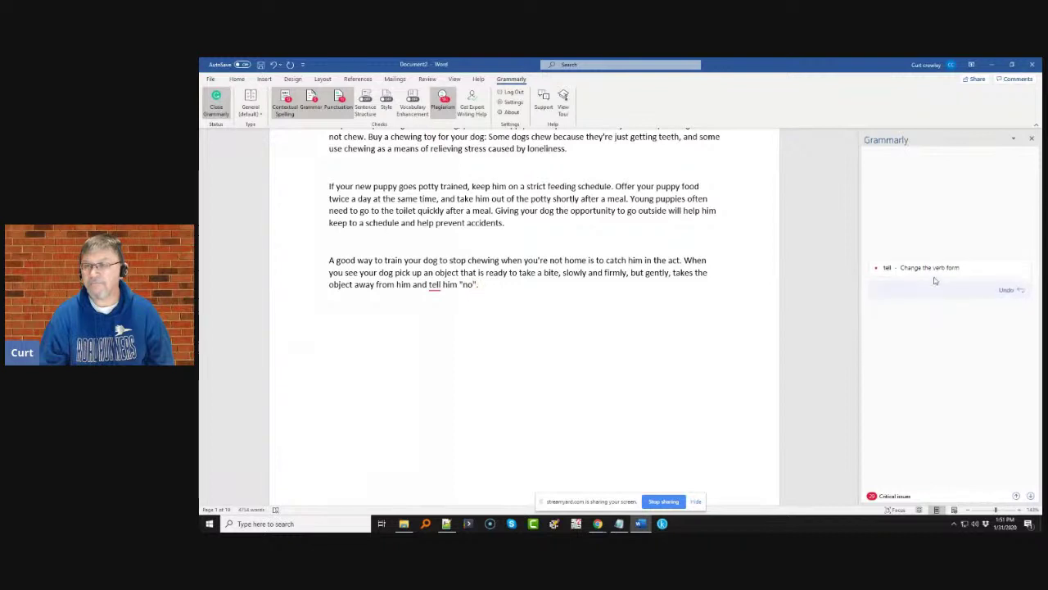
click(923, 278)
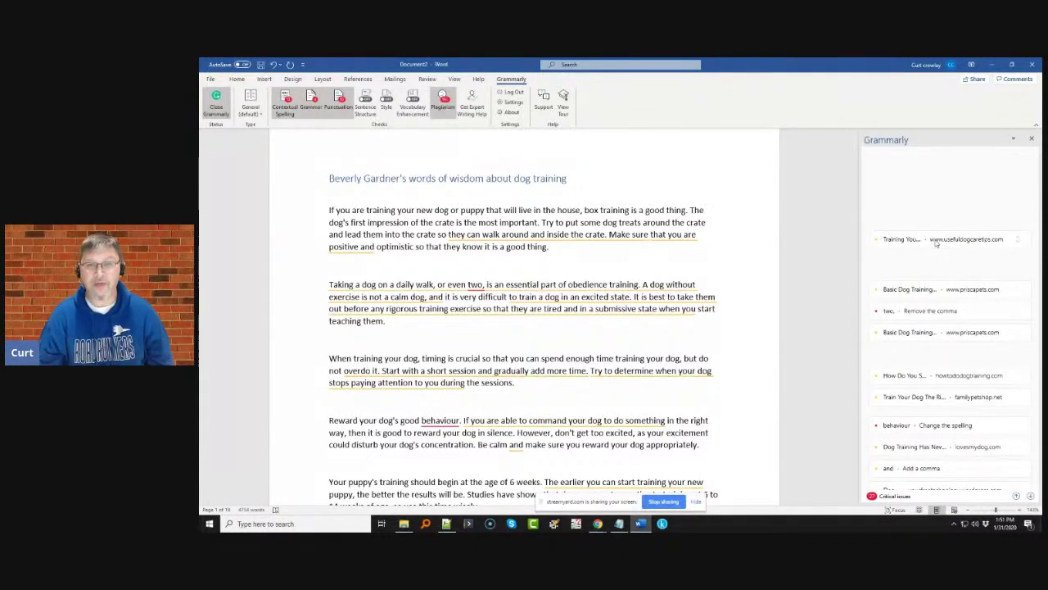
- Dismiss the usefuldogcaretips.com plagiarism flag on the crate-training paragraph, then open the 'Basic Dog Training Tips Whining' flag
click(936, 242)
click(1013, 244)
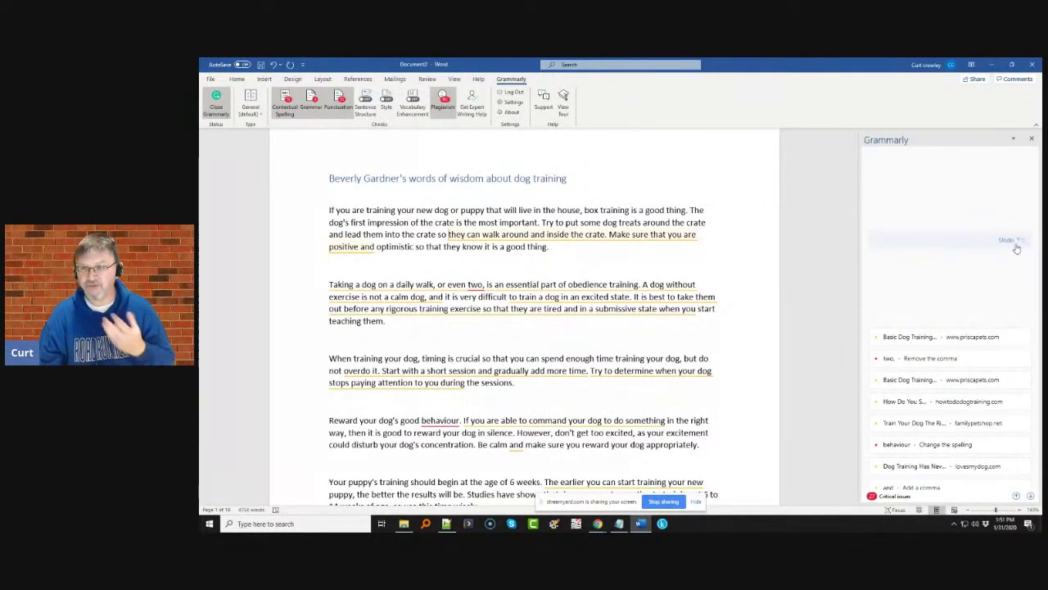
click(914, 280)
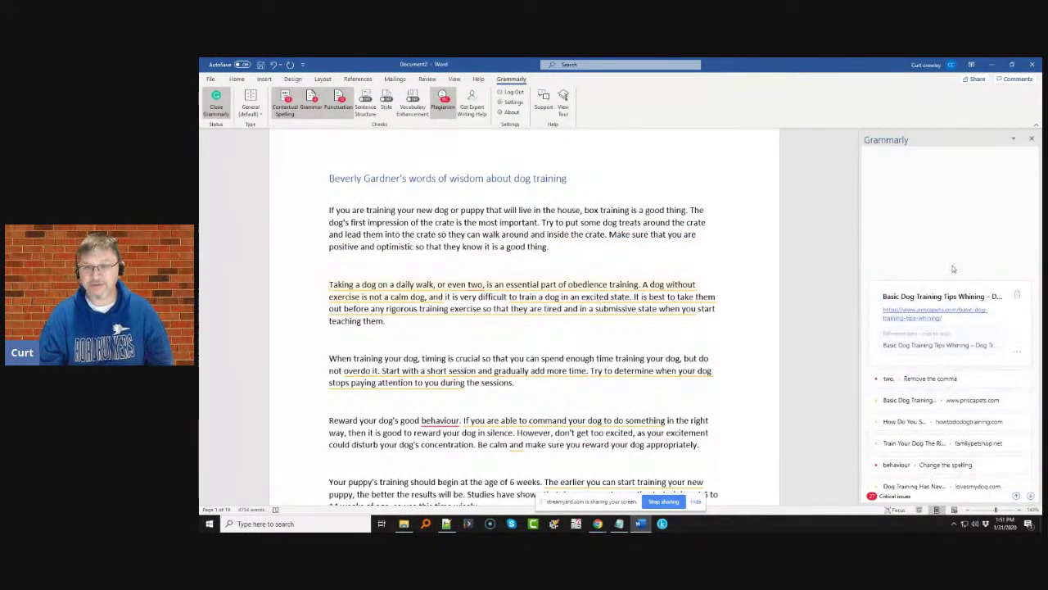
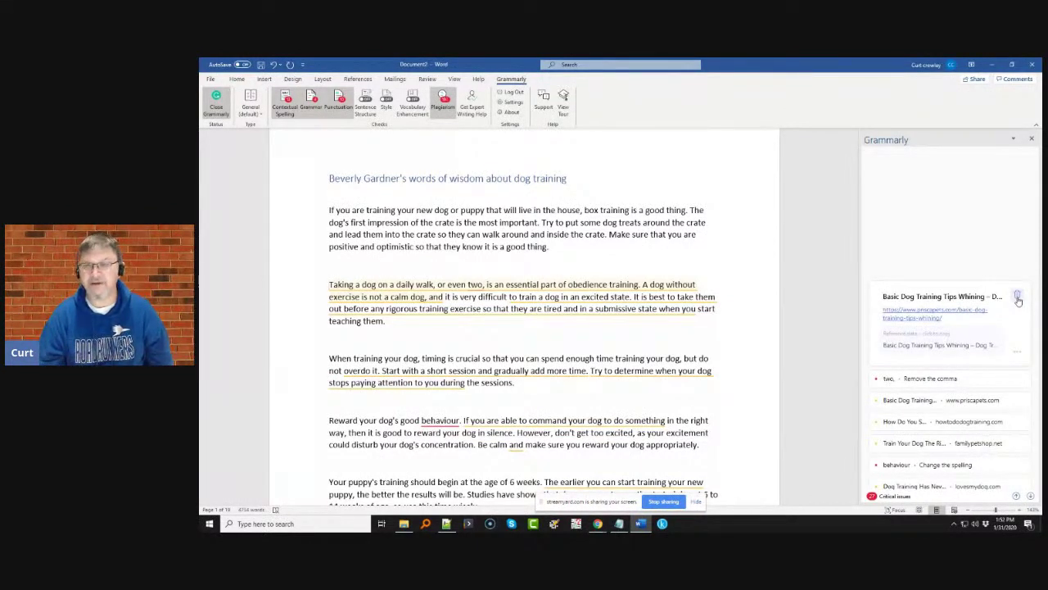
- Keep the comma in 'even two,' against Grammarly's removal suggestion and dismiss the Basic Dog Training match
click(1018, 297)
click(892, 318)
click(892, 318)
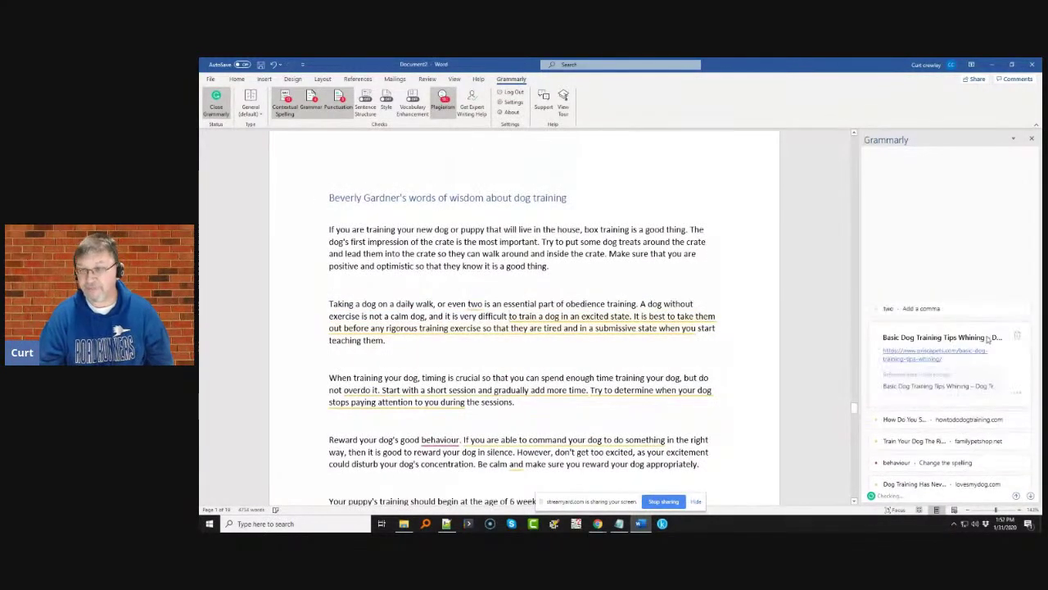
click(1017, 336)
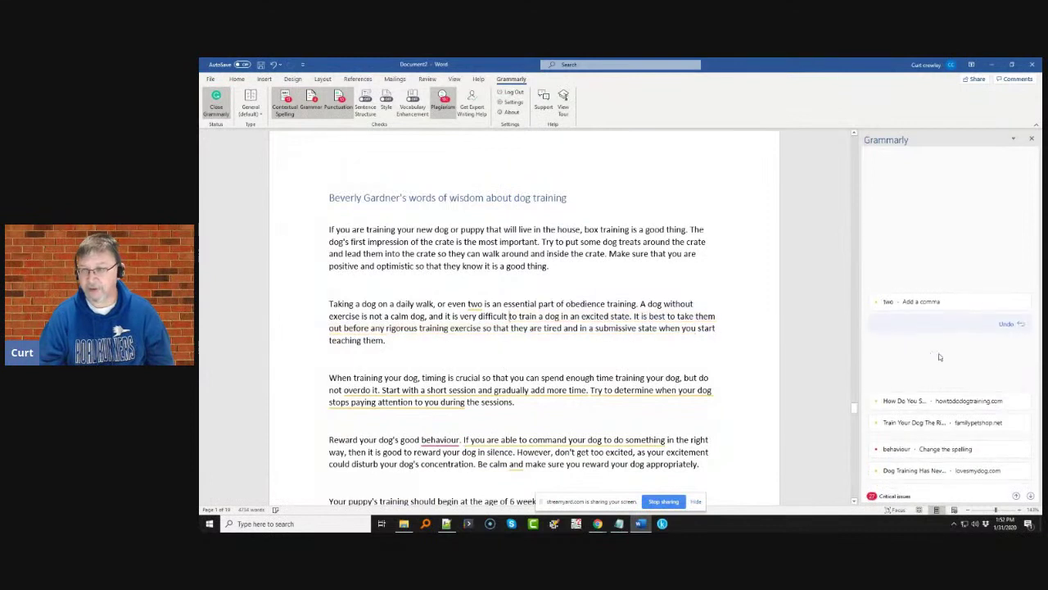
click(929, 302)
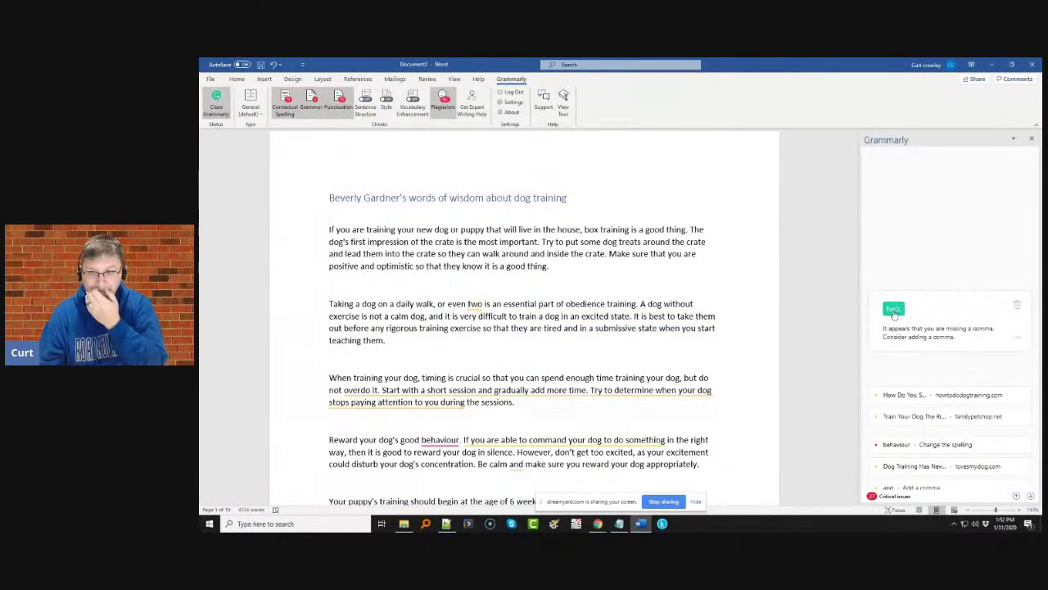
click(894, 309)
click(945, 396)
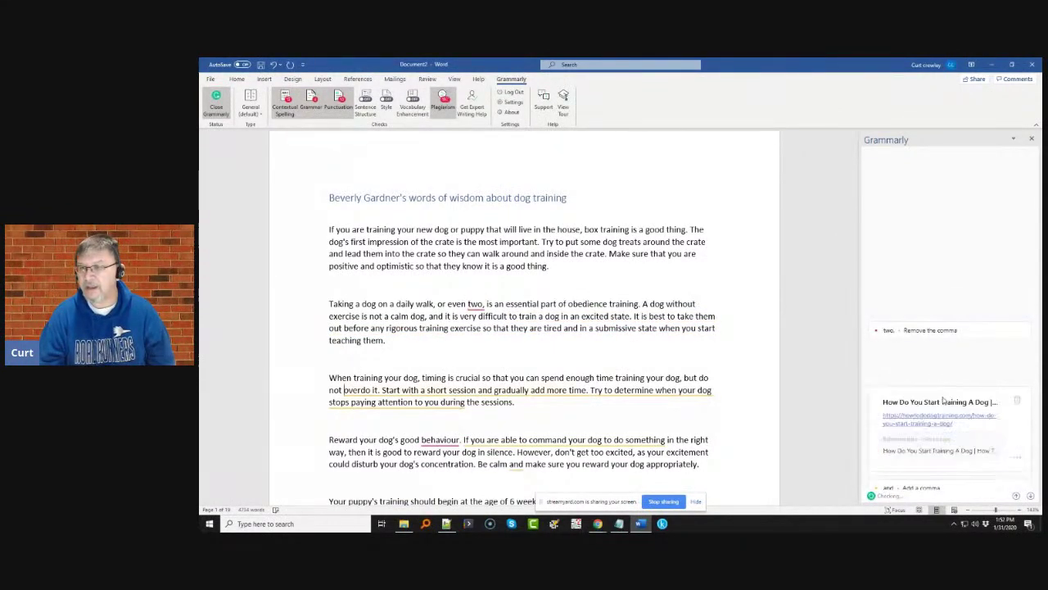
click(963, 320)
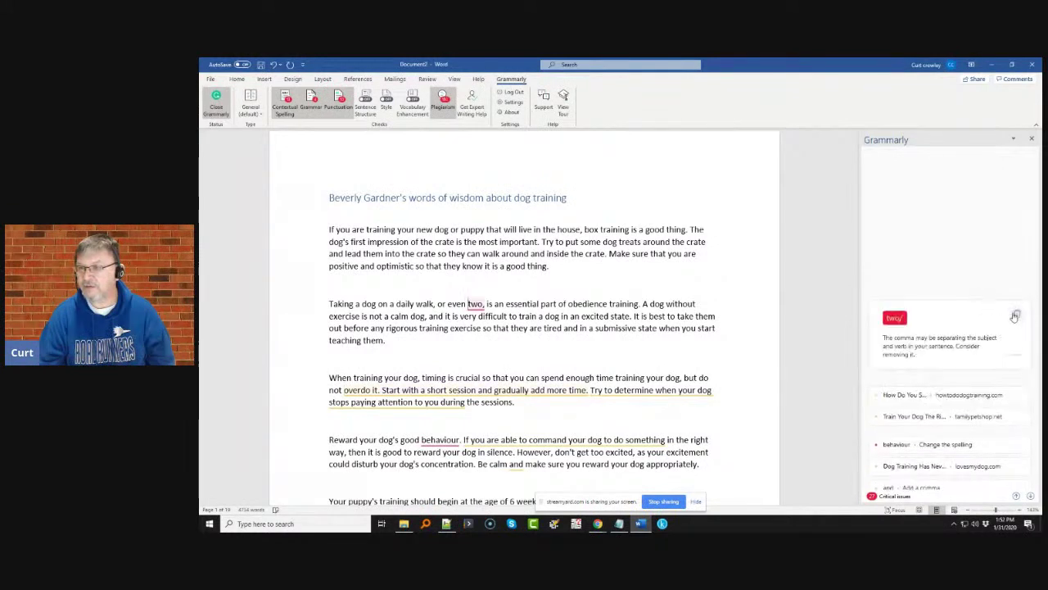
click(891, 312)
- Dismiss the next two plagiarism matches in the opening paragraphs
click(936, 397)
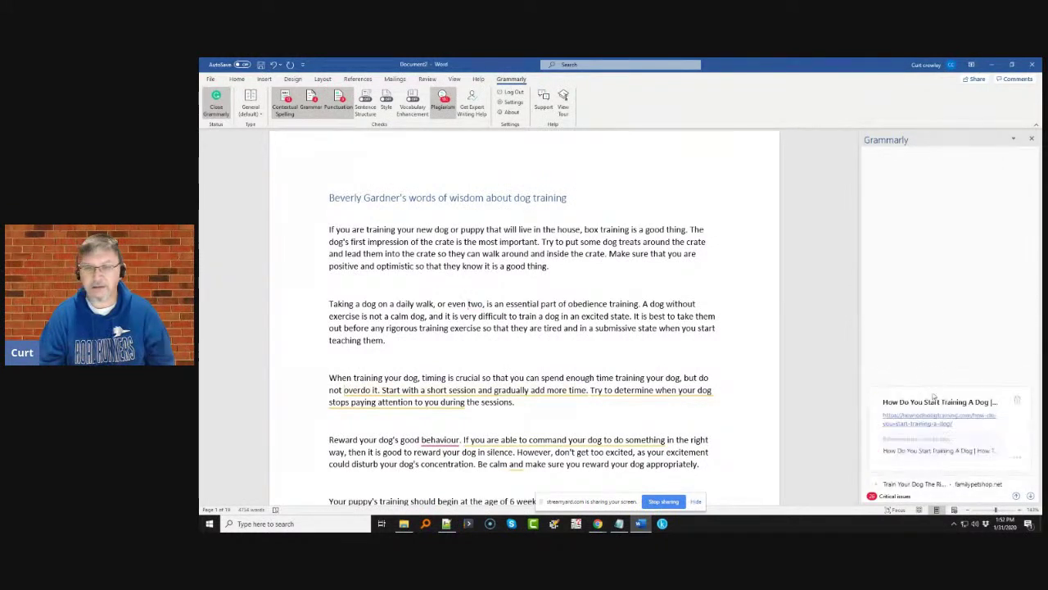
click(1015, 406)
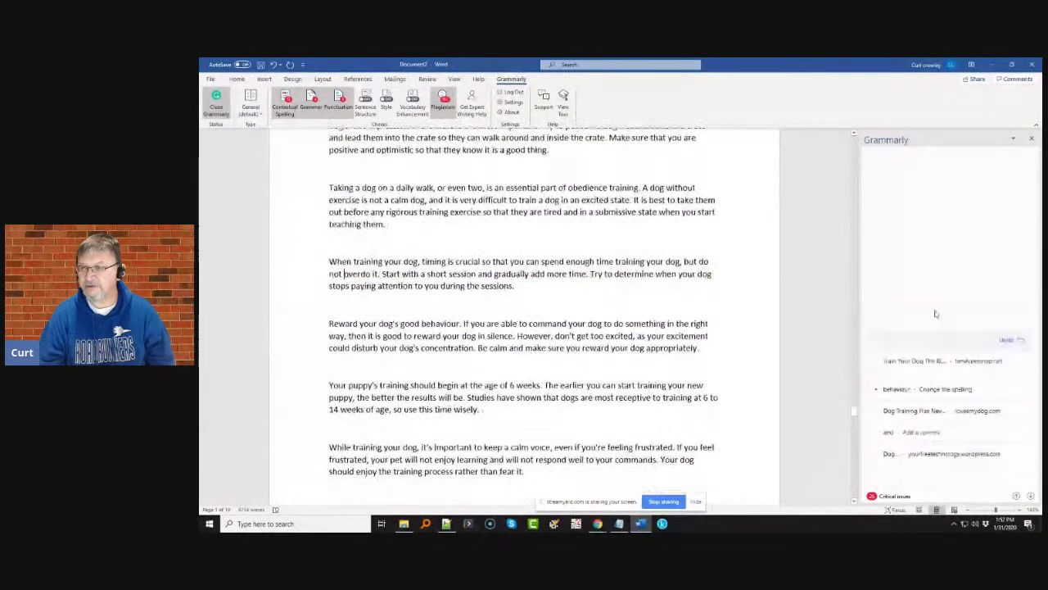
click(943, 307)
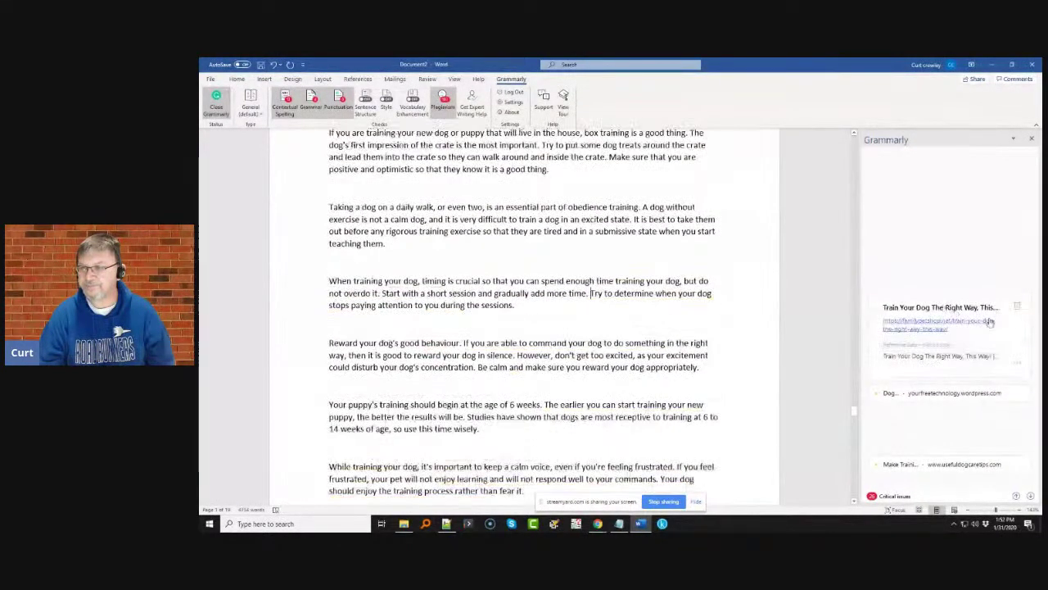
click(929, 332)
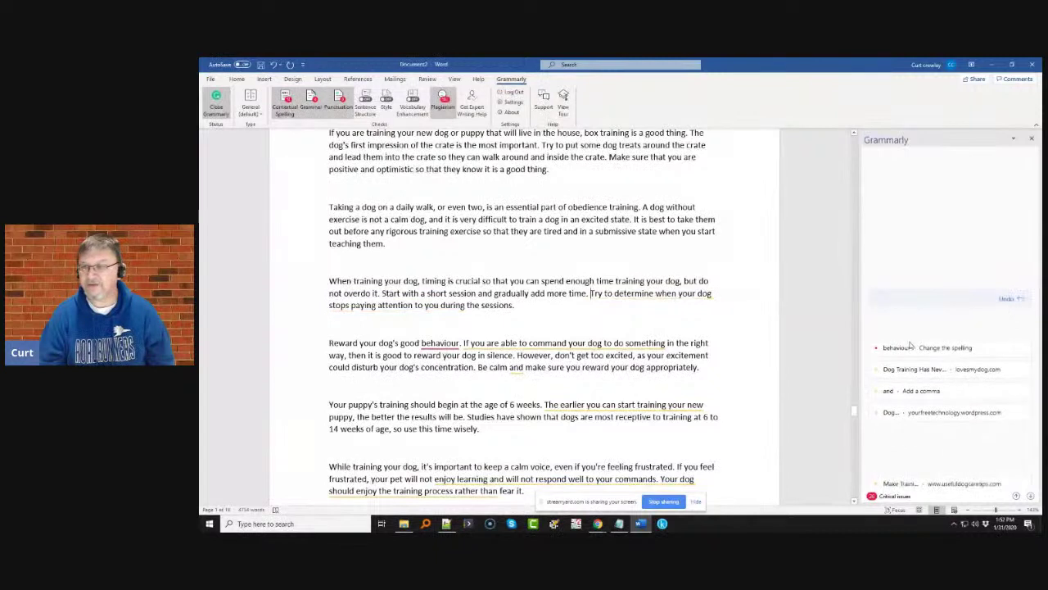
- Change to 'good behavior', make it 'Be calm, and', and dismiss the following plagiarism match
click(911, 347)
click(900, 351)
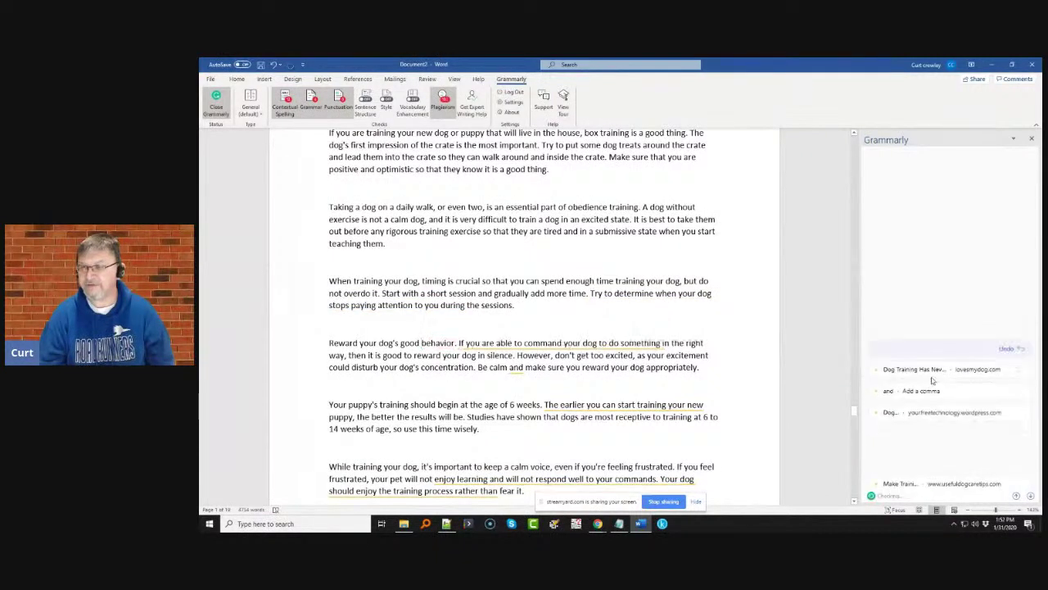
click(927, 391)
click(895, 401)
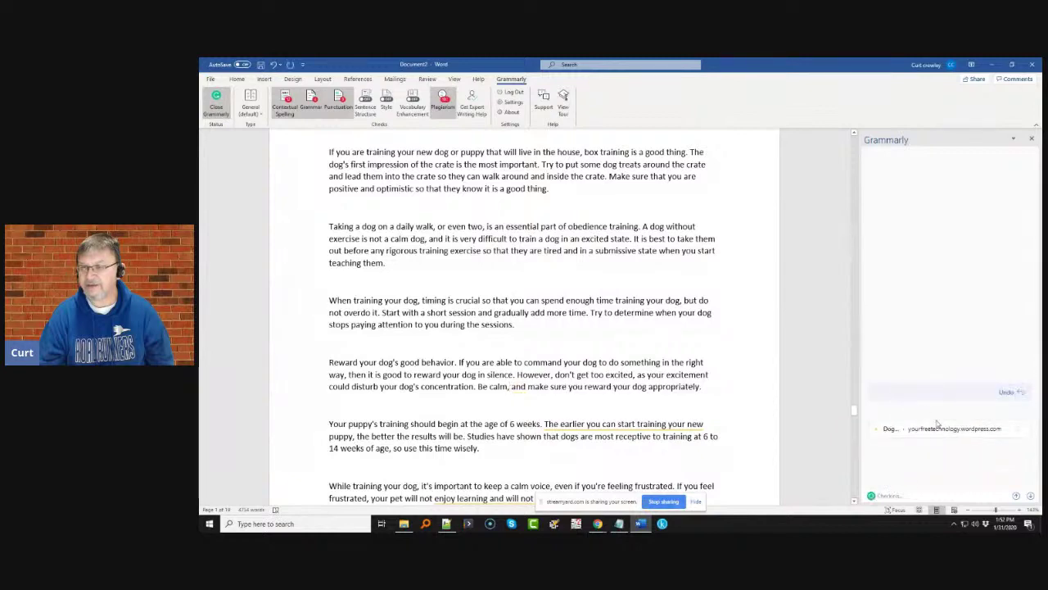
click(934, 432)
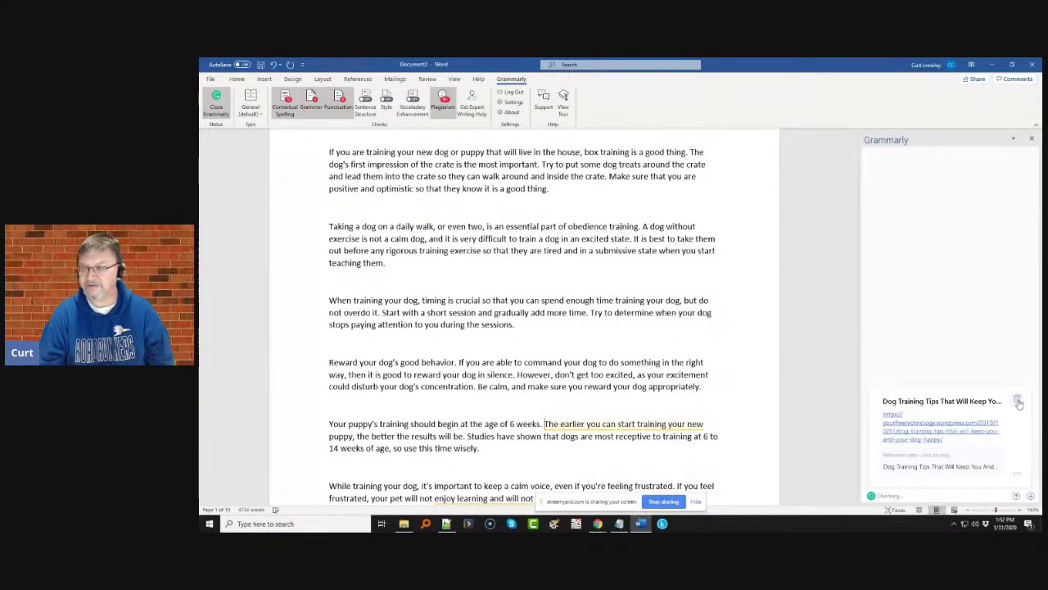
click(1018, 403)
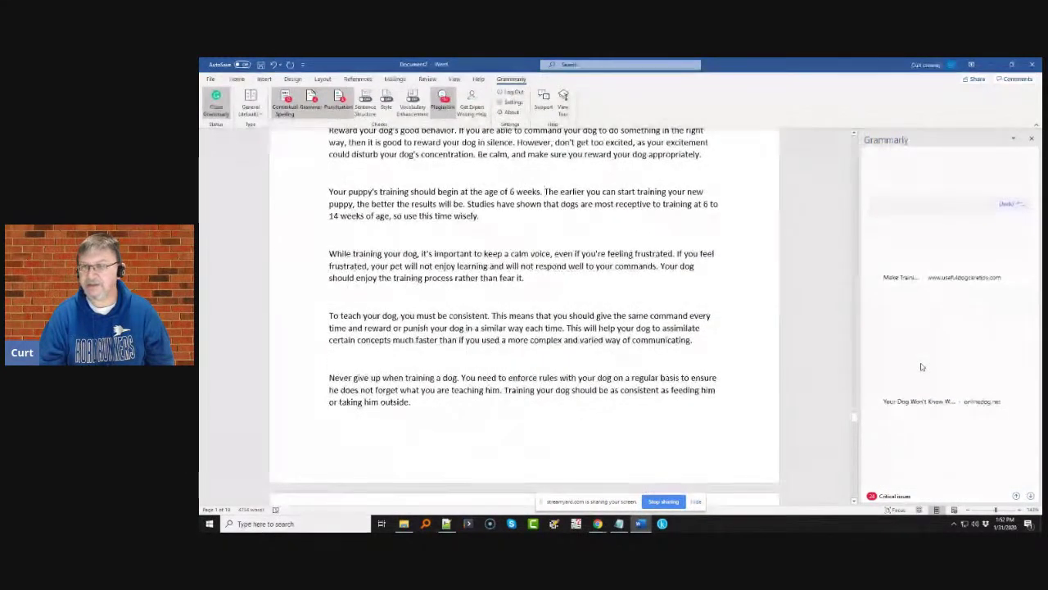
- Dismiss the 'Make Training Sessions Fun' plagiarism match and the one after it
click(930, 275)
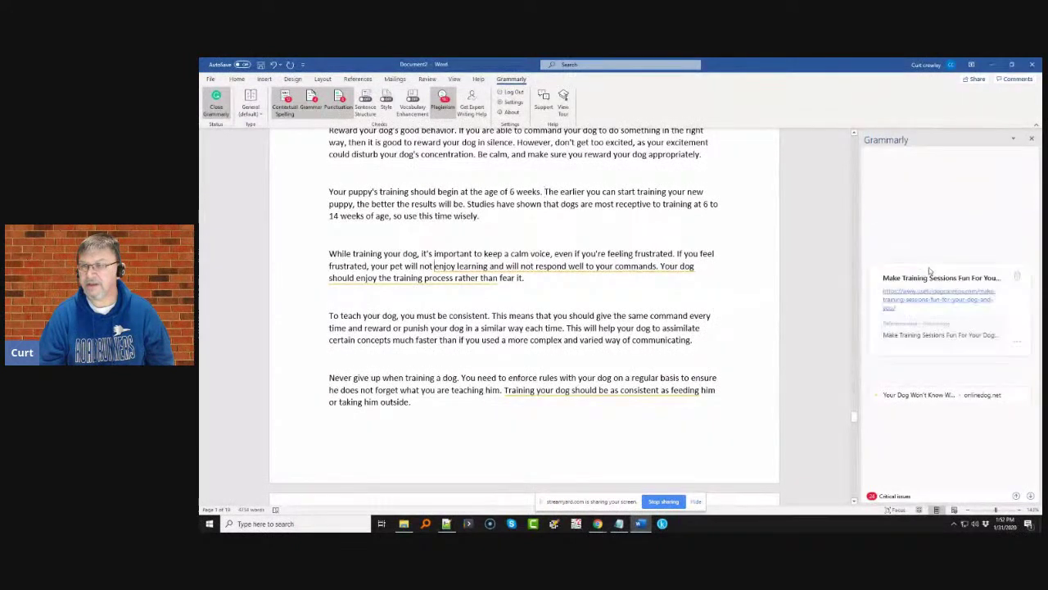
click(1023, 280)
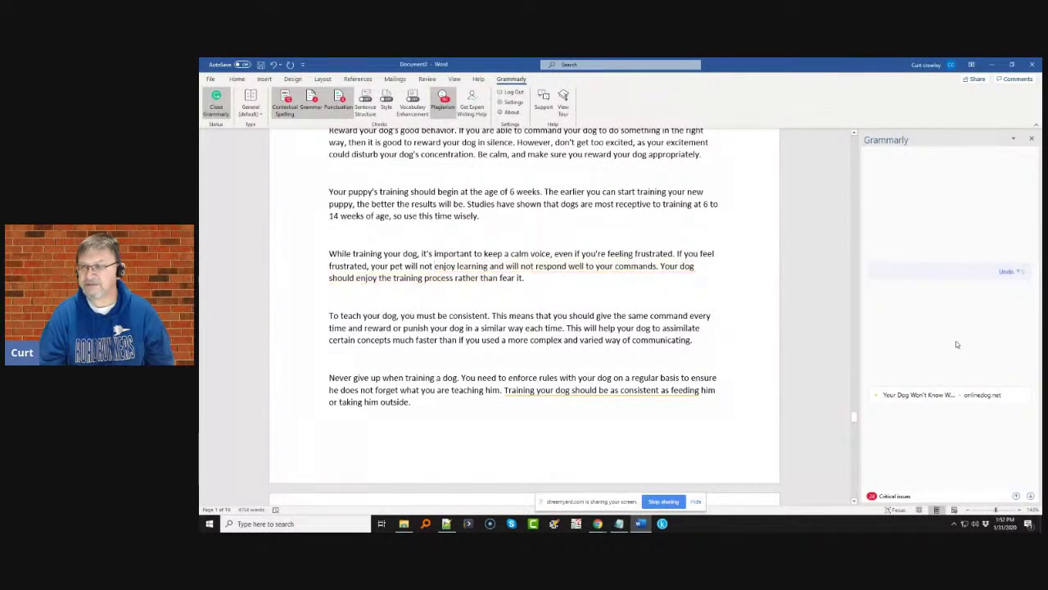
click(942, 399)
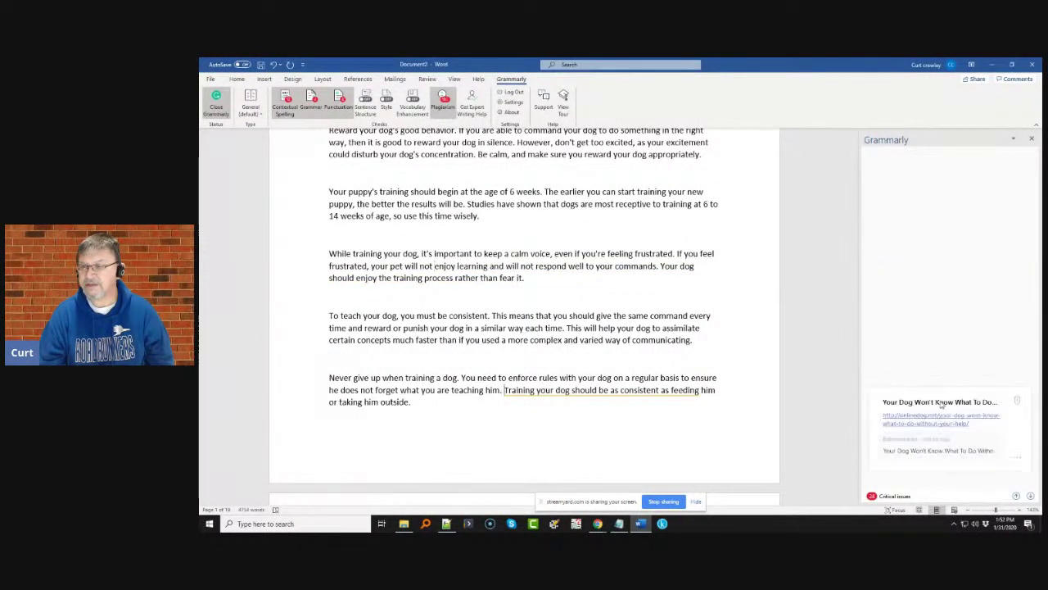
click(1016, 403)
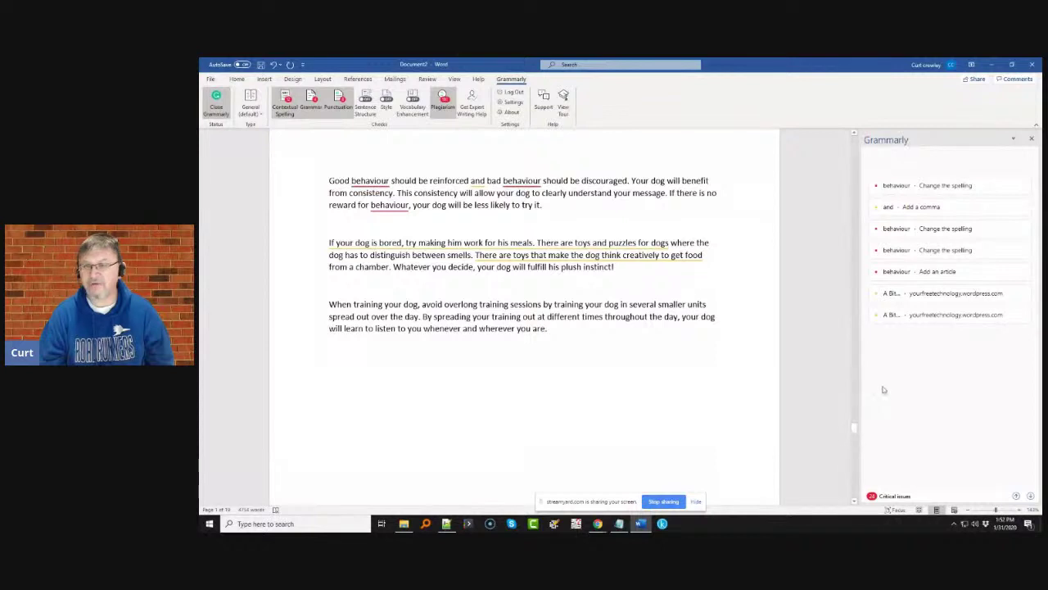
- Make it 'Good behavior…reinforced, and bad behavior' and dismiss the Dog Training Tips match
click(969, 186)
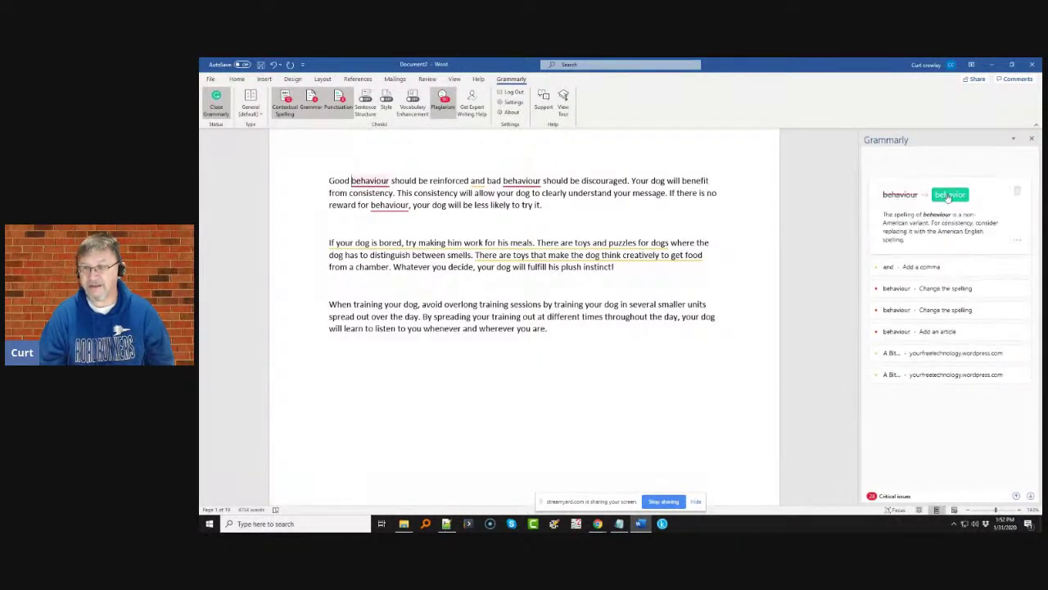
click(950, 193)
click(894, 215)
click(948, 237)
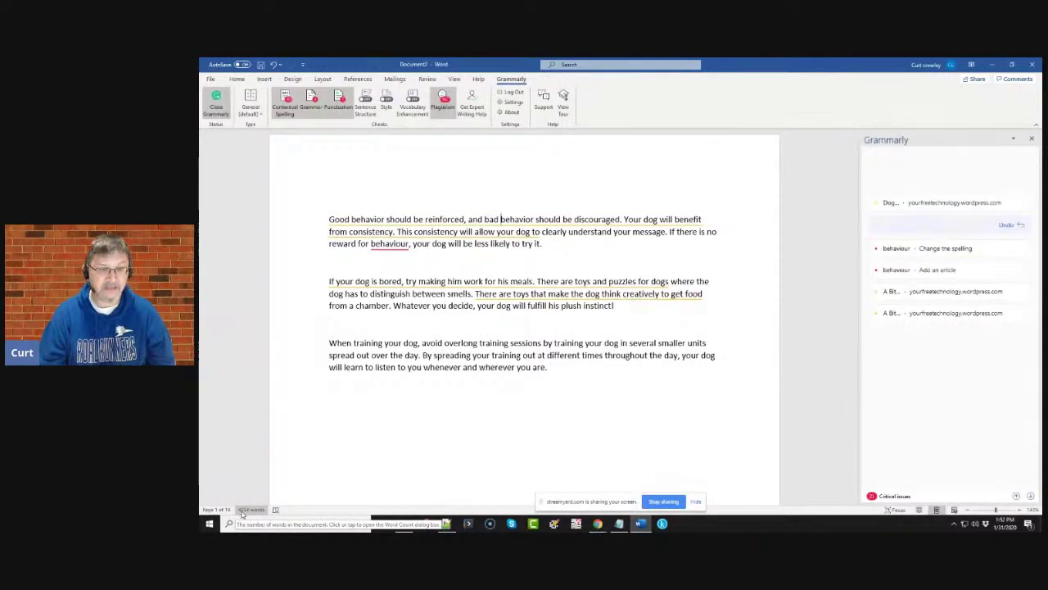
click(947, 205)
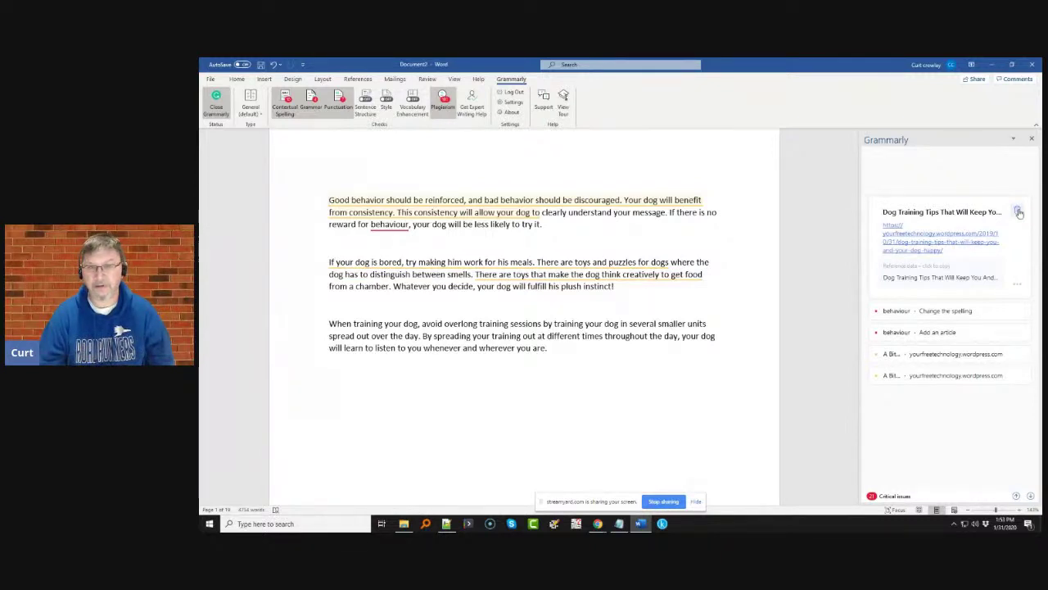
click(1019, 212)
- Change the sentence to 'reward for a behavior' and dismiss both 'A Bit Of Time' plagiarism matches
click(949, 228)
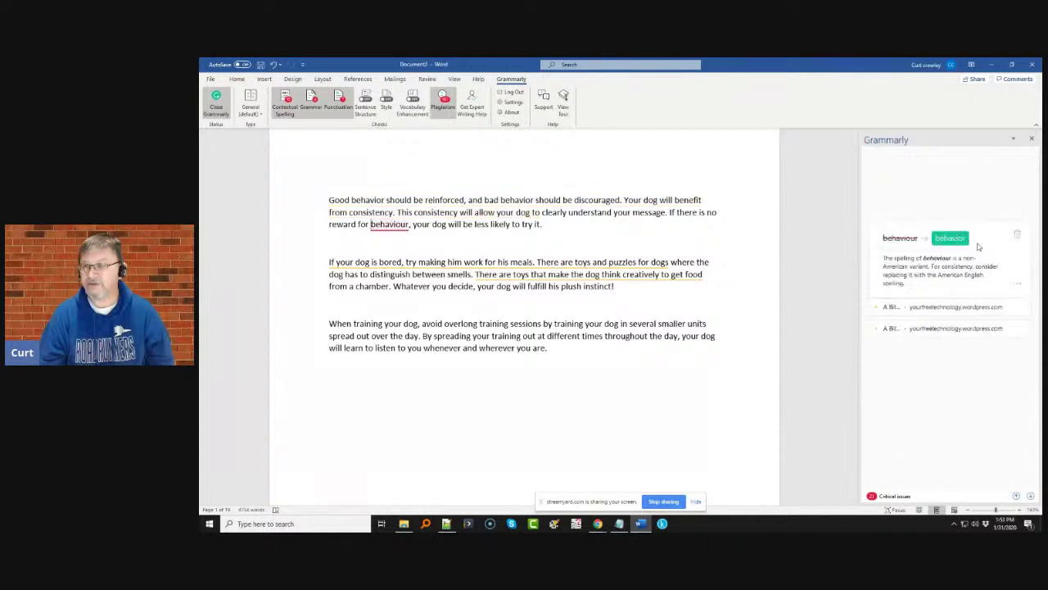
click(952, 239)
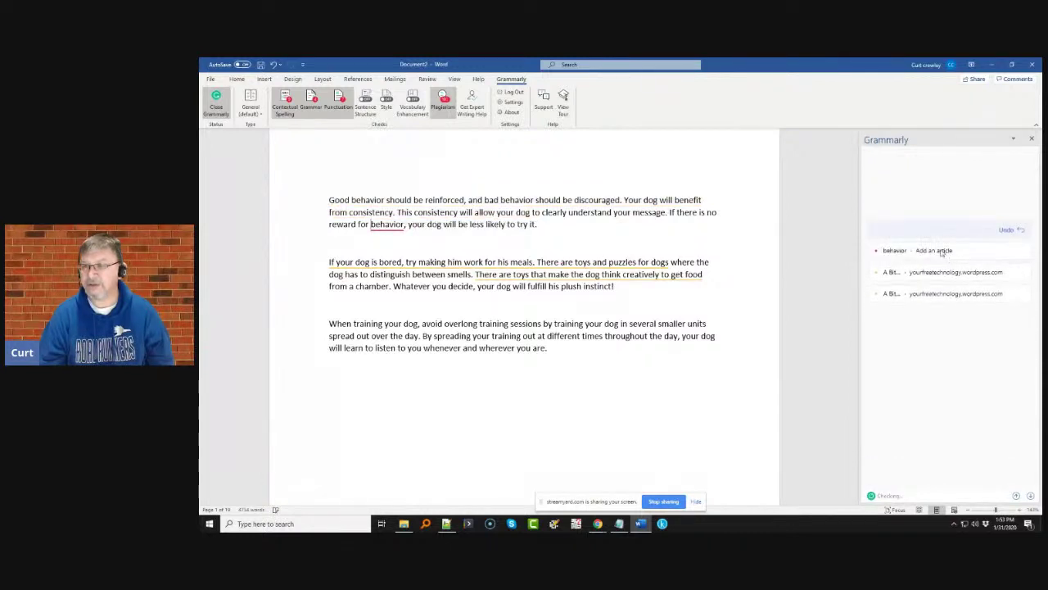
click(909, 259)
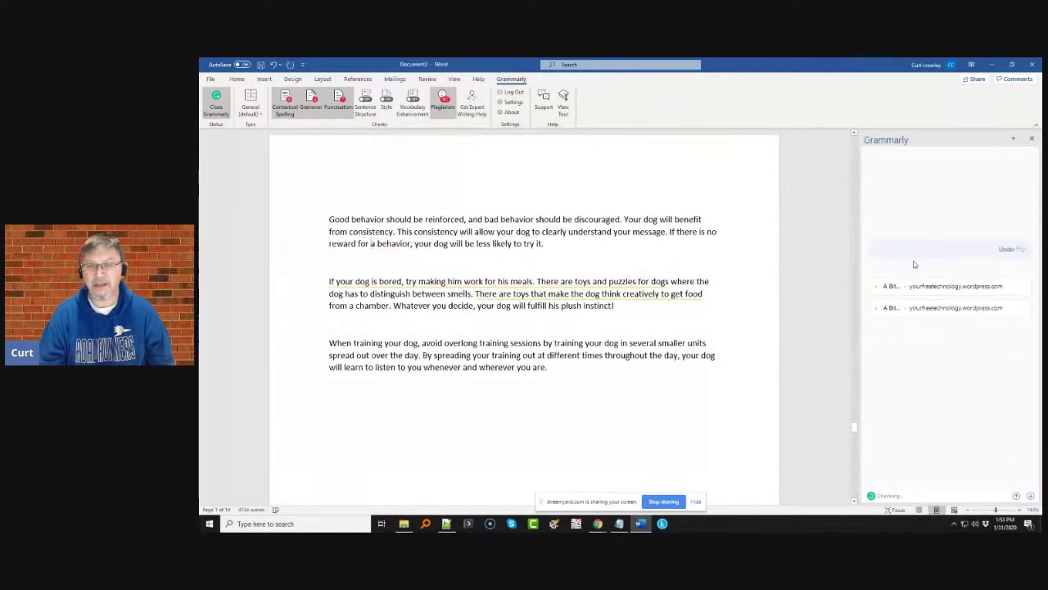
click(919, 290)
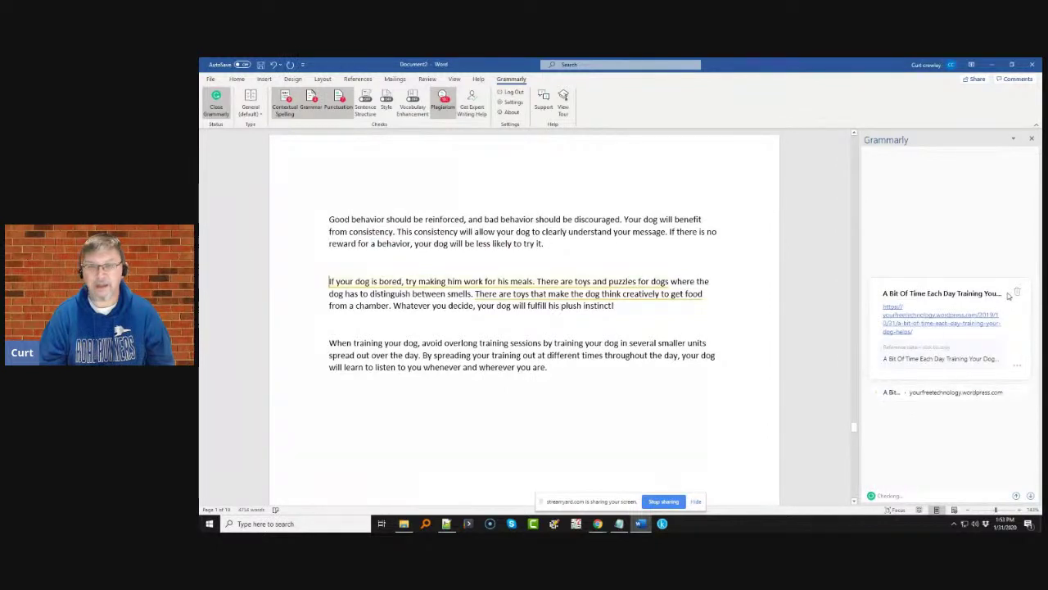
click(1016, 294)
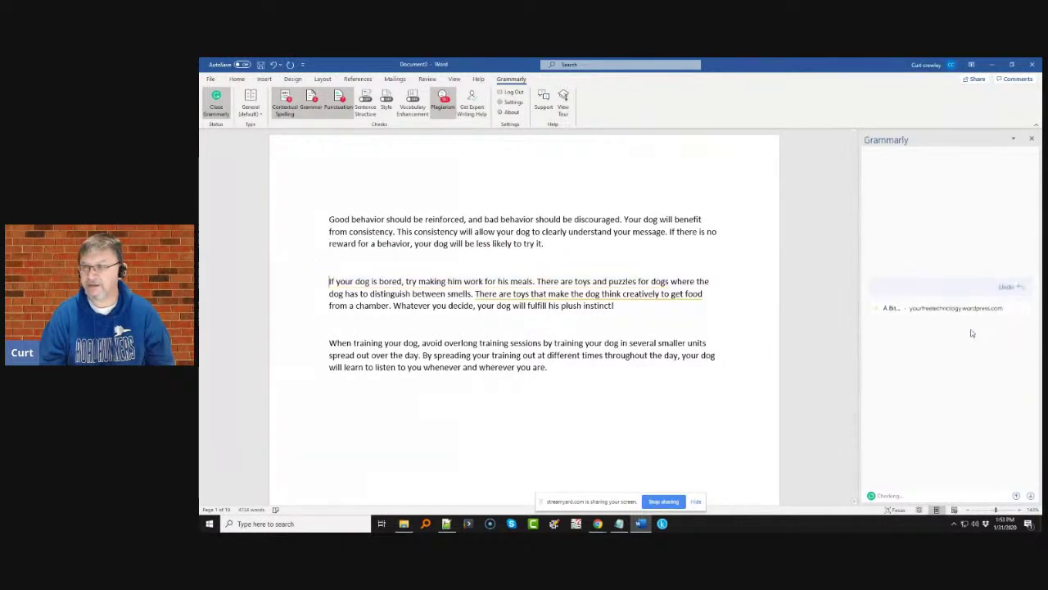
click(1017, 316)
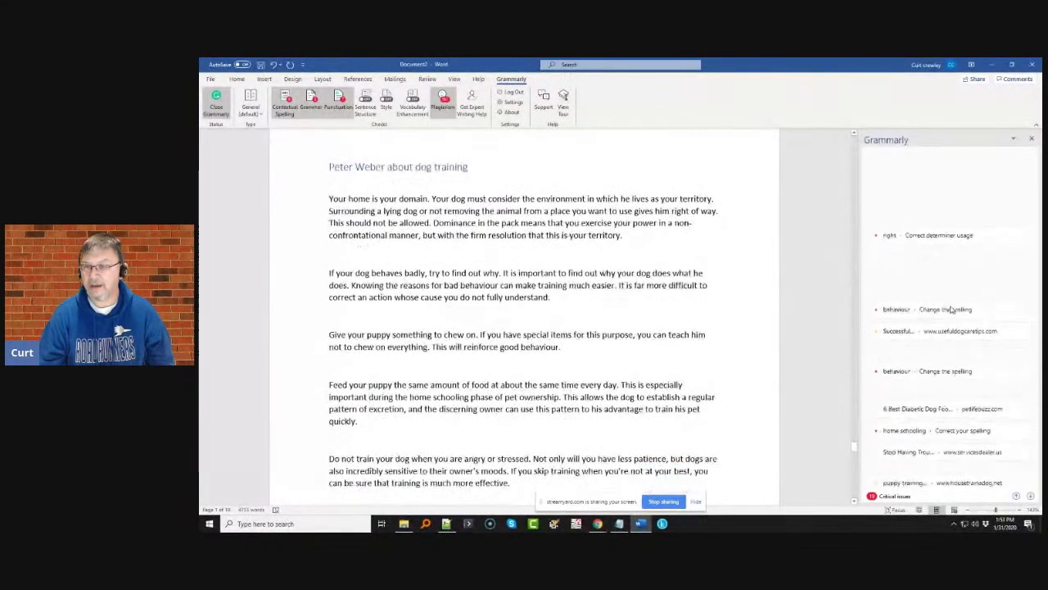
- Correct to 'the right of way', change behaviour to behavior, and dismiss the Successful Ways match
click(982, 218)
click(899, 226)
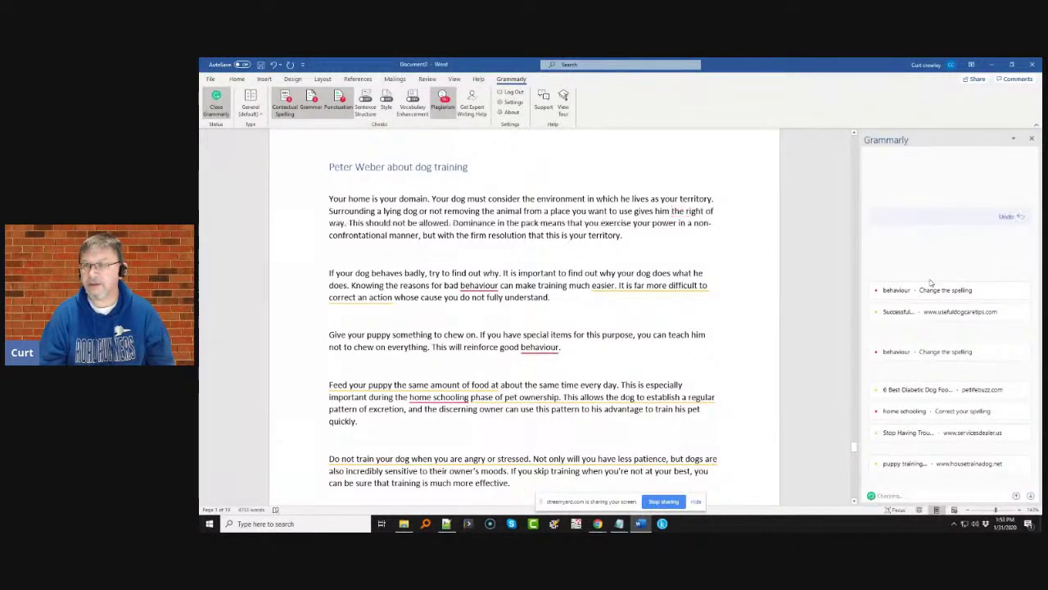
click(929, 286)
click(948, 300)
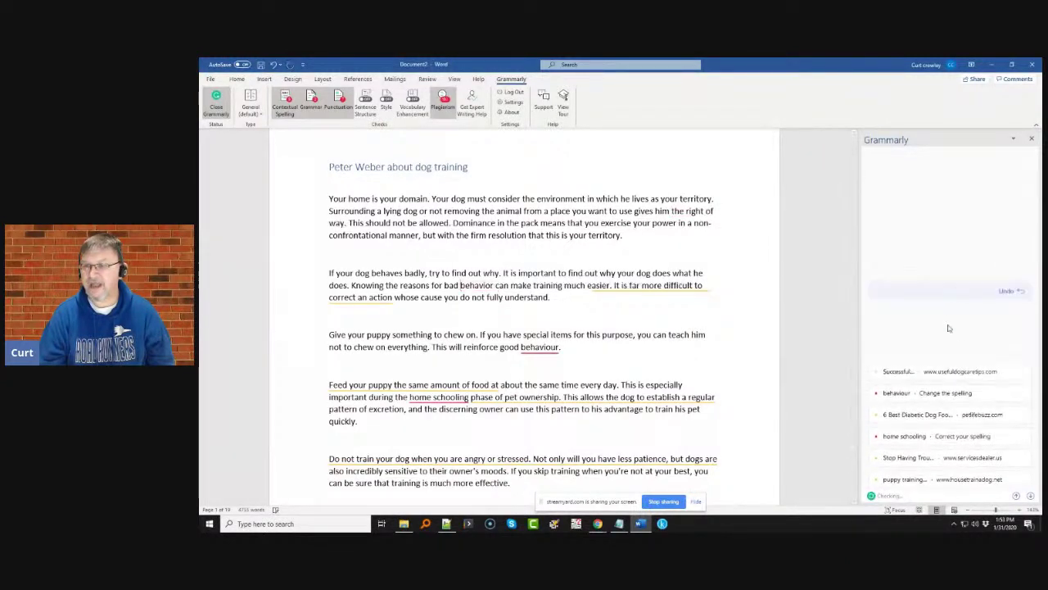
click(944, 311)
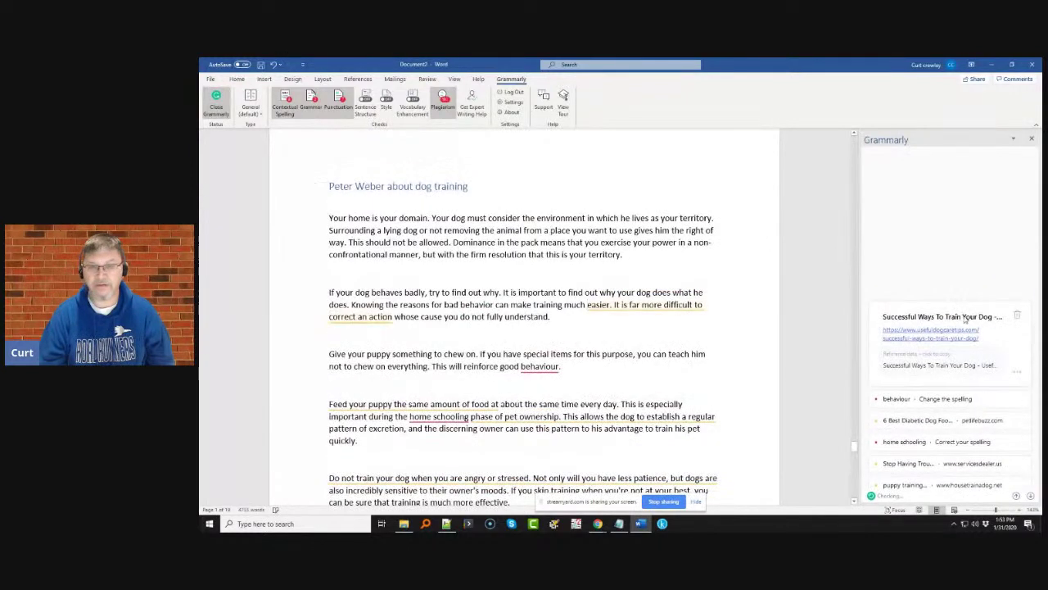
click(1018, 317)
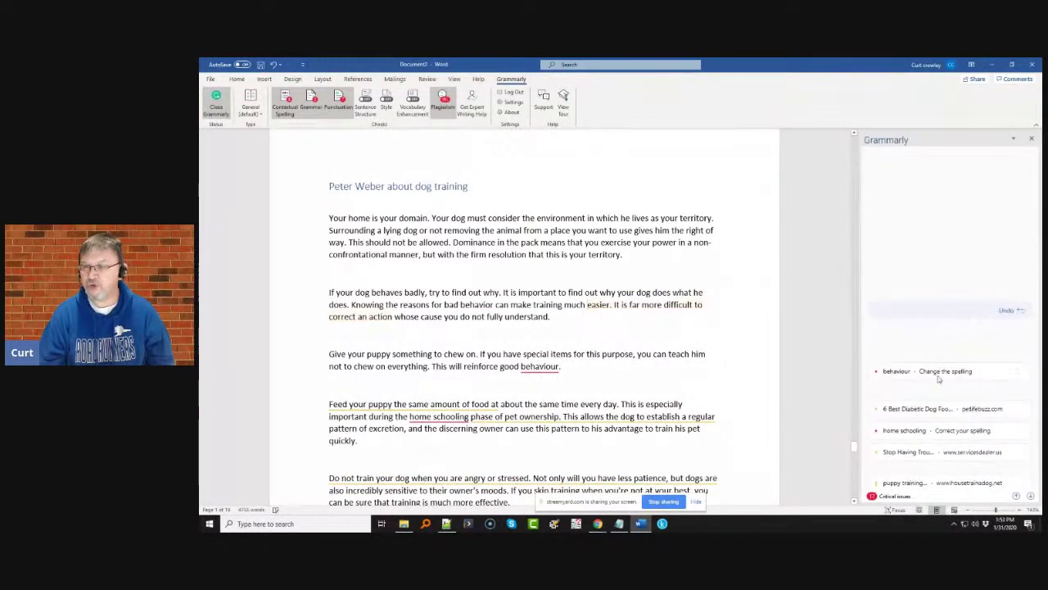
- Change another behaviour to behavior, dismiss the diabetic dog foods match, and join 'homeschooling'
click(939, 375)
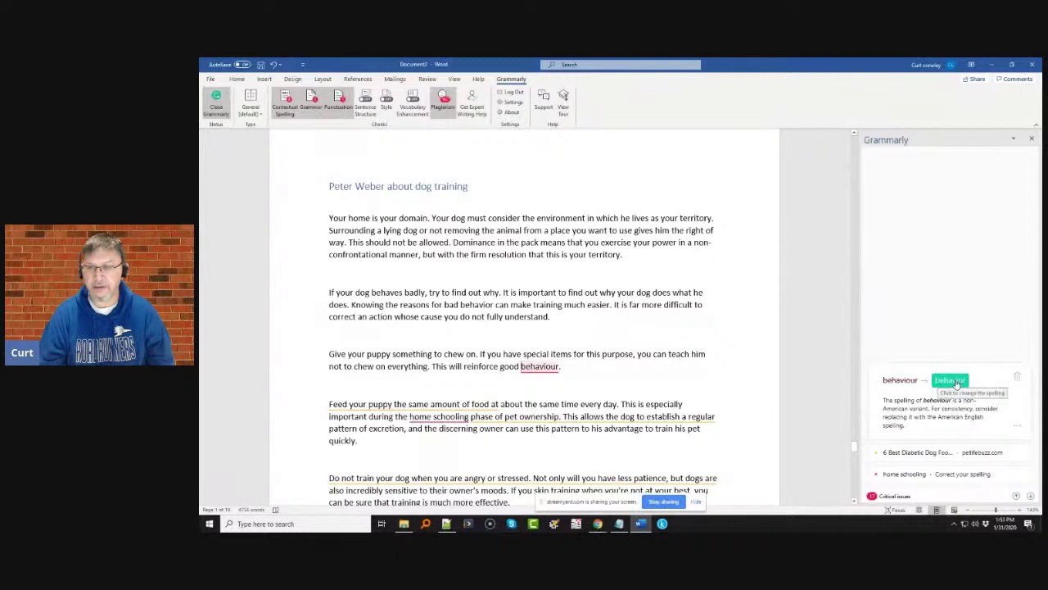
click(953, 381)
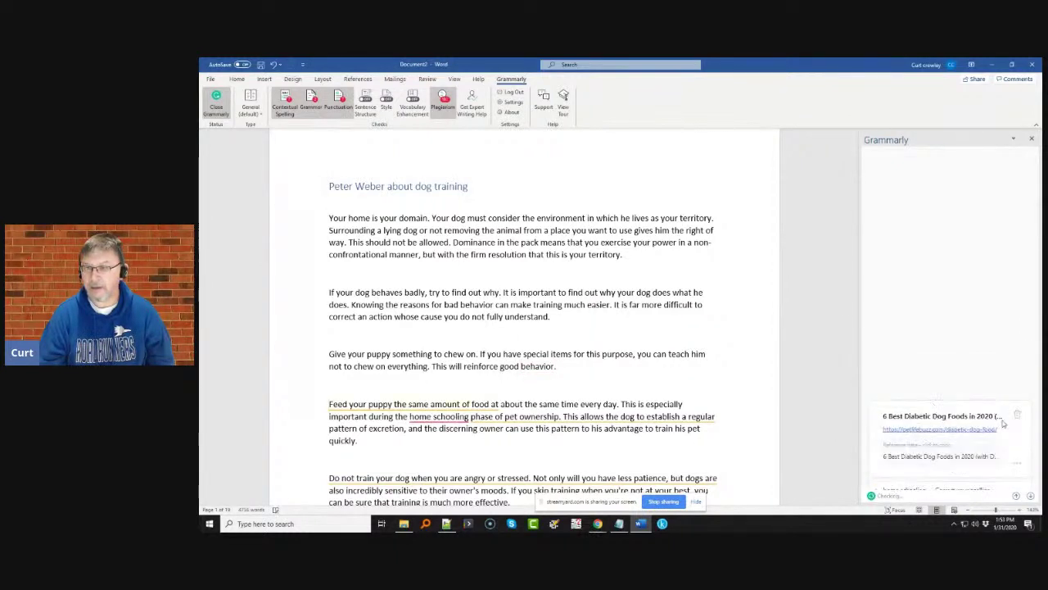
click(1017, 416)
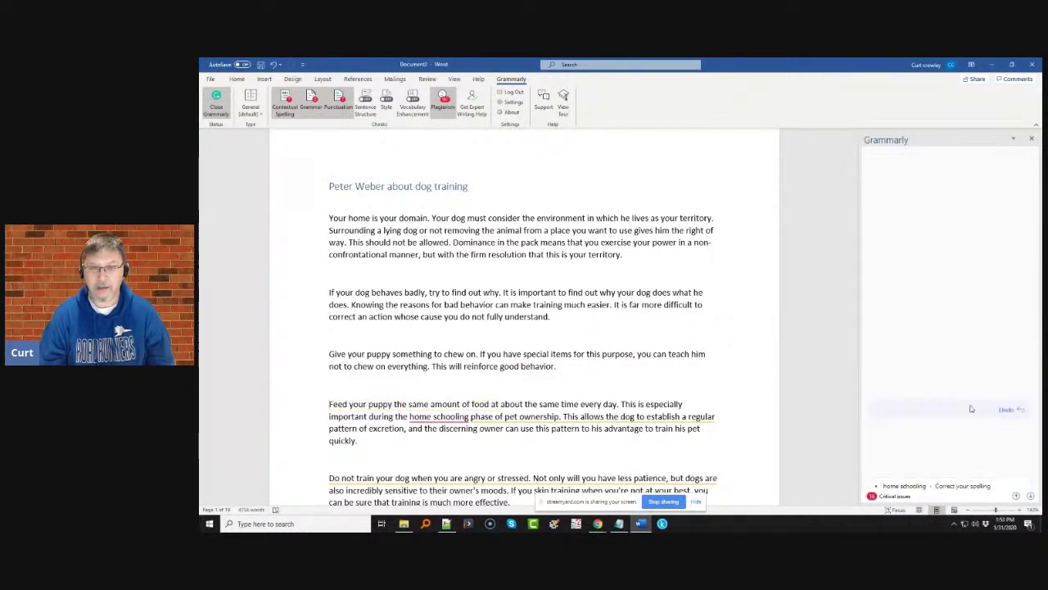
scroll(914, 377, down, 3)
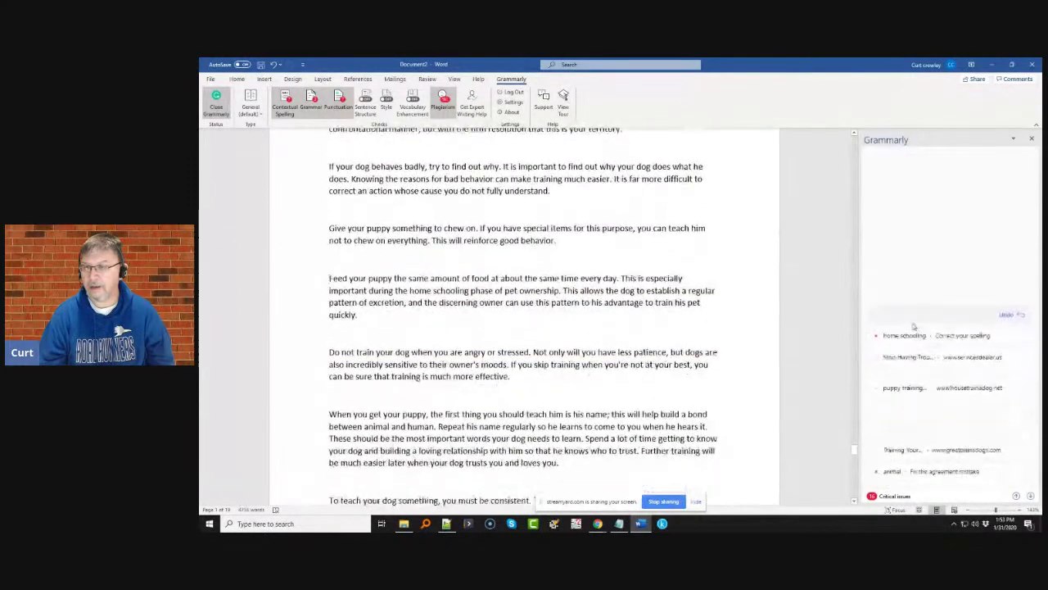
click(917, 317)
click(911, 326)
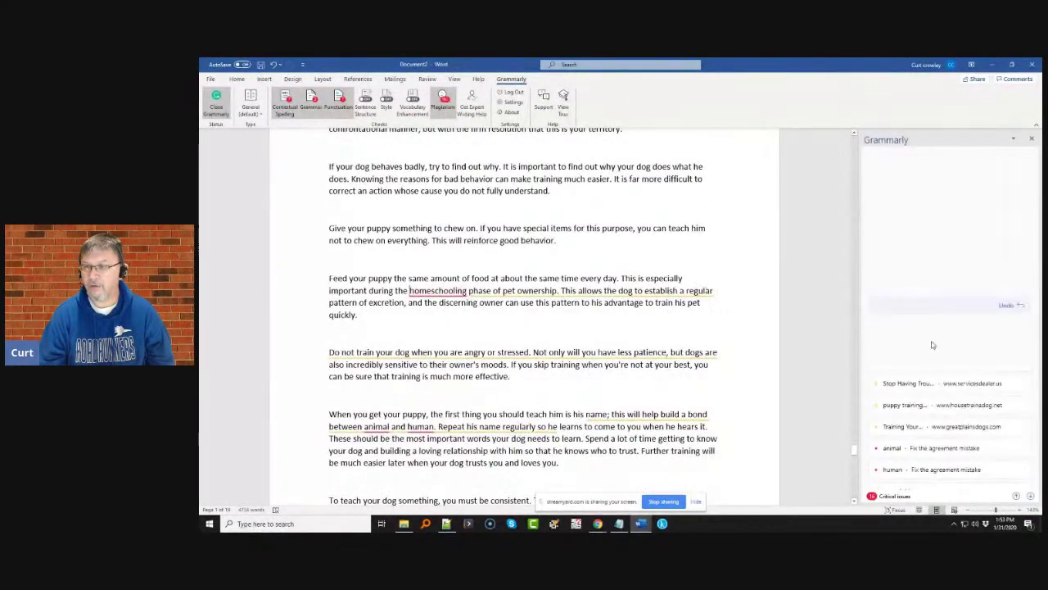
- Dismiss the next three plagiarism matches, including the puppy training one
click(921, 319)
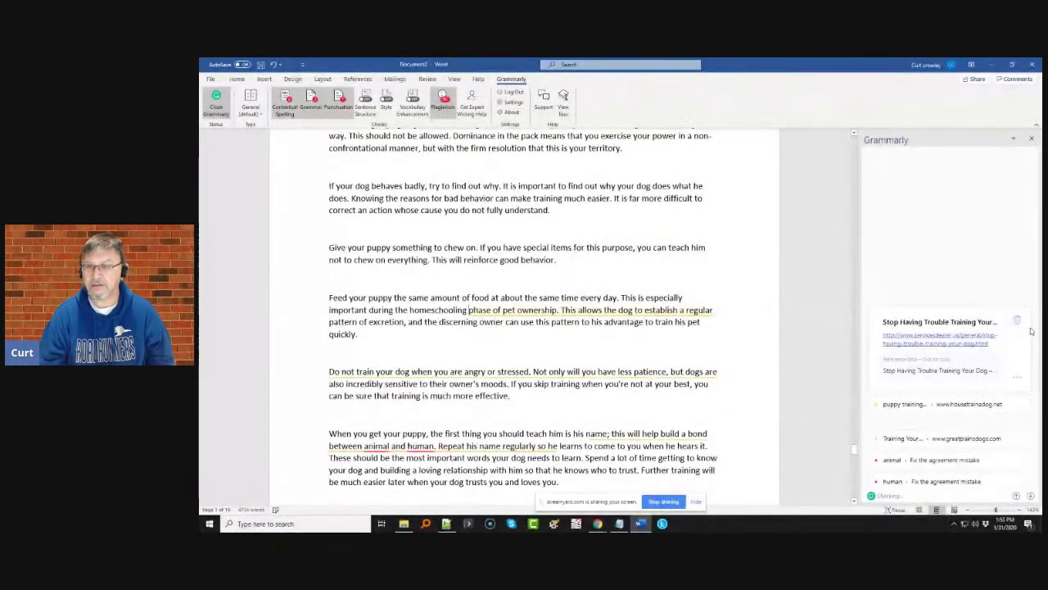
click(1018, 321)
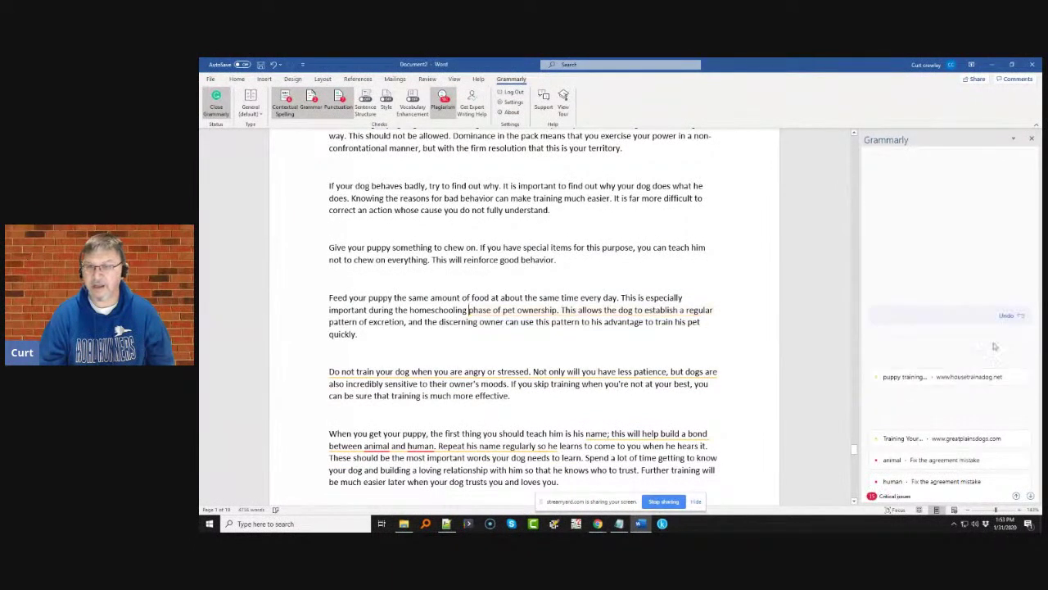
click(949, 382)
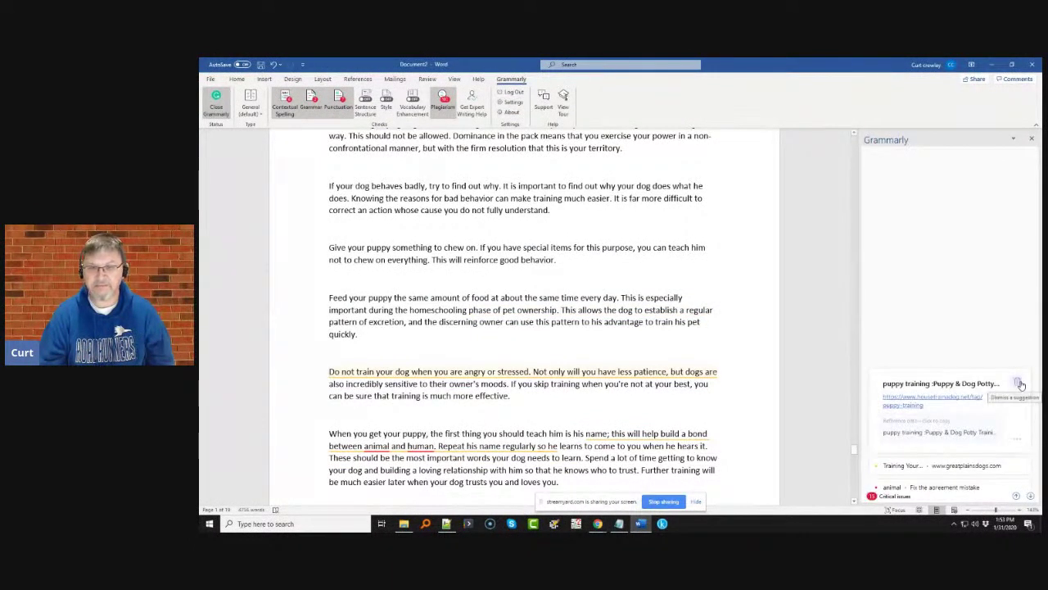
click(1018, 383)
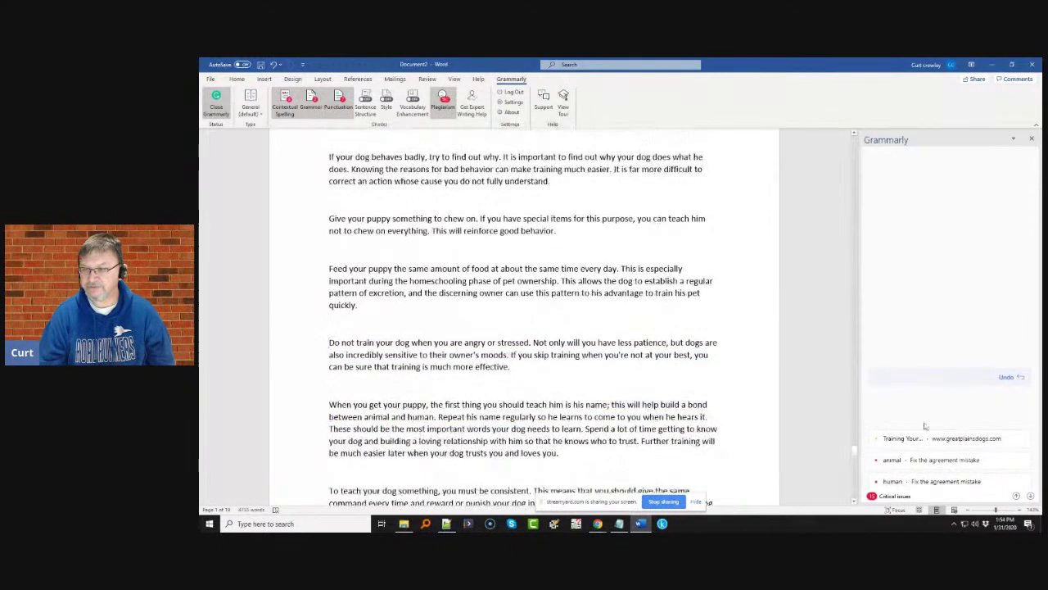
click(924, 412)
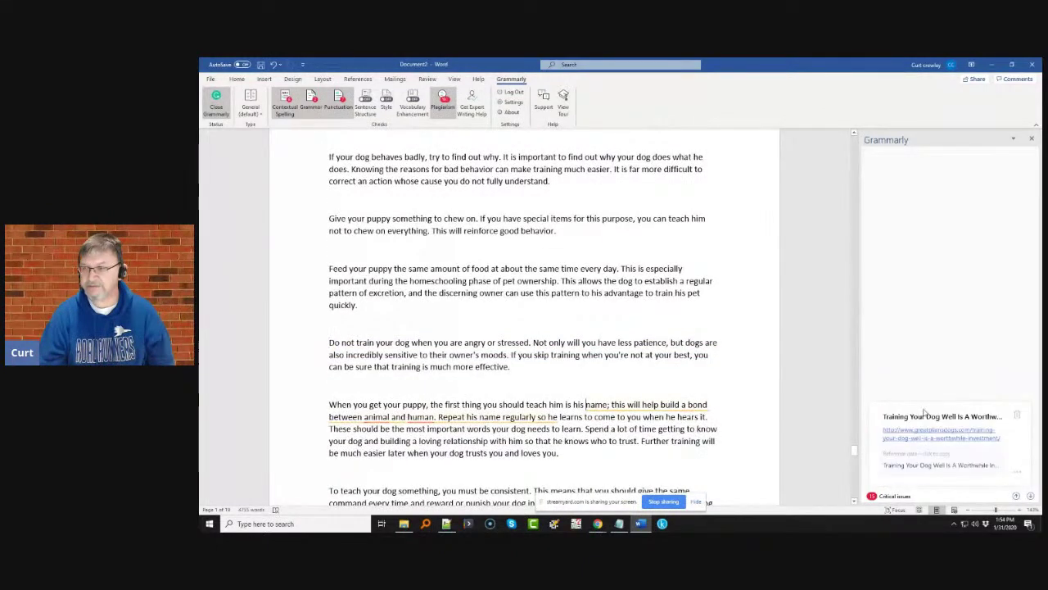
click(1014, 417)
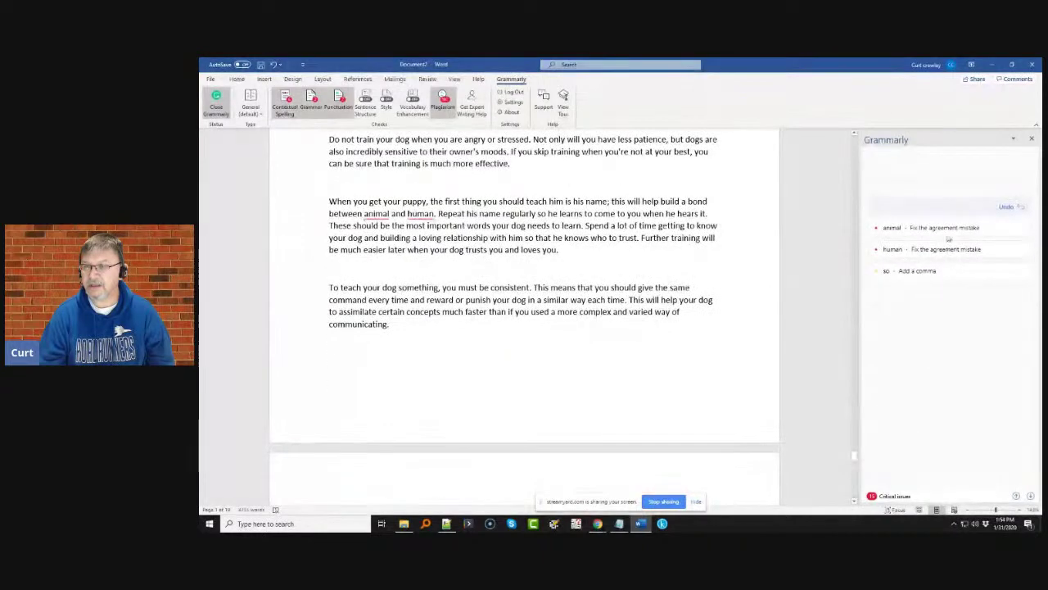
- Change to 'between animals and humans' and add a comma after 'regularly'
click(947, 245)
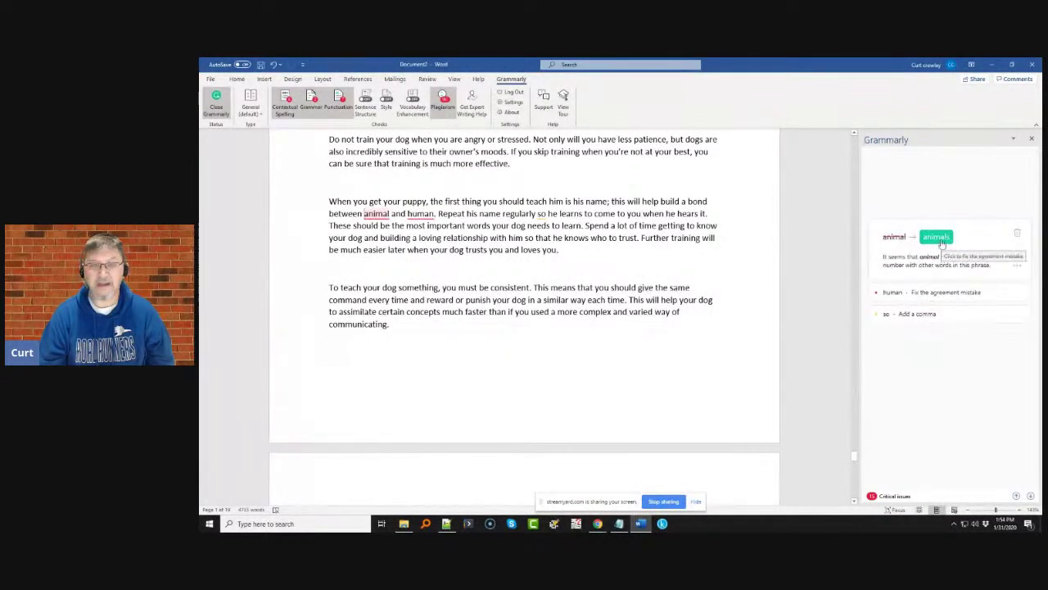
click(941, 243)
click(940, 244)
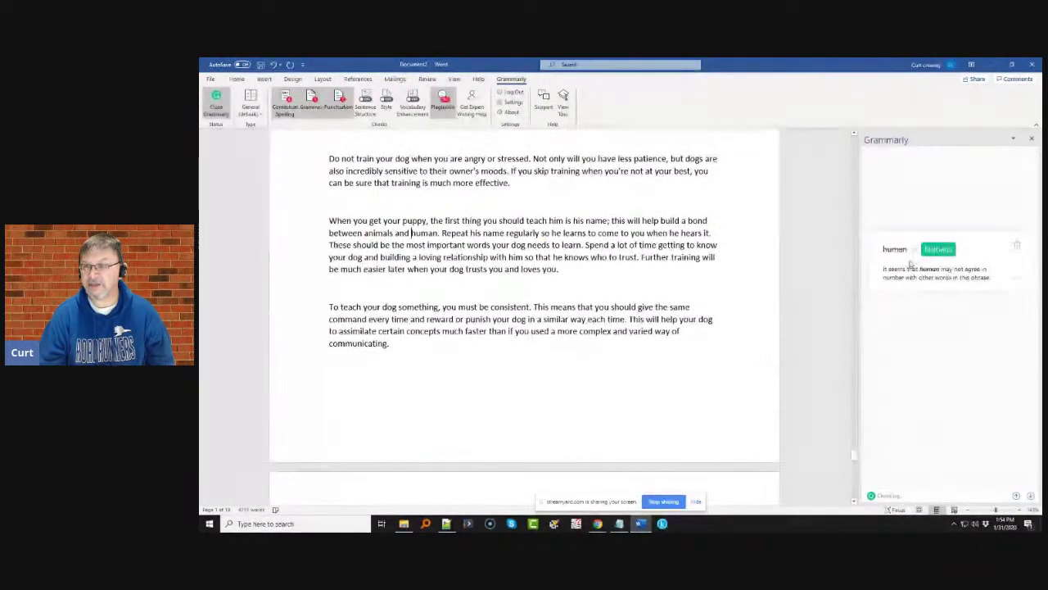
click(928, 257)
click(897, 269)
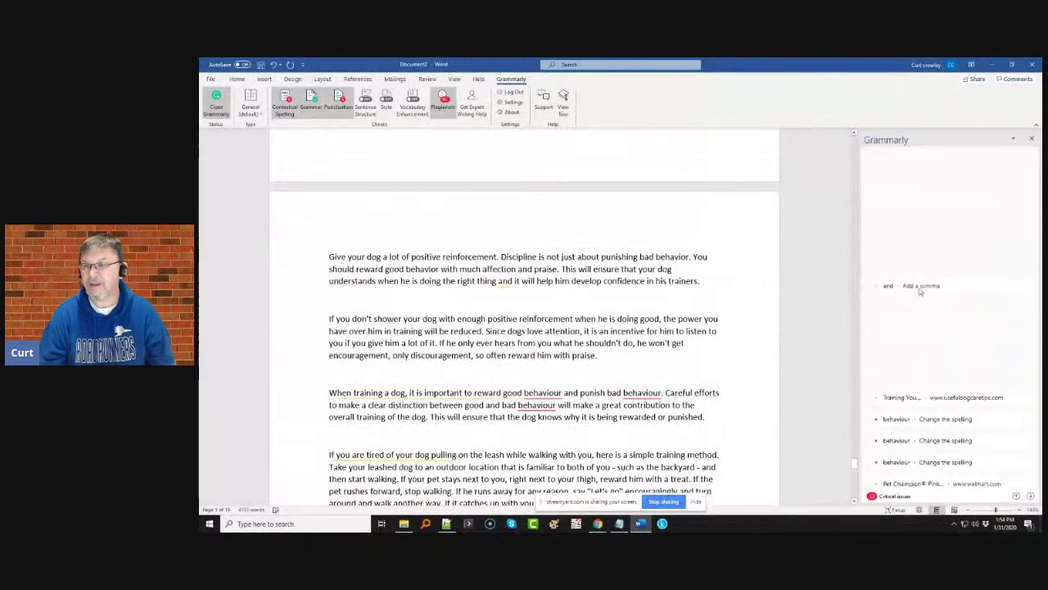
- Insert the comma before 'and', dismiss a plagiarism match, and change behaviour to behavior
click(919, 291)
click(897, 294)
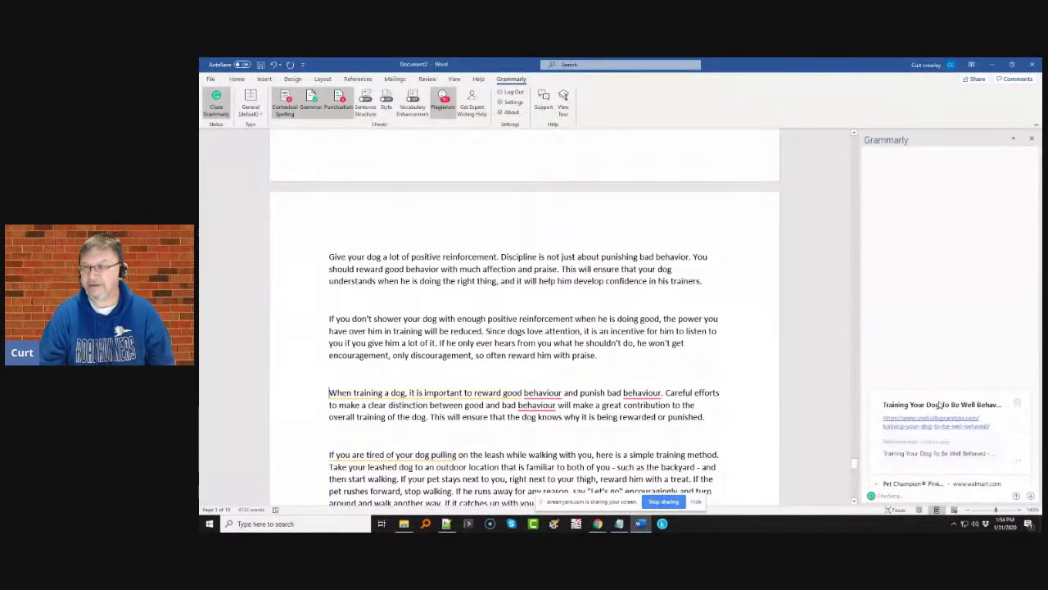
click(1018, 404)
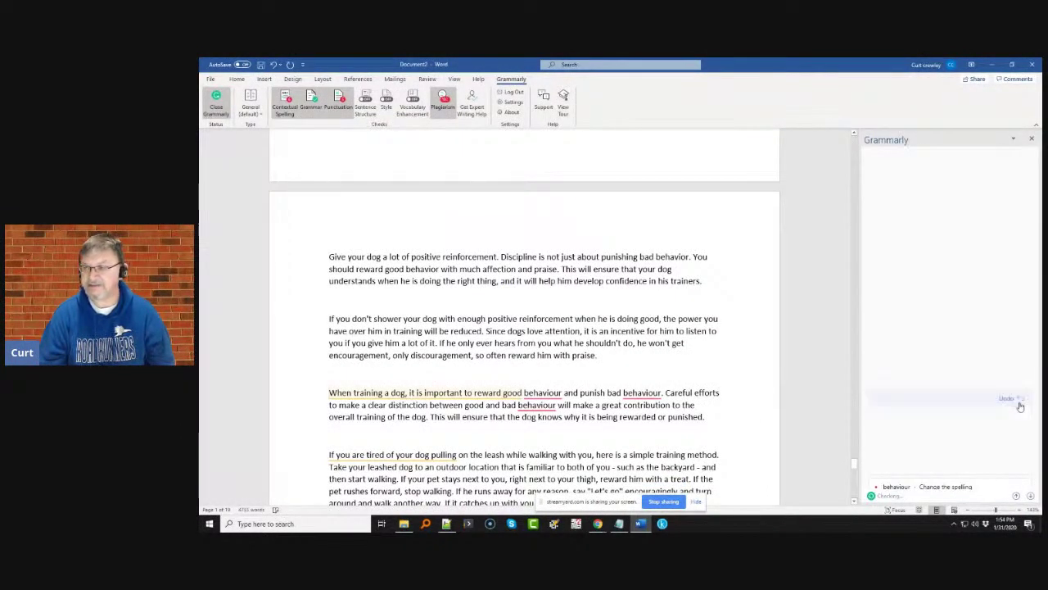
click(935, 417)
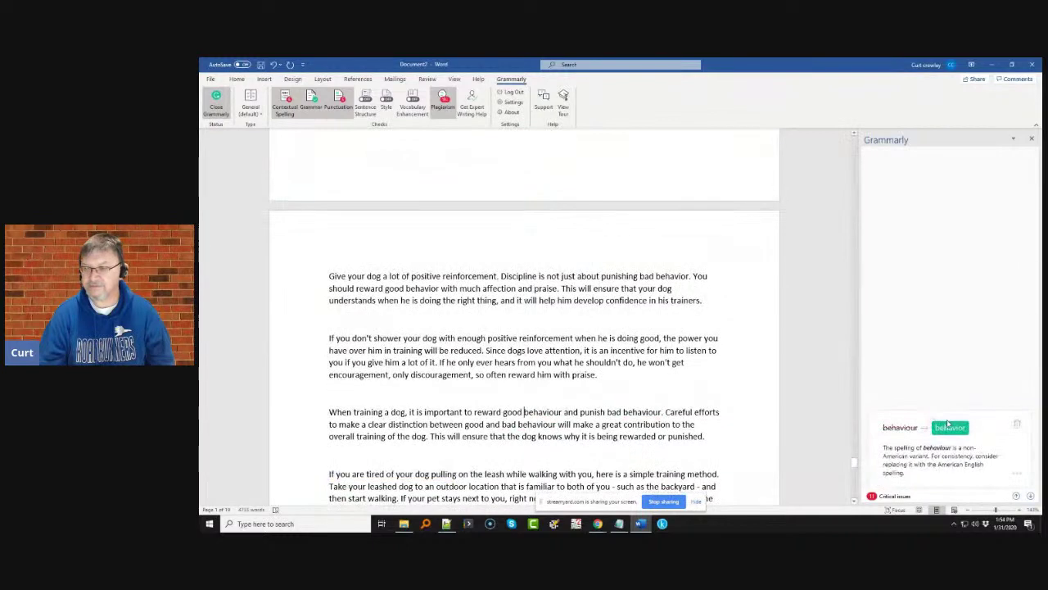
click(950, 424)
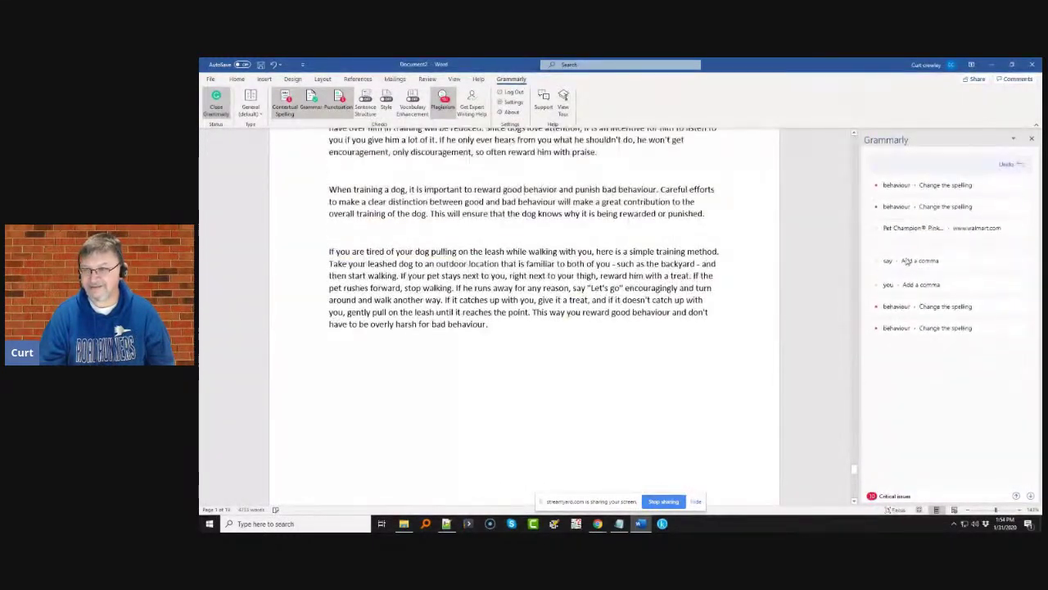
- Change both behaviour spellings in the next paragraph to behavior and dismiss the Pet Champion match
click(922, 227)
click(950, 224)
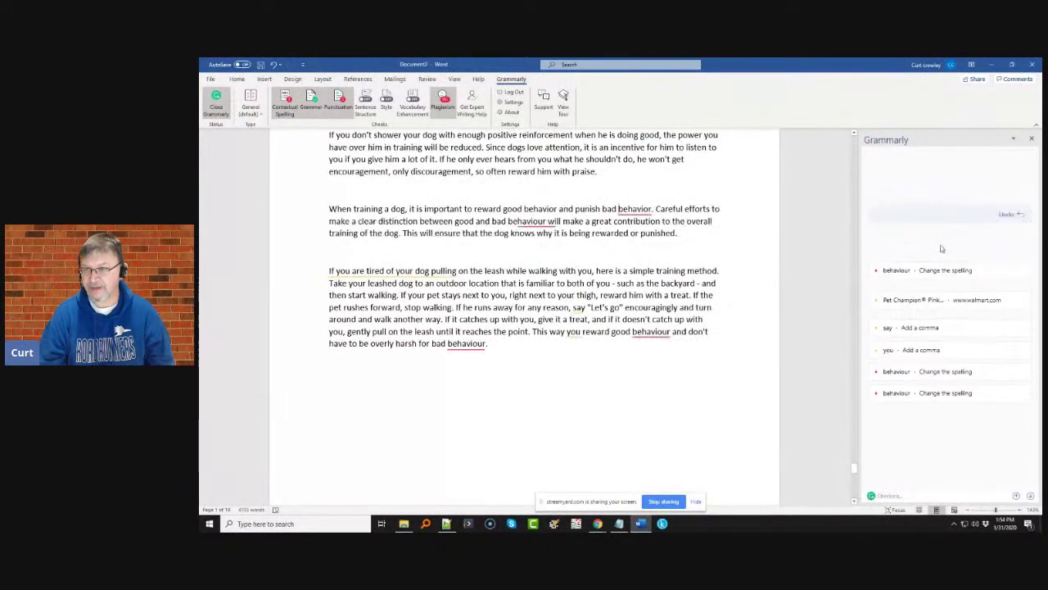
click(952, 247)
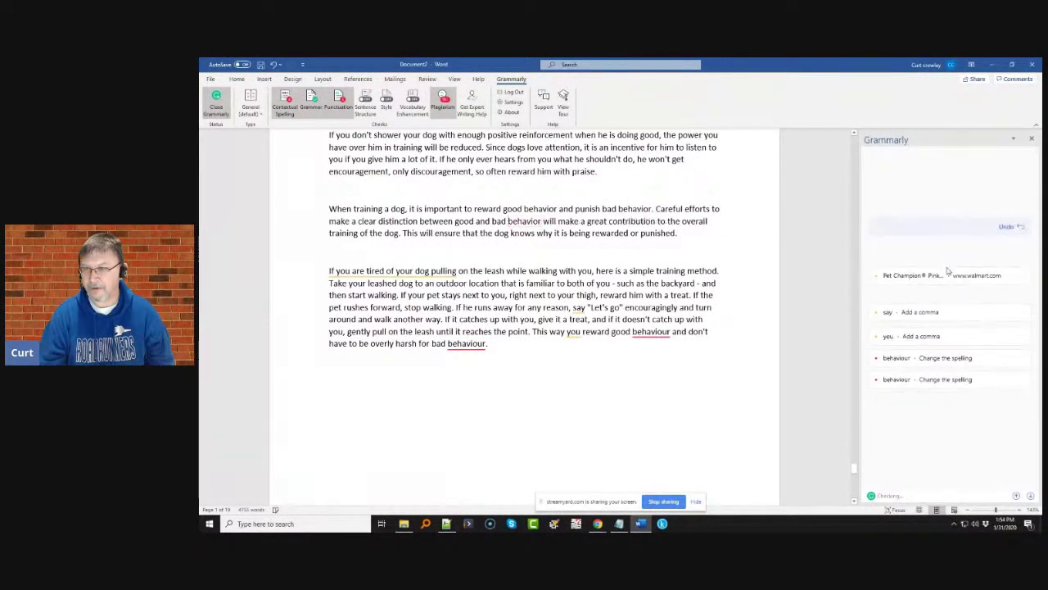
click(943, 276)
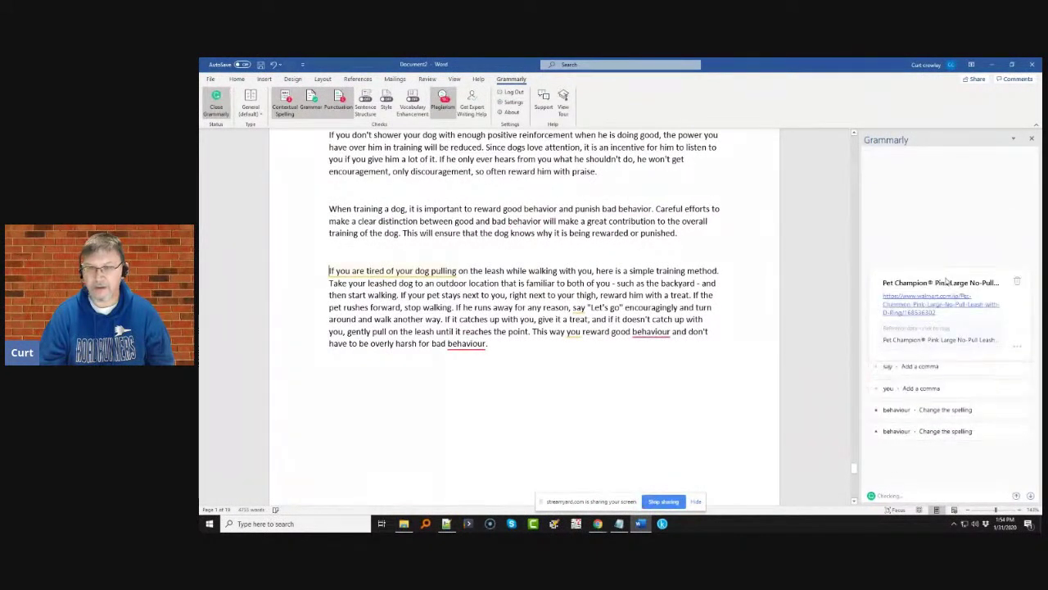
click(1016, 282)
- Add commas after 'say' and 'This way', and change good and bad behaviour to behavior
click(899, 314)
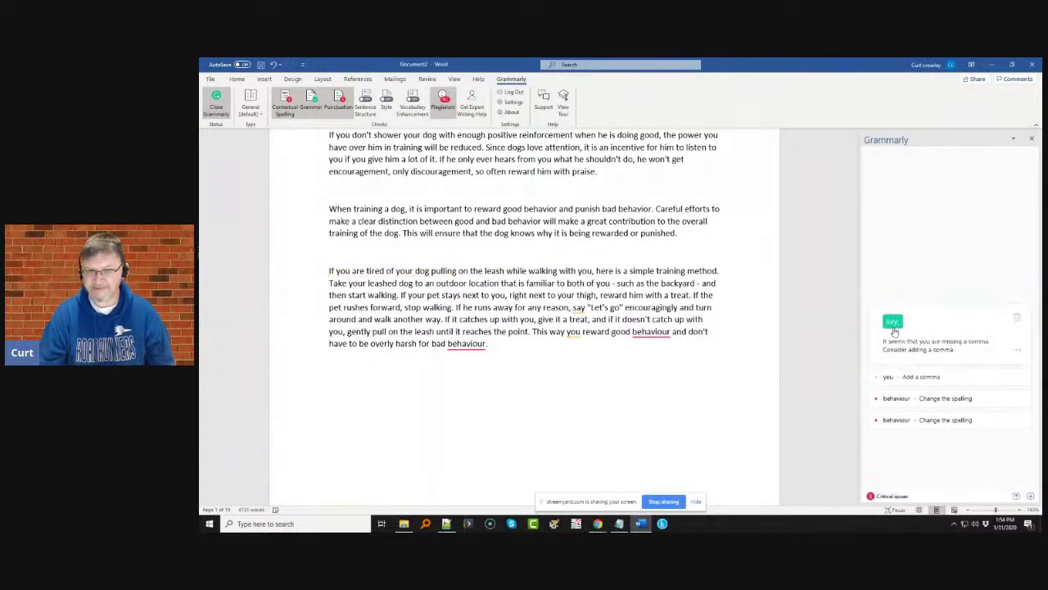
click(893, 322)
click(966, 343)
click(893, 326)
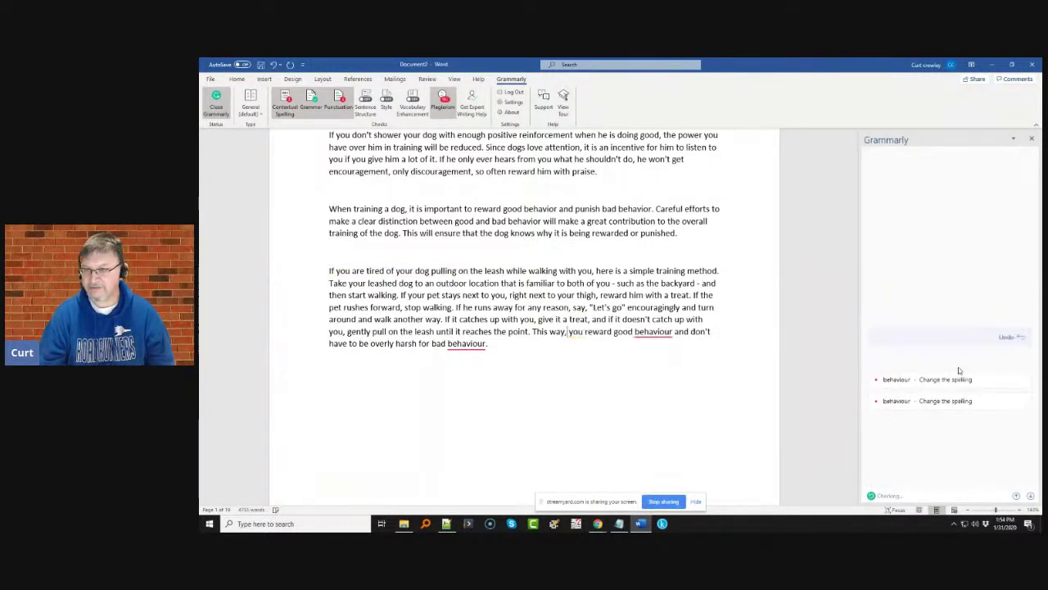
click(955, 377)
click(948, 365)
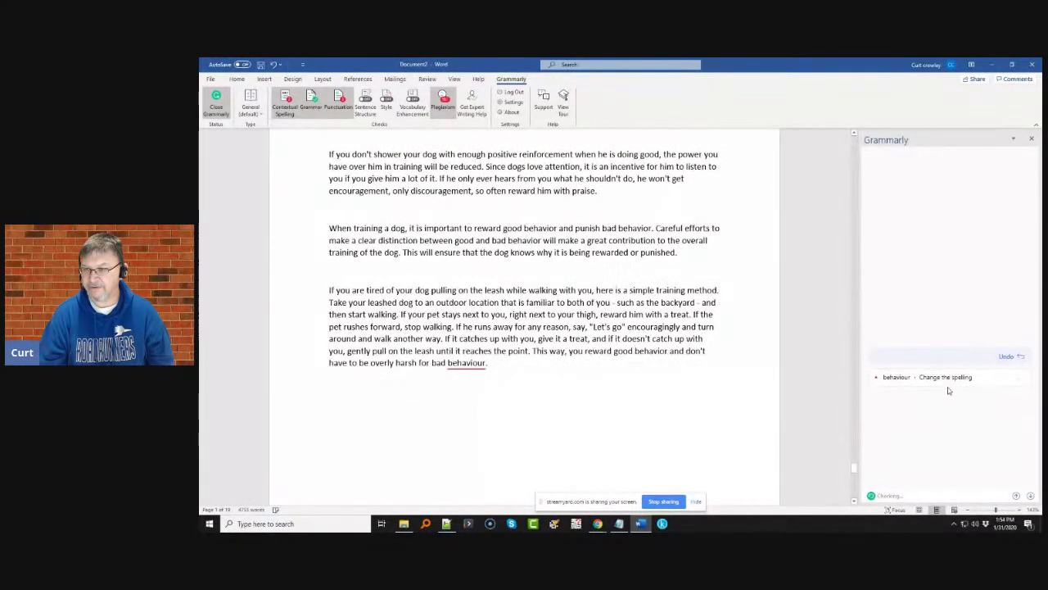
click(948, 378)
click(948, 385)
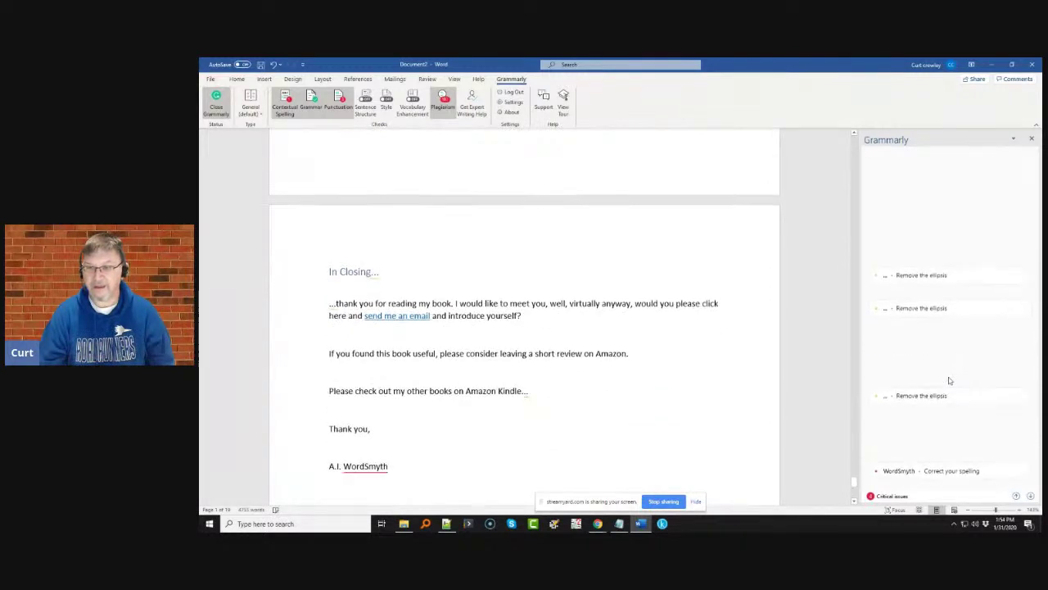
- Scroll back to the top and down to the blank page after the 'Curated by' line
scroll(950, 381, up, 5)
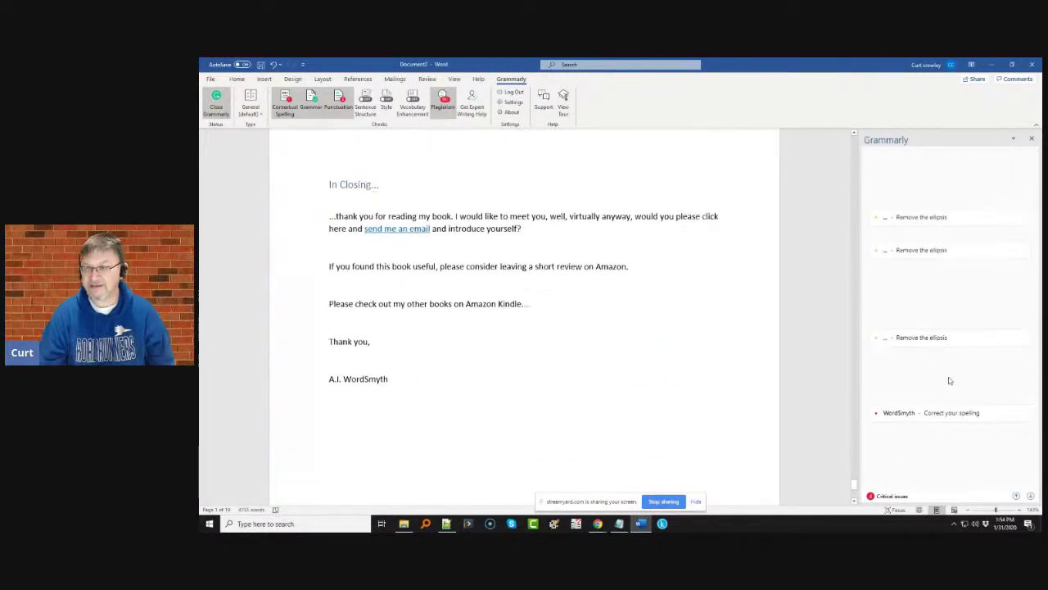
scroll(950, 381, up, 10)
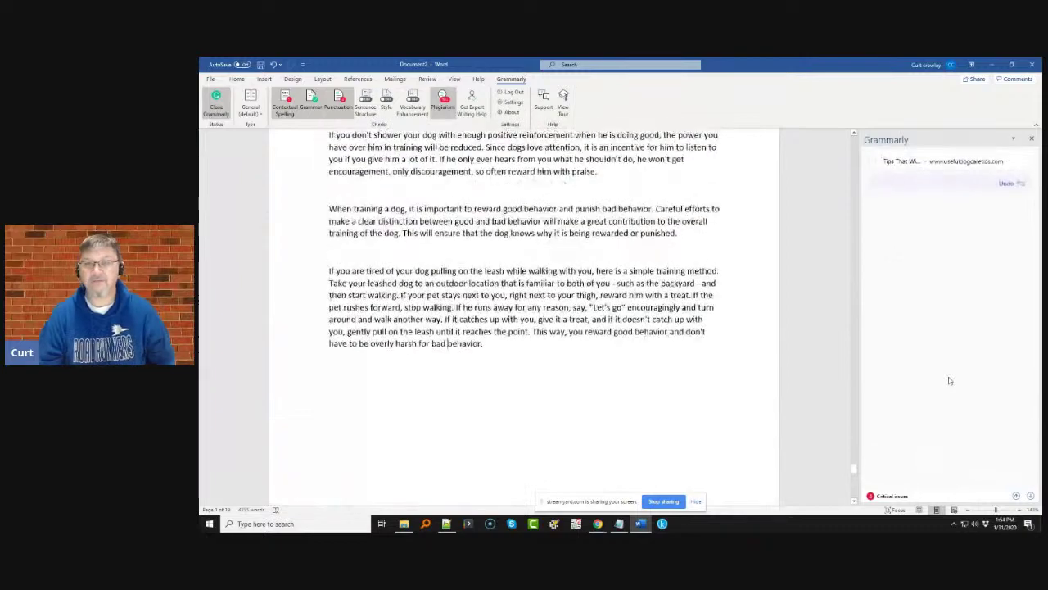
scroll(948, 376, up, 10)
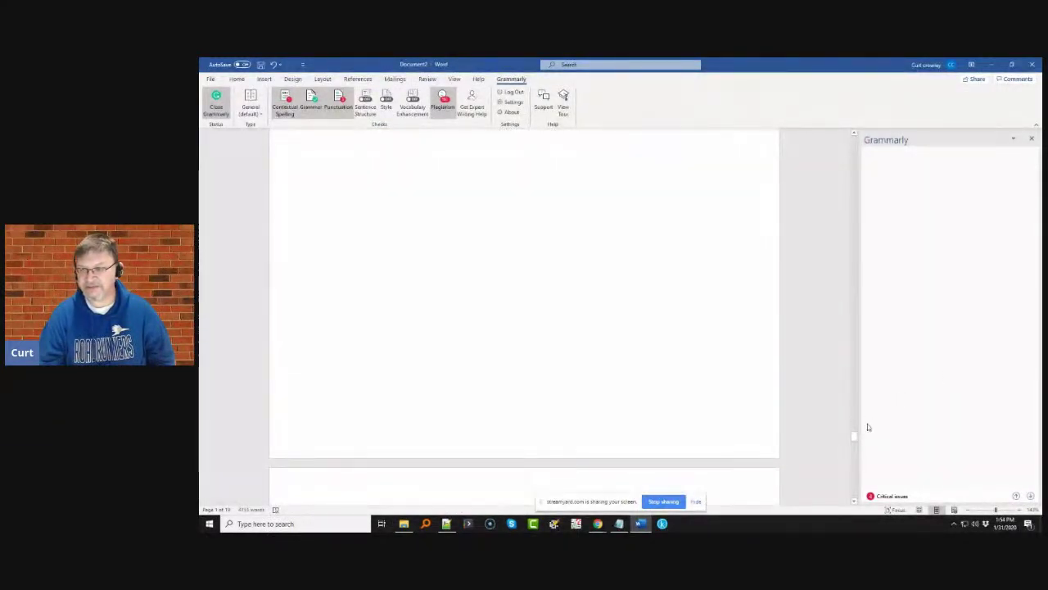
drag(855, 439, 855, 139)
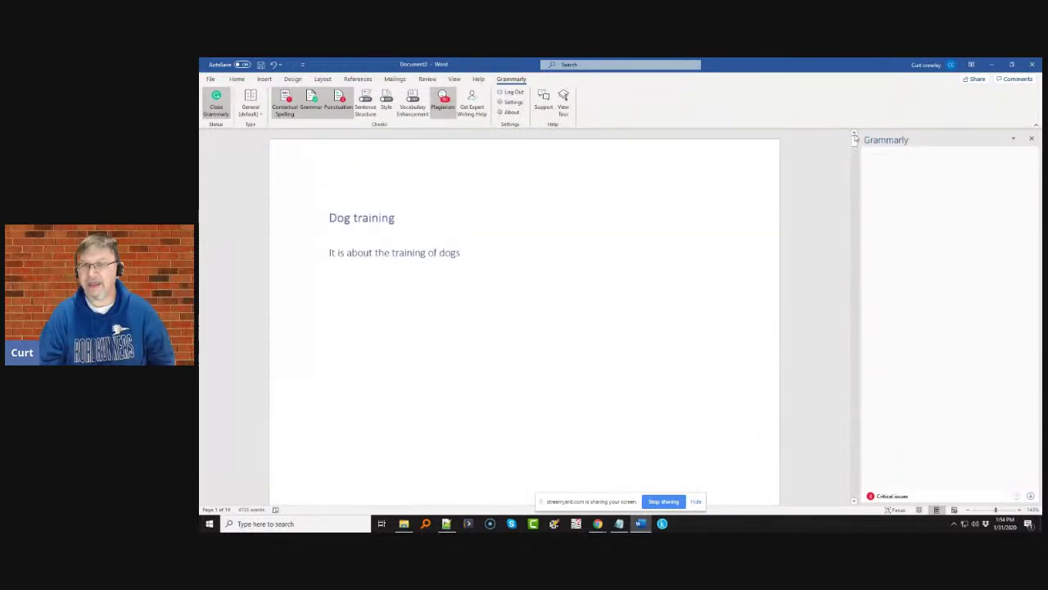
scroll(896, 316, down, 5)
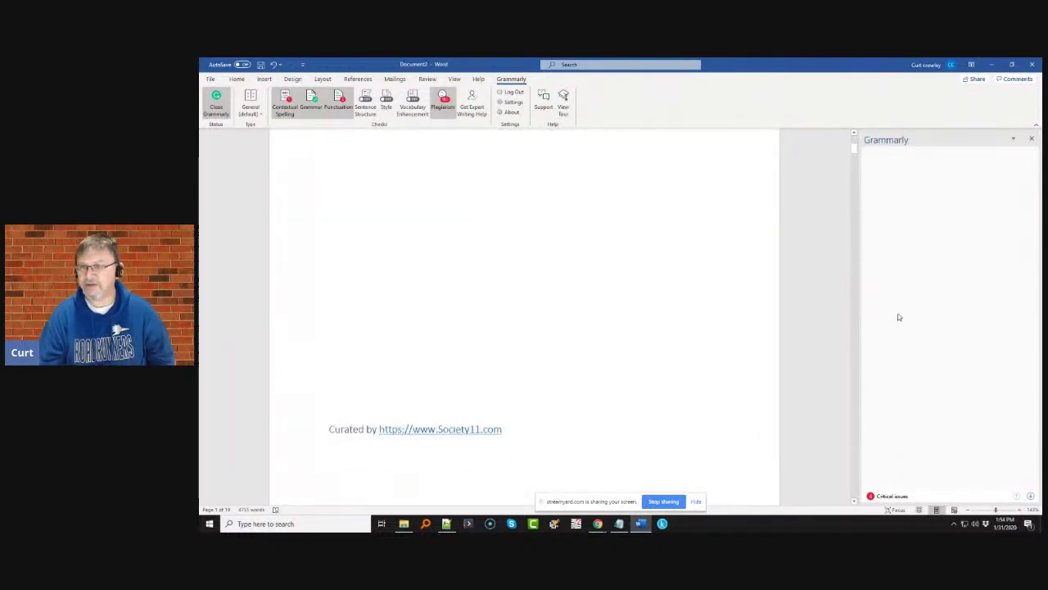
scroll(898, 316, down, 3)
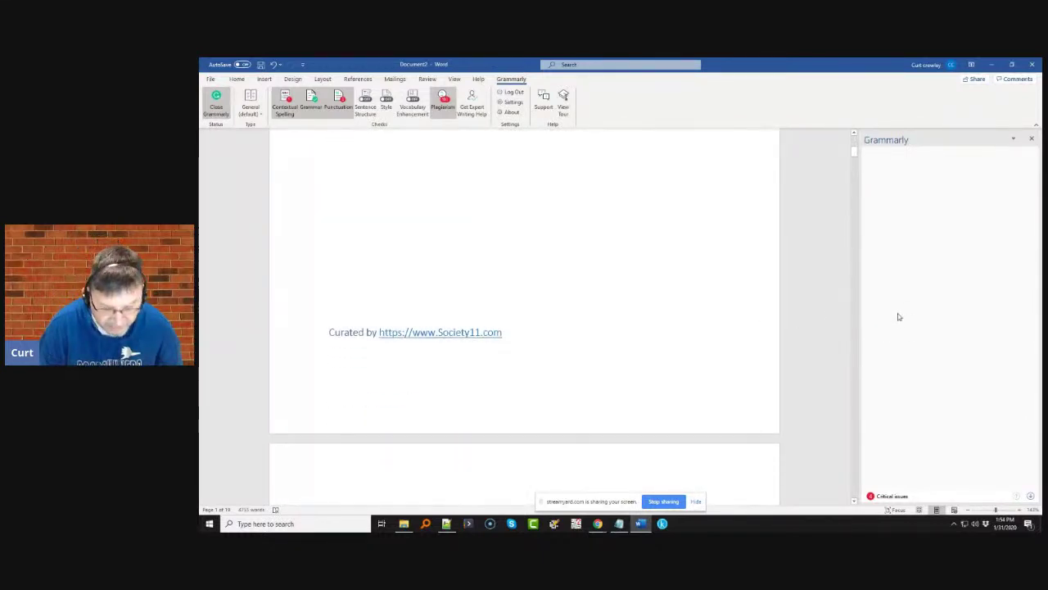
scroll(898, 317, down, 1)
scroll(898, 317, down, 3)
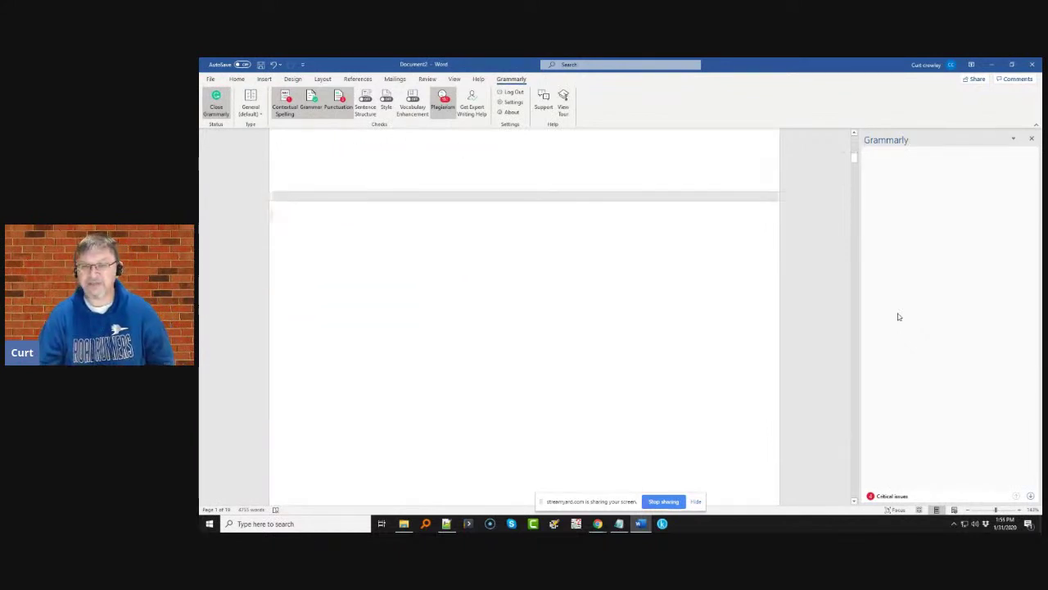
scroll(898, 315, down, 5)
scroll(459, 290, up, 10)
scroll(344, 332, down, 3)
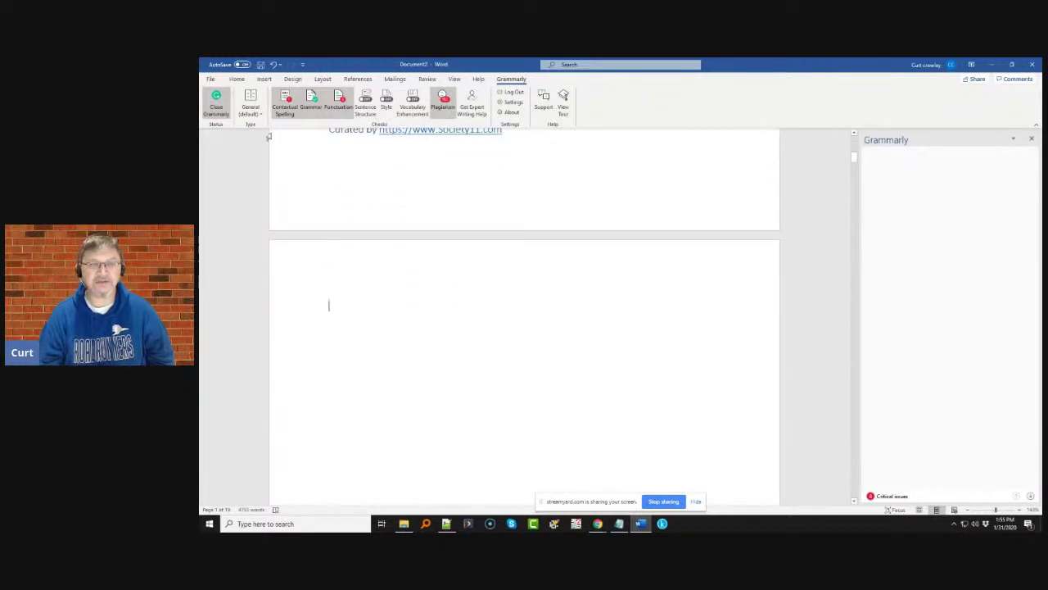
- Insert an Automatic Table from References > Table of Contents on the blank page
click(264, 81)
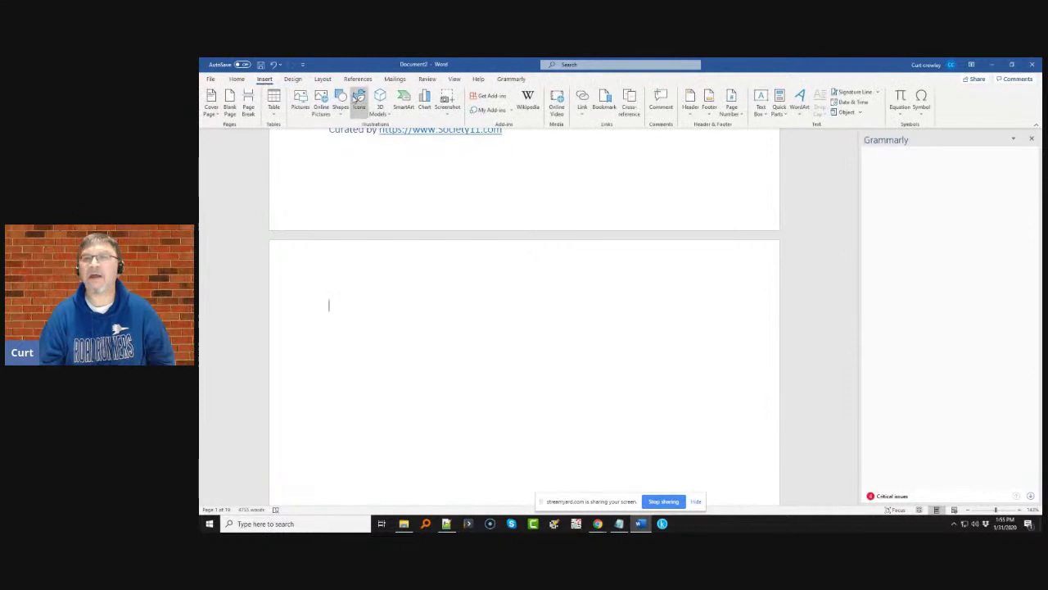
click(323, 80)
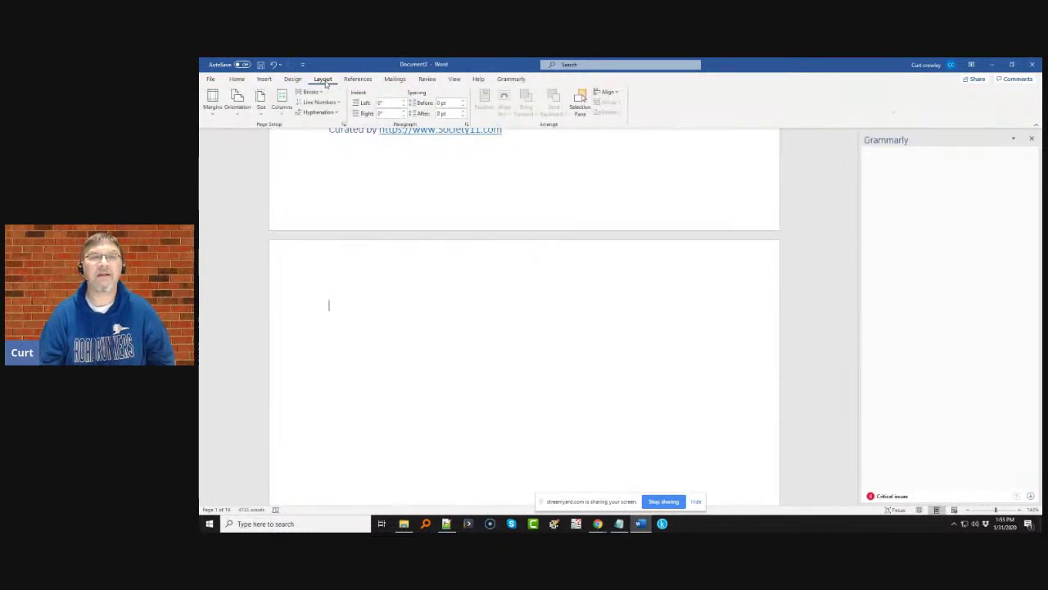
click(358, 80)
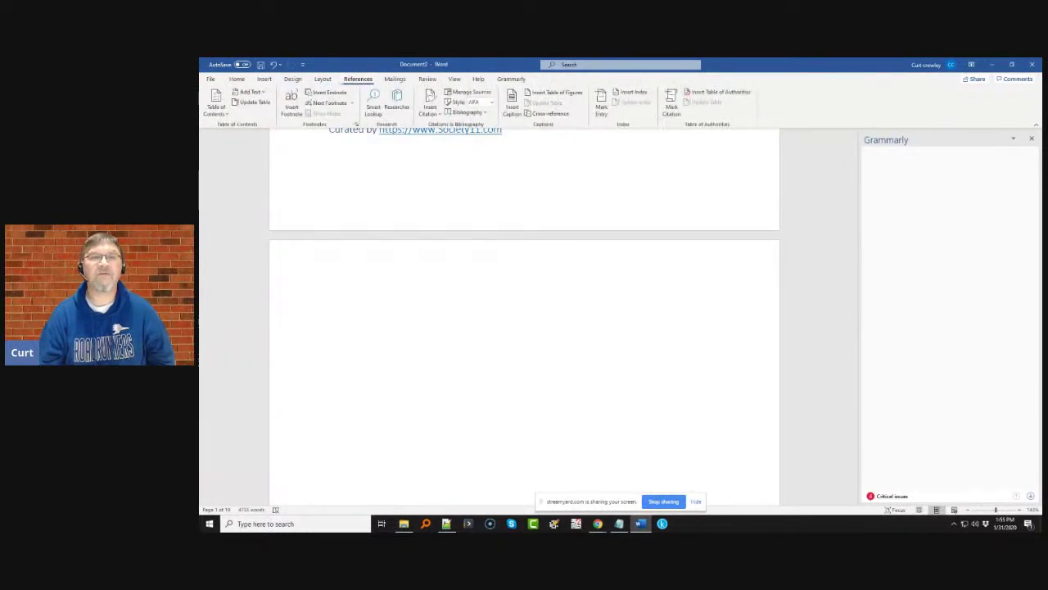
click(218, 108)
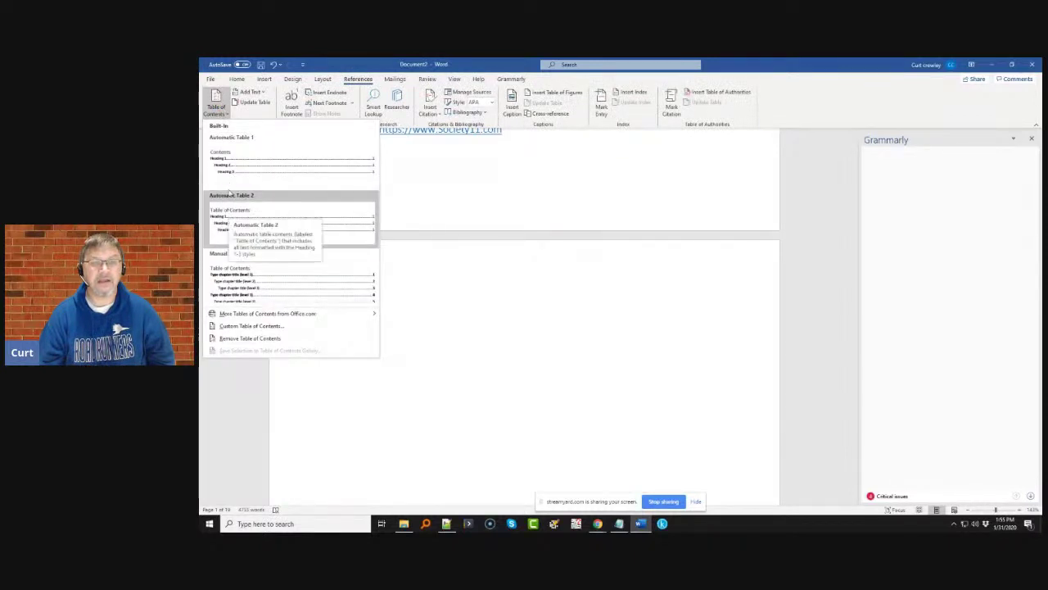
click(227, 170)
- Delete the 'Dog training', 'It is about the training of dogs' and 'Curated by' entries so Contents starts at Foreword
scroll(376, 314, up, 3)
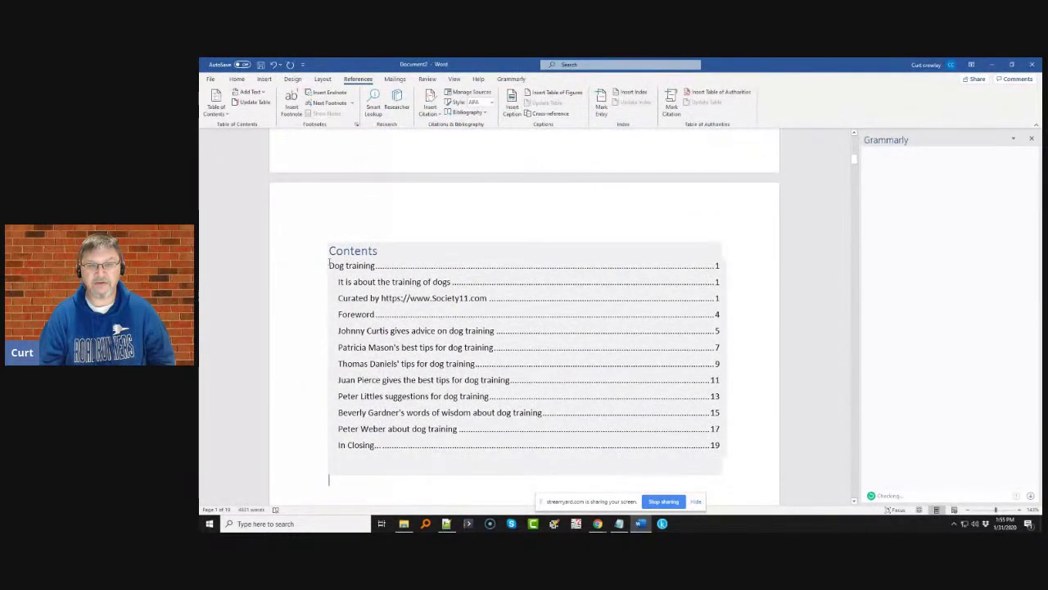
click(331, 265)
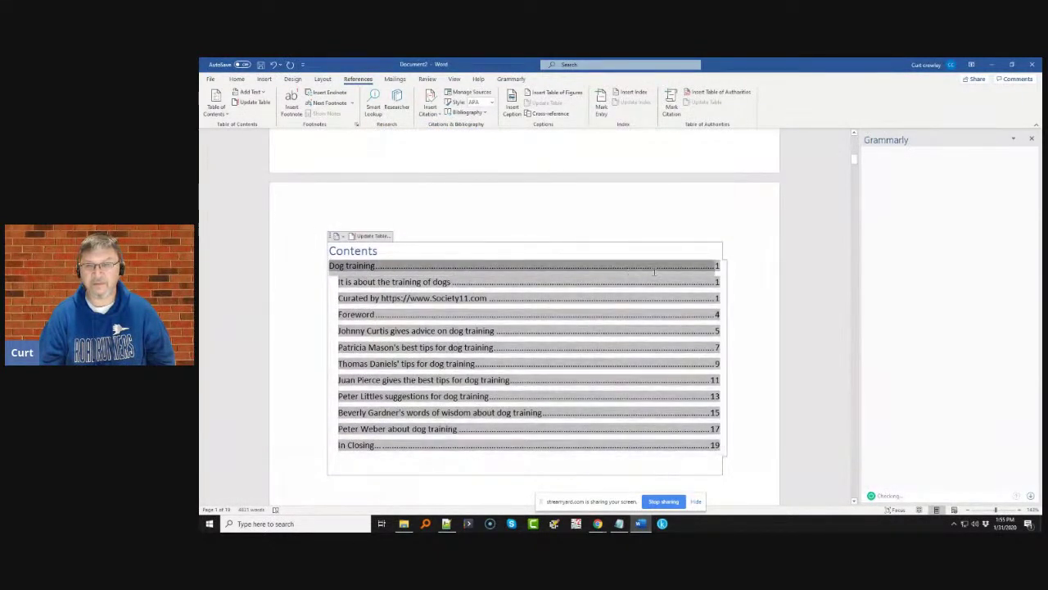
drag(698, 282, 719, 300)
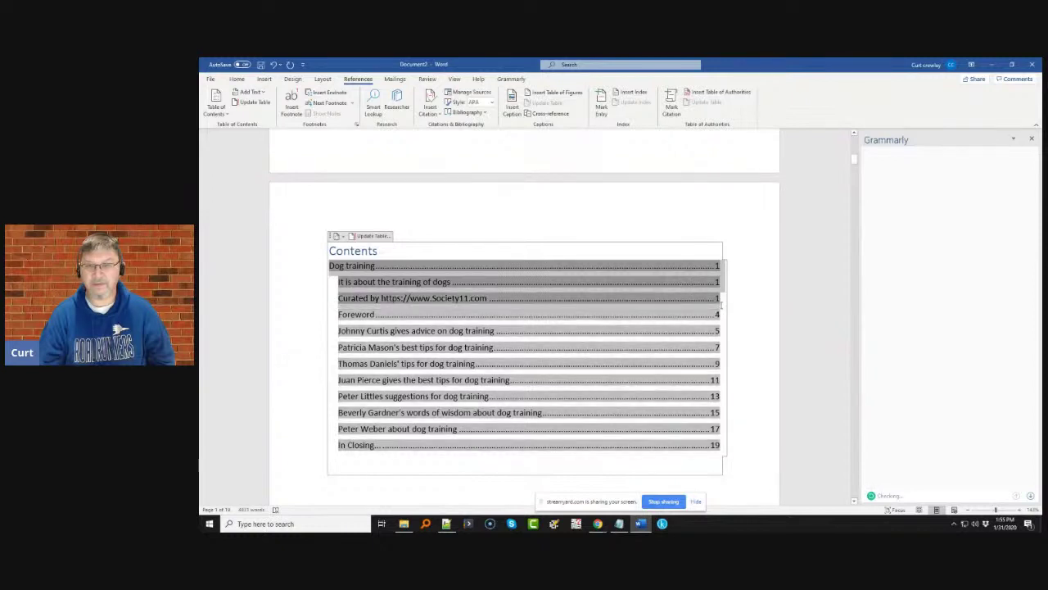
key(Delete)
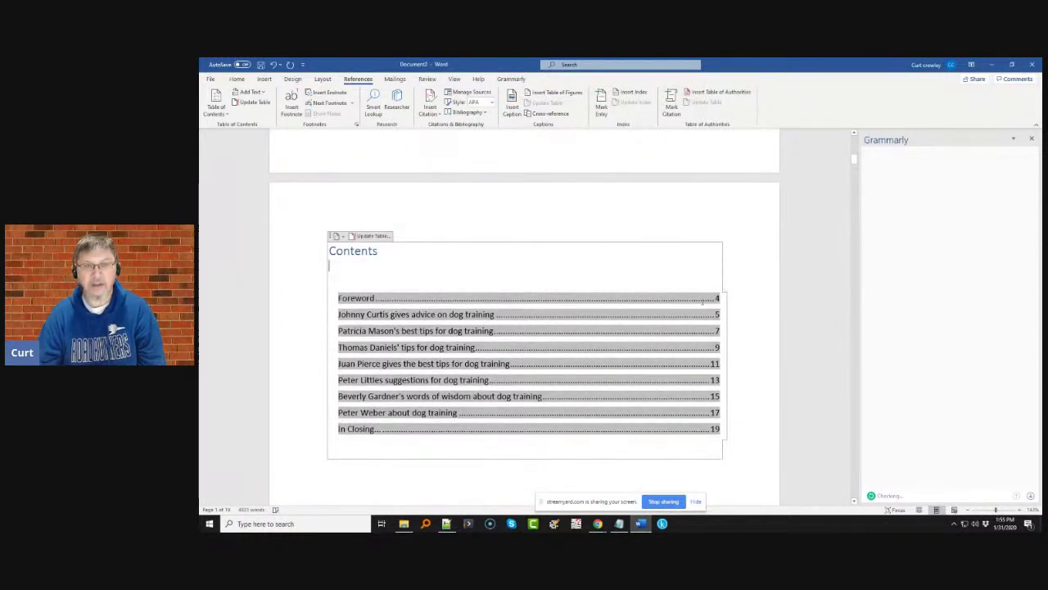
key(Delete)
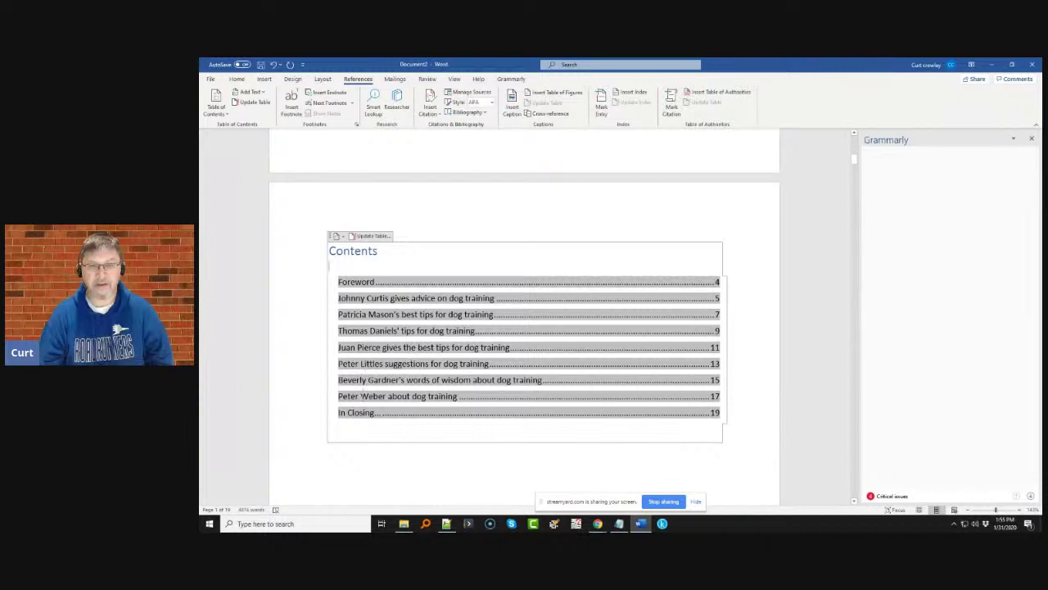
- Scroll to the copyright page and dismiss the first 'What To Include On...' citation match
scroll(355, 414, down, 10)
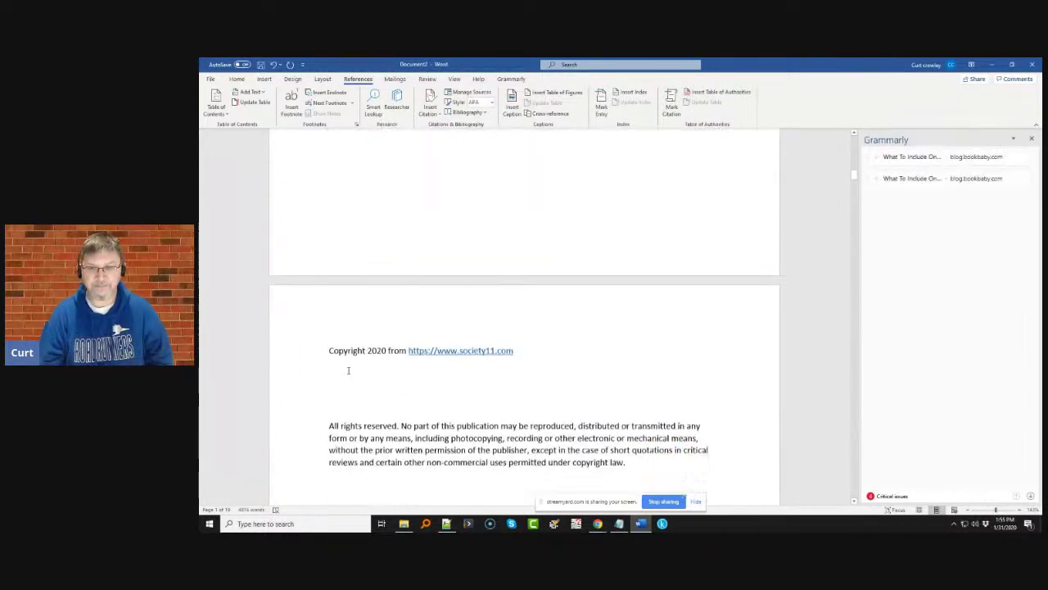
scroll(348, 370, down, 10)
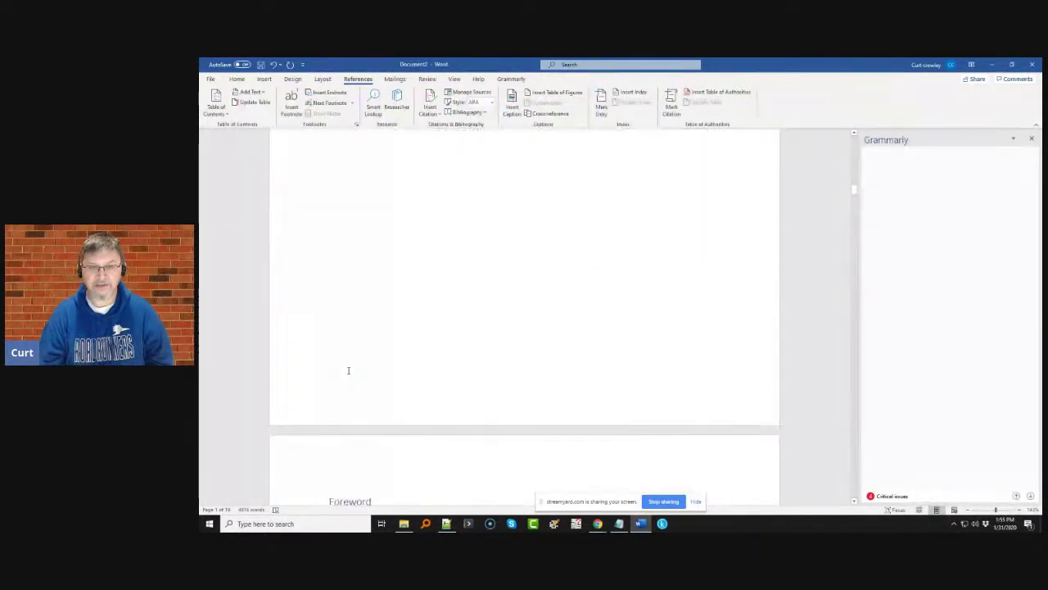
scroll(348, 370, down, 10)
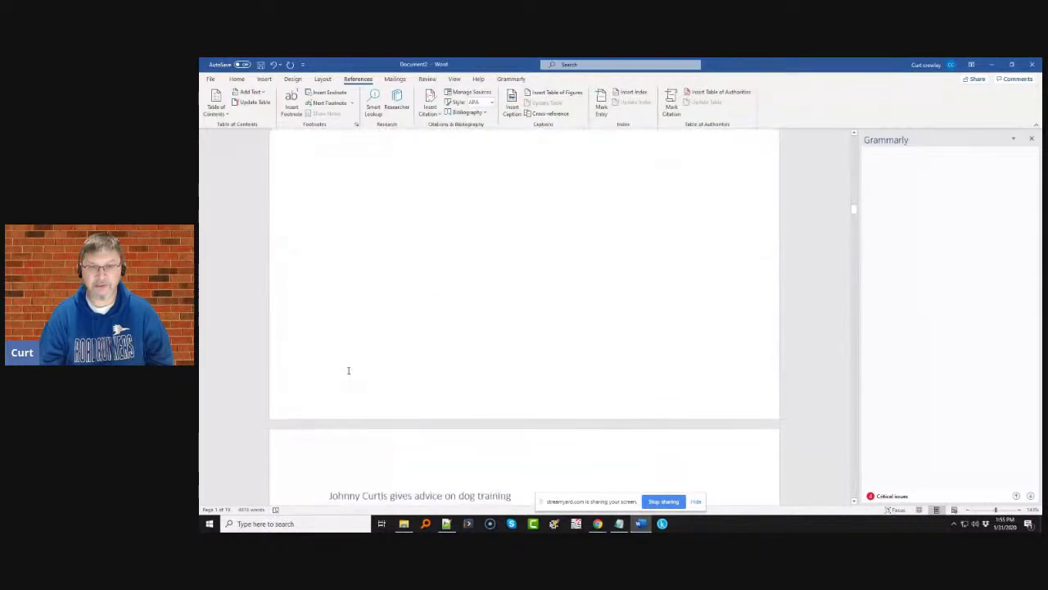
scroll(348, 370, down, 10)
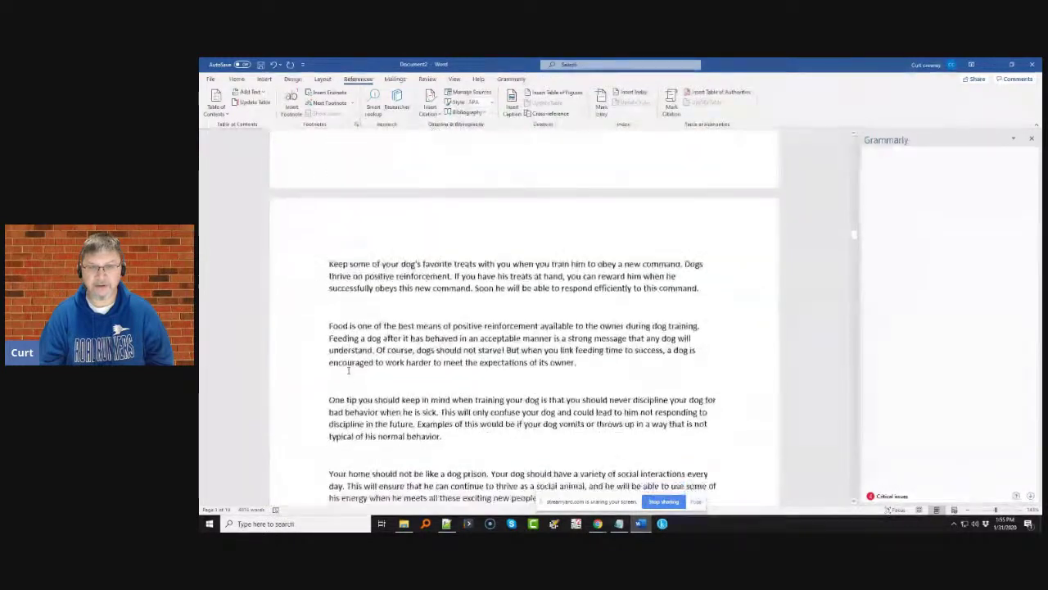
scroll(348, 370, down, 10)
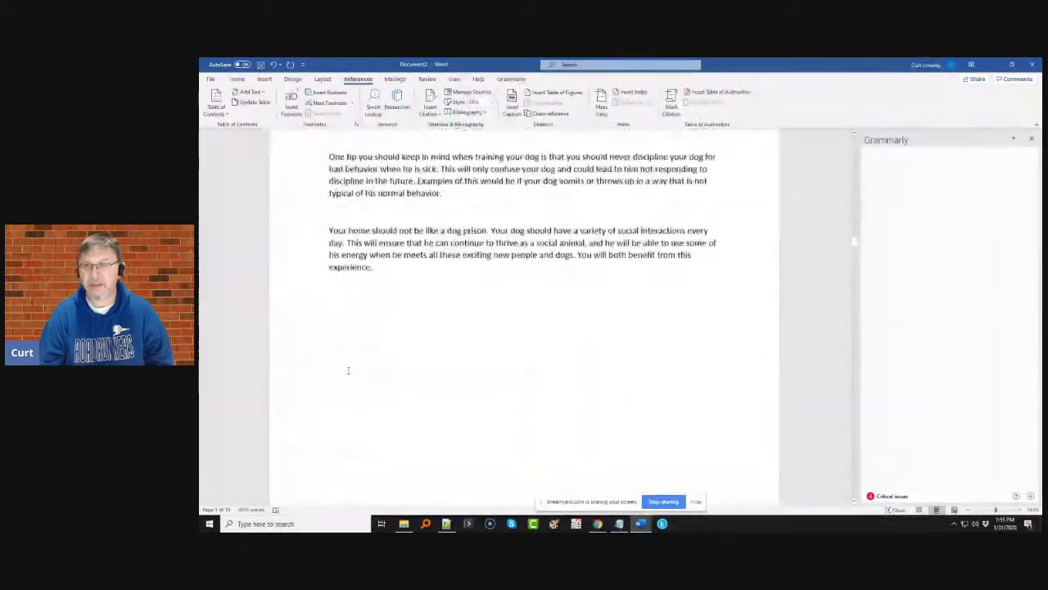
scroll(348, 370, up, 20)
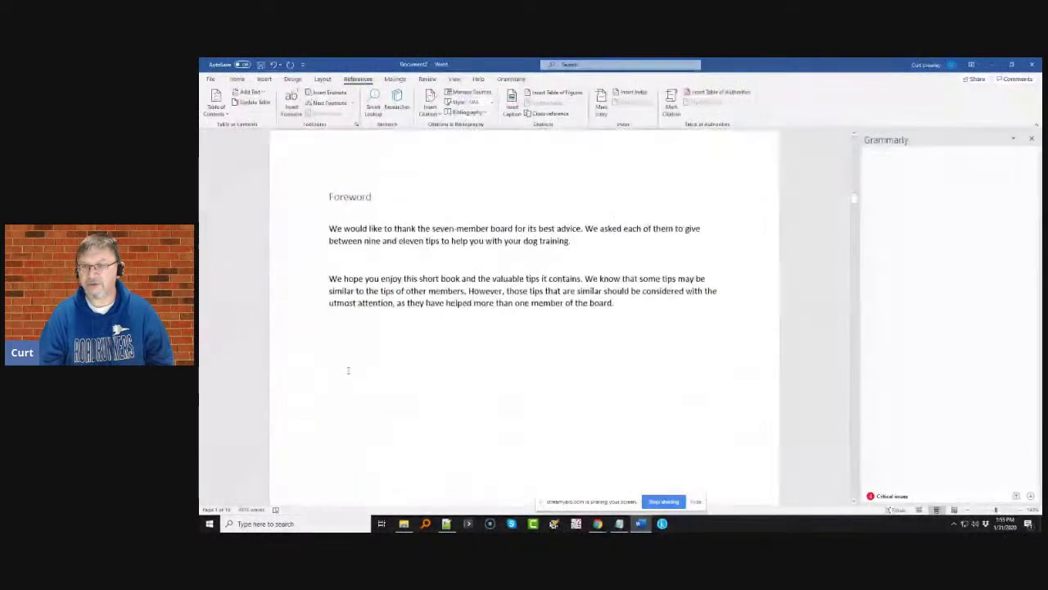
scroll(349, 371, up, 5)
scroll(348, 371, down, 3)
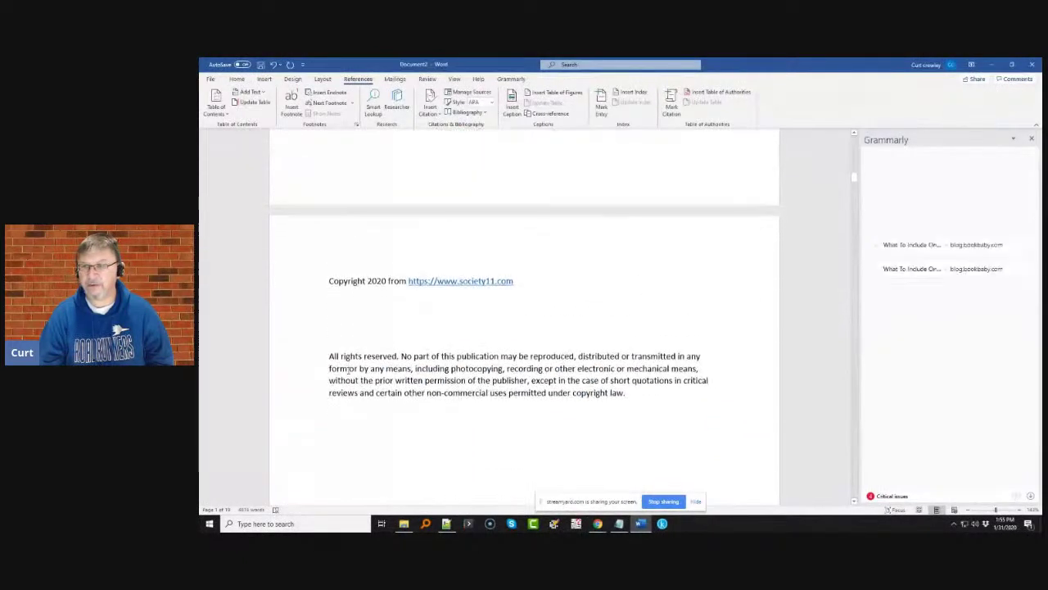
click(930, 361)
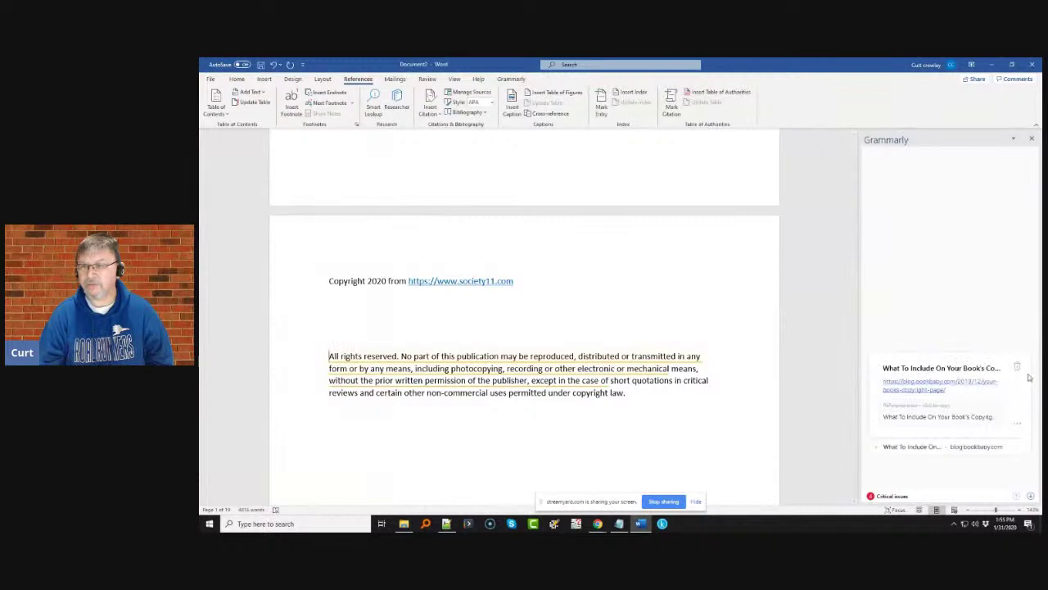
click(1015, 367)
- Dismiss the remaining copyright-page citation match and scroll on through the document
click(1016, 385)
click(1019, 393)
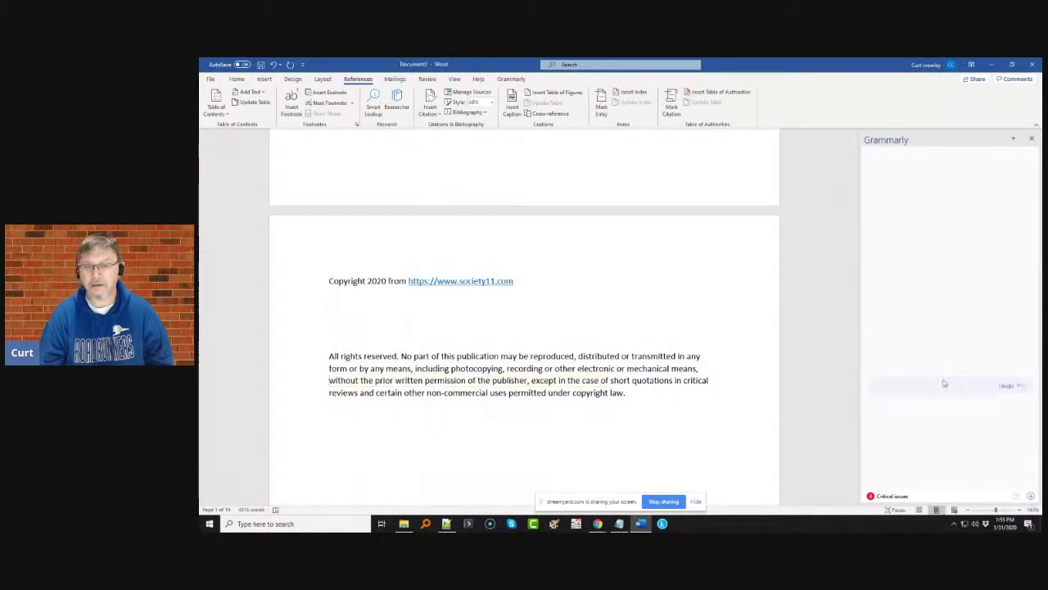
scroll(903, 381, down, 6)
scroll(905, 384, down, 8)
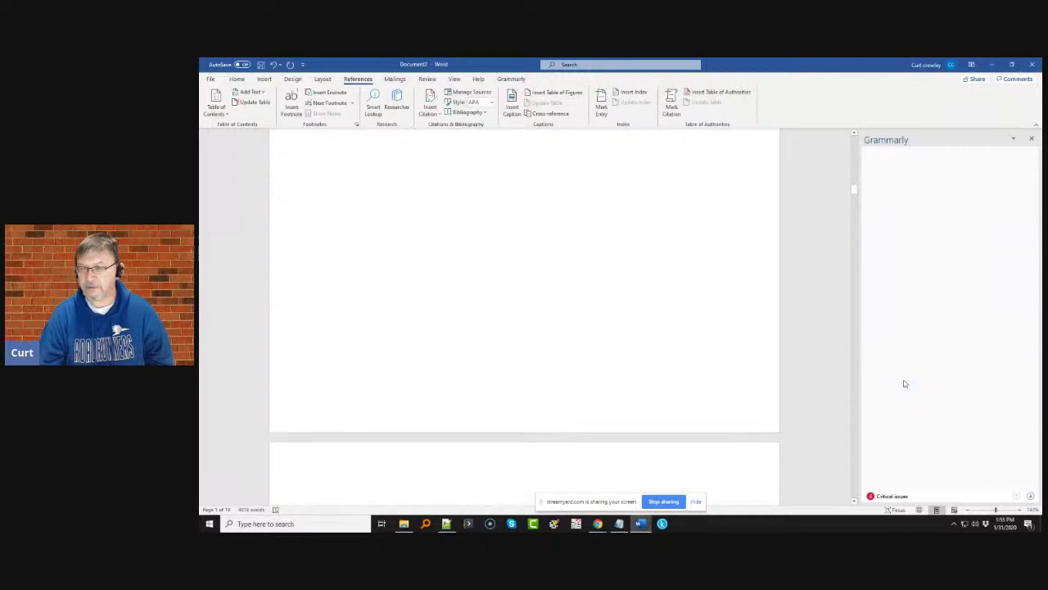
scroll(905, 383, down, 4)
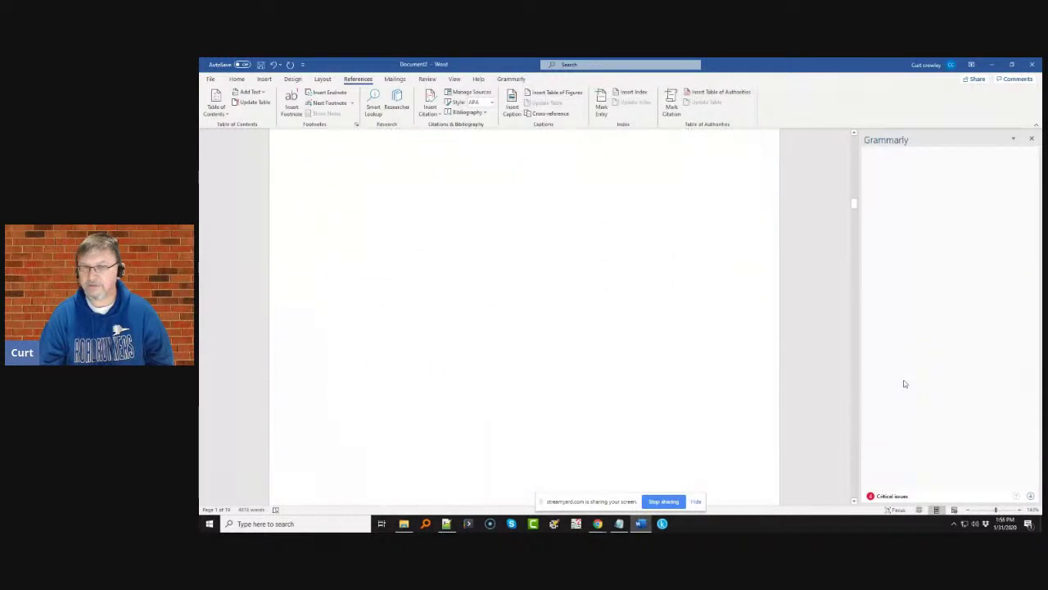
scroll(905, 384, down, 10)
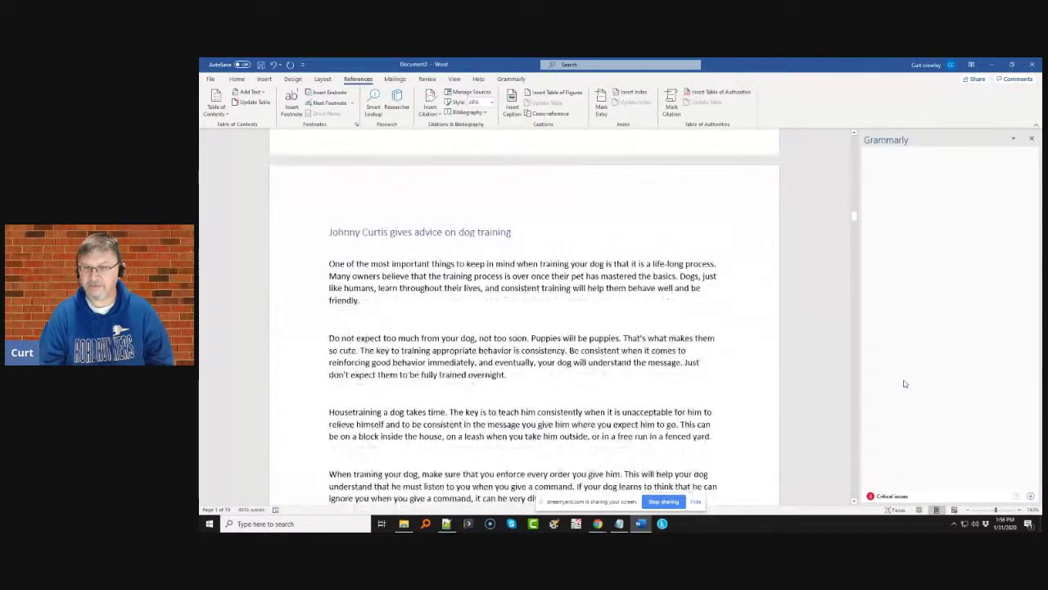
scroll(905, 384, down, 10)
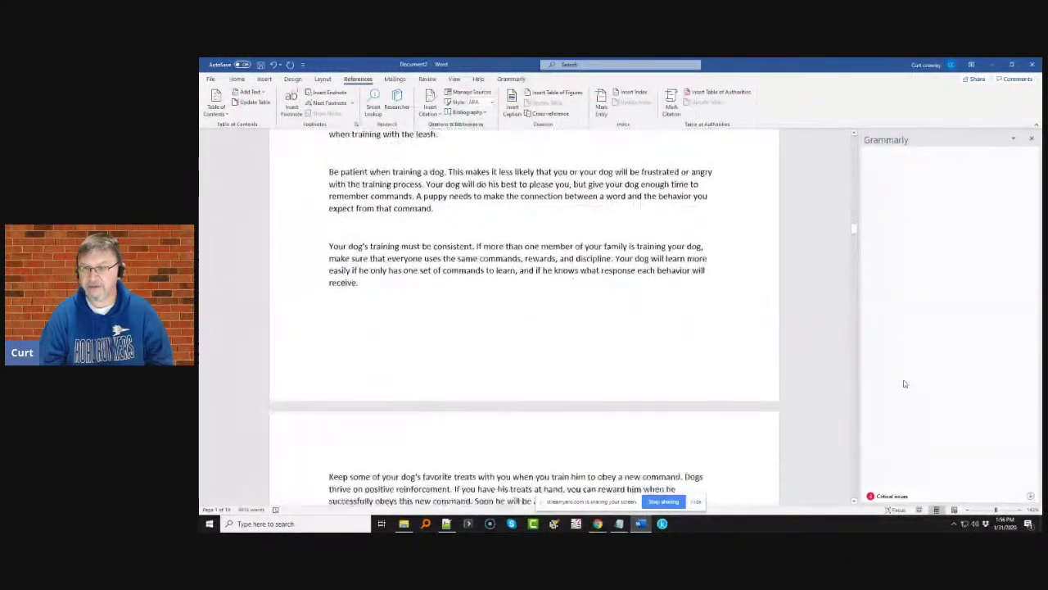
- Dismiss the leash-paragraph source flag and the first two 'Unnecessary ellipsis' suggestions
click(1031, 497)
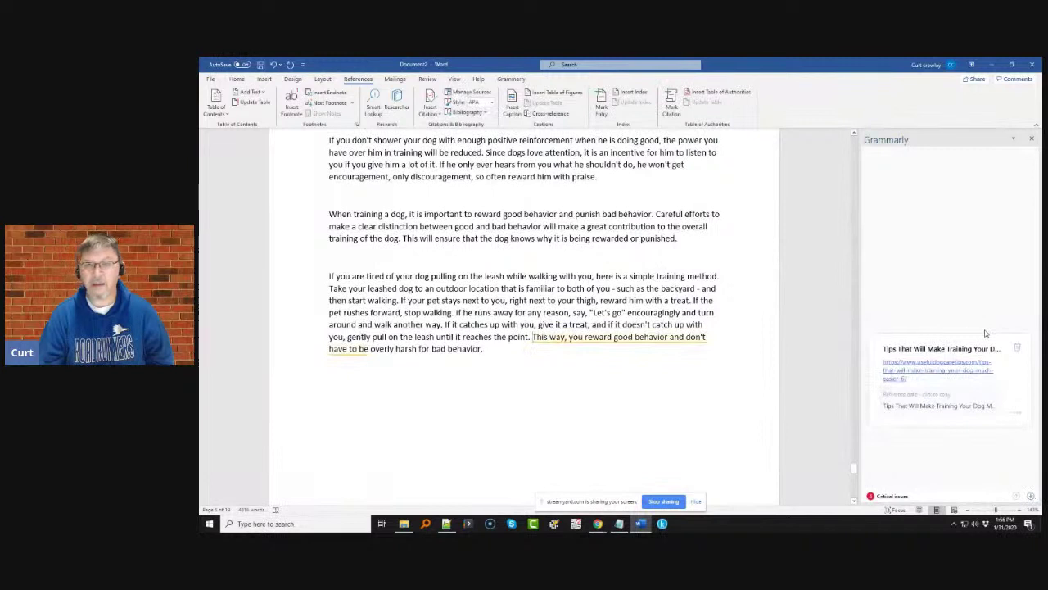
click(1017, 348)
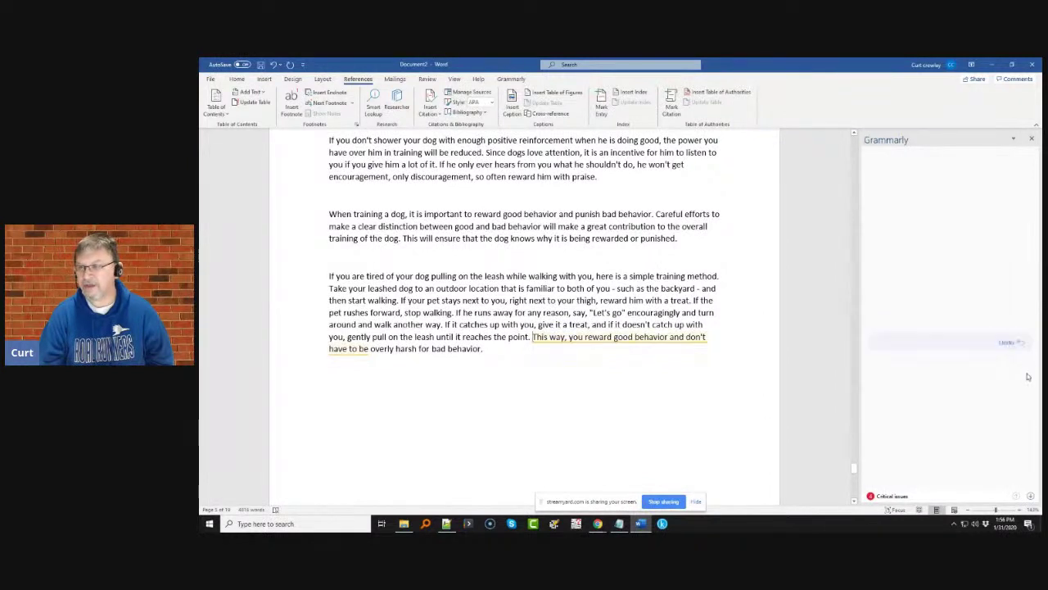
click(1031, 497)
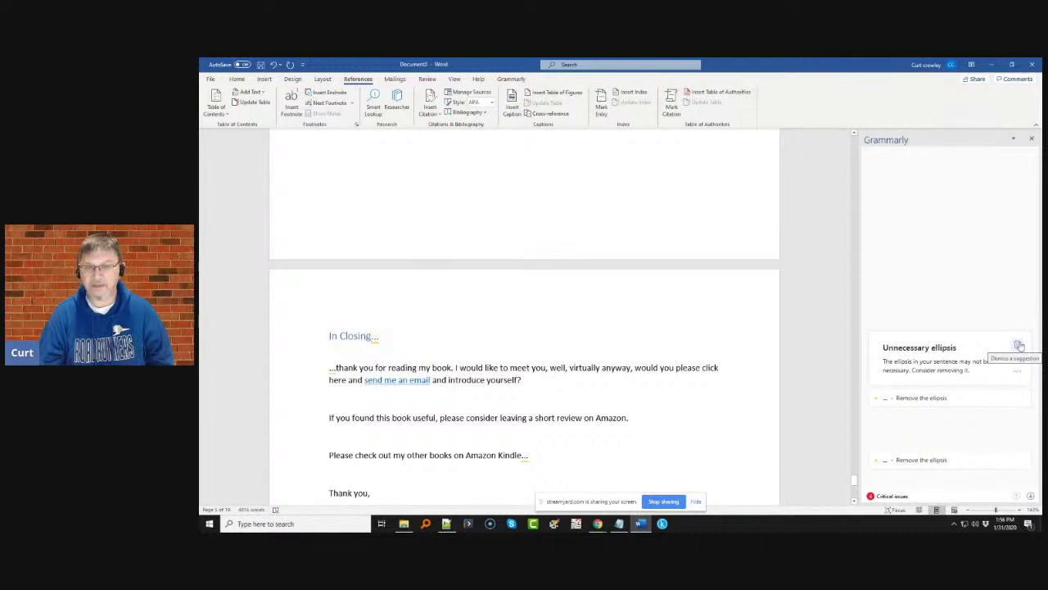
click(1020, 346)
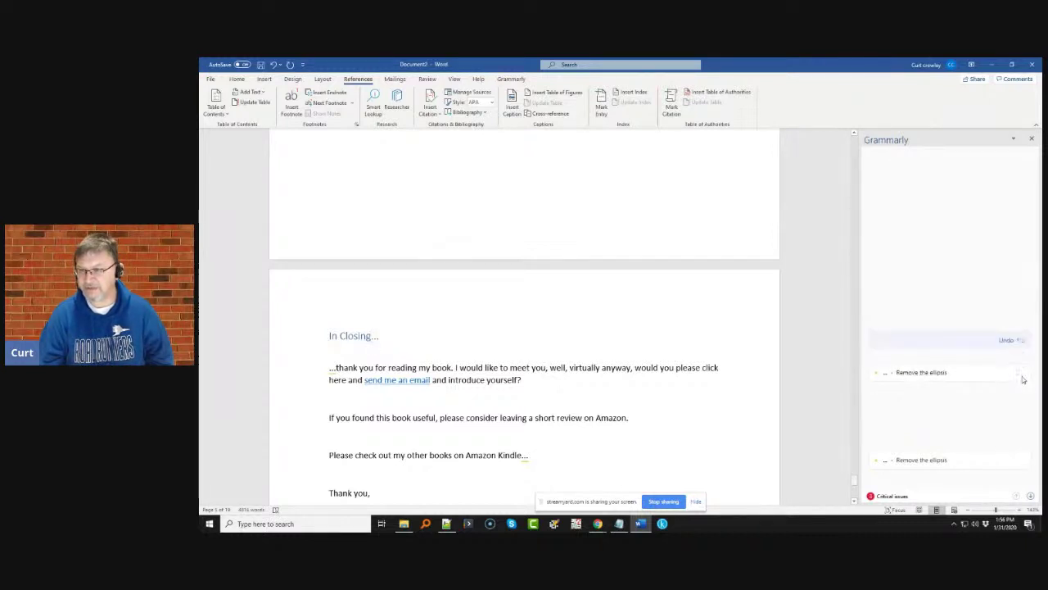
click(1017, 378)
click(1020, 382)
- Dismiss the last ellipsis suggestion and the WordSmyth spelling flag, then return to the top
click(965, 465)
click(1019, 442)
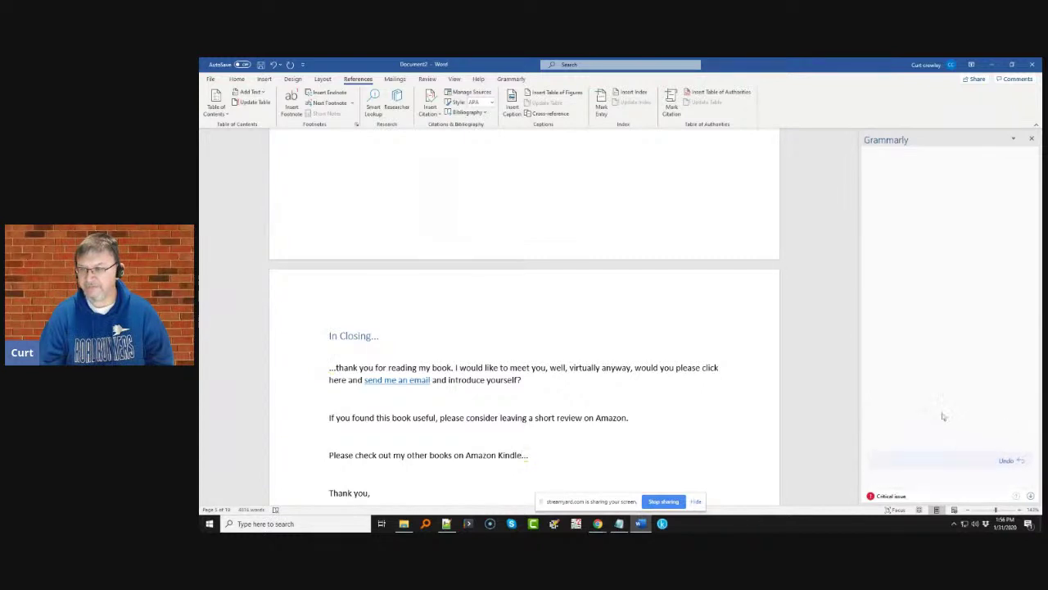
click(922, 481)
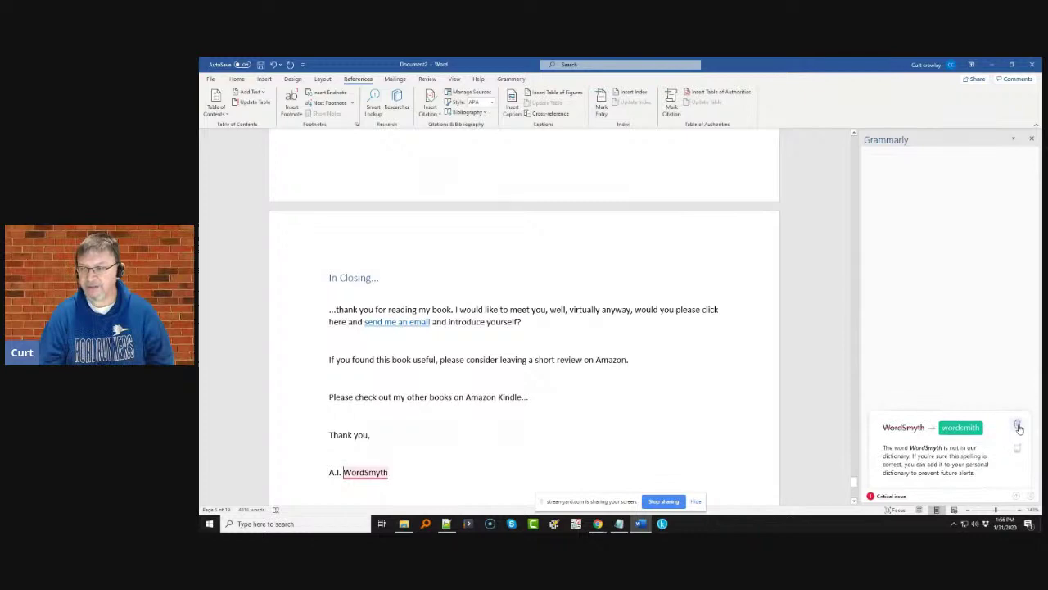
click(1018, 427)
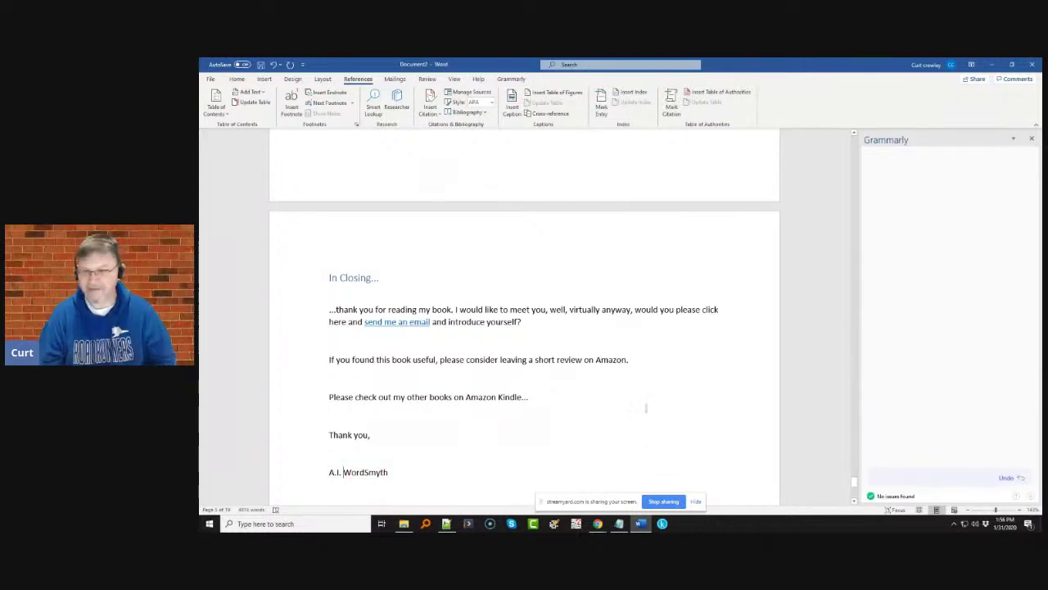
scroll(709, 332, up, 15)
scroll(707, 334, up, 5)
drag(854, 459, 842, 138)
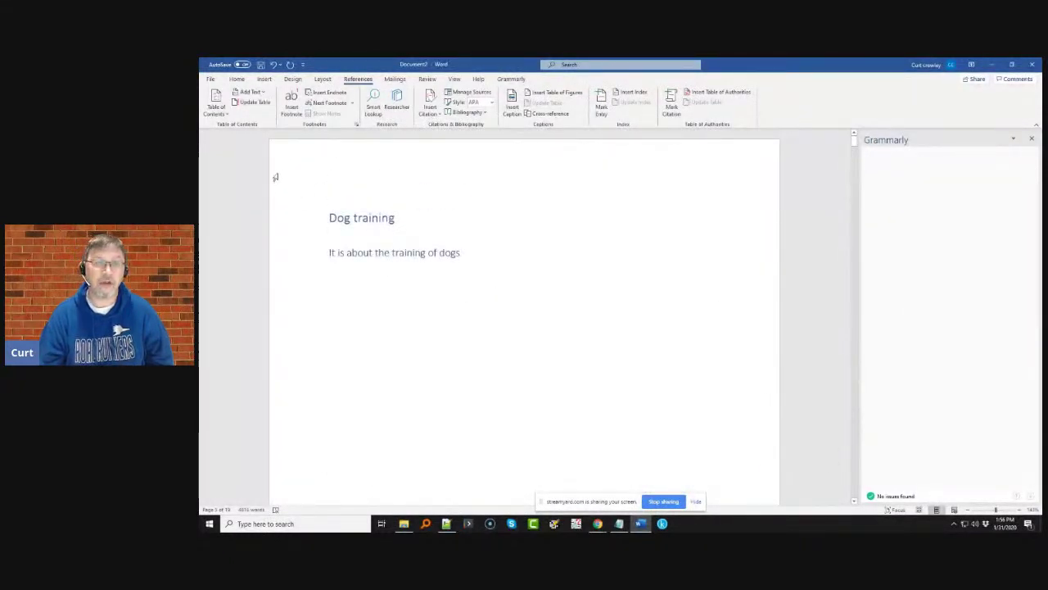
- Save a copy of the document to the Downloads folder named dog-training.docx
click(211, 78)
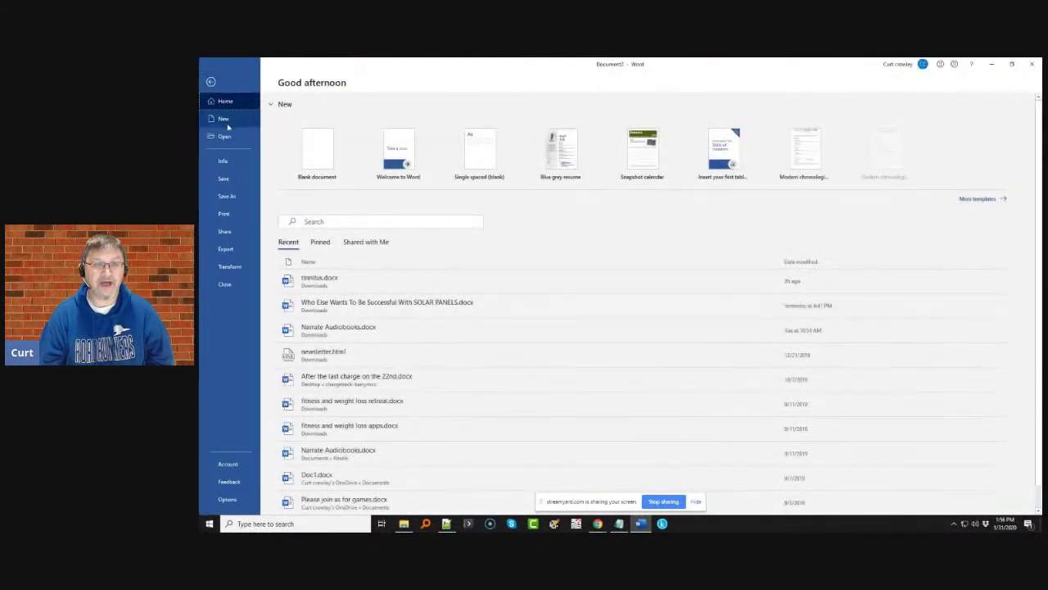
click(226, 195)
click(464, 153)
key(BackSpace)
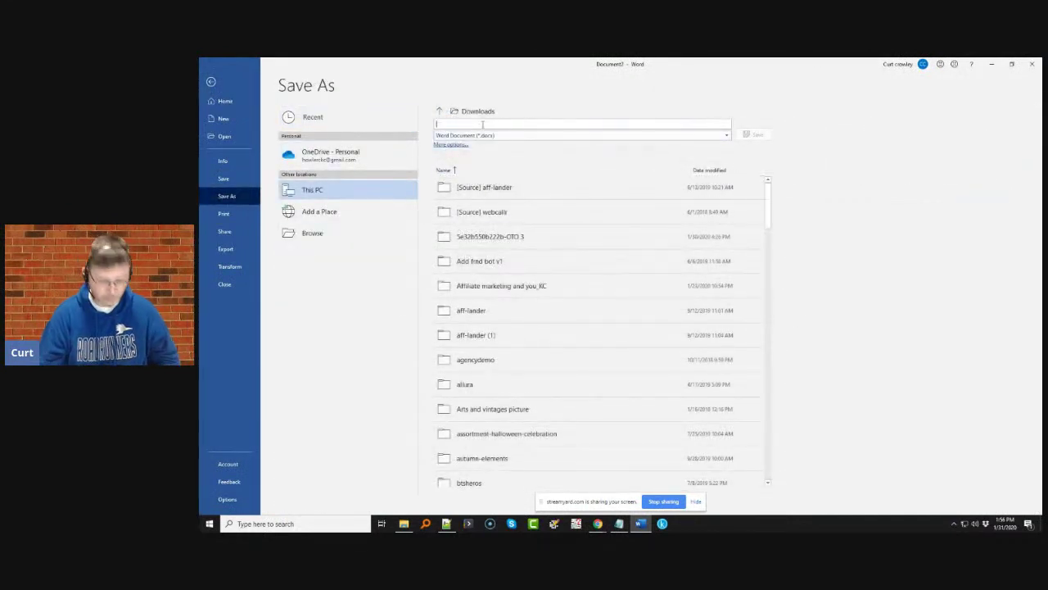
text(ds)
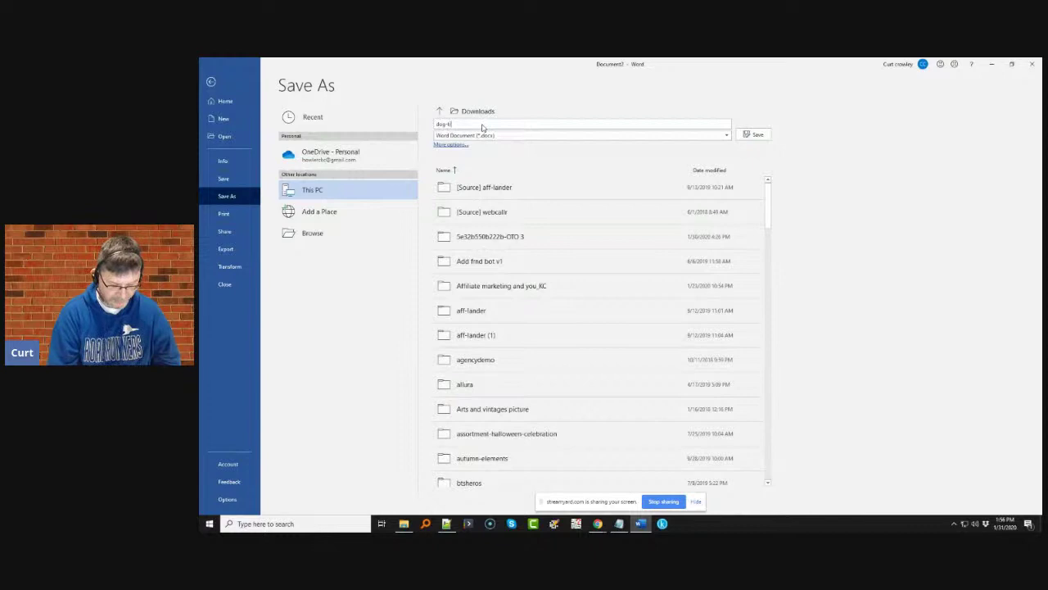
click(757, 138)
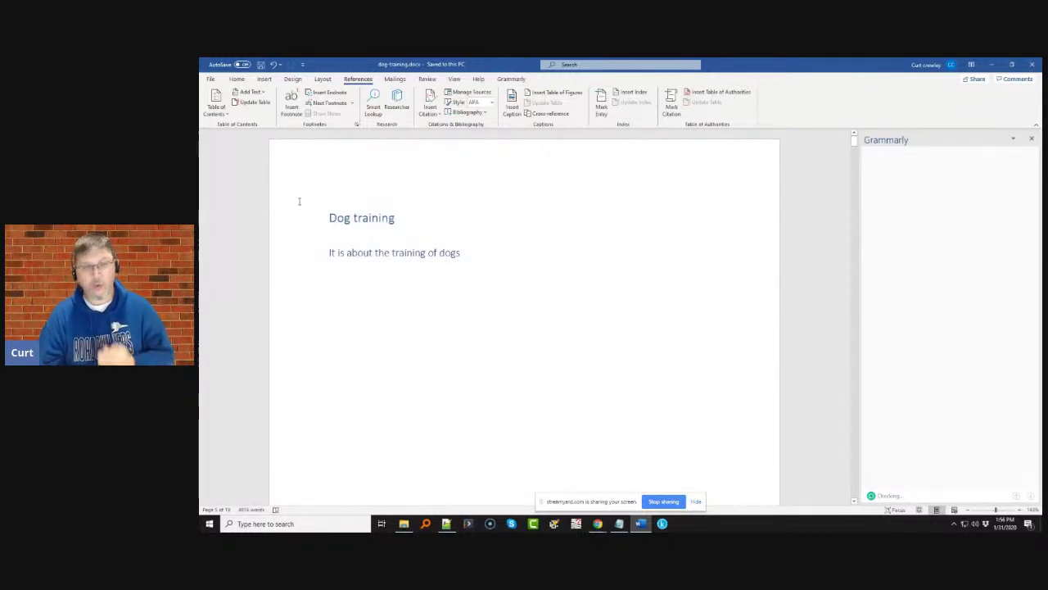
- Switch from the saved dog-training.docx in Word to Kindle Create's start screen
key(alt+Tab)
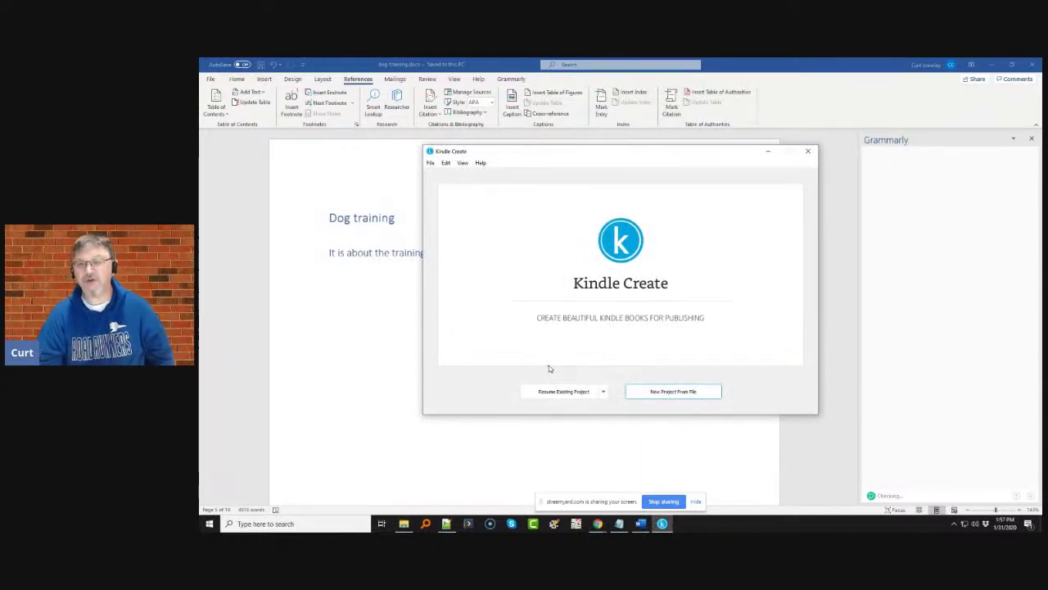
- Create a new Novels/Essays project from dog-training.docx in the Downloads folder
click(660, 392)
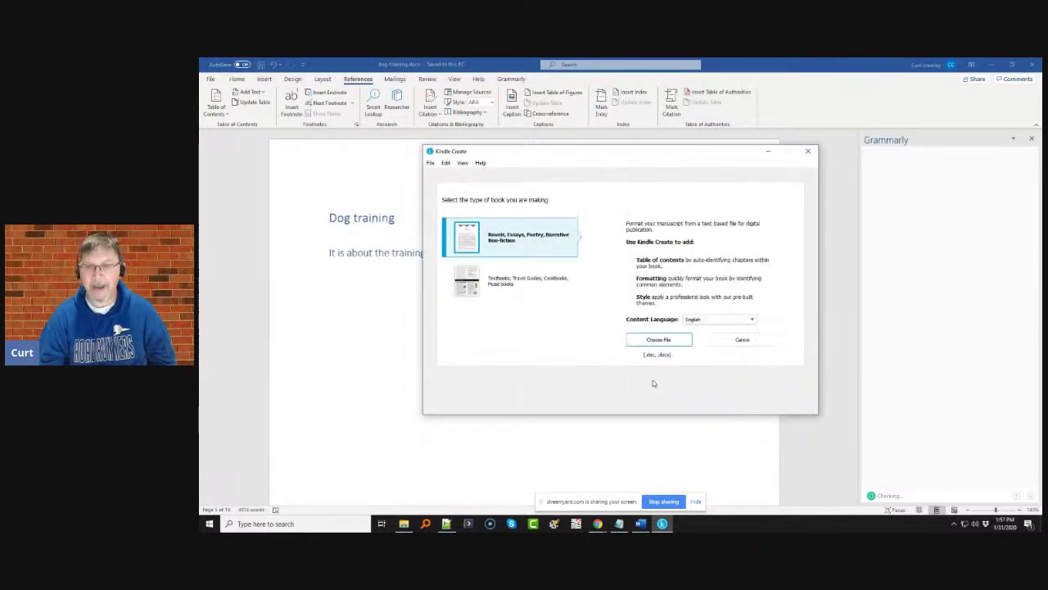
click(659, 340)
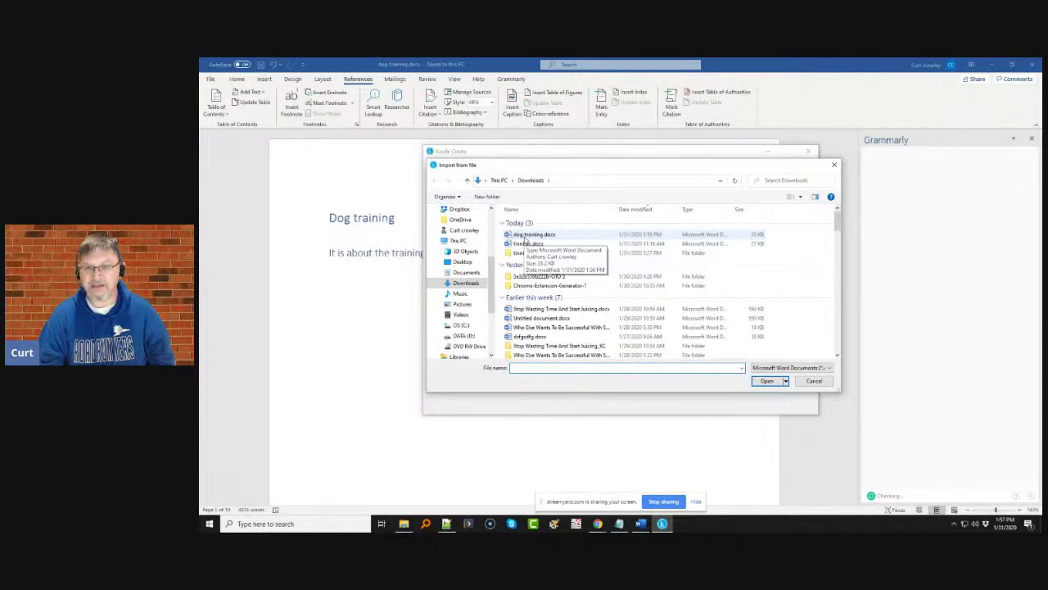
double_click(525, 236)
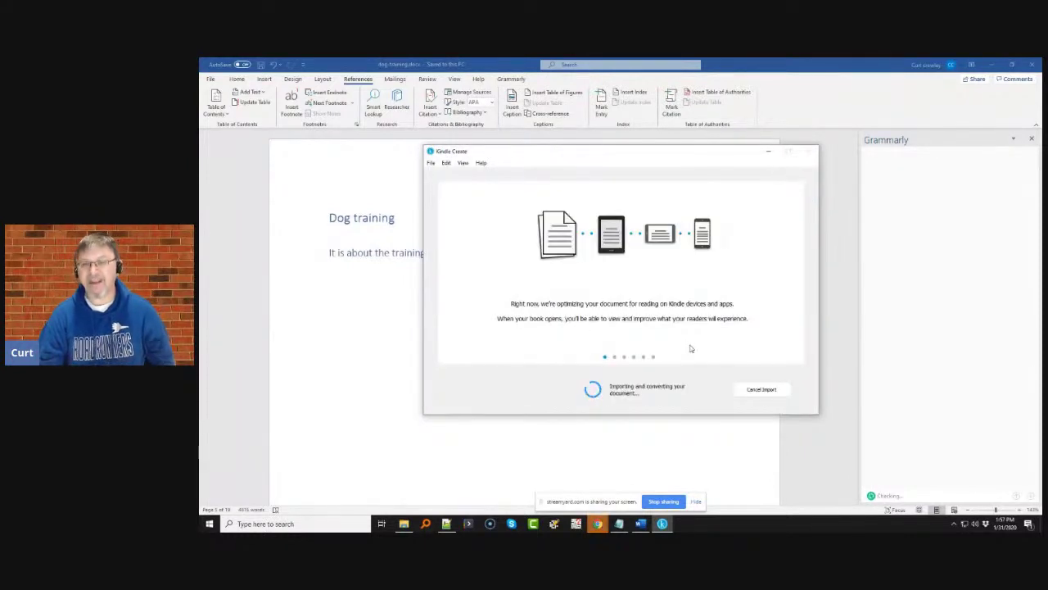
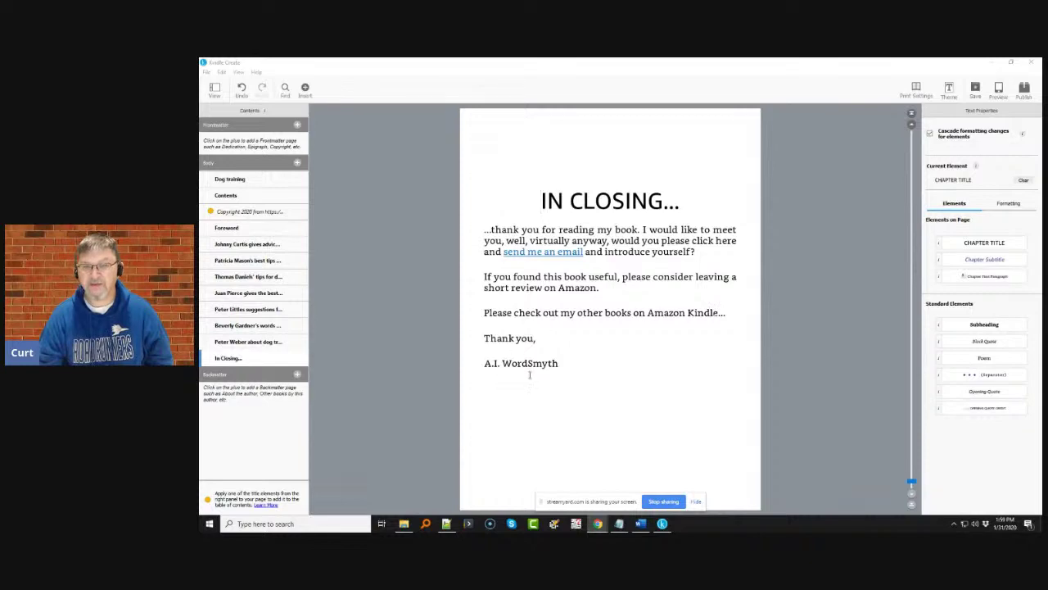
- Return Kindle Create to the DOG TRAINING title page and bring up the DeepL translation window
scroll(733, 318, up, 20)
scroll(733, 318, up, 10)
click(599, 201)
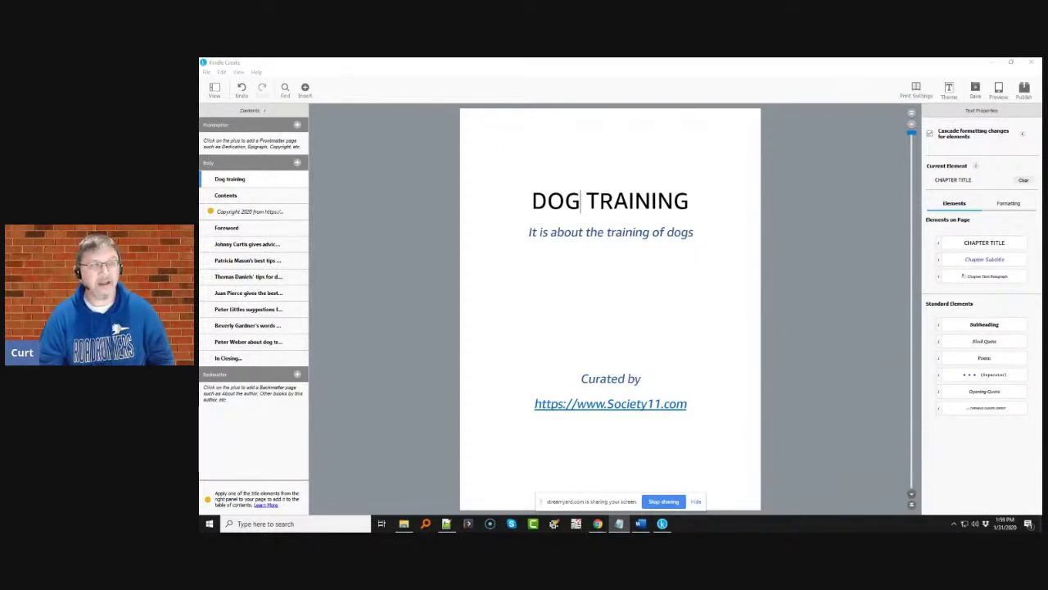
click(568, 133)
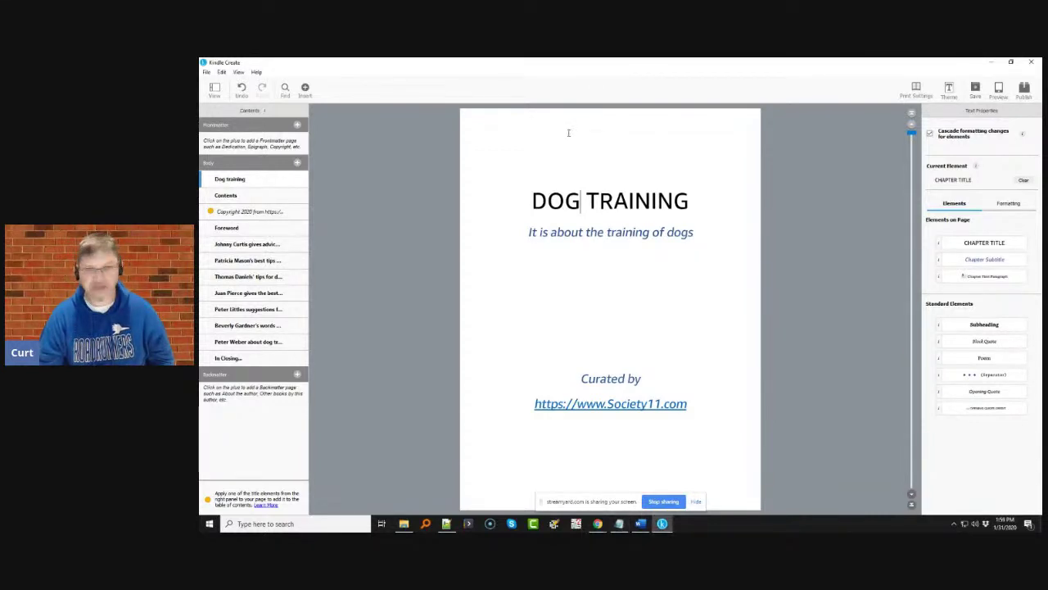
click(597, 524)
- Generate headline ideas in Title Generator for the keyword 'dog training'
click(609, 486)
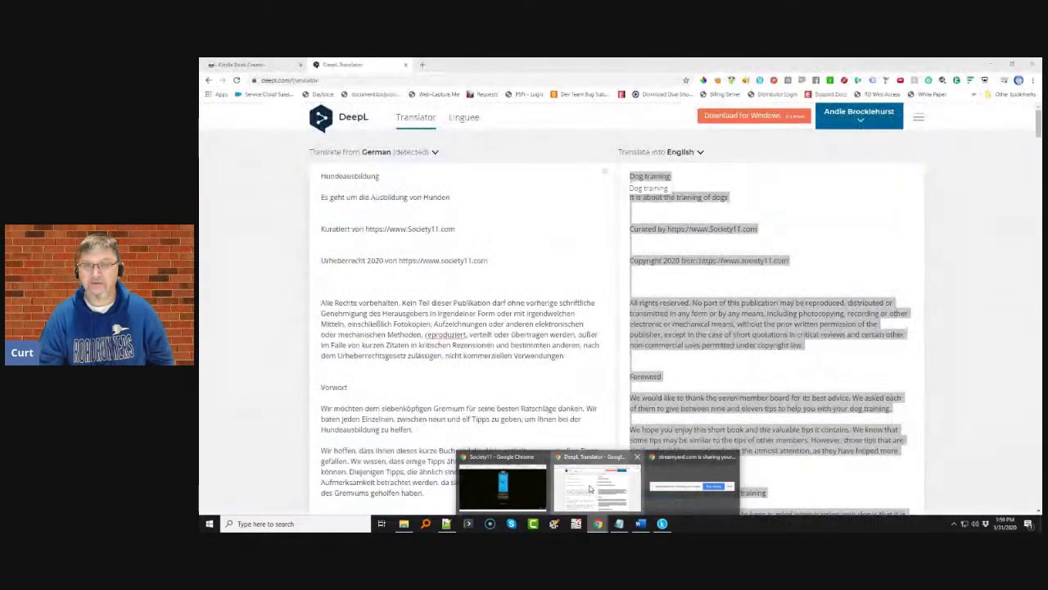
click(423, 66)
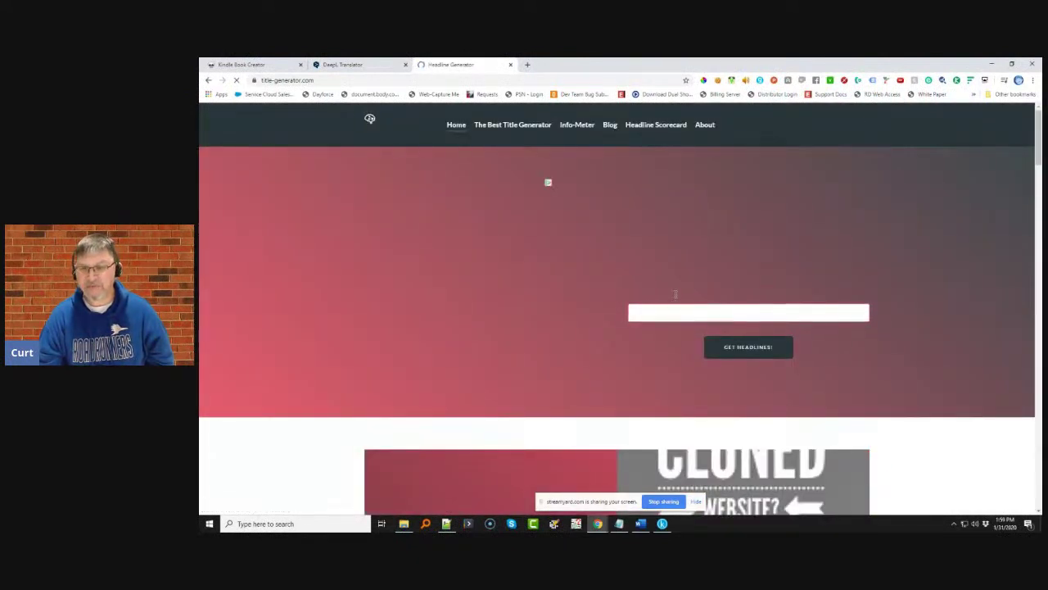
click(701, 315)
text(dog training)
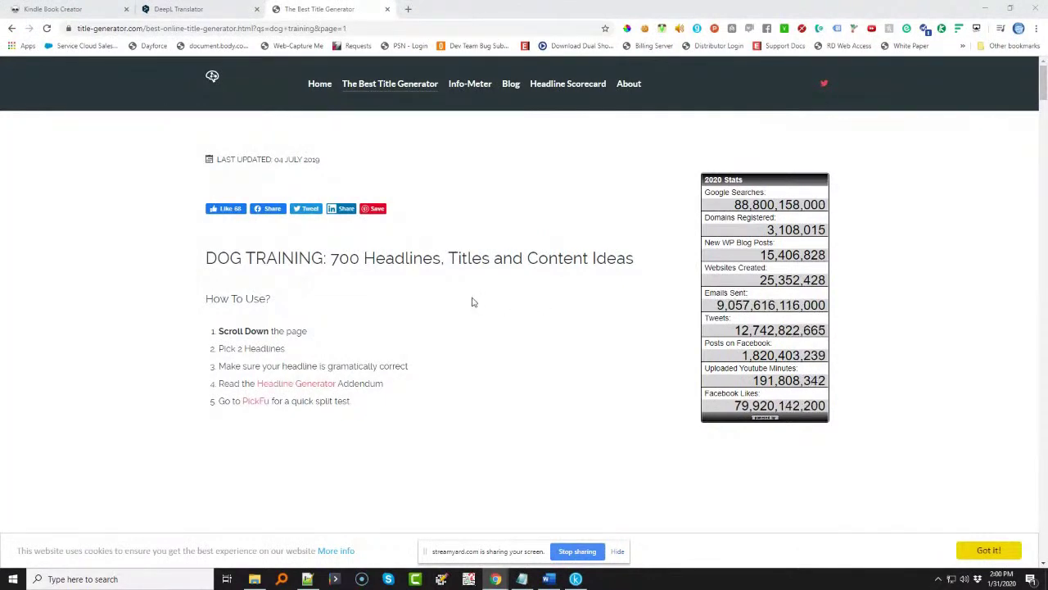
- Highlight candidate titles like 'How To Teach DOG TRAINING Like A Pro' and 'The Lazy Way To DOG TRAINING'
scroll(470, 300, down, 5)
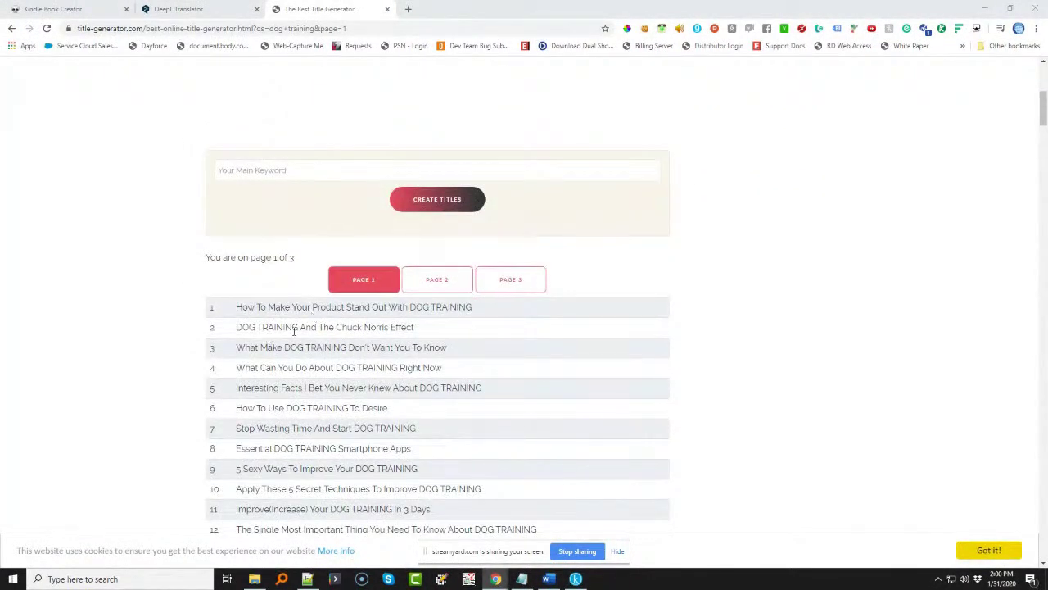
drag(414, 327, 237, 326)
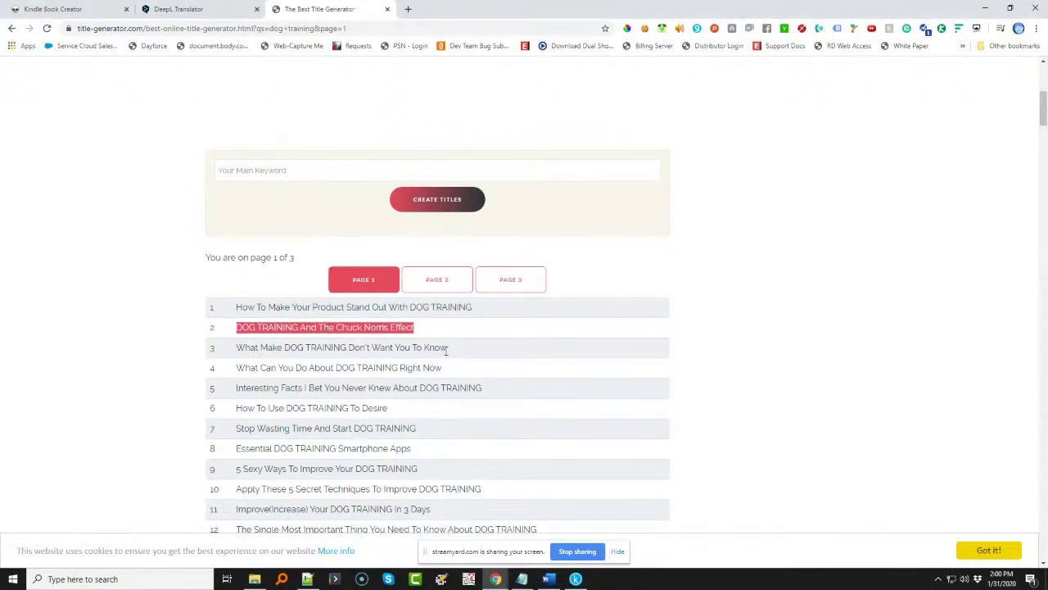
drag(449, 348, 326, 348)
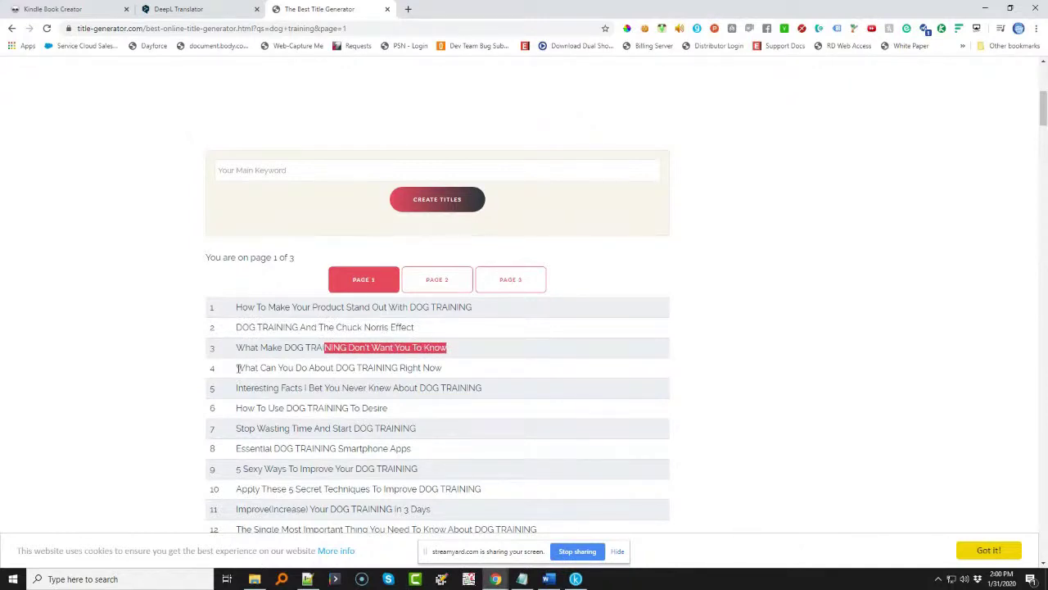
drag(237, 368, 458, 376)
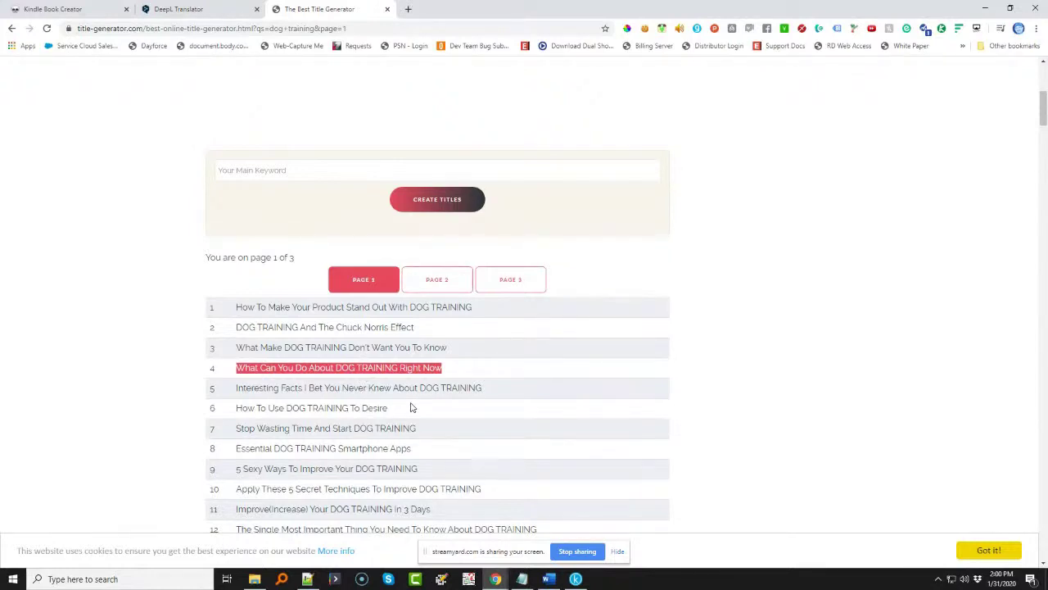
scroll(412, 407, down, 2)
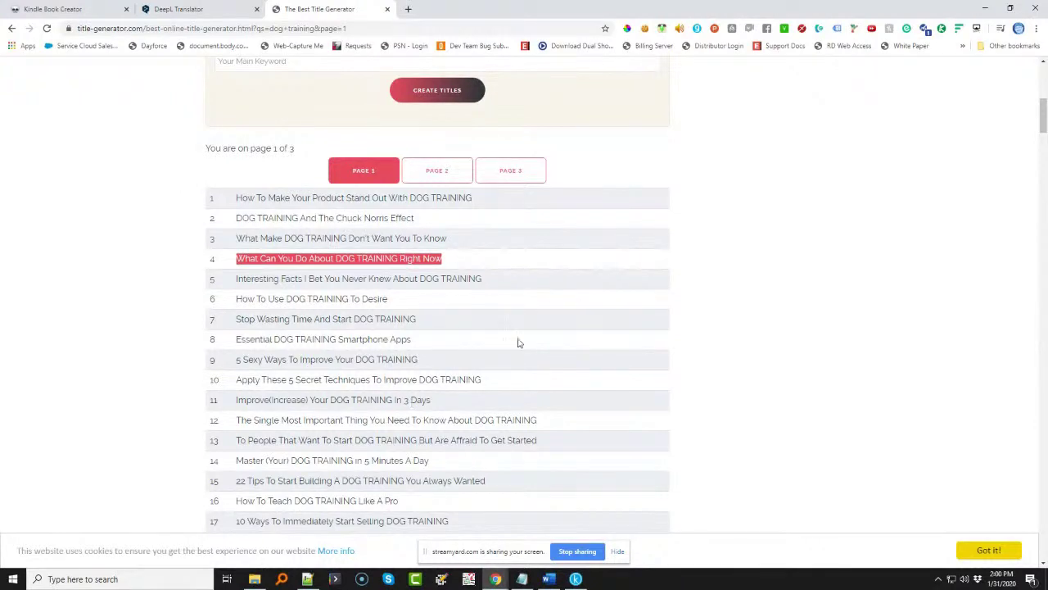
scroll(288, 379, down, 1)
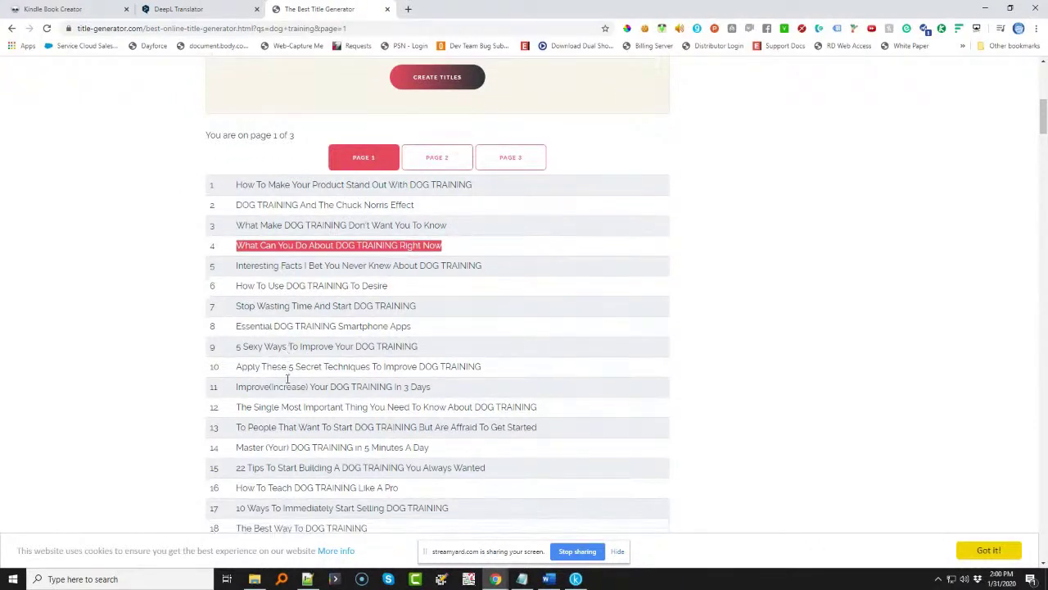
scroll(287, 378, down, 3)
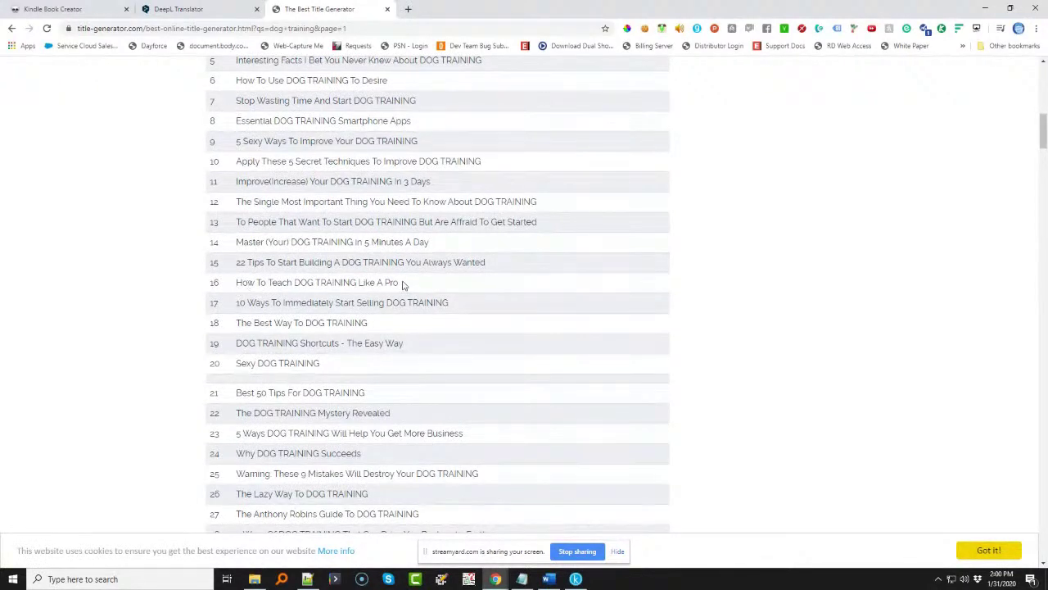
drag(402, 284, 234, 283)
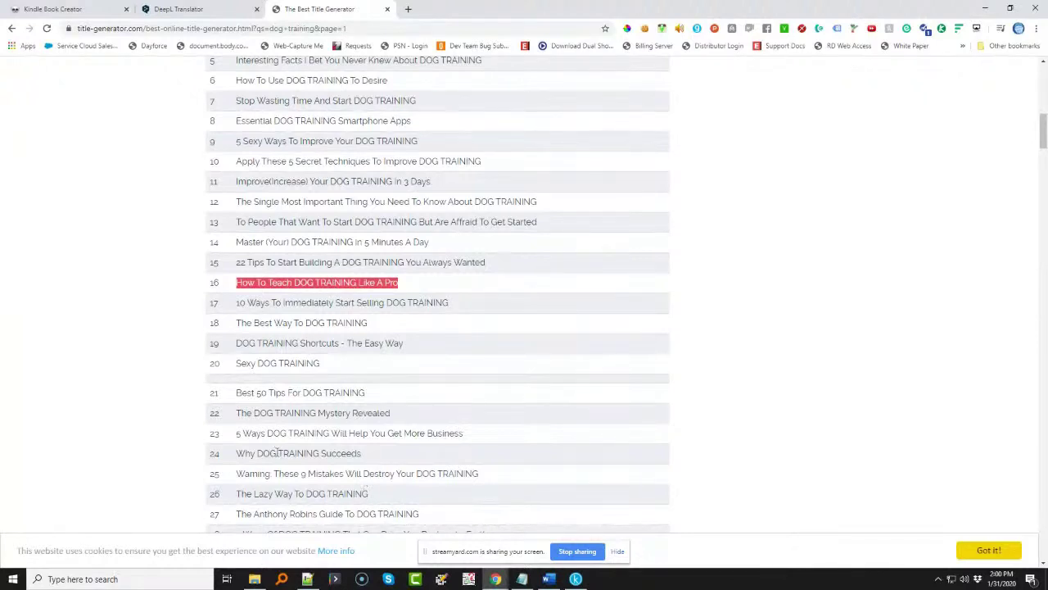
scroll(277, 453, down, 1)
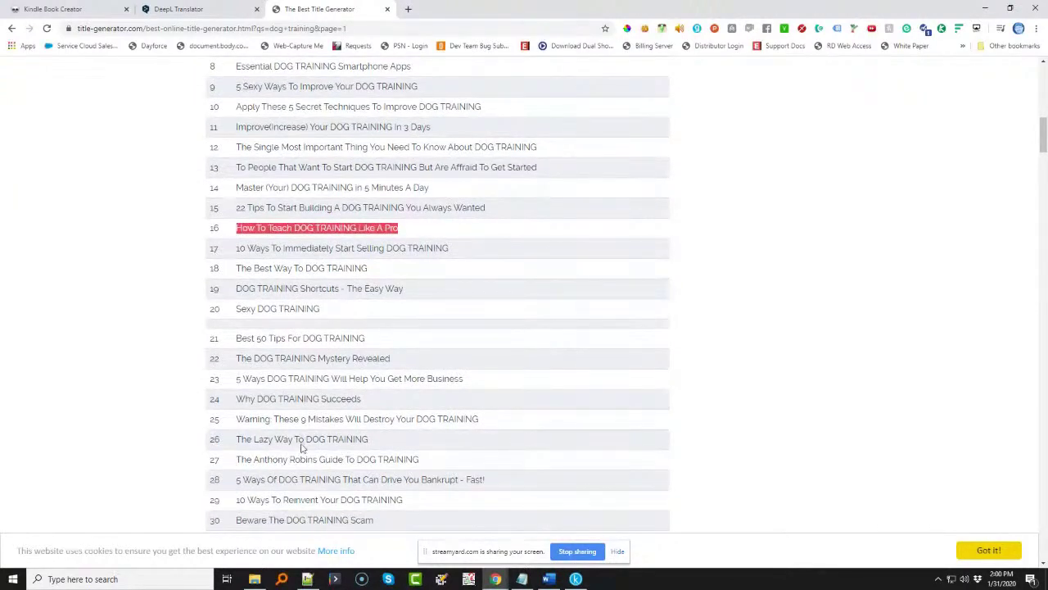
drag(370, 440, 235, 439)
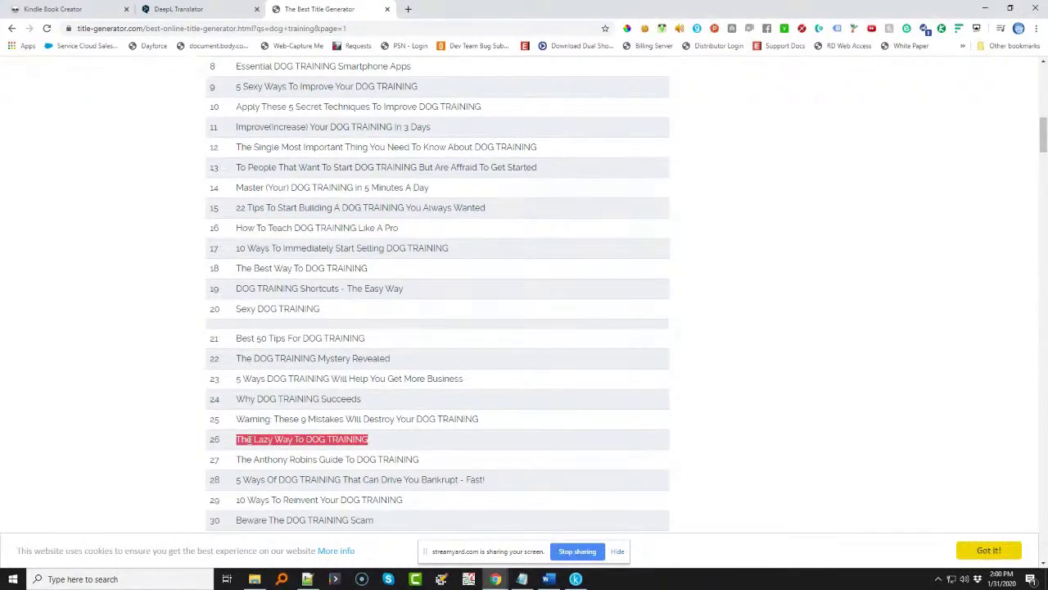
scroll(245, 440, down, 2)
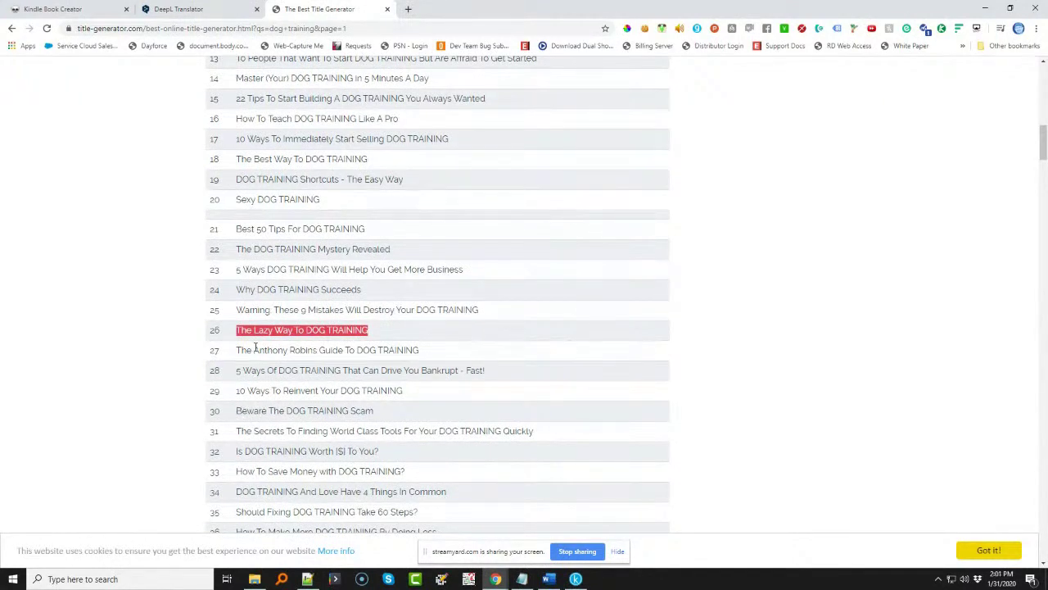
click(549, 579)
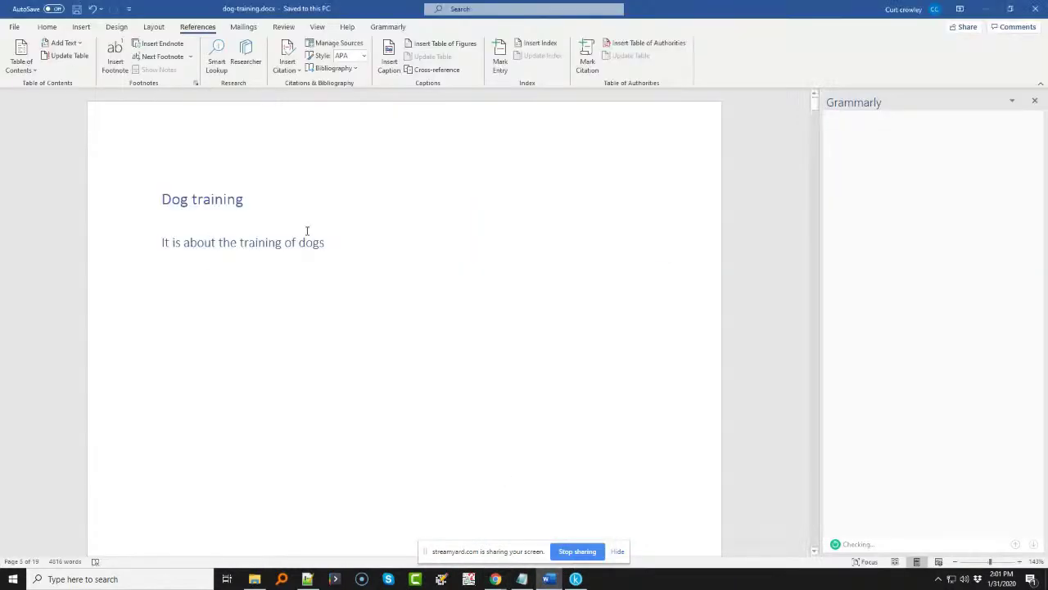
- Change the heading to '7 Dog Trainers Tips For You and Your Dog'
scroll(307, 231, down, 10)
scroll(307, 231, down, 15)
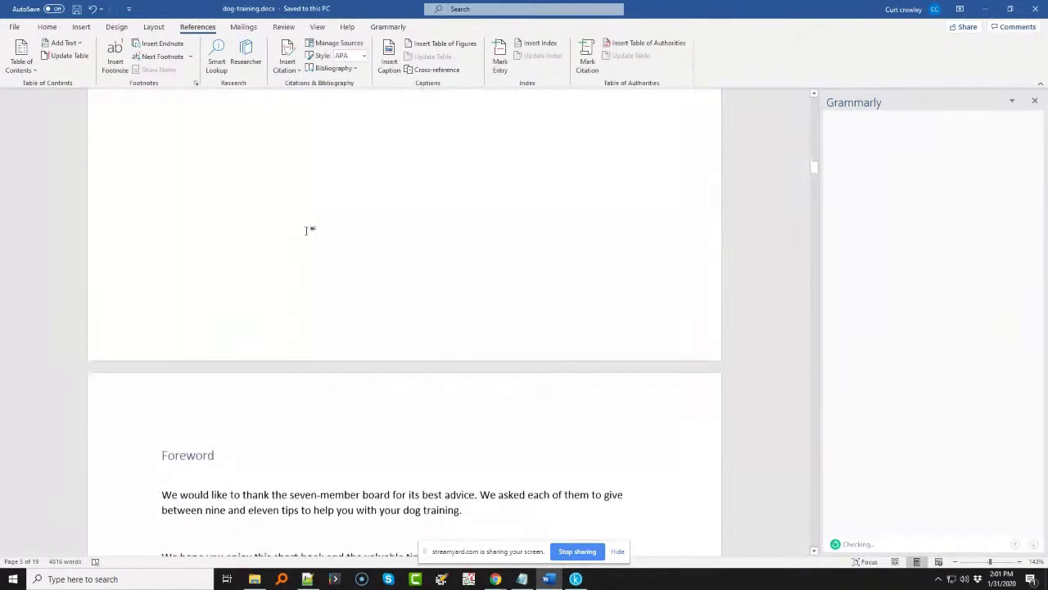
scroll(308, 231, down, 3)
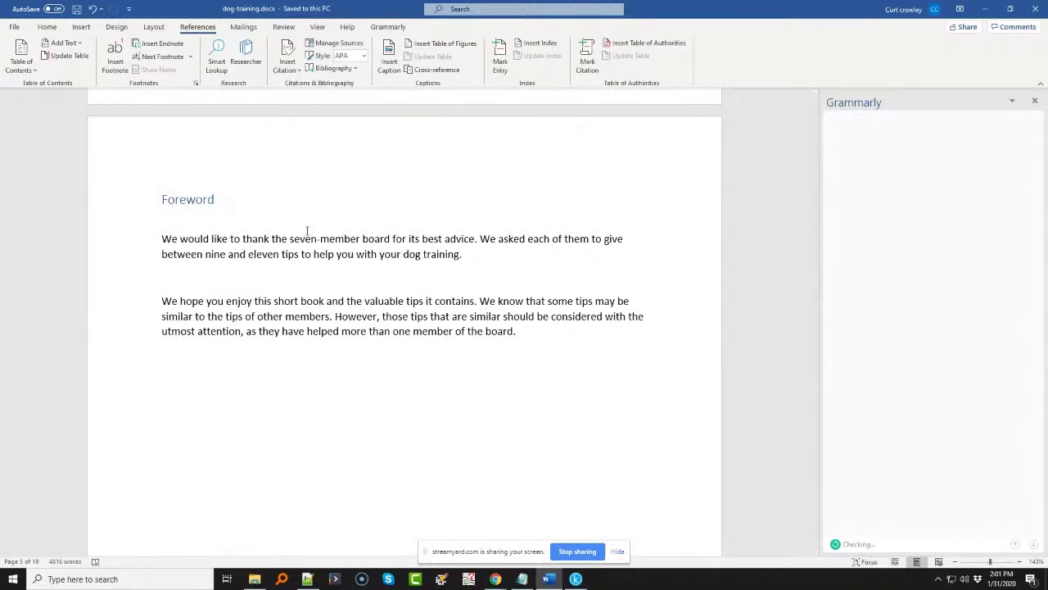
scroll(305, 234, up, 15)
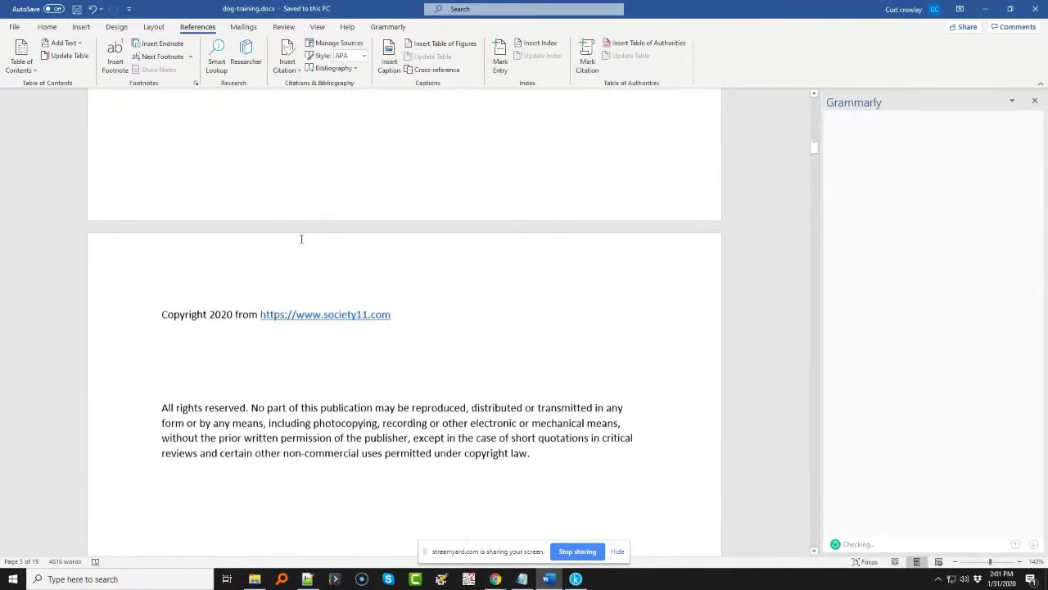
scroll(301, 238, up, 10)
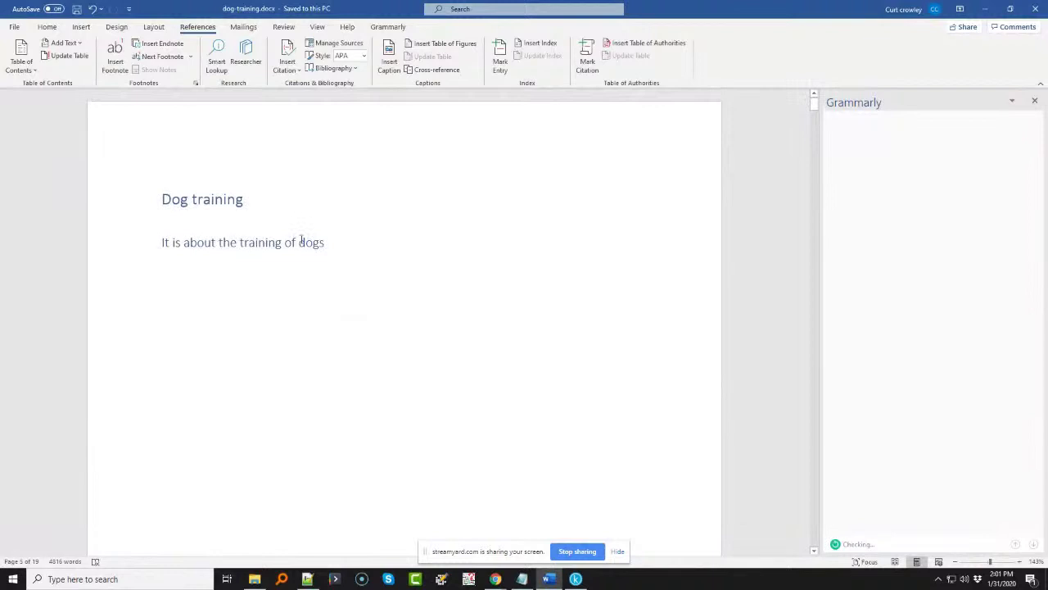
click(162, 199)
text(7)
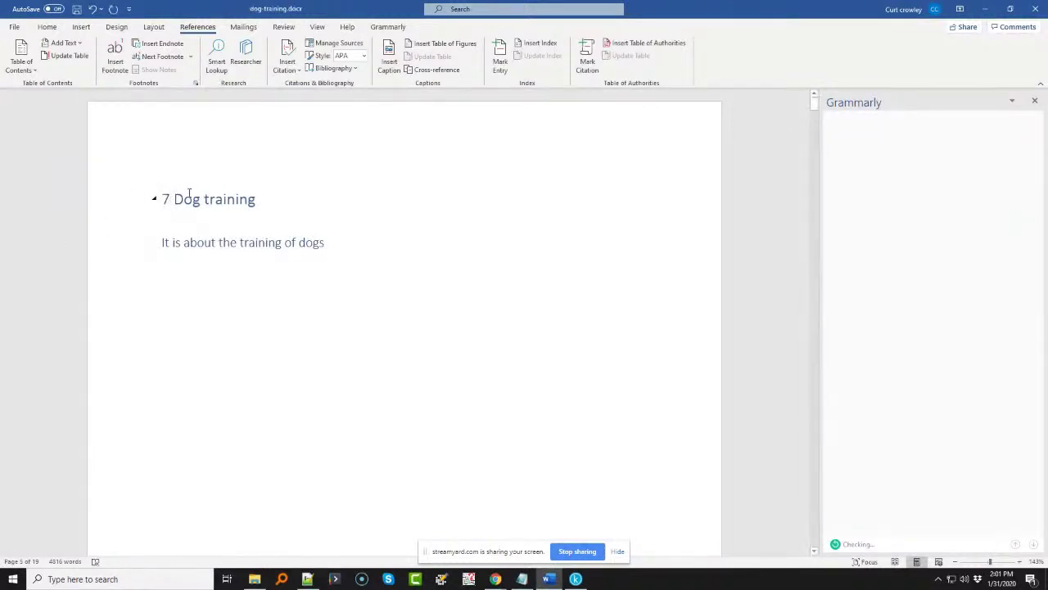
key(BackSpace)
key(BackSpace)
key(BackSpace)
text(ers)
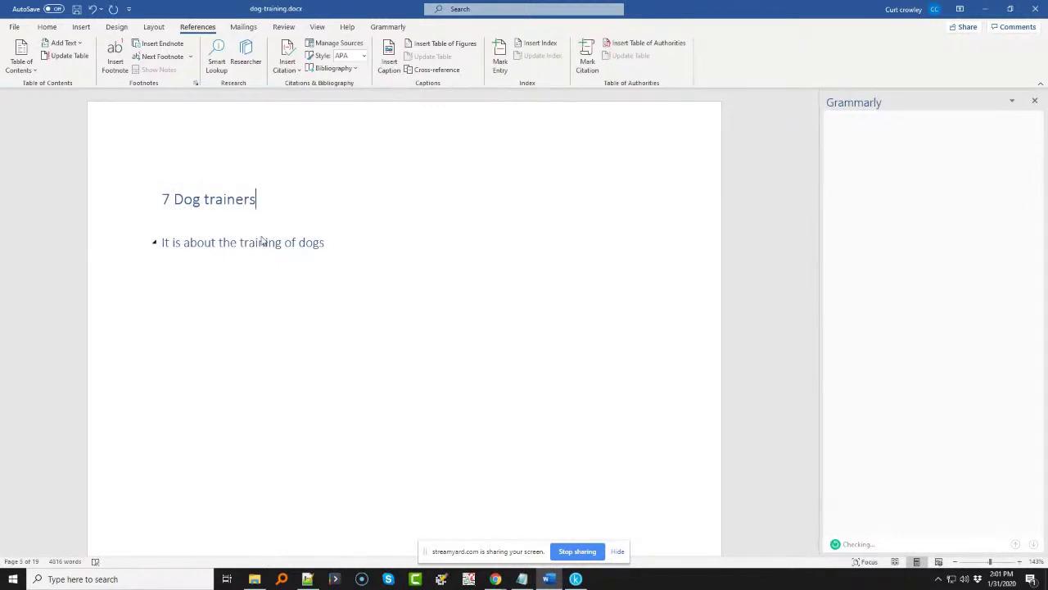
click(205, 199)
key(shift+Right)
text(T)
click(276, 203)
text(Tips)
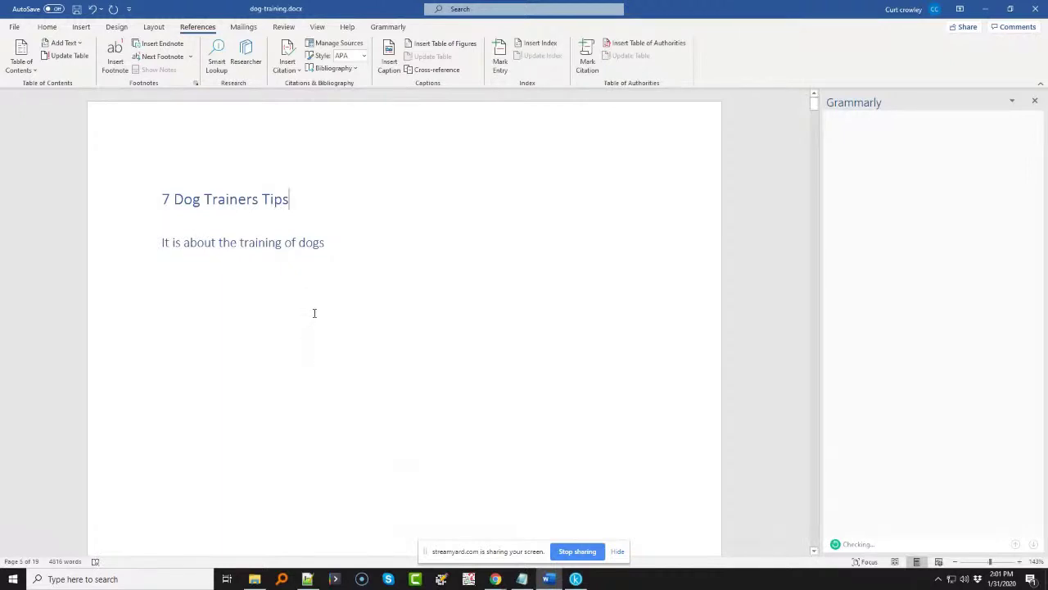
text( For You and Your Dog)
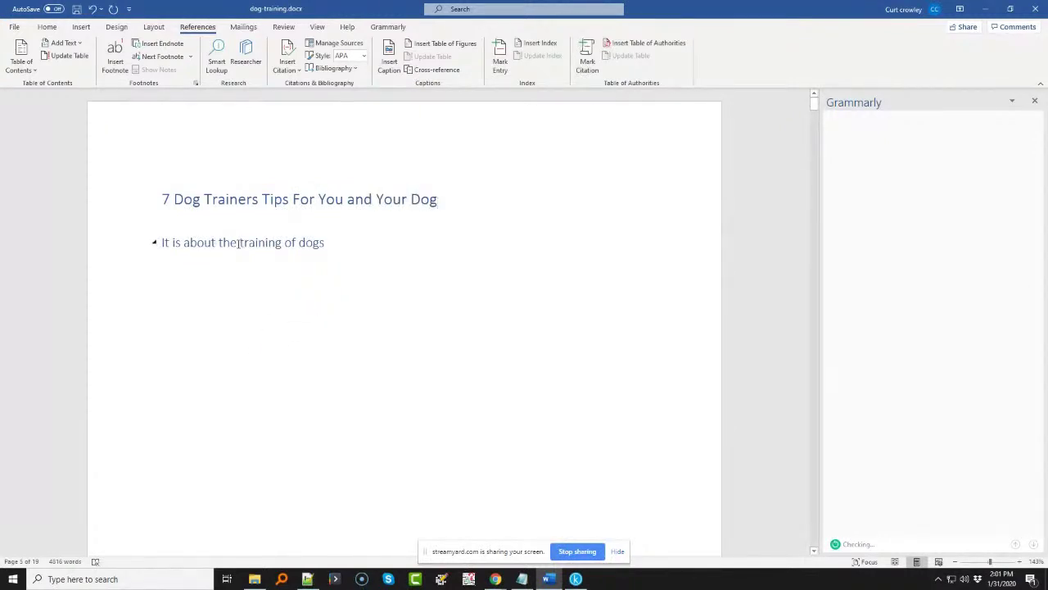
- Change the subtitle to 'It is all about the relationships with our dogs' and select the new heading
drag(240, 243, 297, 243)
text(realtion)
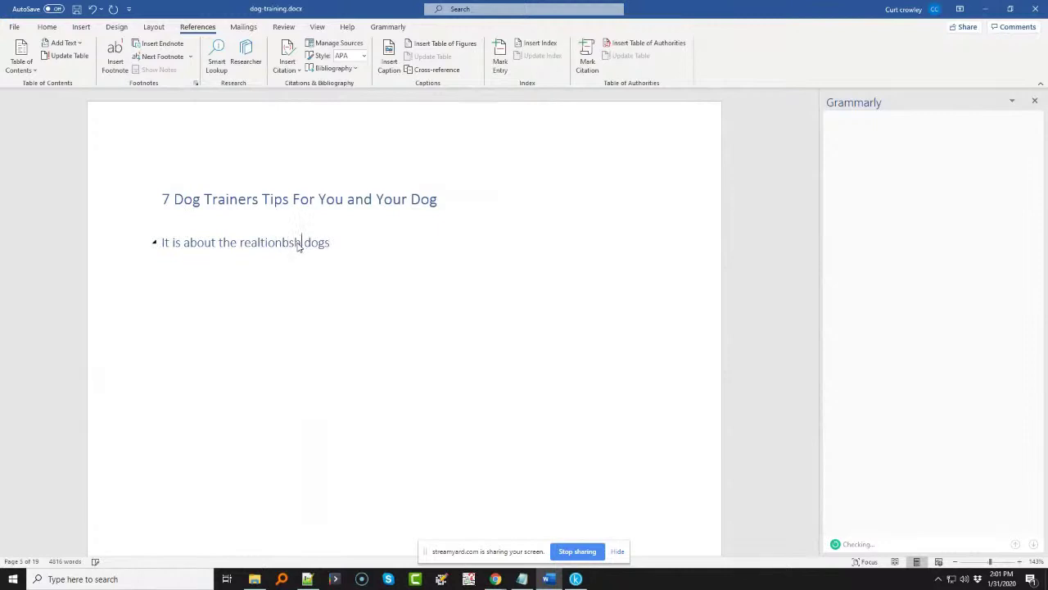
text(ships with our)
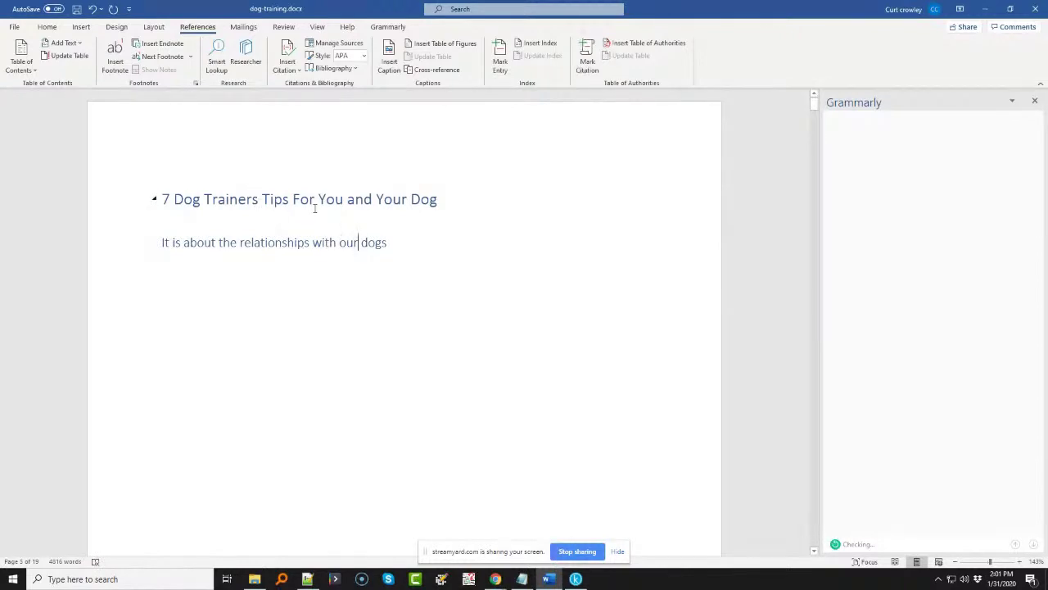
click(181, 243)
text(all)
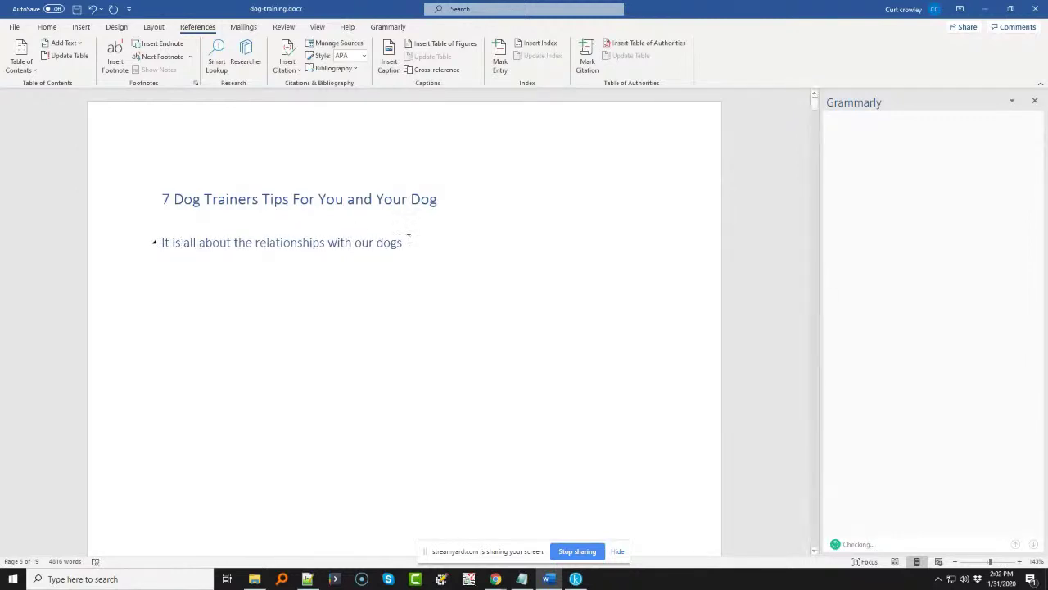
click(246, 242)
drag(442, 203, 150, 211)
key(ctrl+c)
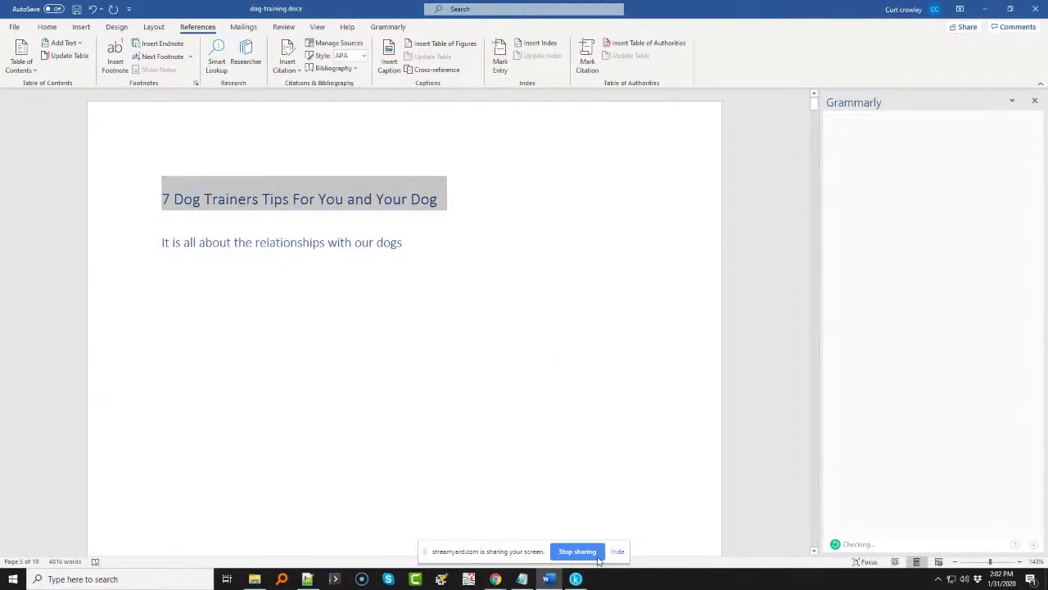
- Paste the new title over DOG TRAINING in Kindle Create and make it read TRAINER'S
click(576, 579)
drag(415, 182, 605, 183)
key(ctrl+v)
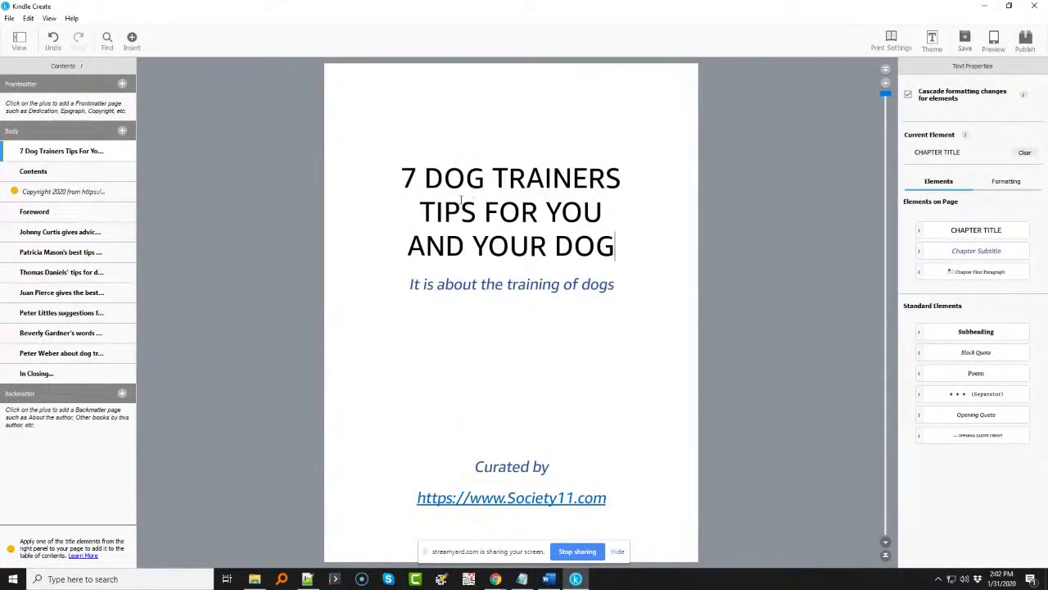
click(605, 179)
text(')
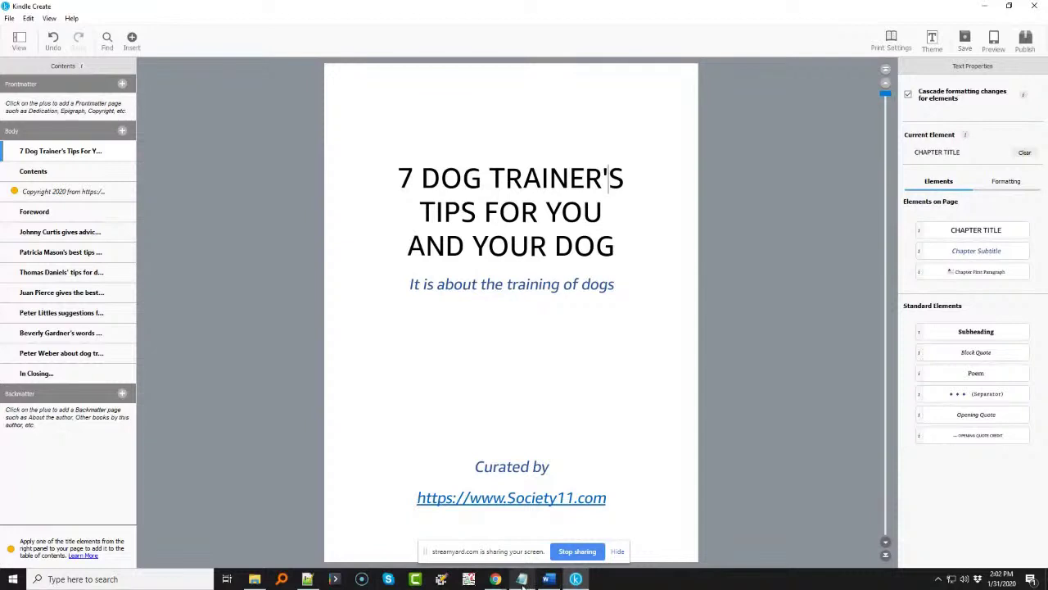
- Replace the Kindle Create subtitle with 'It is all about the relationships with our dogs' from Word
click(549, 579)
drag(162, 242, 390, 241)
key(ctrl+c)
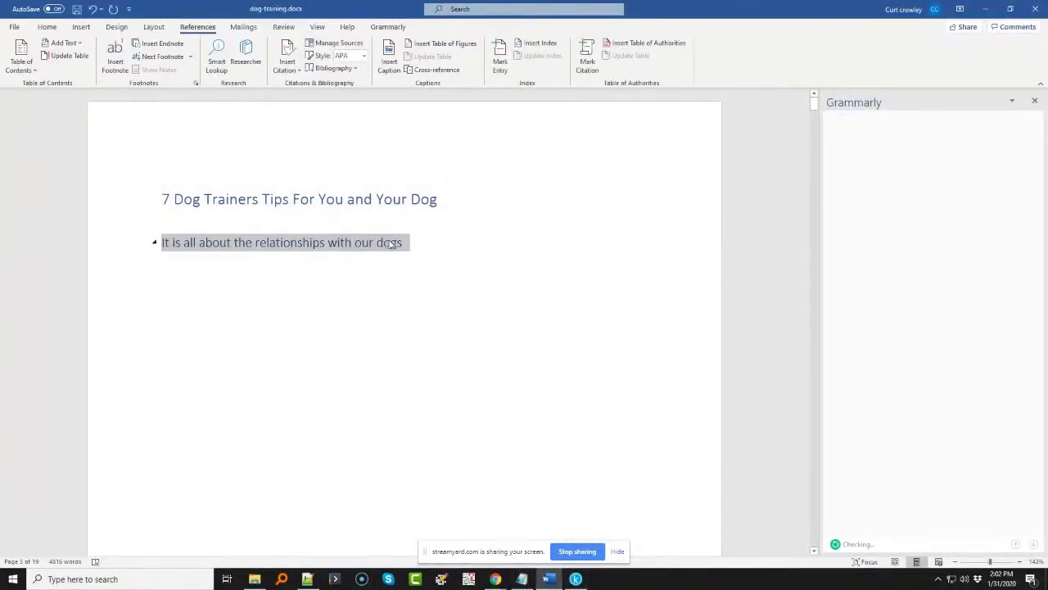
click(576, 579)
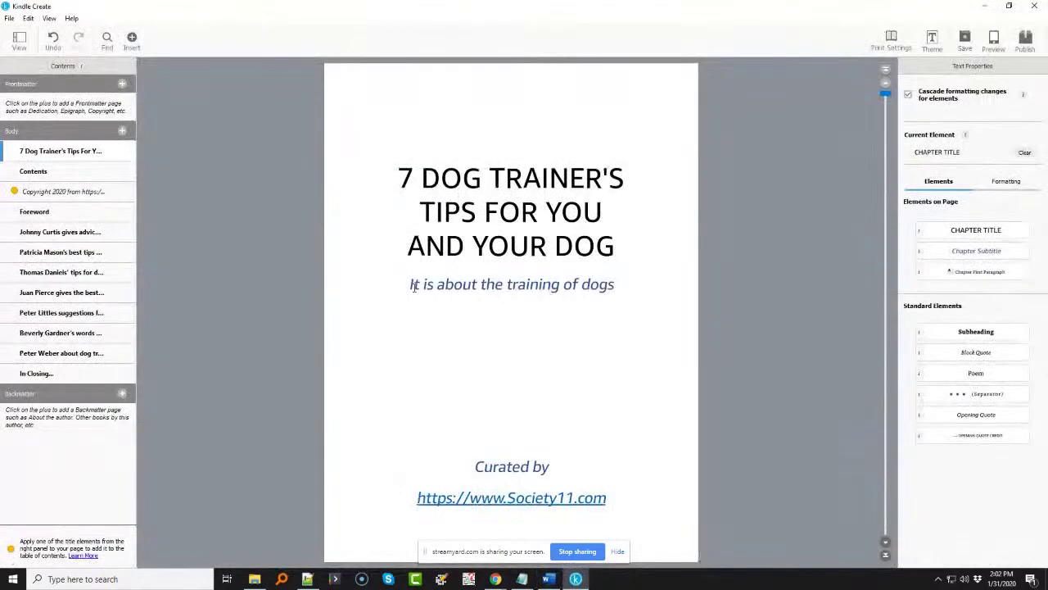
drag(409, 285, 557, 285)
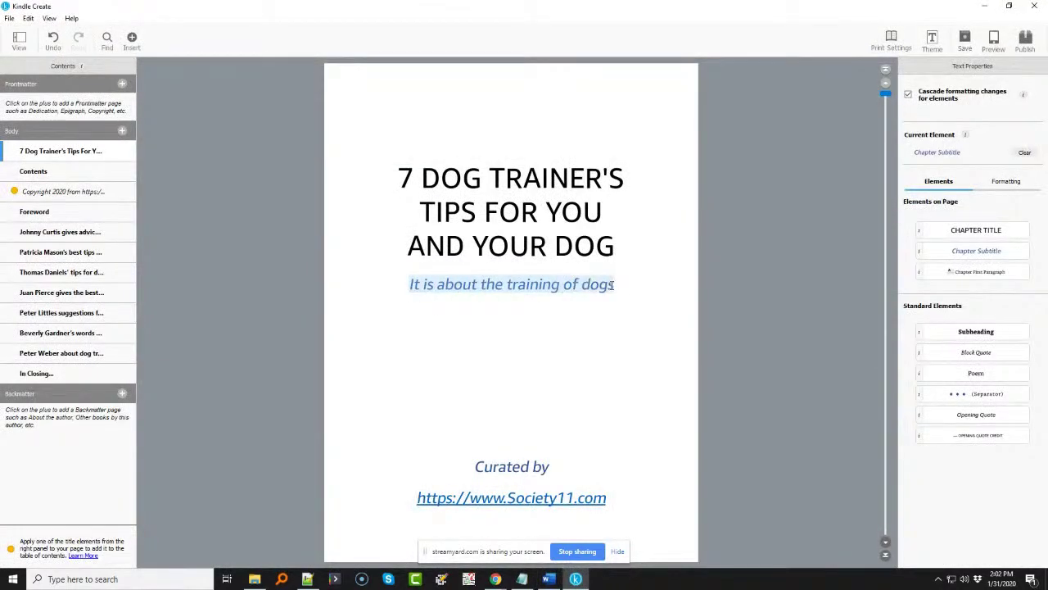
key(ctrl+v)
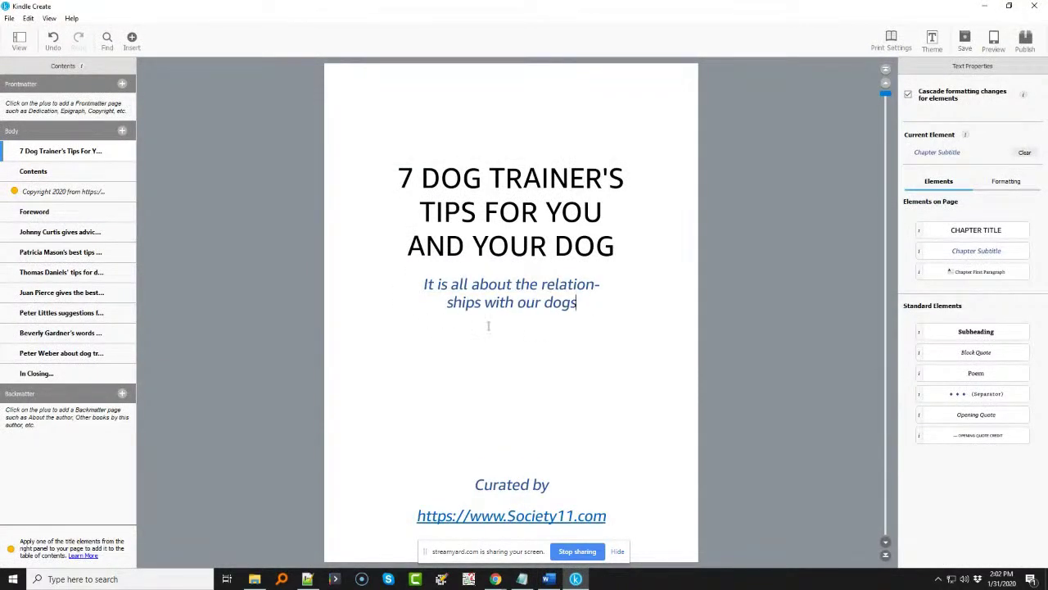
click(539, 285)
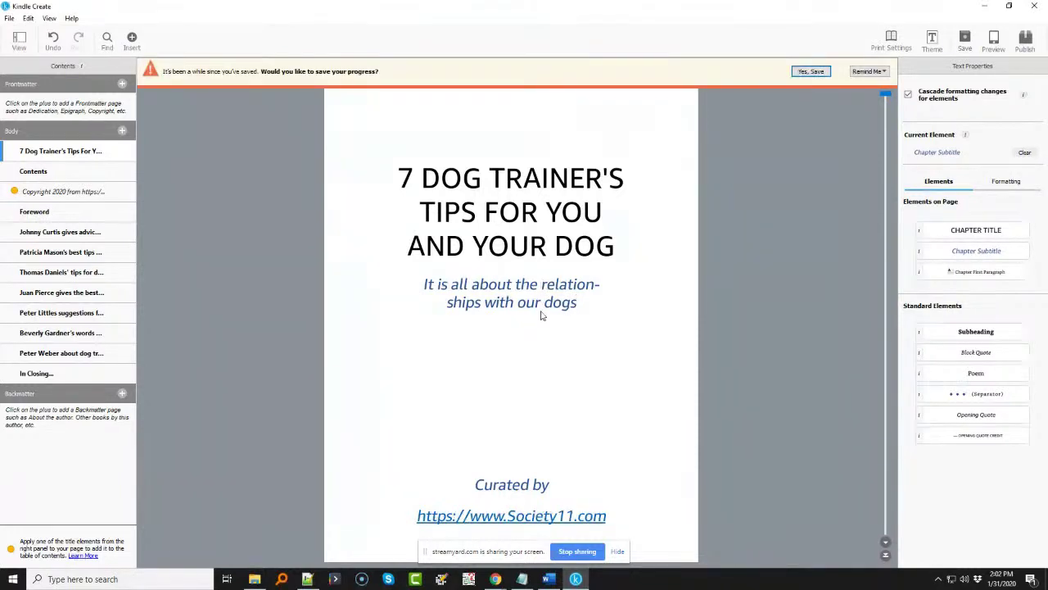
- Save the Kindle Create project as dog-training_KC
key(ctrl+s)
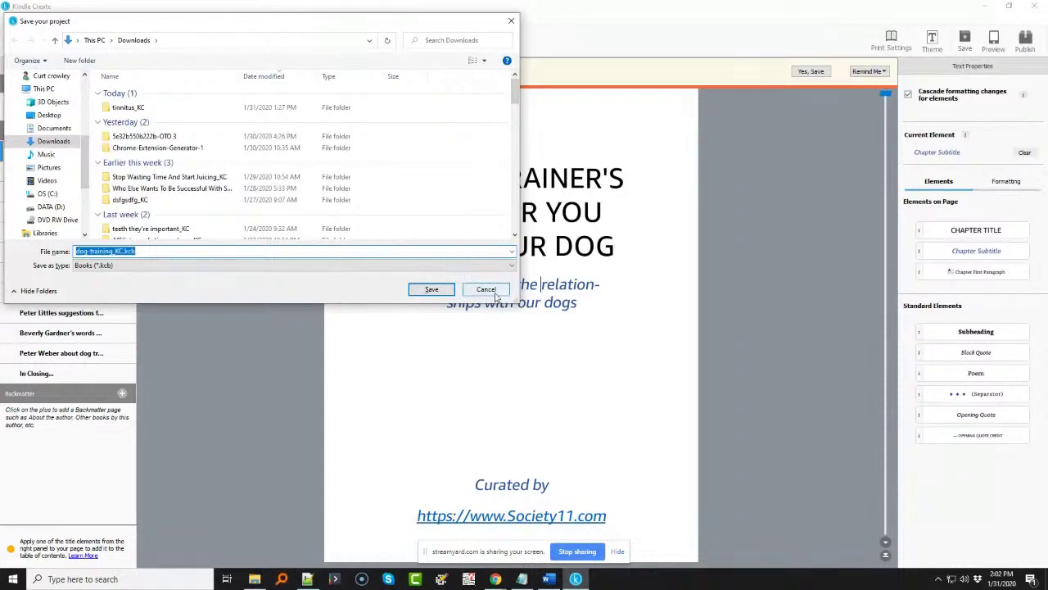
click(487, 290)
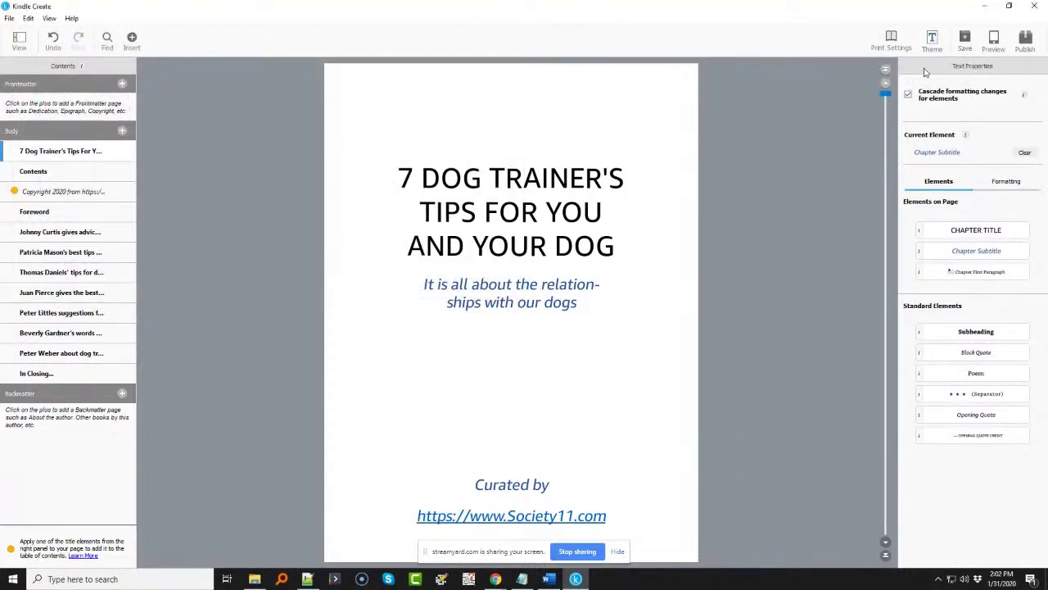
click(965, 41)
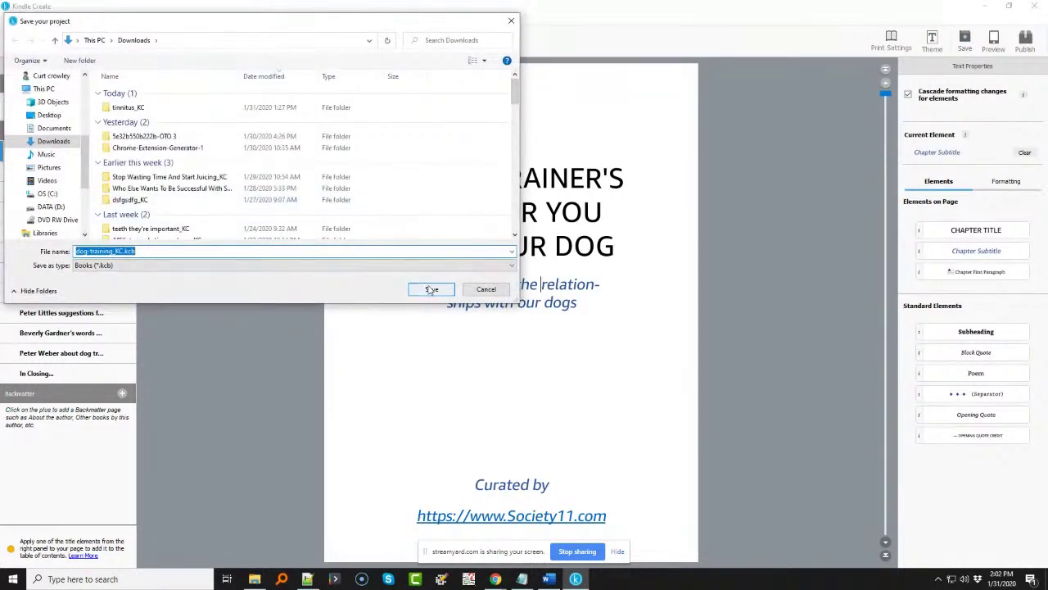
click(429, 290)
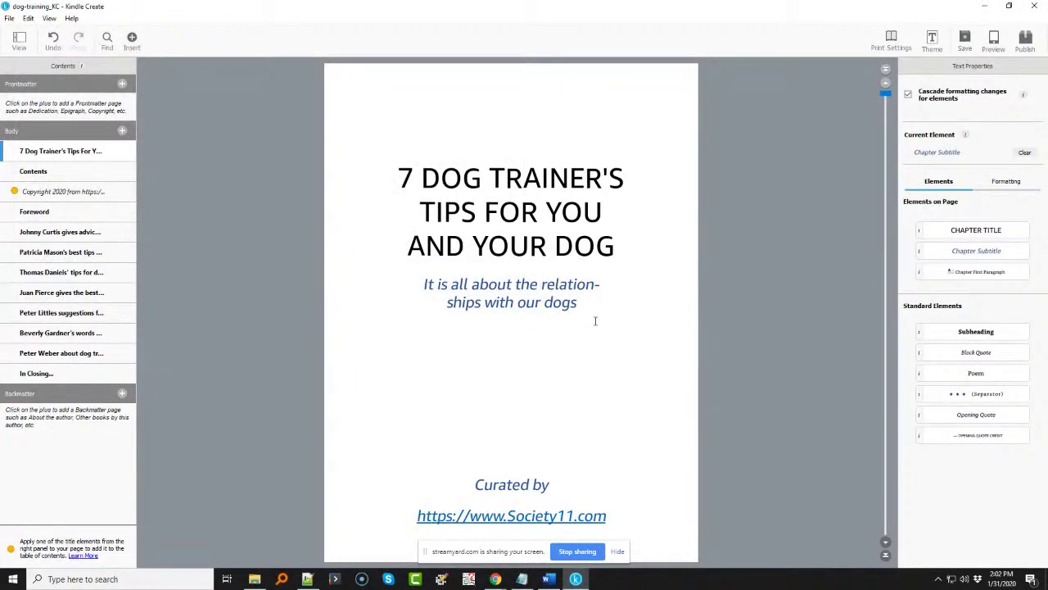
- Scroll through all the book's chapters and open the book preview
scroll(514, 238, down, 1)
scroll(515, 238, up, 1)
scroll(515, 239, down, 1)
scroll(514, 239, up, 1)
scroll(514, 238, down, 2)
scroll(514, 238, down, 6)
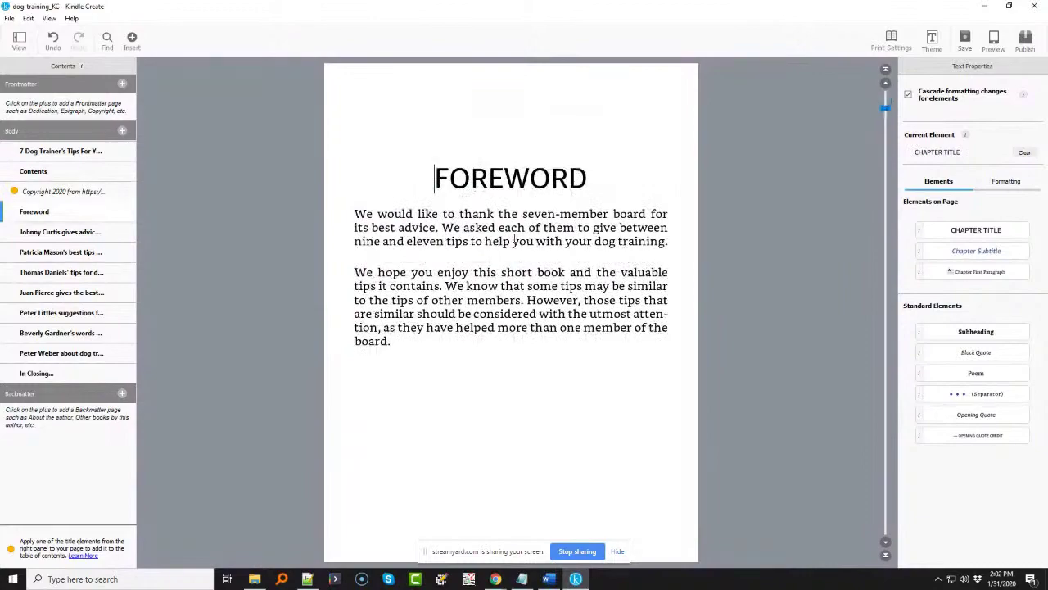
scroll(515, 238, down, 8)
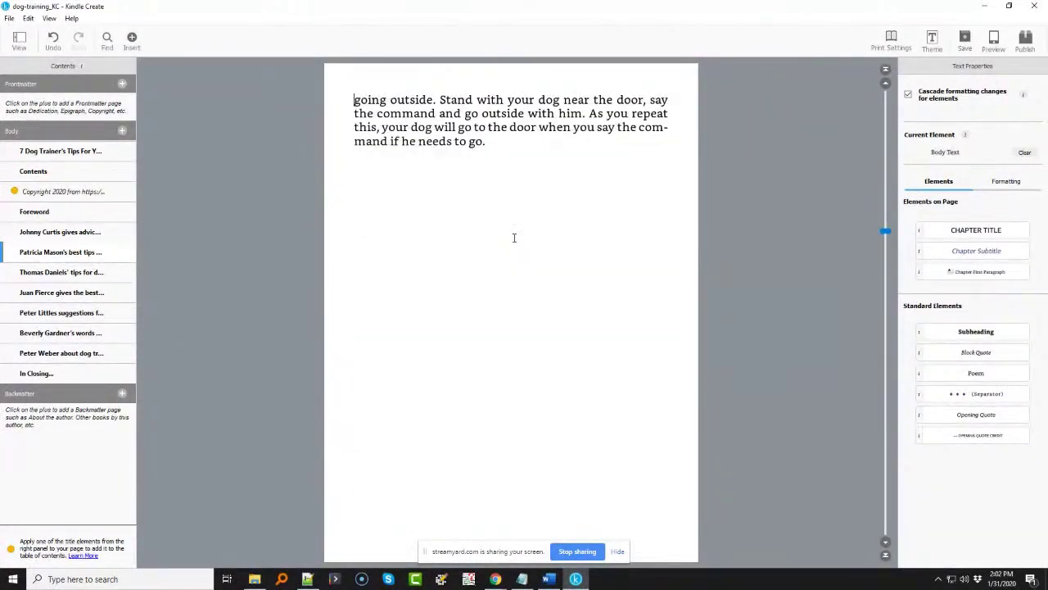
scroll(514, 238, down, 8)
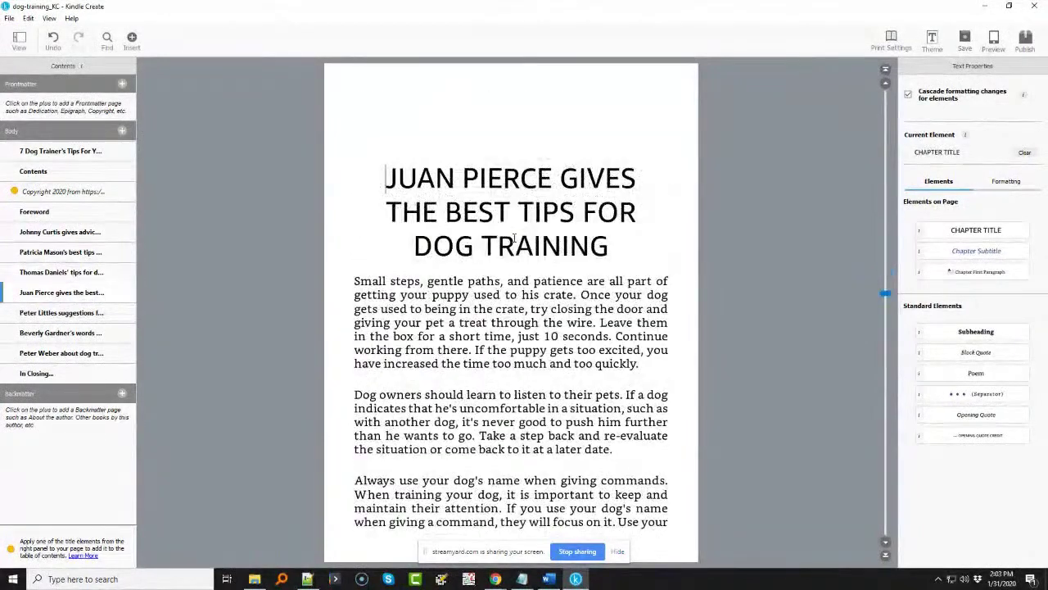
scroll(515, 238, down, 8)
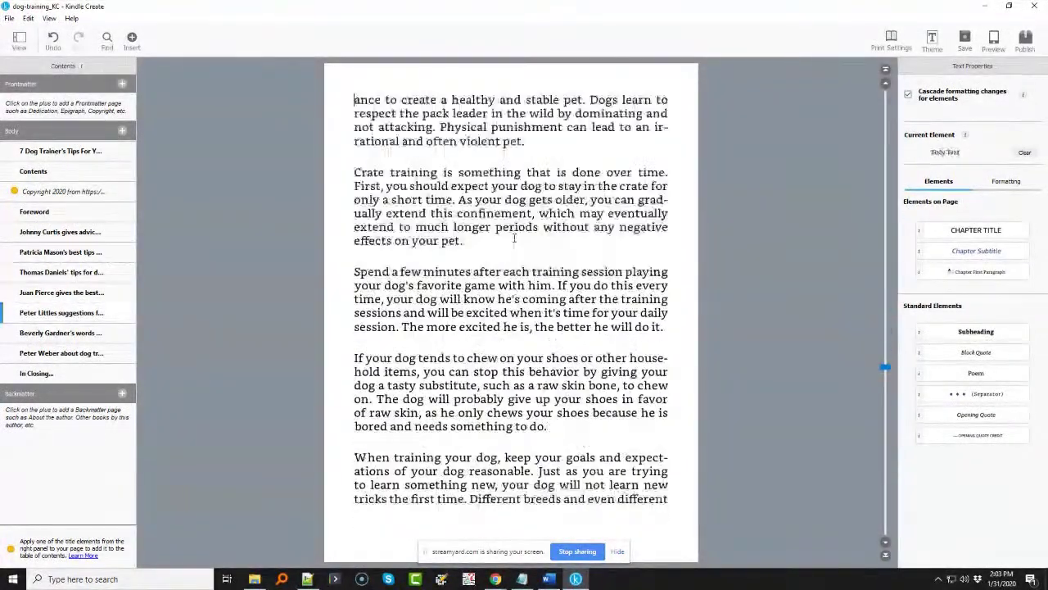
scroll(515, 238, down, 8)
scroll(514, 239, down, 8)
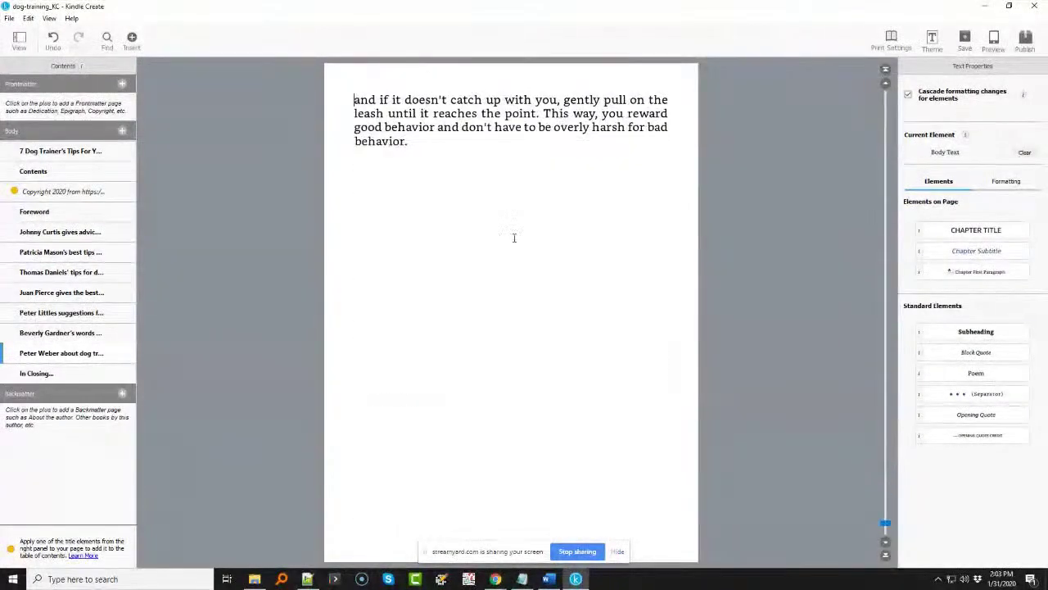
scroll(514, 239, down, 3)
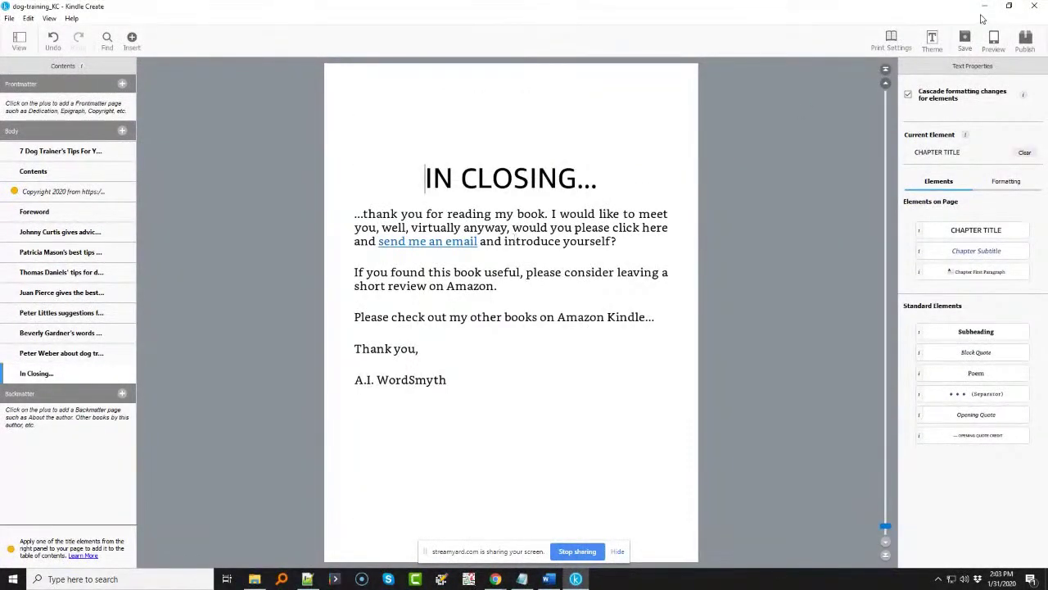
click(995, 42)
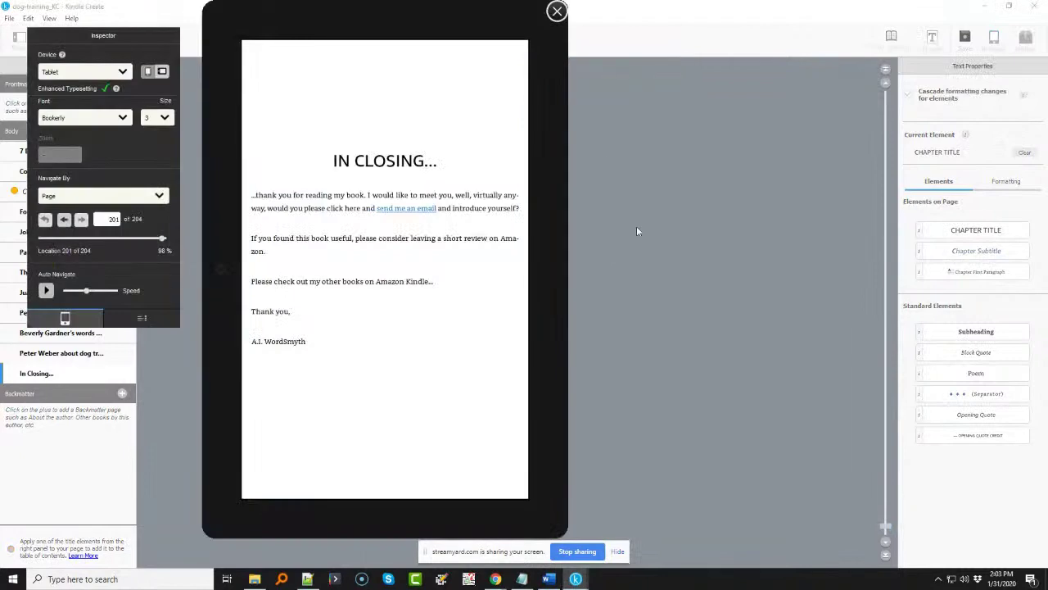
- Page the tablet preview back to the title page at location 1 of 204
click(228, 238)
click(228, 237)
click(227, 238)
click(228, 238)
click(228, 238)
click(227, 238)
click(228, 238)
click(228, 237)
click(228, 238)
click(227, 237)
click(227, 238)
click(228, 237)
click(227, 238)
click(228, 238)
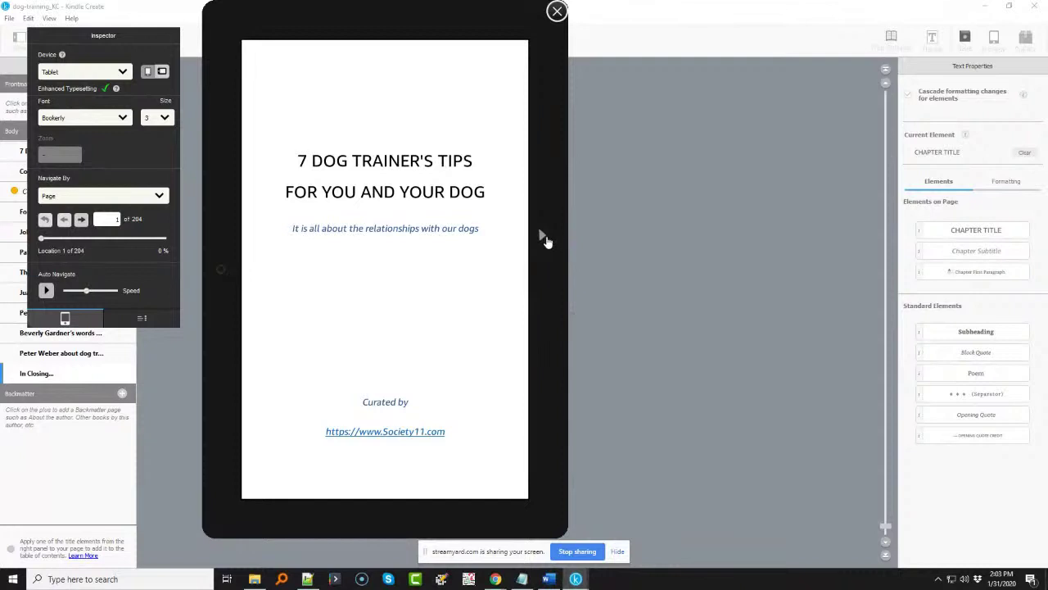
click(543, 236)
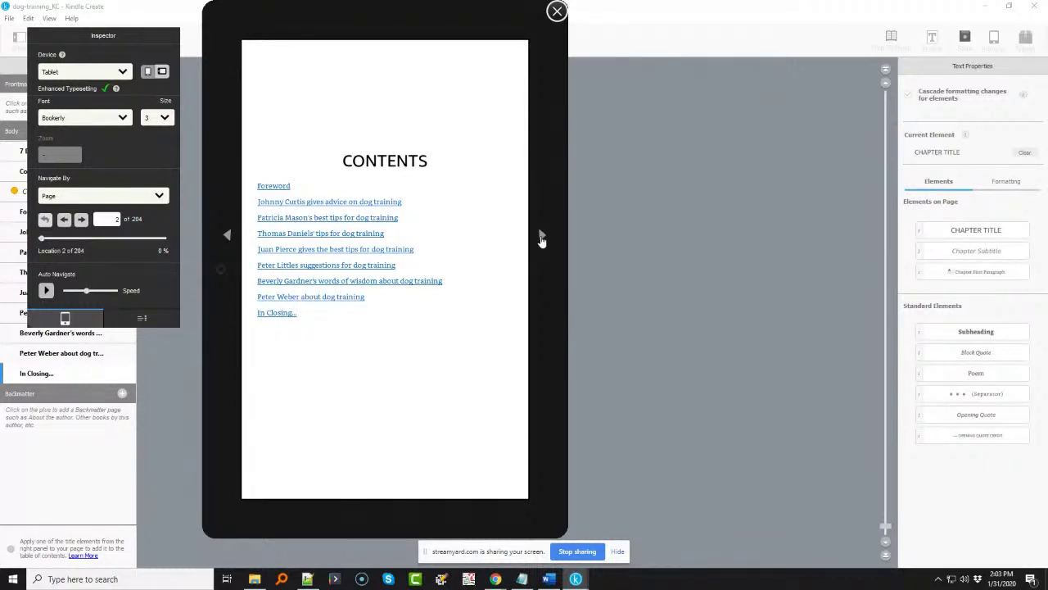
- Page forward through Copyright, Foreword and the first trainer chapters to location 46 of 204
click(541, 237)
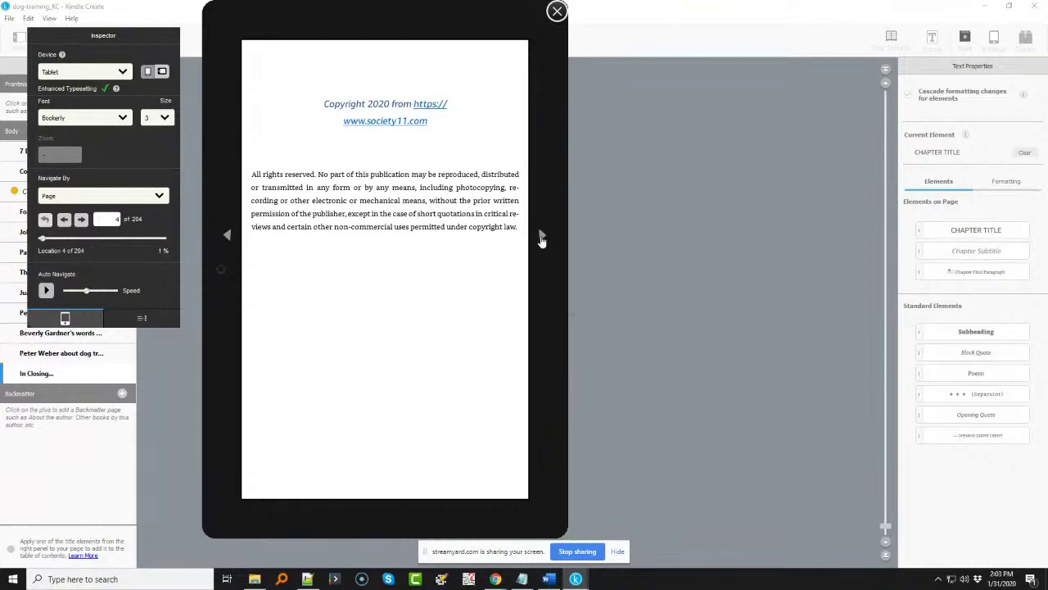
click(542, 236)
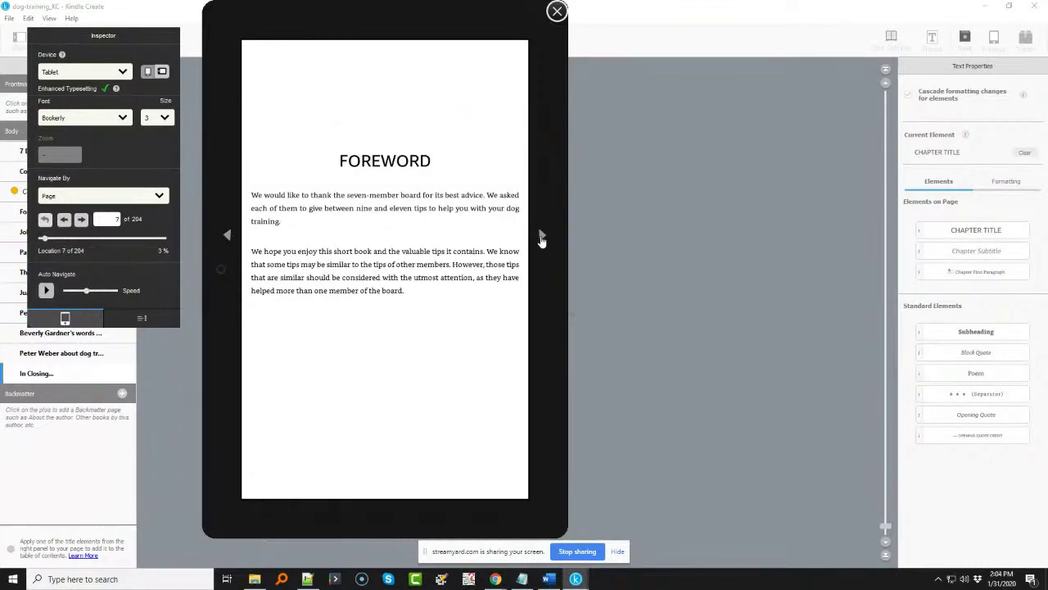
click(542, 237)
click(541, 237)
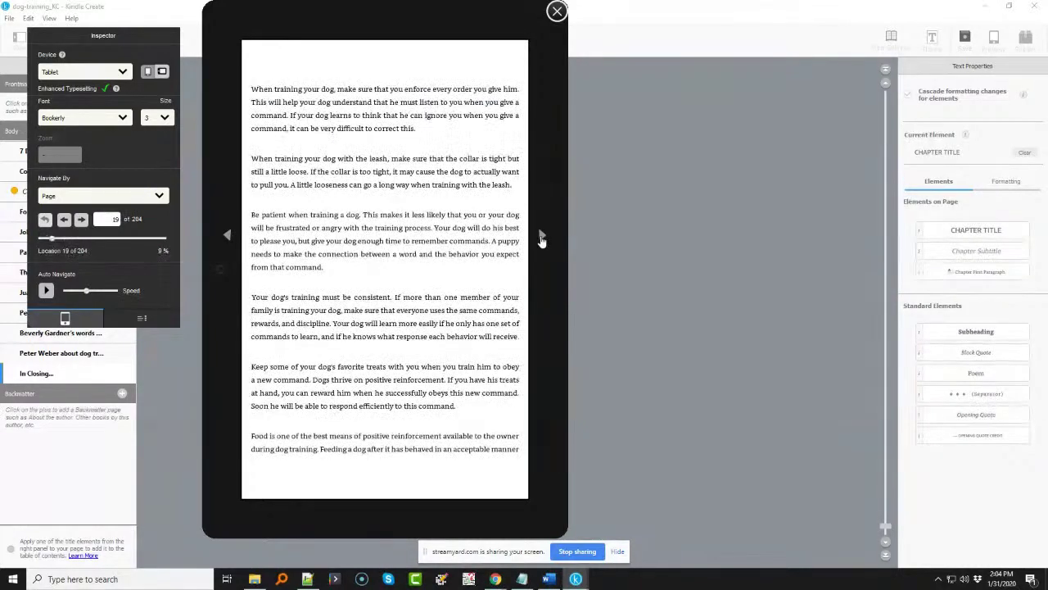
click(541, 237)
click(542, 237)
click(541, 236)
click(542, 237)
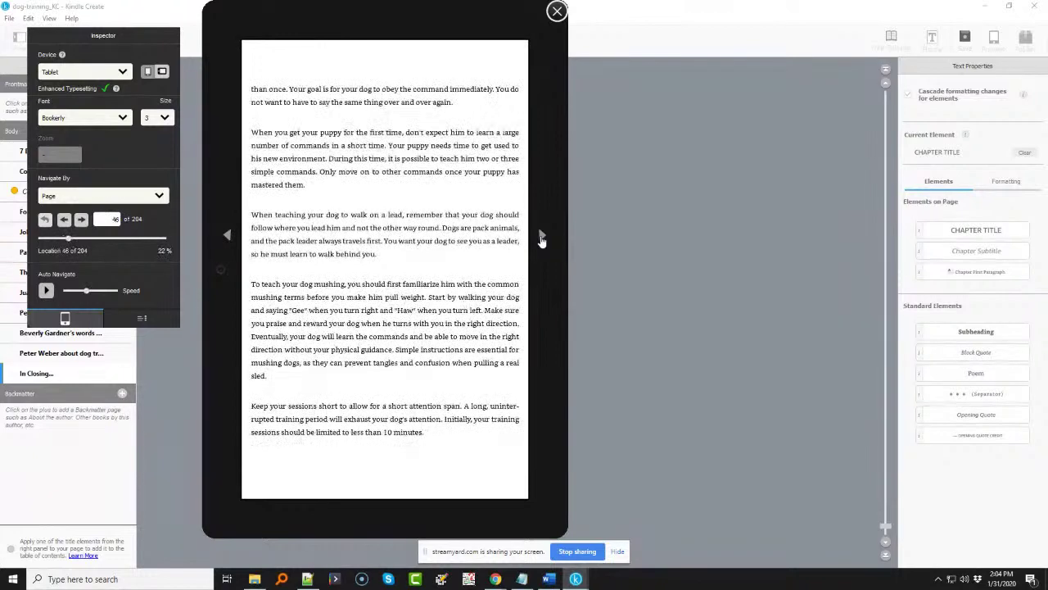
click(541, 237)
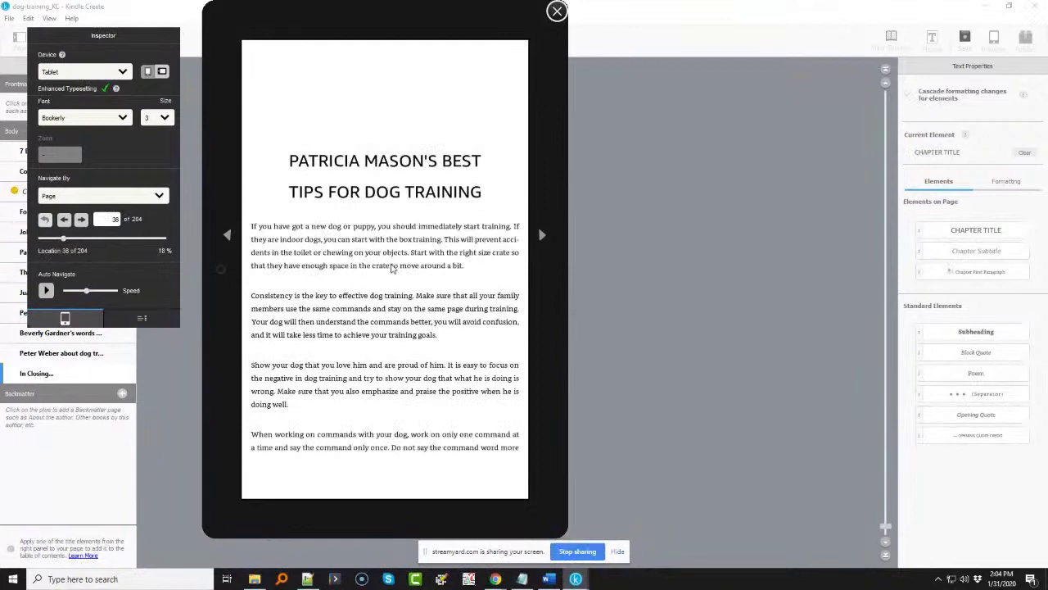
- Scroll the preview back up and close it, returning to the IN CLOSING... chapter
scroll(394, 269, up, 7)
scroll(393, 269, up, 10)
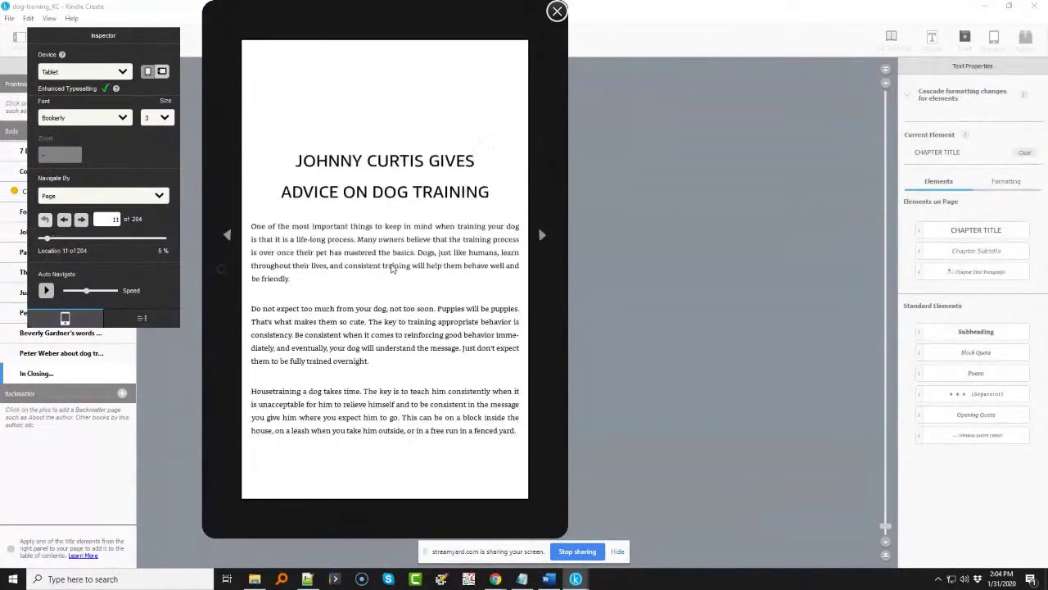
scroll(393, 268, up, 4)
scroll(393, 269, up, 3)
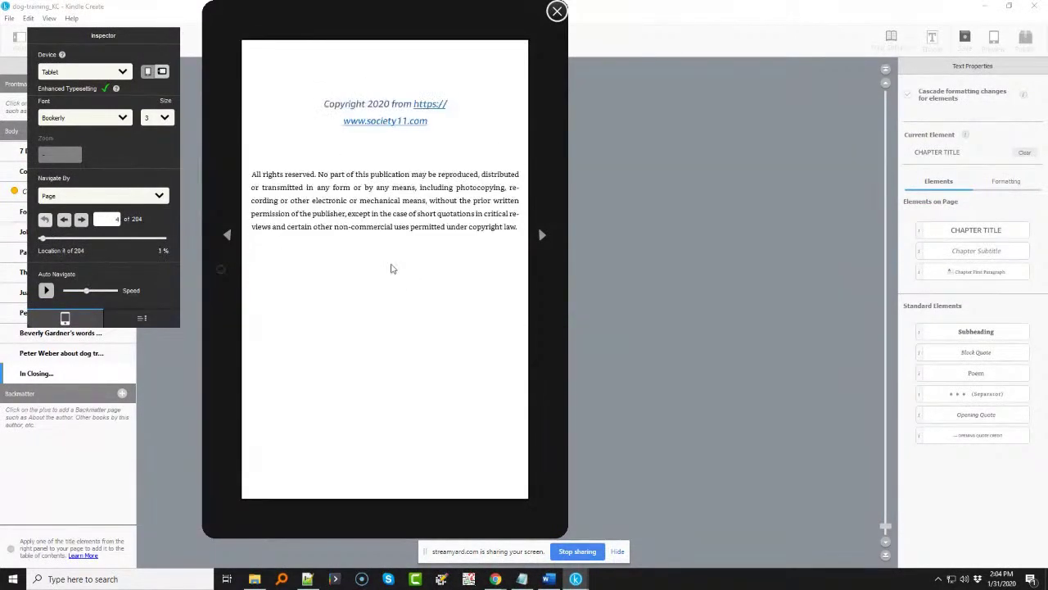
scroll(392, 268, up, 2)
scroll(393, 268, up, 1)
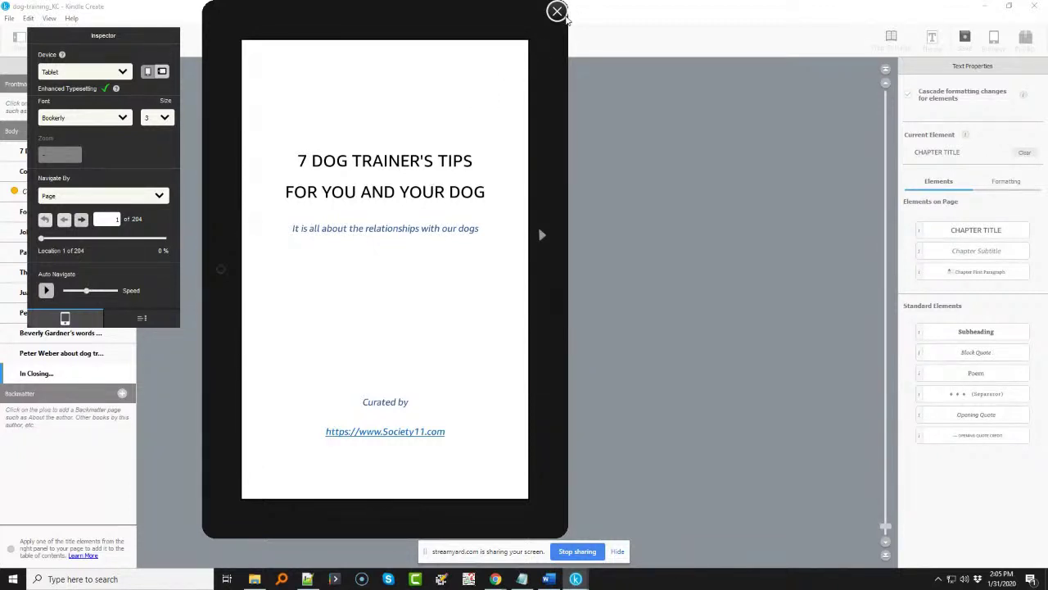
click(557, 12)
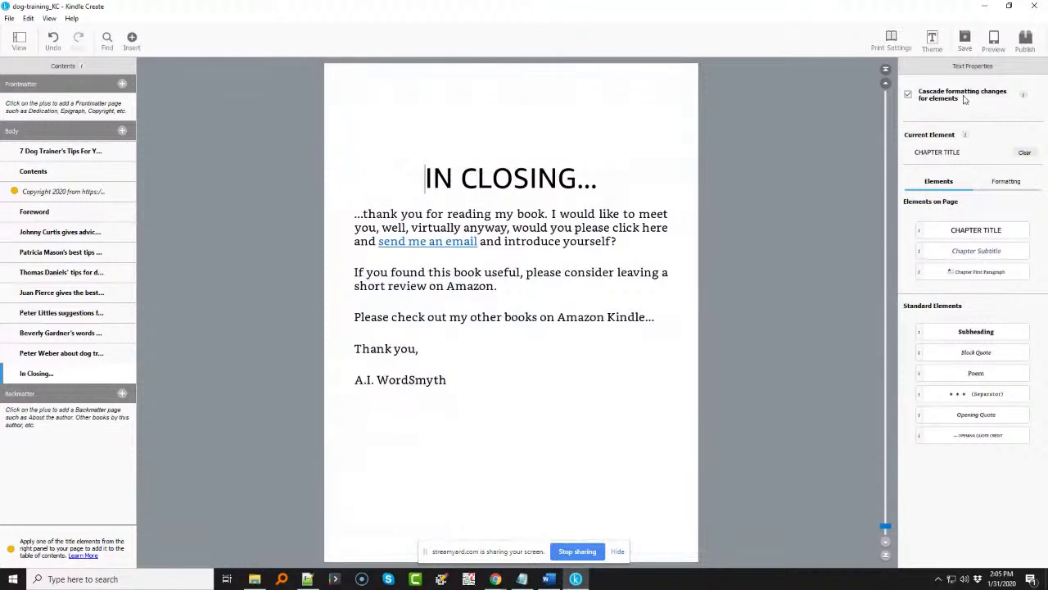
- Save the book for publication as dog-training.kpf and open Kindle Direct Publishing
click(961, 44)
click(1026, 41)
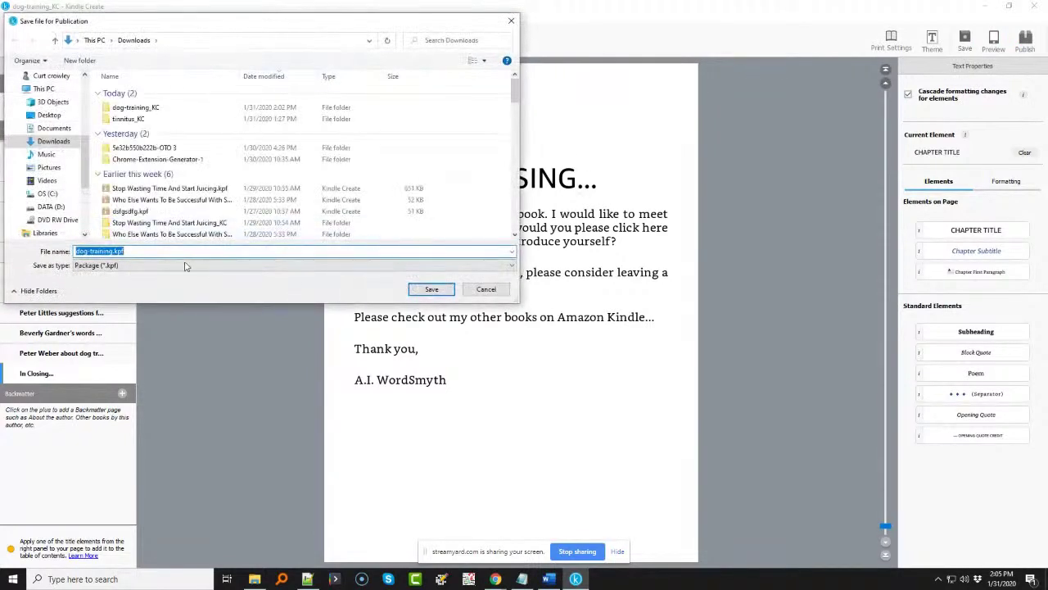
click(431, 290)
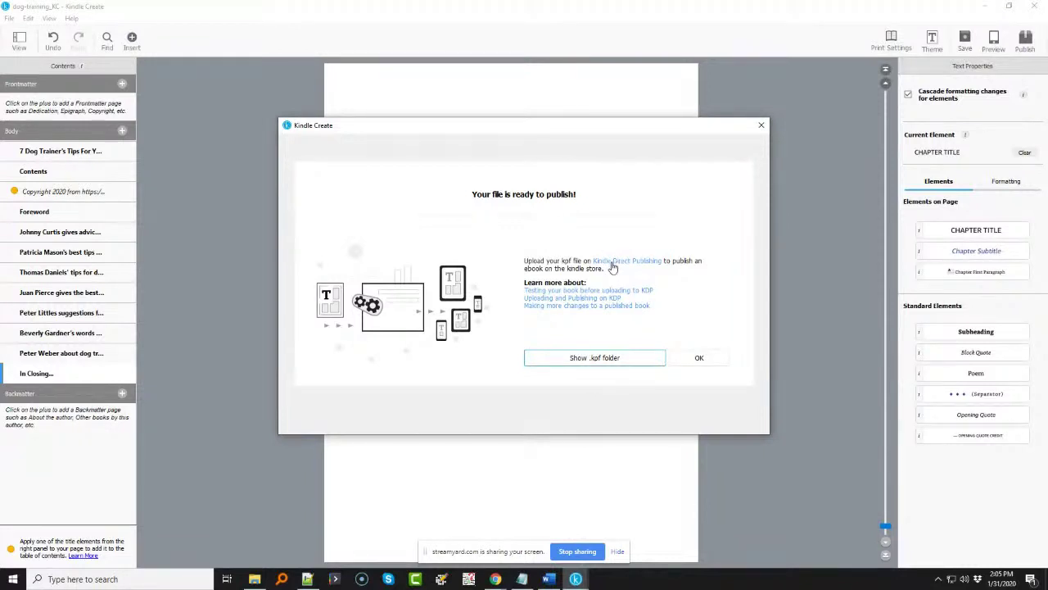
click(613, 262)
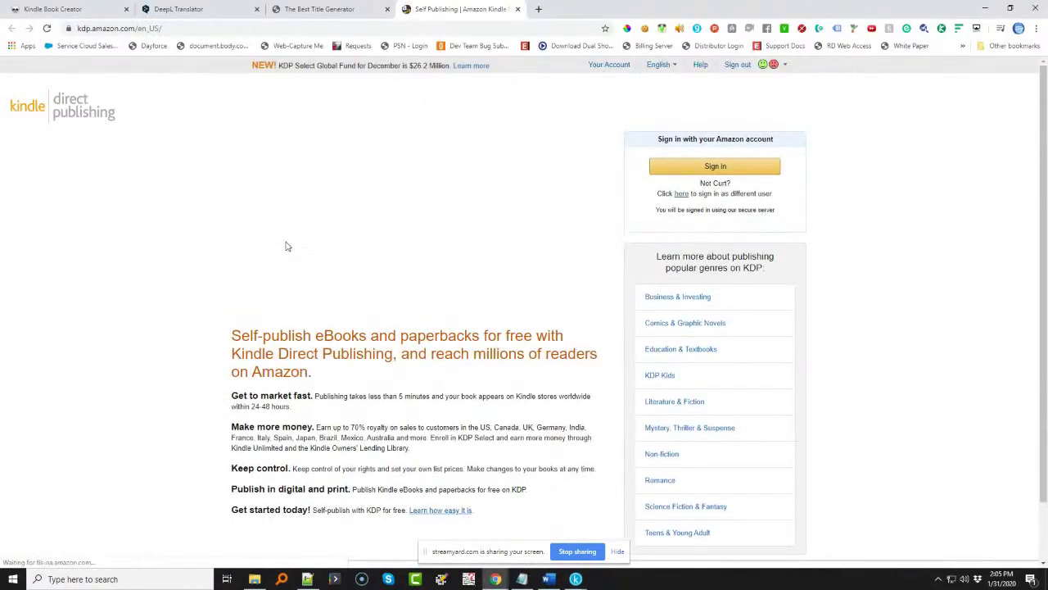
- Sign in to Kindle Direct Publishing and start a new Kindle eBook at the Details step
click(729, 168)
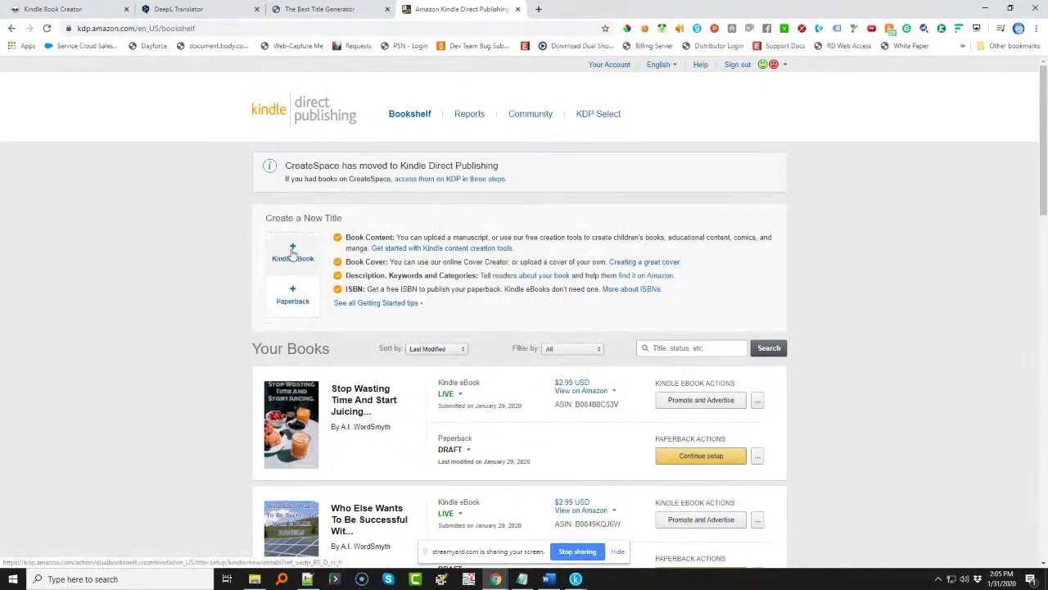
click(292, 254)
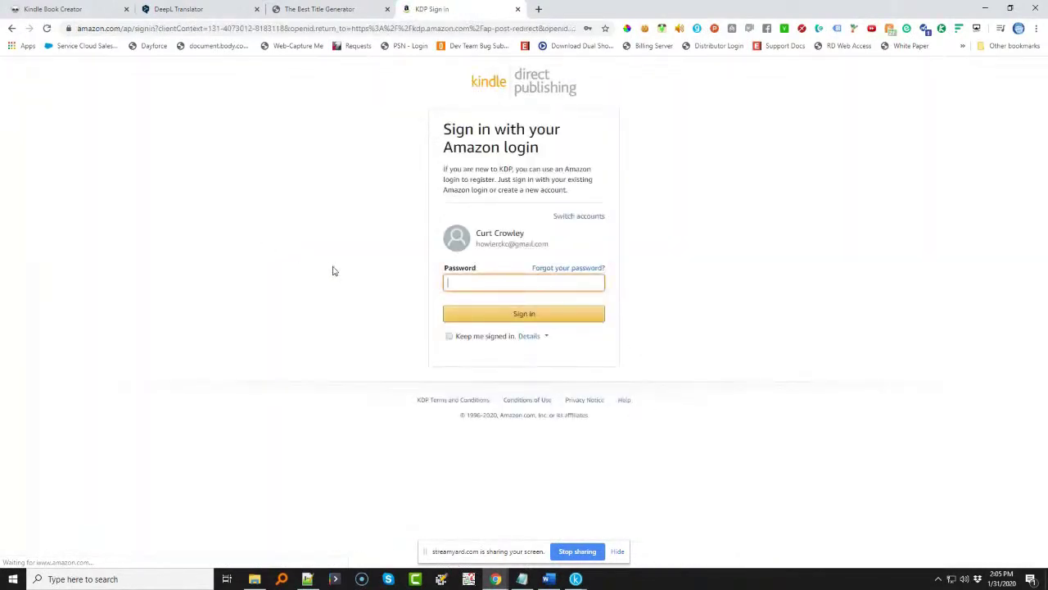
click(495, 285)
click(498, 307)
click(496, 314)
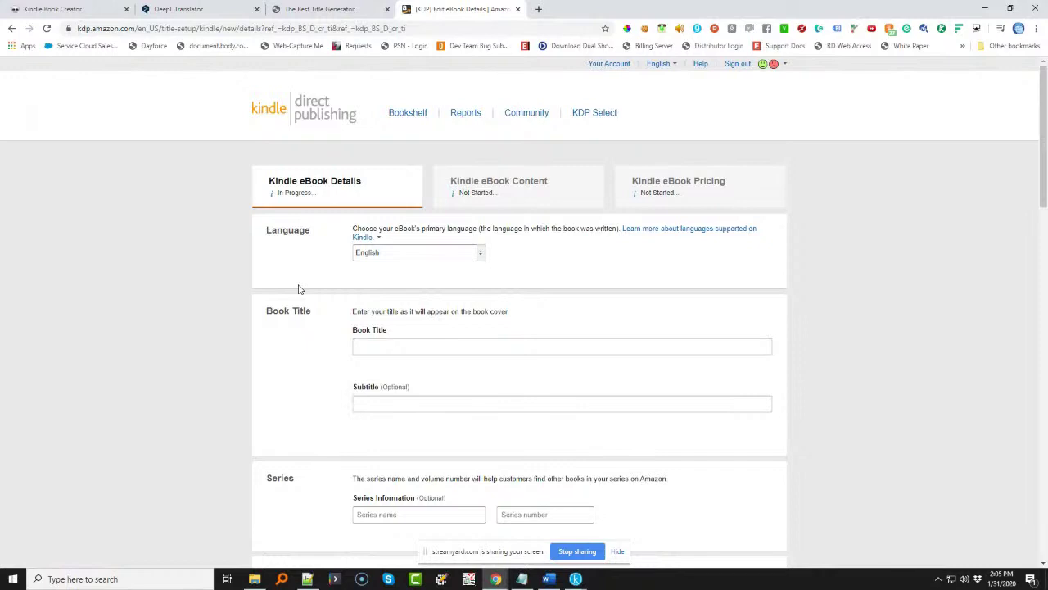
click(365, 345)
click(549, 579)
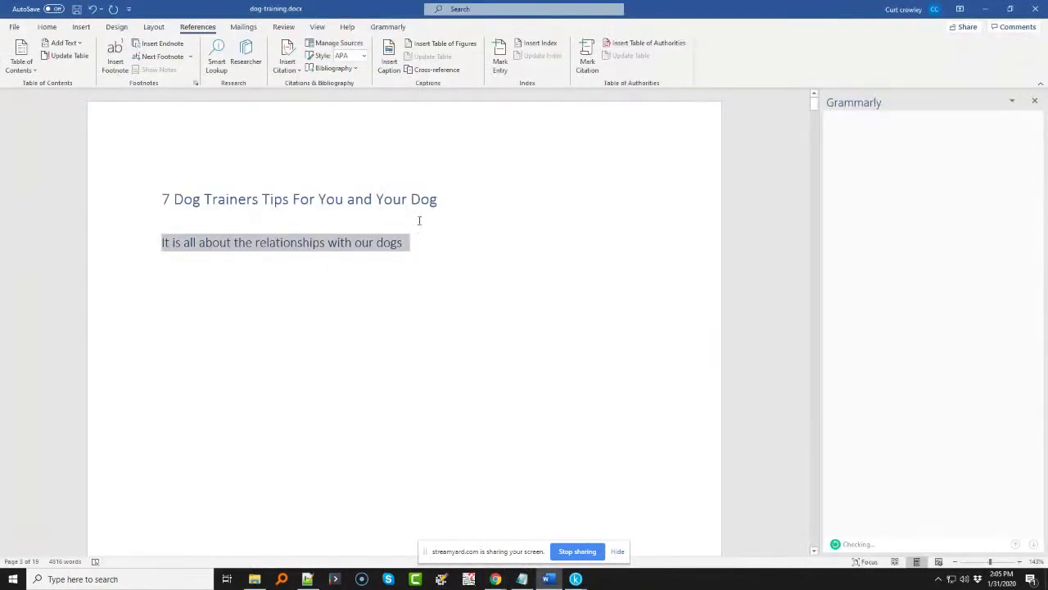
- Correct the Word heading to 'Trainer's' and paste it into KDP's Book Title field
drag(418, 197, 153, 199)
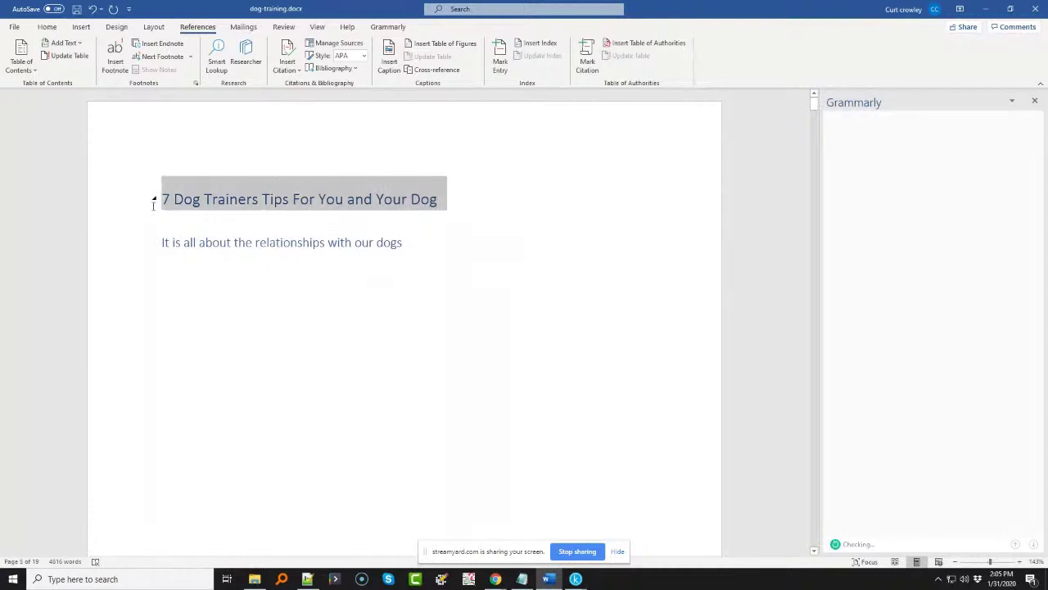
click(258, 199)
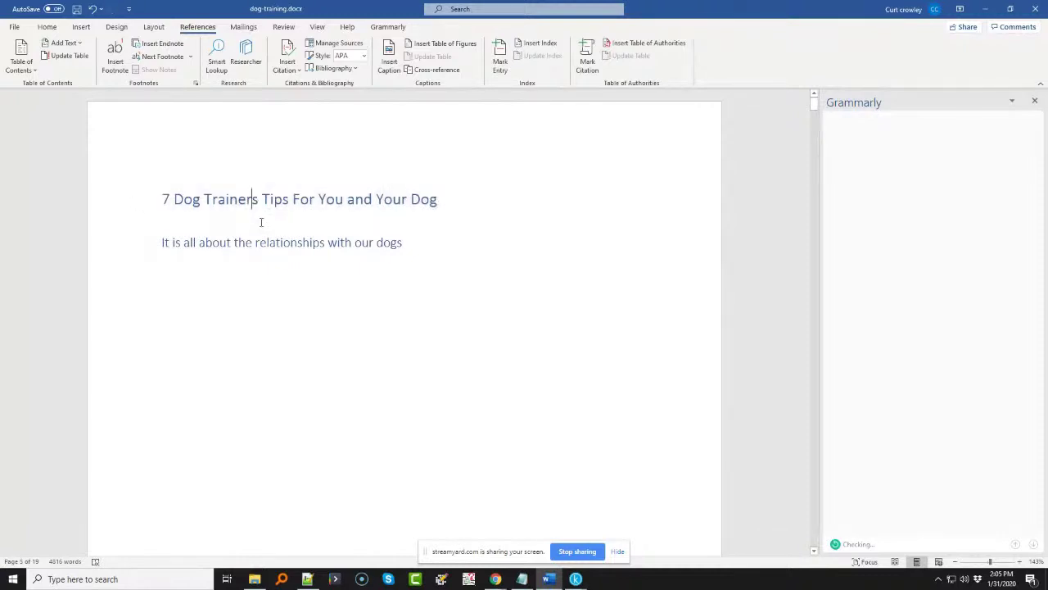
text(')
drag(444, 202, 163, 206)
key(ctrl+c)
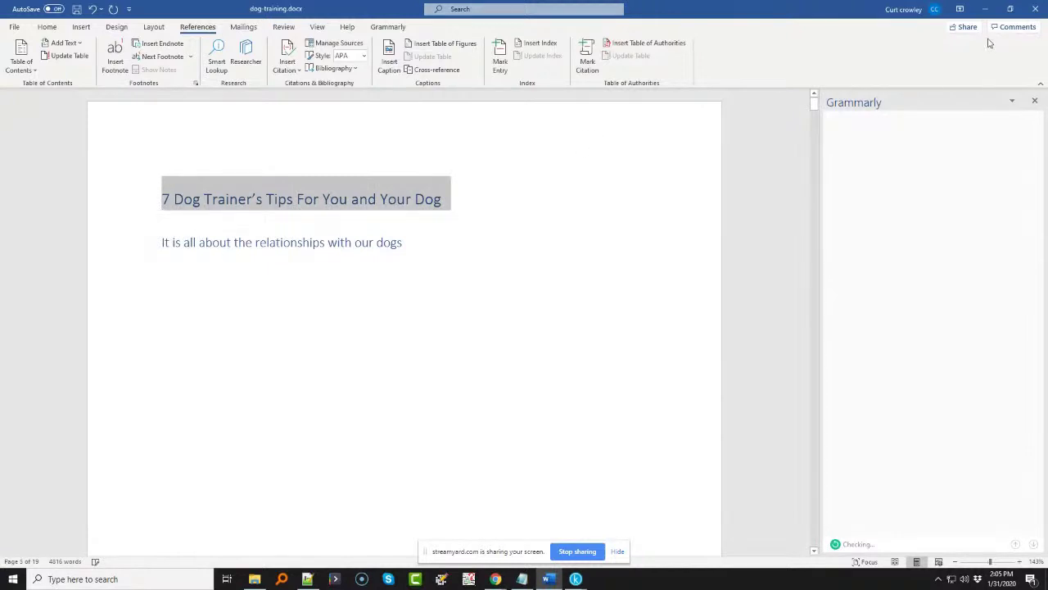
click(985, 9)
key(ctrl+v)
- Copy the line beneath the heading in Word into the KDP Subtitle field
click(418, 407)
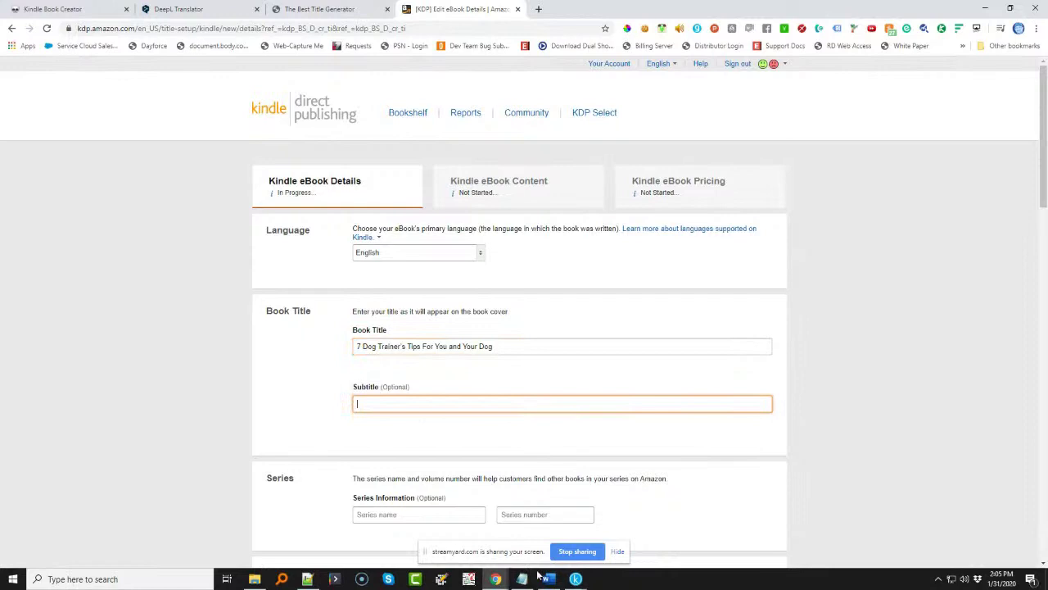
click(548, 579)
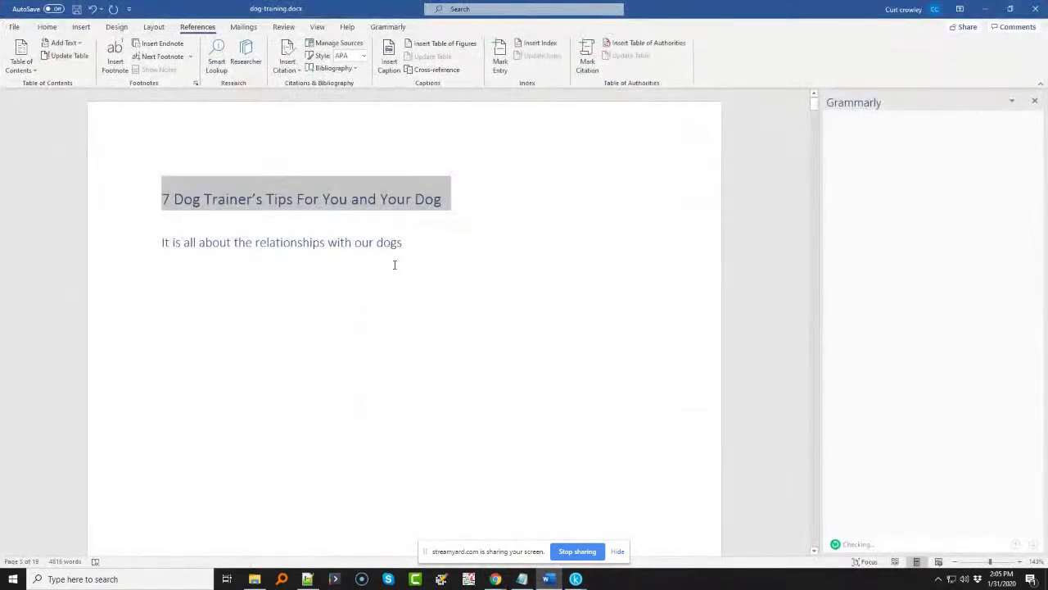
drag(403, 240, 145, 245)
key(ctrl+c)
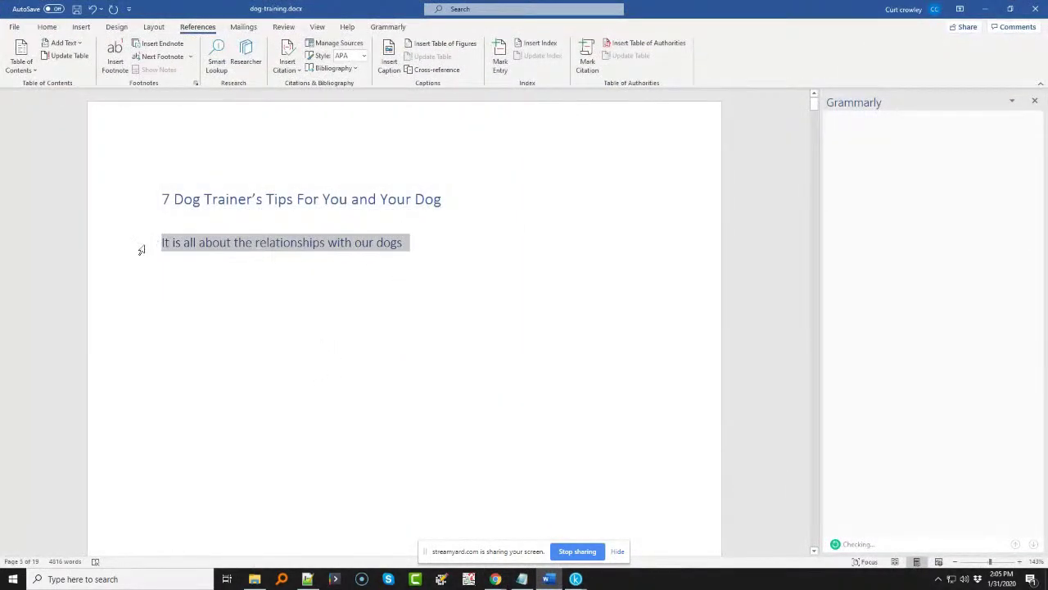
click(985, 9)
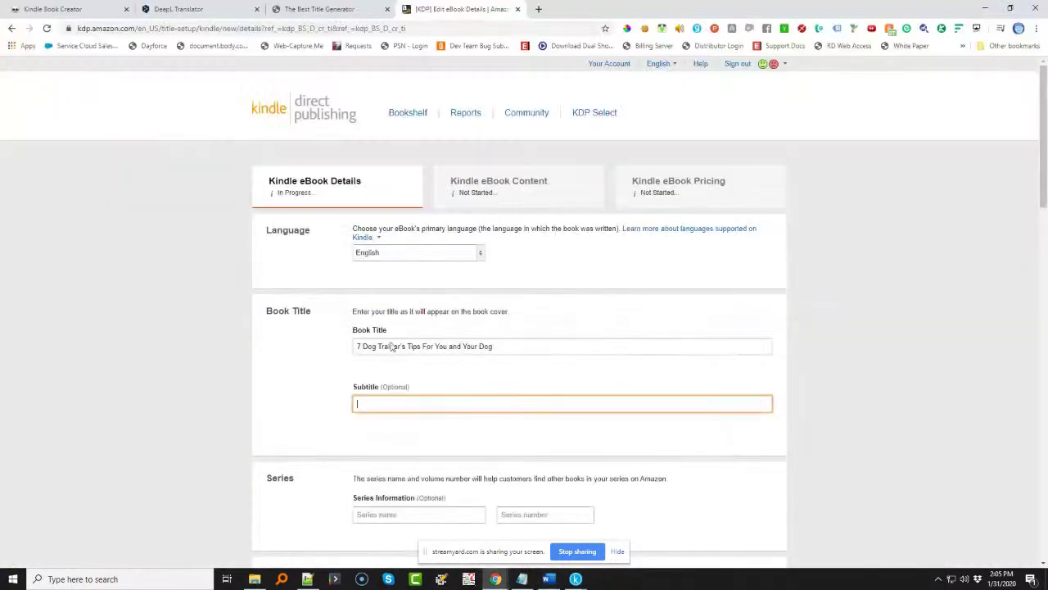
key(ctrl+v)
click(276, 412)
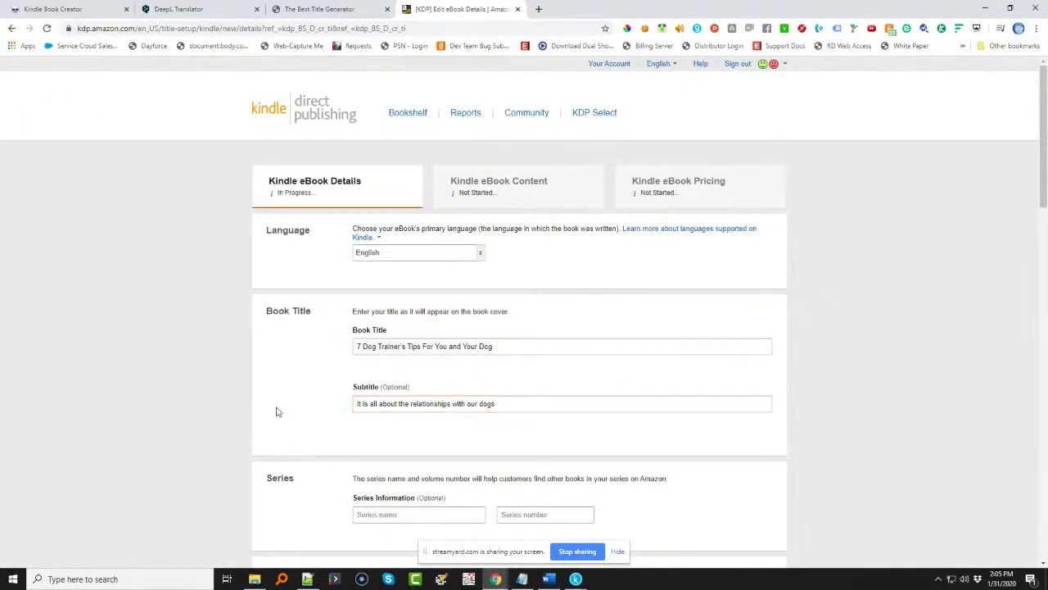
scroll(373, 381, down, 2)
- Enter the primary author's first name and last name in the KDP form
click(375, 352)
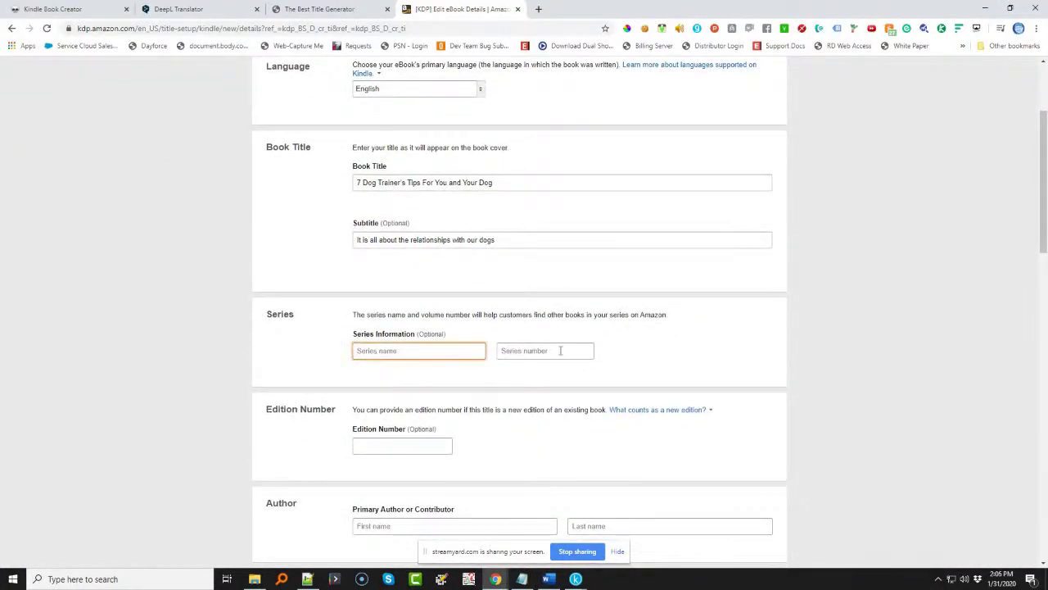
click(402, 448)
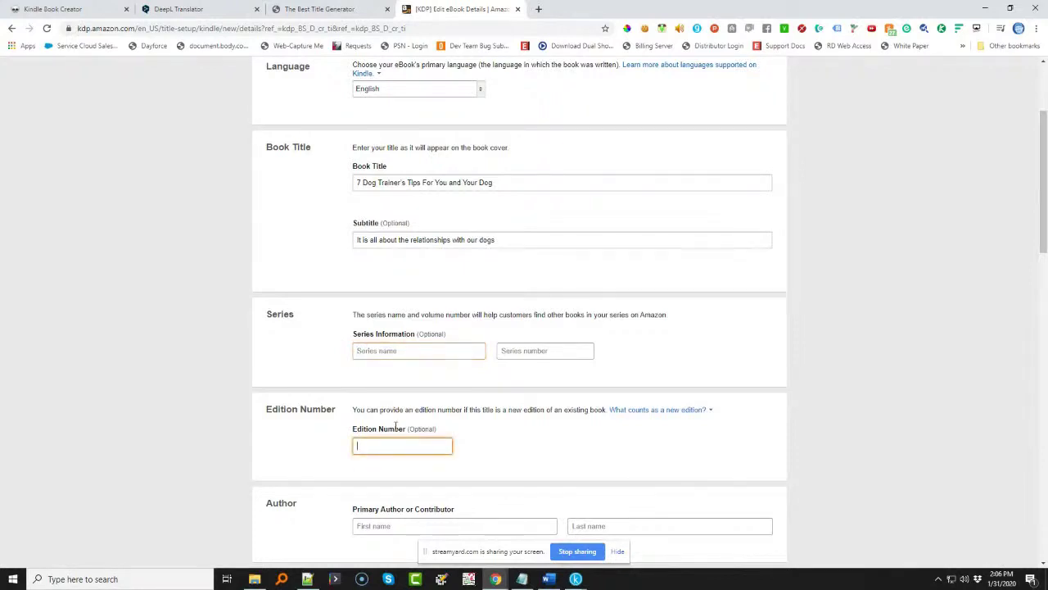
scroll(450, 375, down, 1)
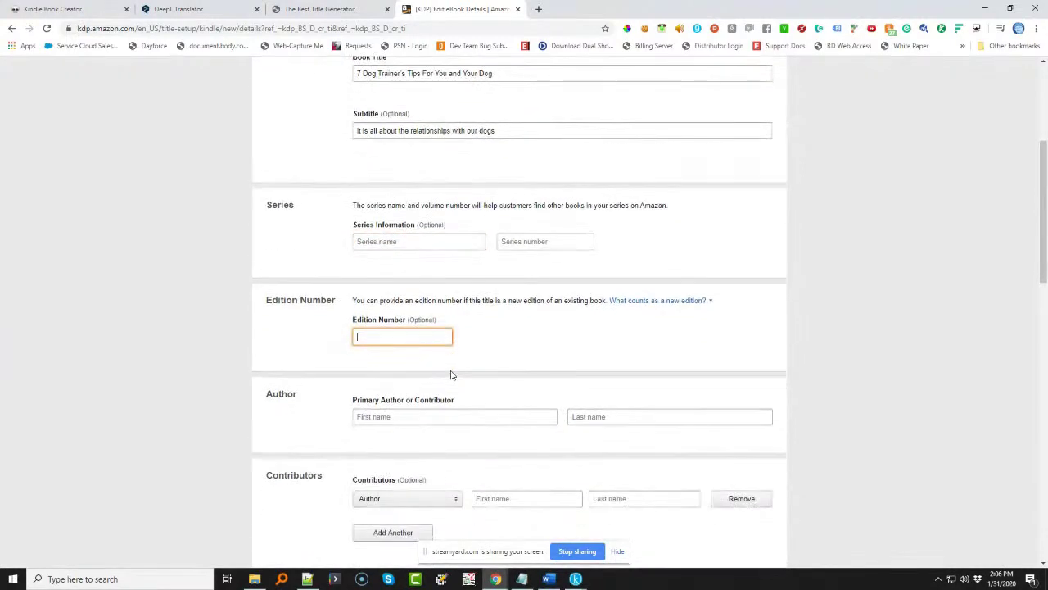
click(393, 420)
text(A.)
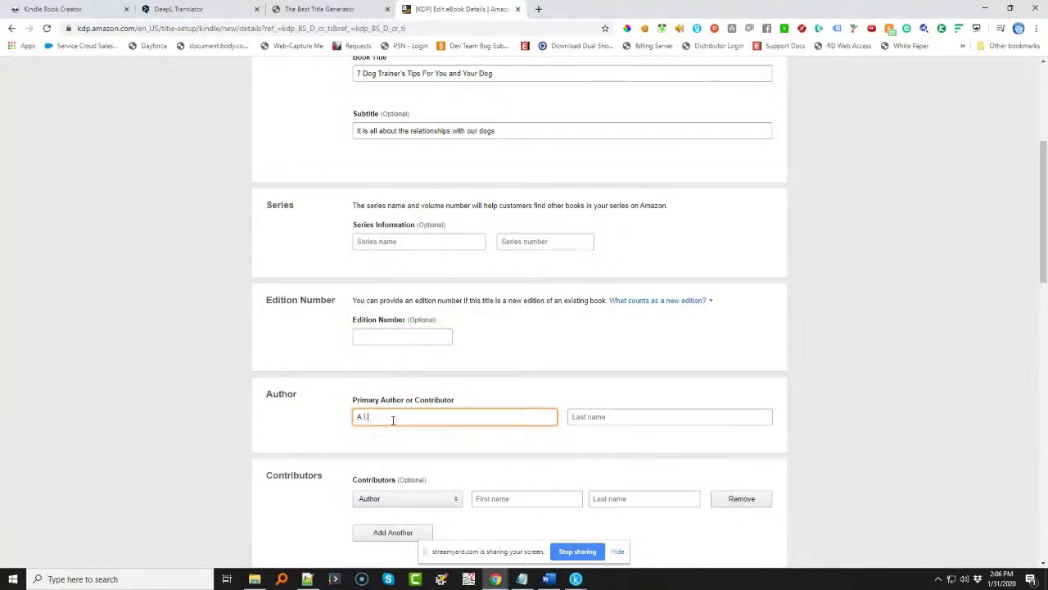
text(I.)
click(627, 420)
text(WordSmyth)
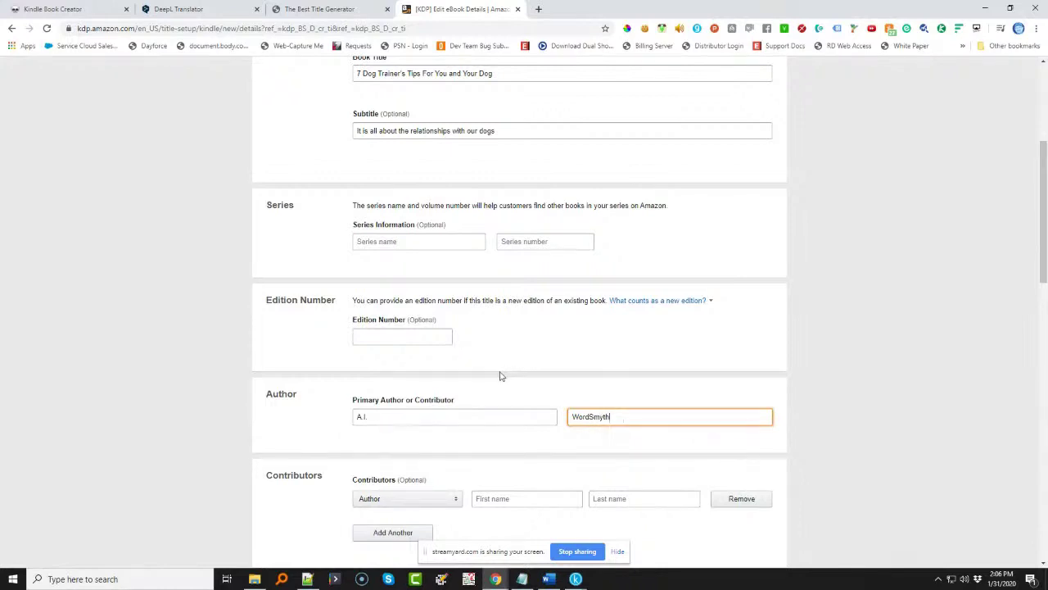
- Focus the KDP Description box and bring the Word manuscript back up
scroll(499, 374, down, 4)
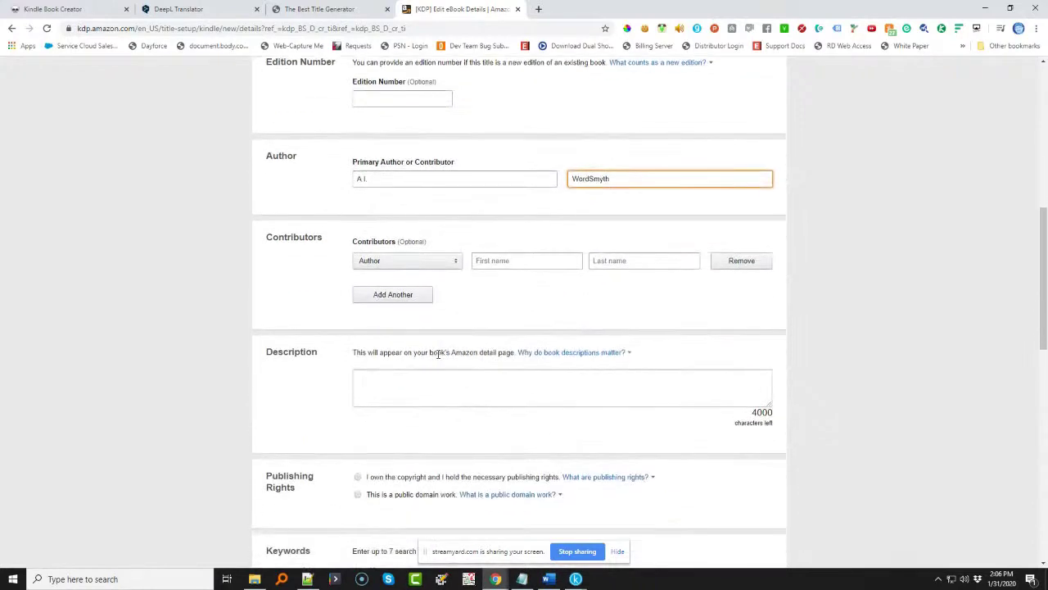
click(393, 295)
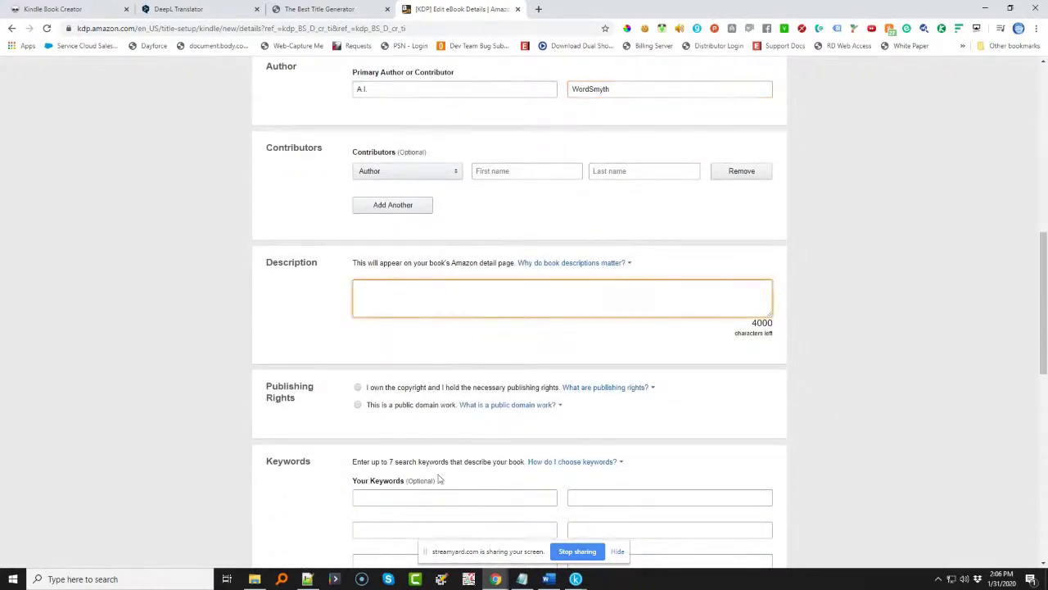
click(547, 582)
- Paste Word's two-paragraph Foreword text into the KDP Description box and trim the trailing characters
scroll(332, 352, down, 15)
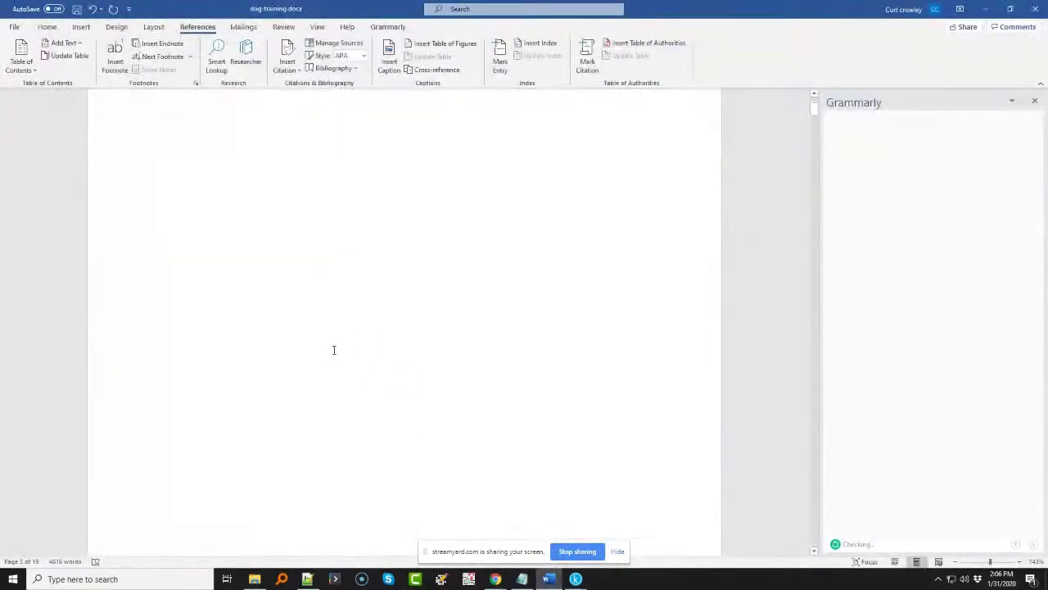
scroll(333, 350, down, 20)
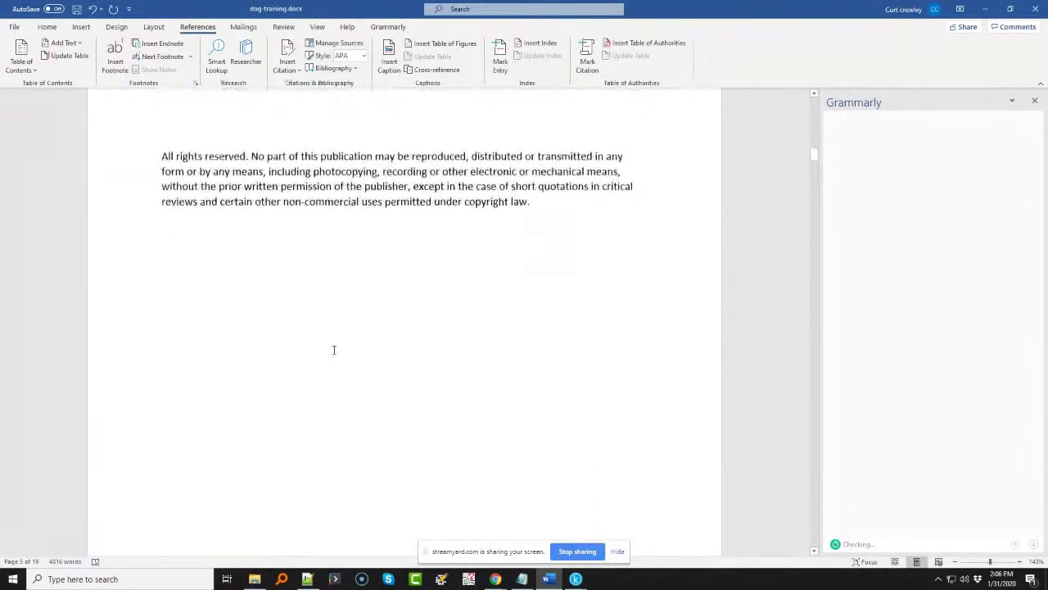
scroll(334, 350, down, 4)
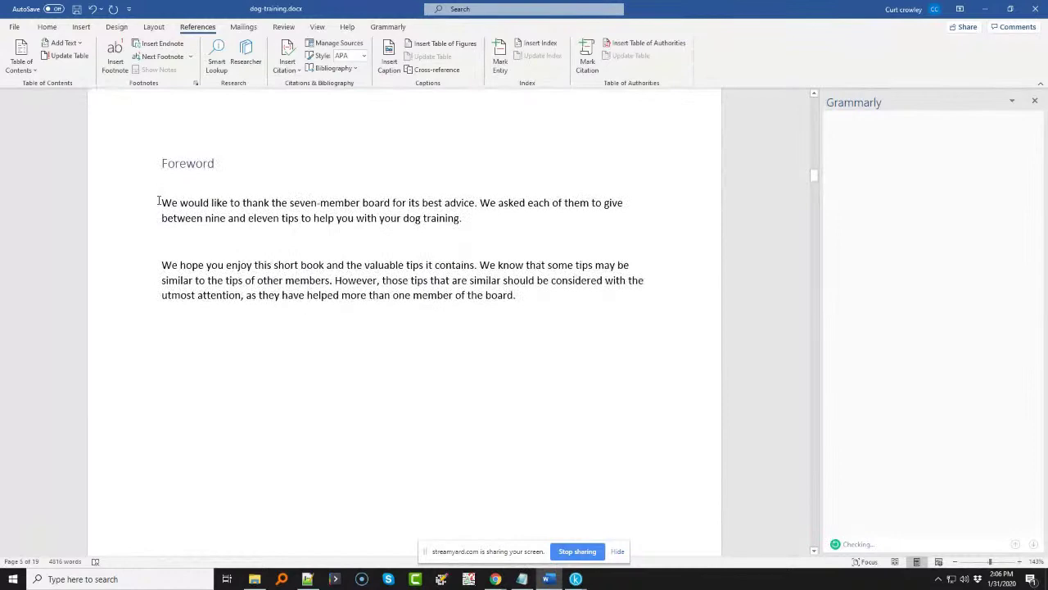
drag(161, 202, 516, 297)
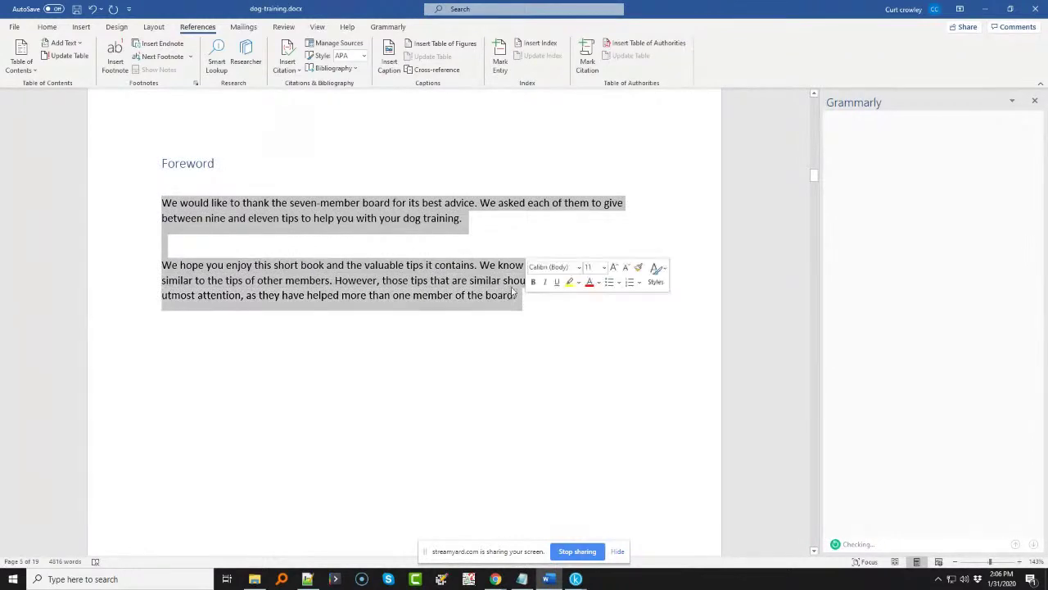
click(985, 9)
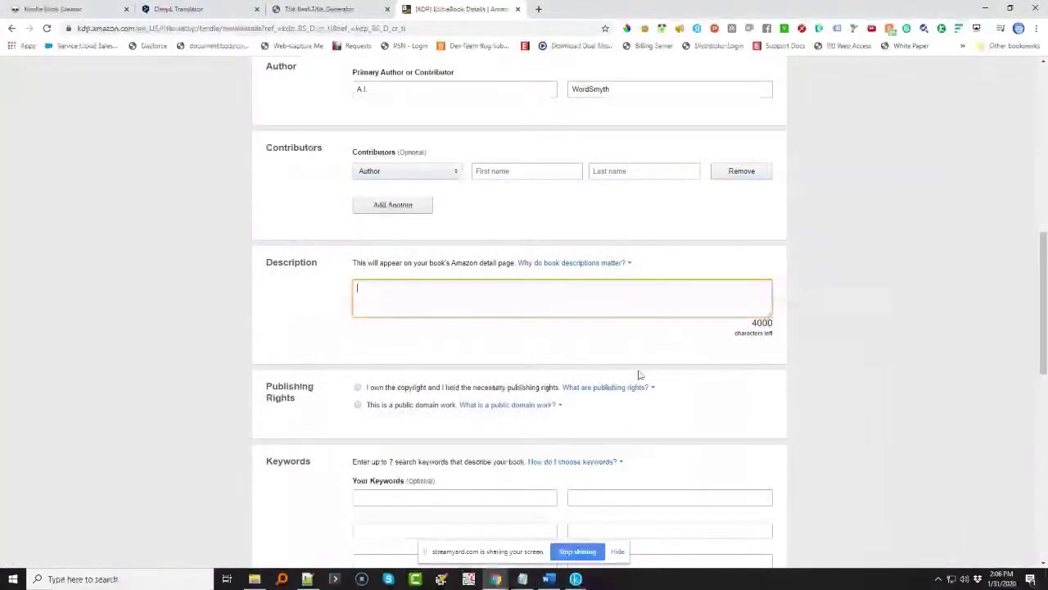
key(ctrl+v)
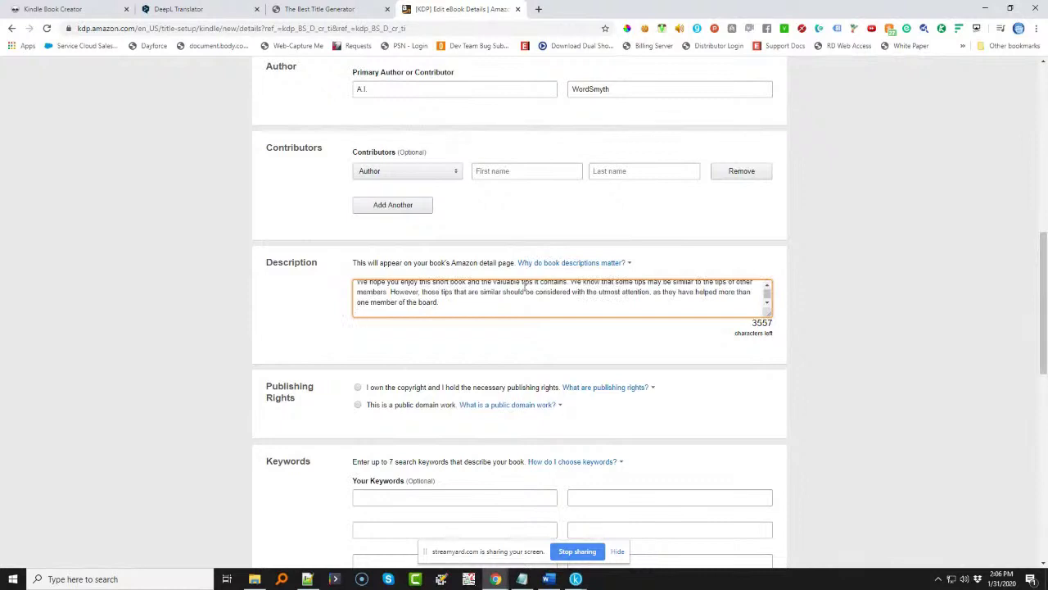
drag(770, 315, 772, 465)
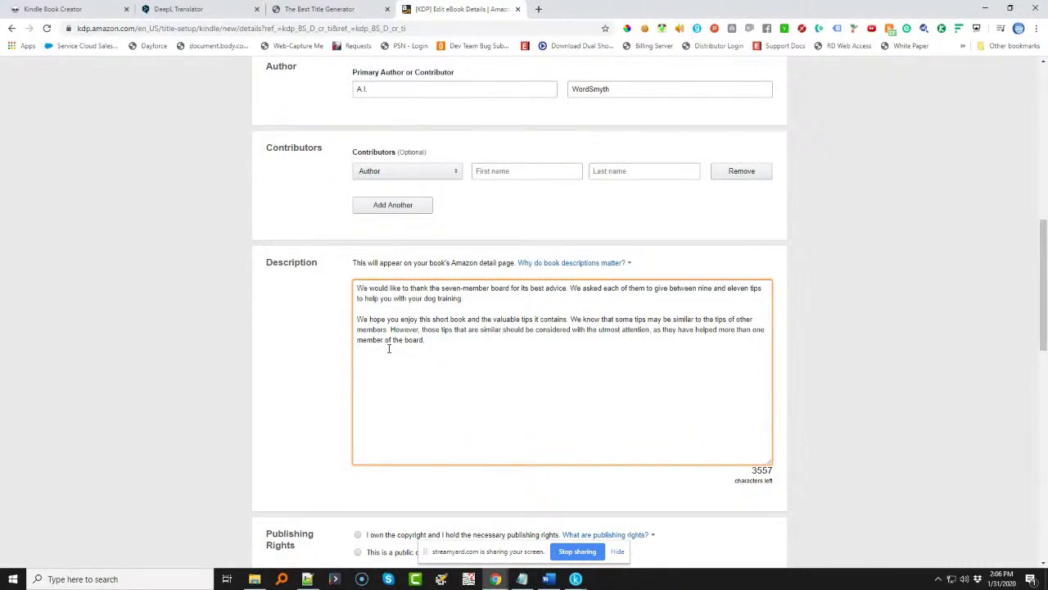
key(BackSpace)
key(BackSpace)
scroll(389, 348, down, 1)
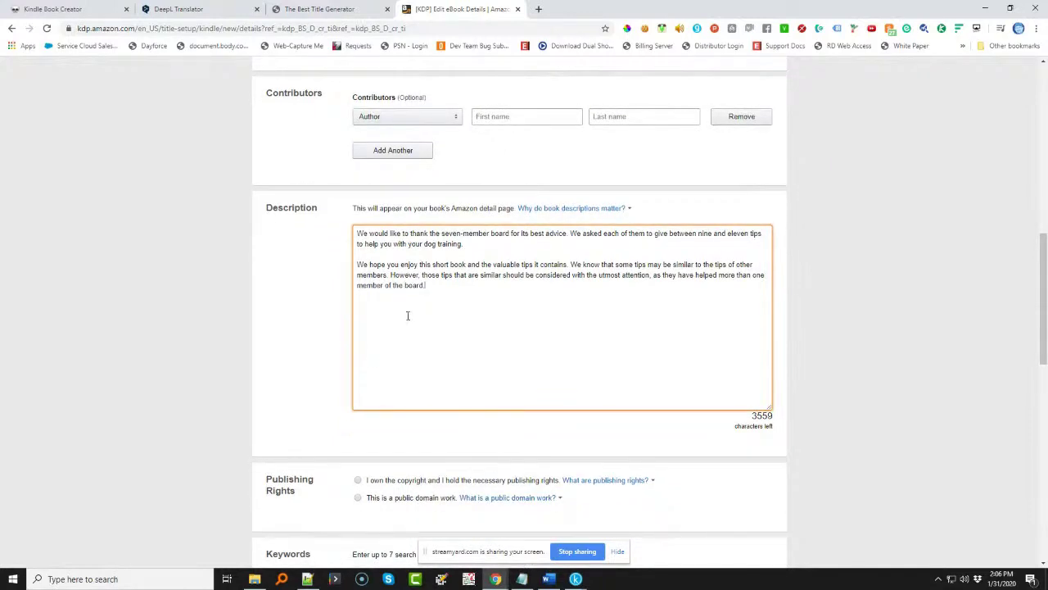
- Set publishing rights to 'I own the copyright' and move to the first keyword field
click(358, 482)
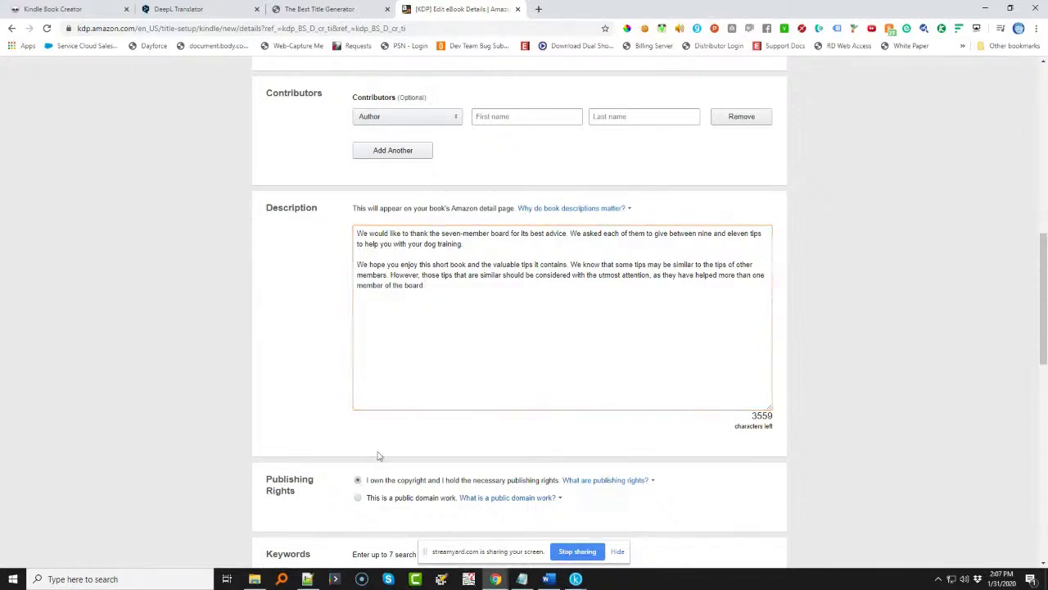
scroll(390, 401, down, 3)
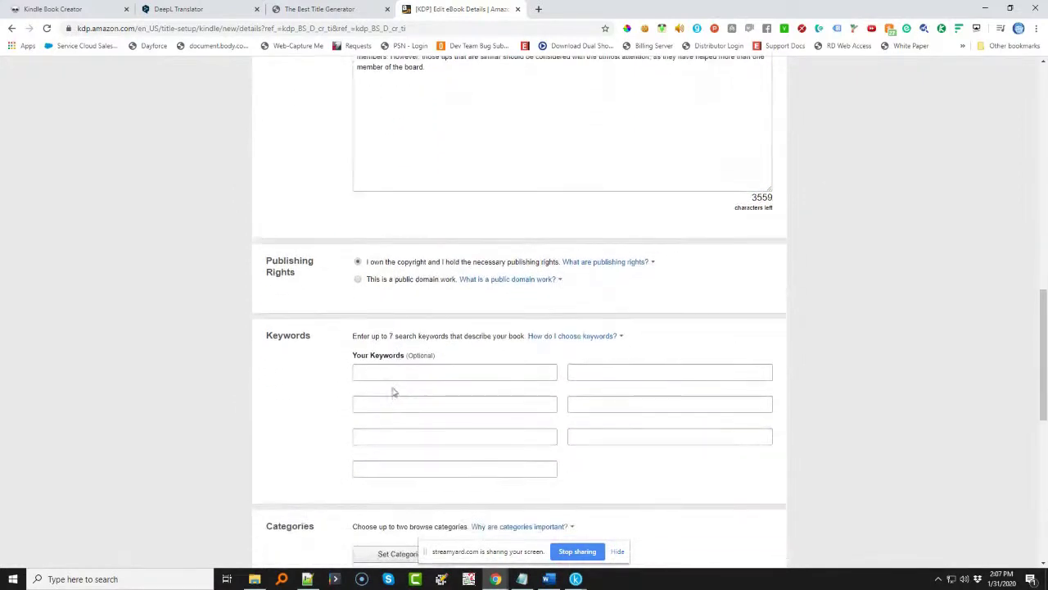
click(387, 378)
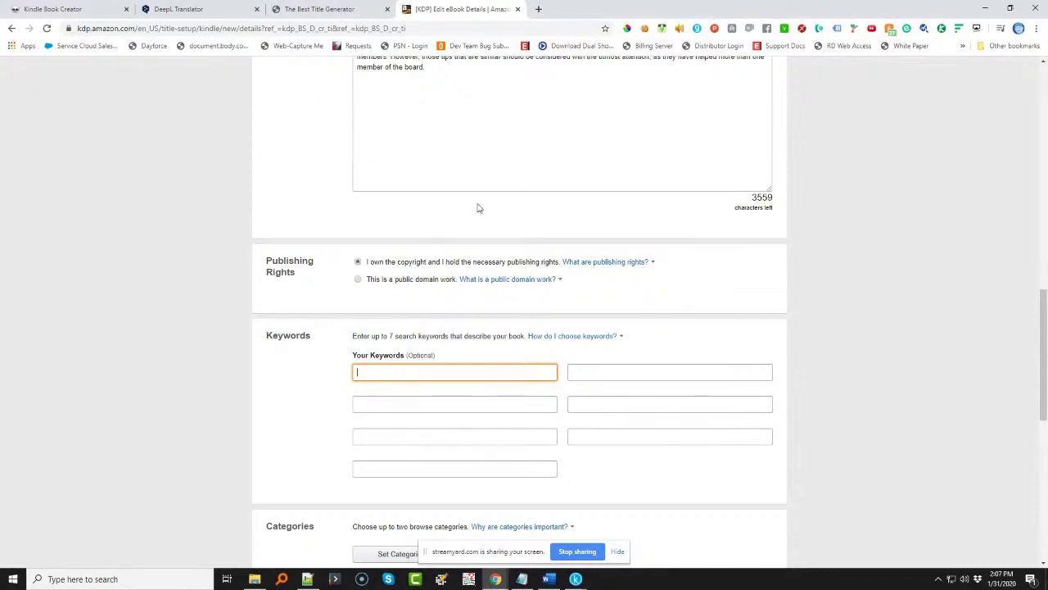
- In a new tab, search 'amazon kindle short reads', open the Short Reads page, then Amazon's home page
click(538, 9)
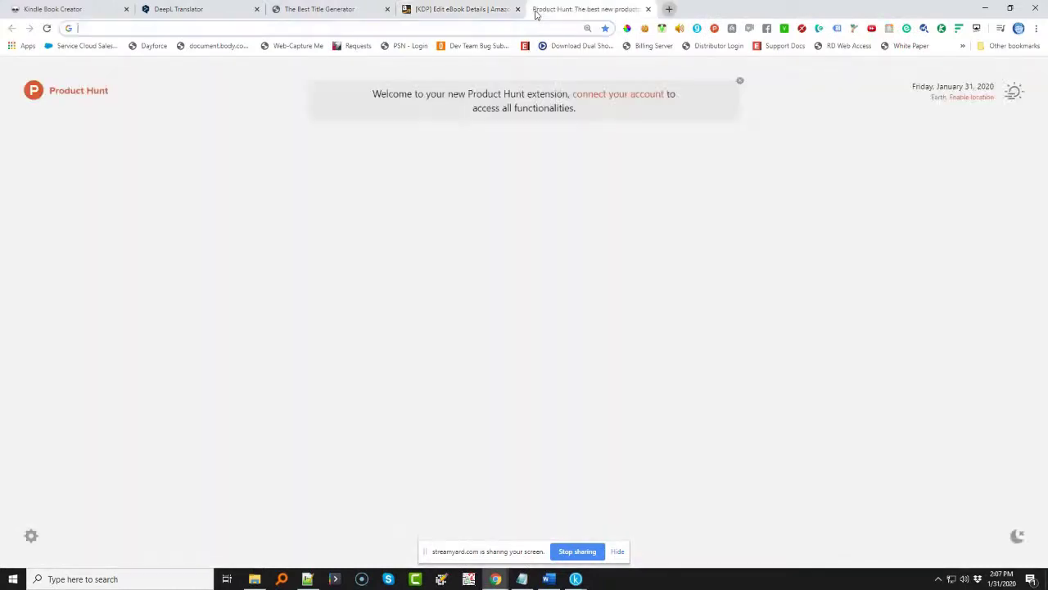
text(ama)
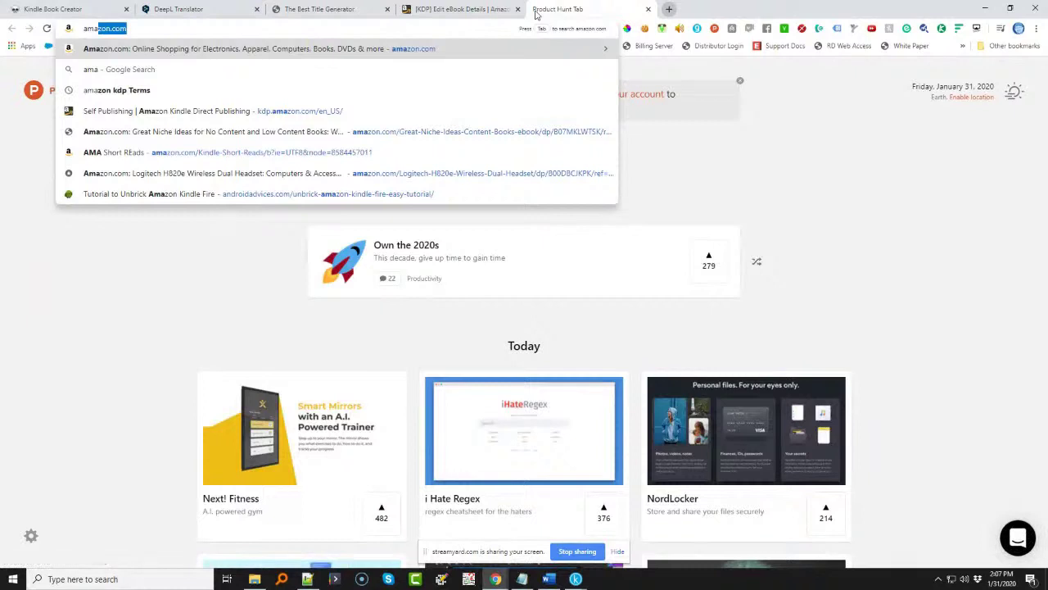
text(zon )
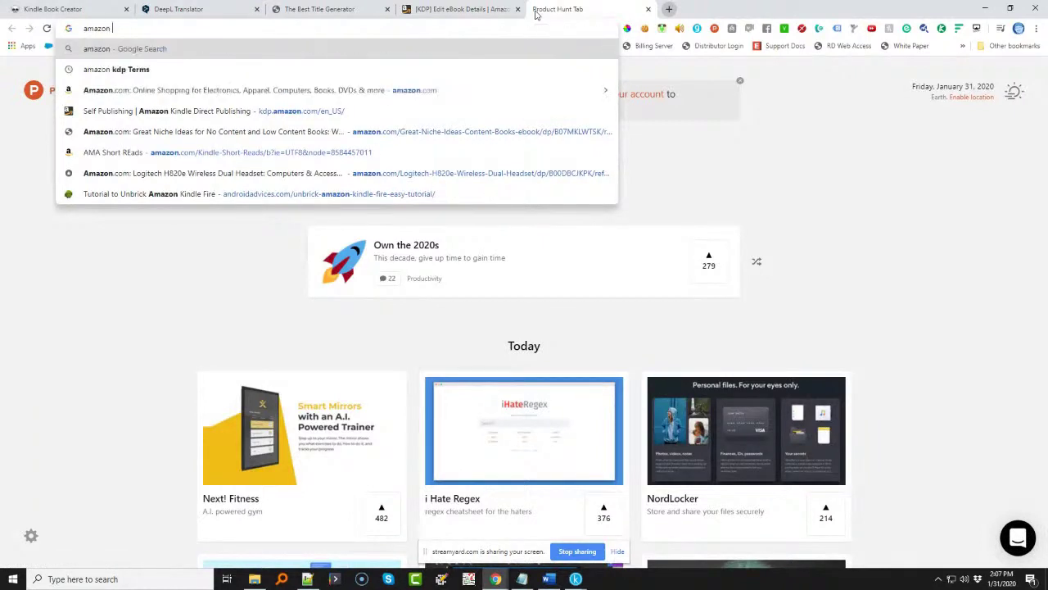
text(kindle short reads)
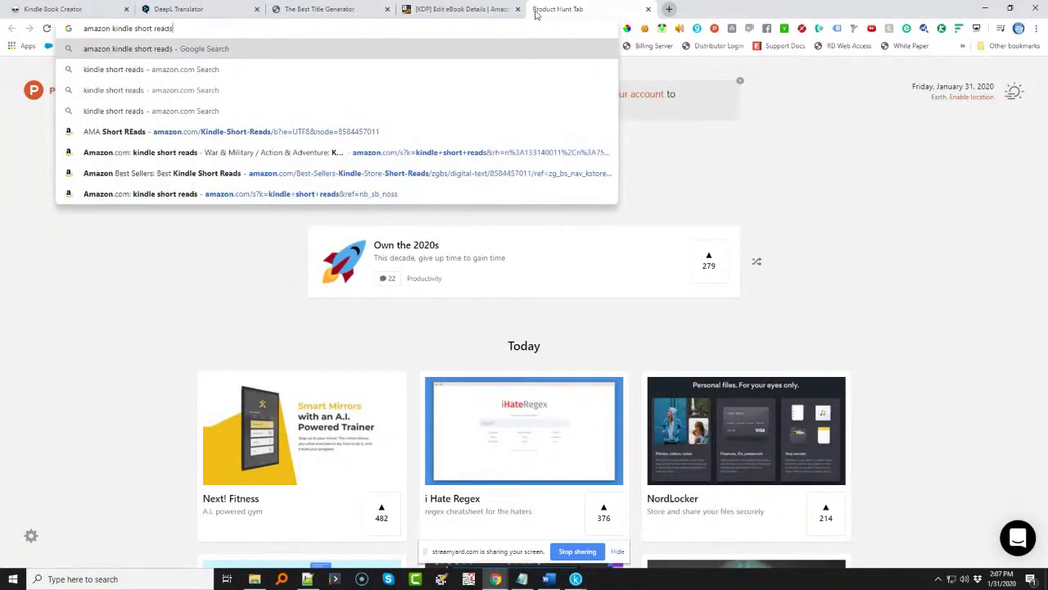
key(Return)
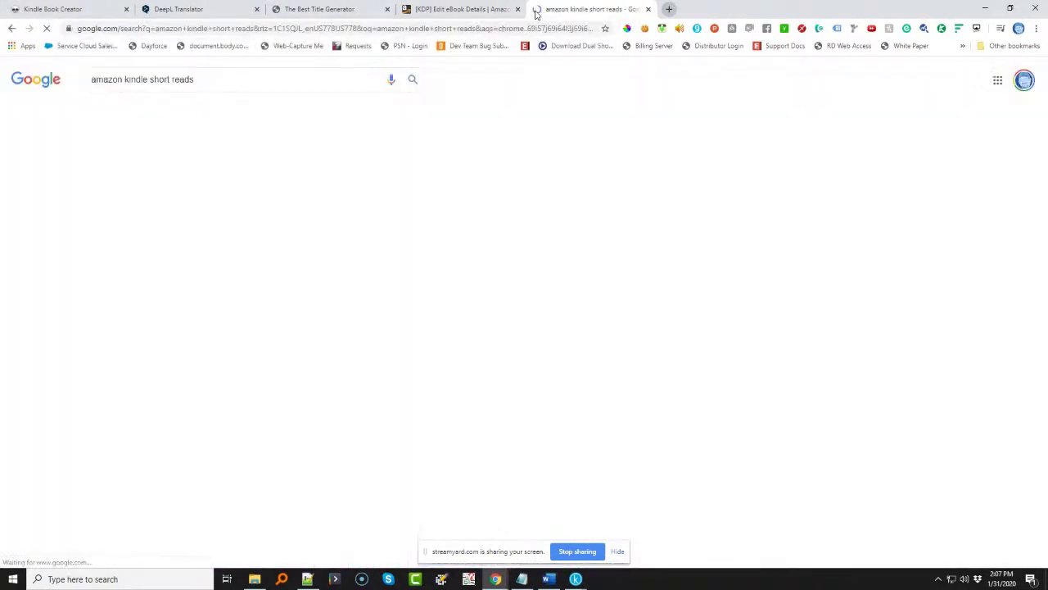
click(145, 172)
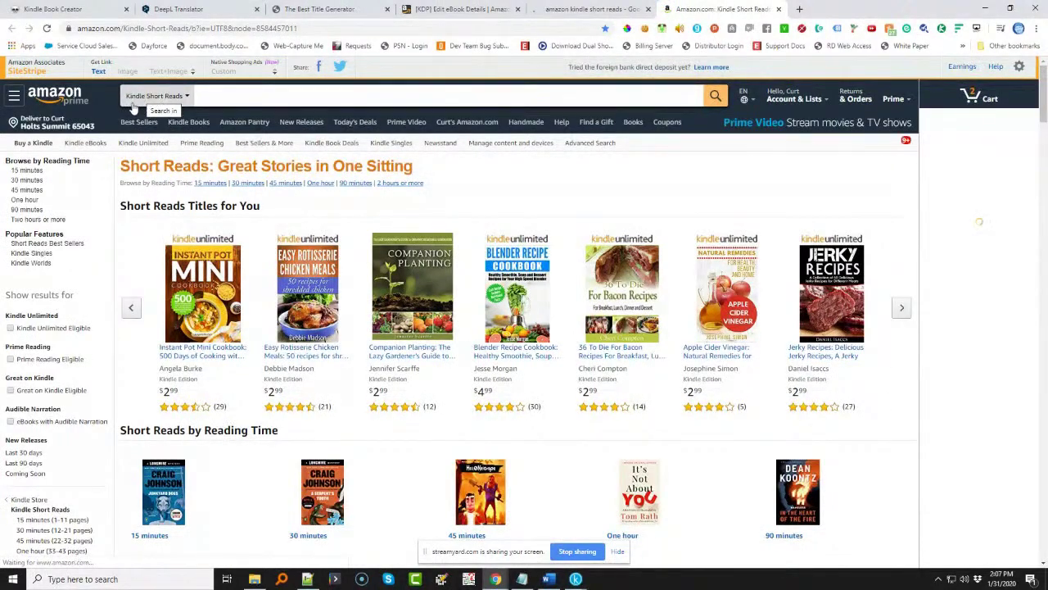
click(244, 95)
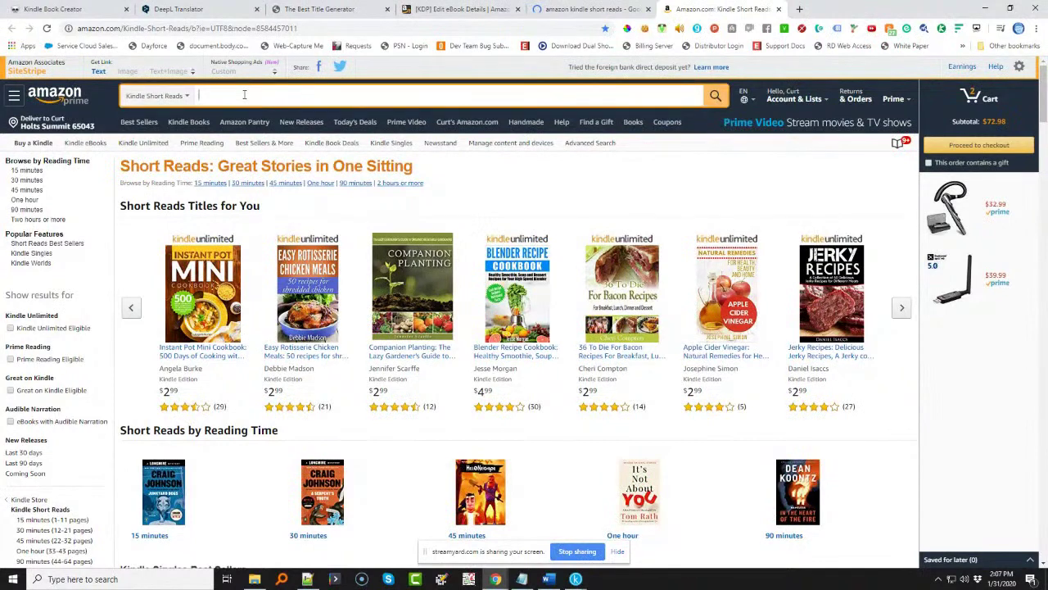
text(Dogt)
text(o)
key(BackSpace)
key(BackSpace)
key(BackSpace)
key(BackSpace)
key(BackSpace)
key(BackSpace)
key(BackSpace)
key(BackSpace)
key(BackSpace)
key(BackSpace)
key(BackSpace)
key(BackSpace)
key(BackSpace)
key(BackSpace)
key(BackSpace)
click(51, 96)
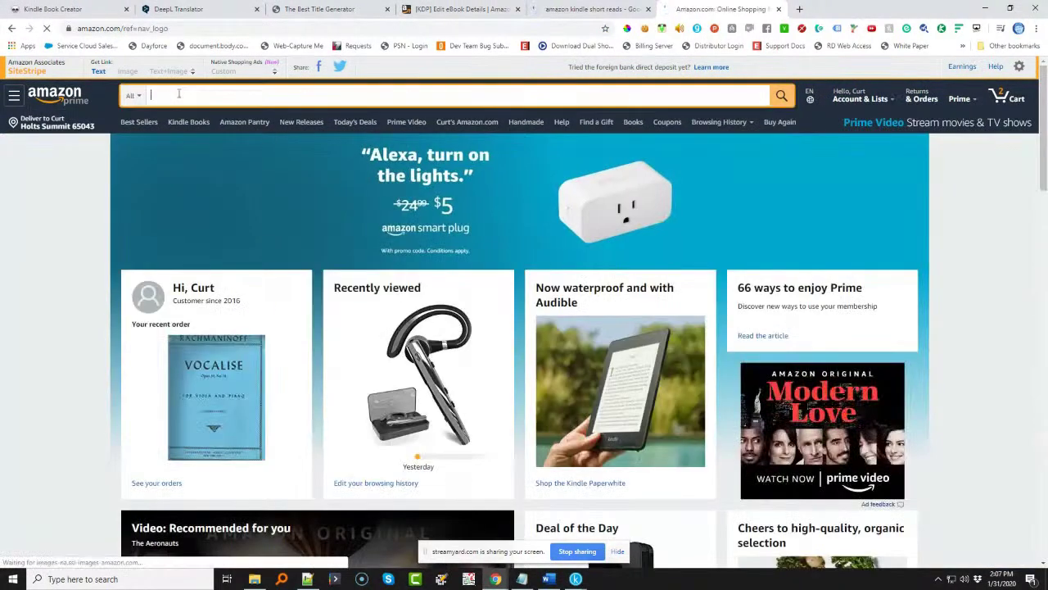
- Search Amazon for 'Dog Training Books' and paste the phrase into KDP's first keyword field
click(179, 93)
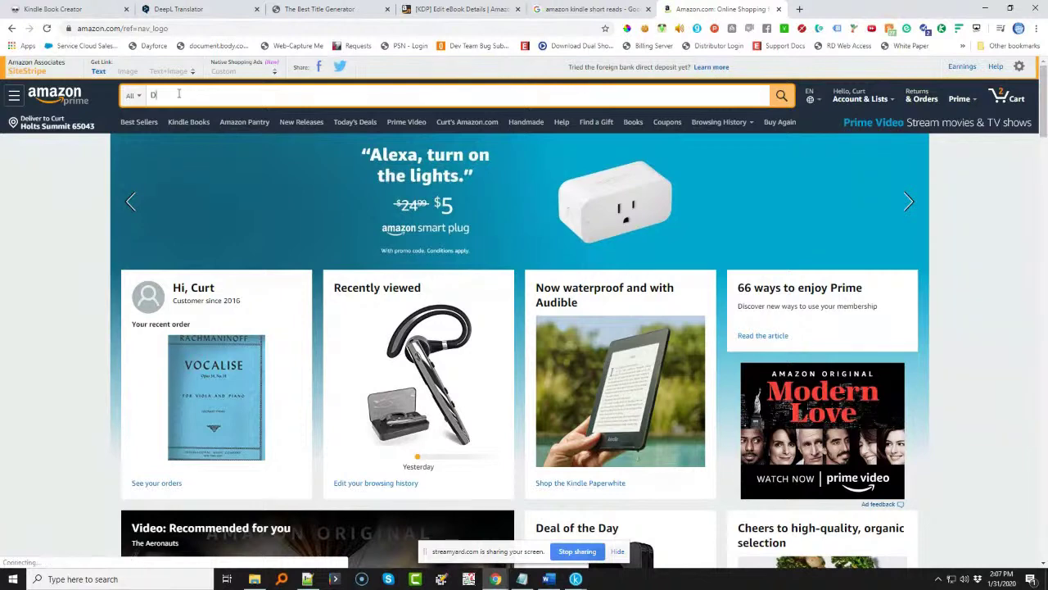
text(Dog Tr)
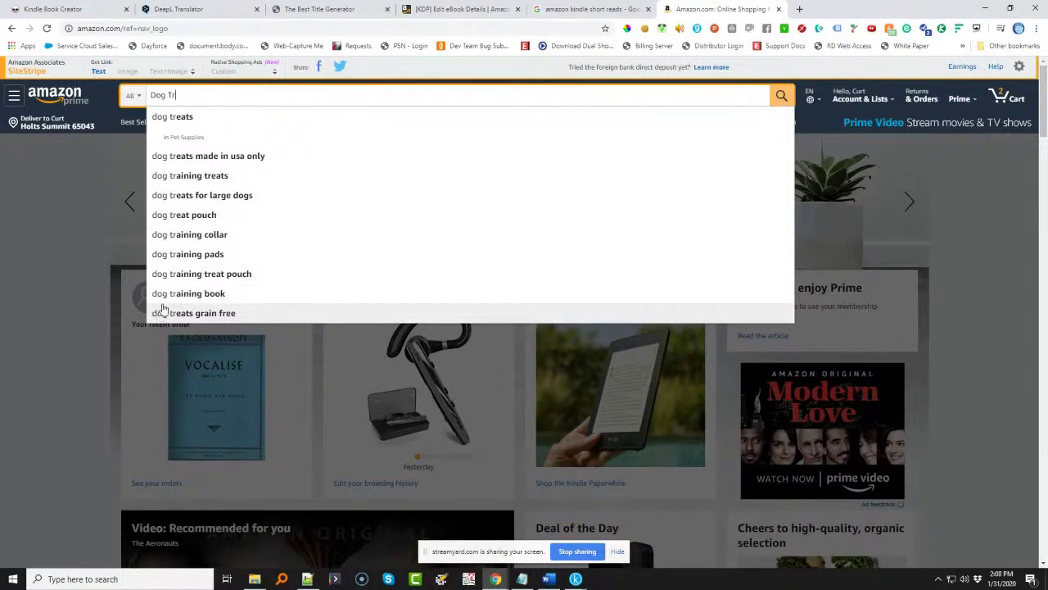
text(ain)
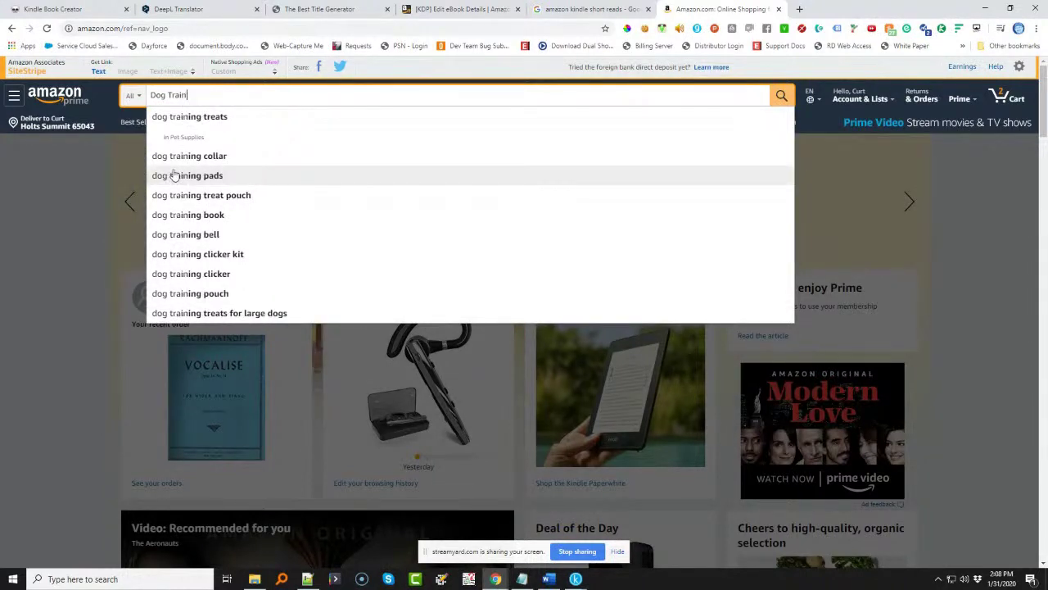
text(ing)
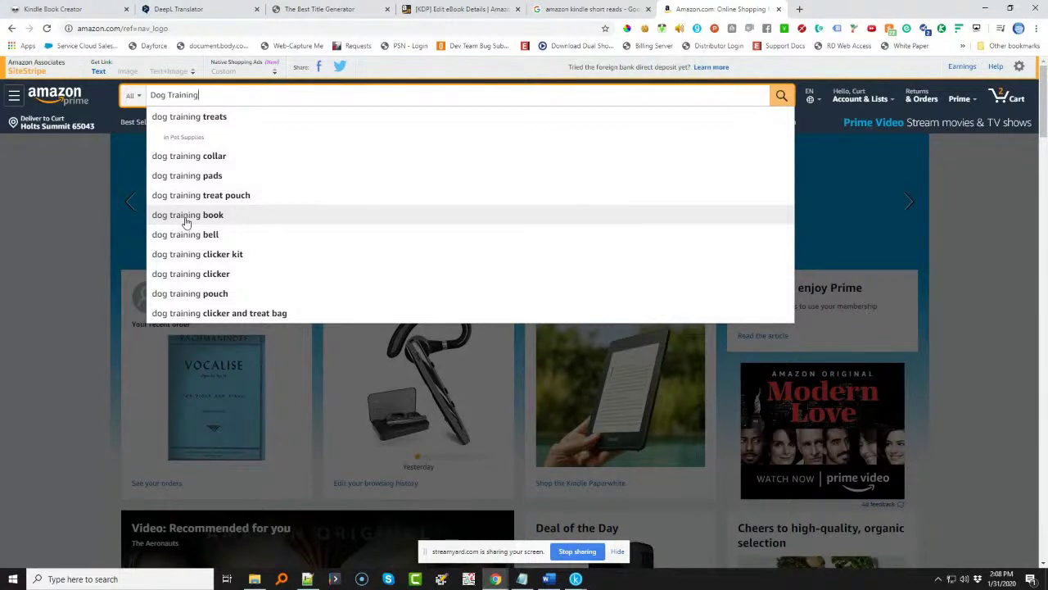
text(Books)
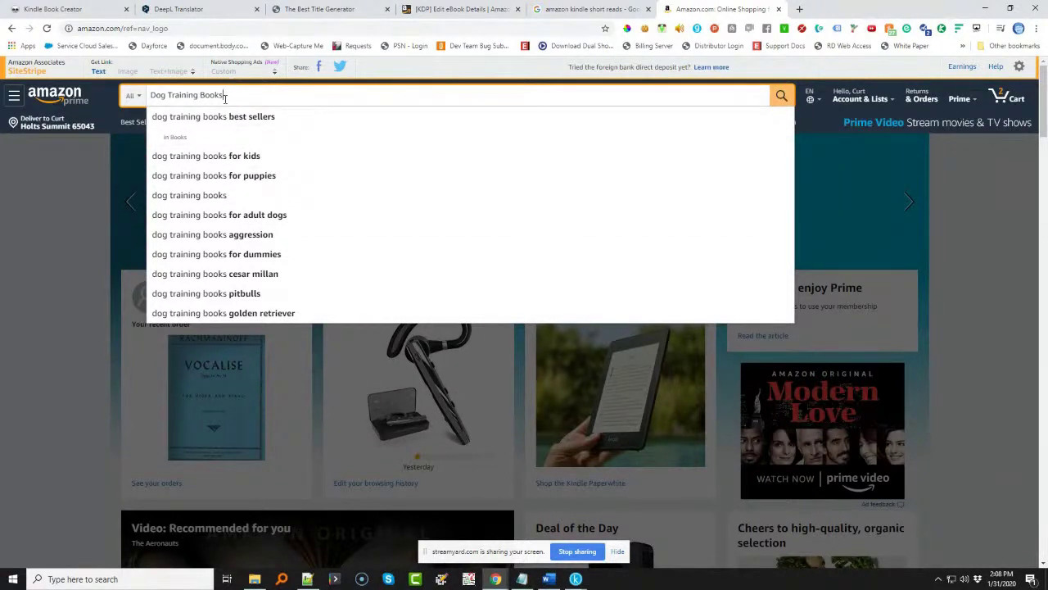
drag(225, 97, 151, 97)
key(ctrl+c)
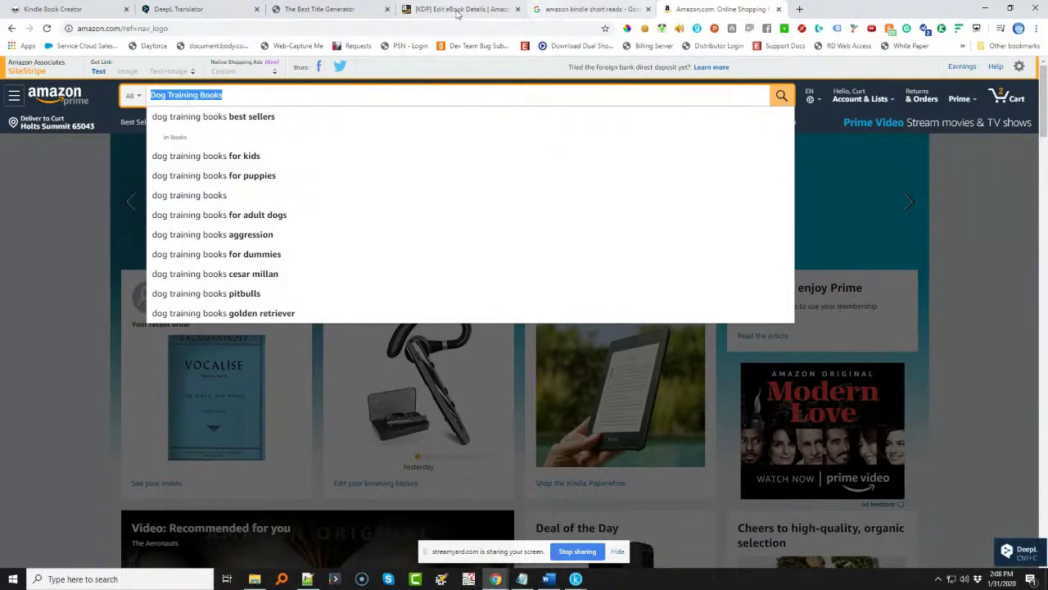
click(459, 9)
key(ctrl+v)
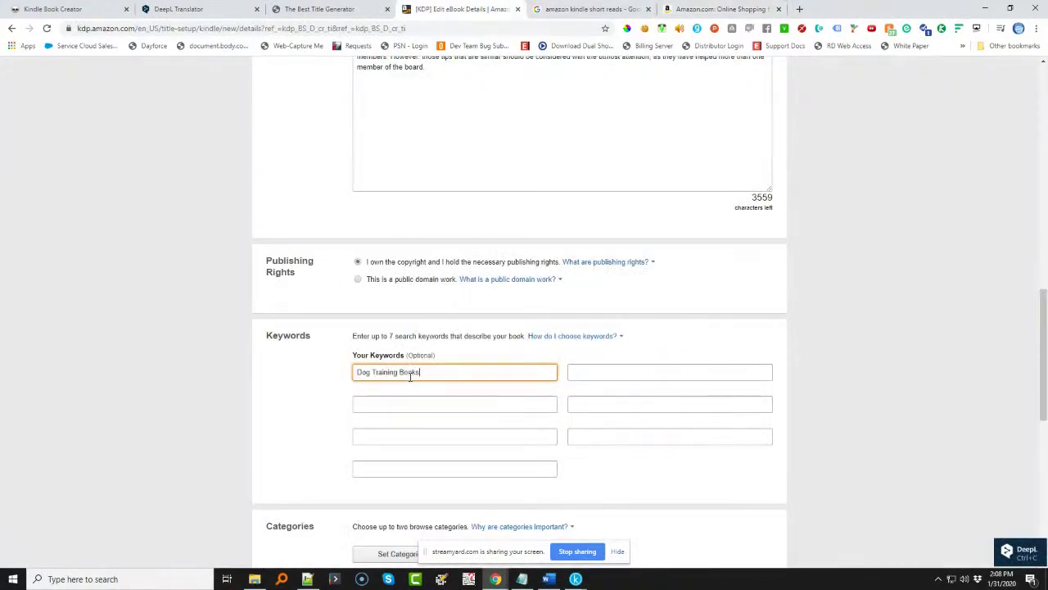
- Pick Amazon's 'dog training books for puppies' suggestion and paste it as the second keyword
click(692, 9)
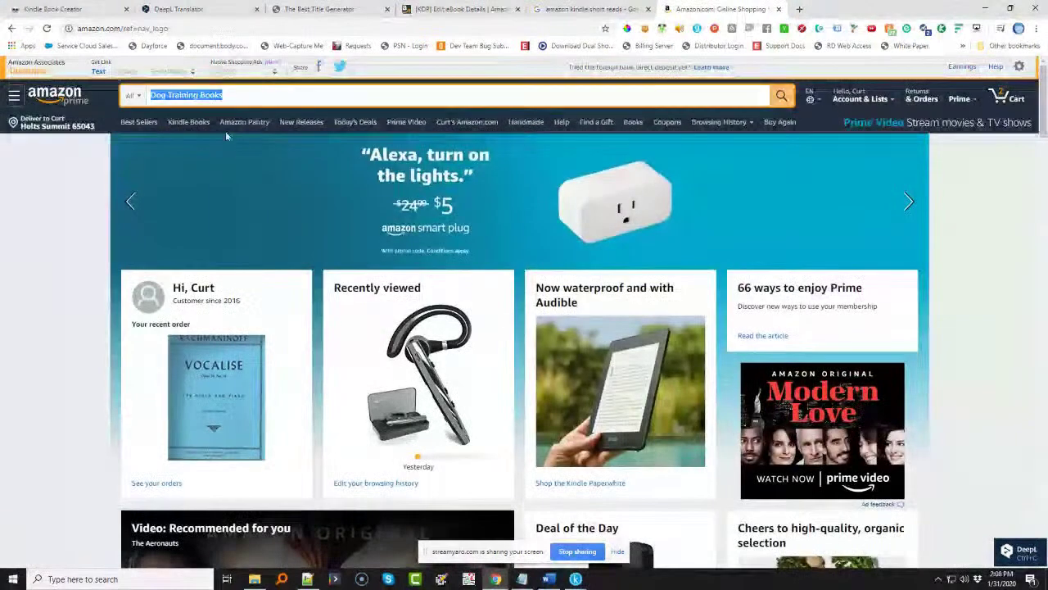
click(243, 94)
key(BackSpace)
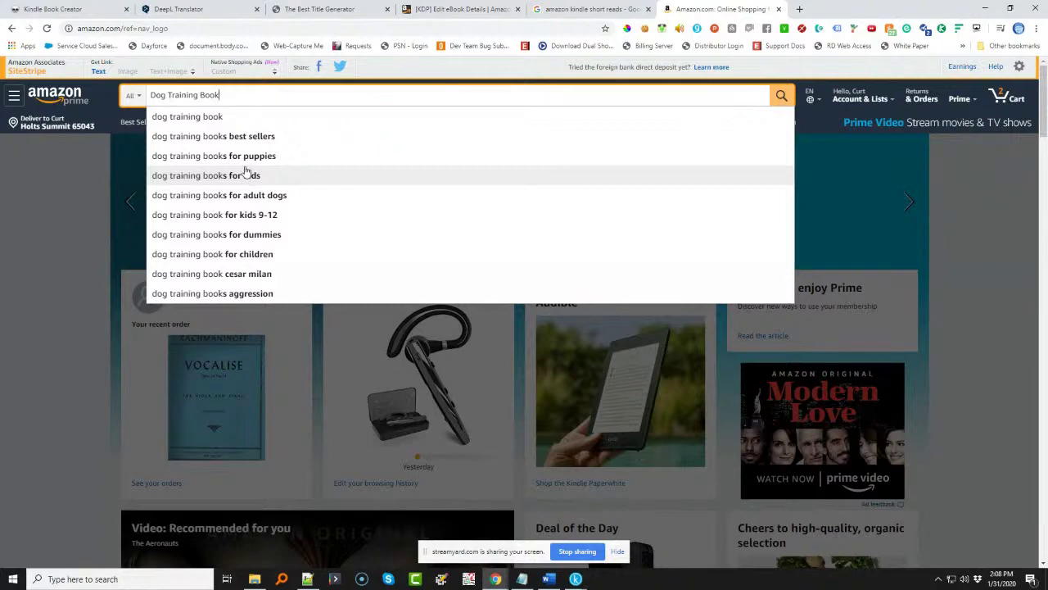
click(250, 157)
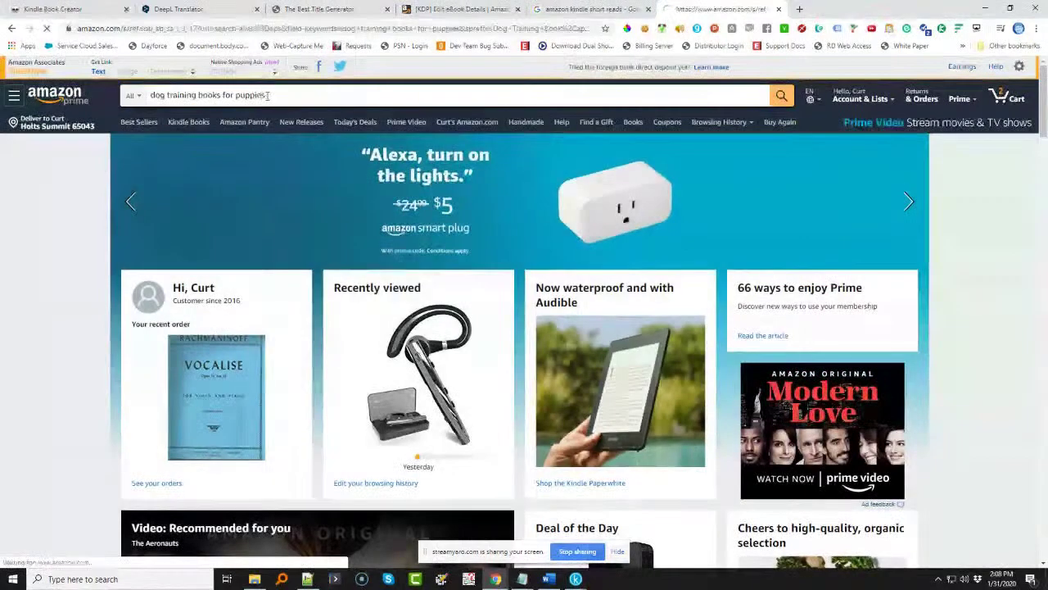
click(460, 9)
click(592, 372)
text(dog training books for puppies)
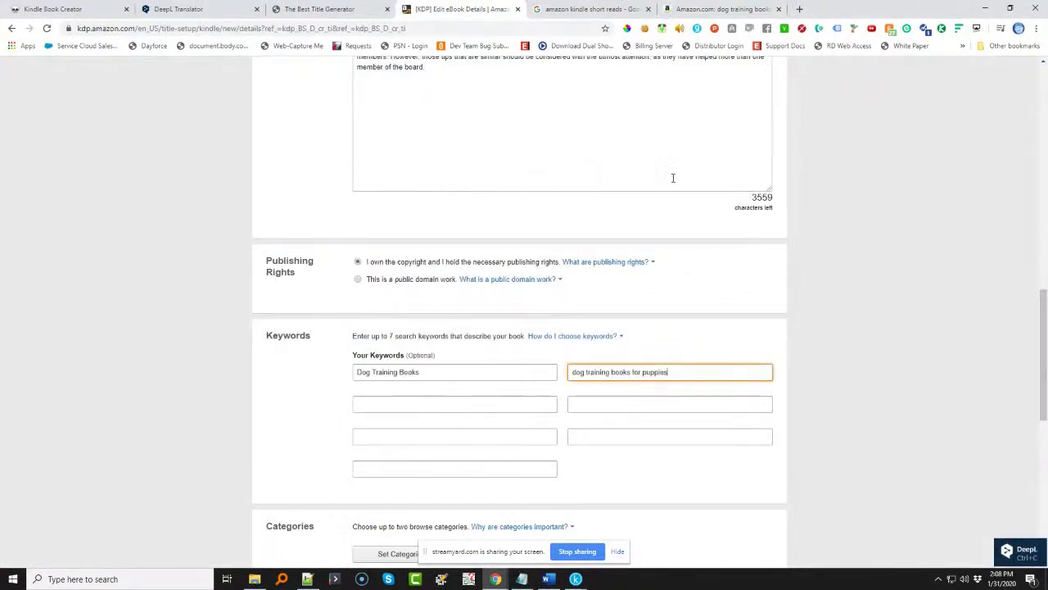
- Add Amazon's suggestion 'dog training books for kids' as the third KDP keyword
click(710, 10)
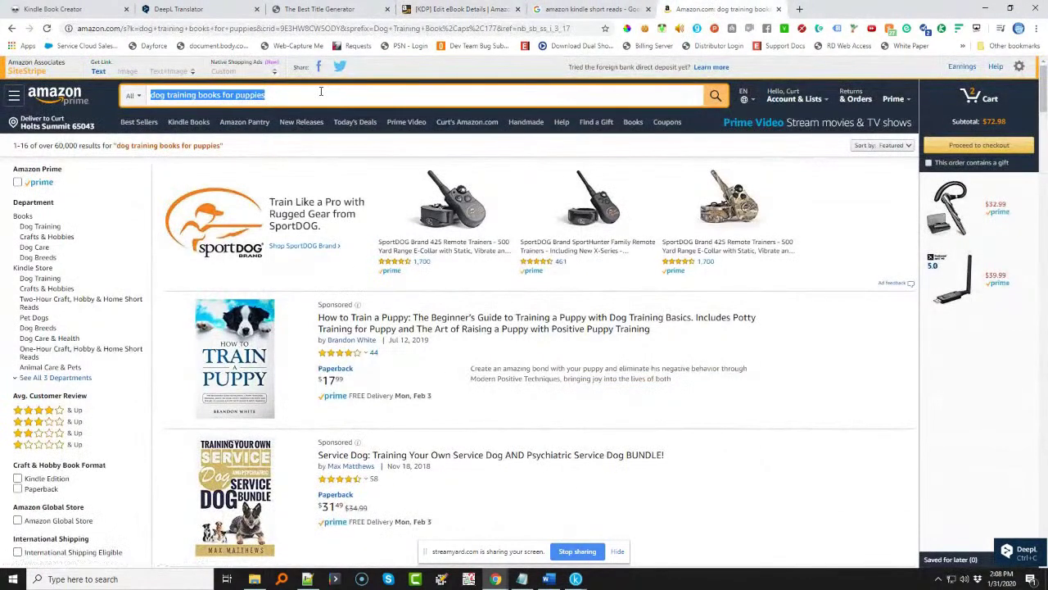
click(321, 92)
key(BackSpace)
key(BackSpace)
key(BackSpace)
key(BackSpace)
key(BackSpace)
key(BackSpace)
key(BackSpace)
key(BackSpace)
key(BackSpace)
key(BackSpace)
key(BackSpace)
key(BackSpace)
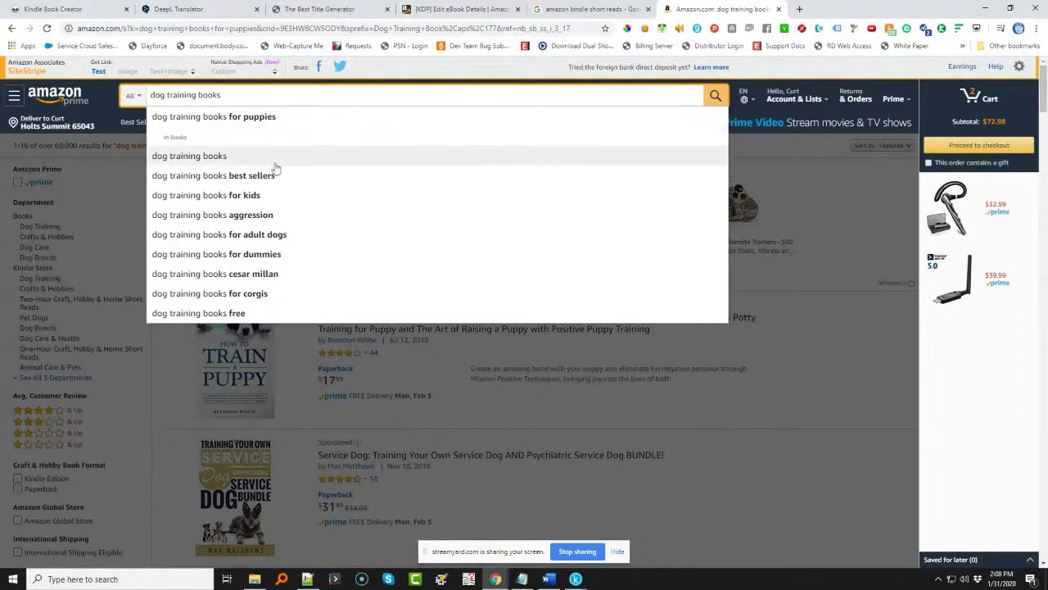
click(265, 203)
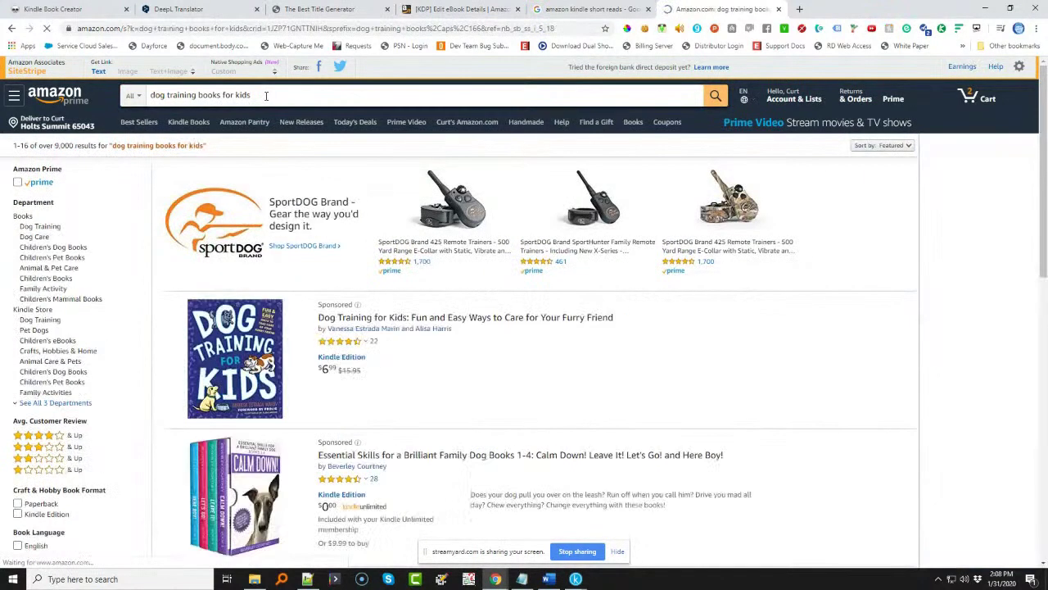
click(459, 9)
click(402, 402)
text(dog training books for kids)
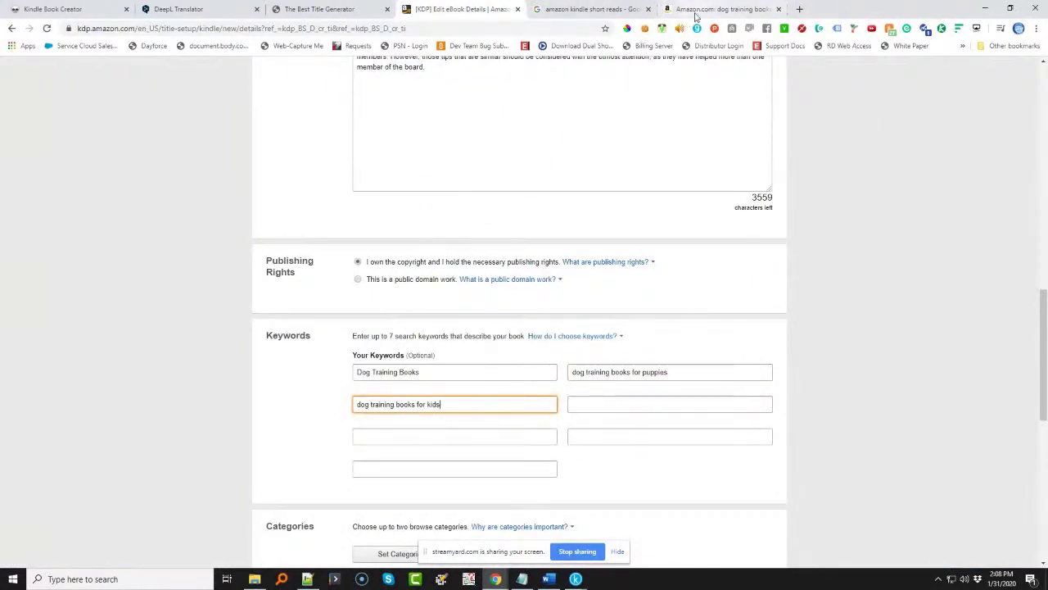
- Add Amazon's suggestion 'dog training books aggression' as the fourth KDP keyword
click(719, 9)
click(256, 95)
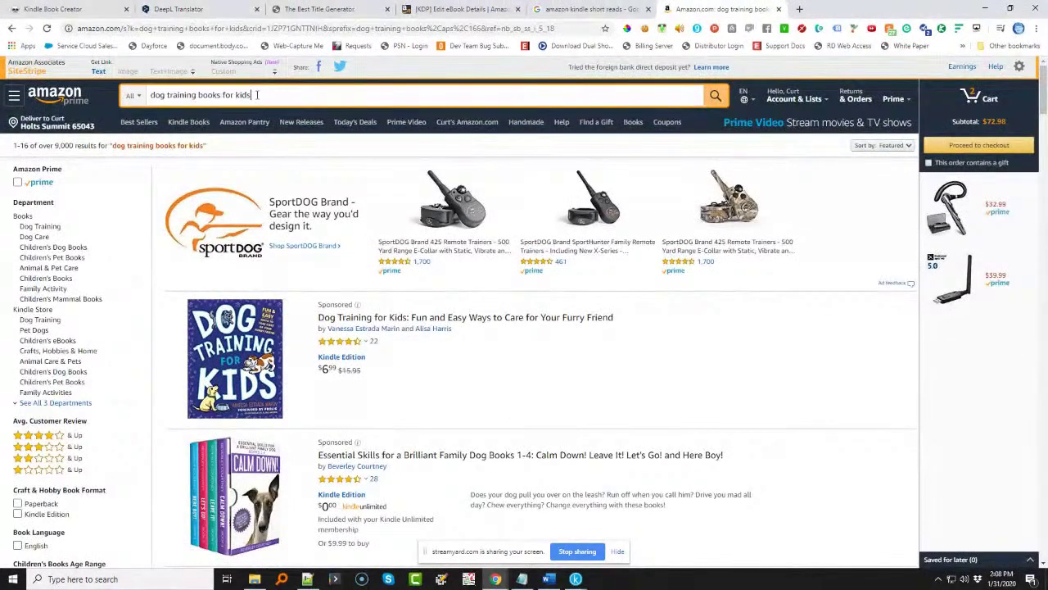
key(BackSpace)
key(BackSpace)
key(BackSpace)
key(BackSpace)
key(BackSpace)
key(BackSpace)
key(BackSpace)
key(BackSpace)
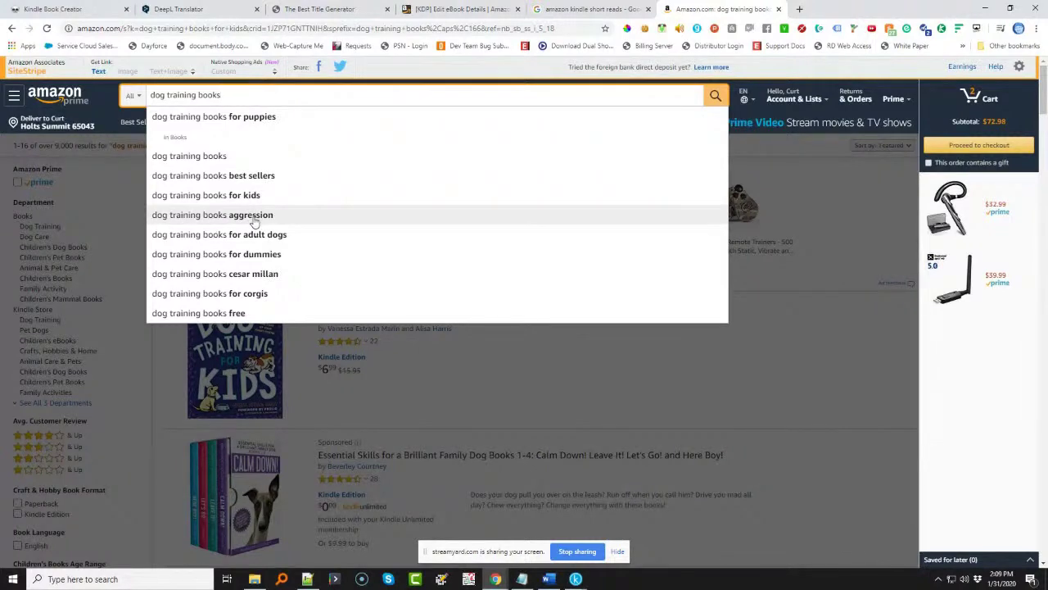
click(254, 215)
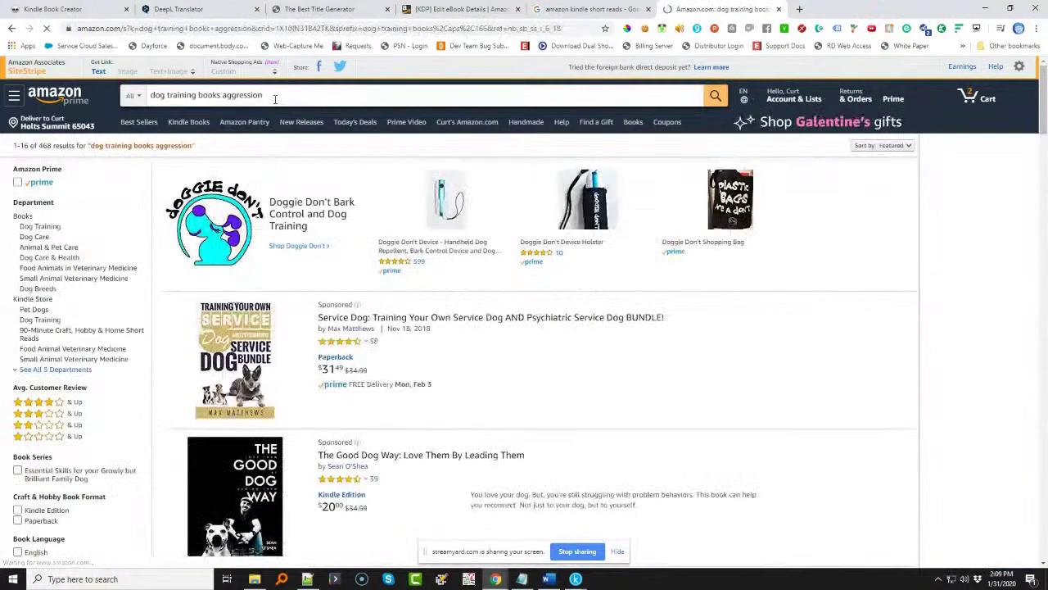
drag(263, 95, 113, 102)
key(ctrl+c)
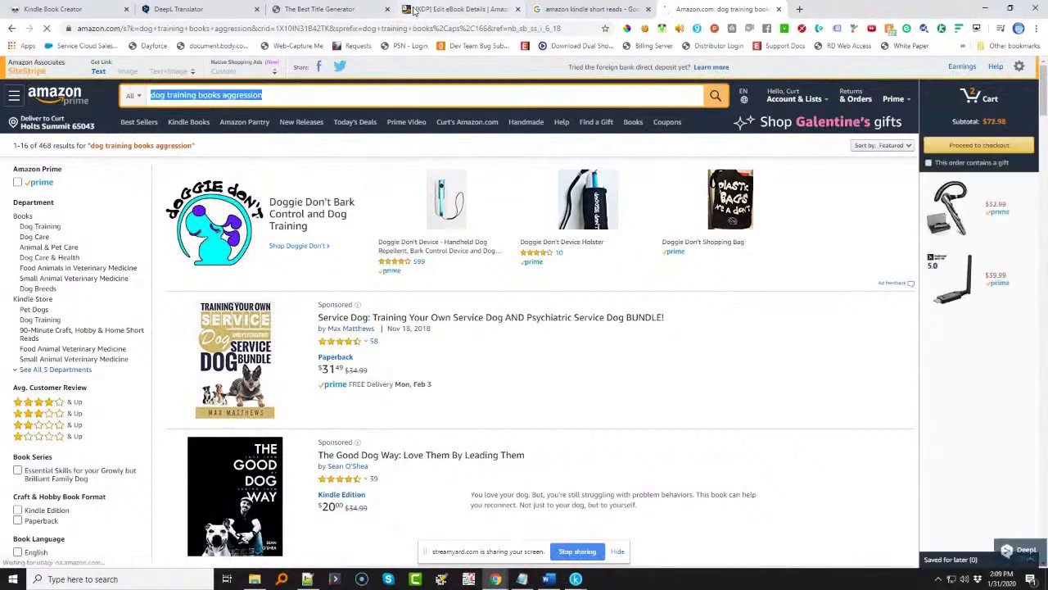
click(445, 10)
click(628, 403)
key(ctrl+v)
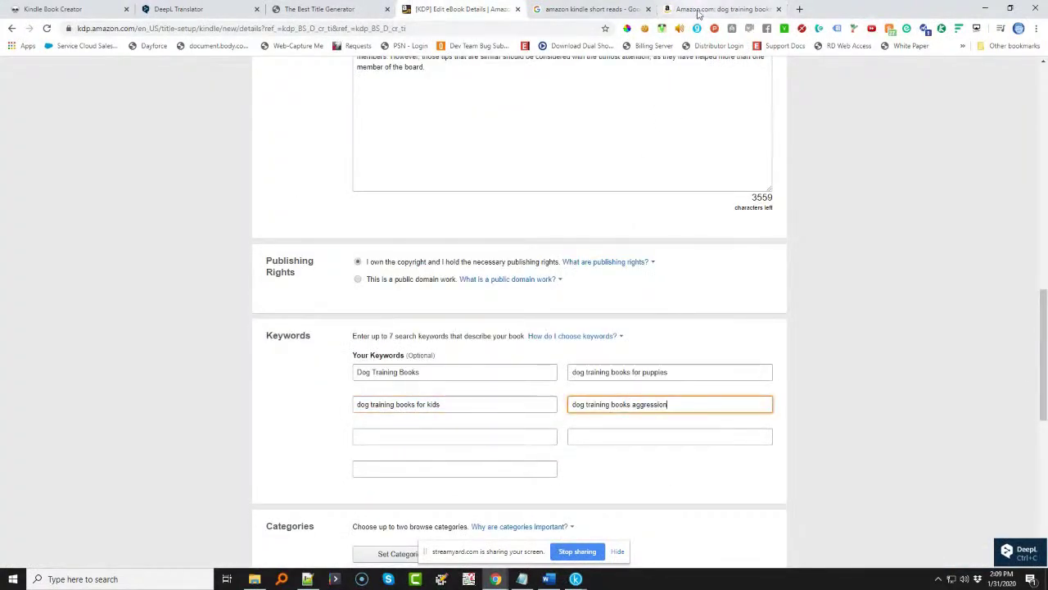
- Add Amazon's suggestion 'dog training books for adult dogs' as the fifth KDP keyword
click(698, 10)
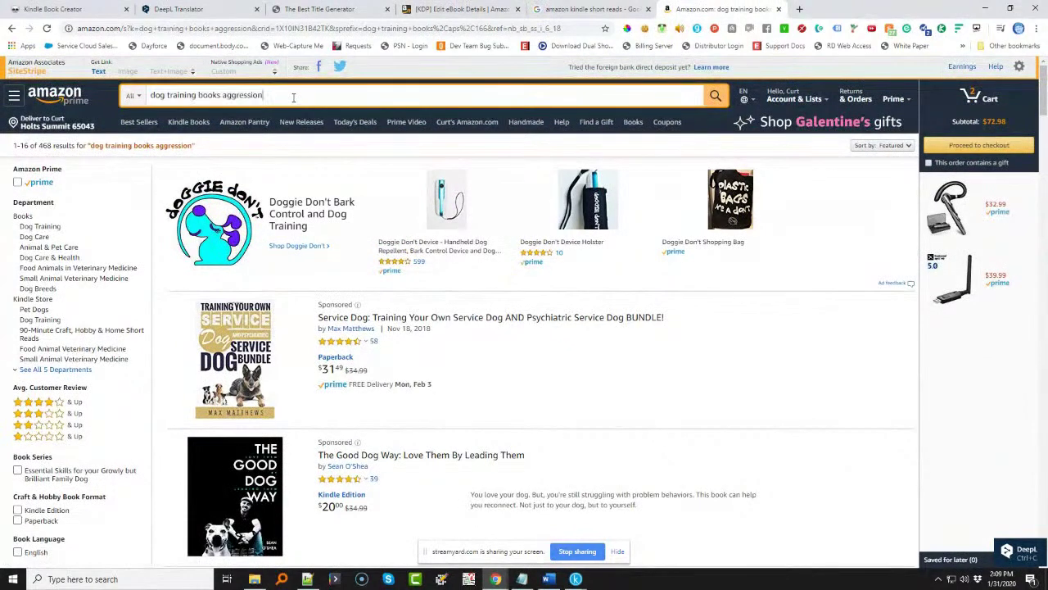
key(BackSpace)
key(BackSpace)
key(BackSpace)
key(BackSpace)
key(BackSpace)
key(BackSpace)
key(BackSpace)
key(BackSpace)
key(BackSpace)
key(BackSpace)
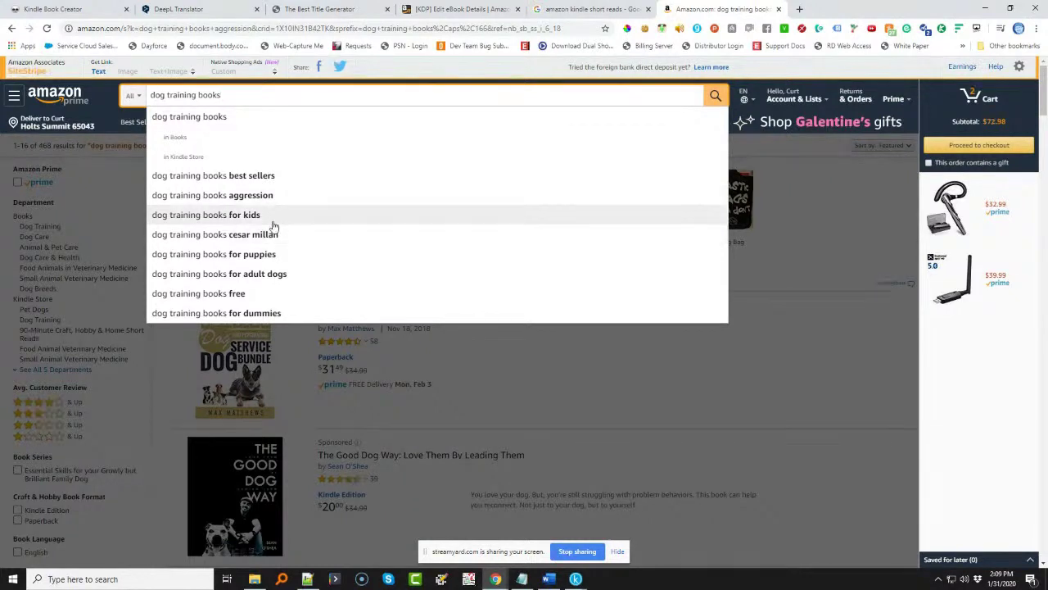
click(228, 273)
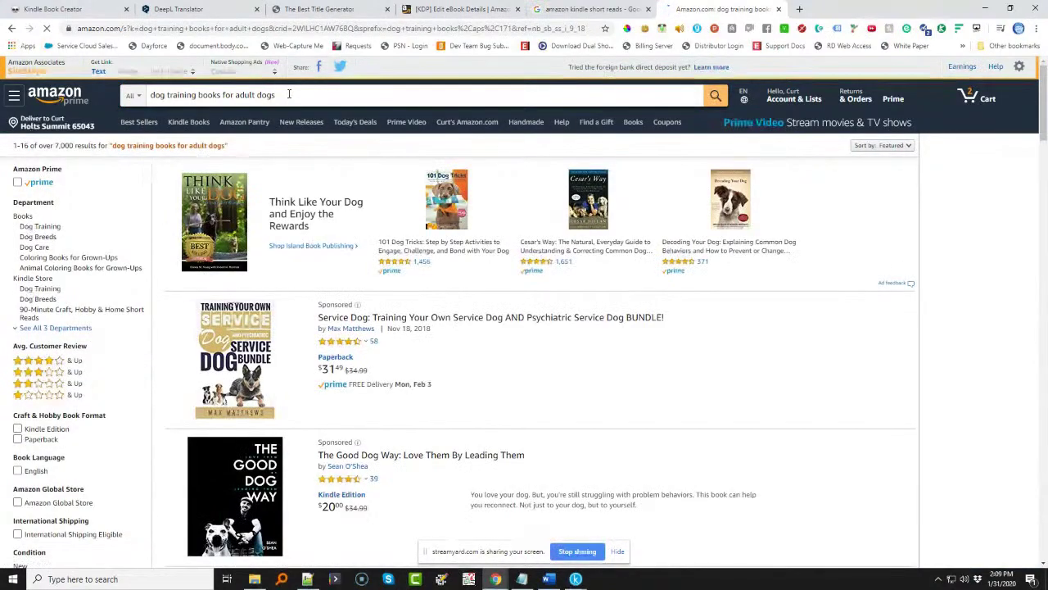
click(462, 9)
click(441, 434)
text(dog training books for adult dogs)
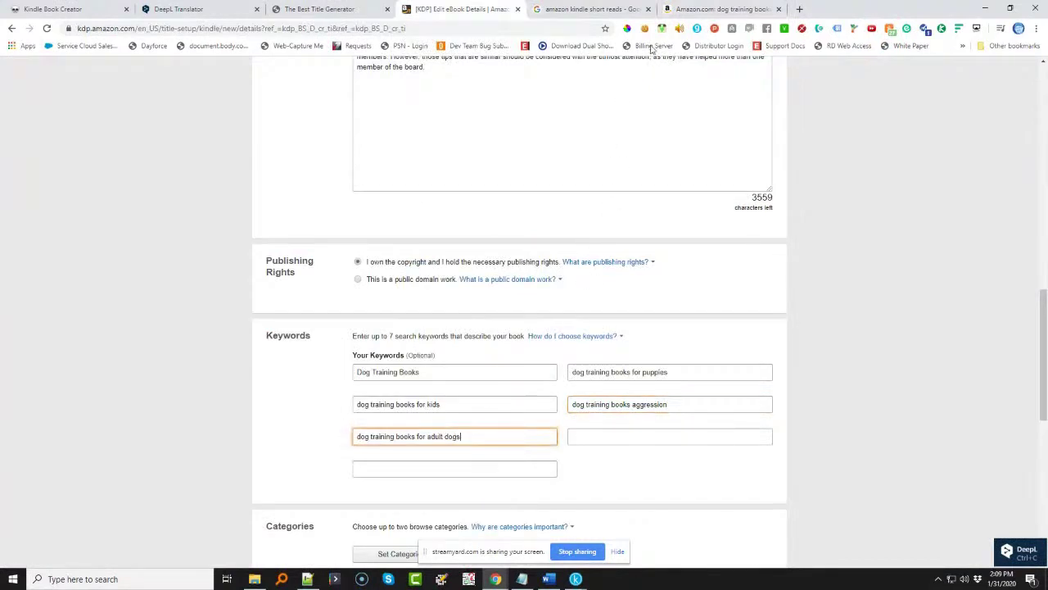
- Add Amazon's suggestion 'dog training books for dummies' as the sixth KDP keyword
click(703, 8)
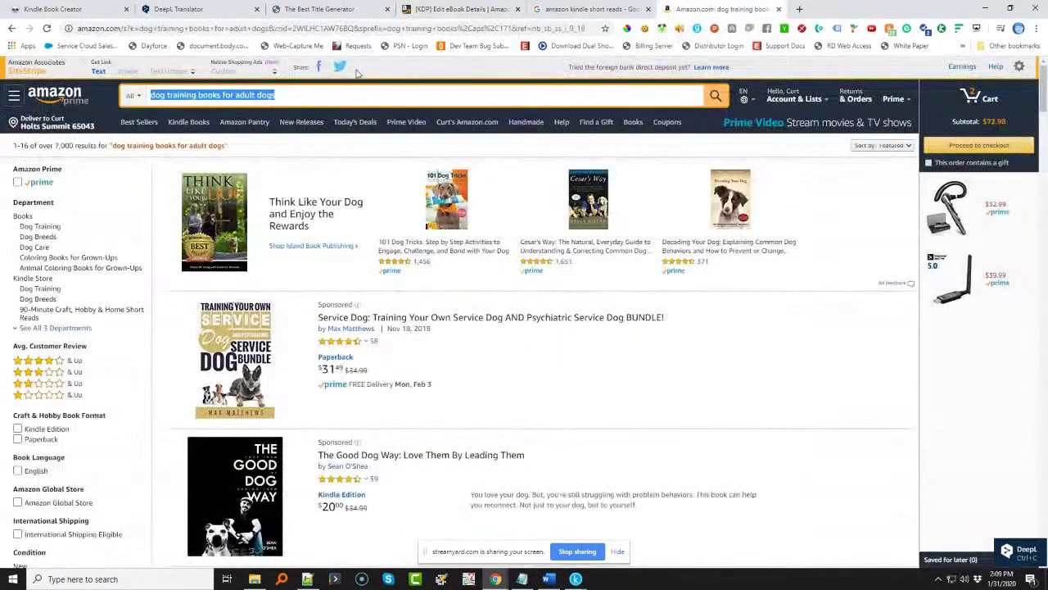
click(292, 92)
key(BackSpace)
key(BackSpace)
key(BackSpace)
key(BackSpace)
key(BackSpace)
key(BackSpace)
key(BackSpace)
key(BackSpace)
key(BackSpace)
key(BackSpace)
key(BackSpace)
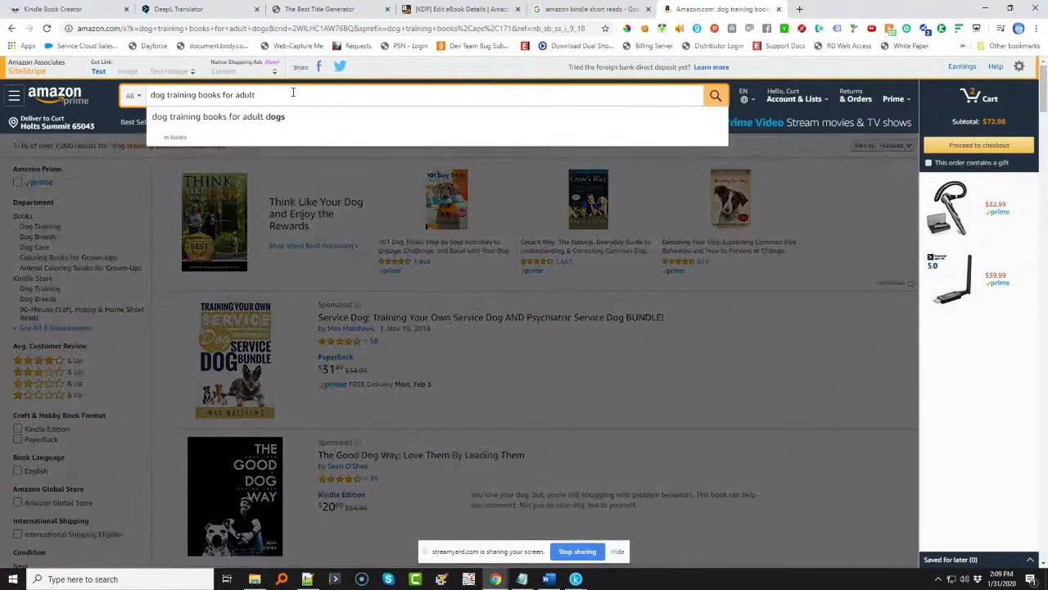
key(BackSpace)
key(BackSpace)
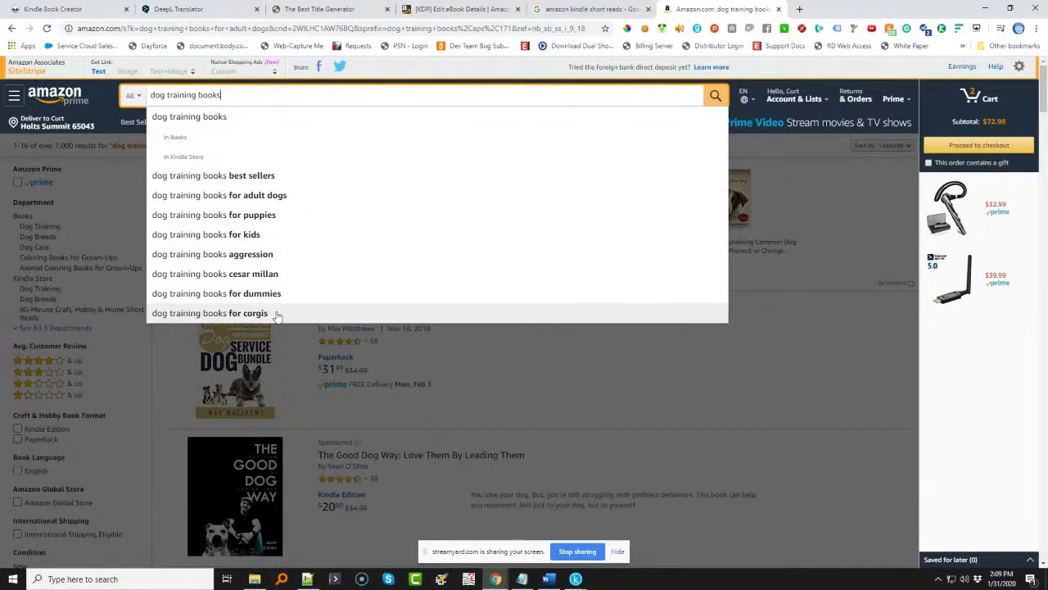
click(276, 294)
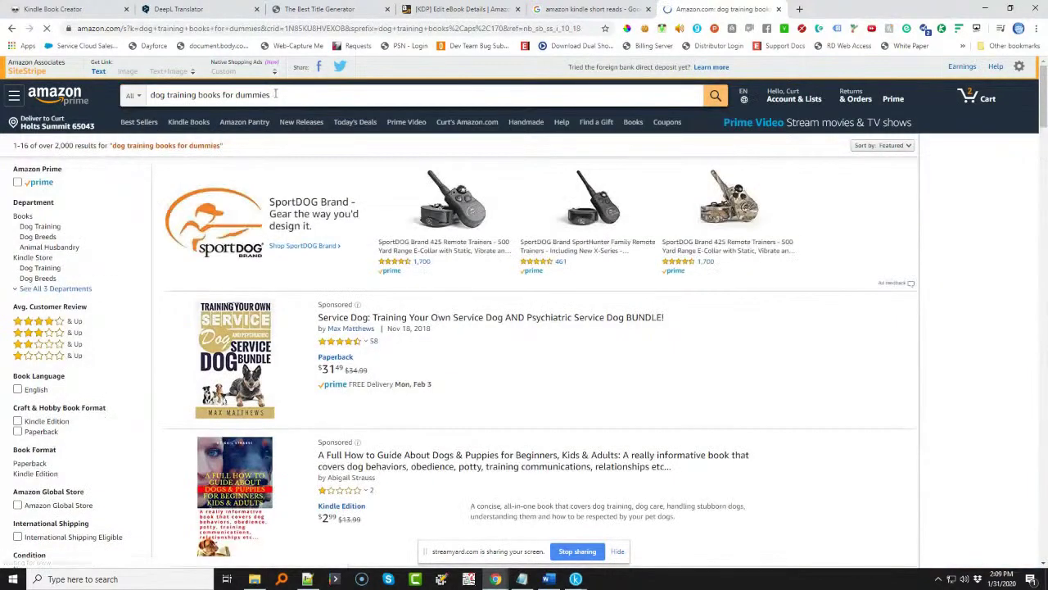
click(276, 94)
key(ctrl+c)
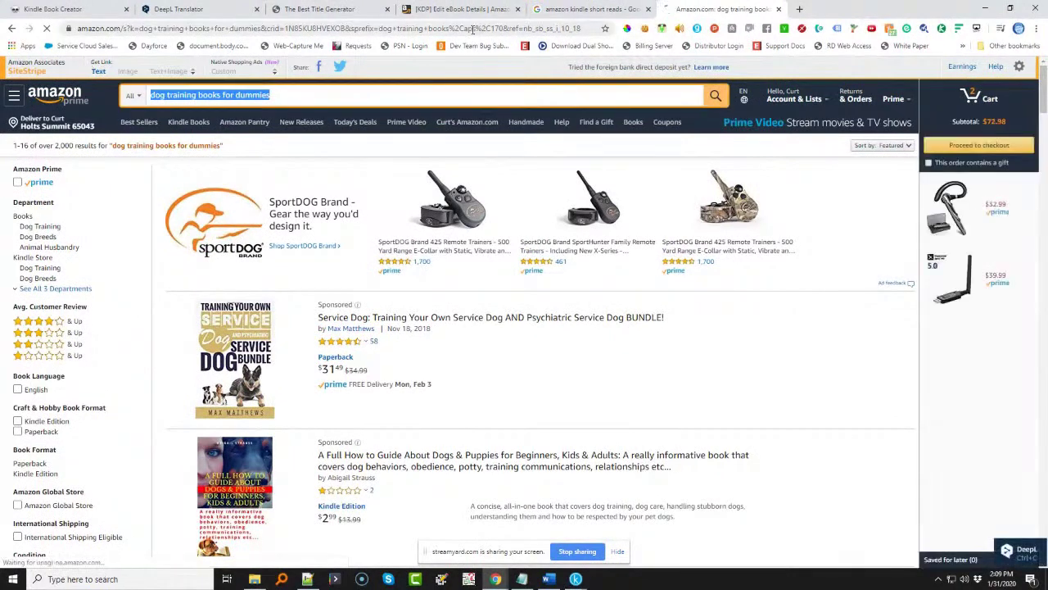
click(458, 9)
click(628, 440)
key(ctrl+v)
- Add Amazon's suggestion 'dog training books for corgis' as the seventh KDP keyword
click(720, 11)
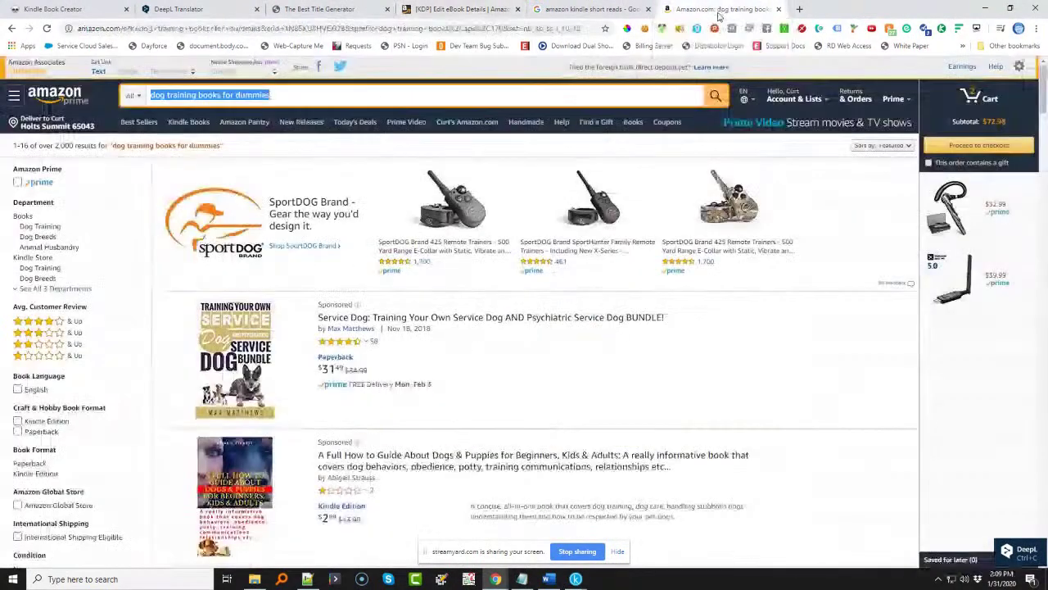
click(316, 95)
key(BackSpace)
key(BackSpace)
key(BackSpace)
key(BackSpace)
key(BackSpace)
key(BackSpace)
key(BackSpace)
key(BackSpace)
key(BackSpace)
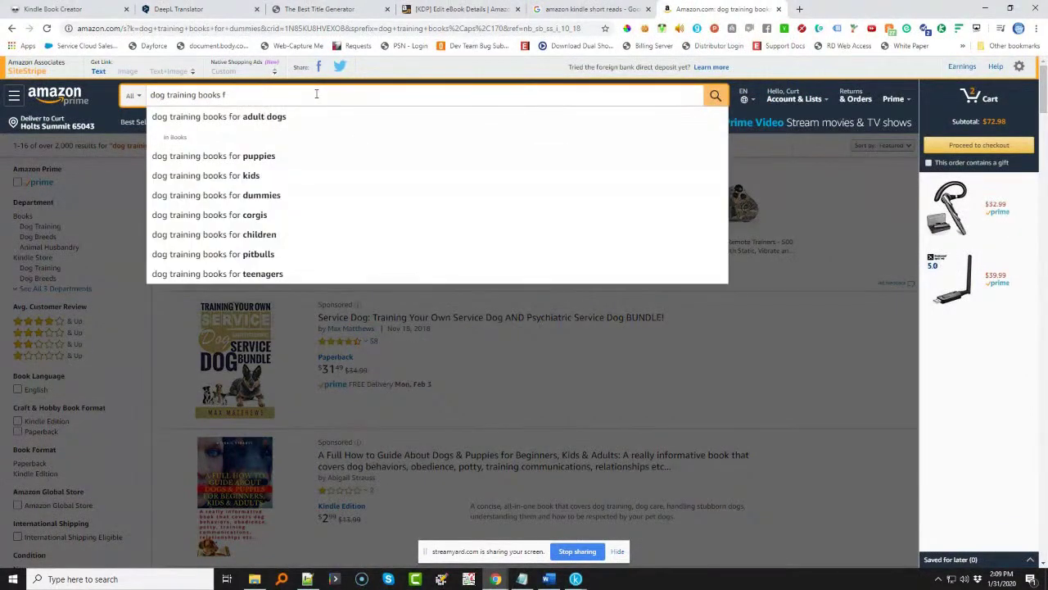
key(BackSpace)
key(BackSpace)
key(BackSpace)
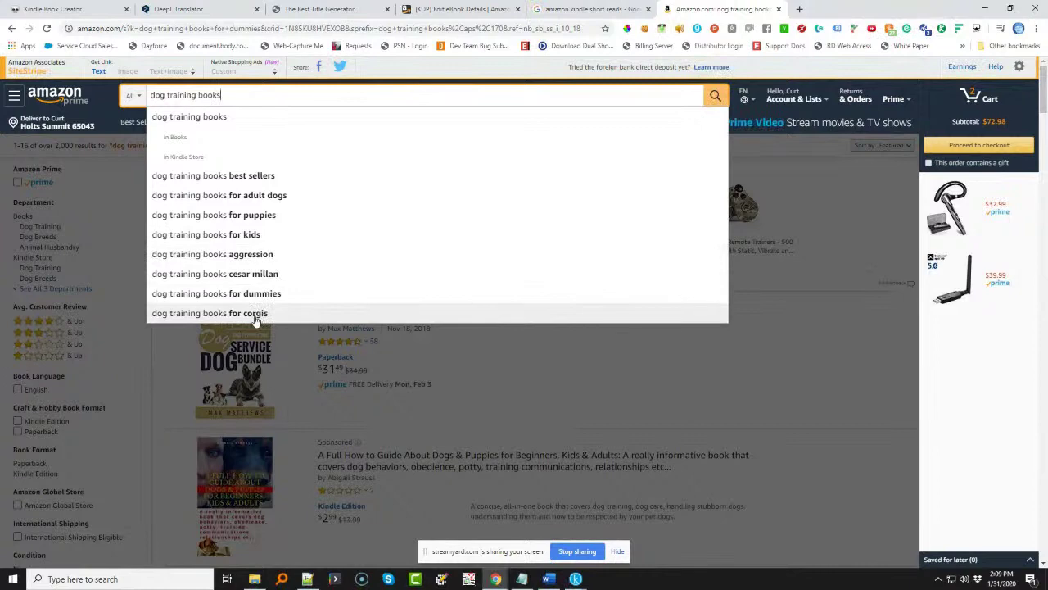
click(255, 314)
drag(260, 95, 124, 96)
key(ctrl+c)
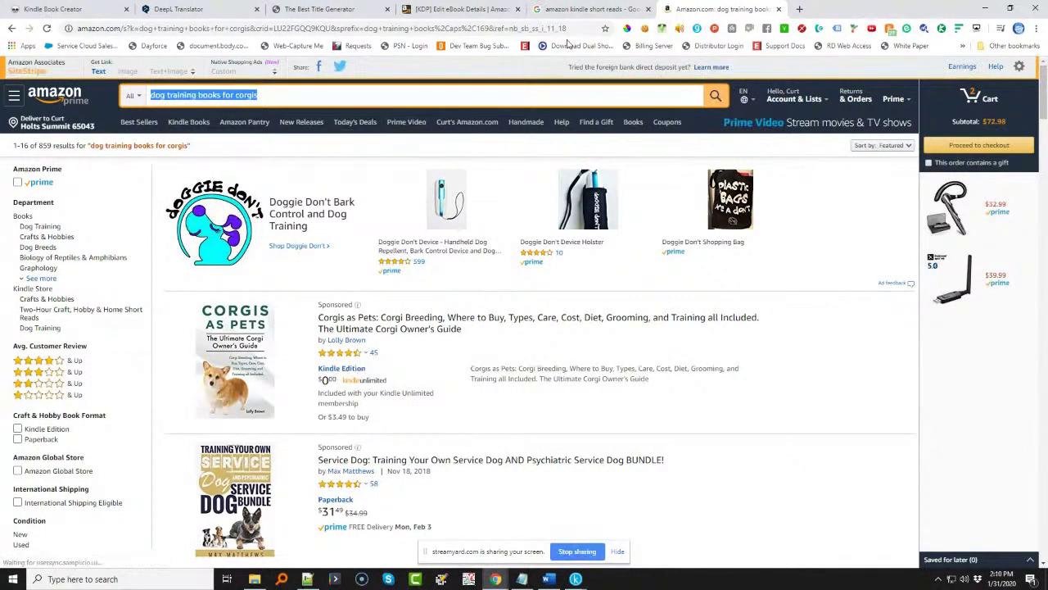
click(461, 9)
click(450, 468)
key(ctrl+v)
- Search Amazon for 'dog training books for teenagers' and copy that phrase
click(720, 9)
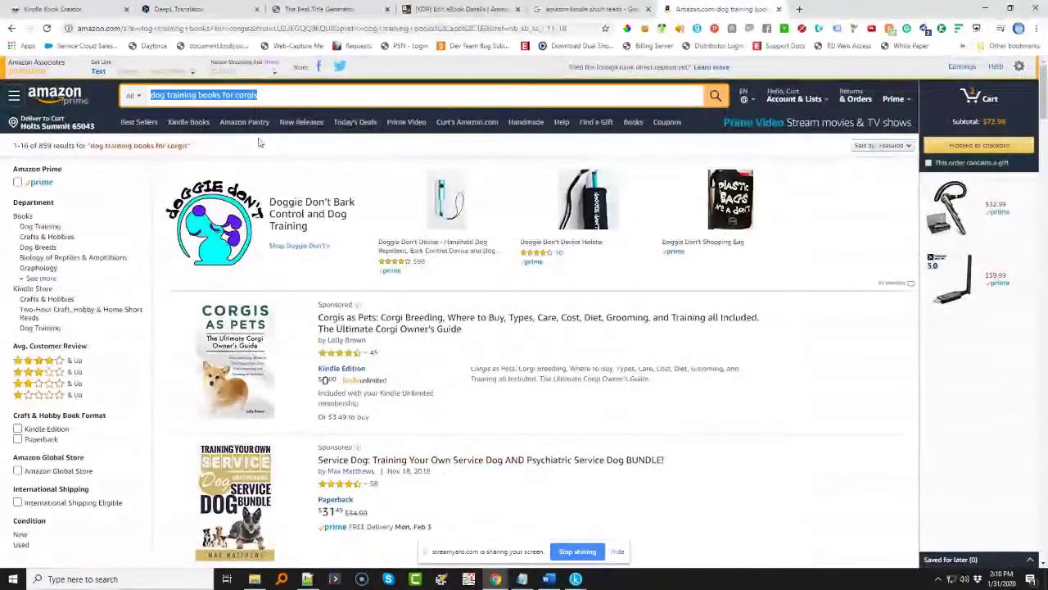
click(296, 92)
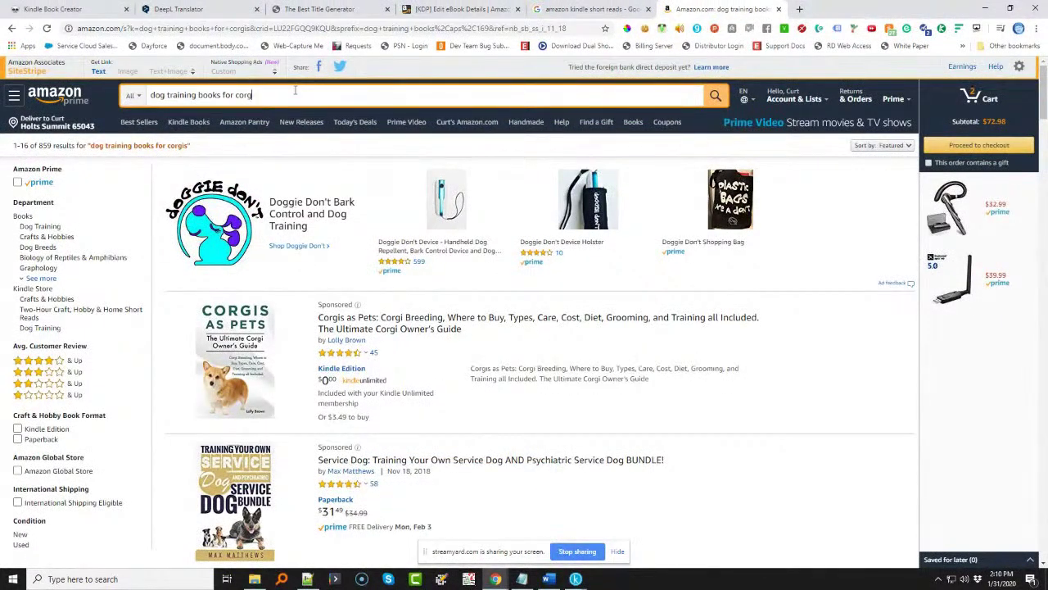
key(BackSpace)
key(BackSpace)
key(BackSpace)
key(BackSpace)
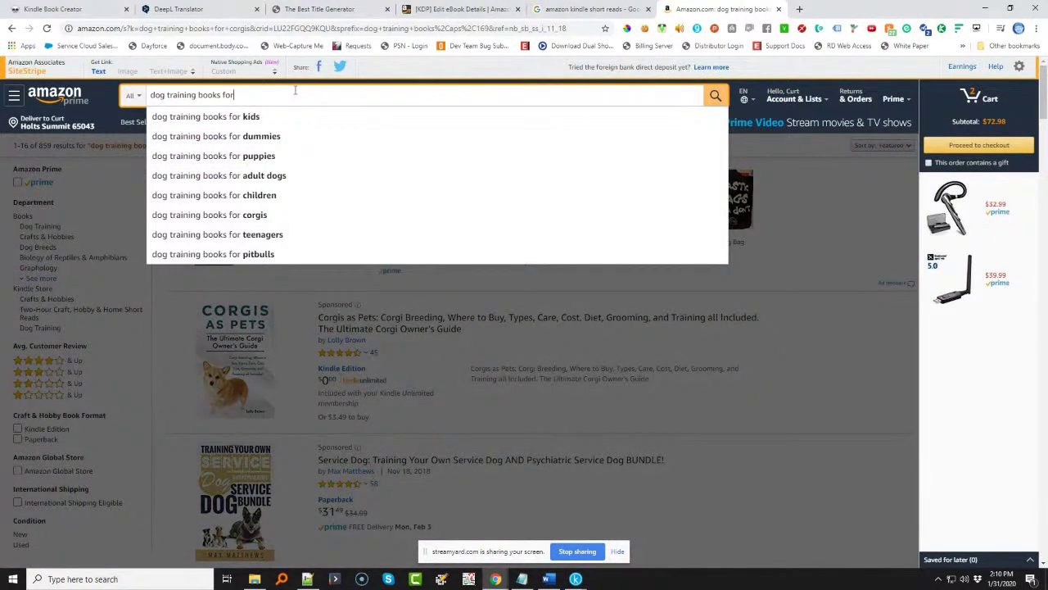
click(287, 238)
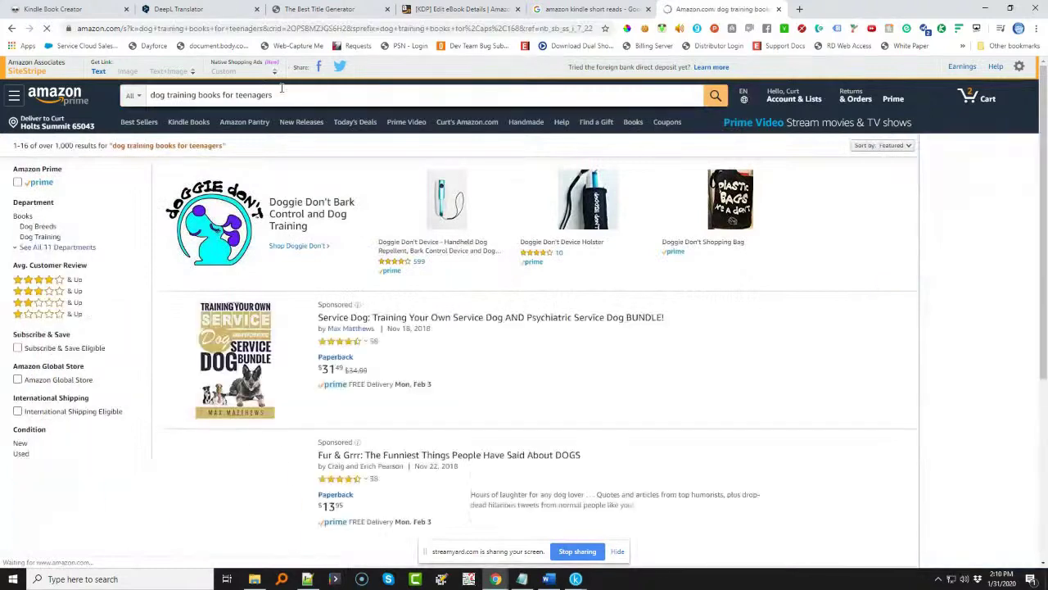
drag(278, 95, 105, 102)
key(ctrl+c)
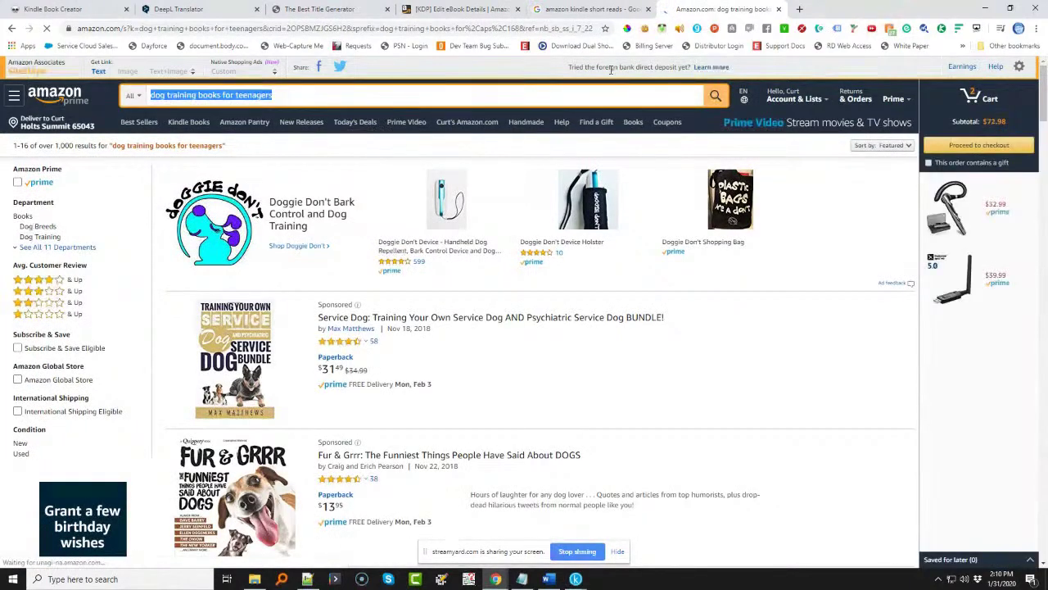
click(458, 9)
- Overwrite the sixth keyword 'dog training books for dummies' with 'dog training books for teenagers'
triple_click(694, 436)
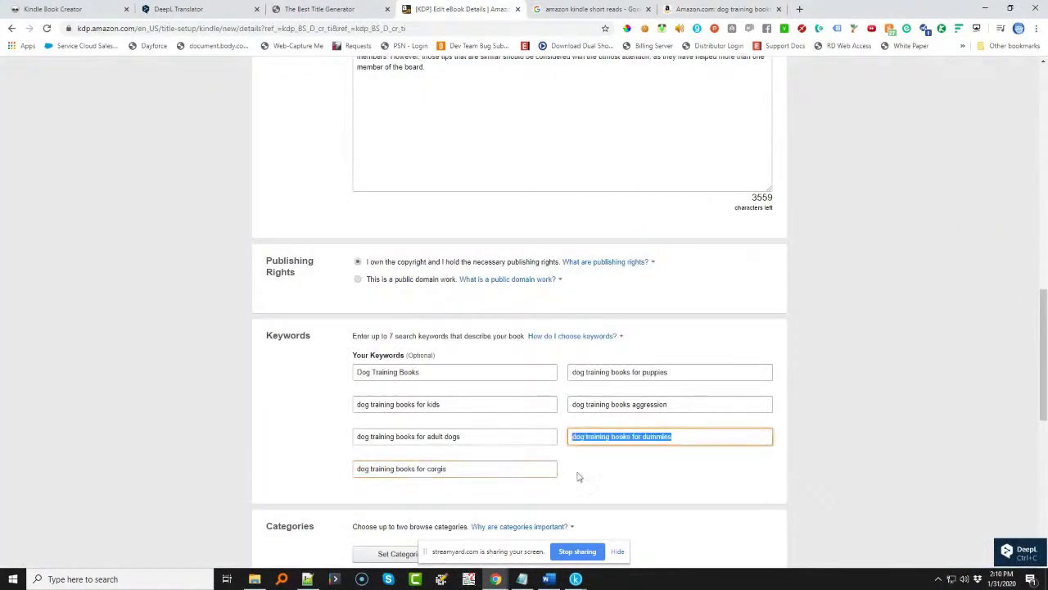
key(ctrl+v)
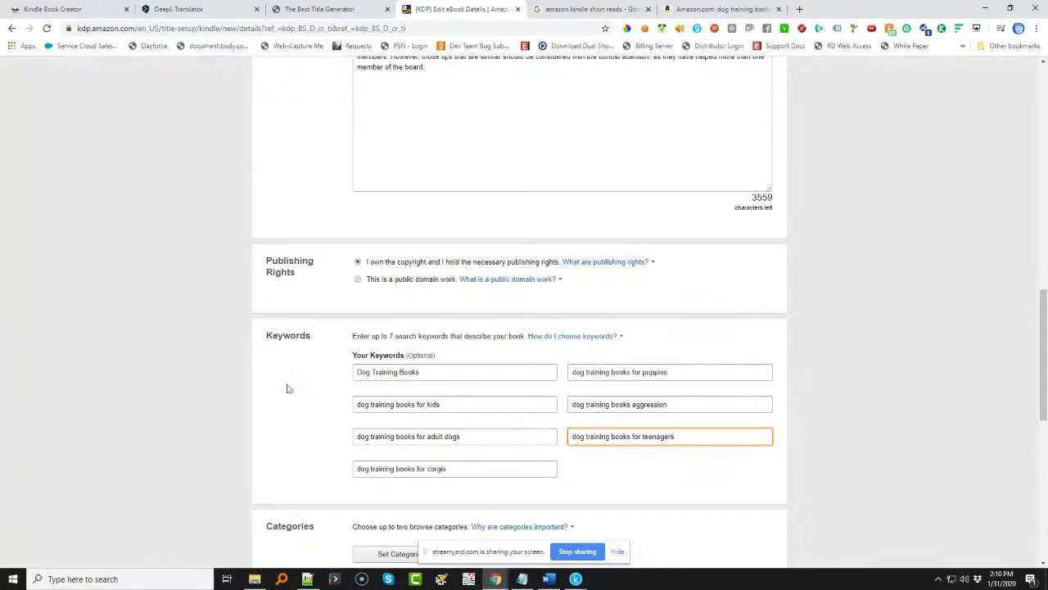
scroll(305, 339, down, 2)
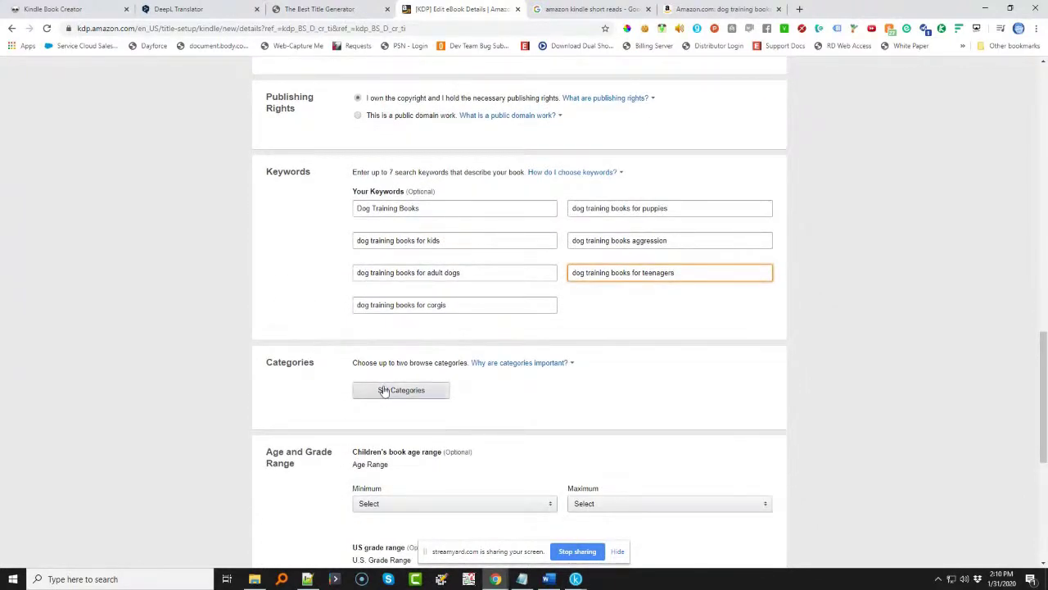
- Check Nonfiction > Pets > Dogs > Training and Dogs > General in the category picker and save
click(383, 391)
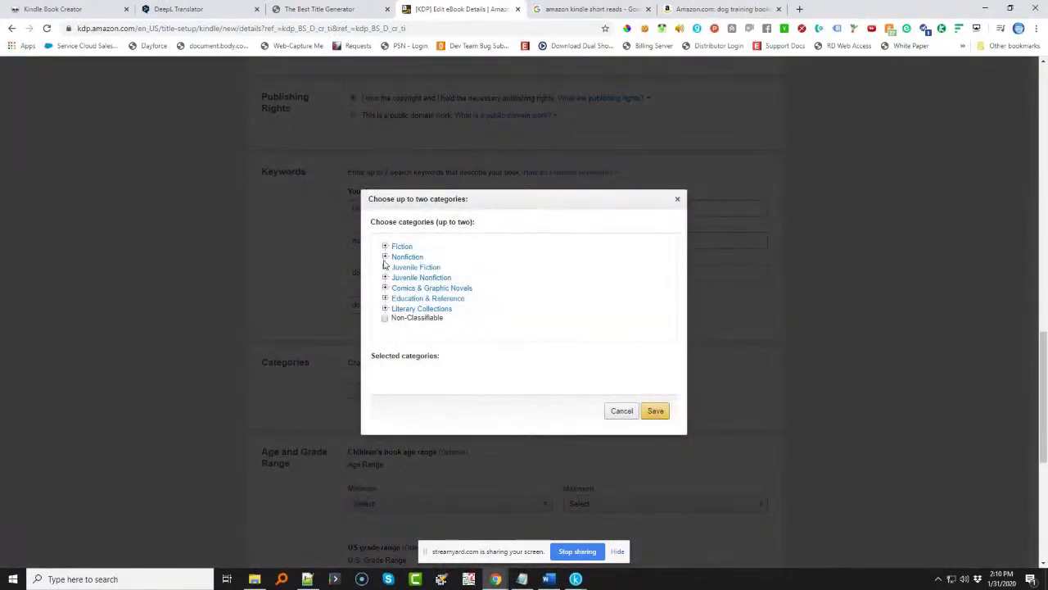
click(385, 257)
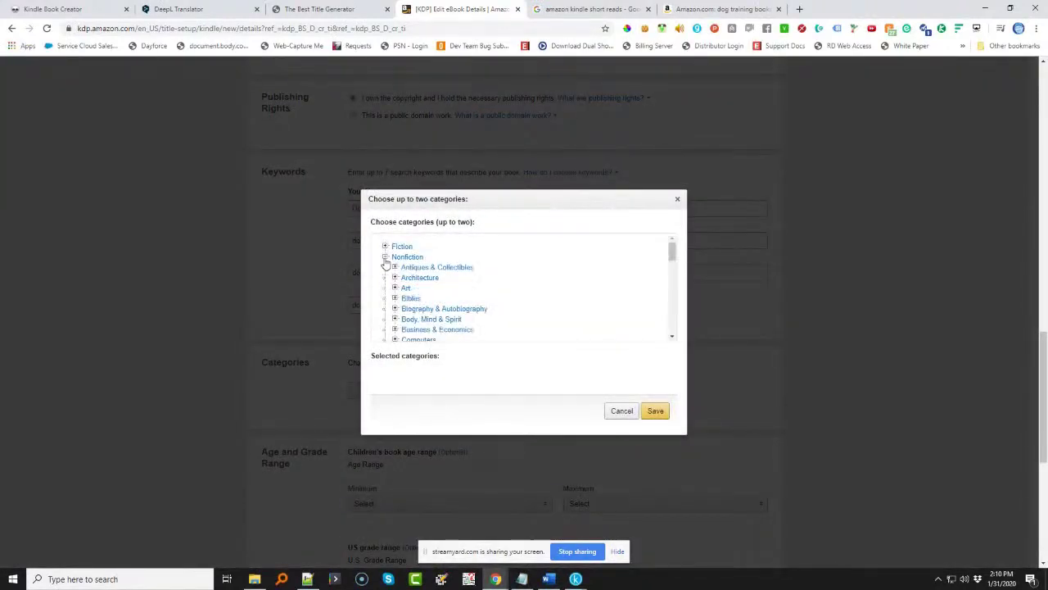
scroll(486, 294, down, 6)
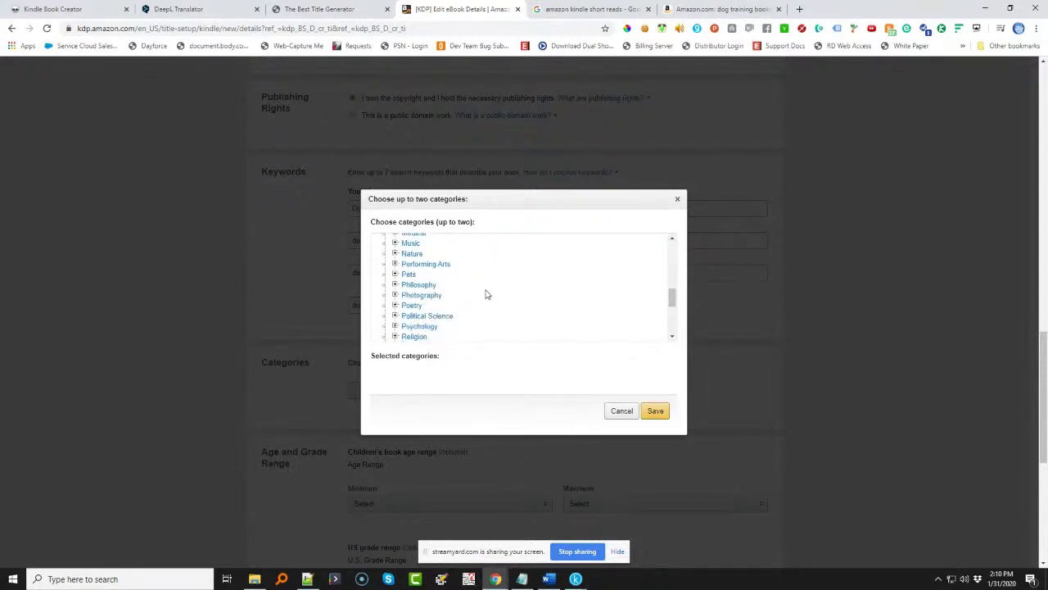
click(395, 274)
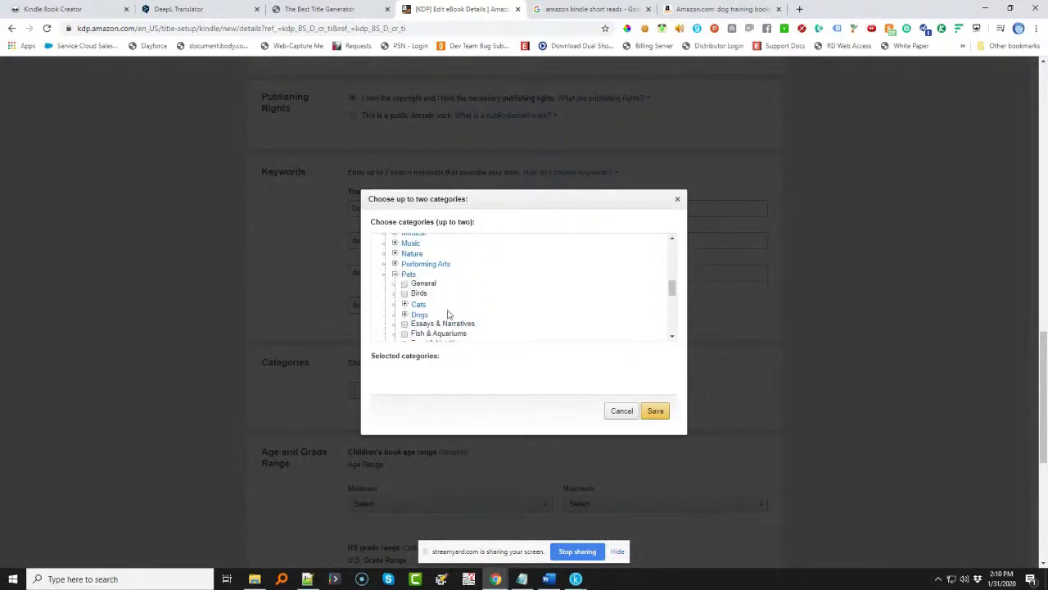
scroll(458, 314, down, 1)
click(405, 260)
click(415, 289)
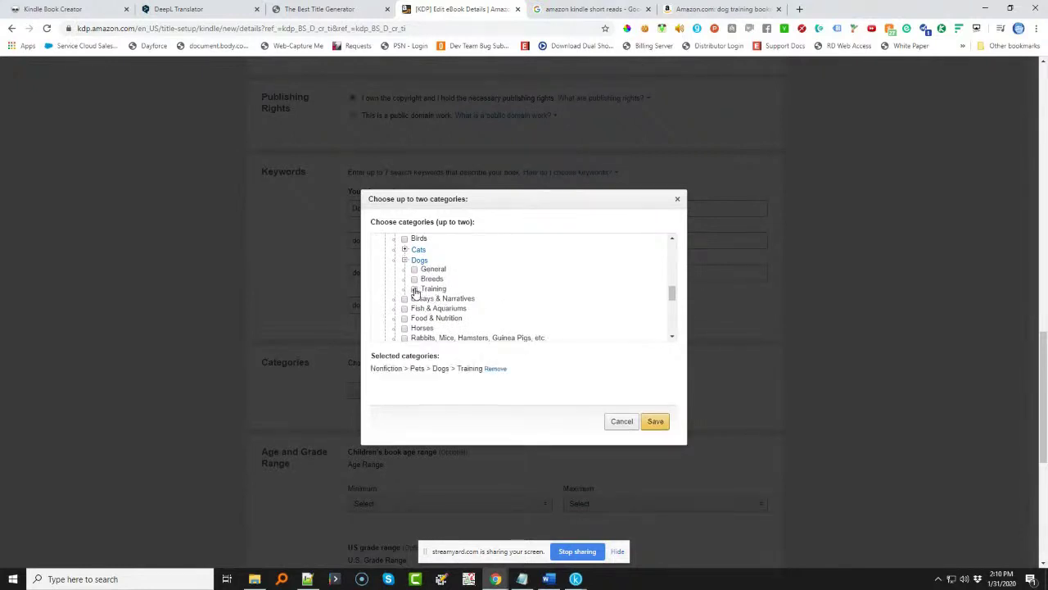
click(414, 270)
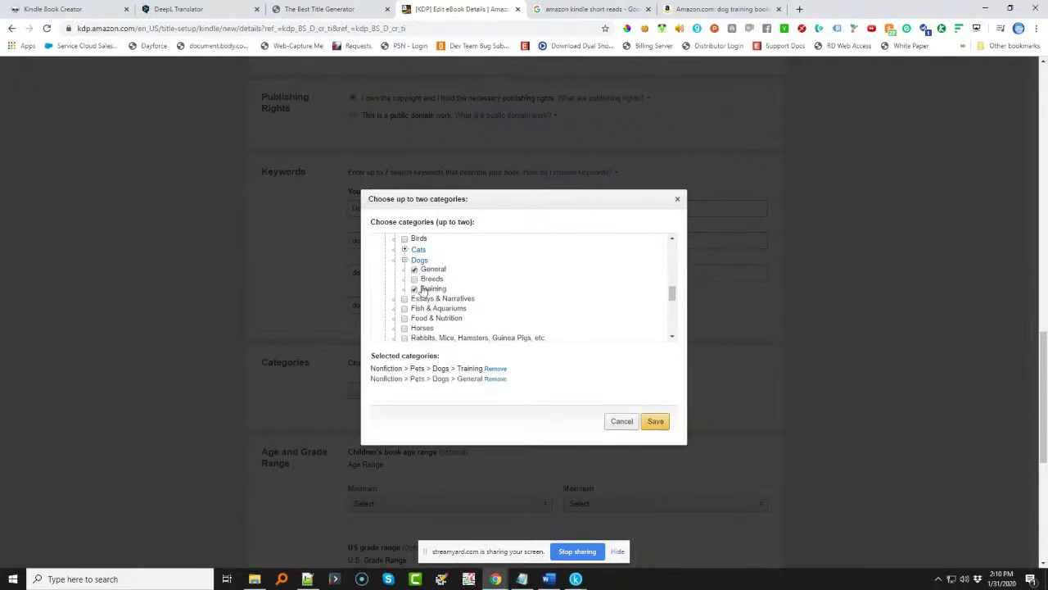
click(414, 280)
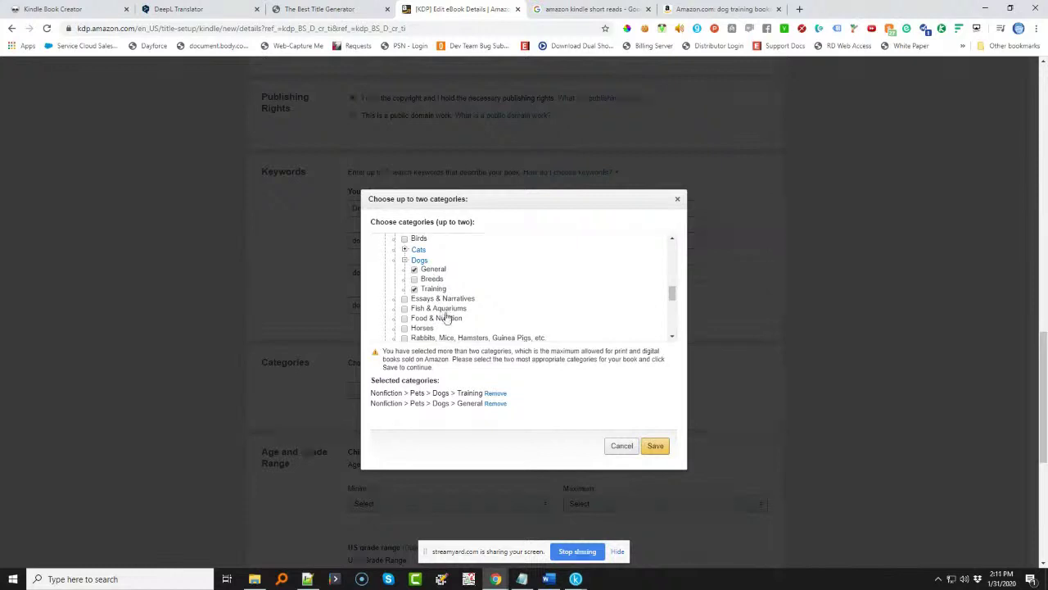
click(656, 447)
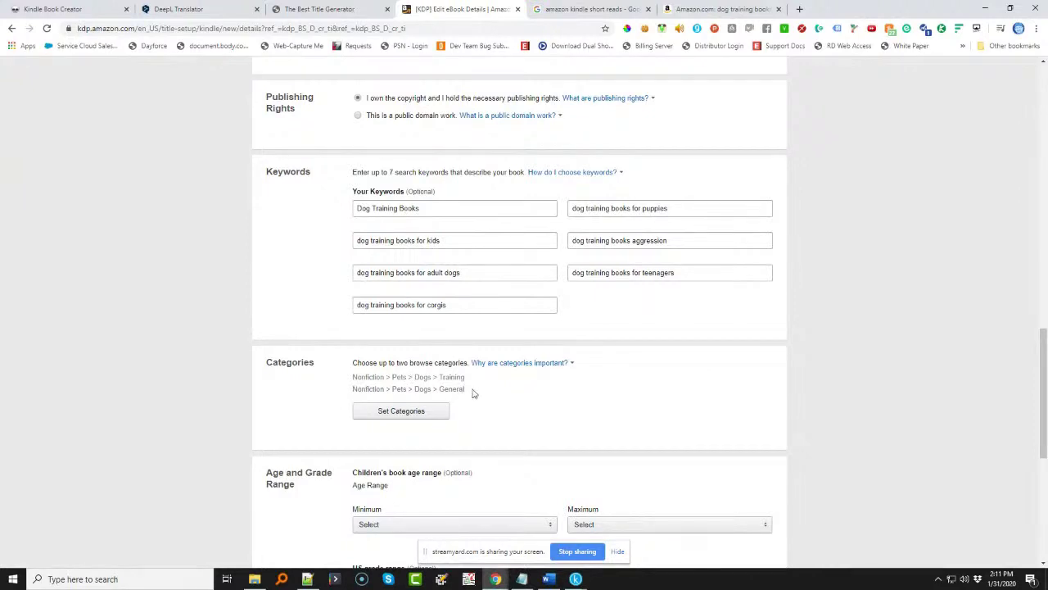
scroll(472, 394, down, 2)
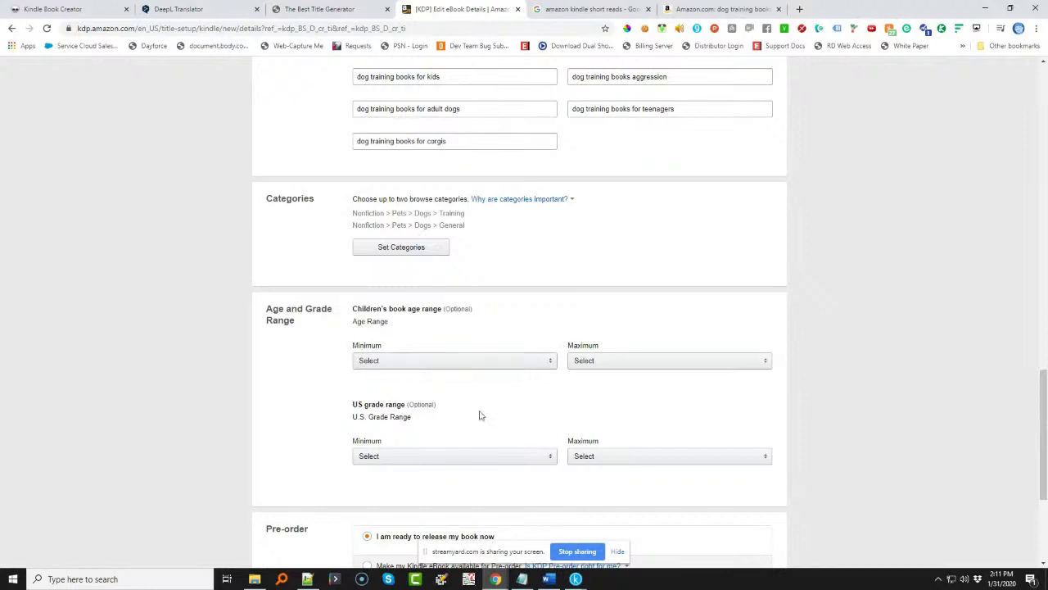
- Save the eBook details with Save and Continue, marking them Complete and reaching eBook Content
scroll(479, 421, down, 2)
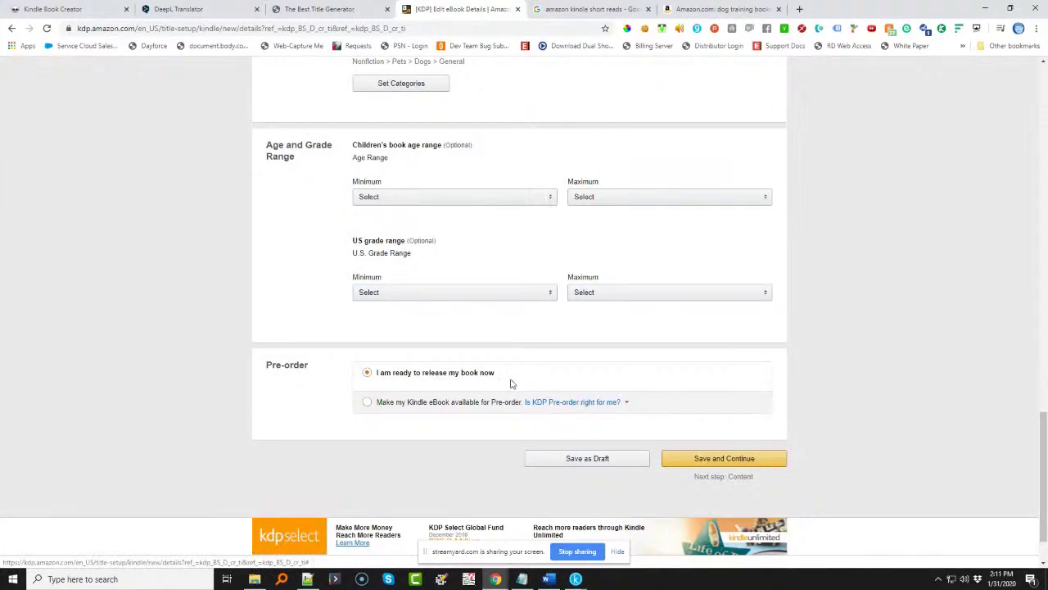
click(715, 461)
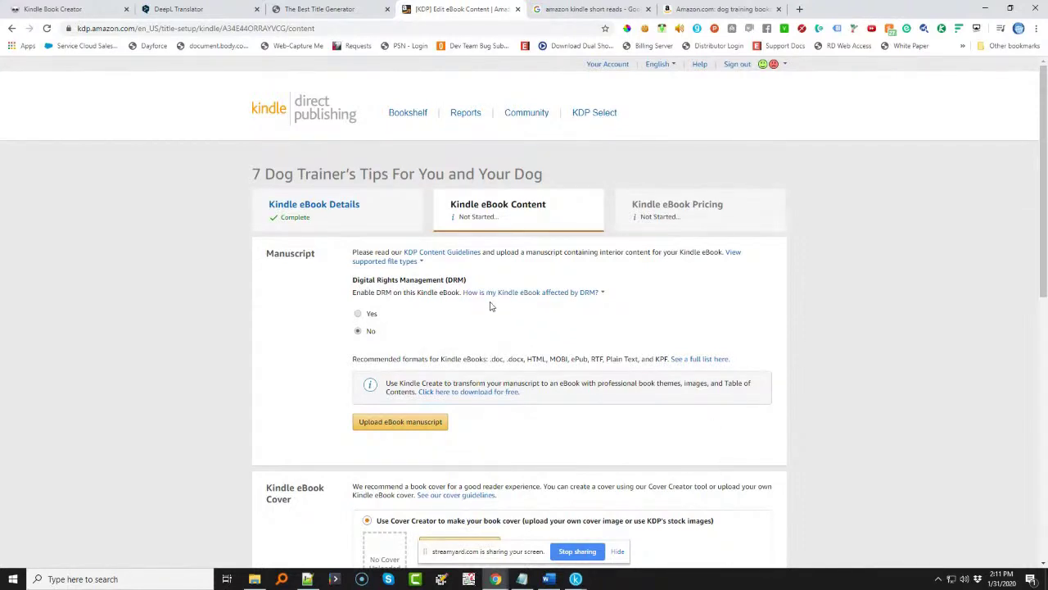
mouse_move(511, 300)
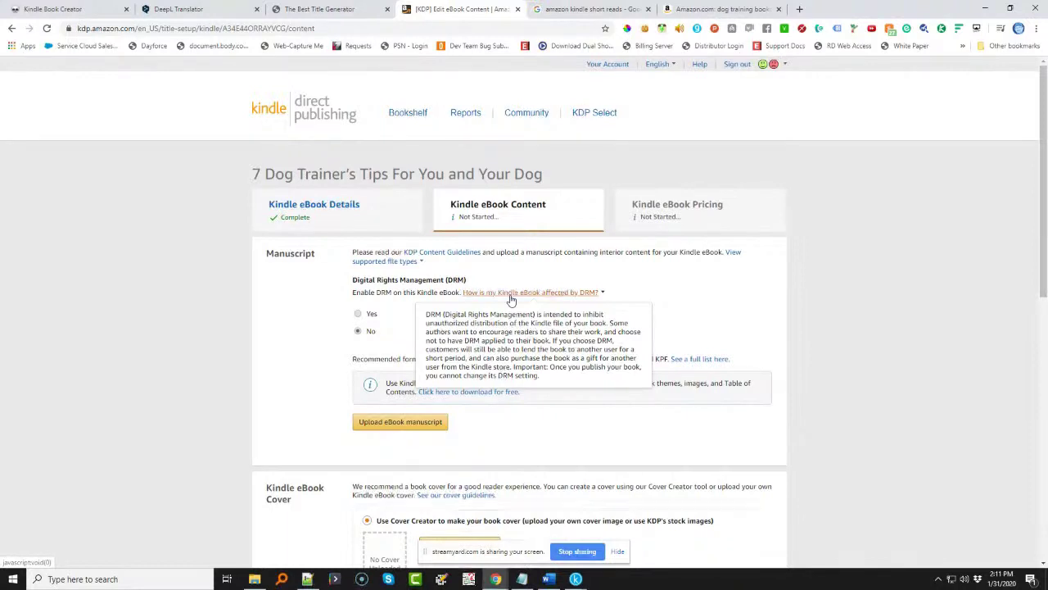
click(383, 332)
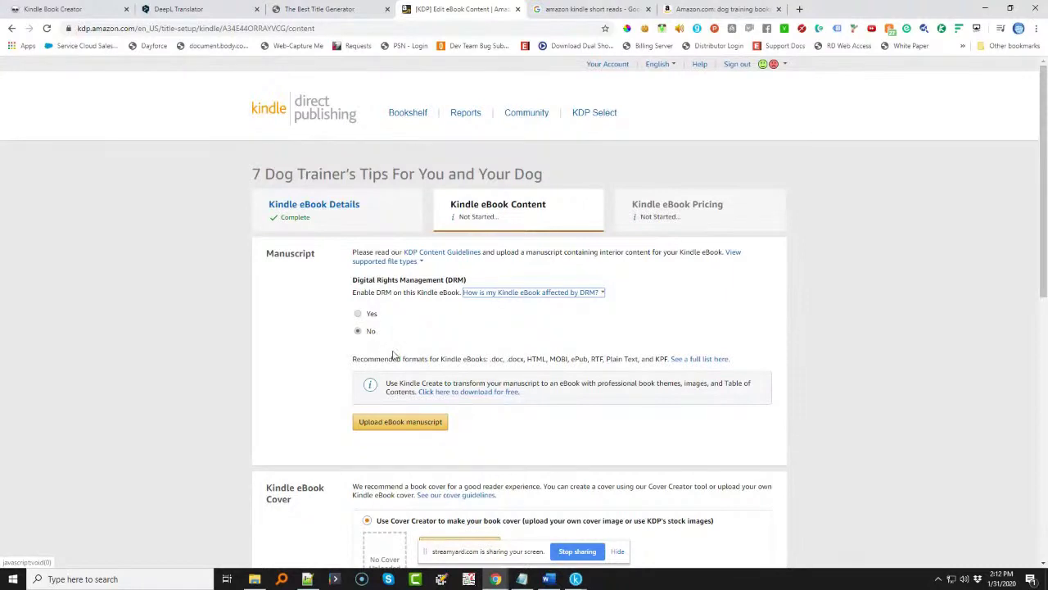
- Upload dog-training.kpf from Downloads as the eBook manuscript
click(400, 427)
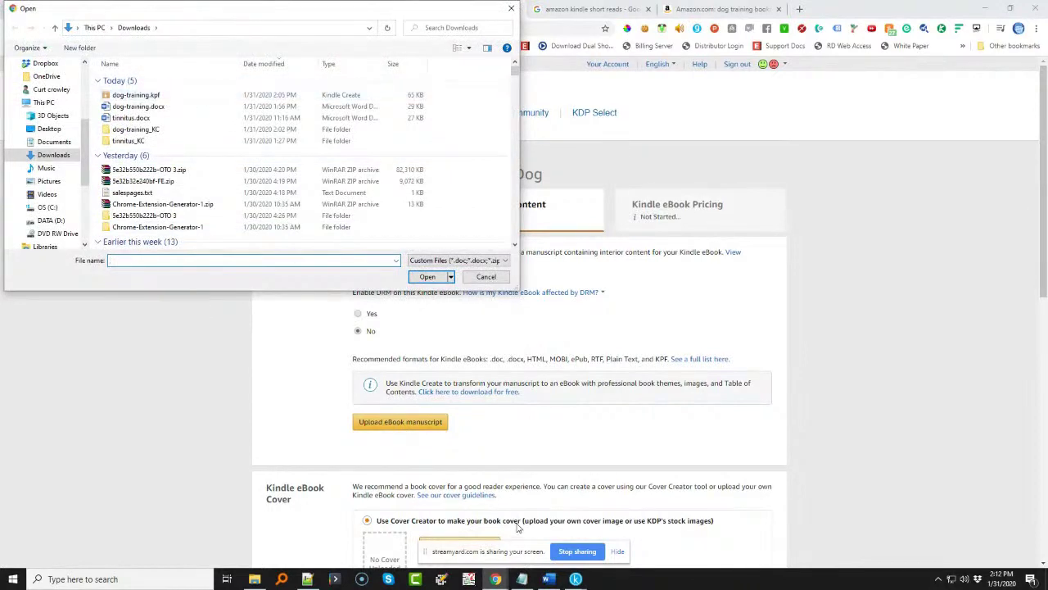
mouse_move(575, 579)
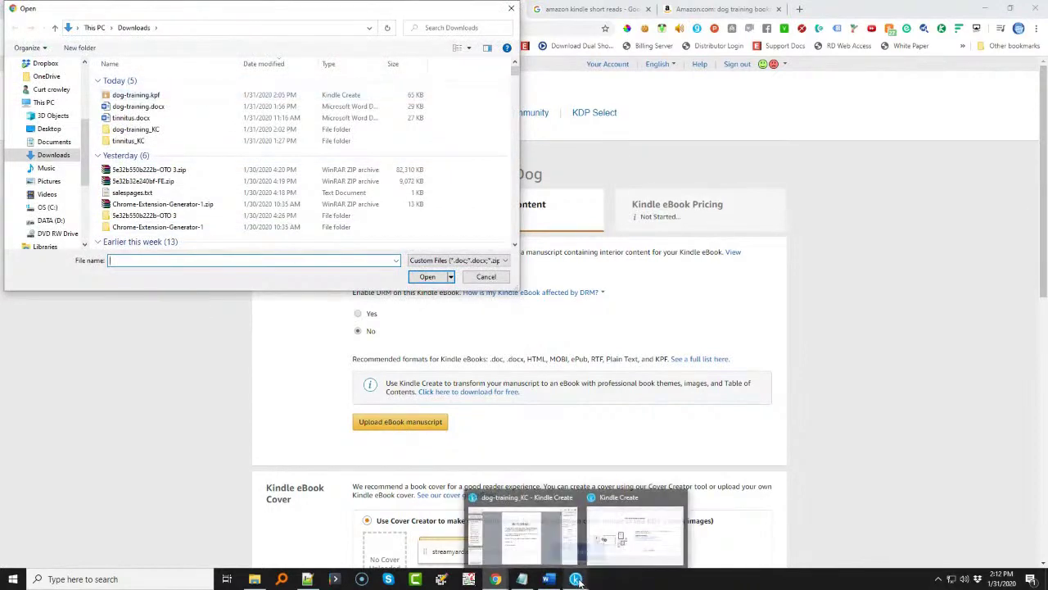
click(199, 96)
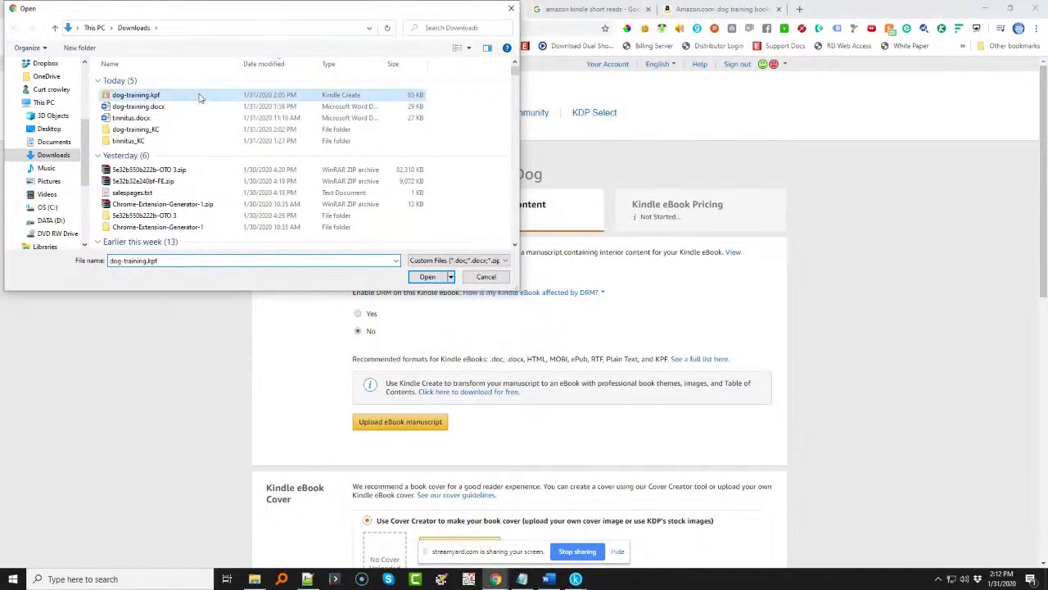
click(426, 277)
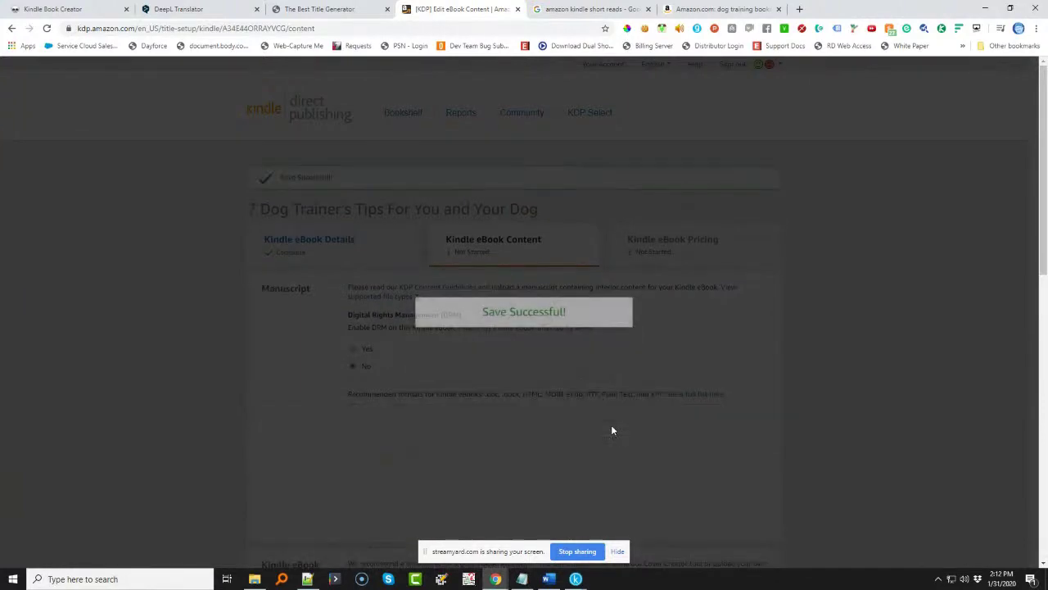
scroll(612, 430, down, 3)
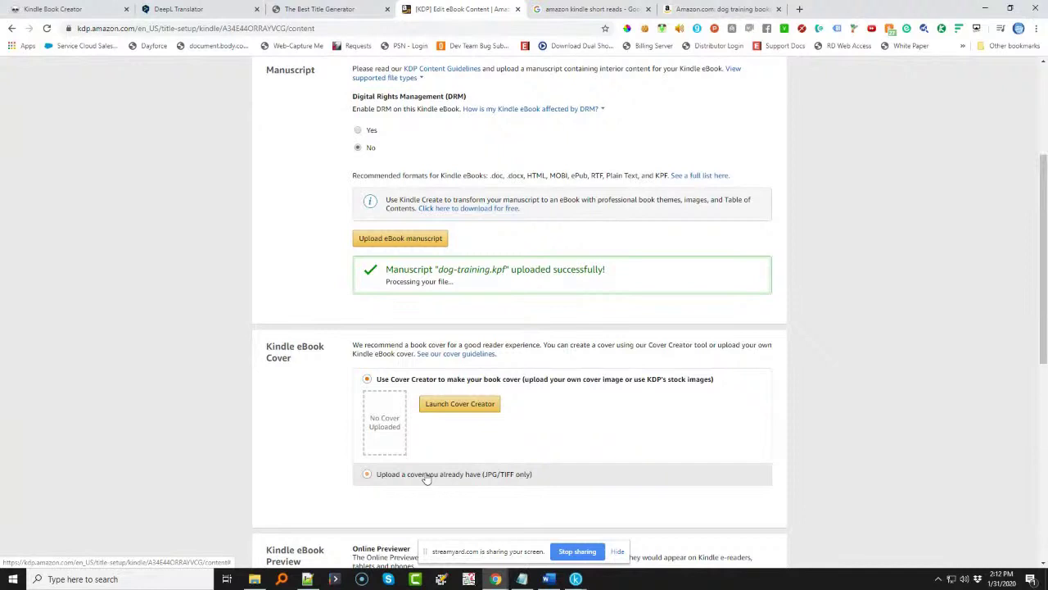
click(799, 9)
- Open getstencil.com/app, filter templates to eBook, and load the MICROSCOPE cover template
text(get)
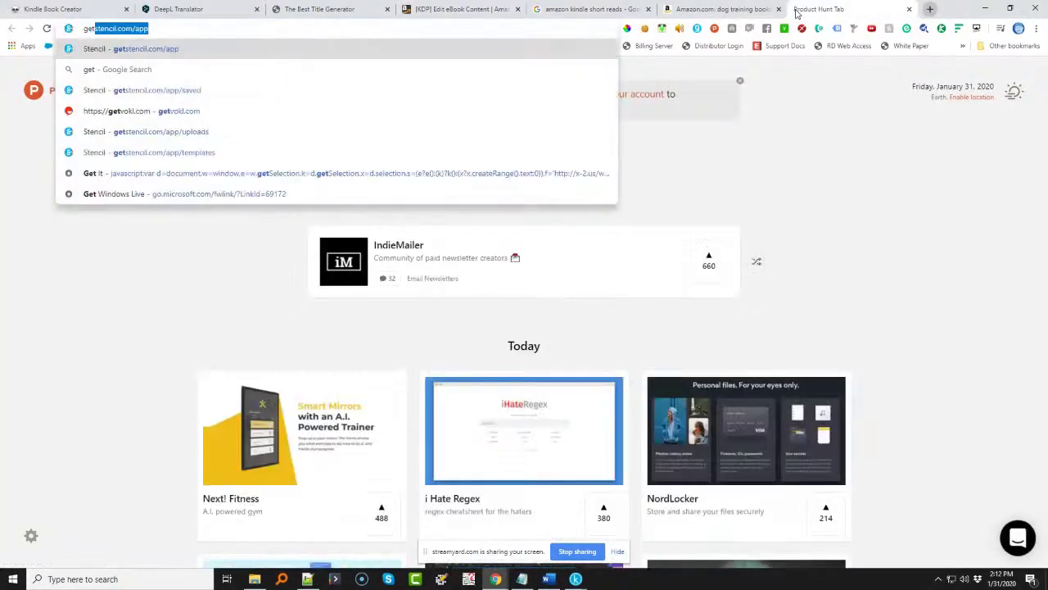
key(Return)
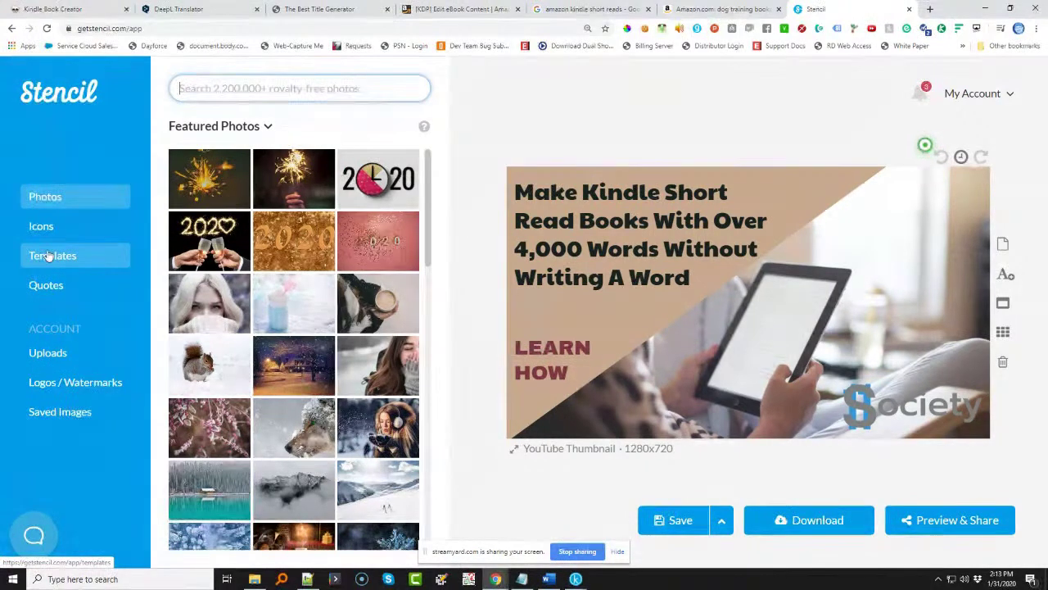
click(49, 255)
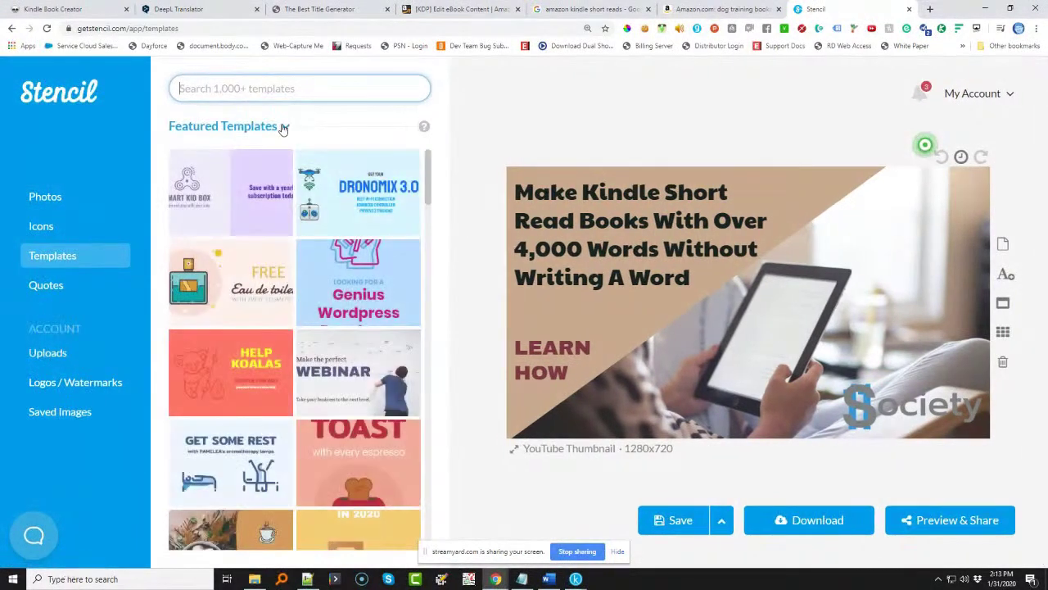
click(274, 131)
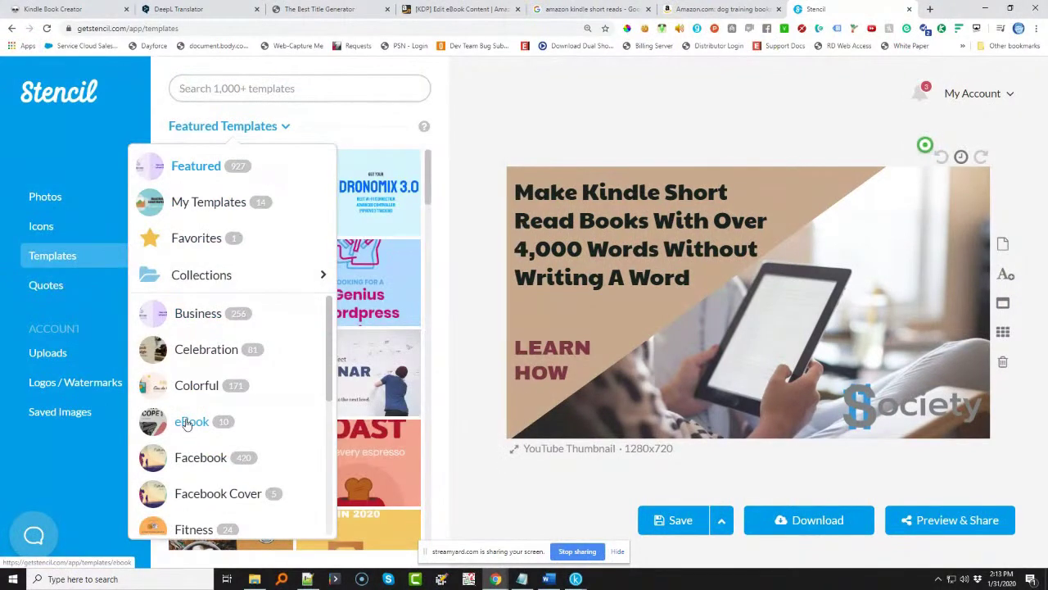
click(190, 421)
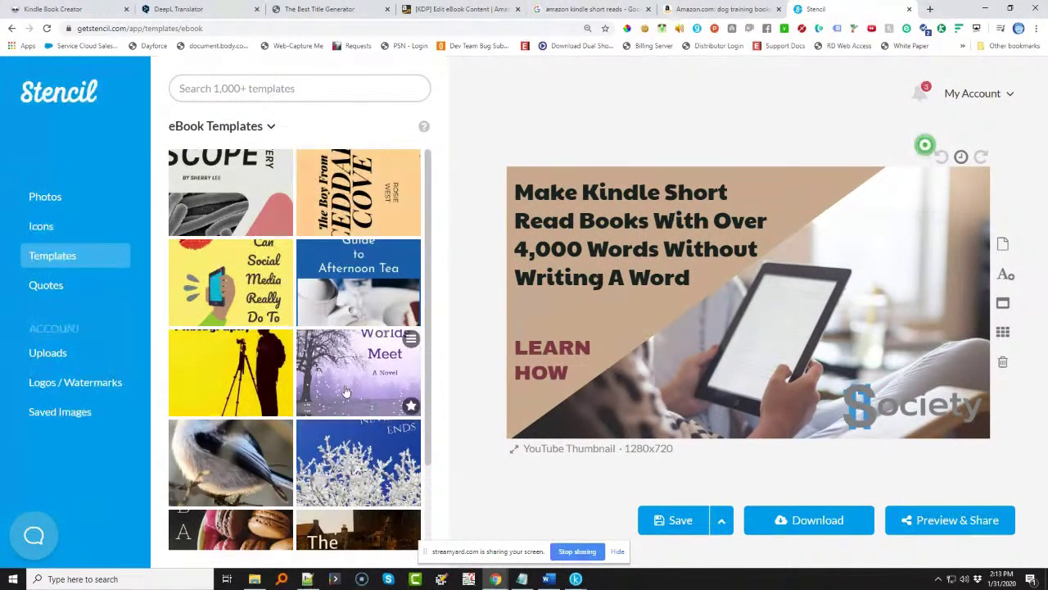
click(336, 336)
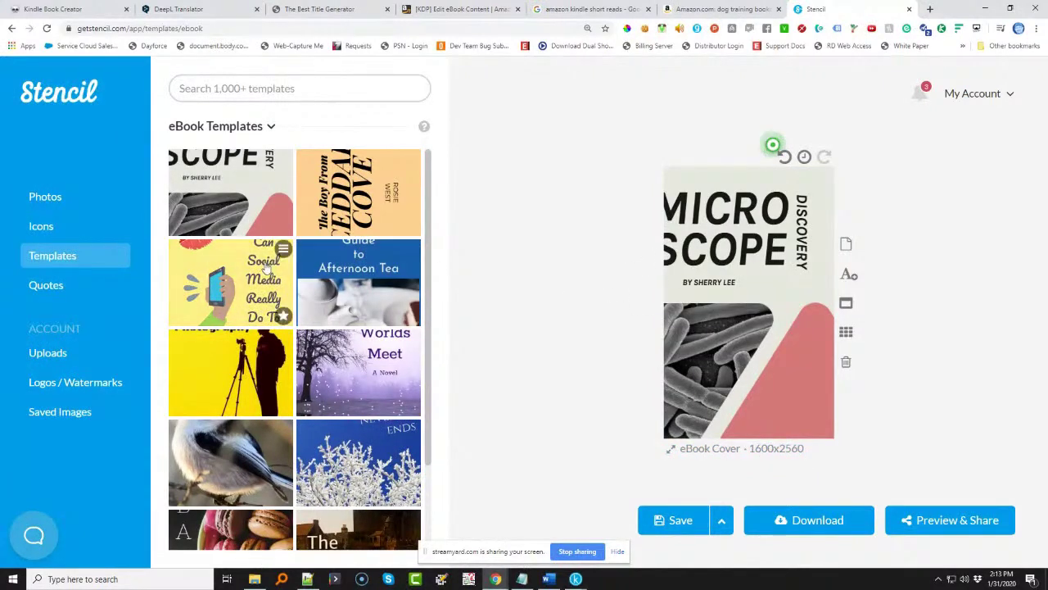
- Switch to the yellow social media cover template and search the icons for 'dogs'
click(230, 282)
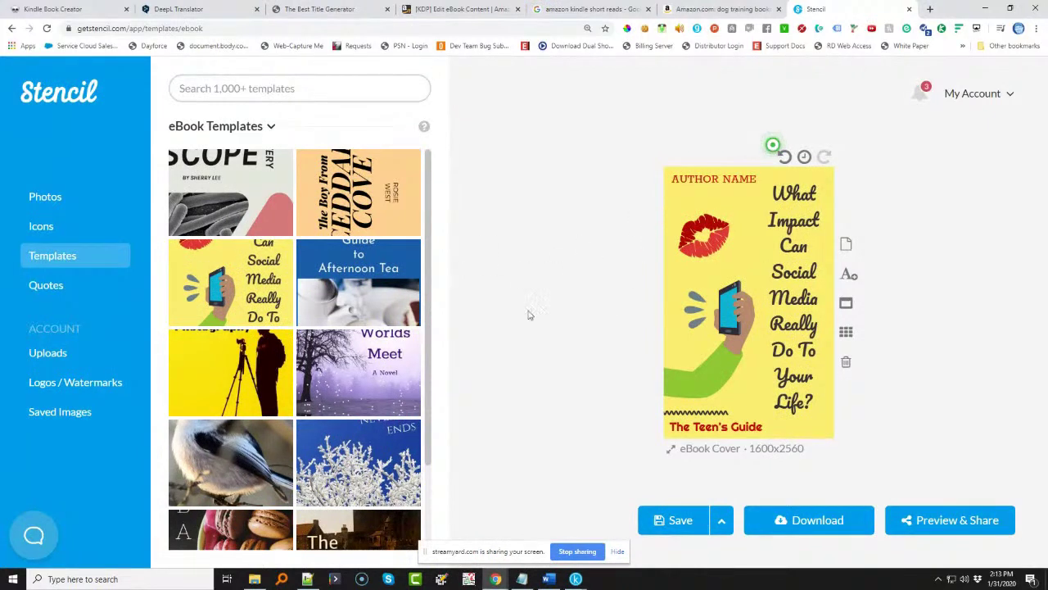
click(37, 227)
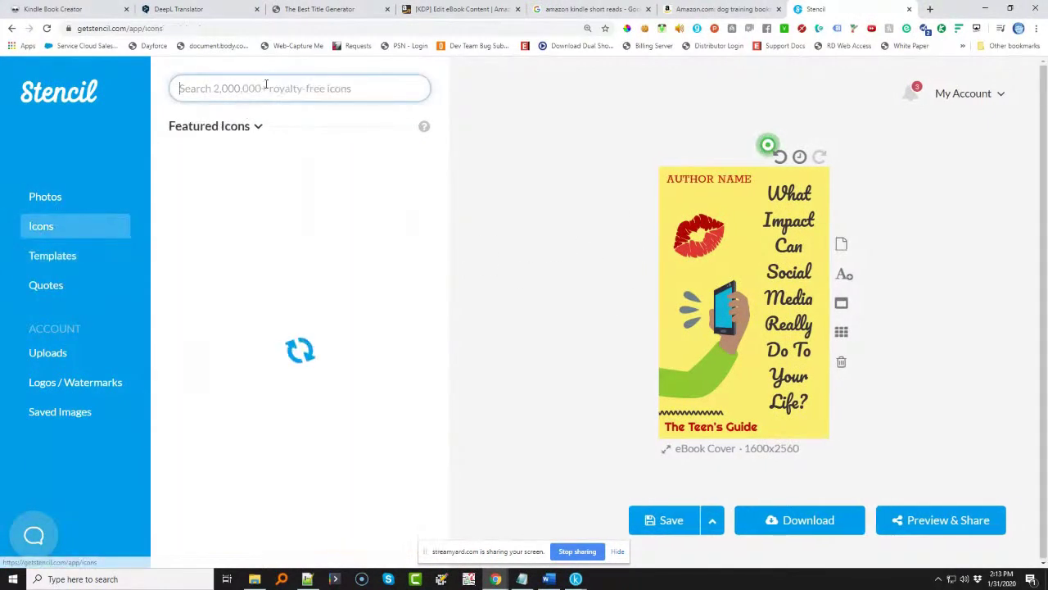
text(dogs)
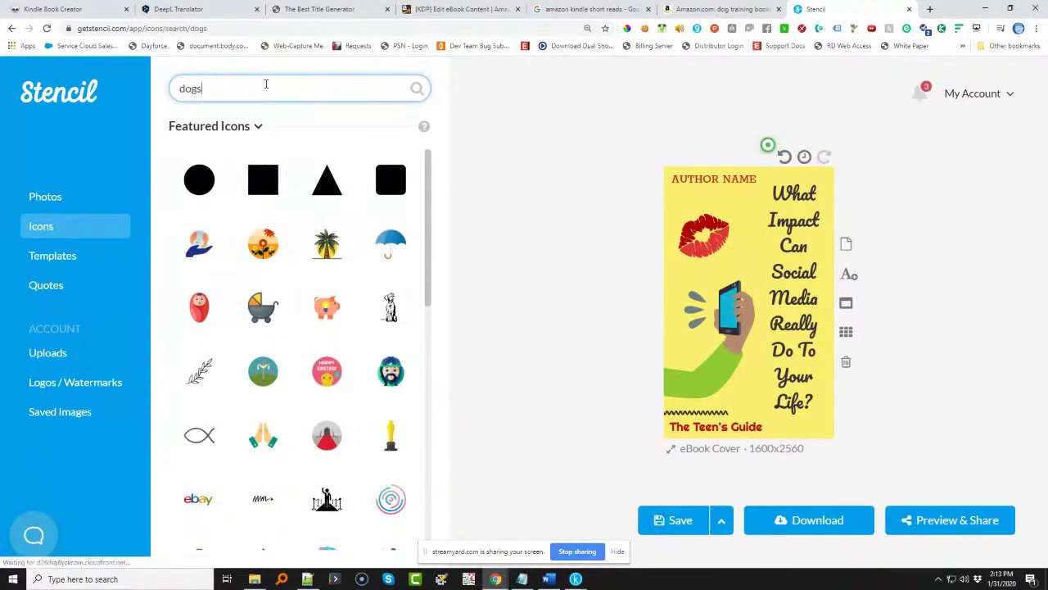
key(Return)
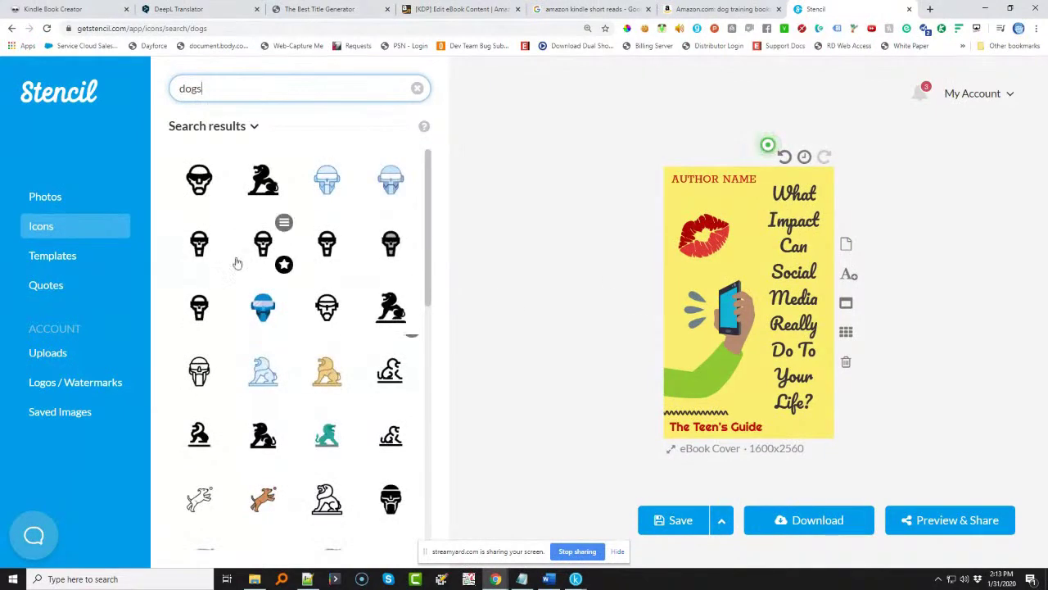
scroll(283, 379, down, 6)
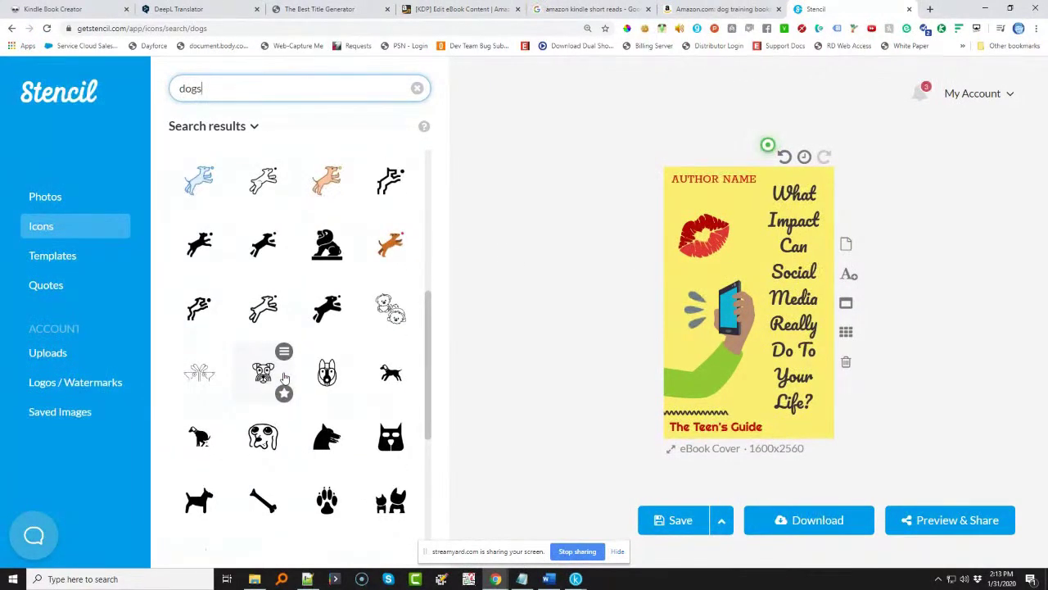
scroll(284, 376, down, 3)
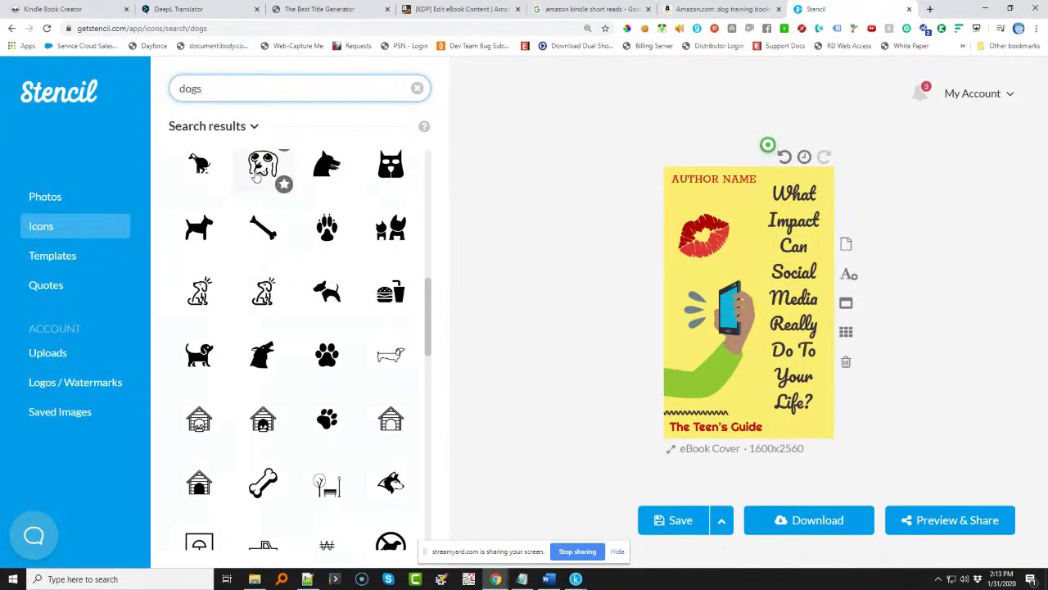
scroll(257, 177, up, 1)
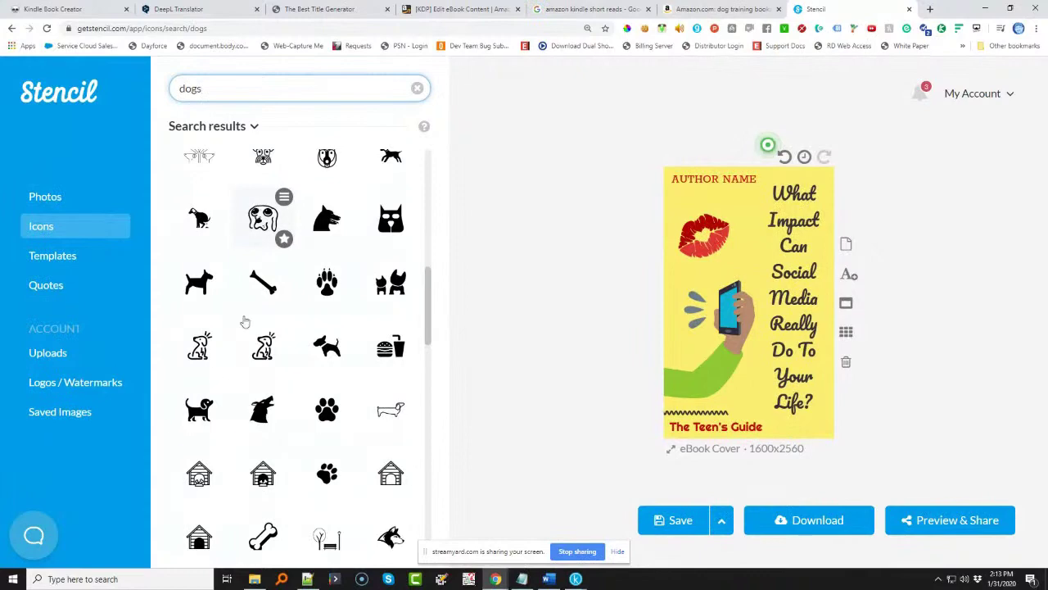
scroll(199, 412, down, 7)
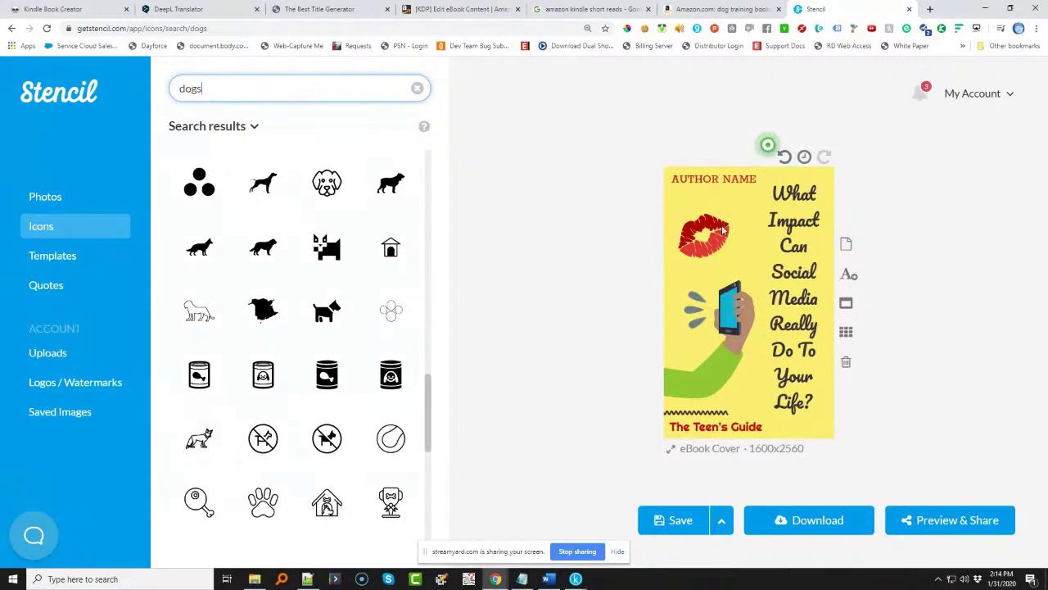
- Delete the phone-in-hand and red lips images from the cover
click(706, 309)
key(Delete)
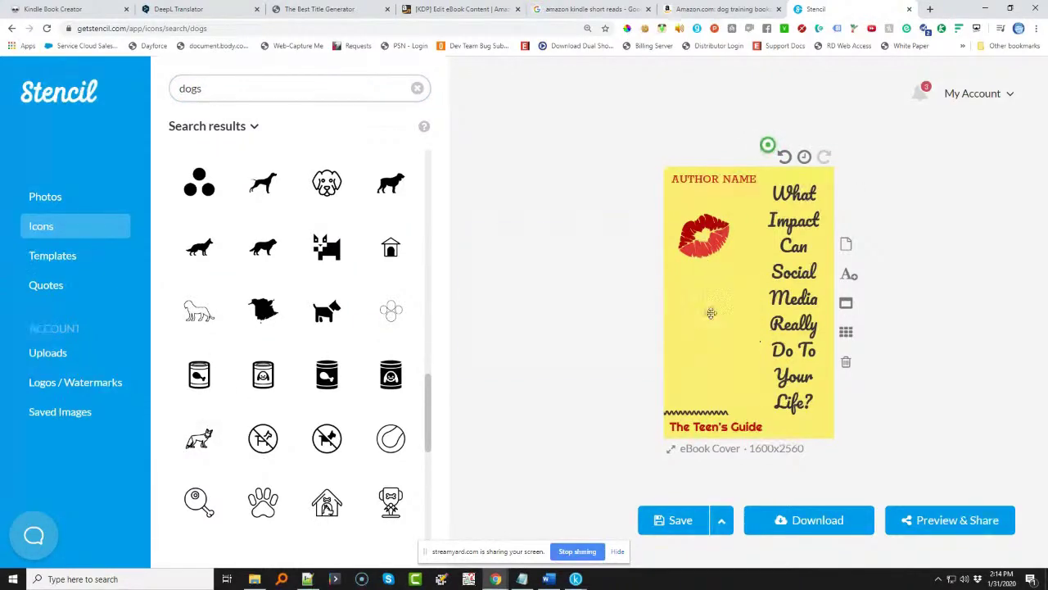
click(713, 242)
key(Delete)
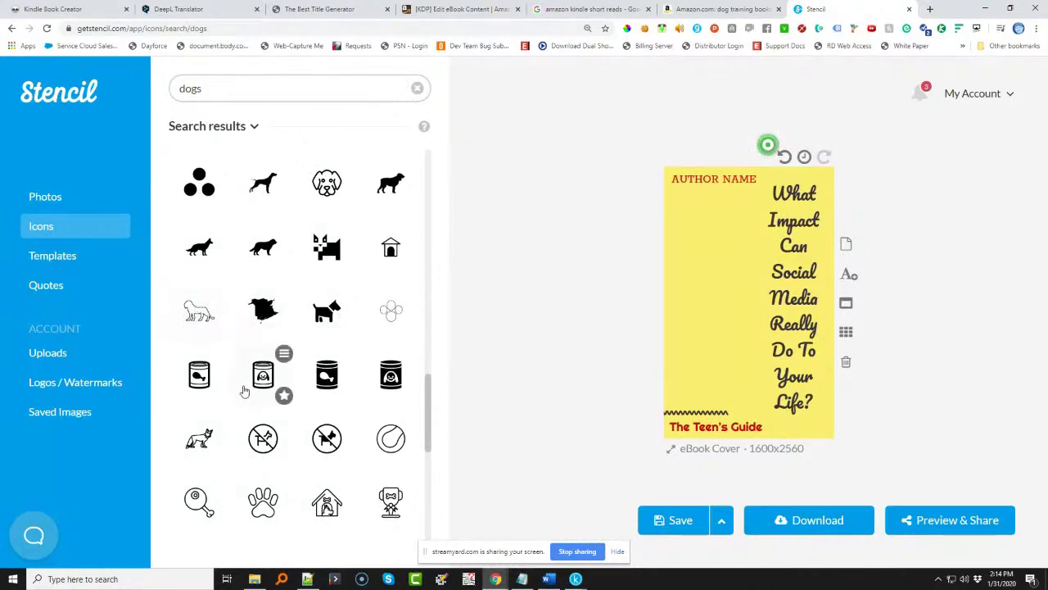
- Add a bulldog and two more dog icons, sizing and stacking them down the left side
scroll(278, 352, down, 2)
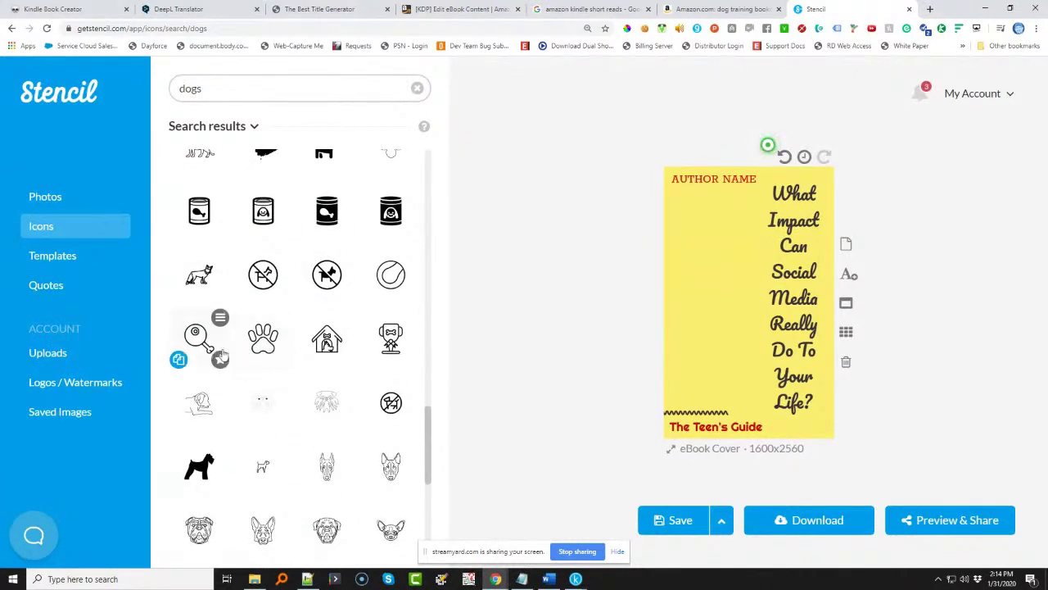
scroll(217, 354, down, 3)
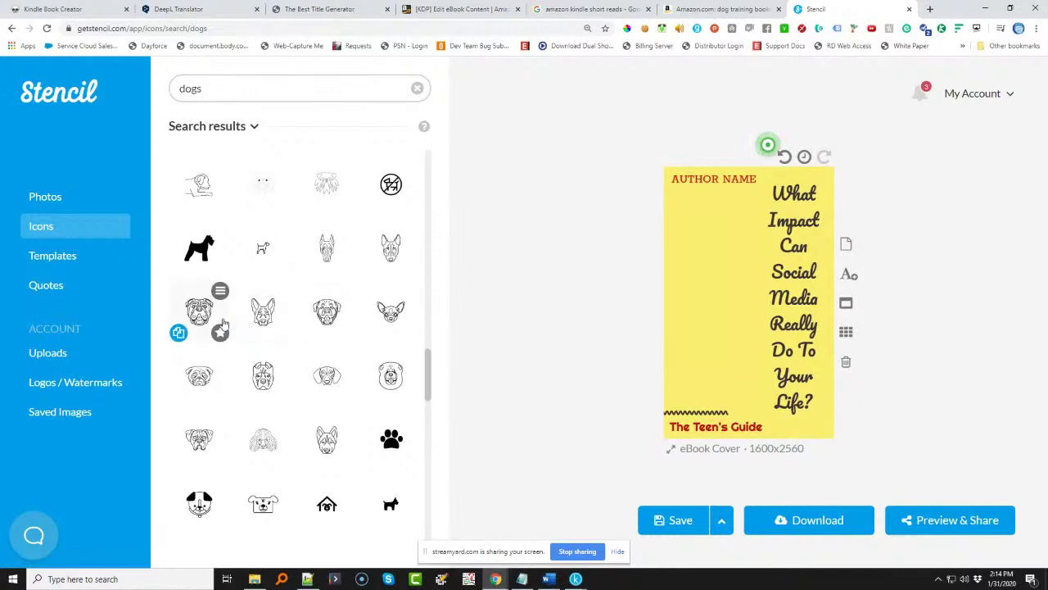
click(202, 321)
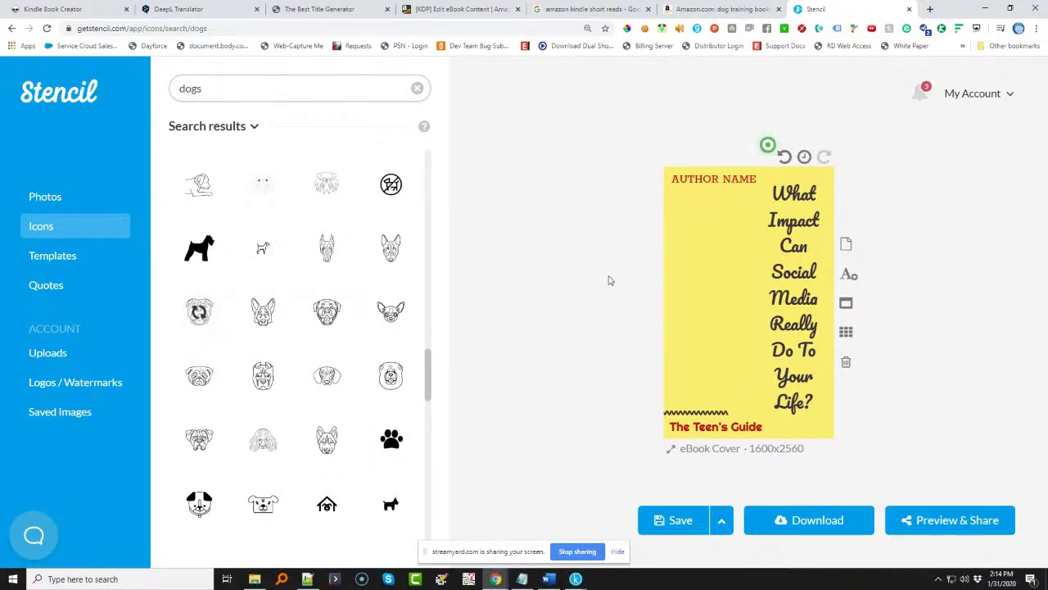
drag(737, 290, 694, 242)
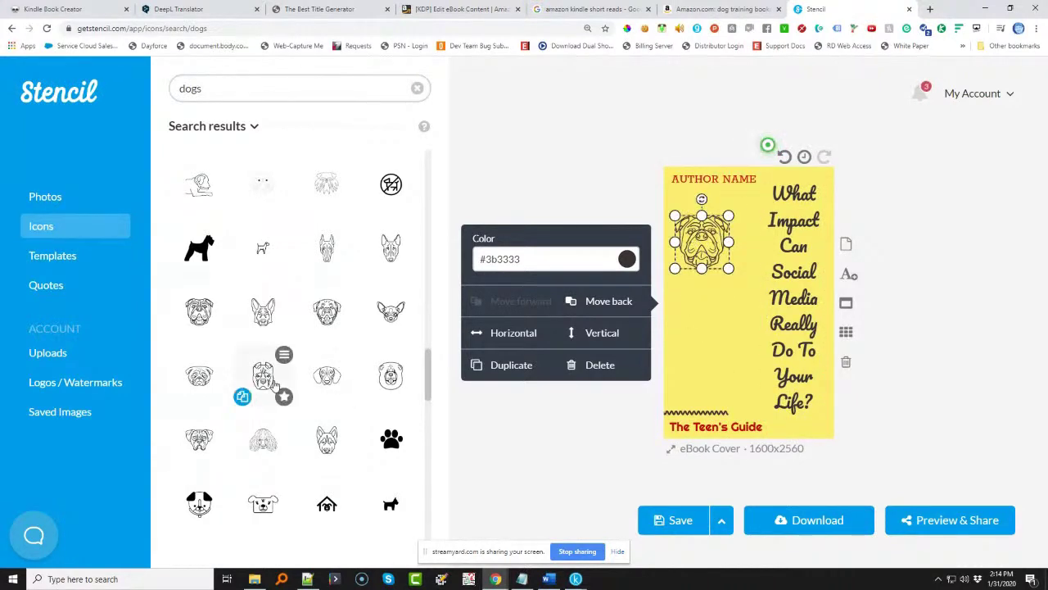
click(265, 377)
drag(717, 327, 727, 301)
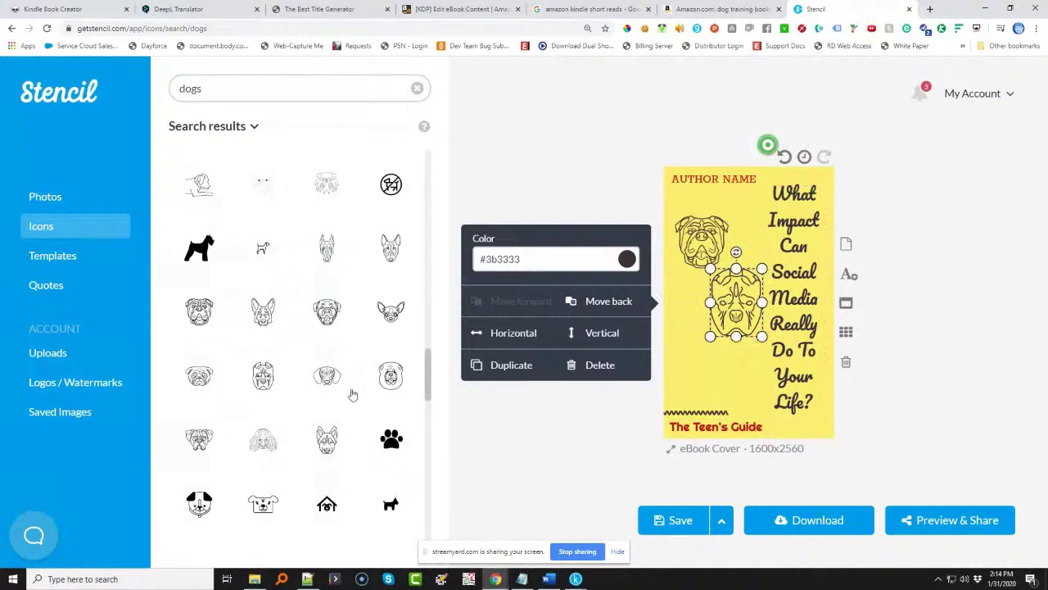
mouse_move(212, 434)
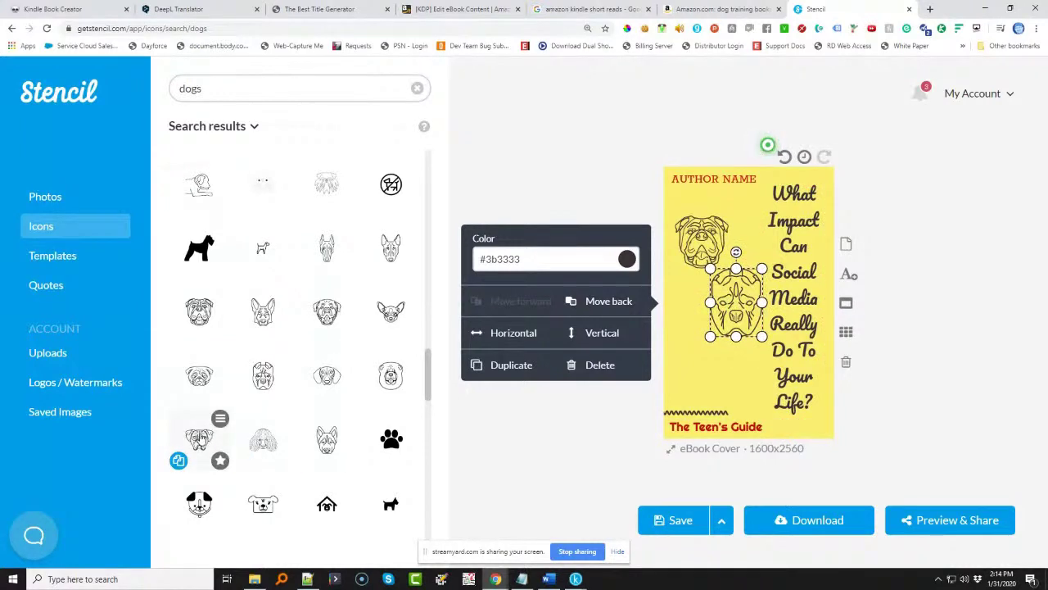
click(200, 439)
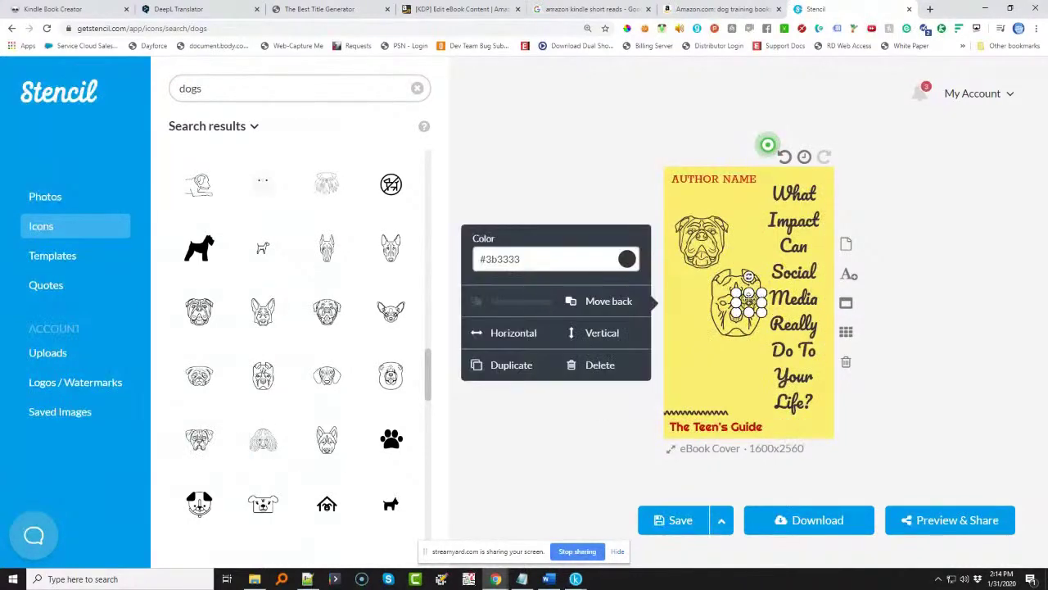
drag(745, 299, 714, 364)
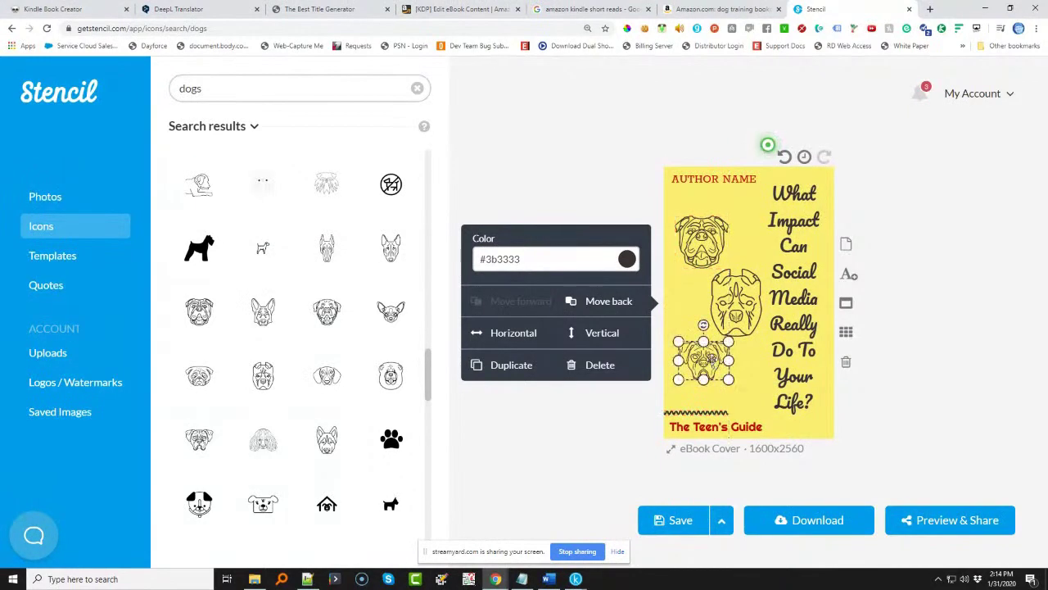
- Overwrite the AUTHOR NAME placeholder text with the author's pen name
click(736, 177)
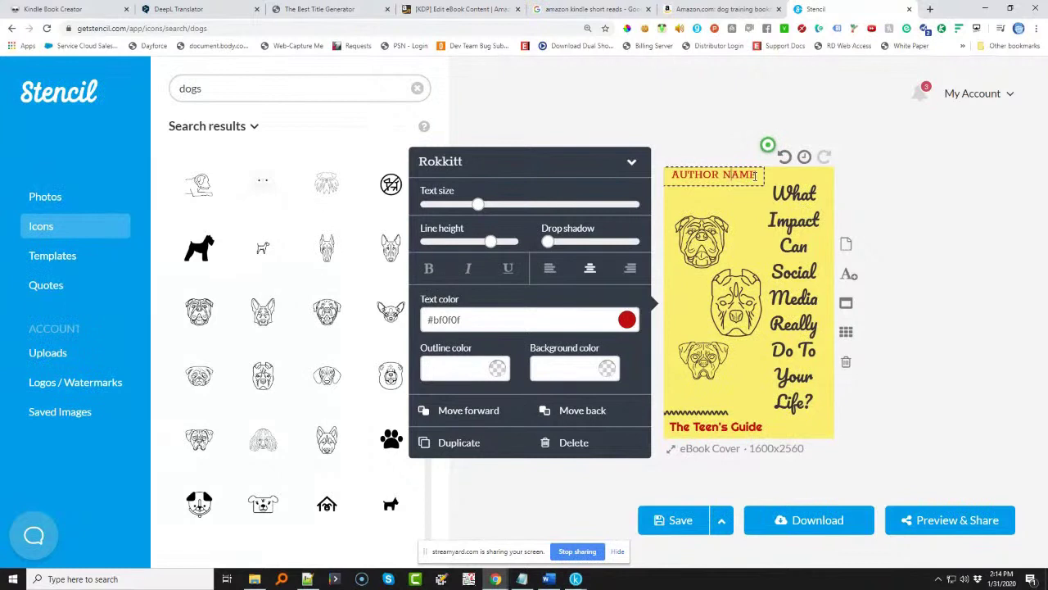
drag(758, 175, 667, 177)
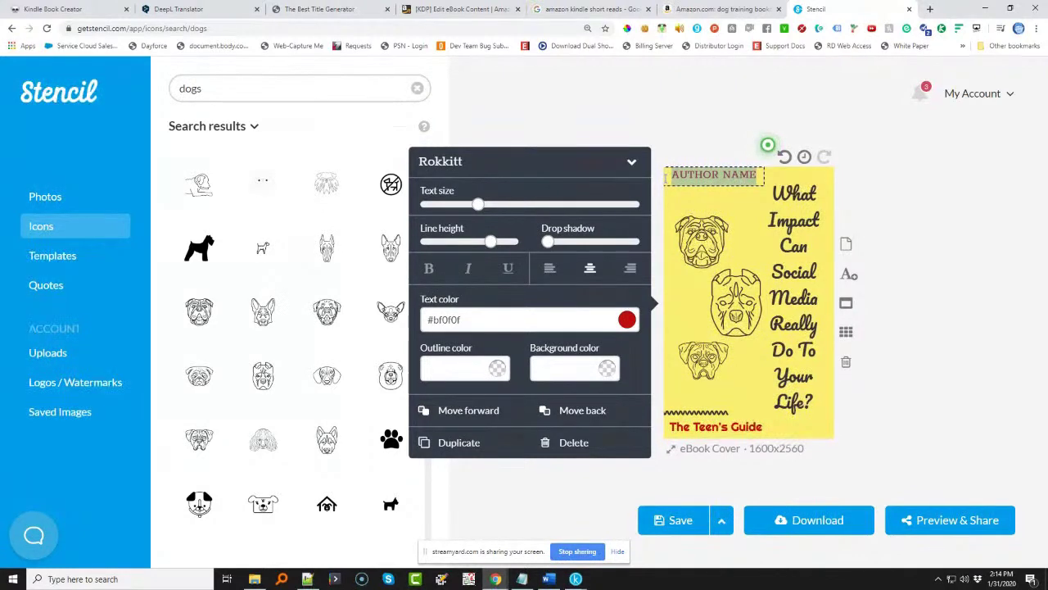
text(A)
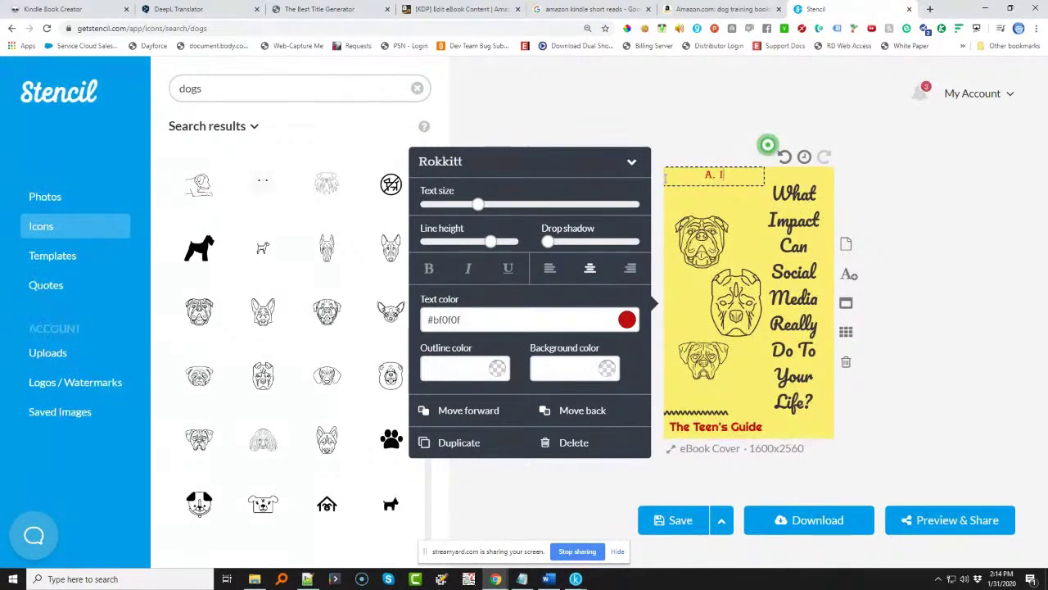
text(. I. WordSmyth)
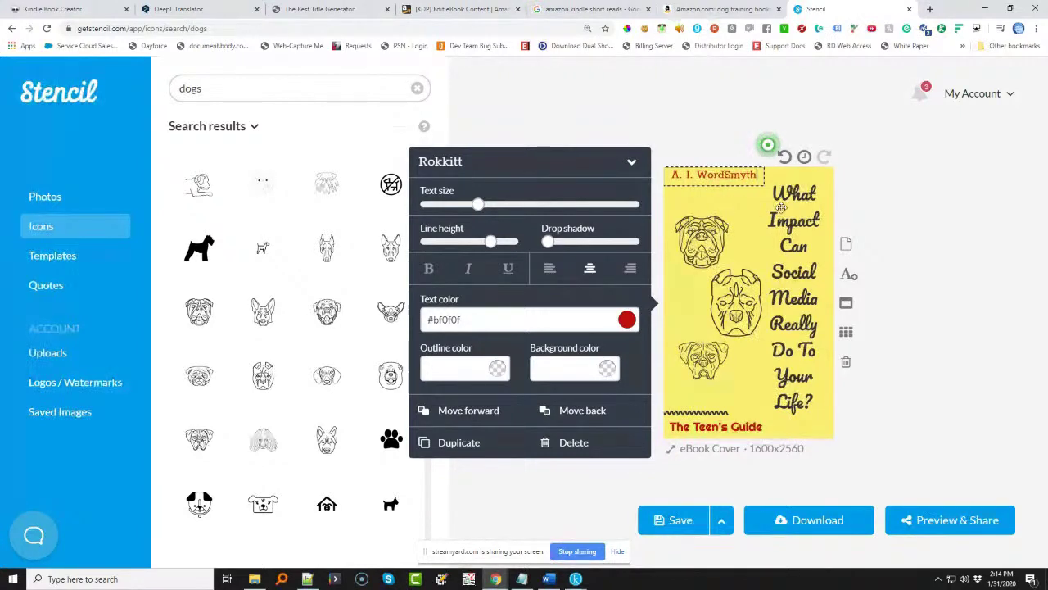
click(793, 215)
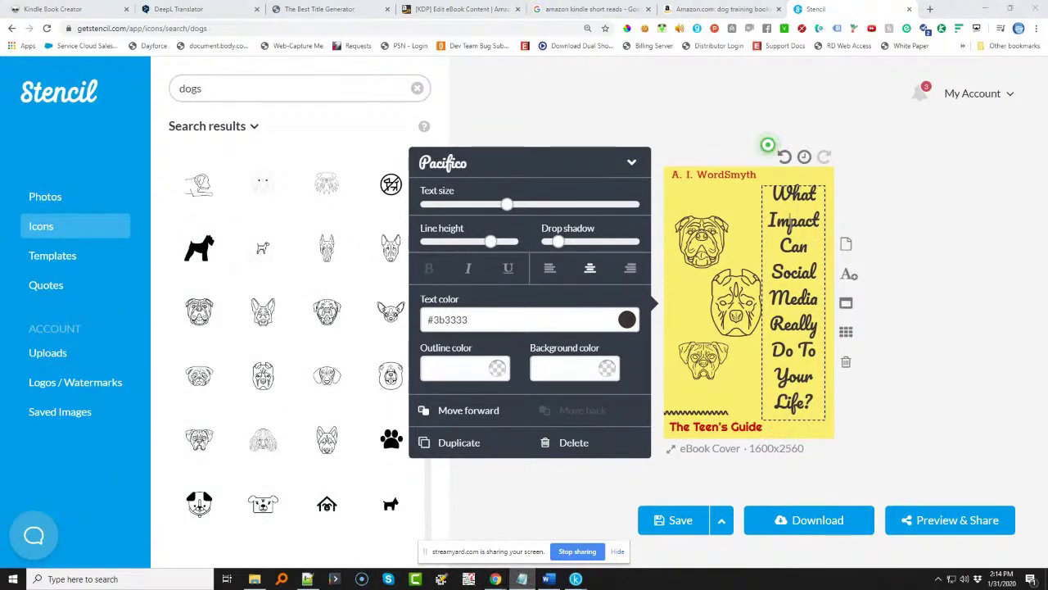
click(560, 581)
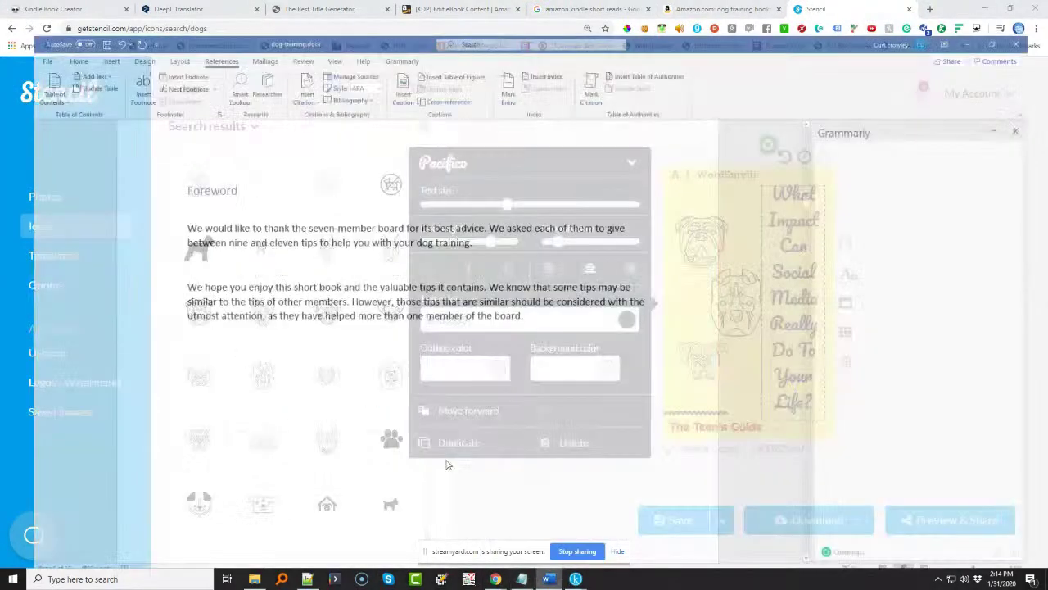
scroll(300, 224, up, 3)
scroll(300, 223, up, 15)
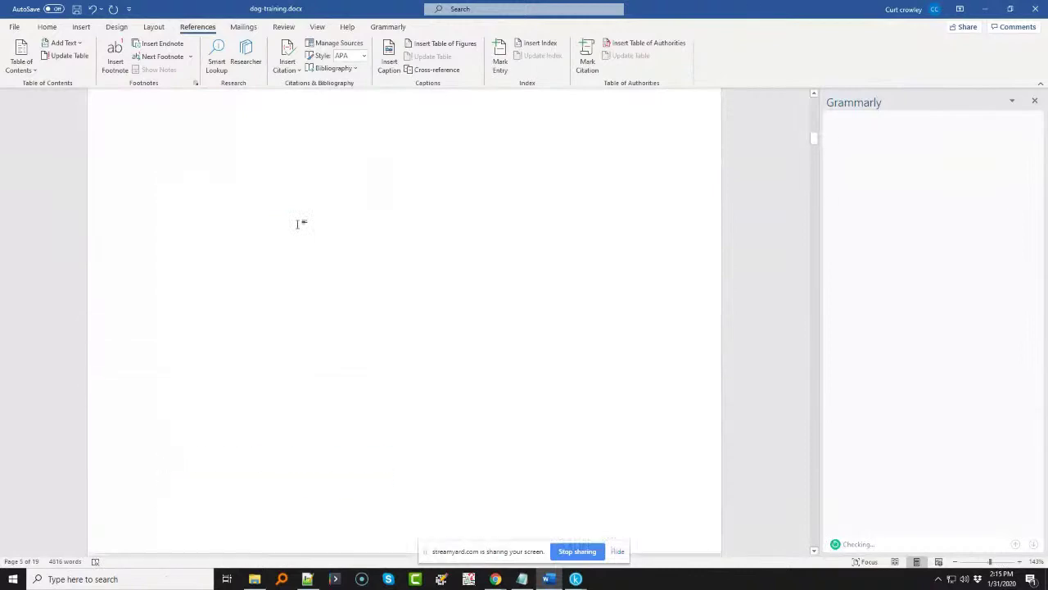
scroll(298, 224, up, 6)
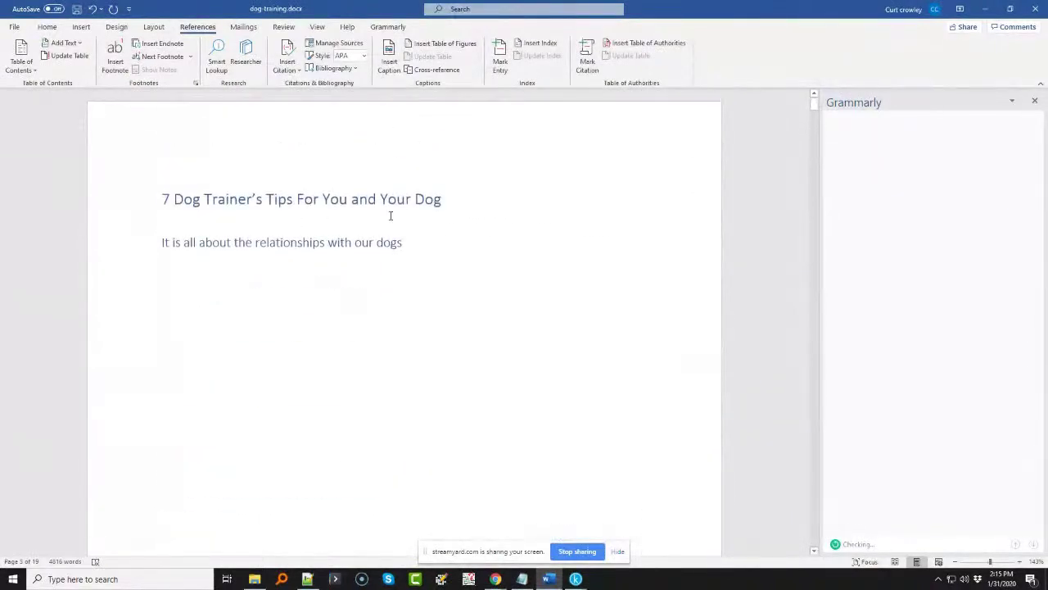
drag(444, 199, 154, 197)
key(ctrl+c)
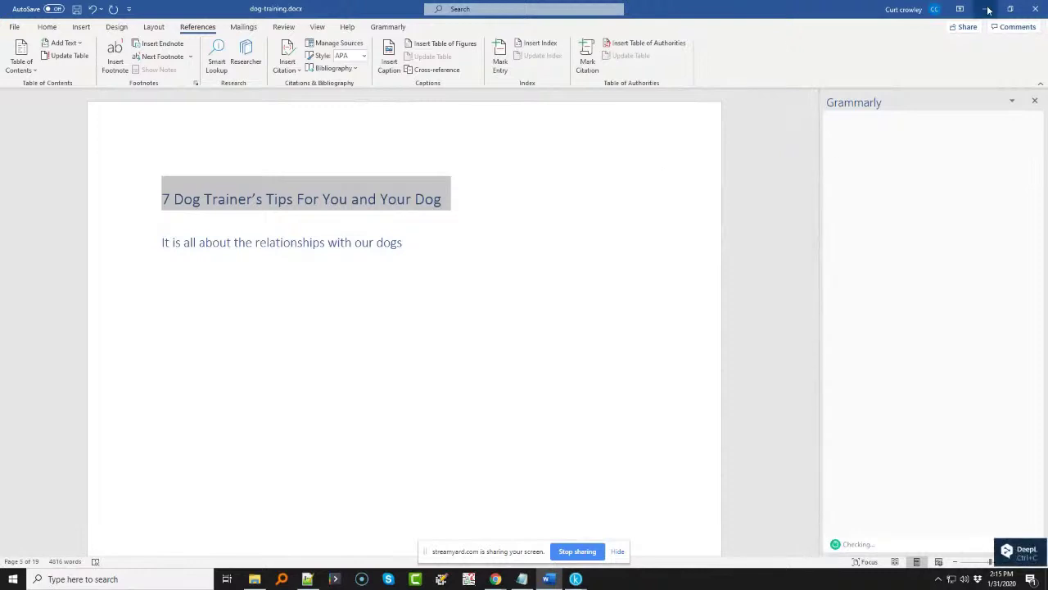
key(alt+Tab)
double_click(791, 218)
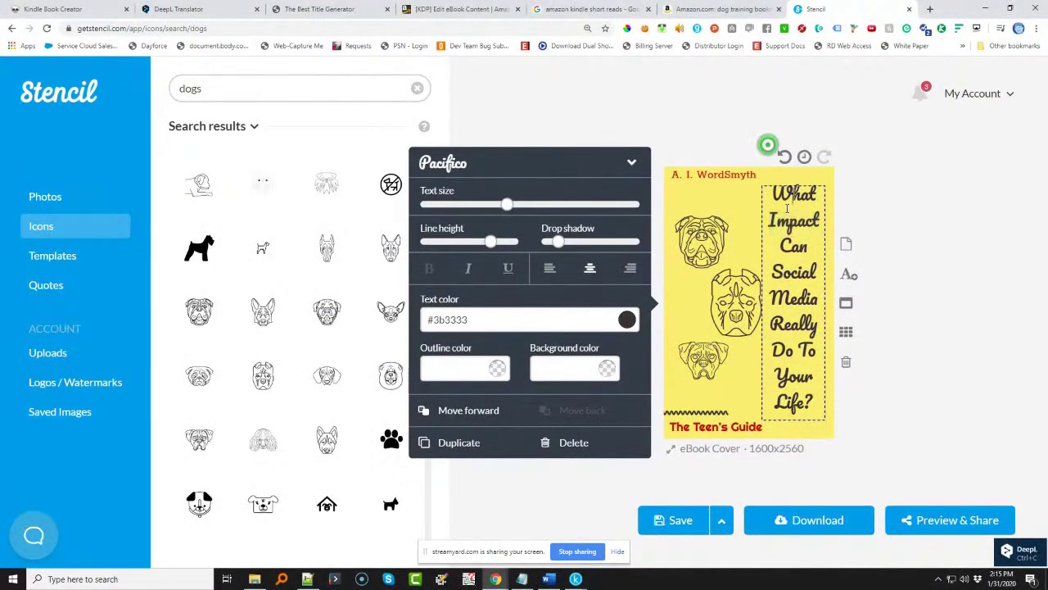
- Paste "7 Dog Trainer's Tips For You and Your Dog" as the title, enlarge it, and narrow its box
triple_click(788, 205)
key(ctrl+v)
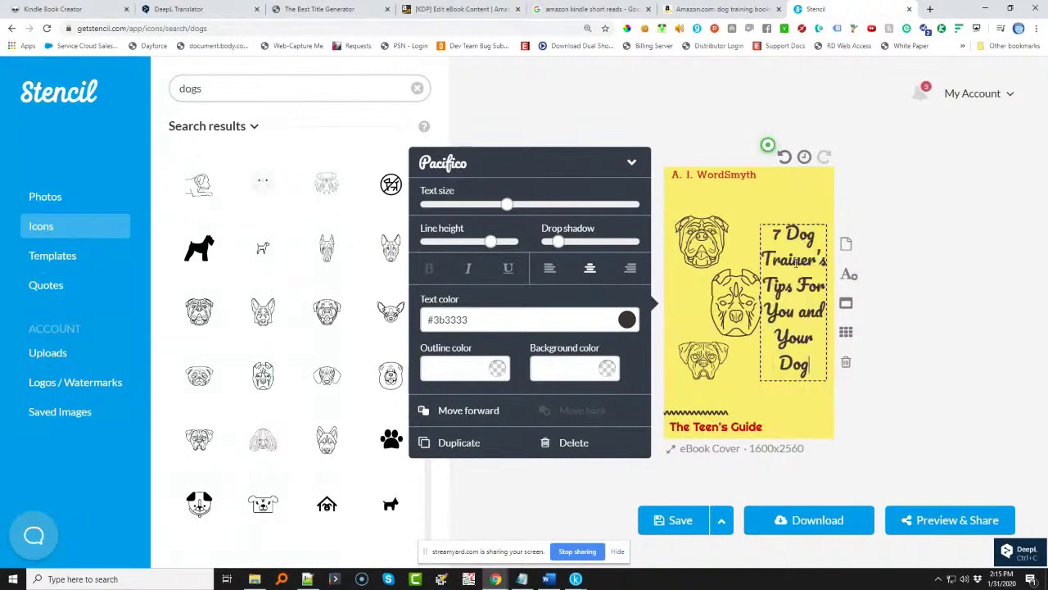
mouse_move(509, 210)
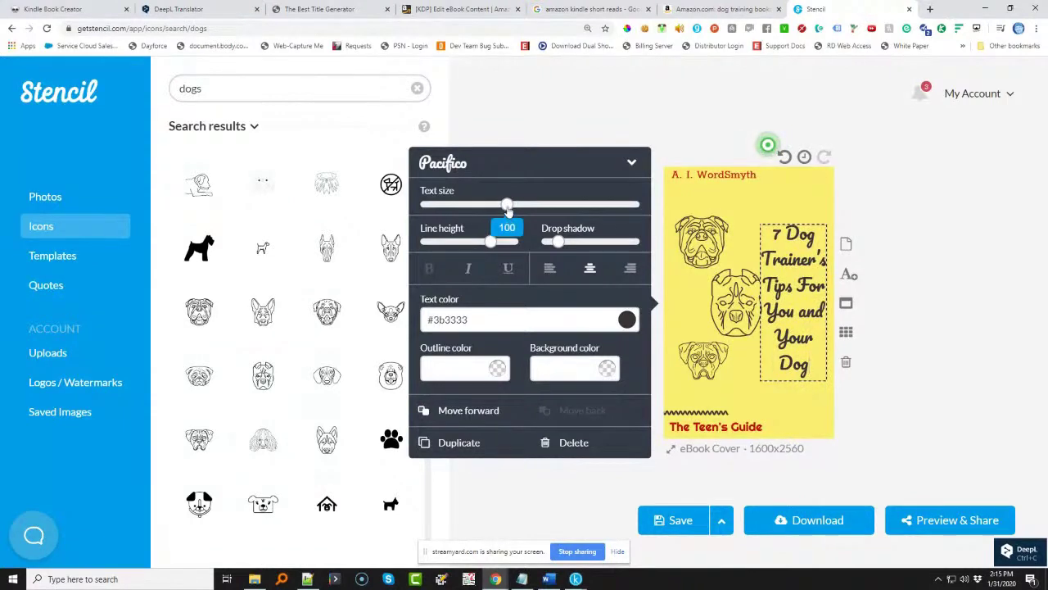
drag(508, 210, 522, 211)
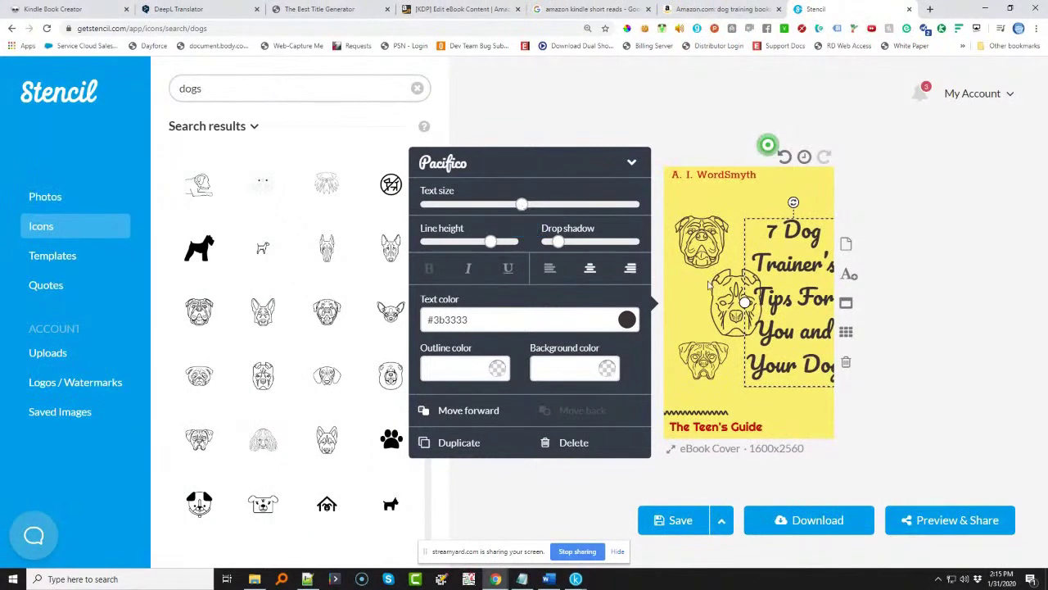
mouse_move(521, 208)
drag(516, 210, 513, 210)
drag(745, 302, 785, 293)
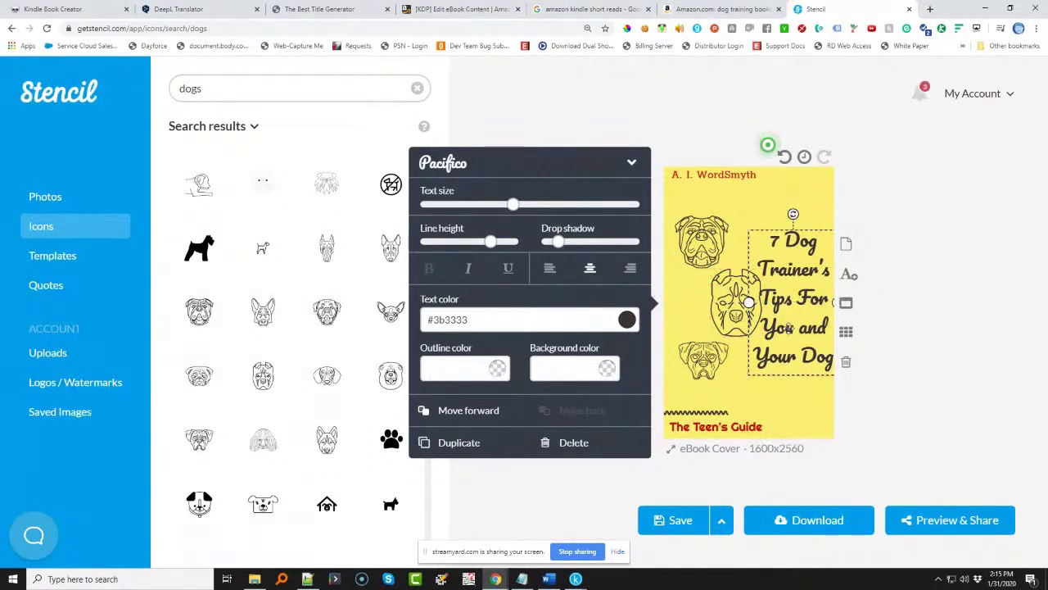
- Align the middle dog icon and move the bottom one to the lower right
click(715, 296)
drag(715, 298, 706, 301)
drag(703, 358, 792, 400)
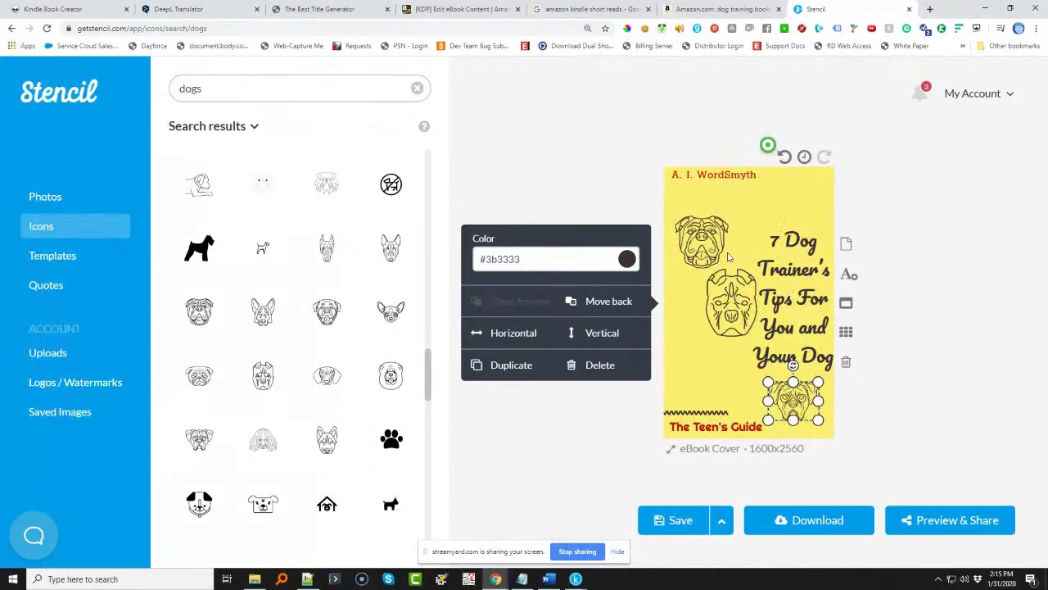
- Shift the top and middle dog icons, and add a new dog icon above the zigzag line
drag(711, 247, 740, 233)
click(714, 299)
drag(714, 300, 693, 287)
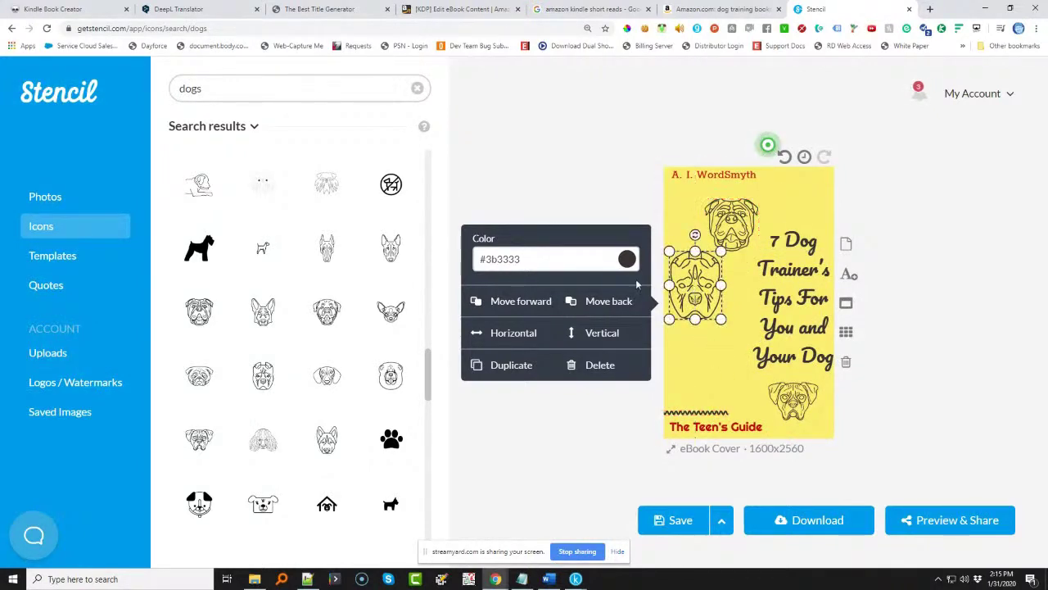
mouse_move(277, 319)
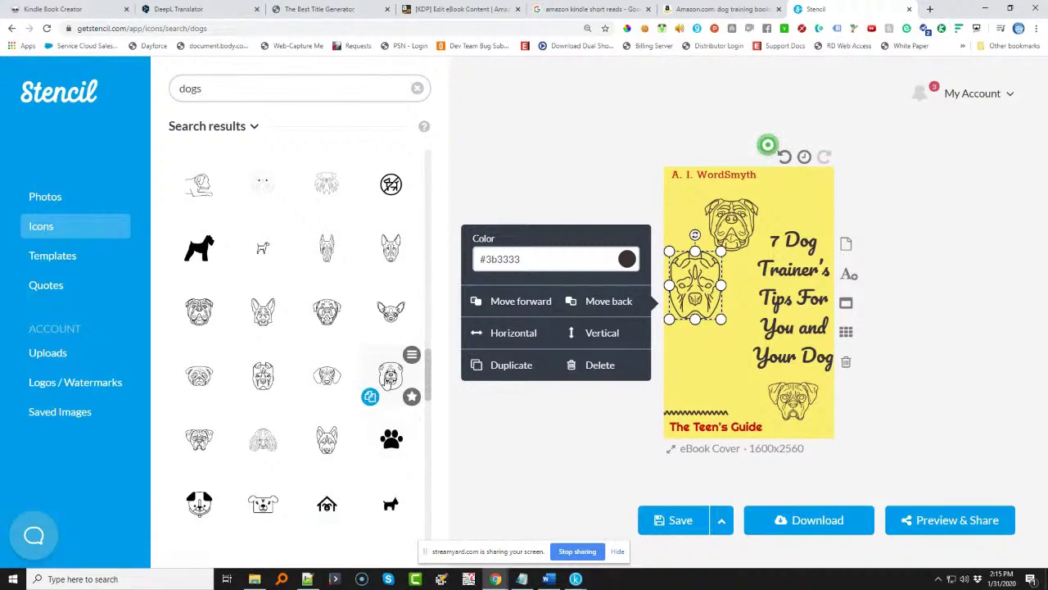
click(390, 375)
drag(752, 306, 715, 367)
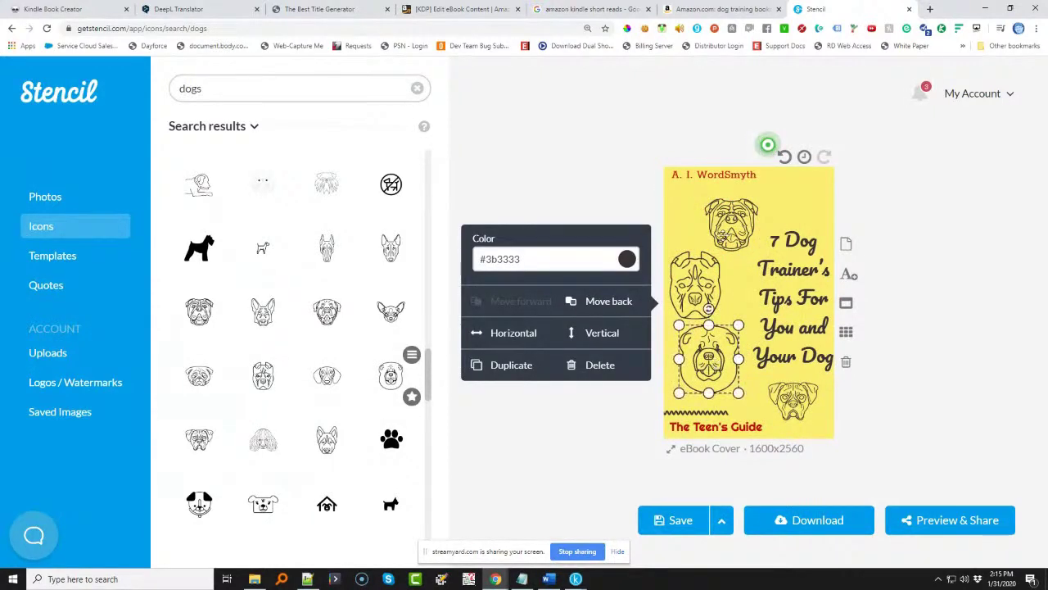
- Align the upper dog icons under the author name and select the subtitle 'The Teen's Guide'
click(706, 270)
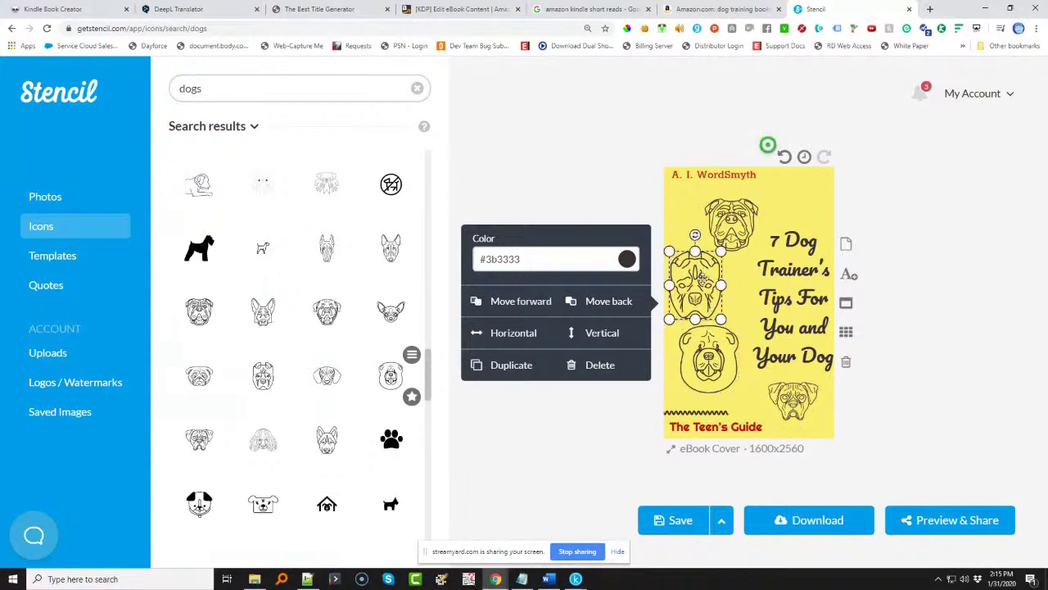
drag(706, 271, 709, 278)
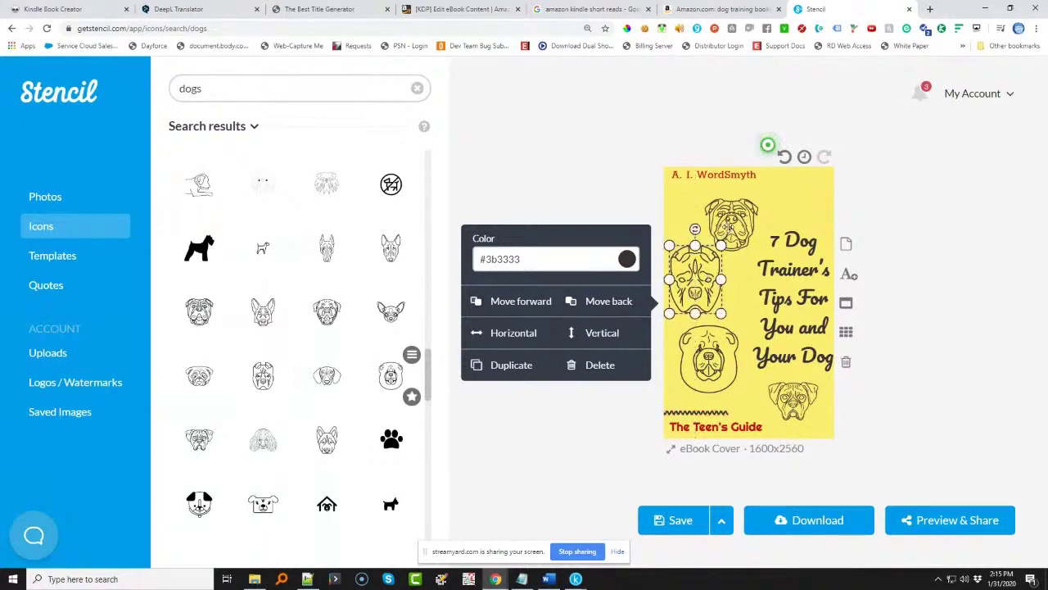
click(732, 219)
drag(732, 219, 737, 214)
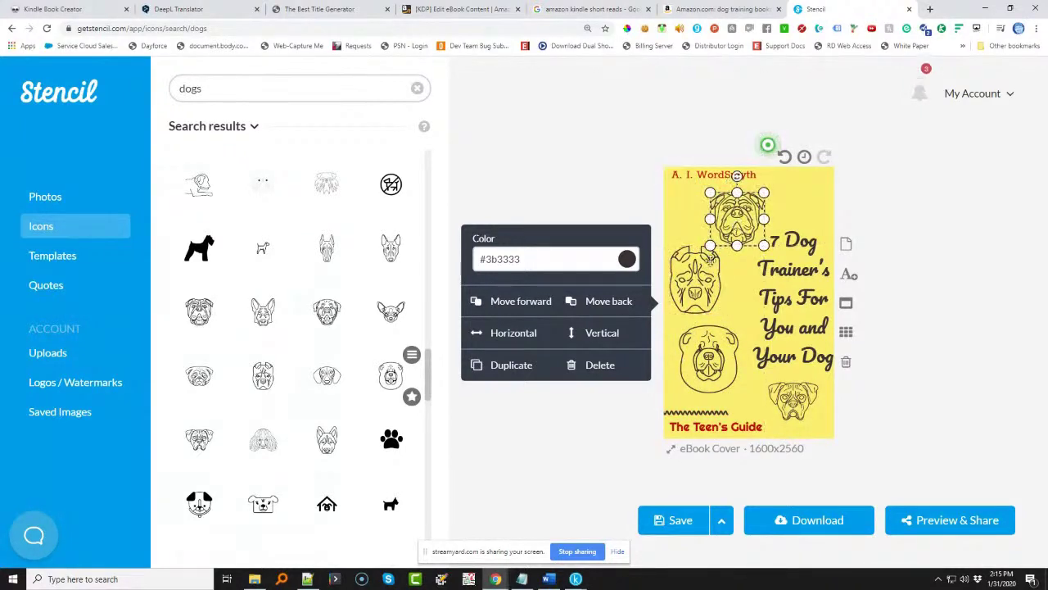
click(702, 426)
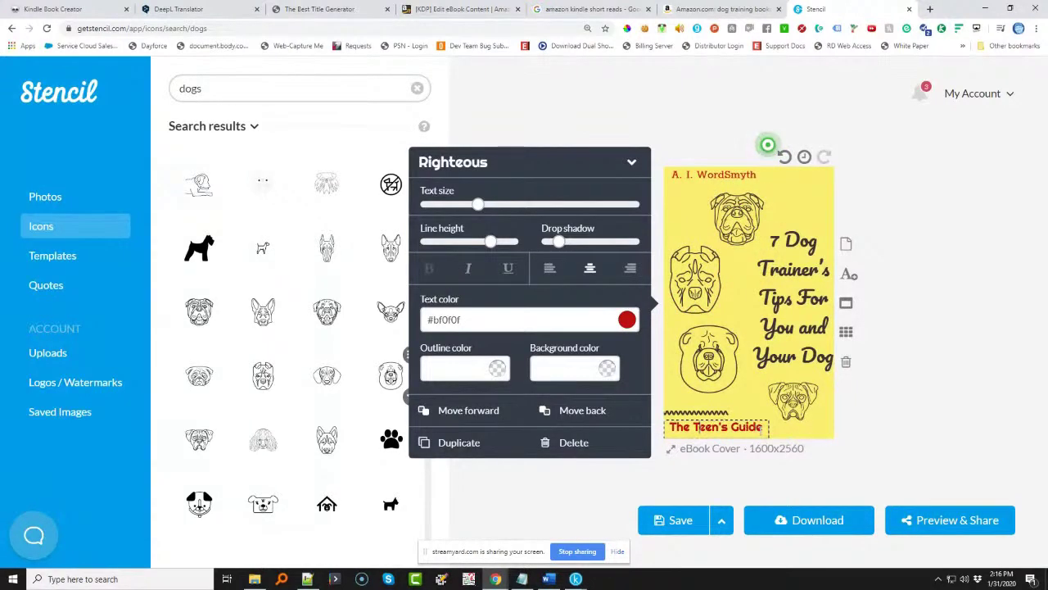
drag(761, 427, 668, 427)
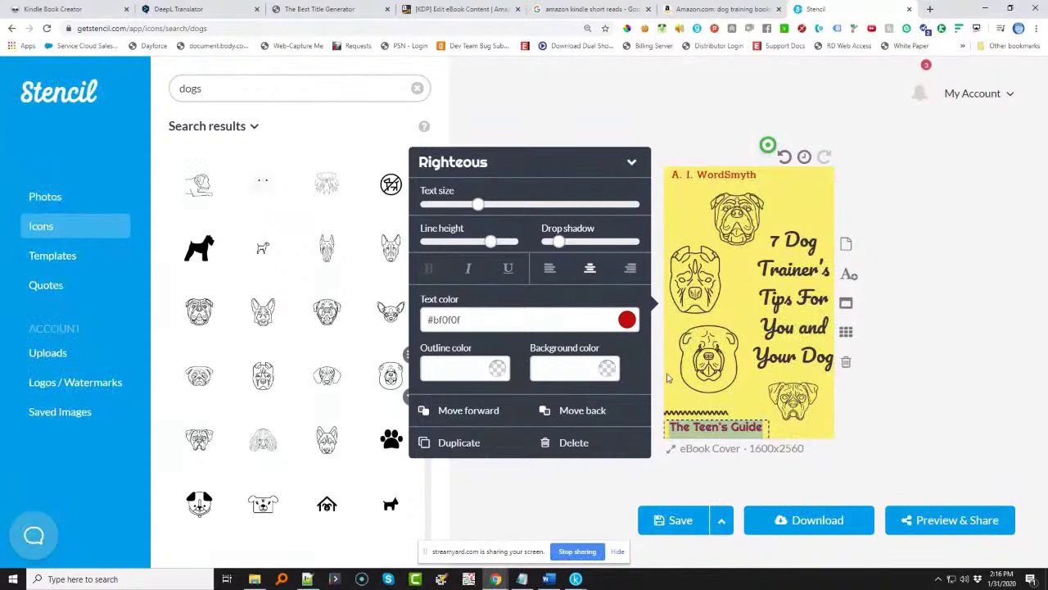
- In Word, undo the second line back to "It's all about the relationships with our dogs" and select it
mouse_move(553, 581)
click(553, 581)
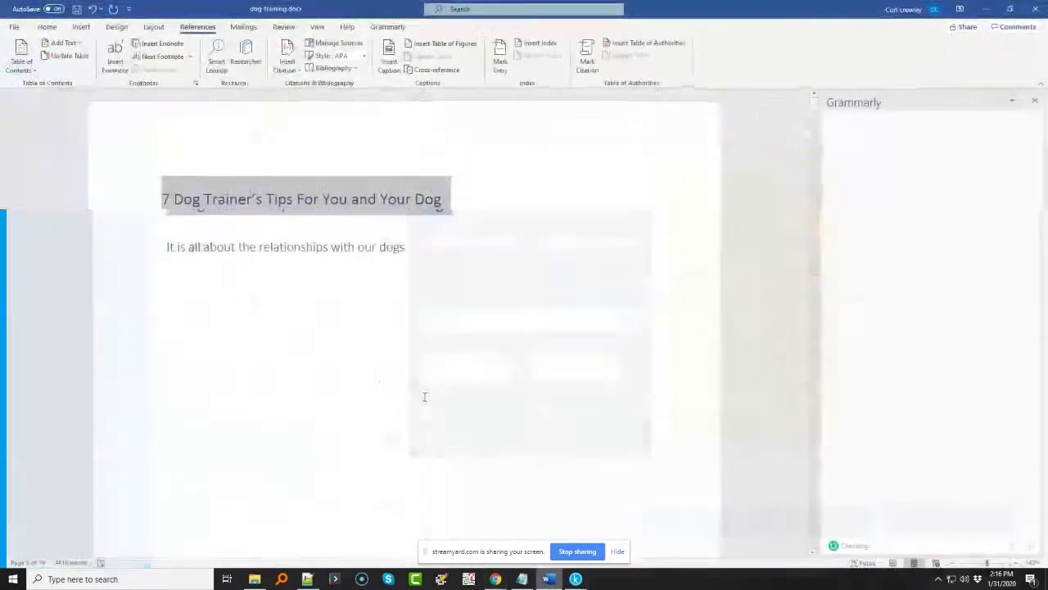
click(163, 242)
key(ctrl+z)
drag(406, 243, 163, 247)
key(ctrl+c)
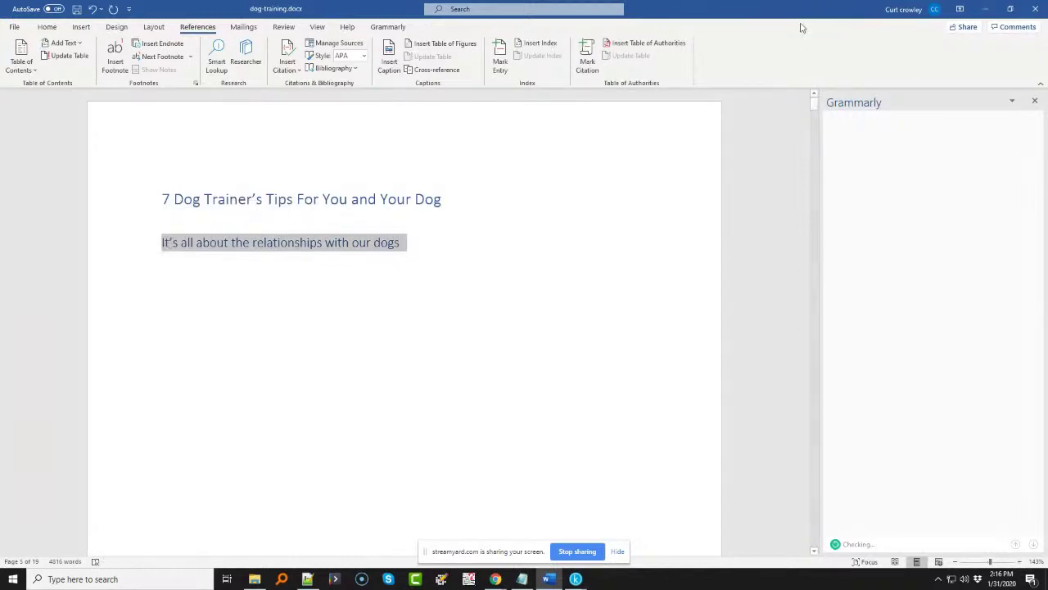
click(985, 8)
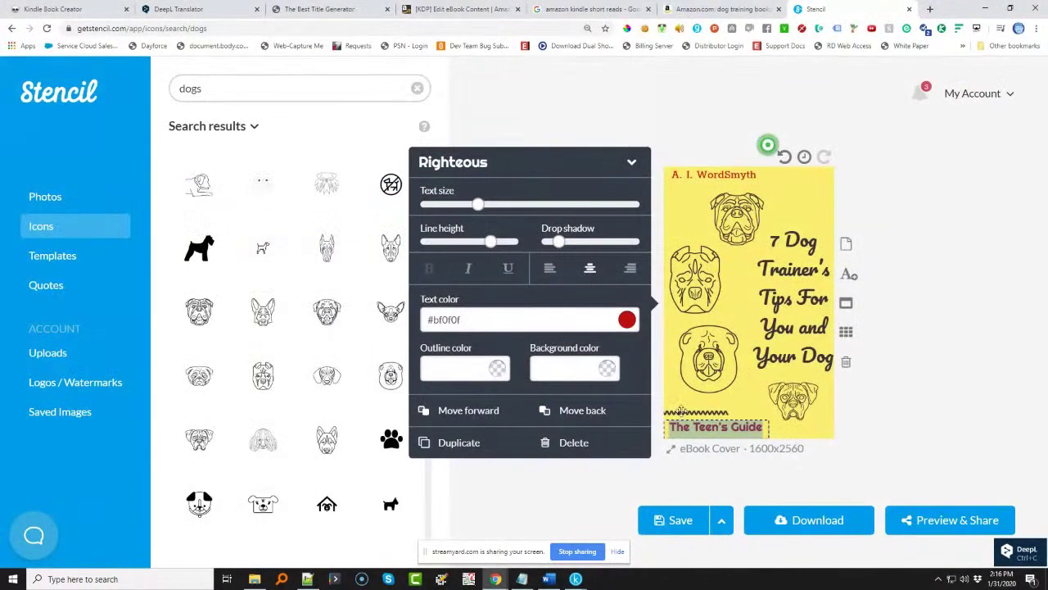
- Paste the relationships line over the subtitle, widen its box, and left-align it
click(706, 433)
key(ctrl+v)
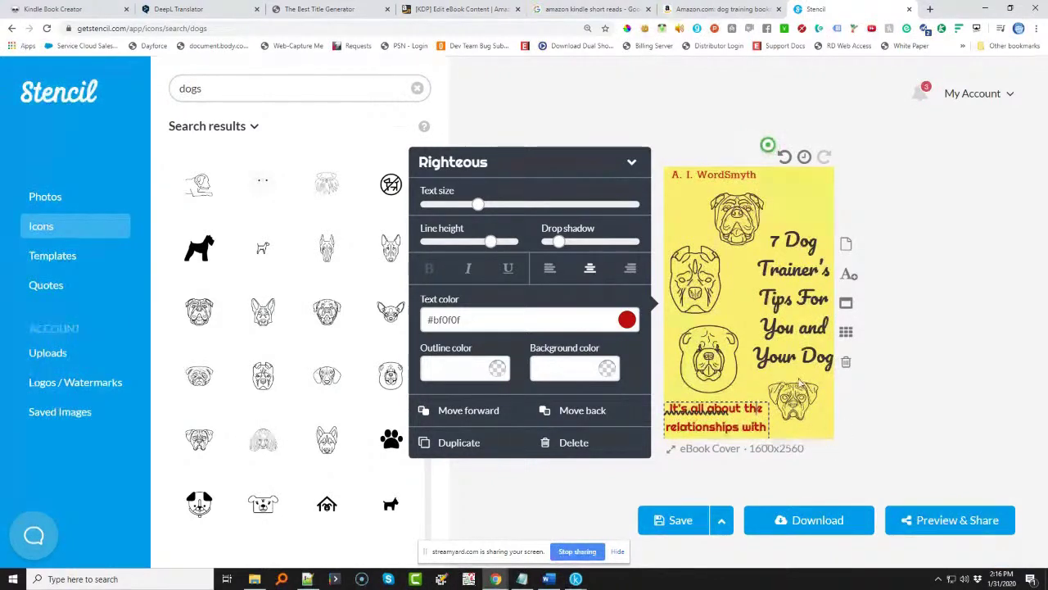
click(747, 394)
click(758, 424)
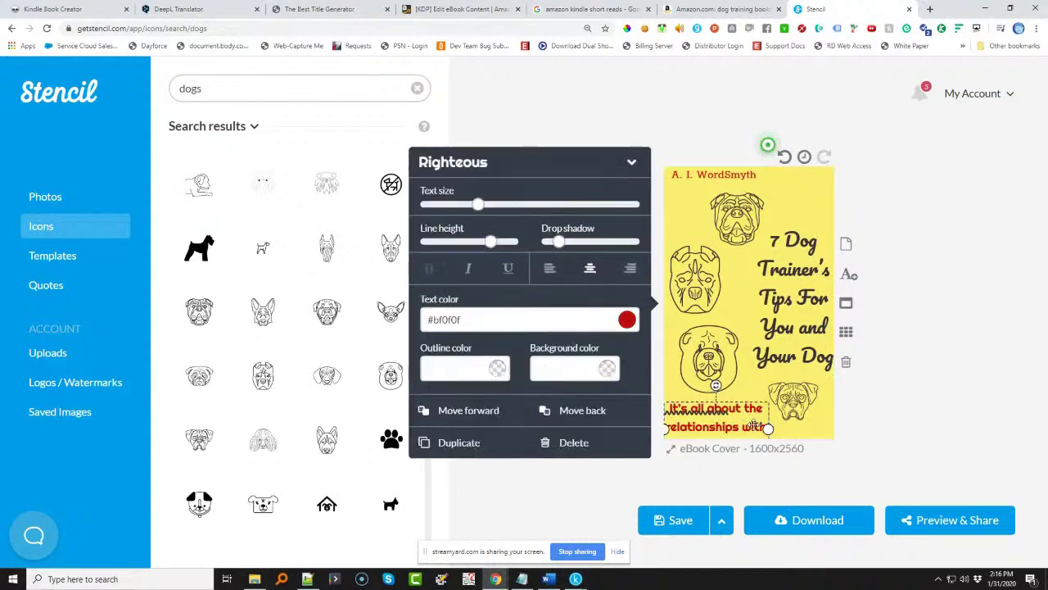
drag(767, 428, 826, 429)
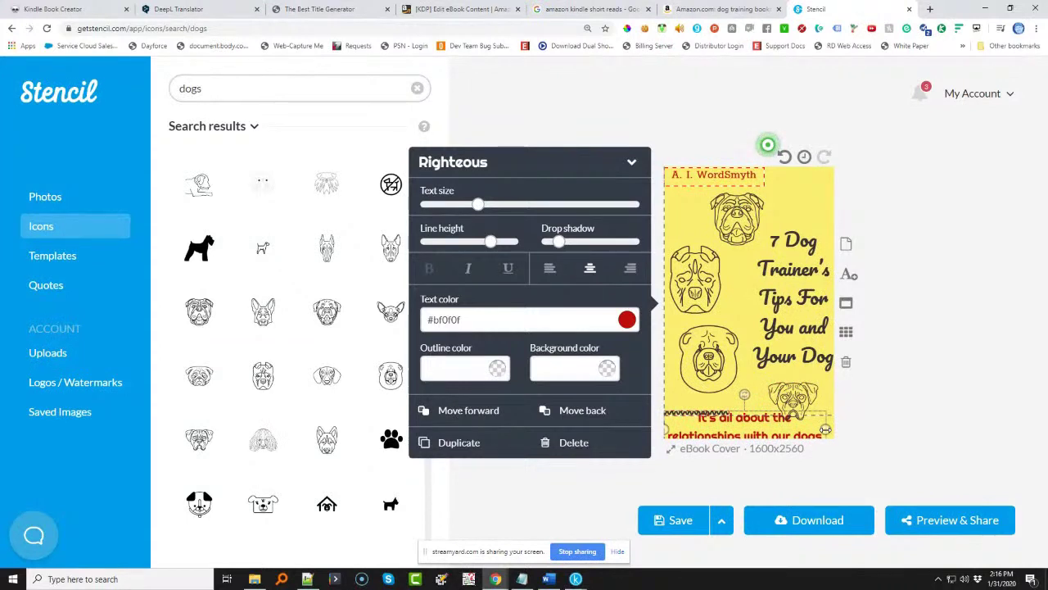
click(549, 269)
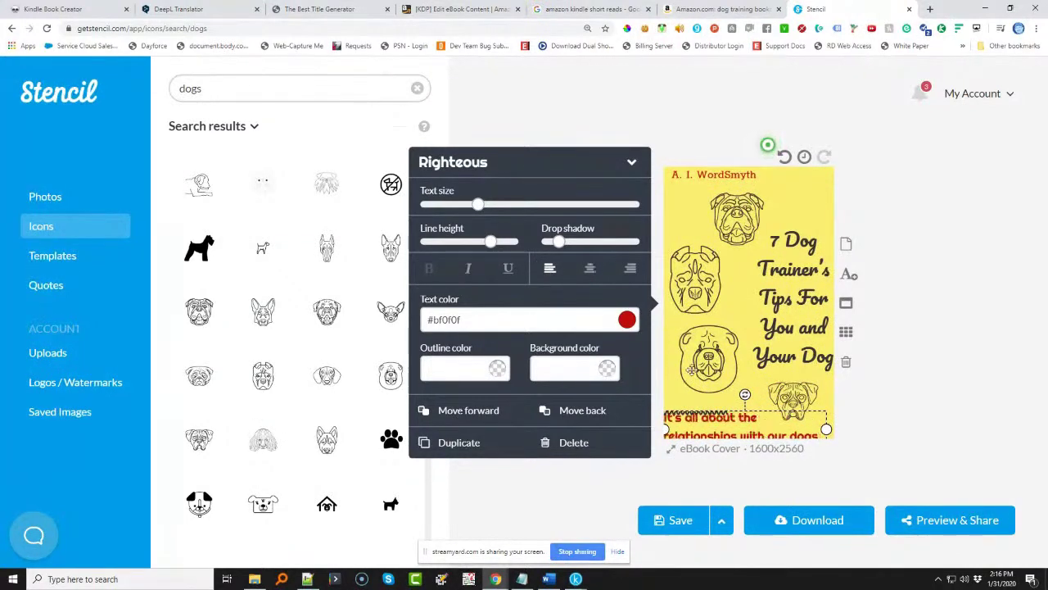
- Move the red subtitle up so both of its lines show fully
double_click(709, 420)
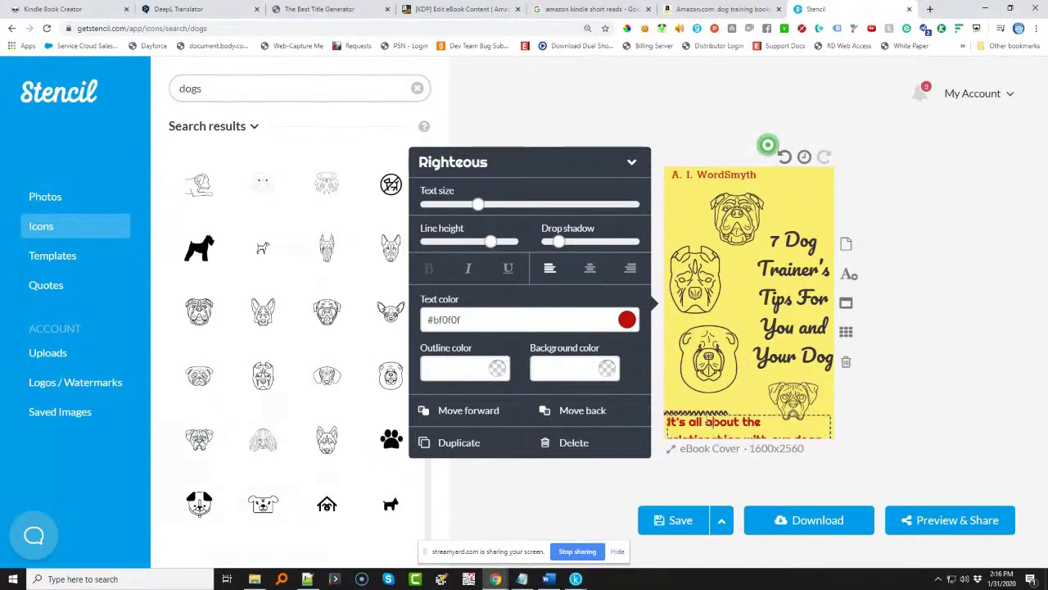
click(703, 412)
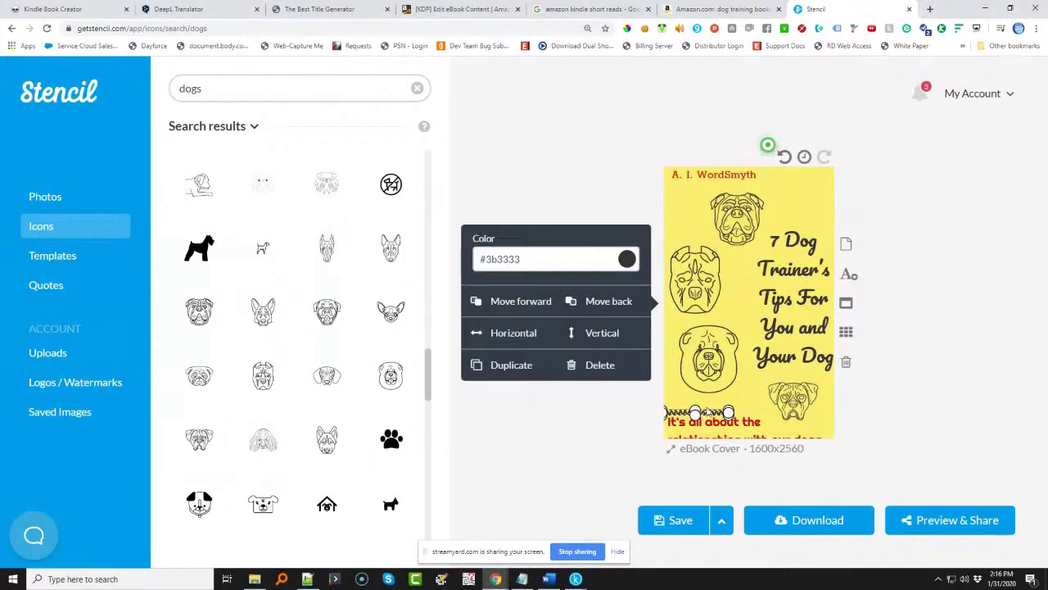
key(Escape)
click(728, 424)
drag(728, 426, 732, 420)
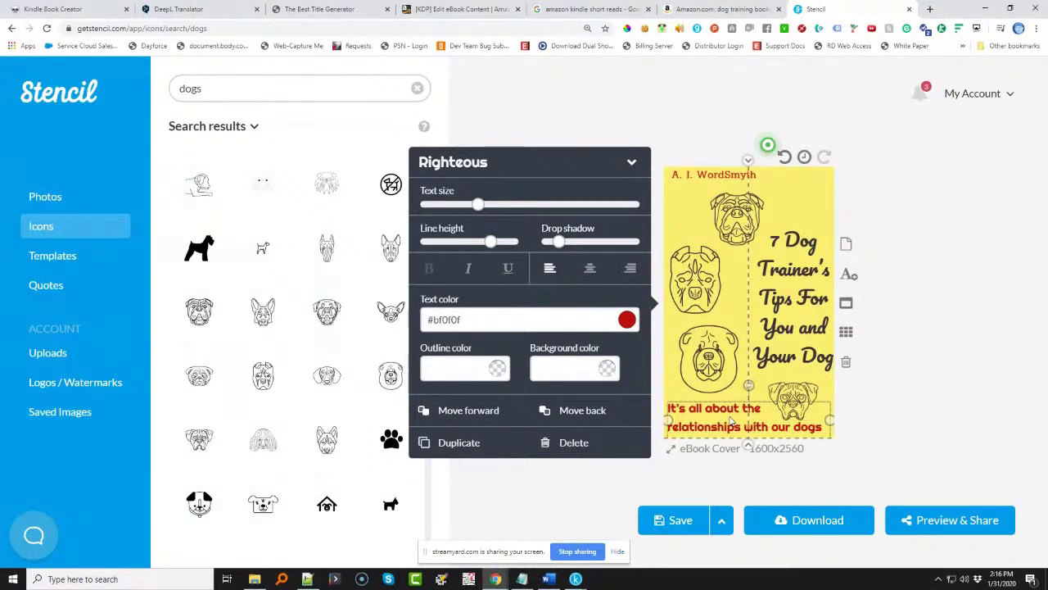
click(873, 409)
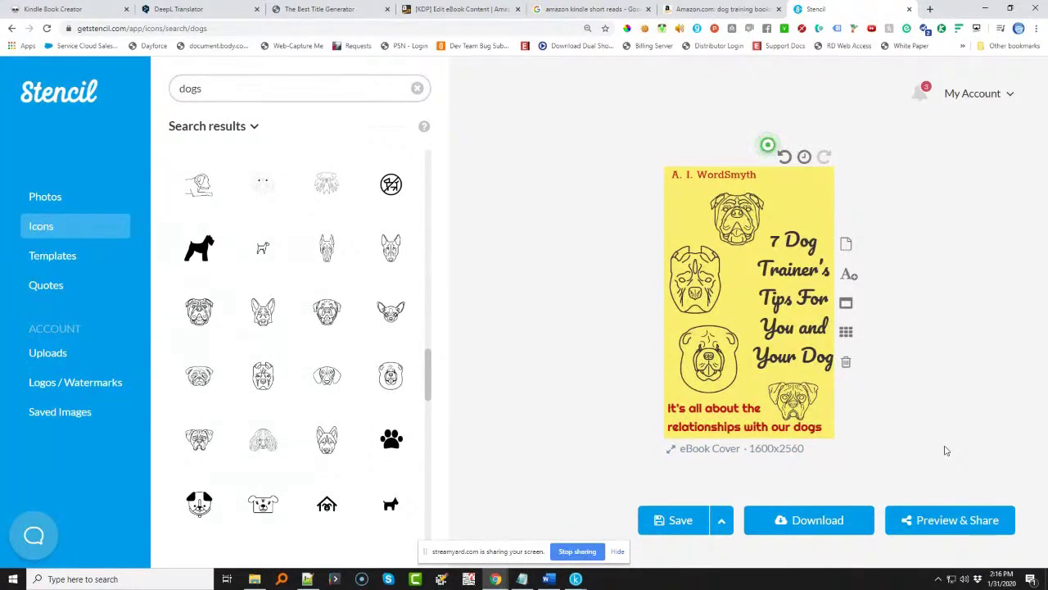
- Download the cover as stencil.ebook-cover.png, PNG 1600 x 2560, with default options
click(817, 519)
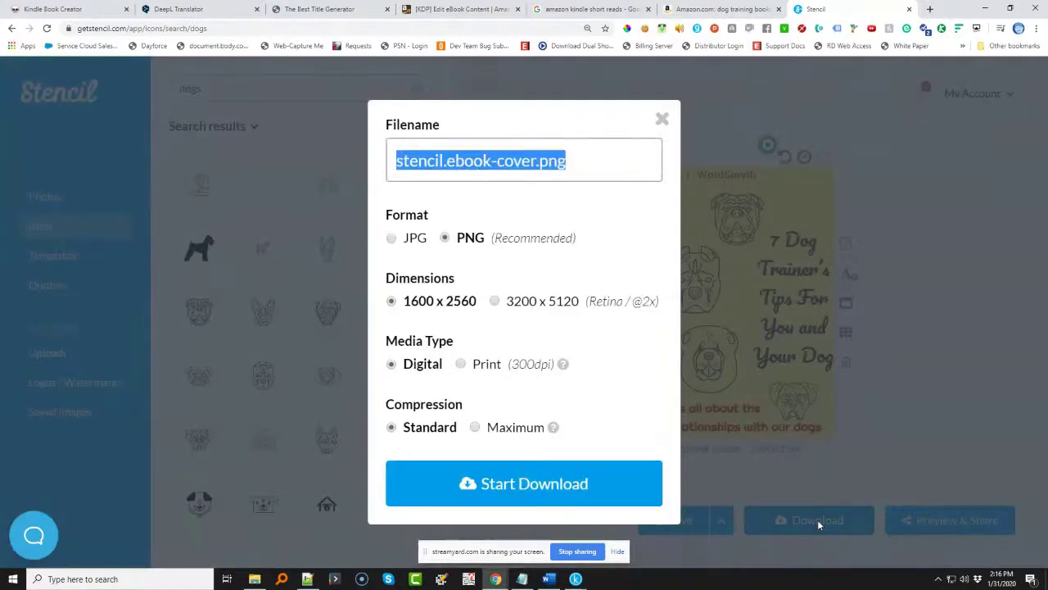
click(503, 498)
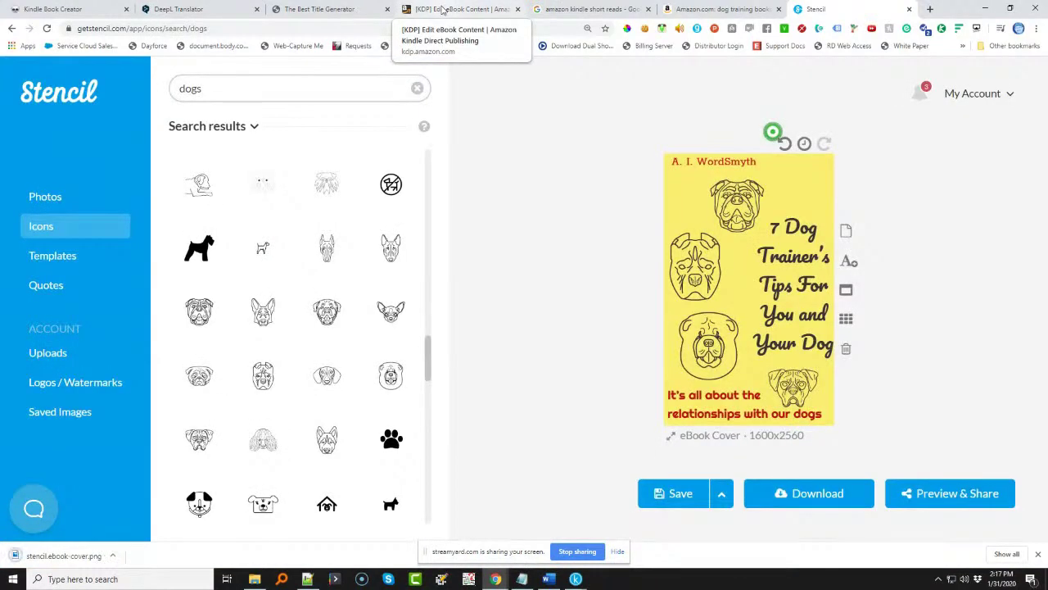
- Look for the cover in Pictures via KDP's upload picker, then locate the downloaded cover file's folder
click(442, 9)
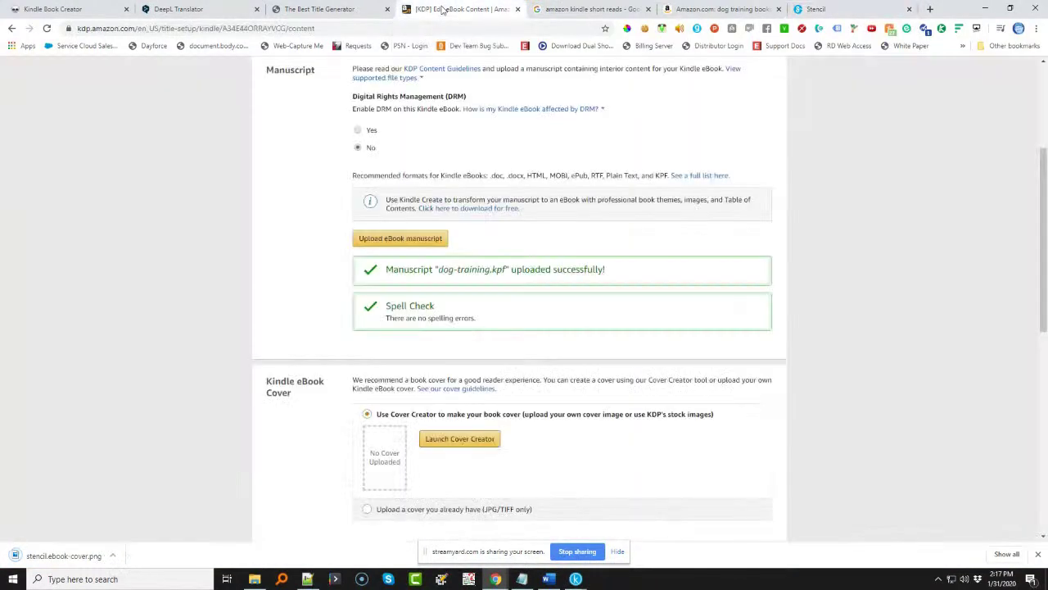
scroll(434, 440, down, 2)
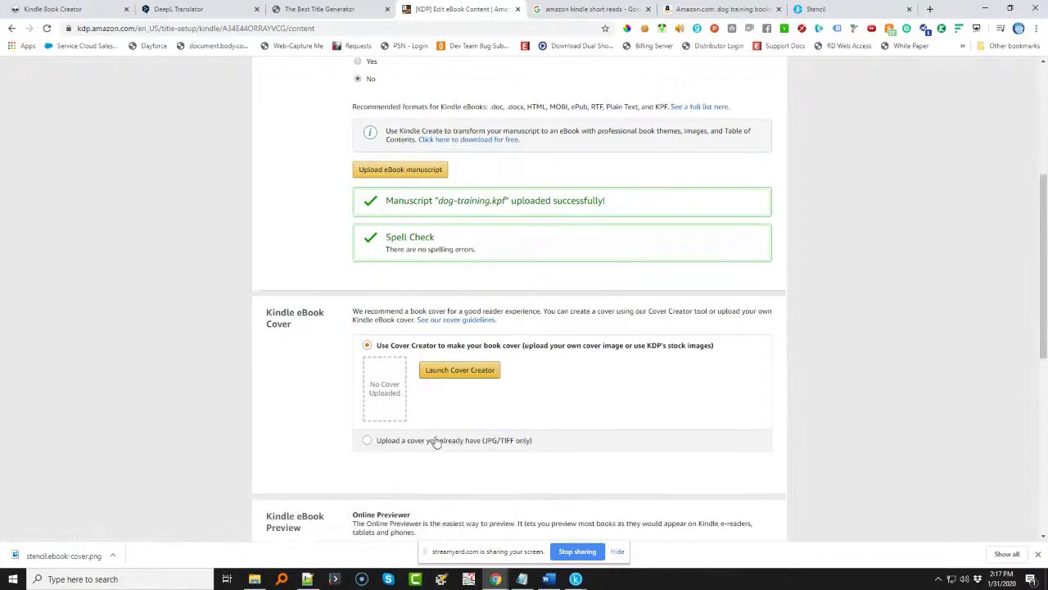
click(429, 399)
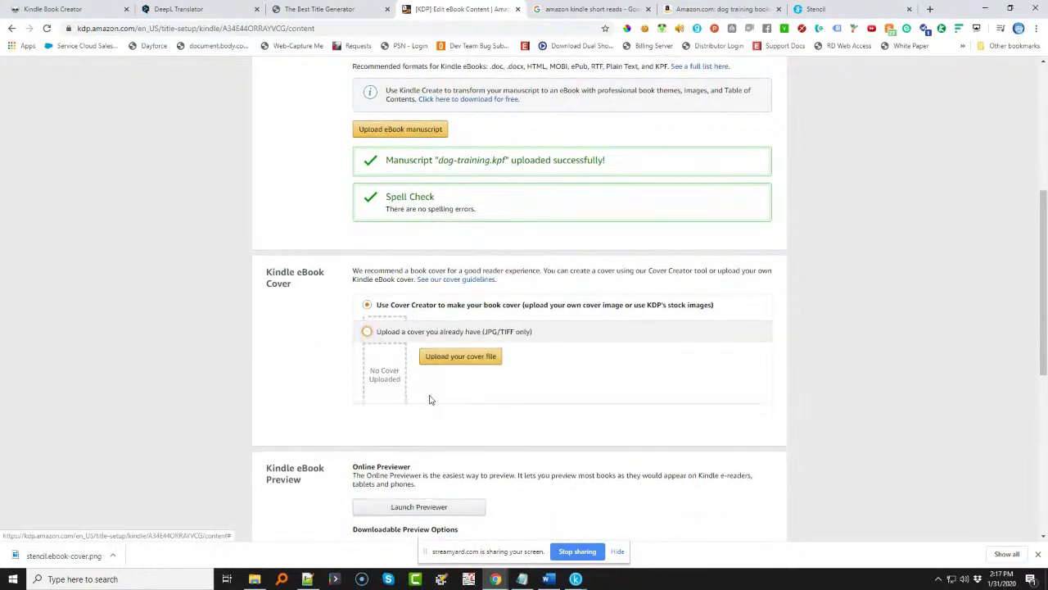
click(459, 352)
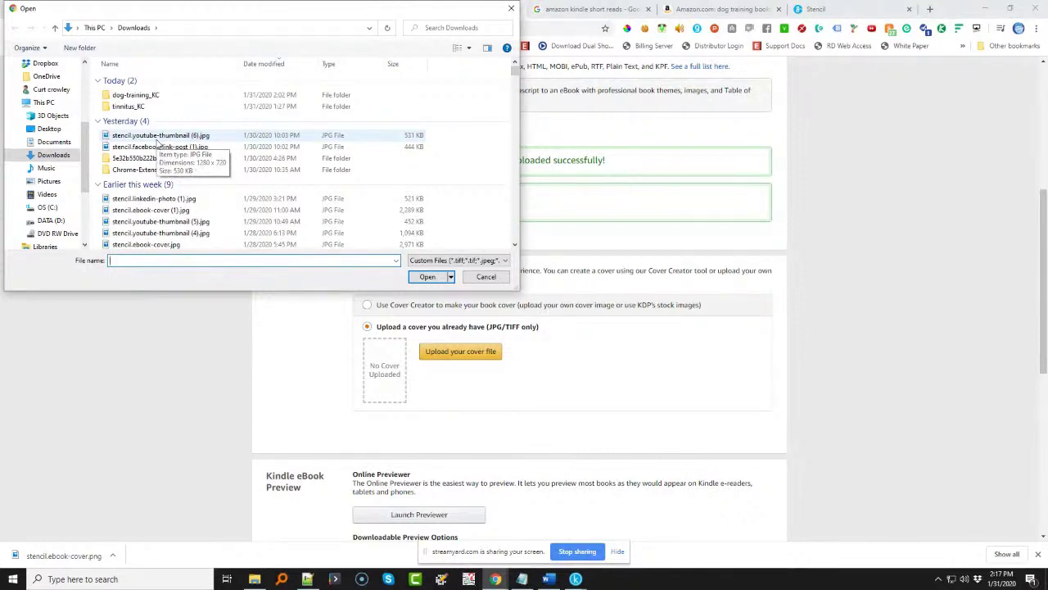
click(48, 182)
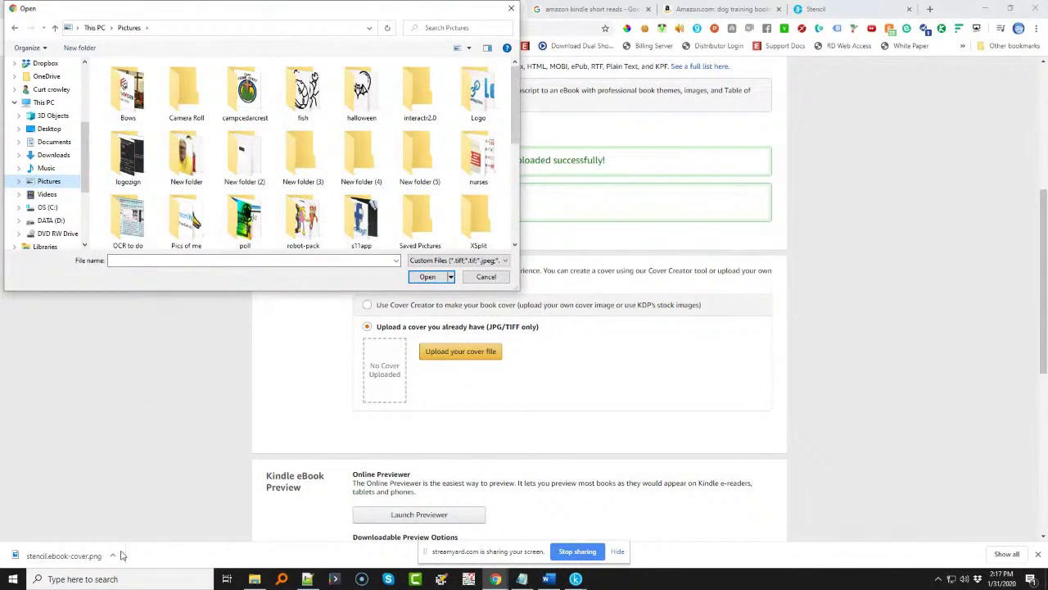
click(482, 279)
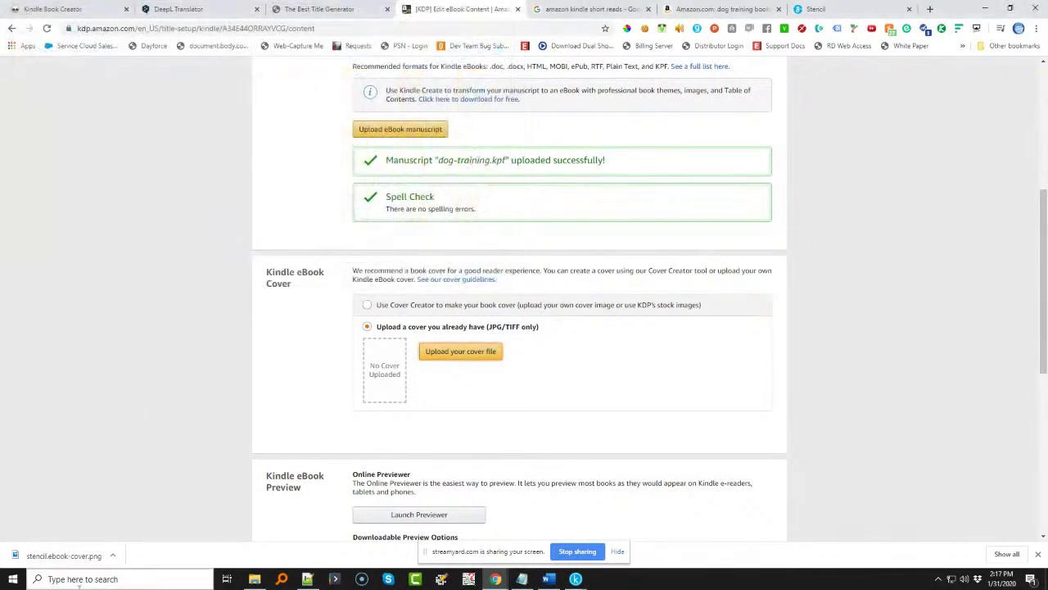
click(113, 555)
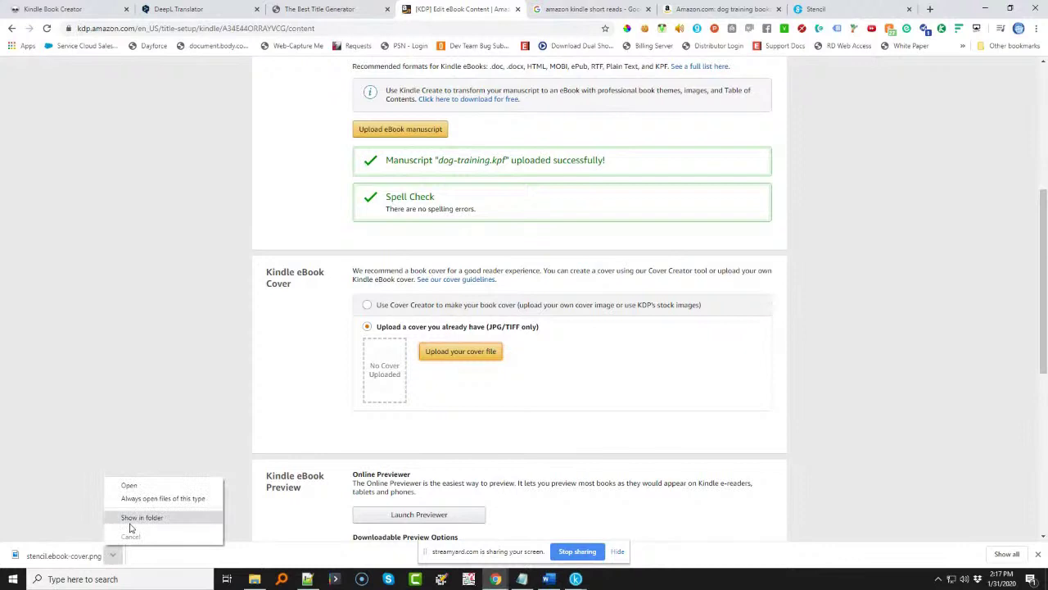
click(130, 523)
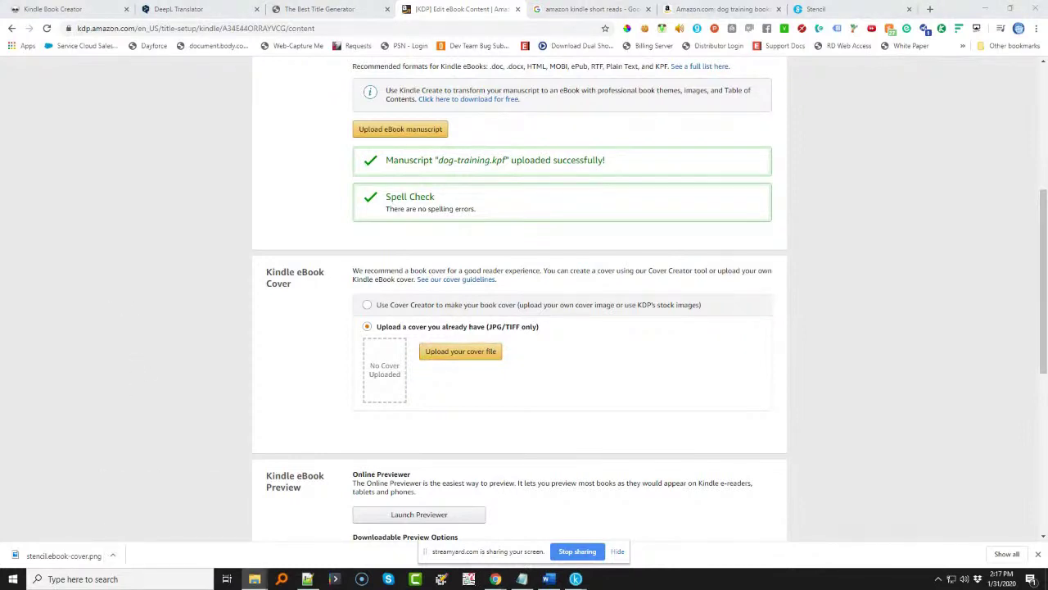
click(150, 419)
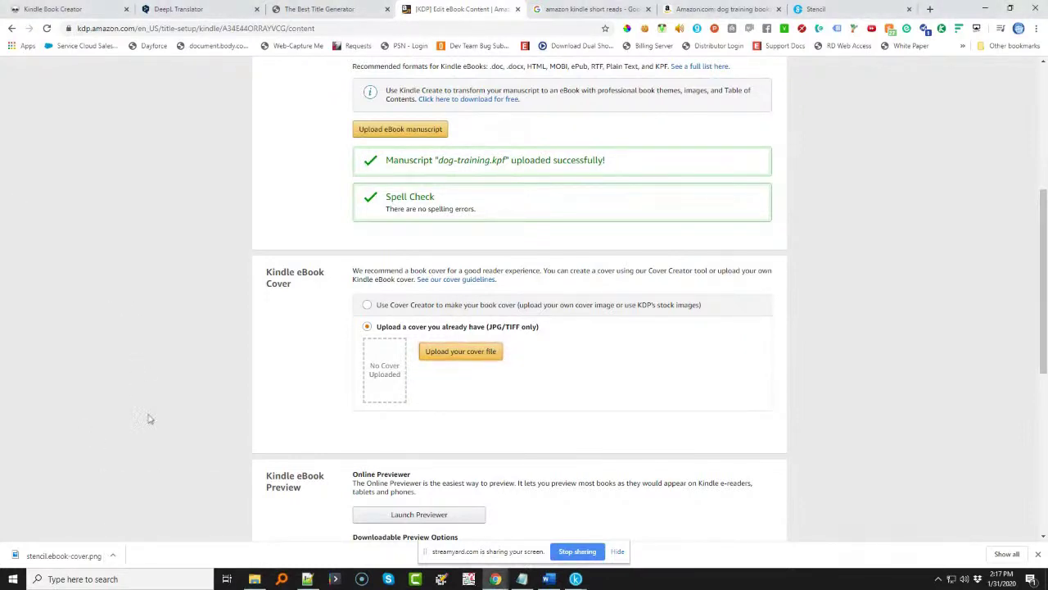
- Reopen the cover picker, list Downloads with All Files (*.*), and cancel on finding only the PNG
click(479, 352)
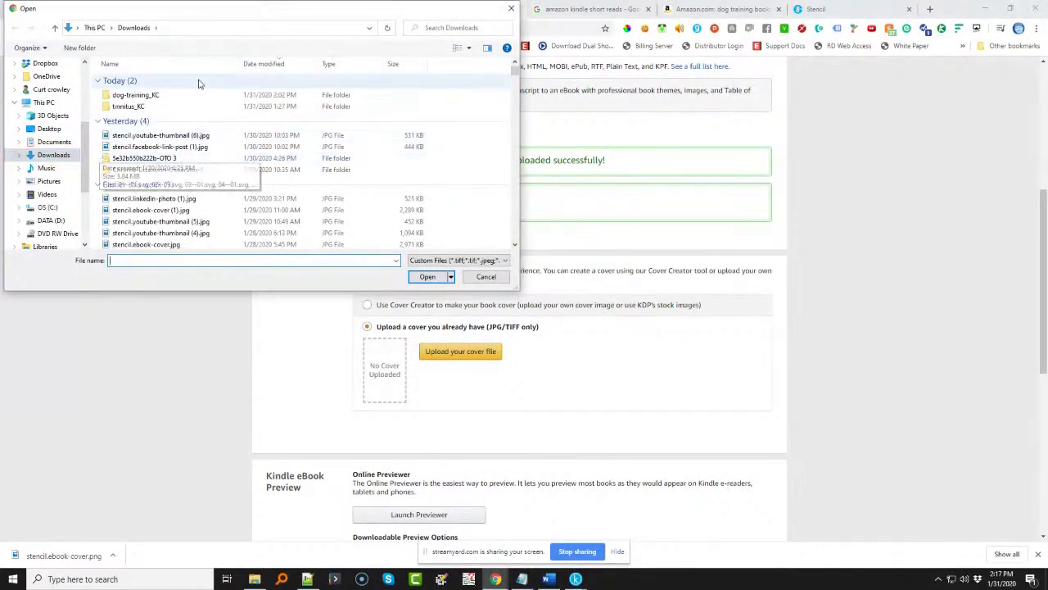
click(246, 64)
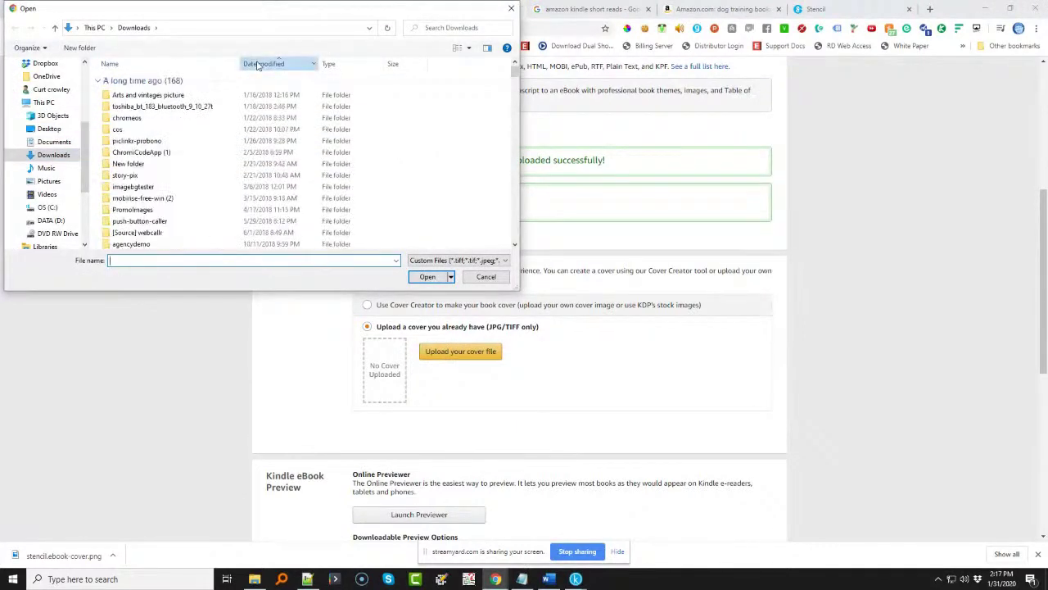
click(246, 64)
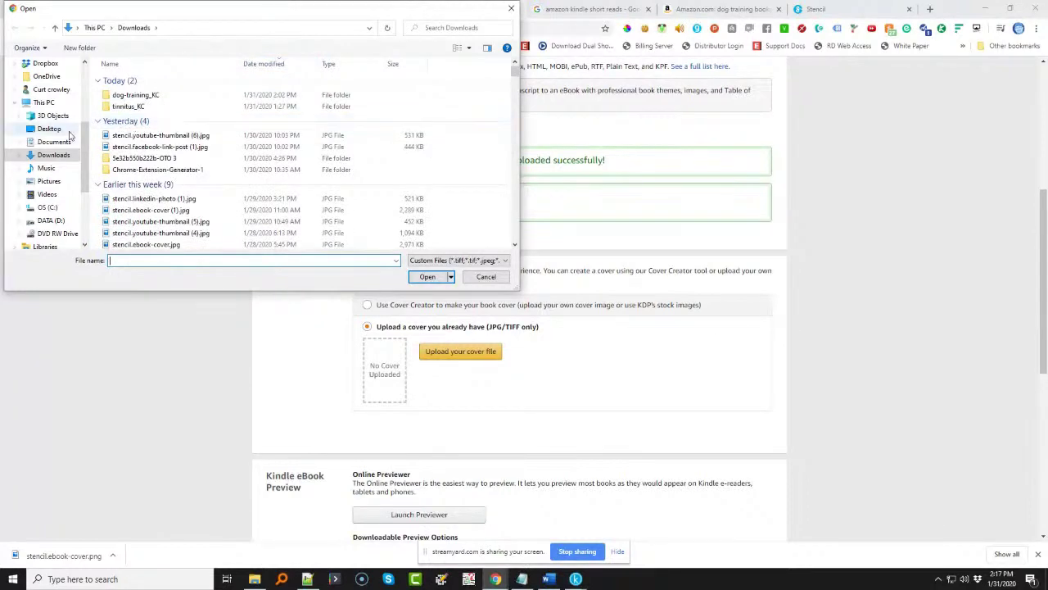
scroll(68, 131, up, 4)
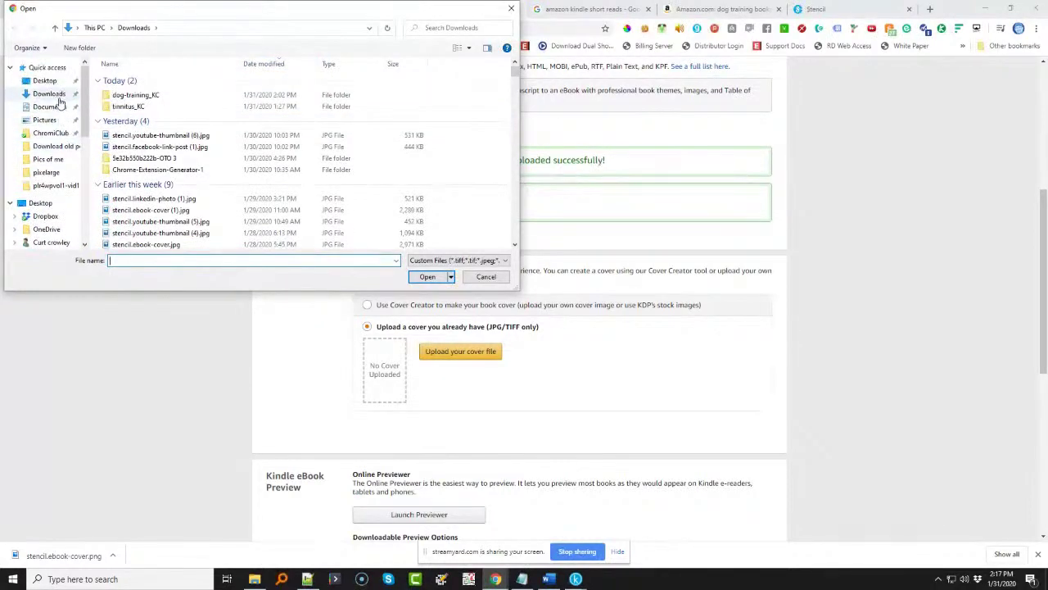
click(50, 96)
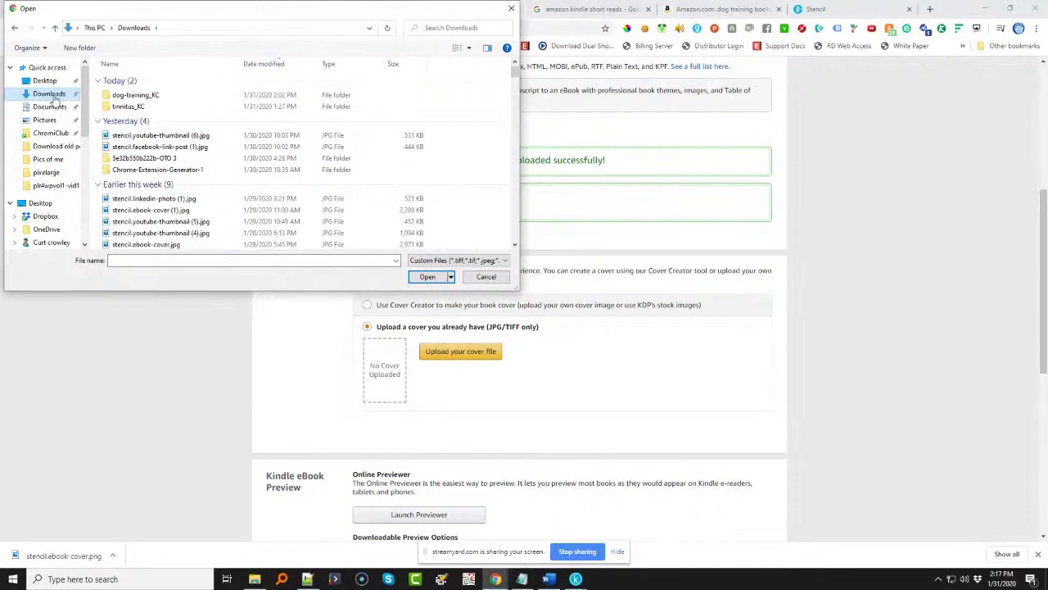
click(442, 260)
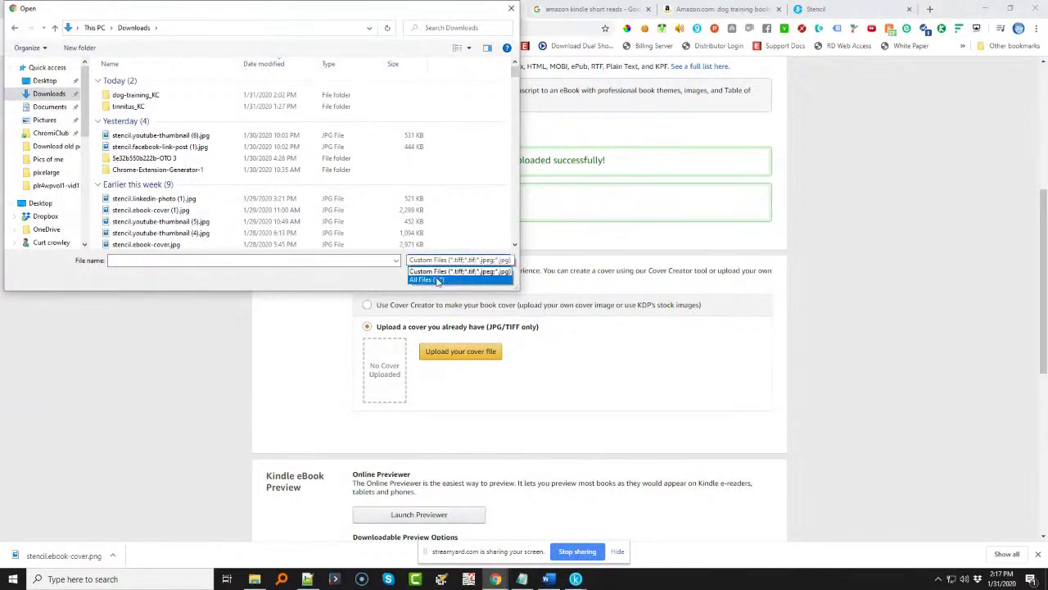
click(438, 280)
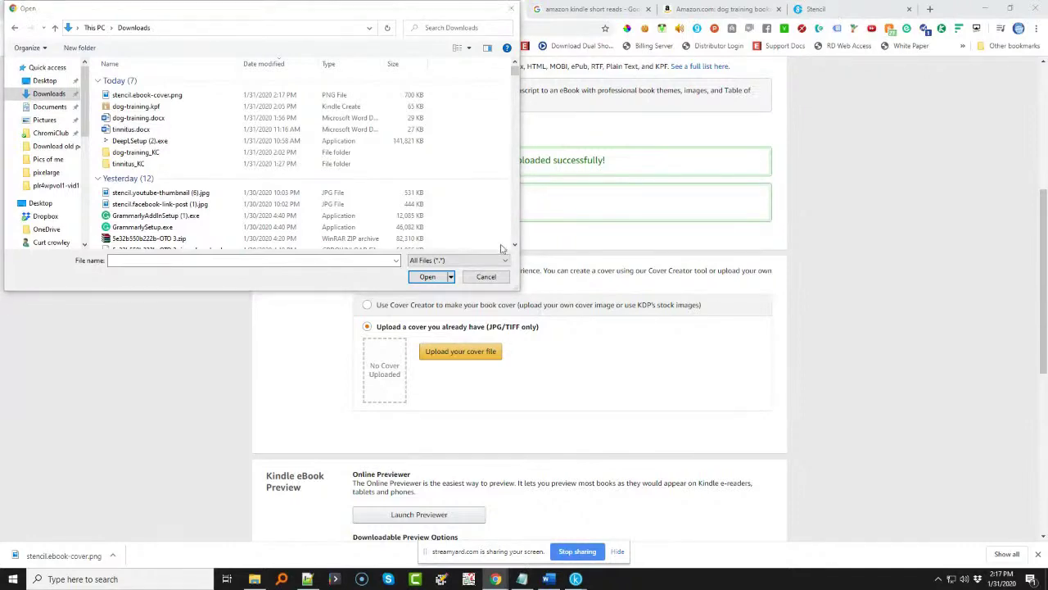
click(485, 276)
- Export the dog cover from Stencil as a 1600x2560 JPG, then open KDP's cover upload picker
click(816, 9)
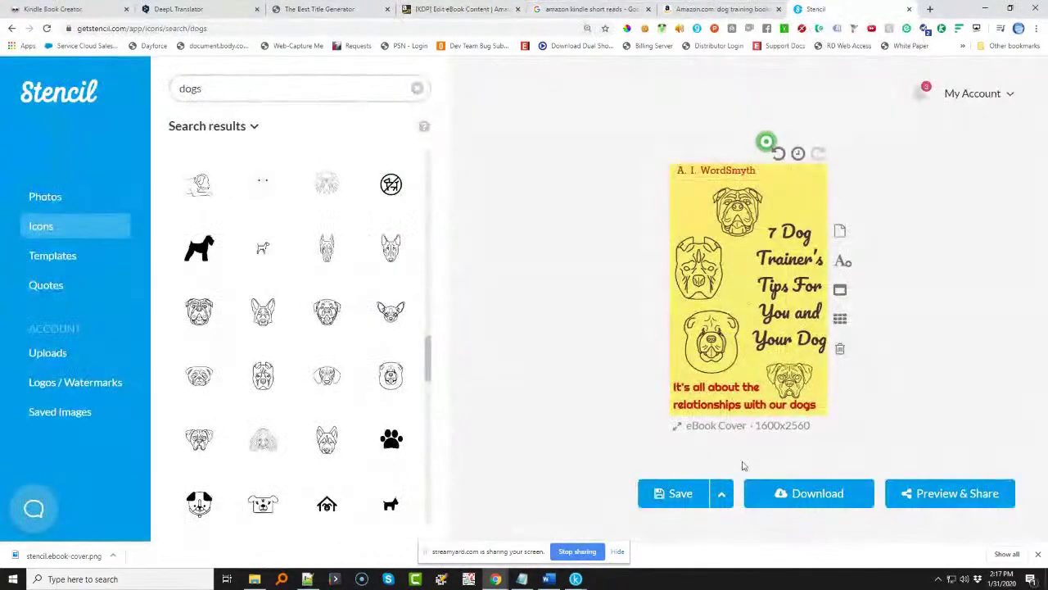
click(811, 494)
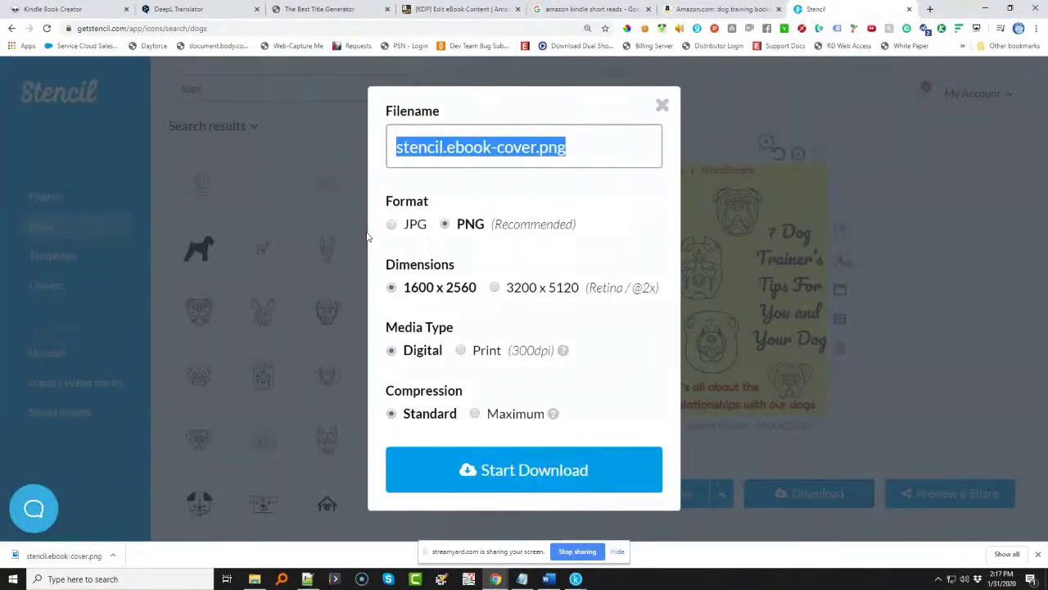
click(392, 224)
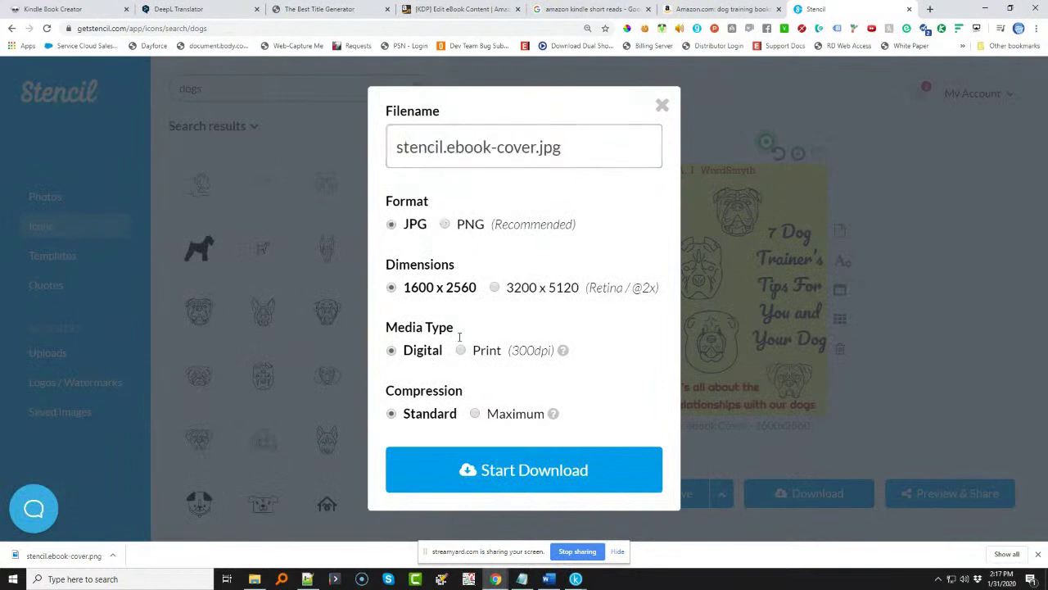
click(526, 462)
click(434, 10)
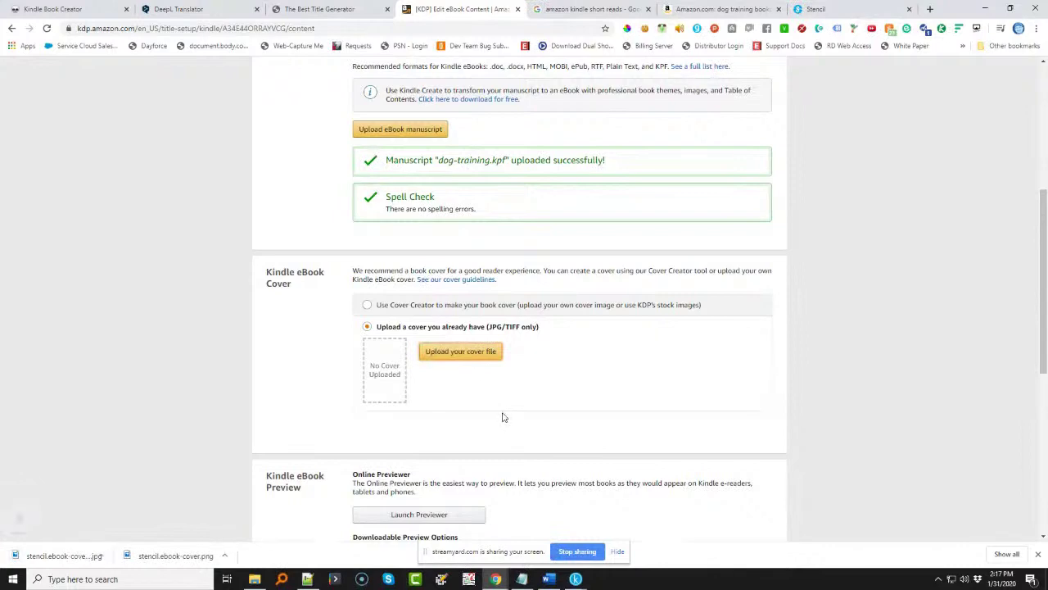
click(470, 360)
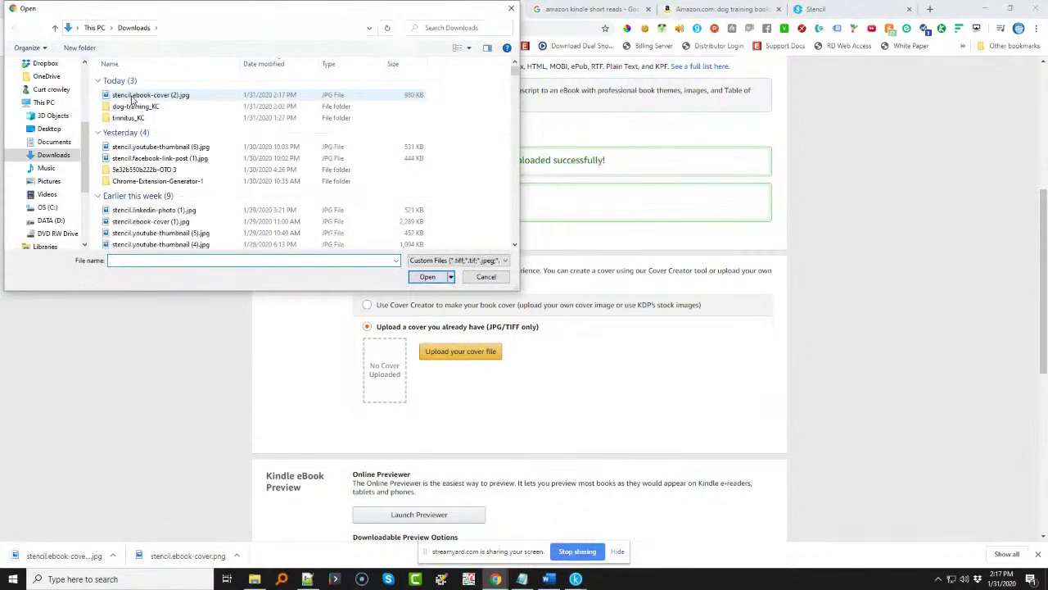
- Upload stencil.ebook-cover (2).jpg as the KDP cover and launch the online previewer
double_click(132, 96)
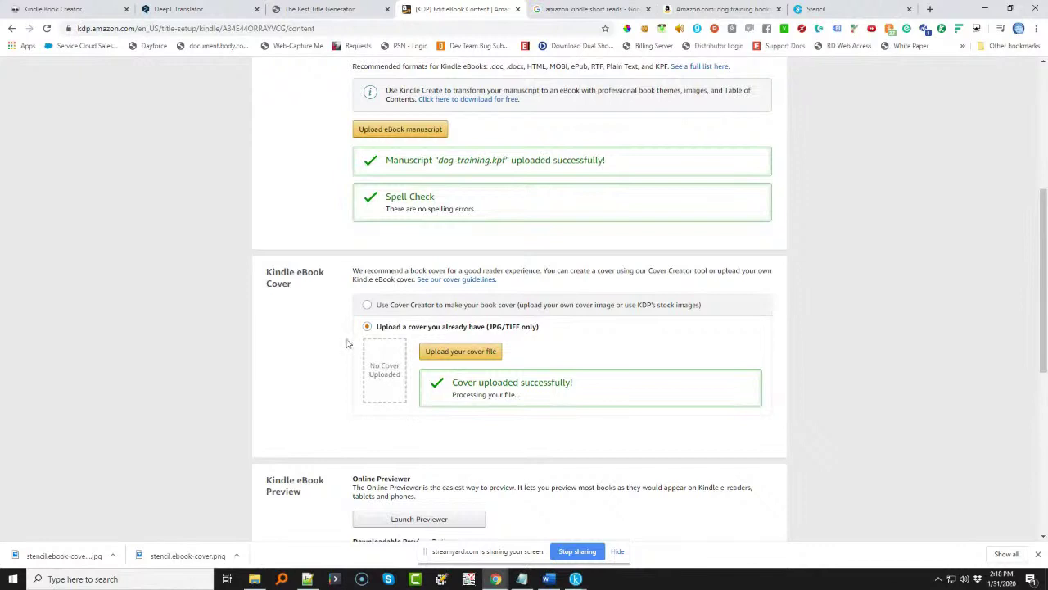
scroll(252, 357, down, 3)
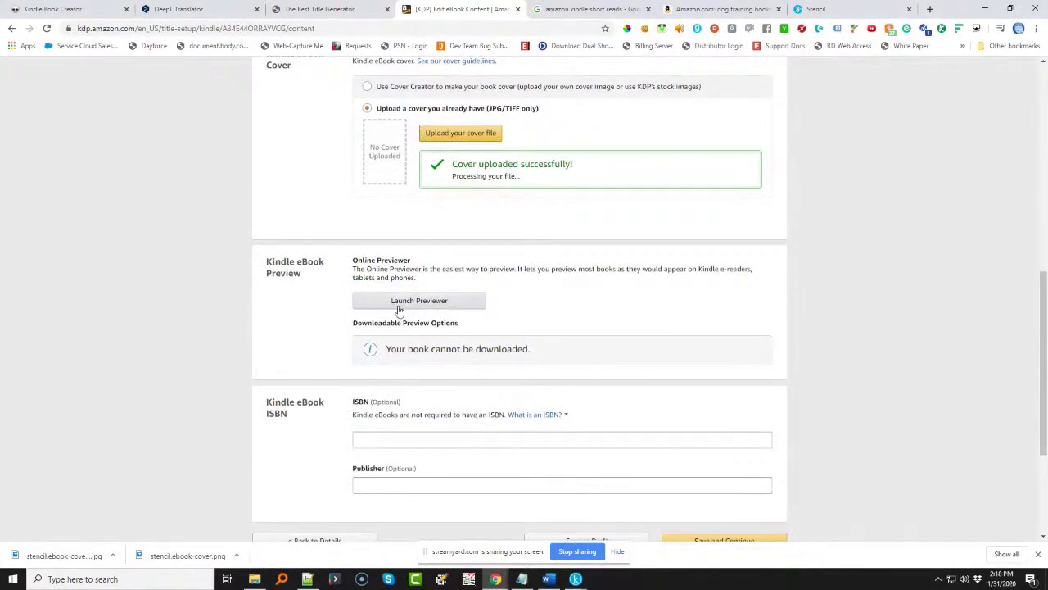
click(418, 301)
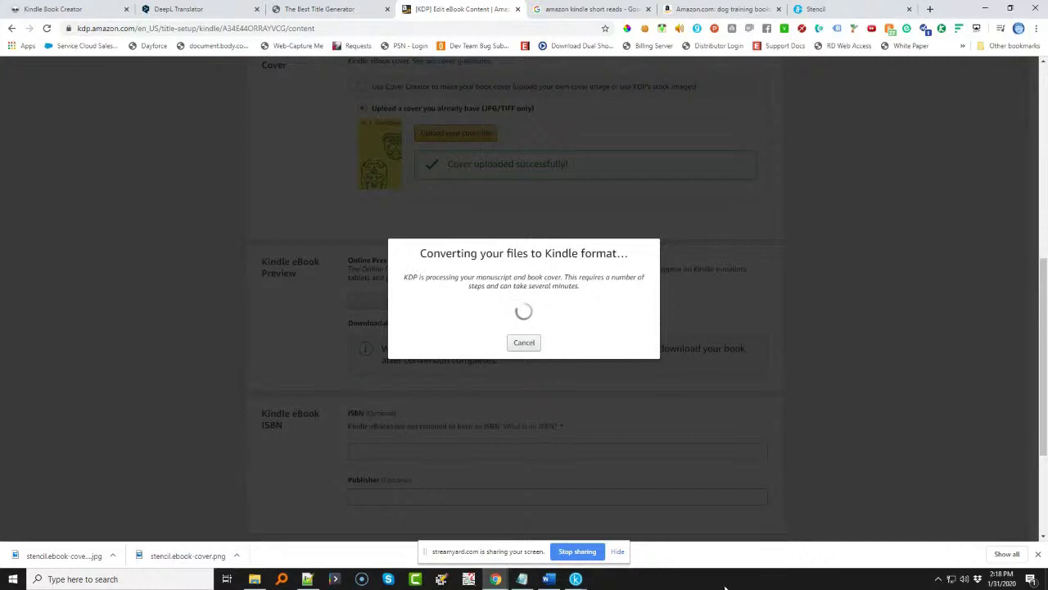
click(549, 579)
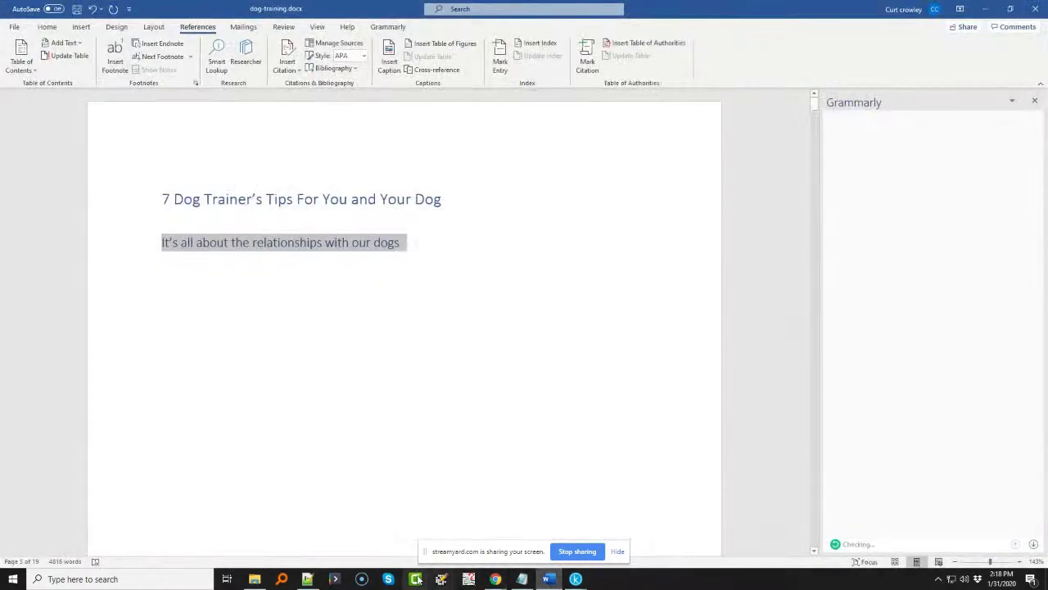
- Minimise the dog-training Word document to bring the Kindle previewer back into view
click(985, 9)
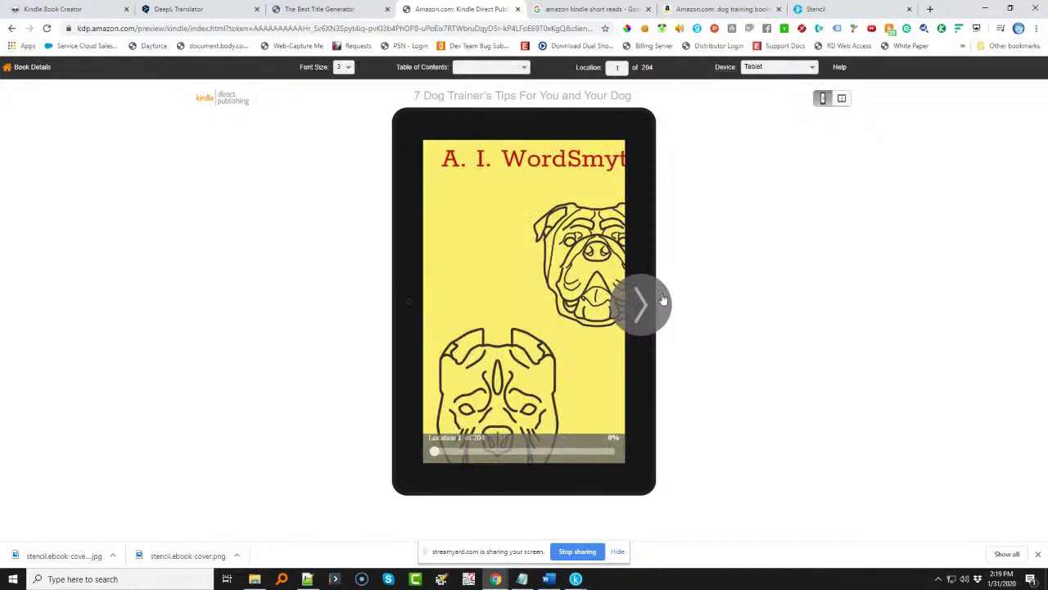
- Slide through the previewed book and back, then return to the Kindle eBook Cover section
drag(435, 457, 462, 456)
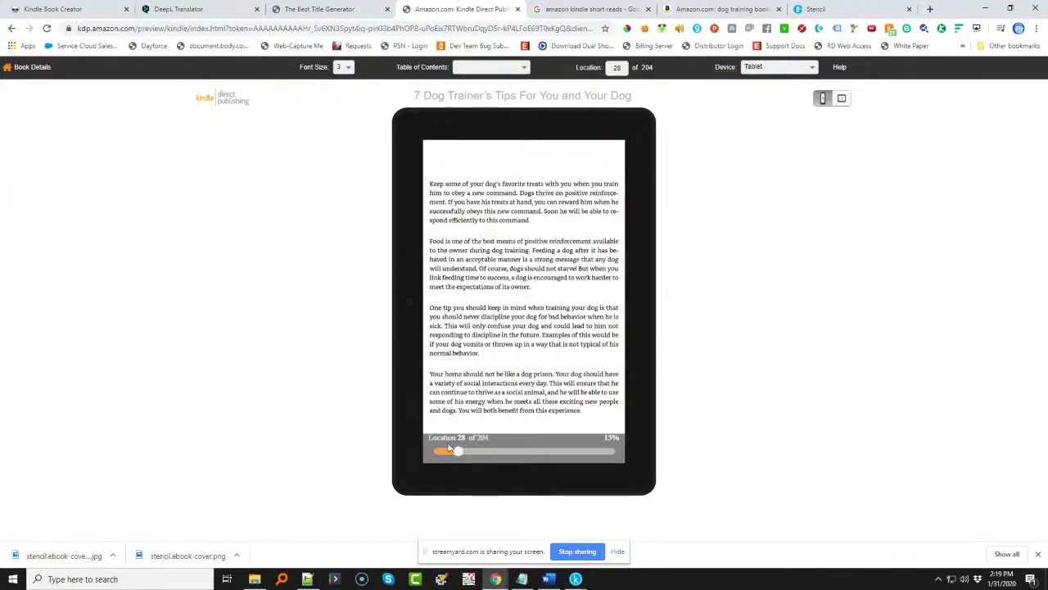
drag(459, 451, 426, 454)
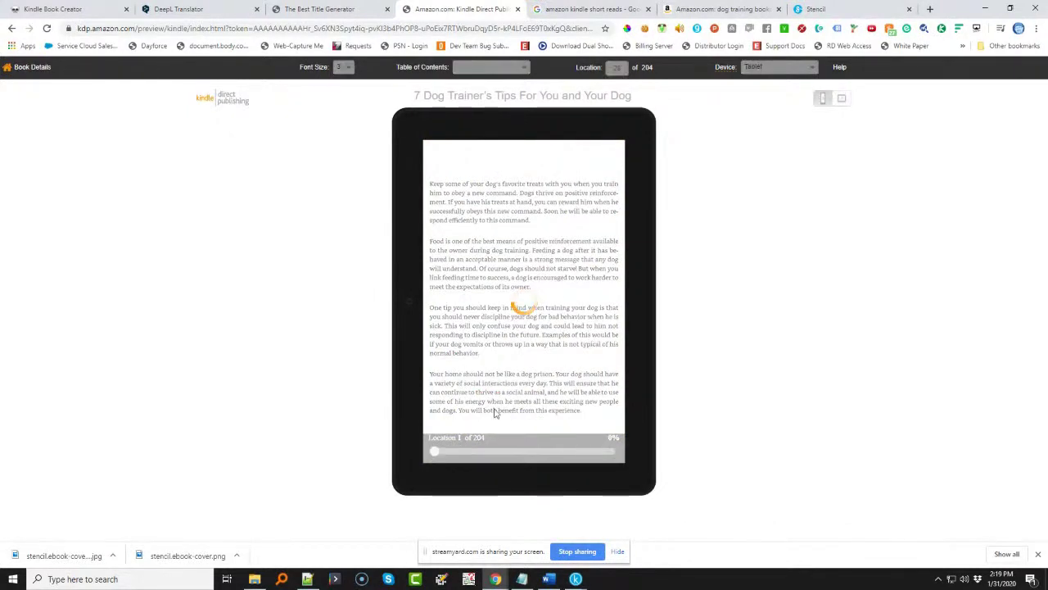
click(618, 551)
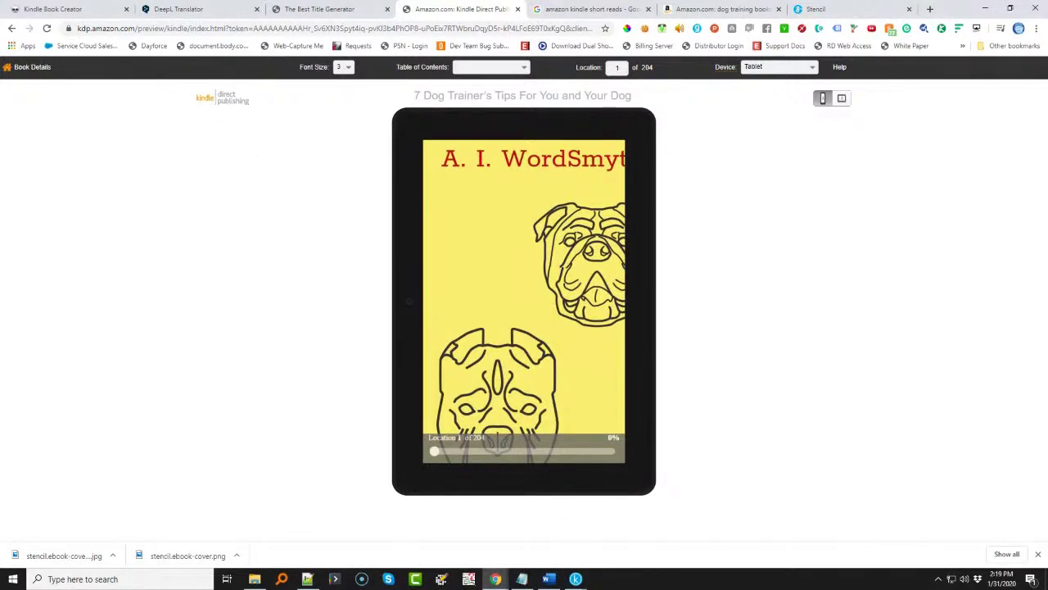
click(31, 67)
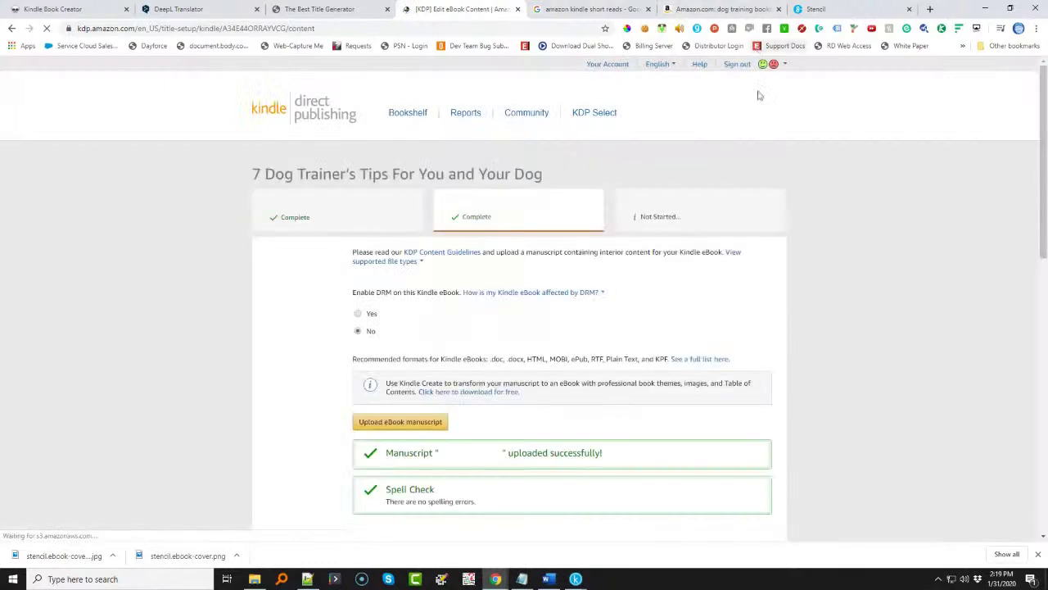
scroll(502, 410, down, 3)
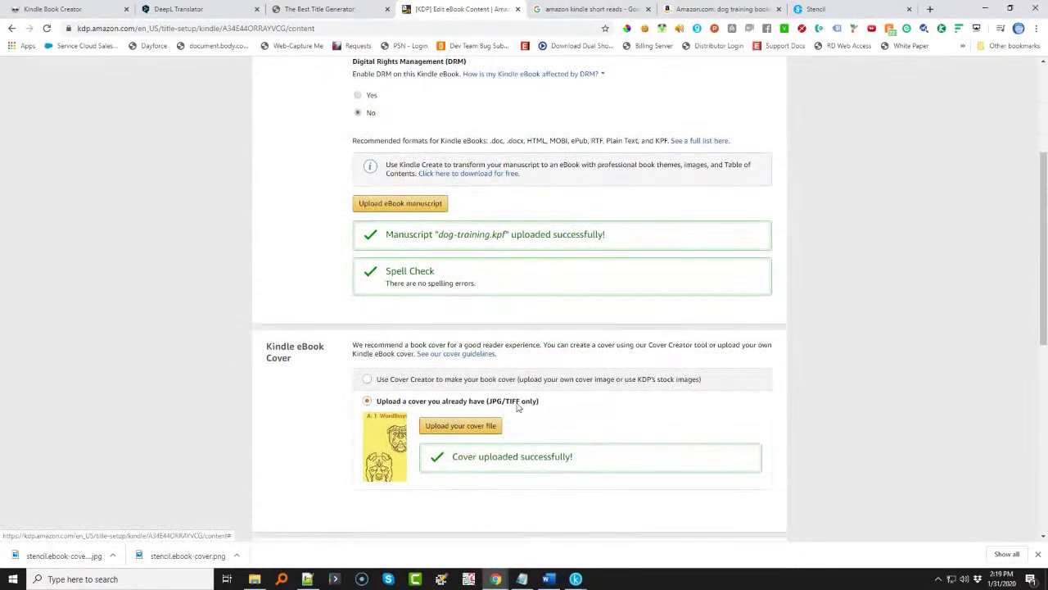
click(819, 9)
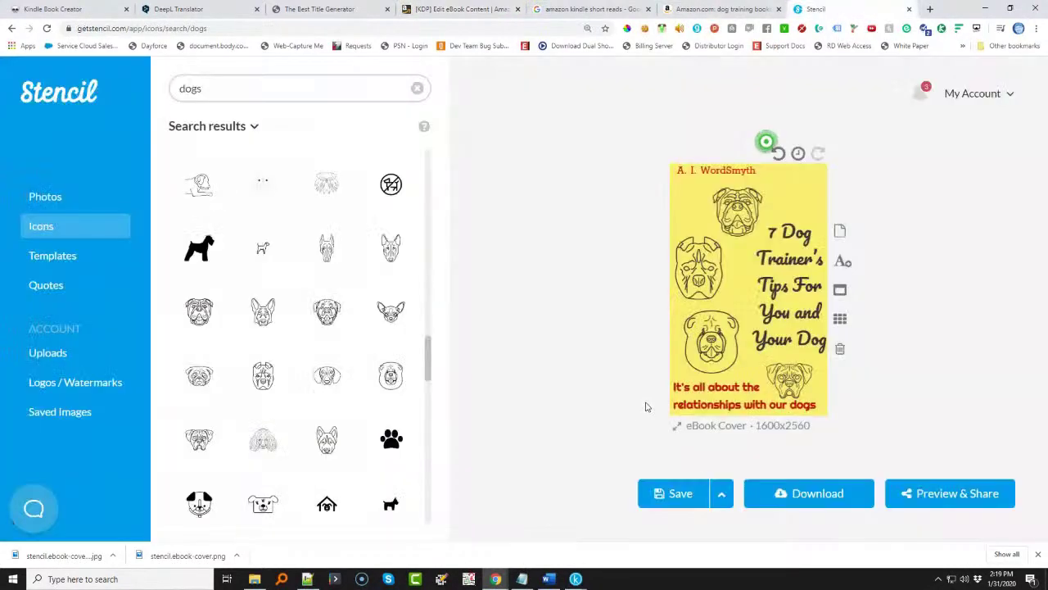
- Save the cover design, download it as stencil.ebook-cover (3).jpg, and check it in Photos
click(670, 494)
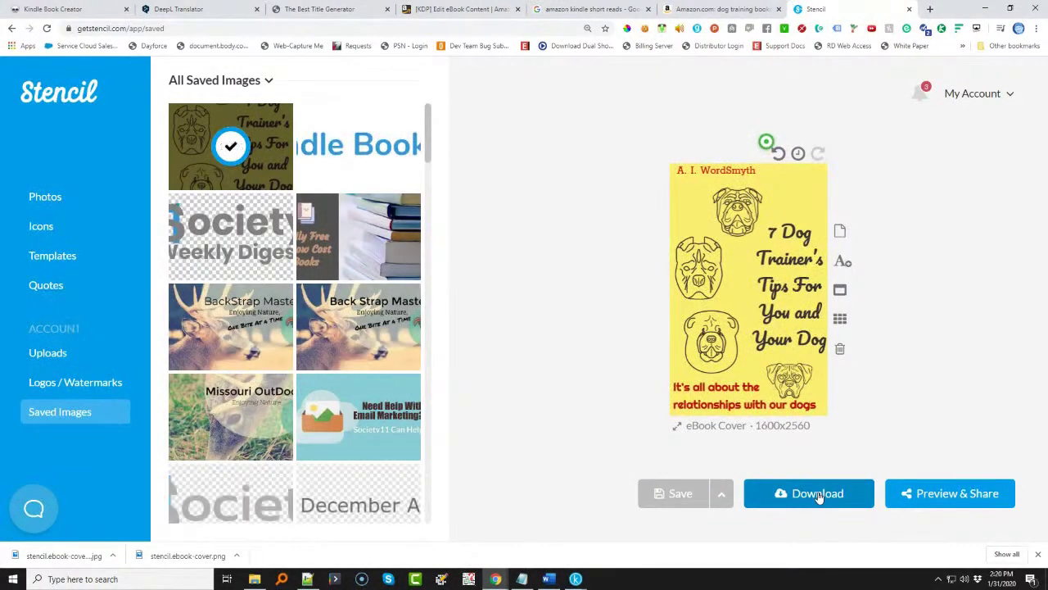
click(818, 494)
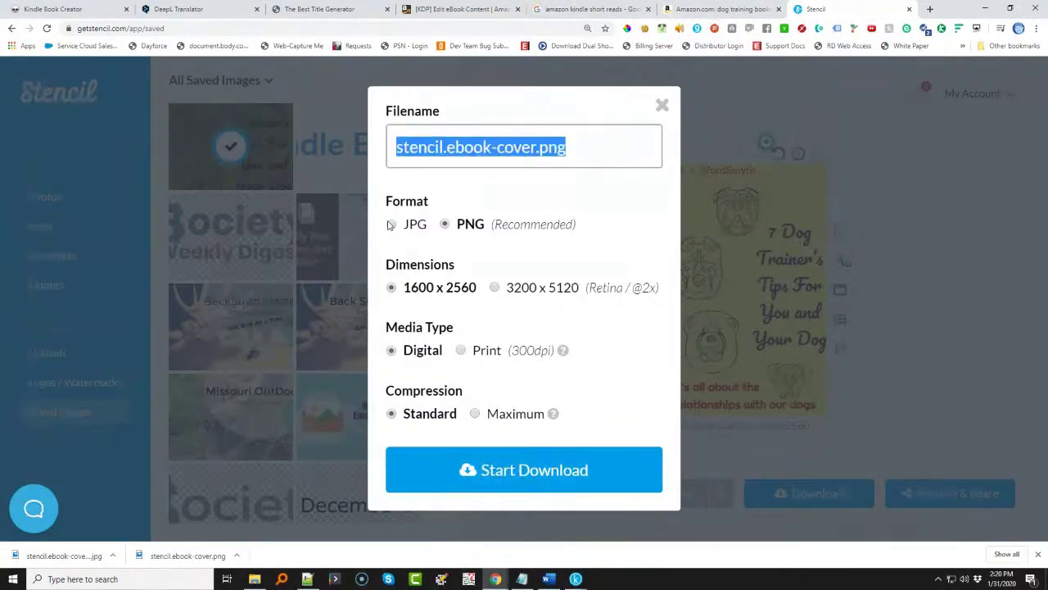
click(392, 226)
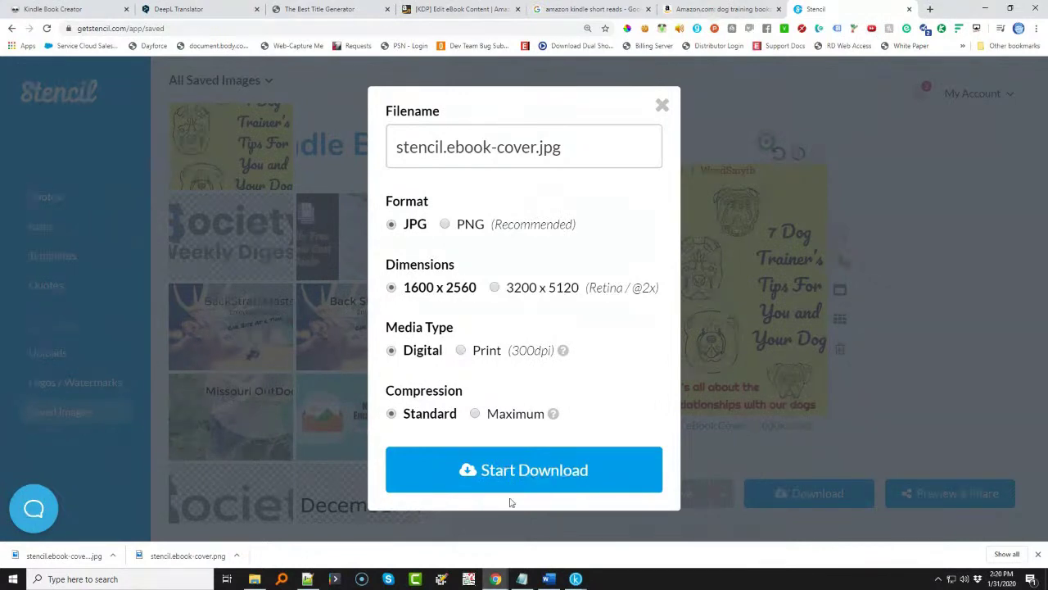
click(508, 468)
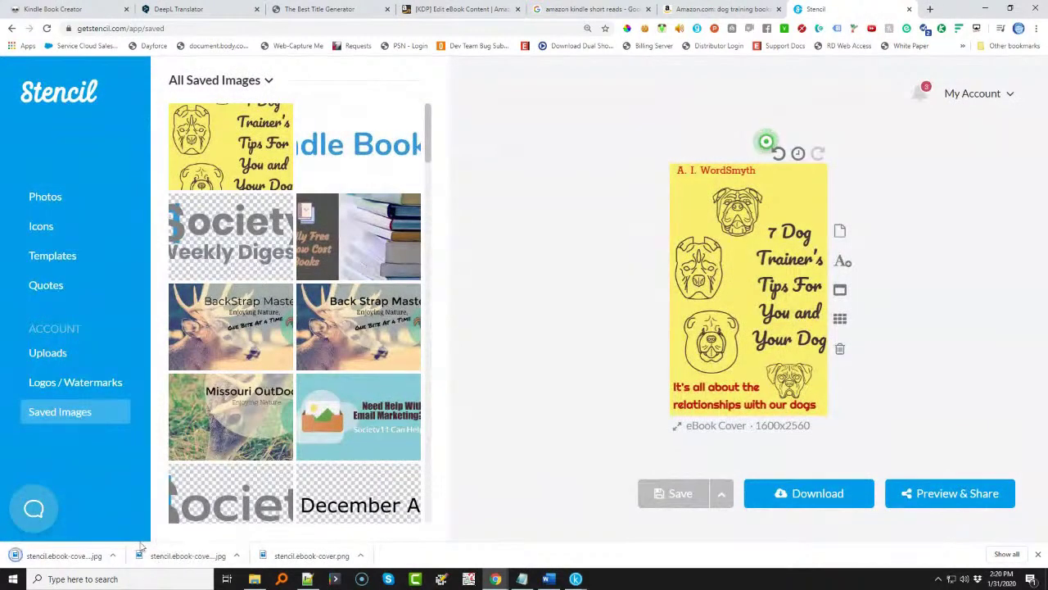
click(49, 555)
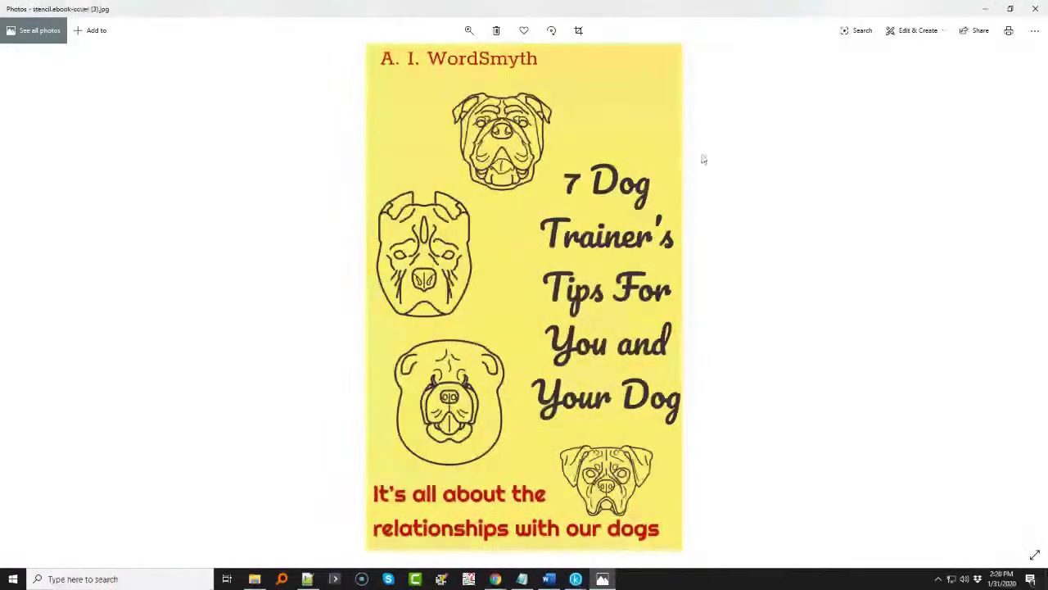
click(1039, 8)
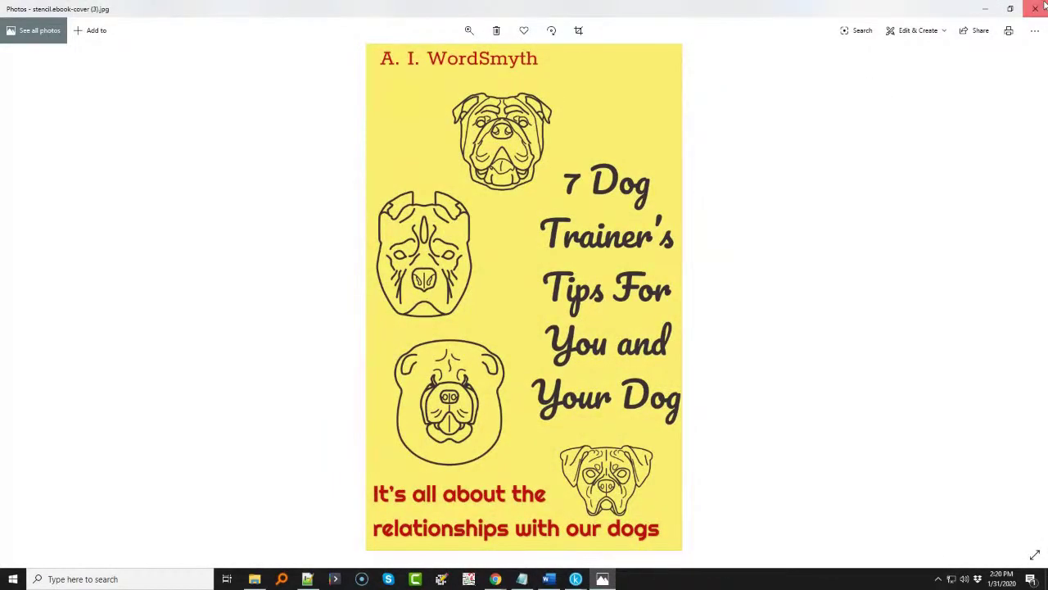
click(458, 9)
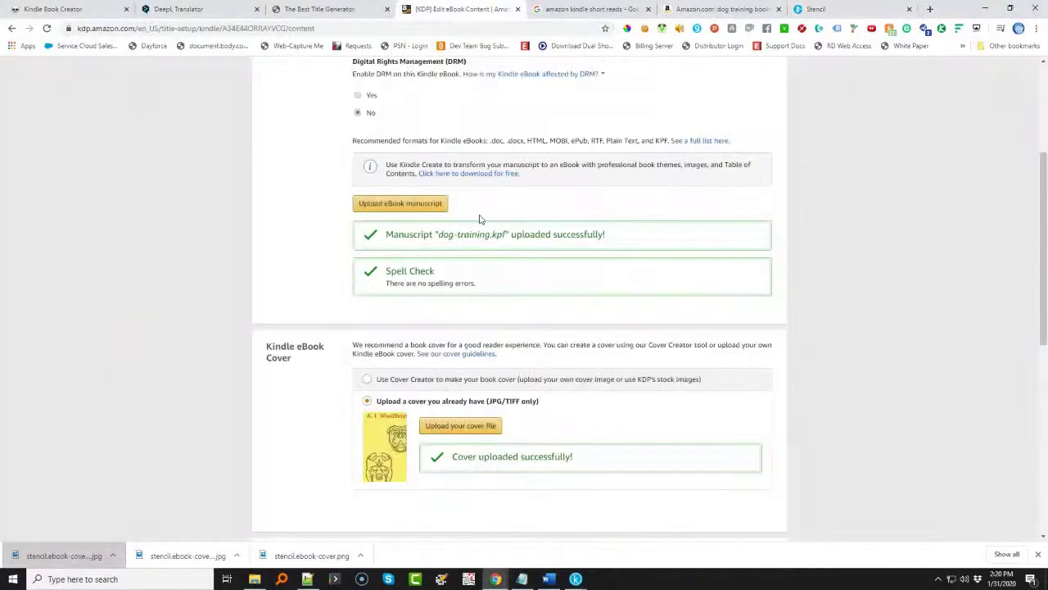
- Replace the KDP cover with stencil.ebook-cover (3).jpg and launch the online previewer
click(449, 426)
double_click(169, 96)
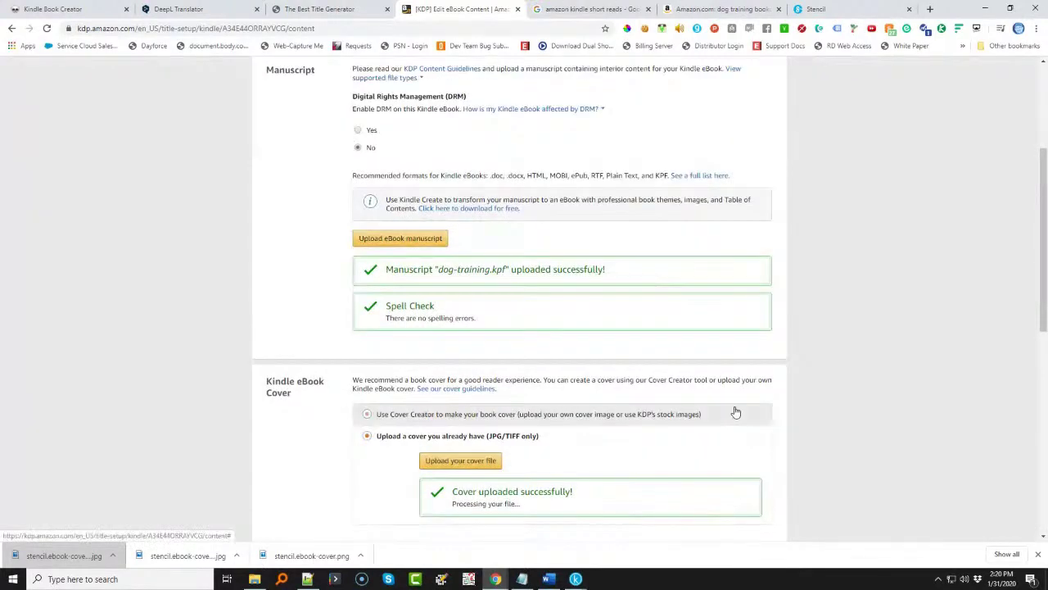
scroll(712, 412, down, 2)
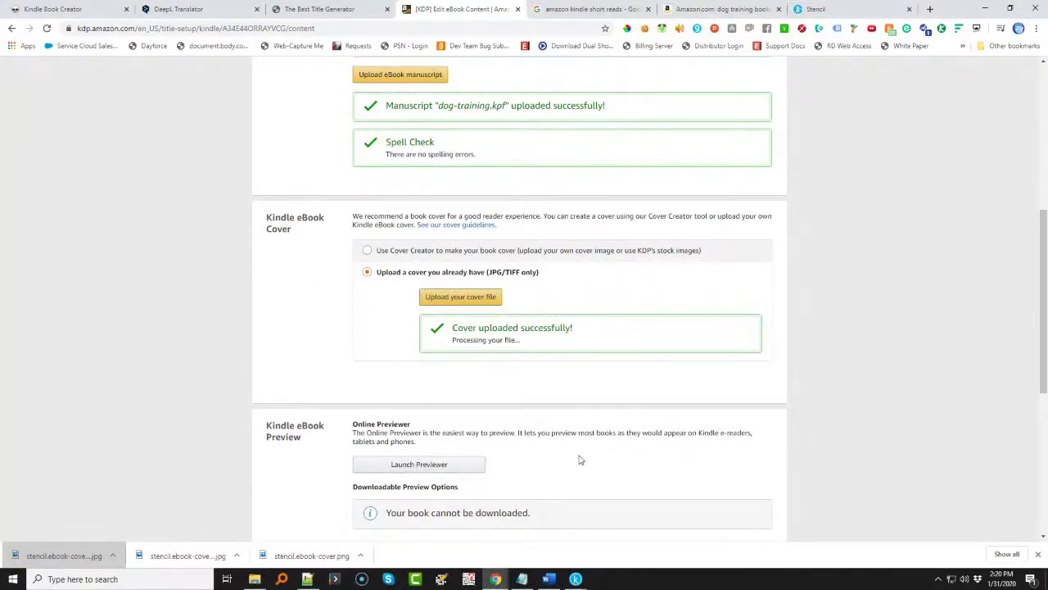
scroll(579, 460, down, 2)
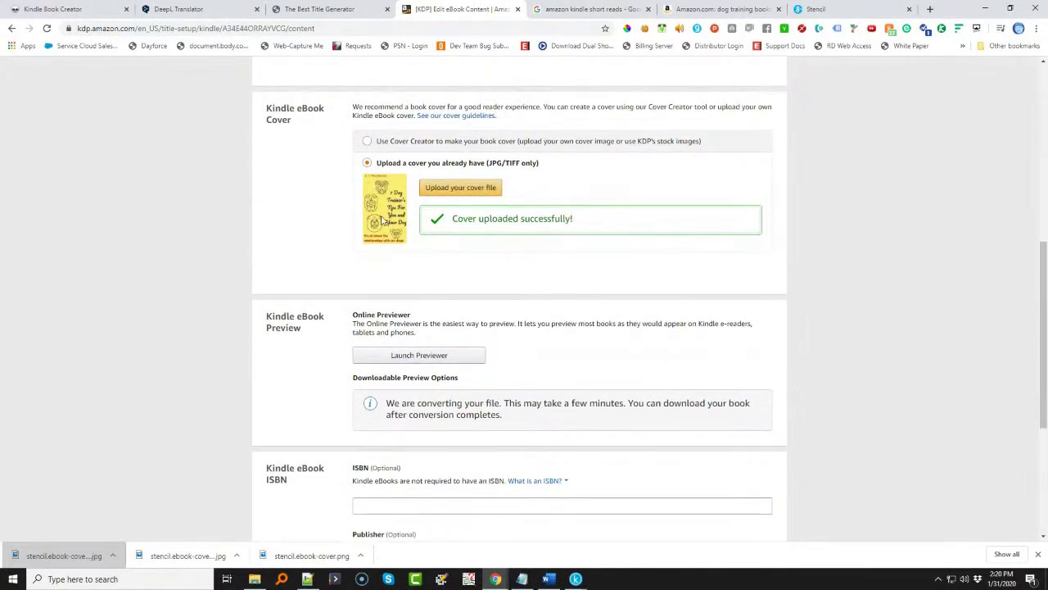
click(449, 355)
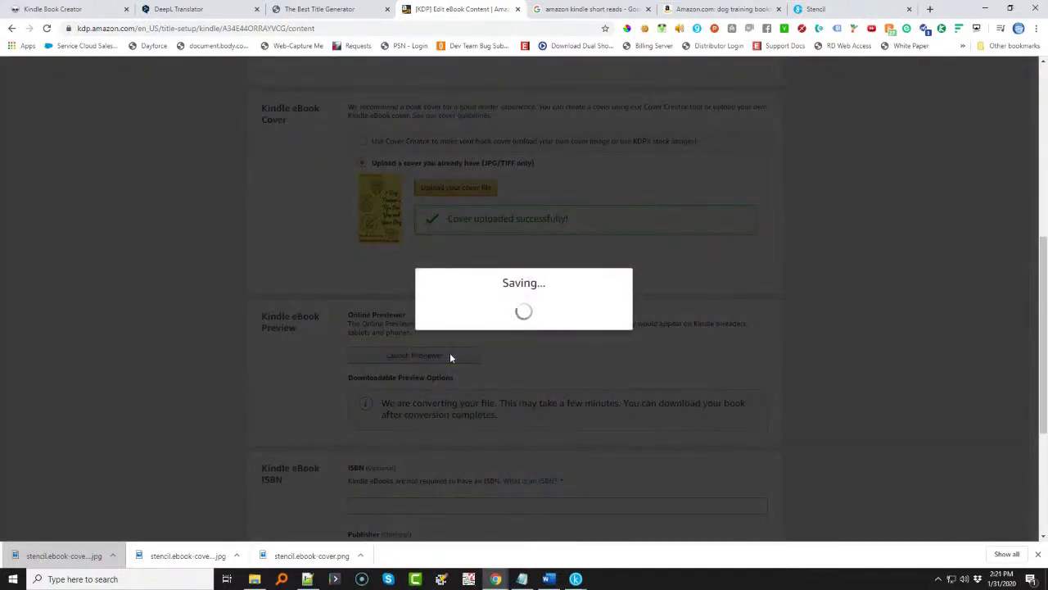
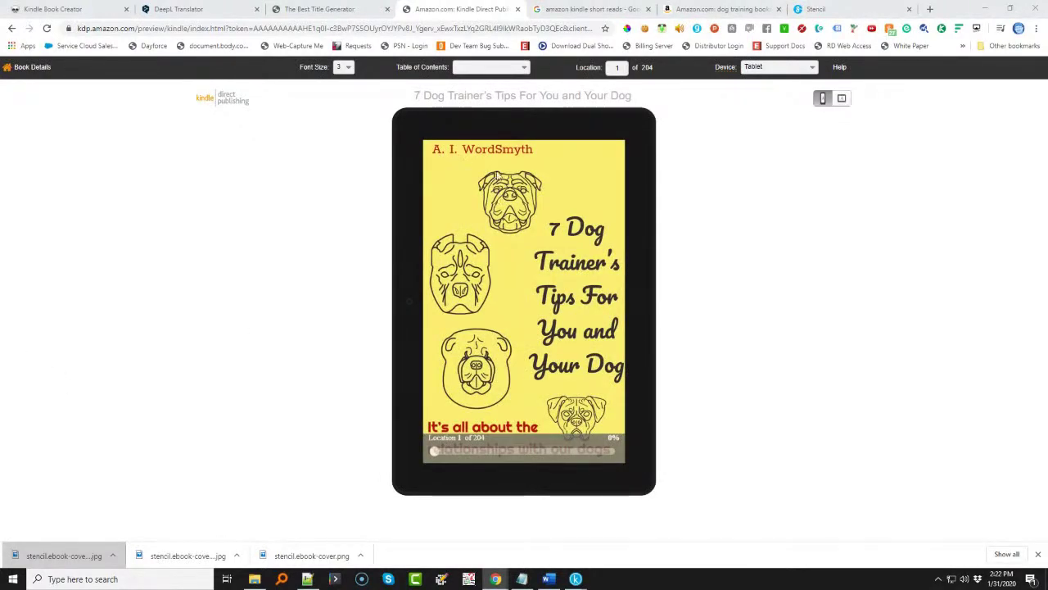
- Page forward through the KDP preview from the cover past the Contents, Foreword and opening chapters
mouse_move(639, 332)
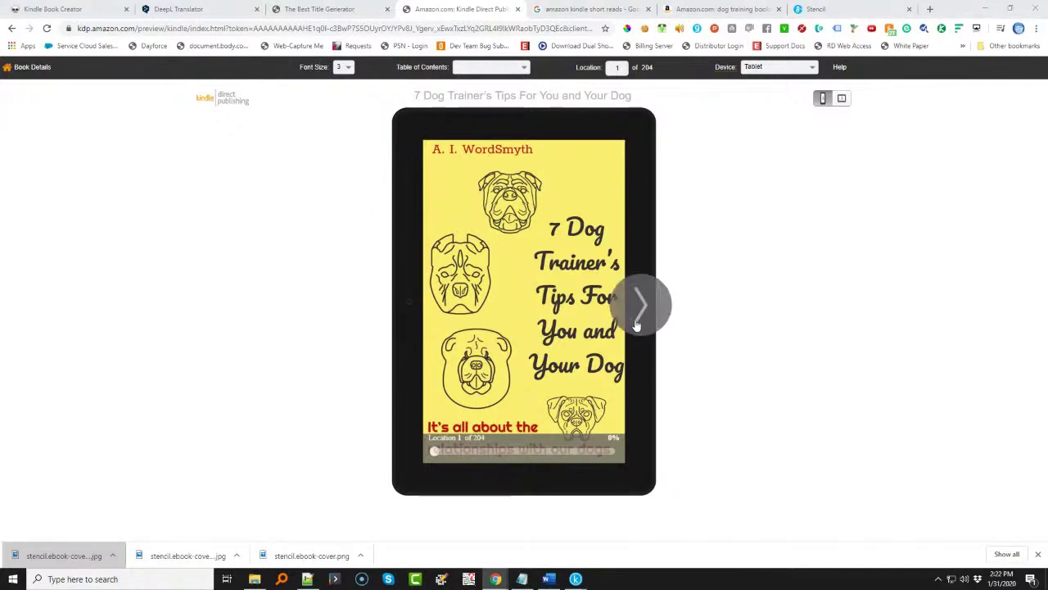
click(637, 304)
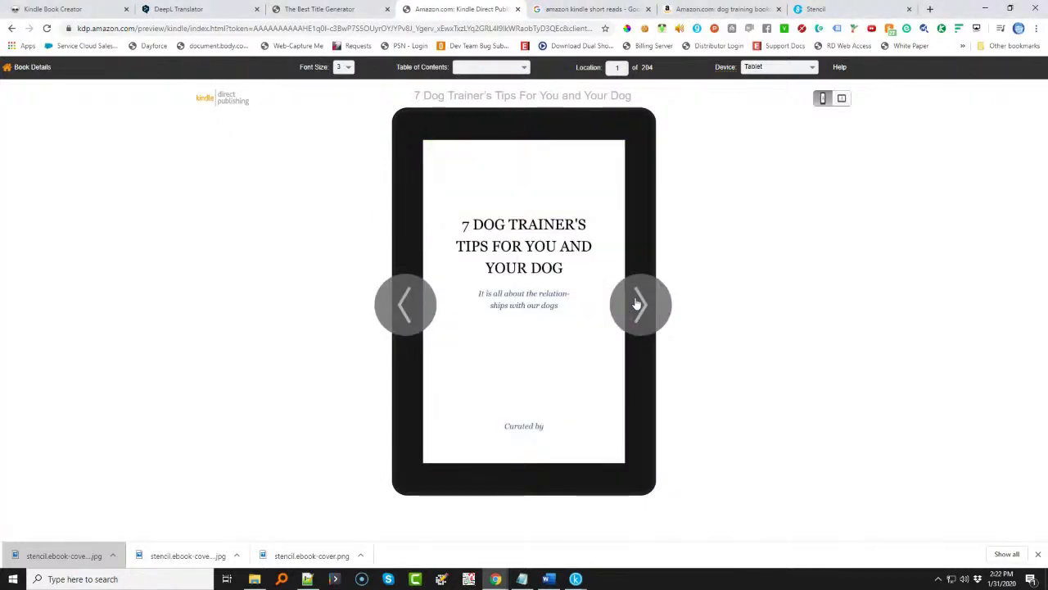
click(635, 325)
click(635, 325)
click(632, 324)
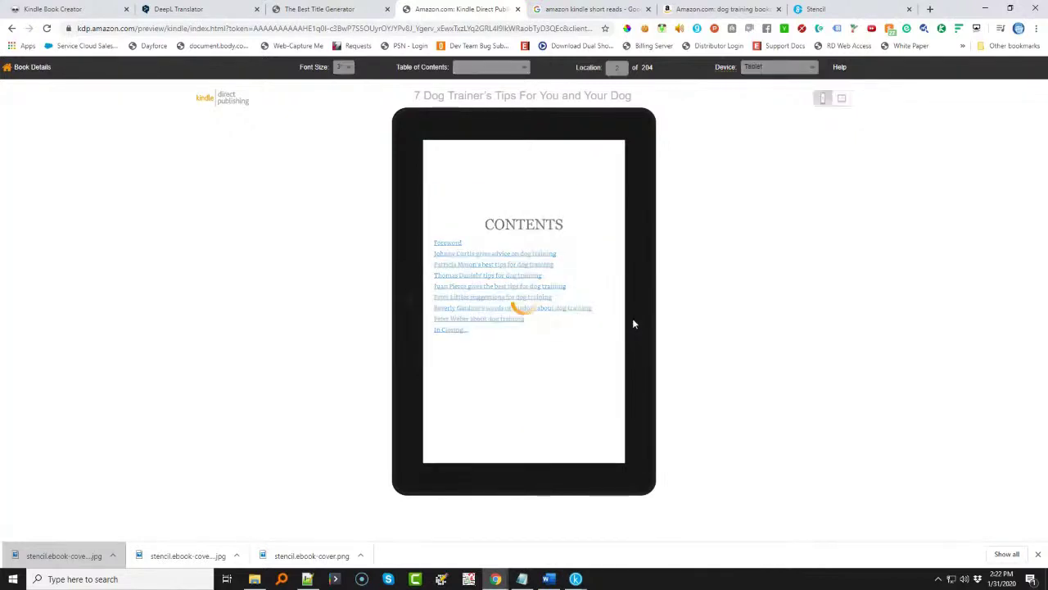
click(634, 324)
click(634, 325)
click(632, 323)
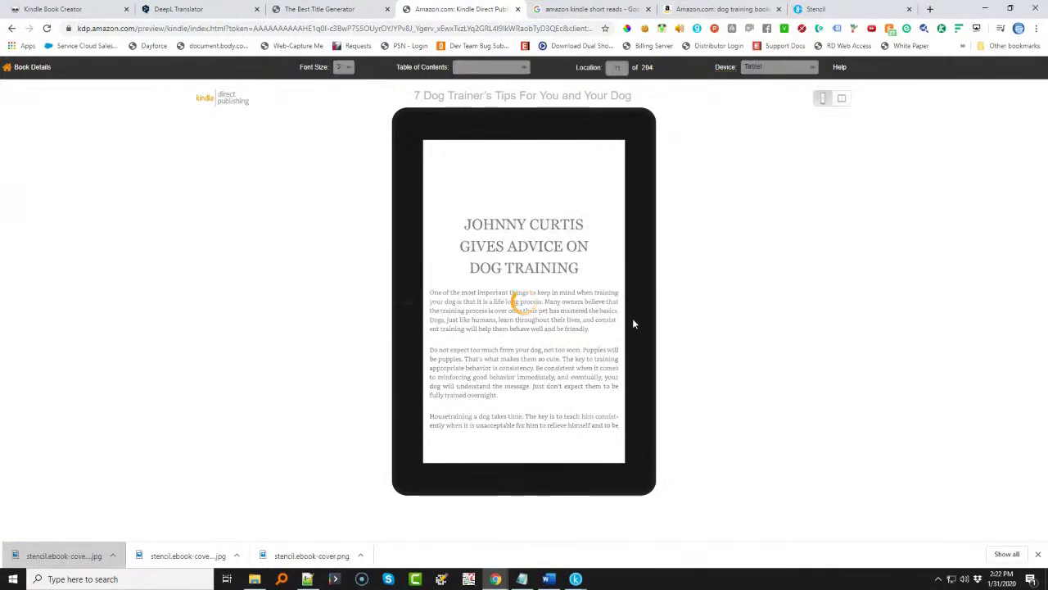
click(633, 323)
click(634, 322)
- Page back through the preview past the Foreword and copyright page to the Contents page
click(399, 306)
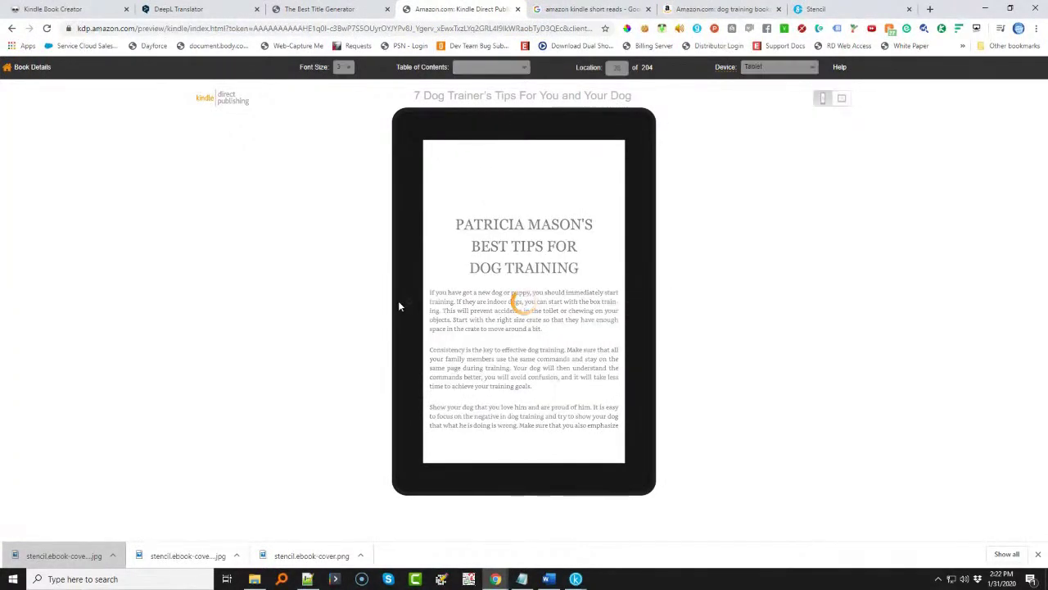
click(399, 306)
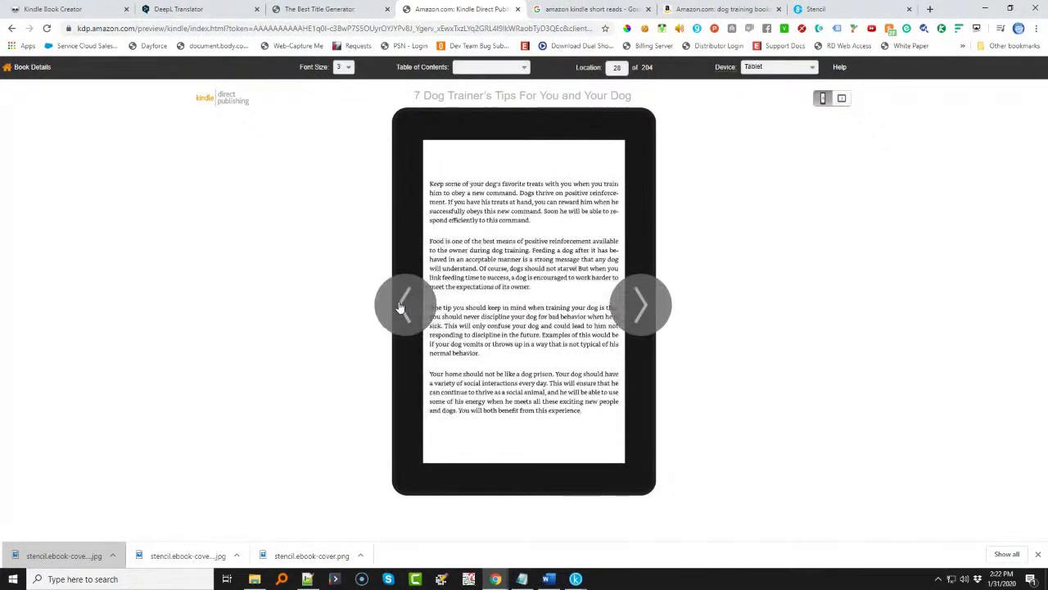
click(399, 307)
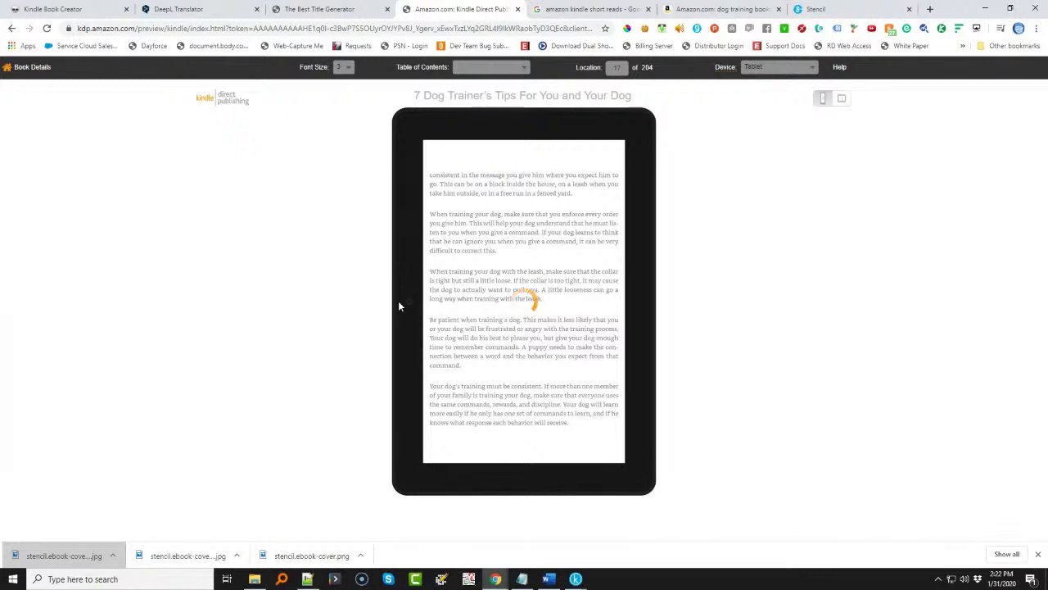
click(399, 307)
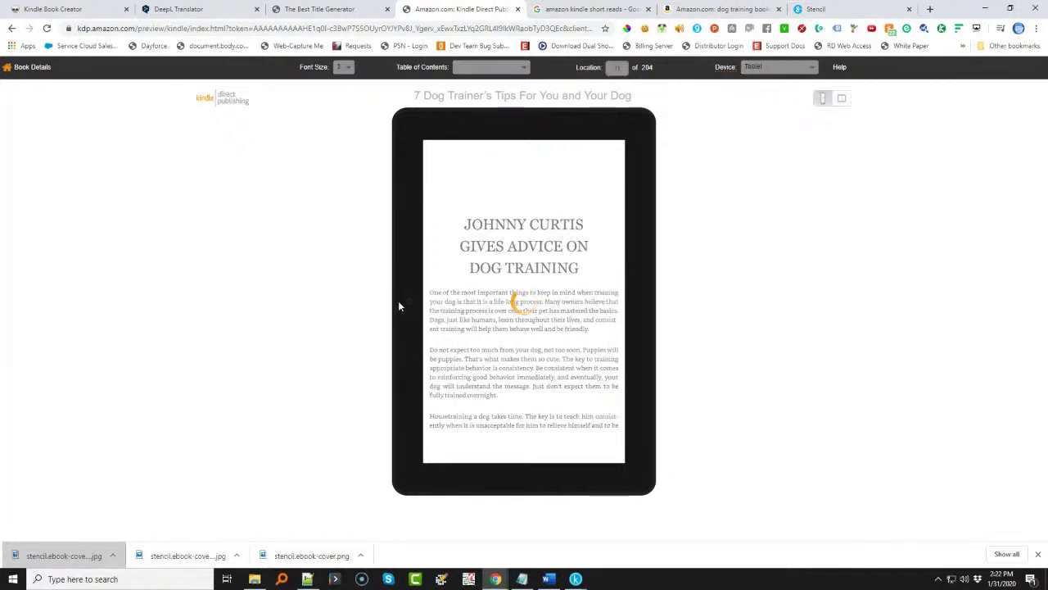
click(399, 306)
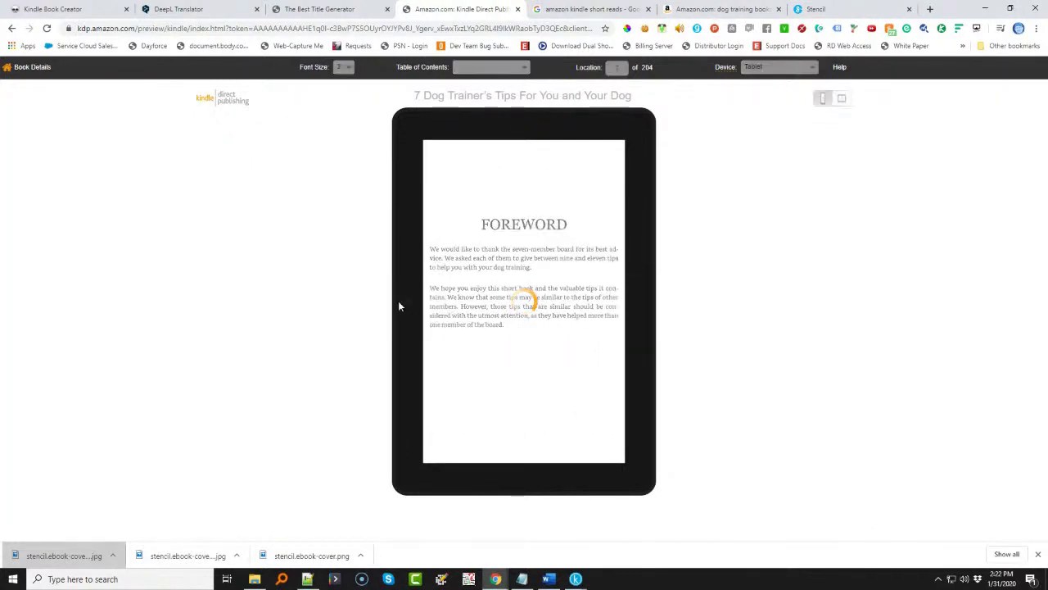
click(399, 307)
click(400, 307)
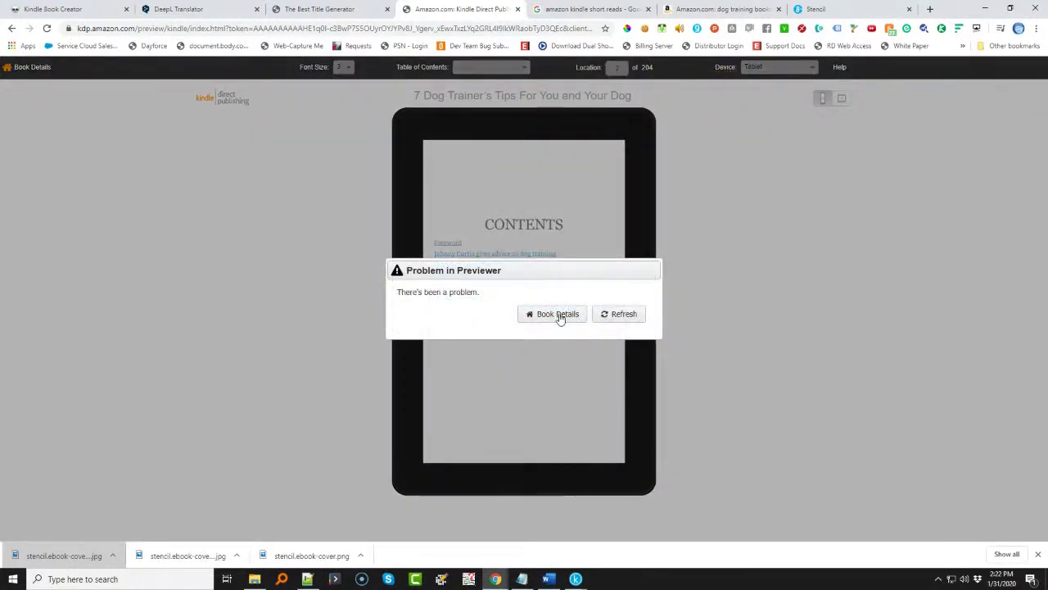
- Reload the previewer after its error, page past the title page, then switch to the Kindle Create project
click(628, 318)
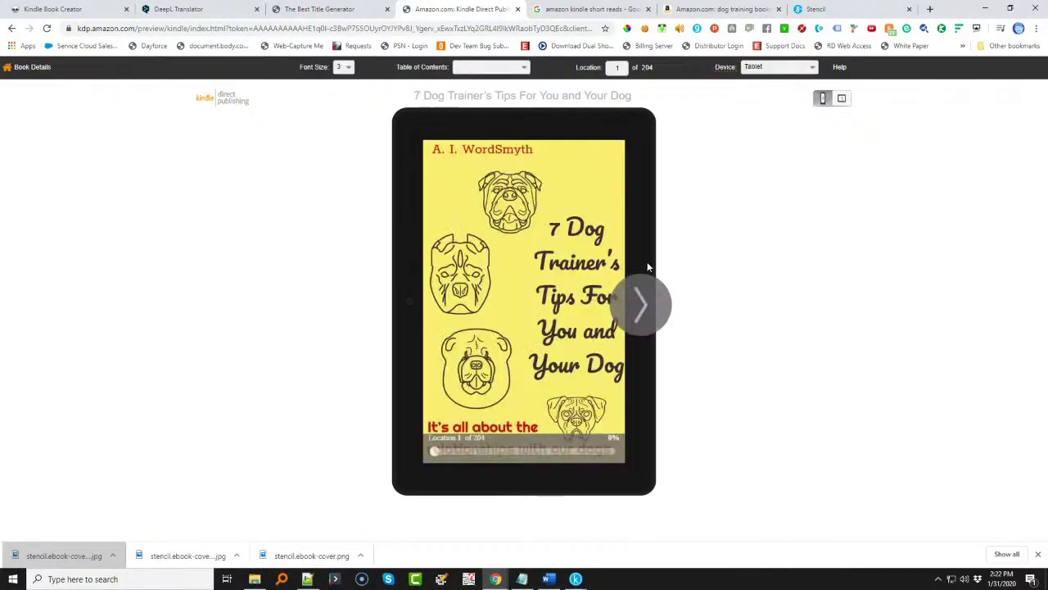
click(642, 303)
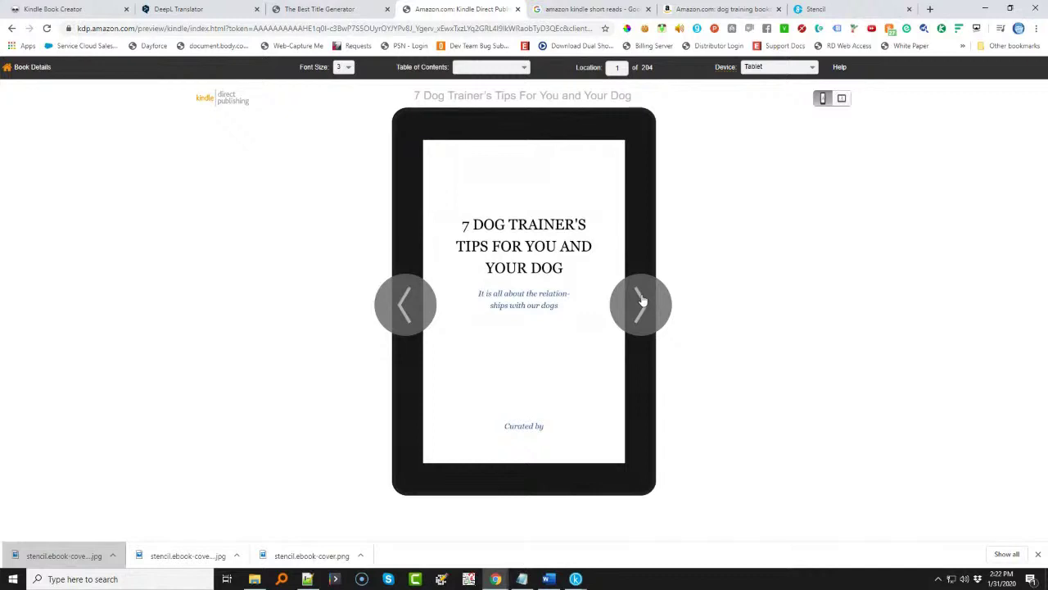
click(641, 301)
click(424, 297)
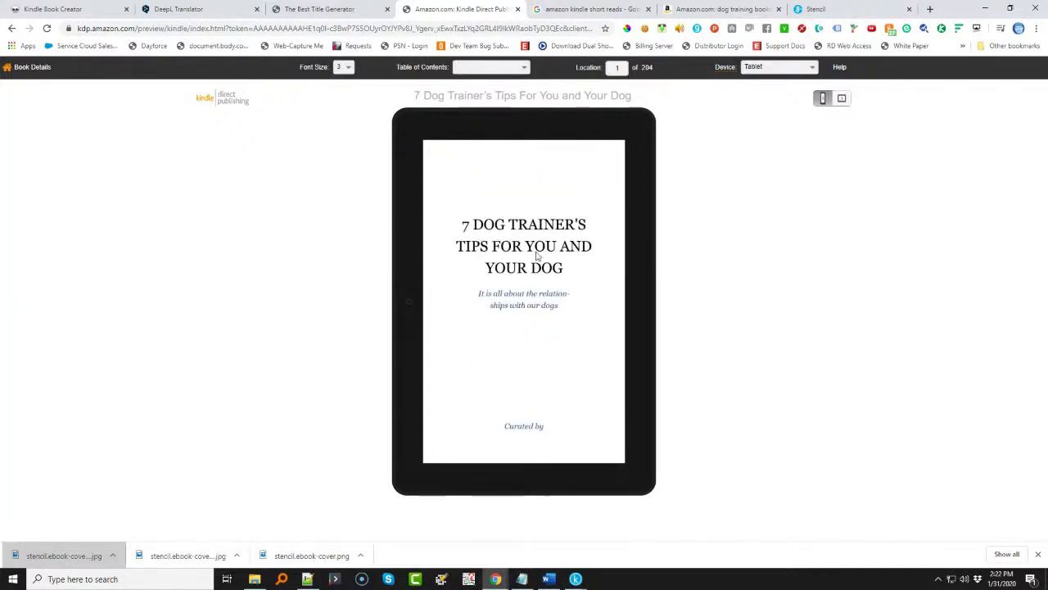
click(576, 579)
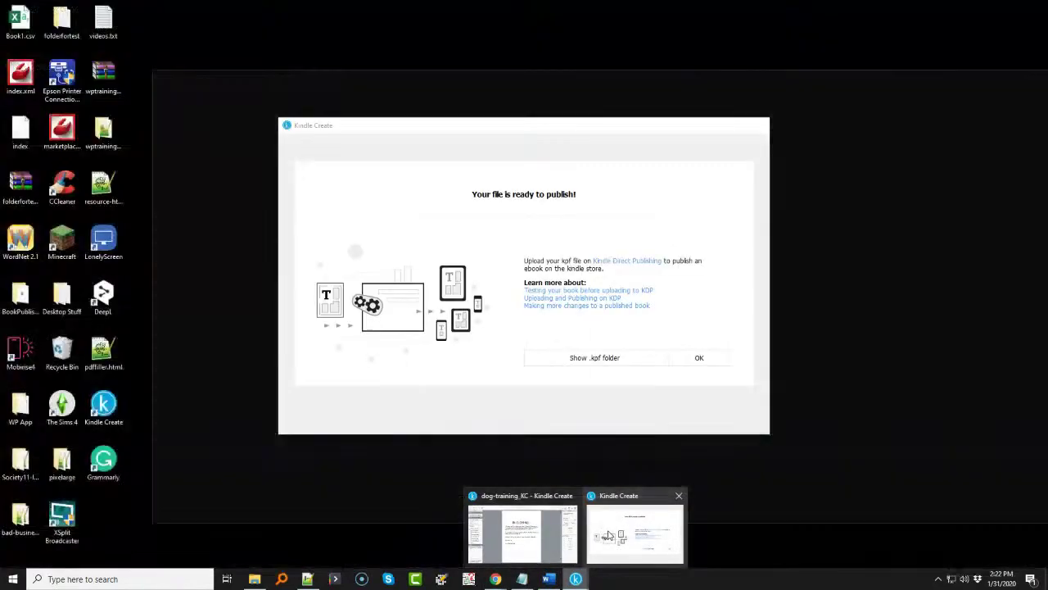
click(635, 537)
- Dismiss the ready-to-publish notice, look over the title, contents and foreword pages, and save the project
click(700, 358)
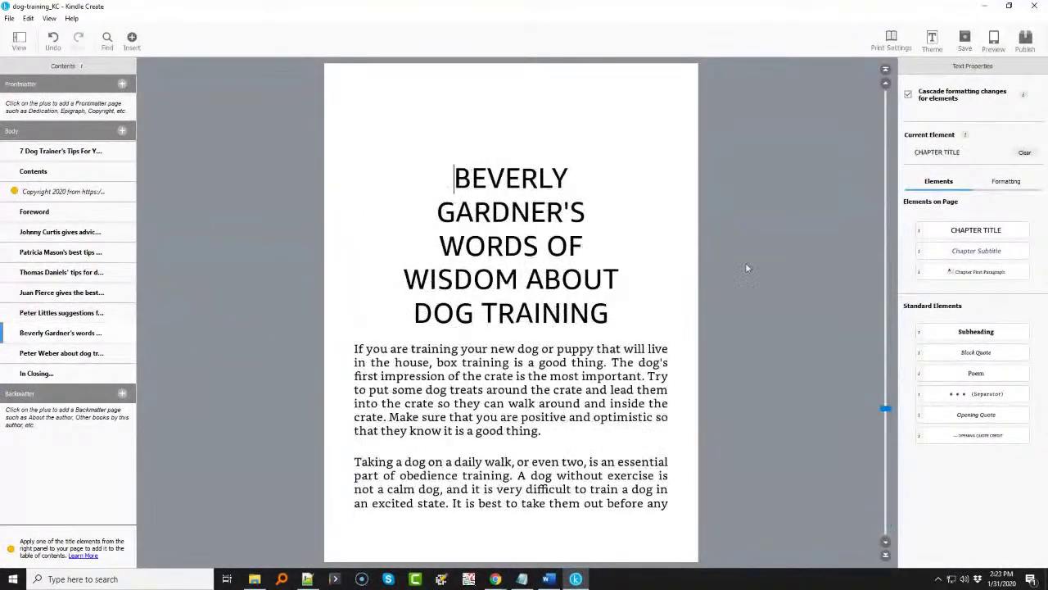
drag(873, 395, 817, 146)
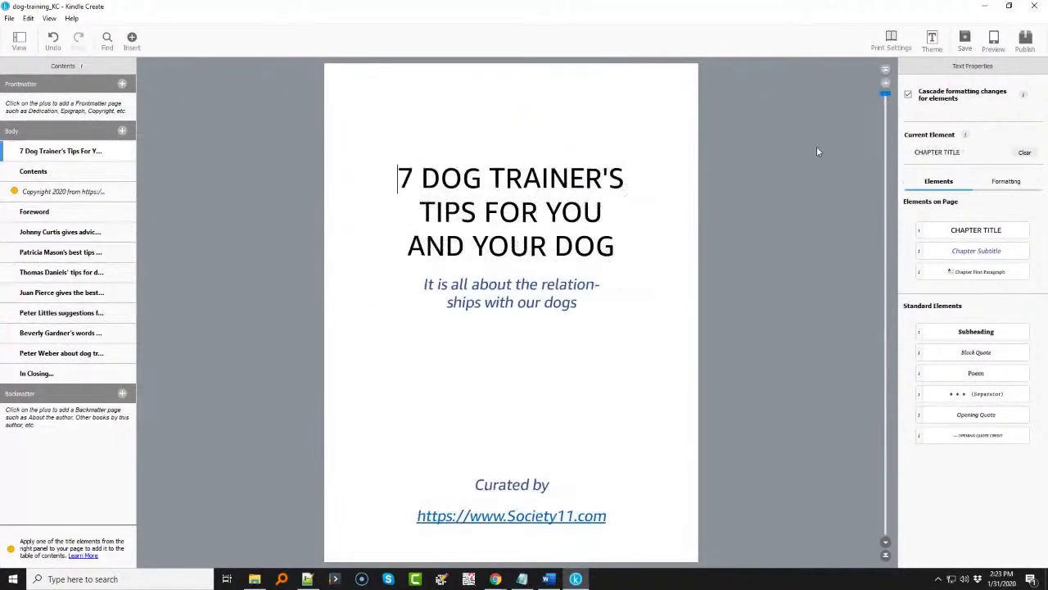
click(507, 438)
scroll(638, 410, down, 5)
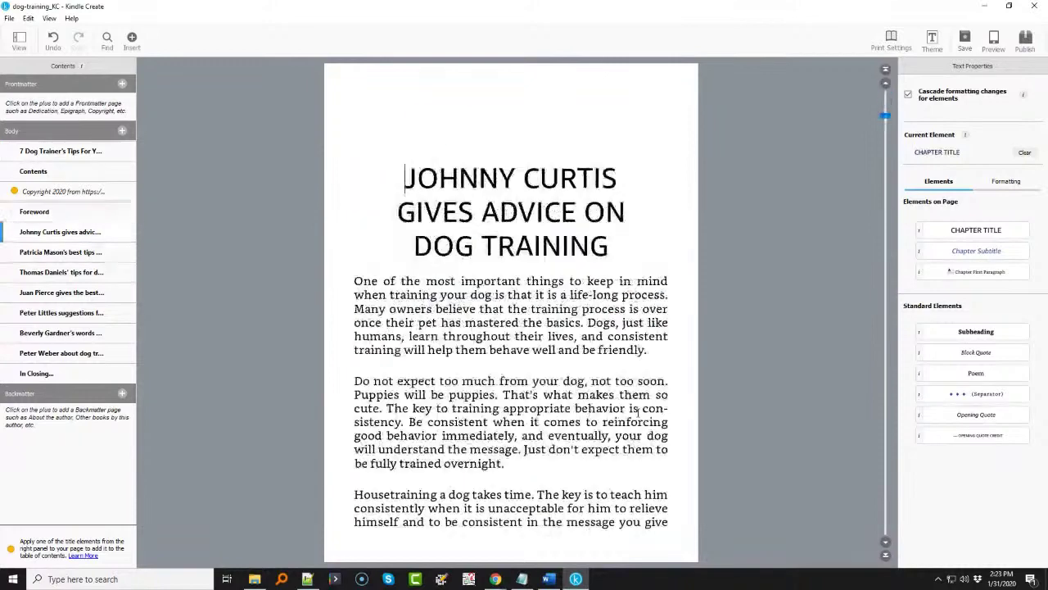
scroll(639, 412, up, 3)
scroll(638, 412, up, 1)
scroll(638, 412, down, 1)
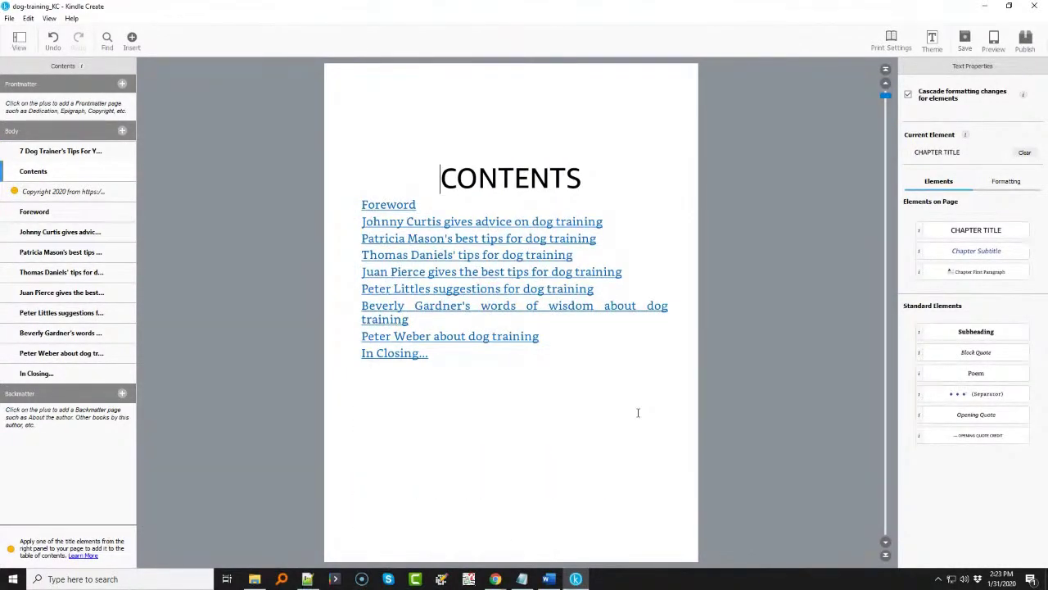
scroll(638, 412, down, 2)
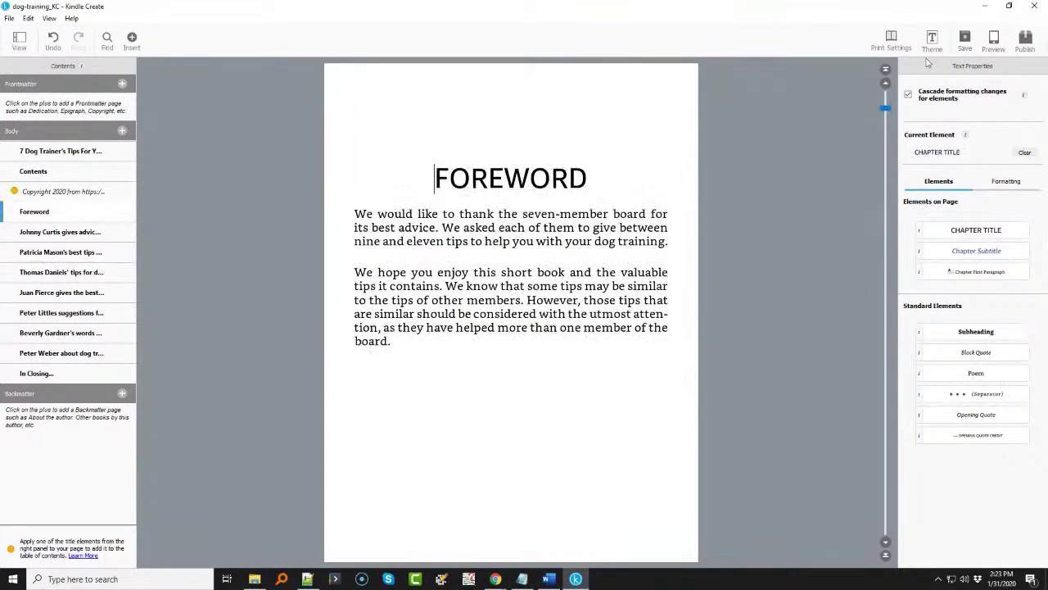
click(965, 41)
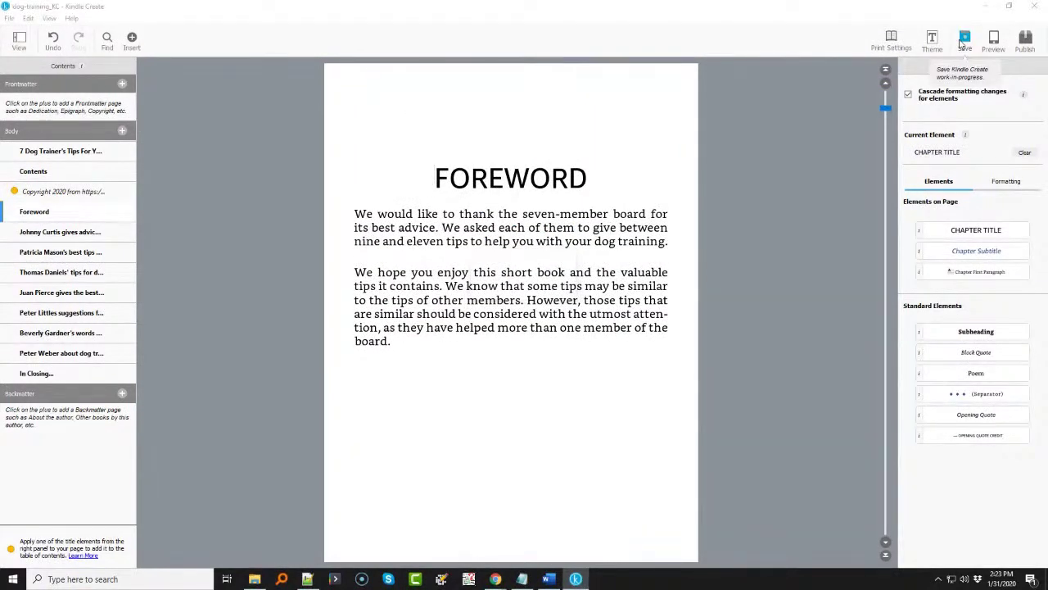
- Publish the book as dog-training.kpf, replacing the existing file, then minimize Kindle Create
click(1025, 41)
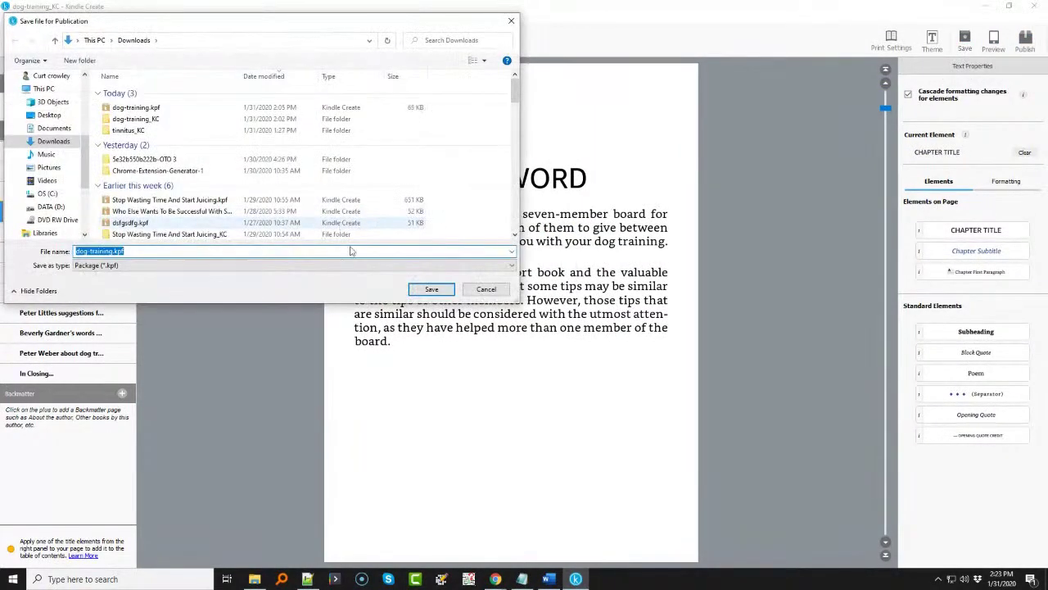
click(432, 289)
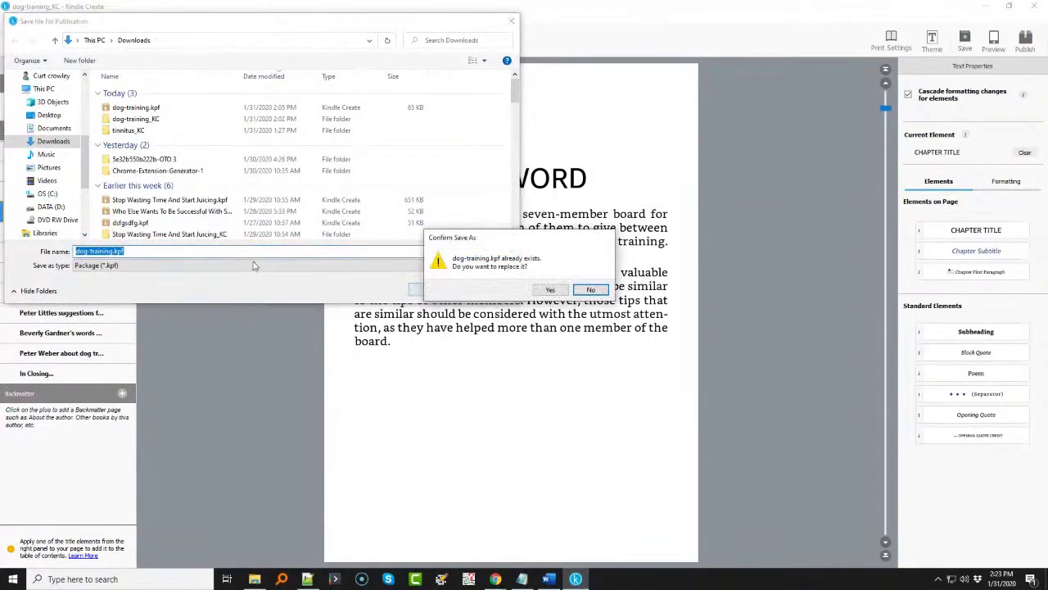
click(551, 290)
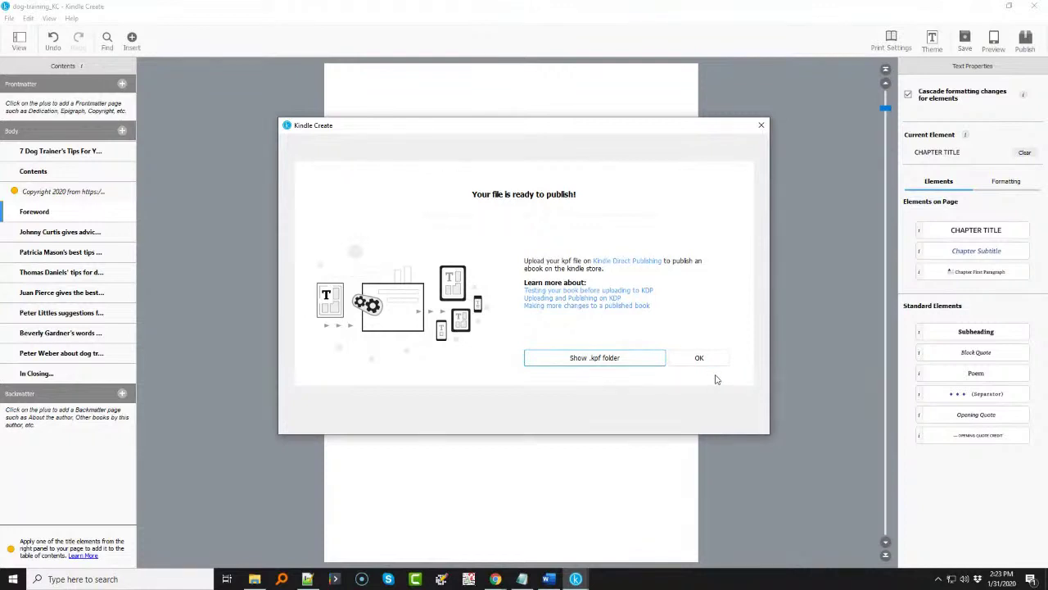
click(699, 358)
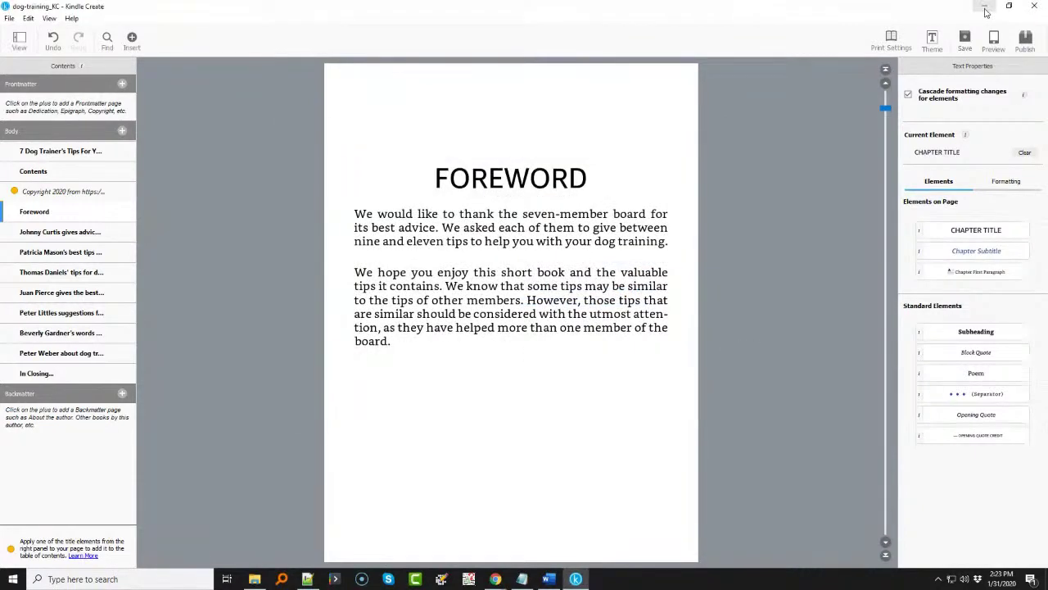
click(984, 8)
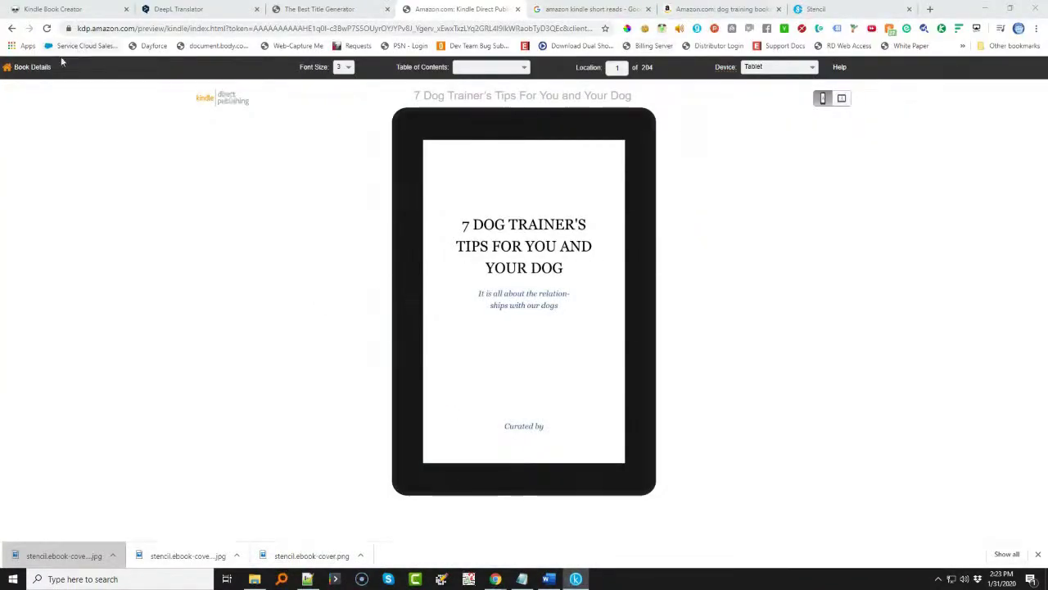
- Upload dog-training.kpf from Downloads as the eBook manuscript
click(24, 66)
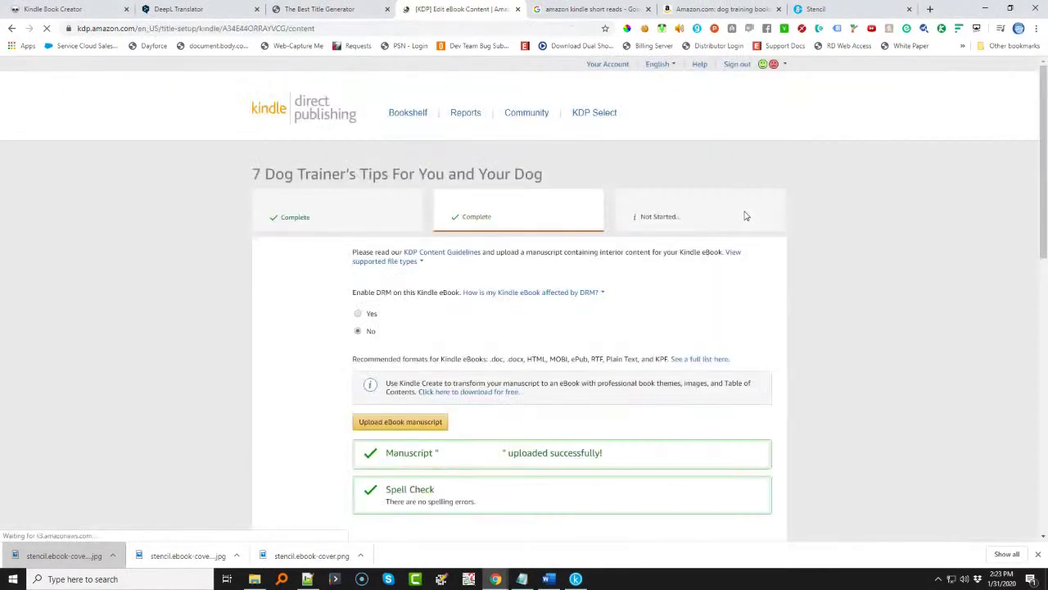
click(399, 422)
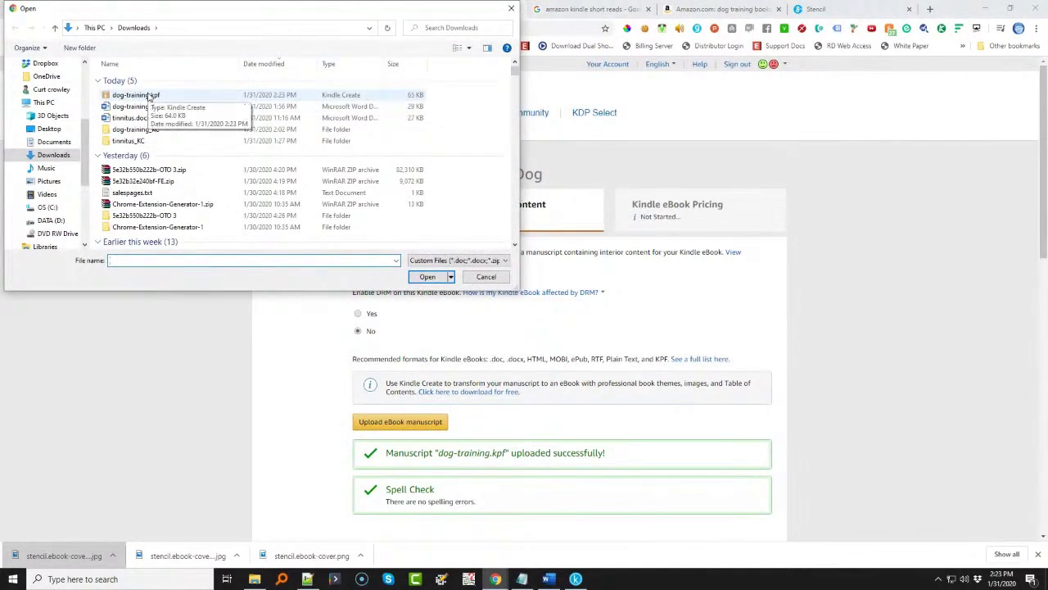
double_click(148, 98)
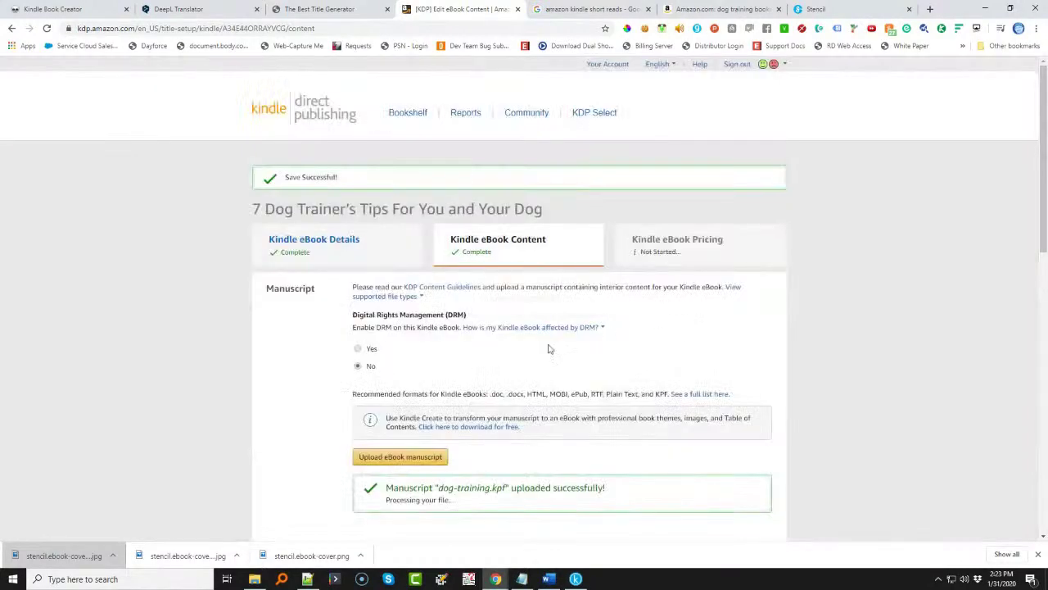
- Leave the optional ISBN empty and save the content to continue to pricing
scroll(515, 353, down, 8)
scroll(458, 316, up, 2)
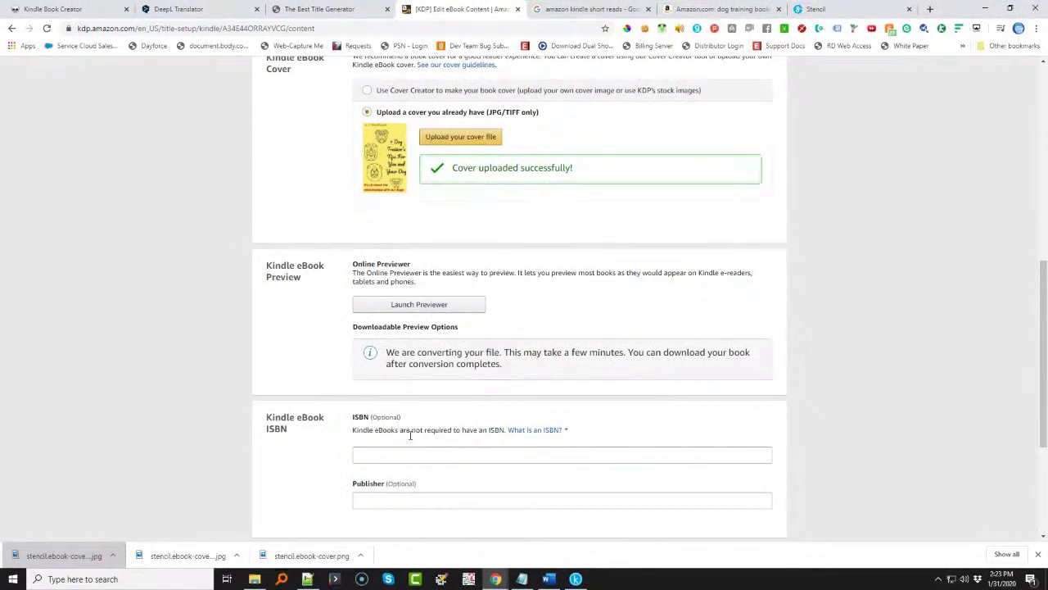
click(440, 458)
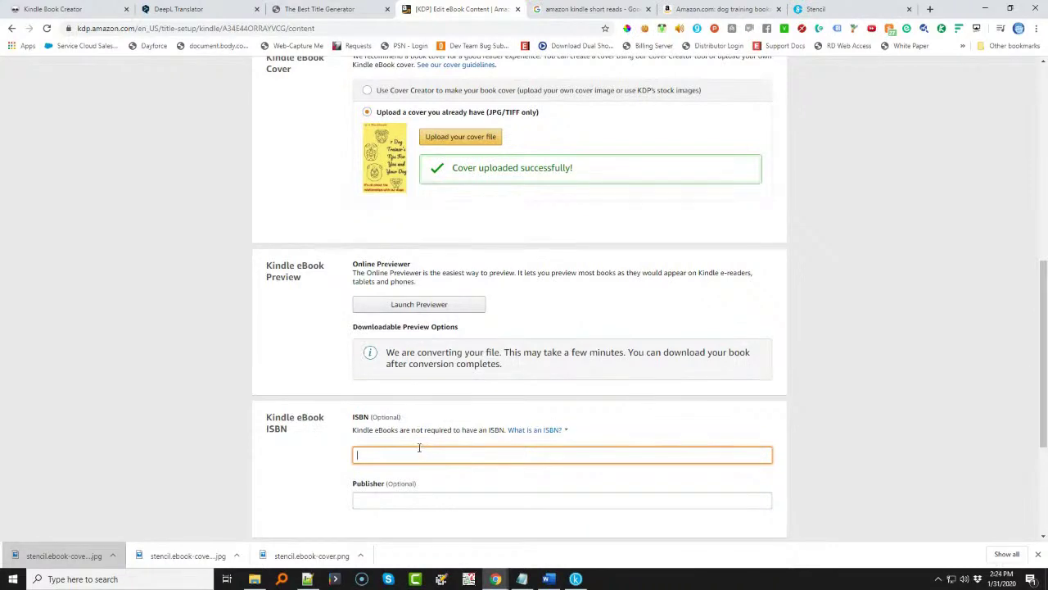
scroll(421, 449, down, 1)
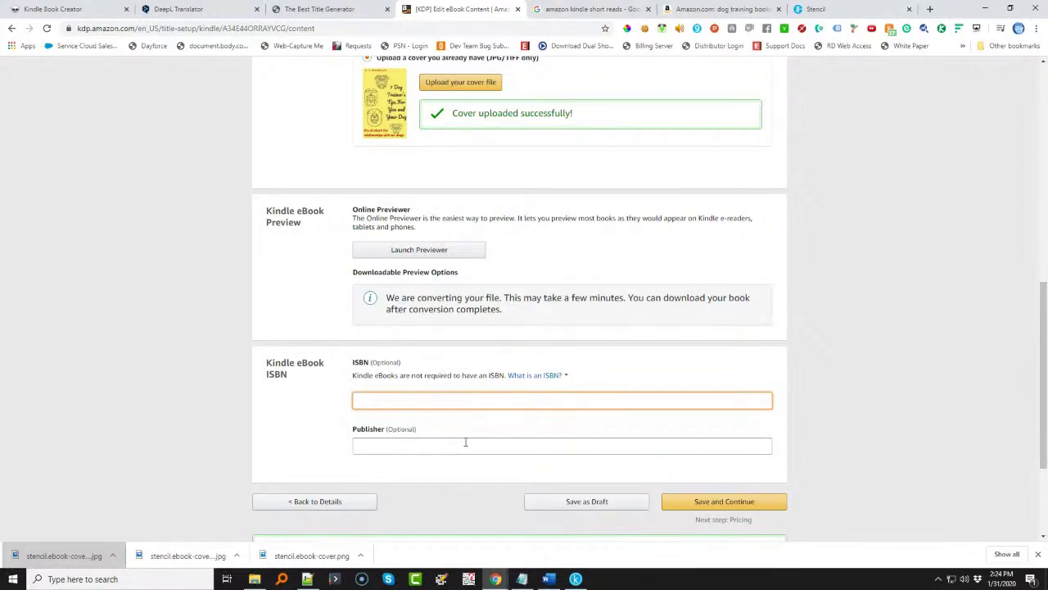
click(714, 506)
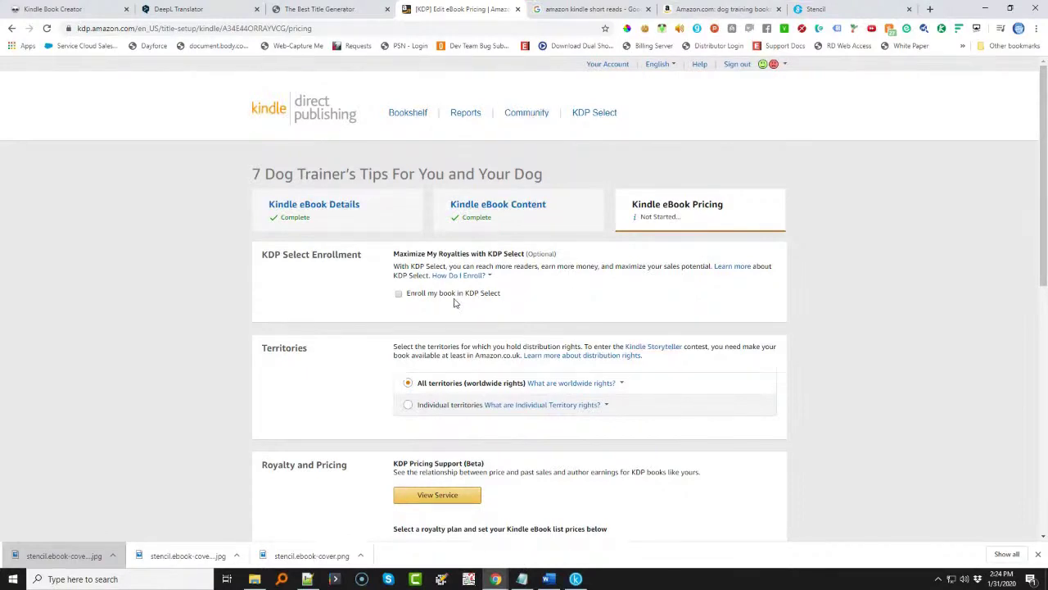
- Enroll the book in KDP Select, keep all territories, and choose the 35% royalty plan
click(399, 295)
scroll(329, 348, down, 1)
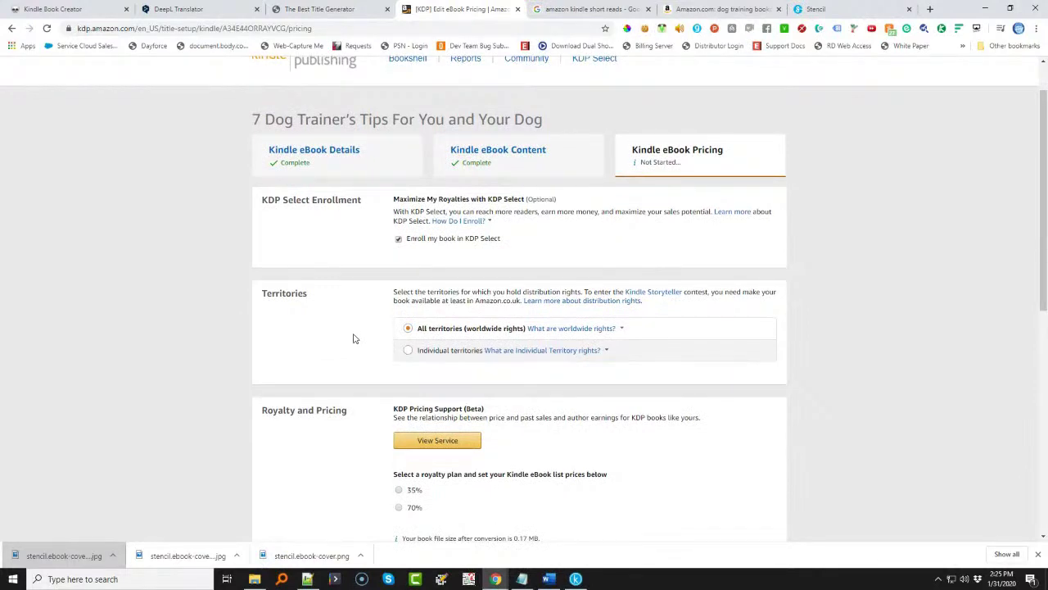
mouse_move(431, 332)
scroll(364, 325, down, 3)
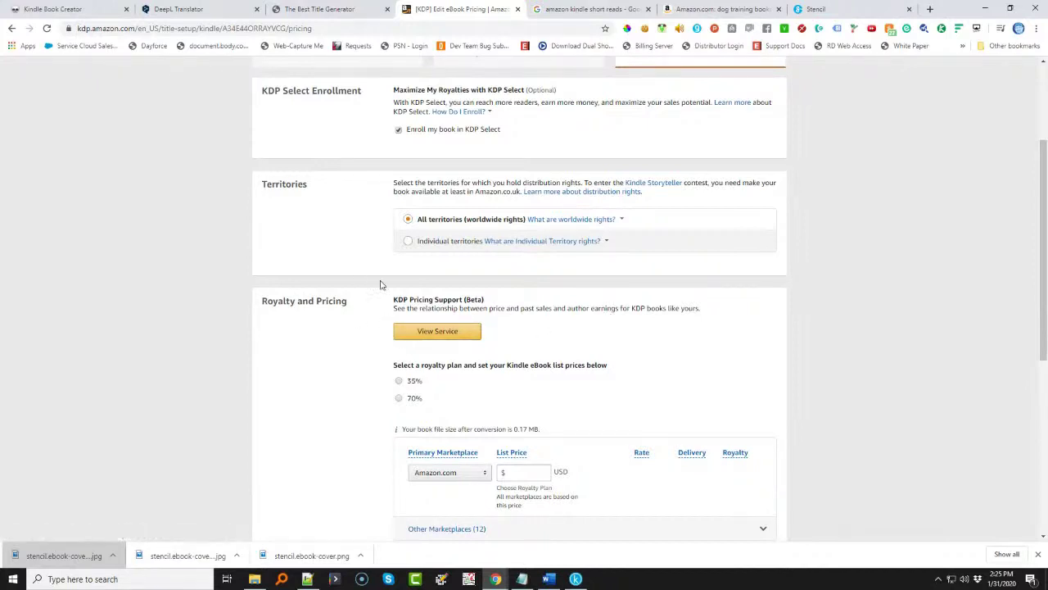
scroll(557, 347, down, 1)
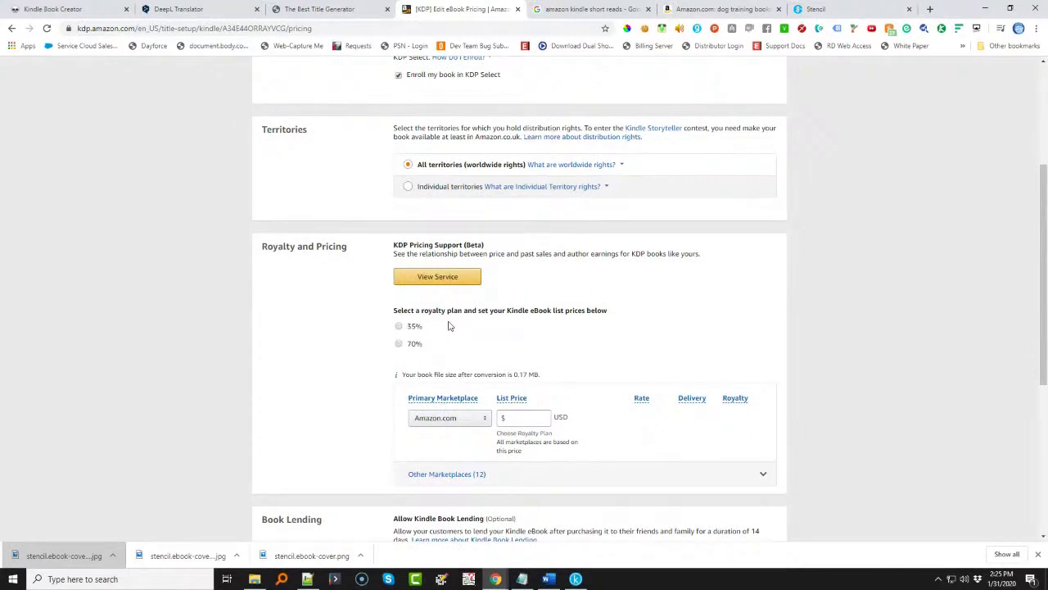
click(398, 327)
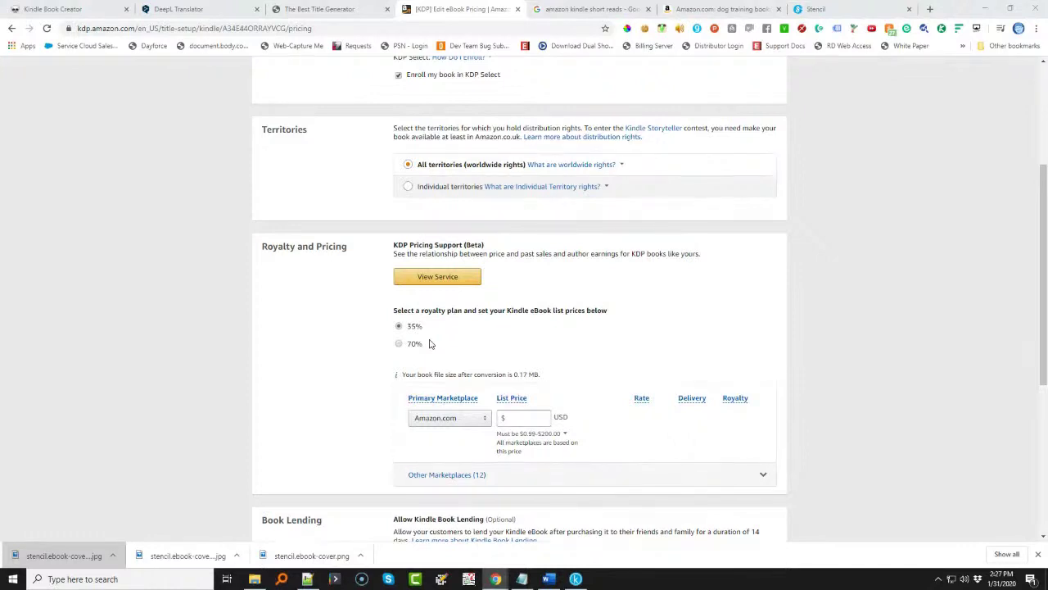
- Switch to the 70% royalty plan and set a $2.99 Amazon.com list price
click(529, 439)
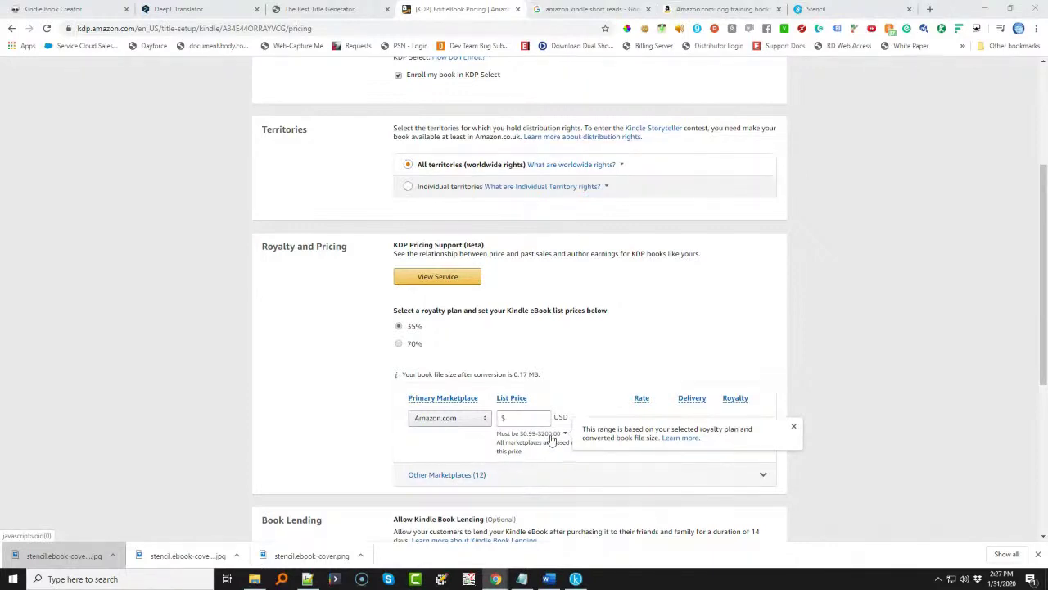
click(398, 345)
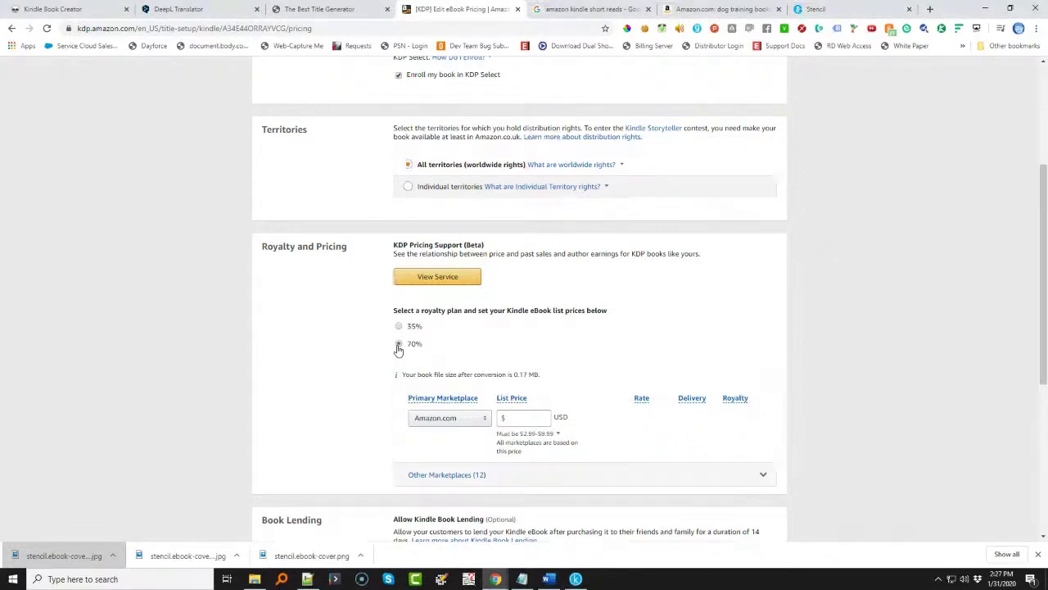
click(525, 437)
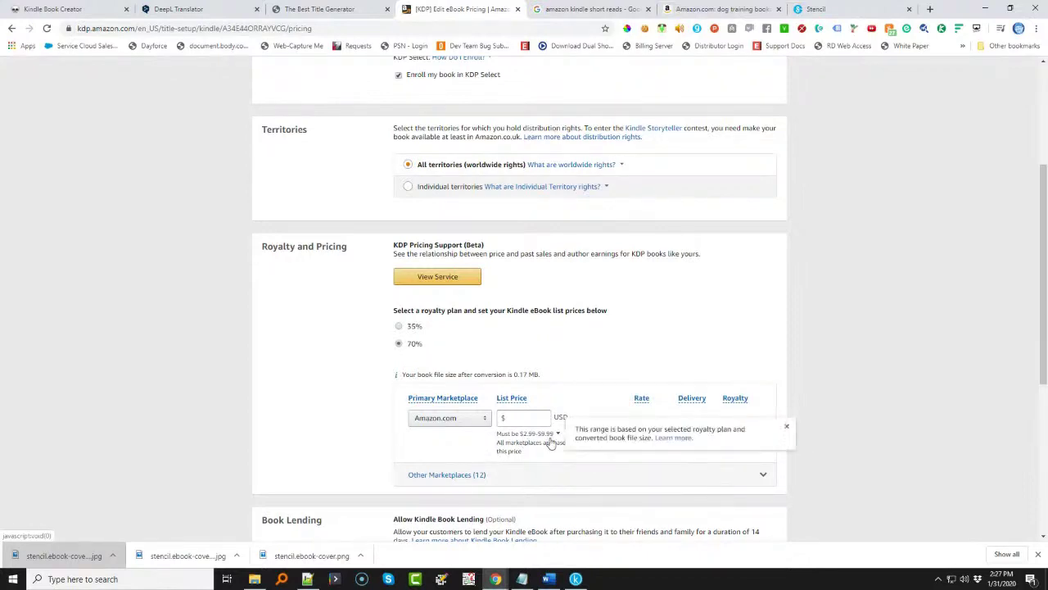
click(521, 419)
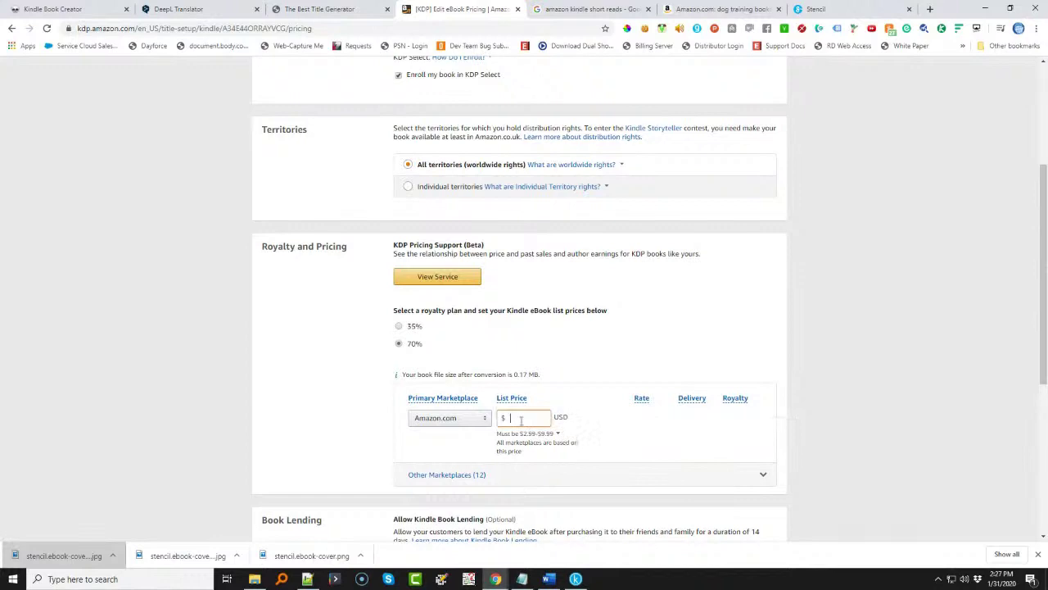
text(2.99)
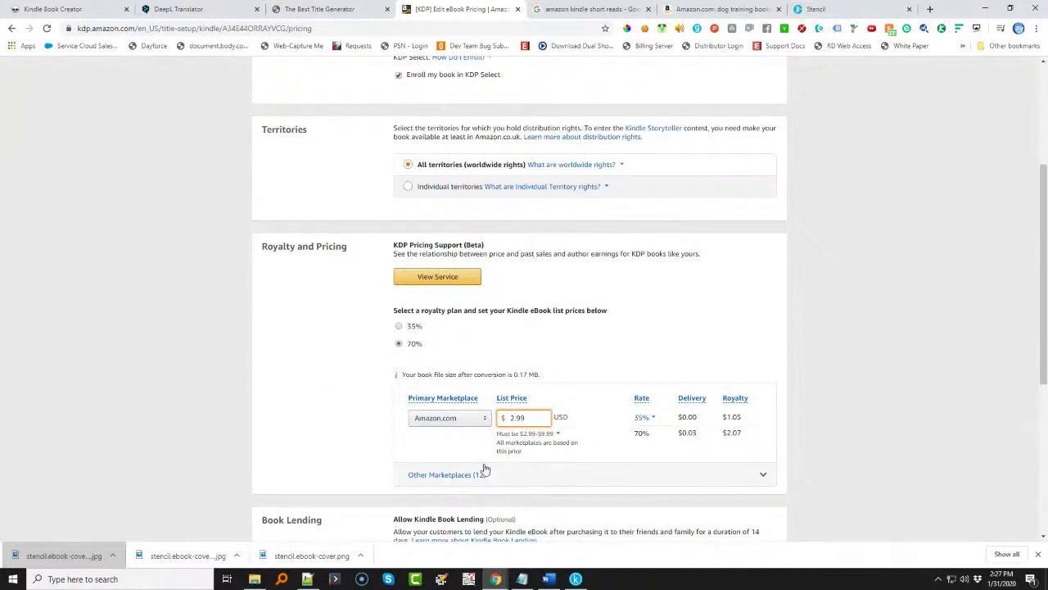
click(763, 475)
- Review the 12 other marketplace prices derived from $2.99, like £2.28 UK, then collapse the list
scroll(762, 478, down, 5)
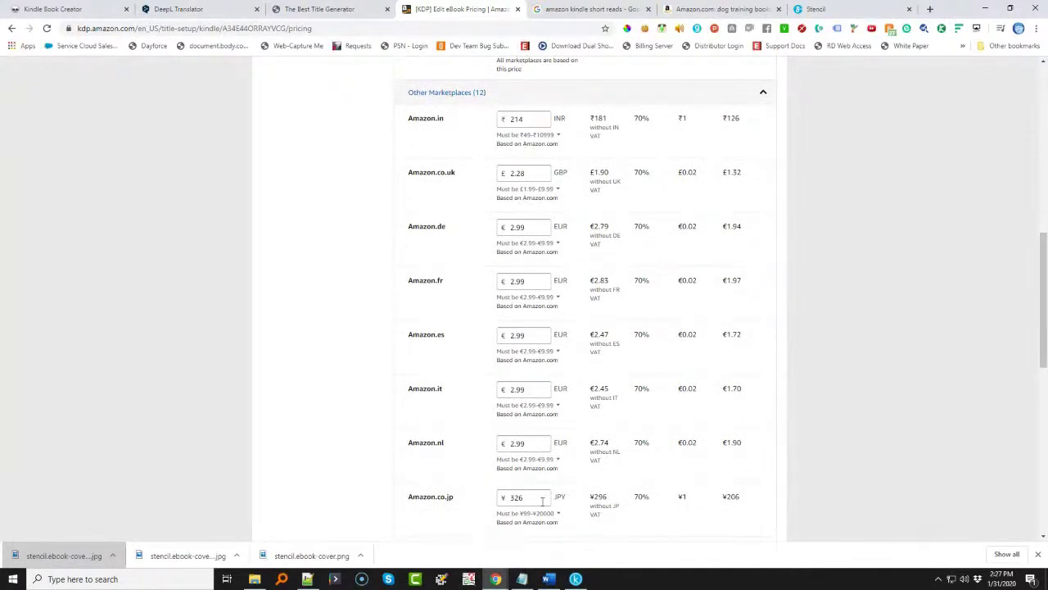
scroll(552, 412, up, 3)
scroll(783, 344, down, 4)
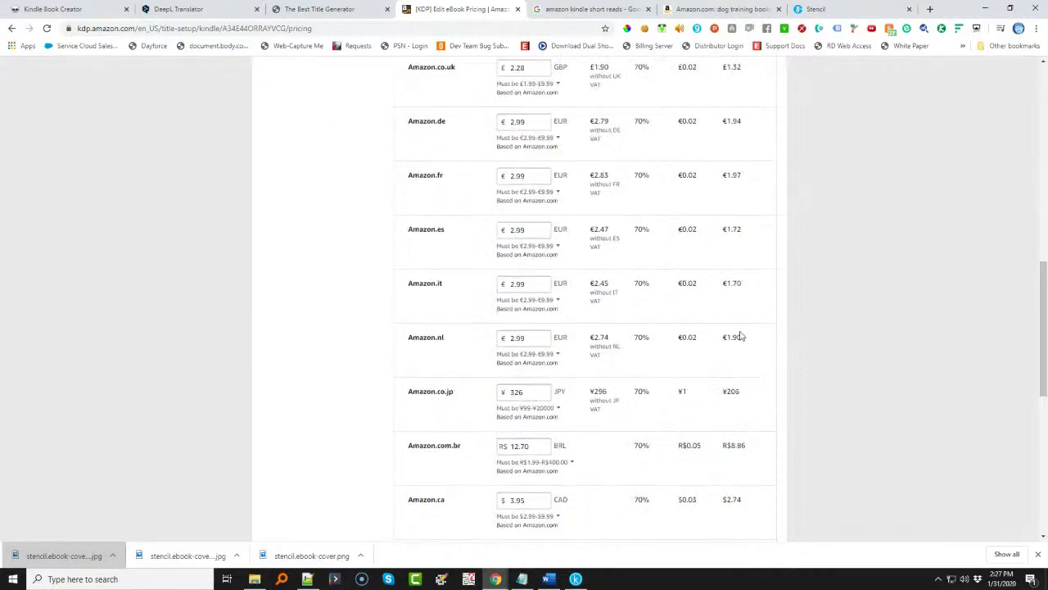
scroll(739, 336, up, 5)
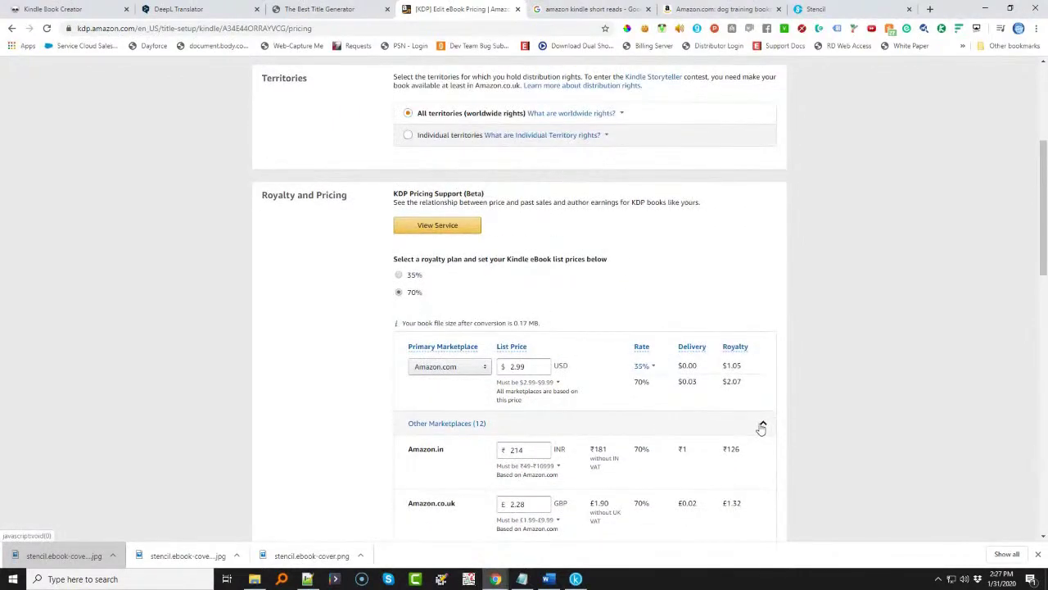
click(762, 427)
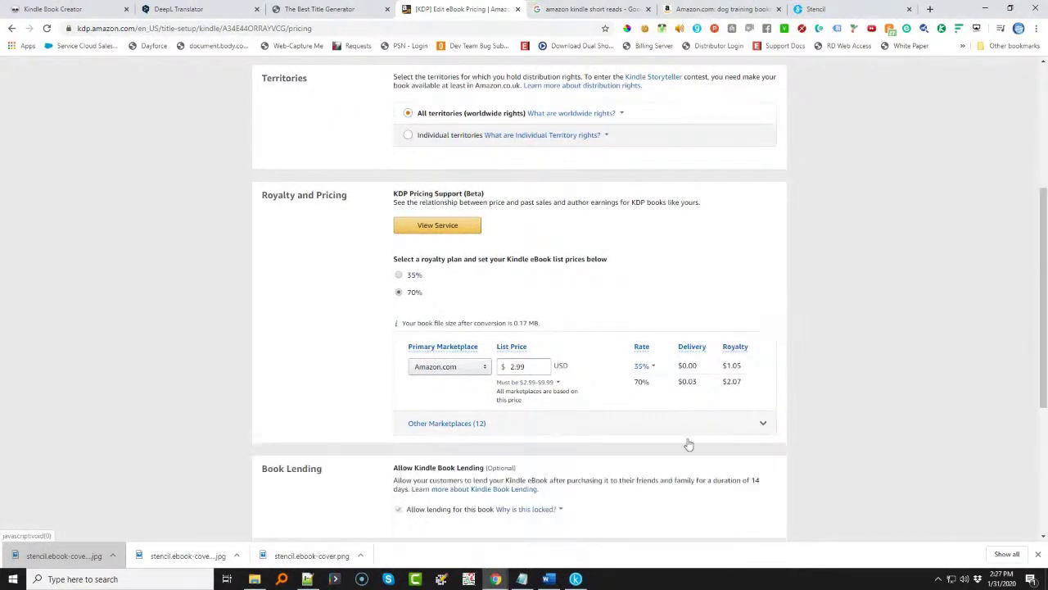
scroll(311, 392, down, 2)
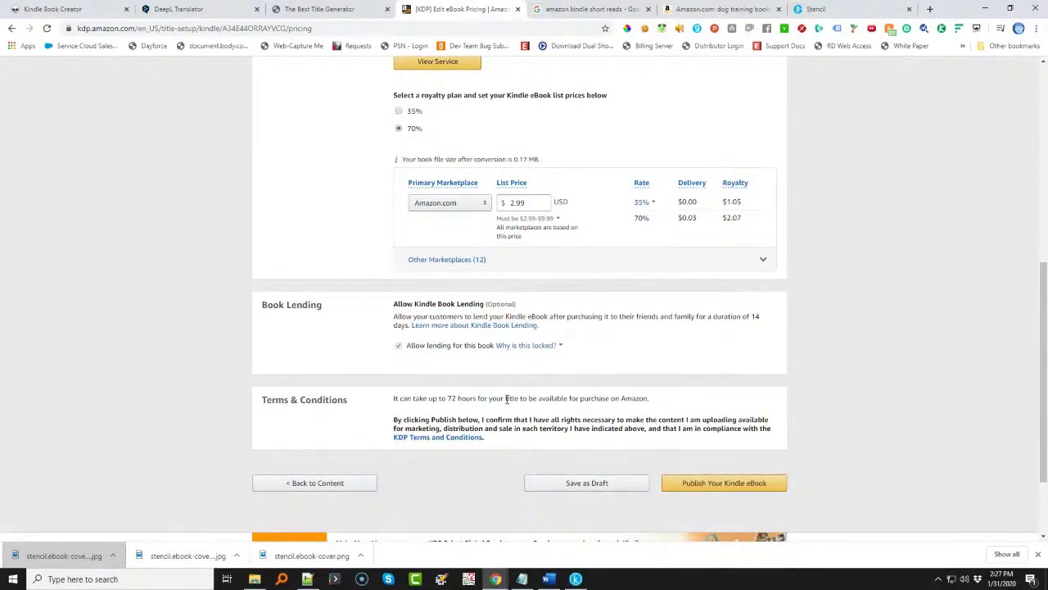
scroll(508, 390, up, 4)
- Publish the Kindle eBook from the bottom of the pricing page
scroll(509, 389, up, 1)
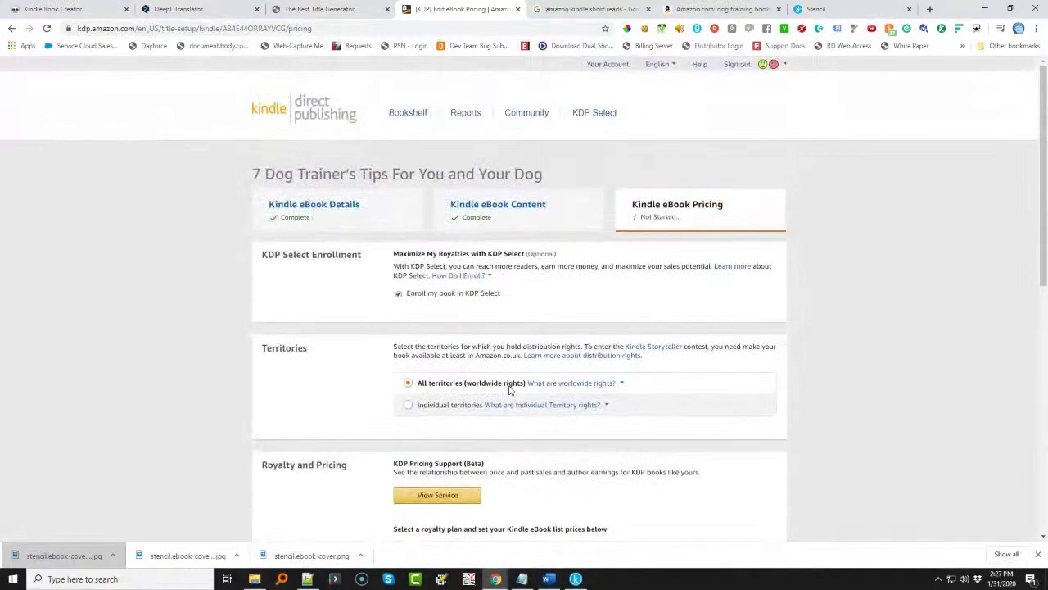
scroll(718, 413, down, 6)
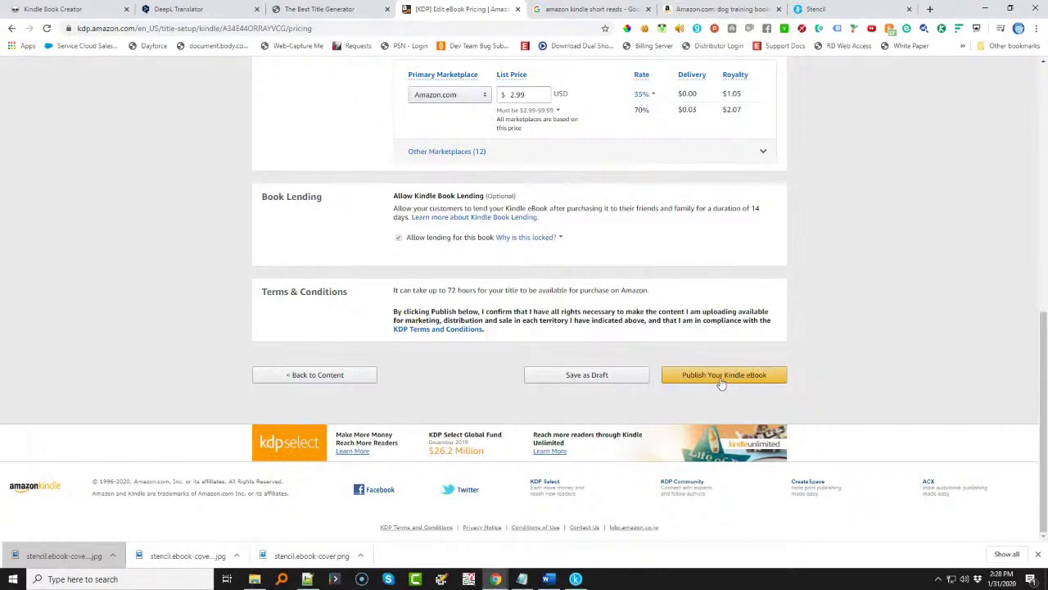
click(720, 381)
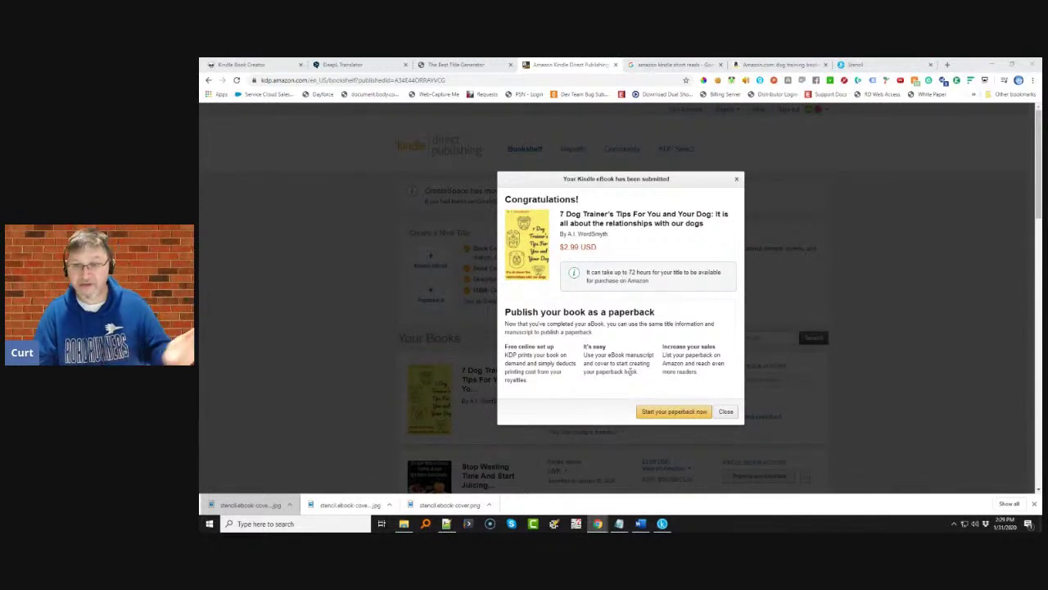
- Start a paperback edition from the eBook submission confirmation
click(673, 412)
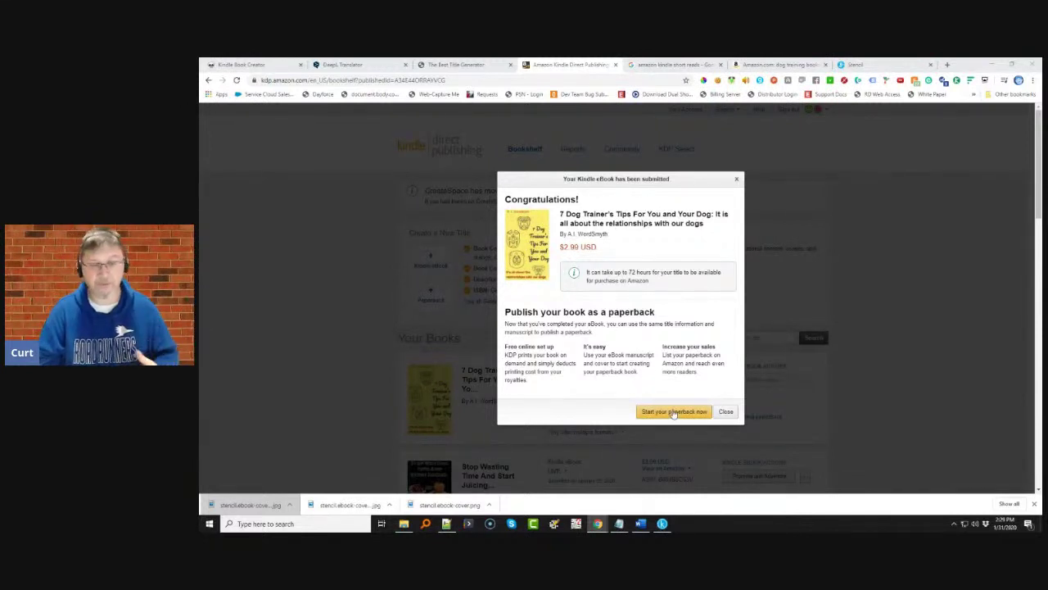